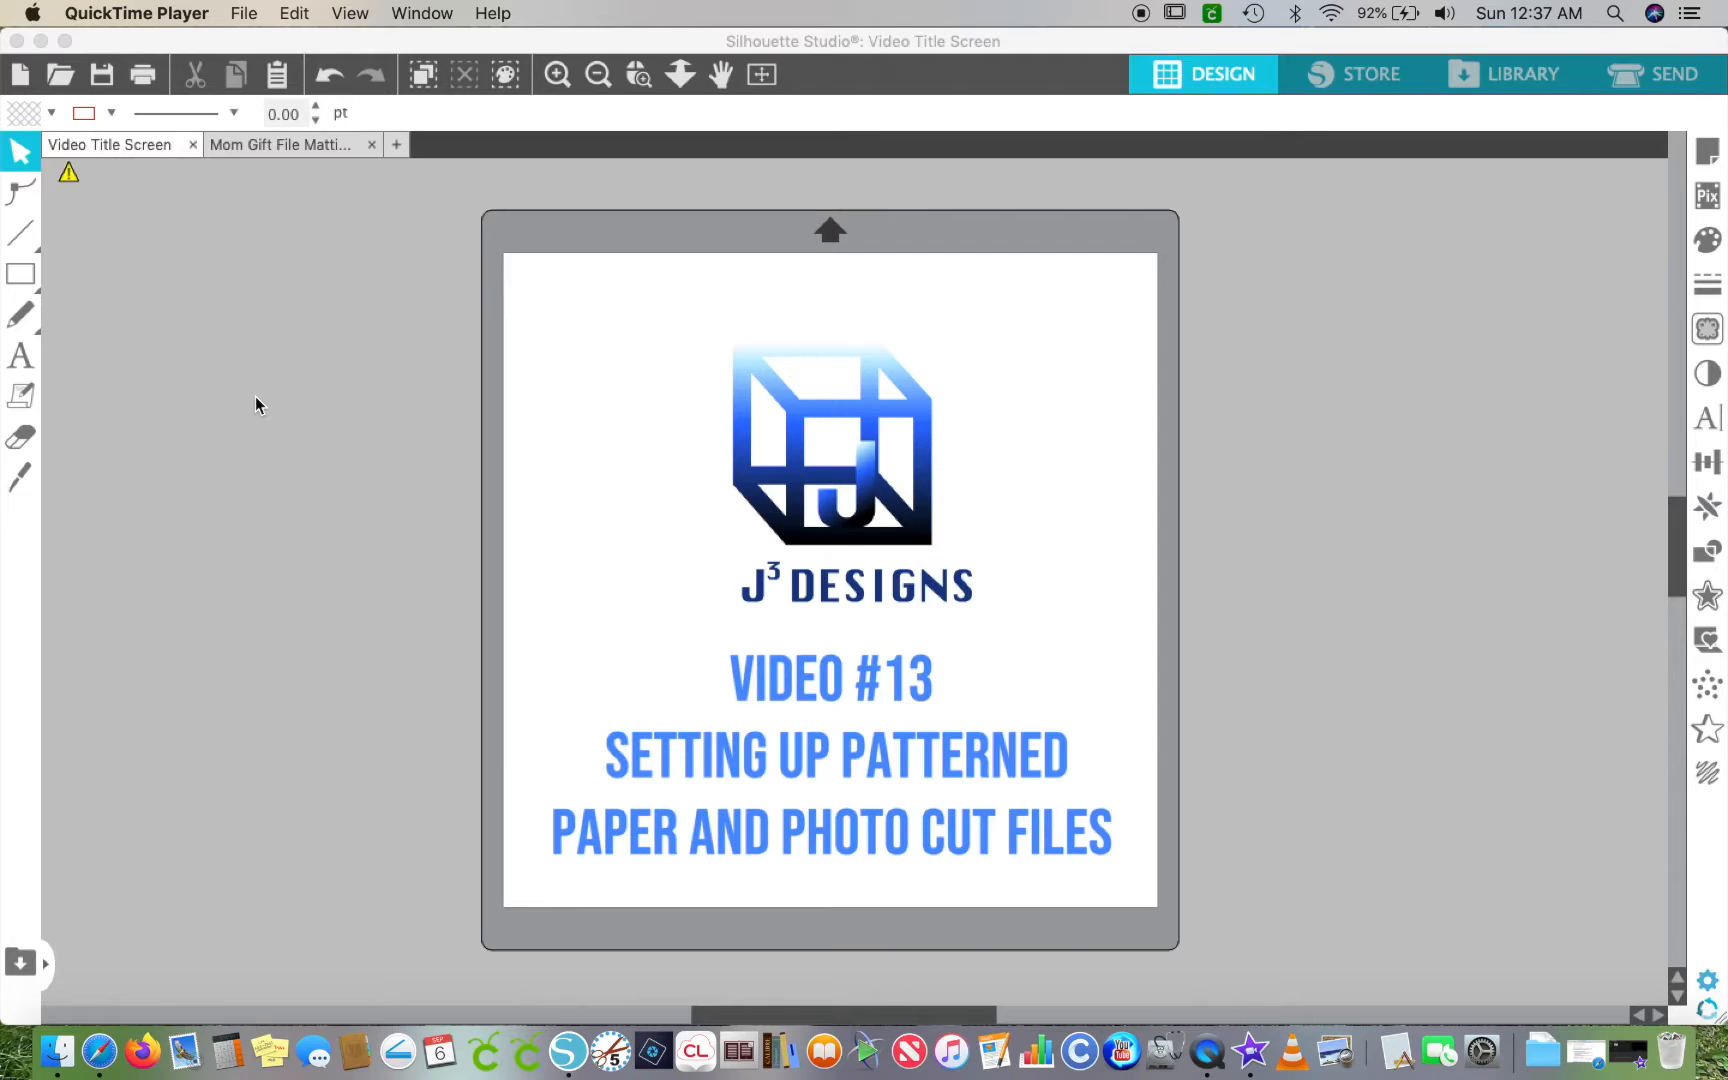
- Switch to the Mom Gift File Matting Template document and examine the rows of matted pages up close
left_click(298, 142)
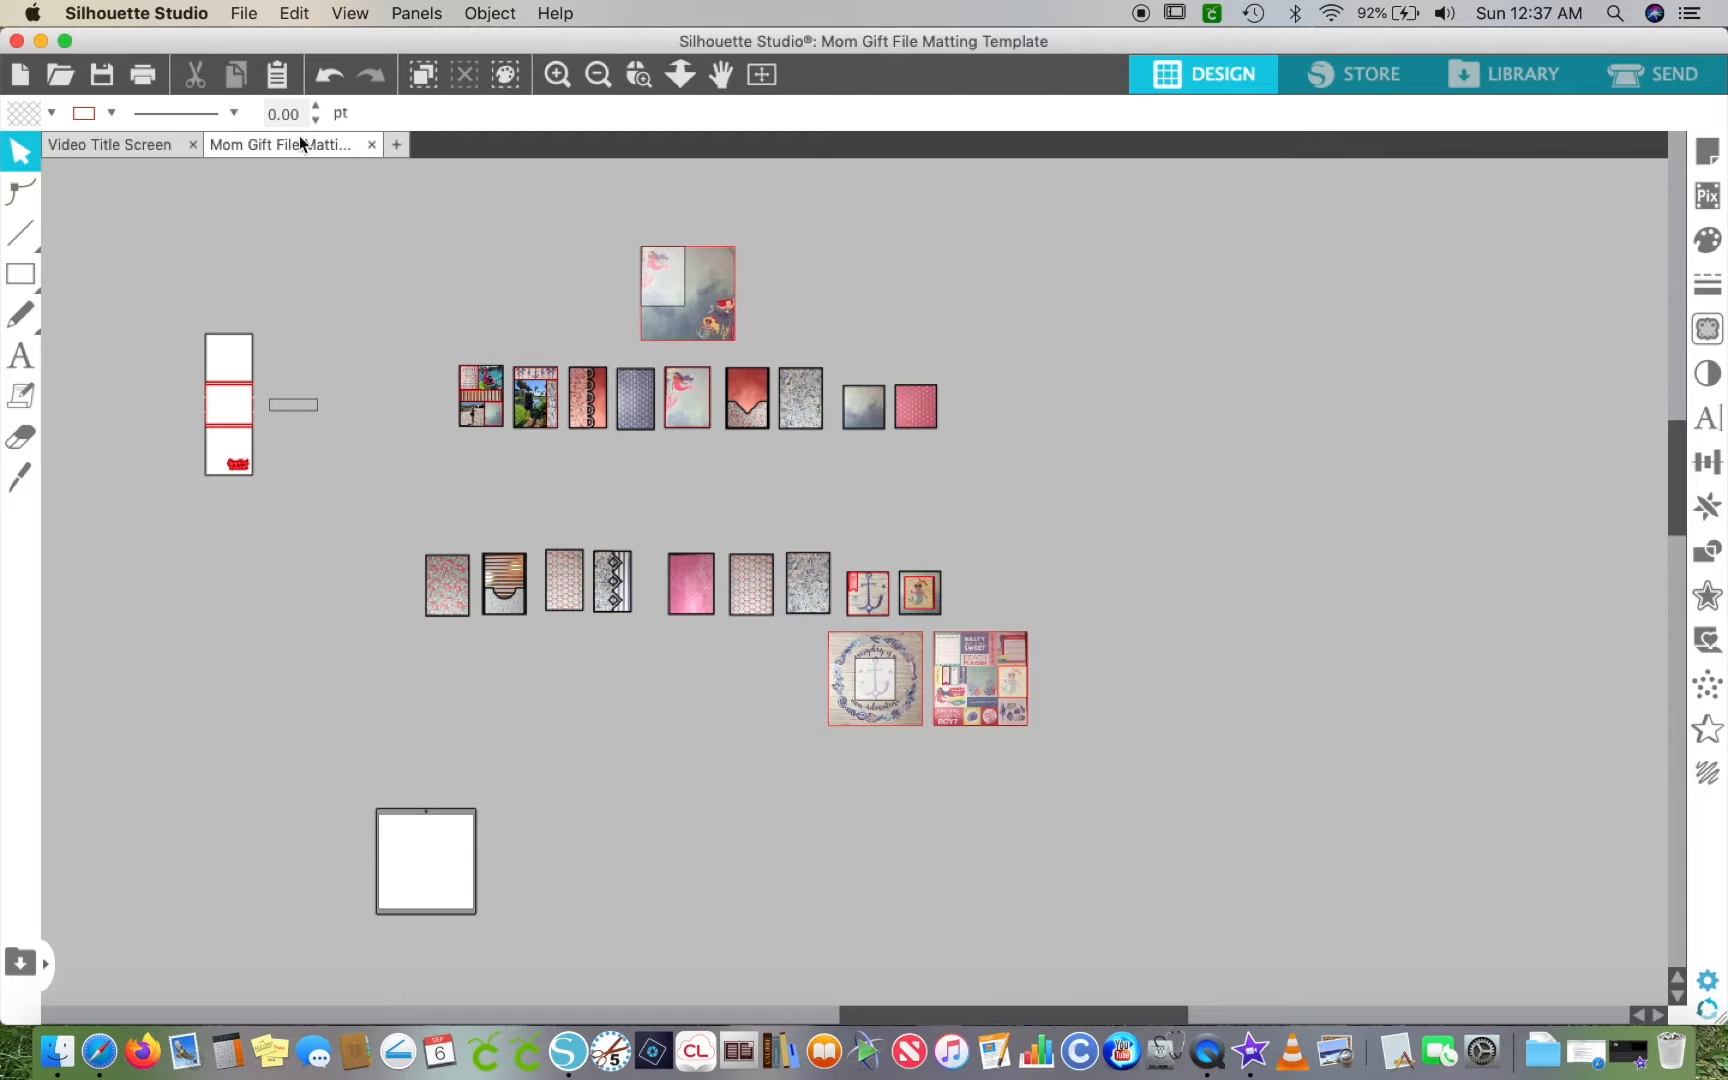
left_click(562, 74)
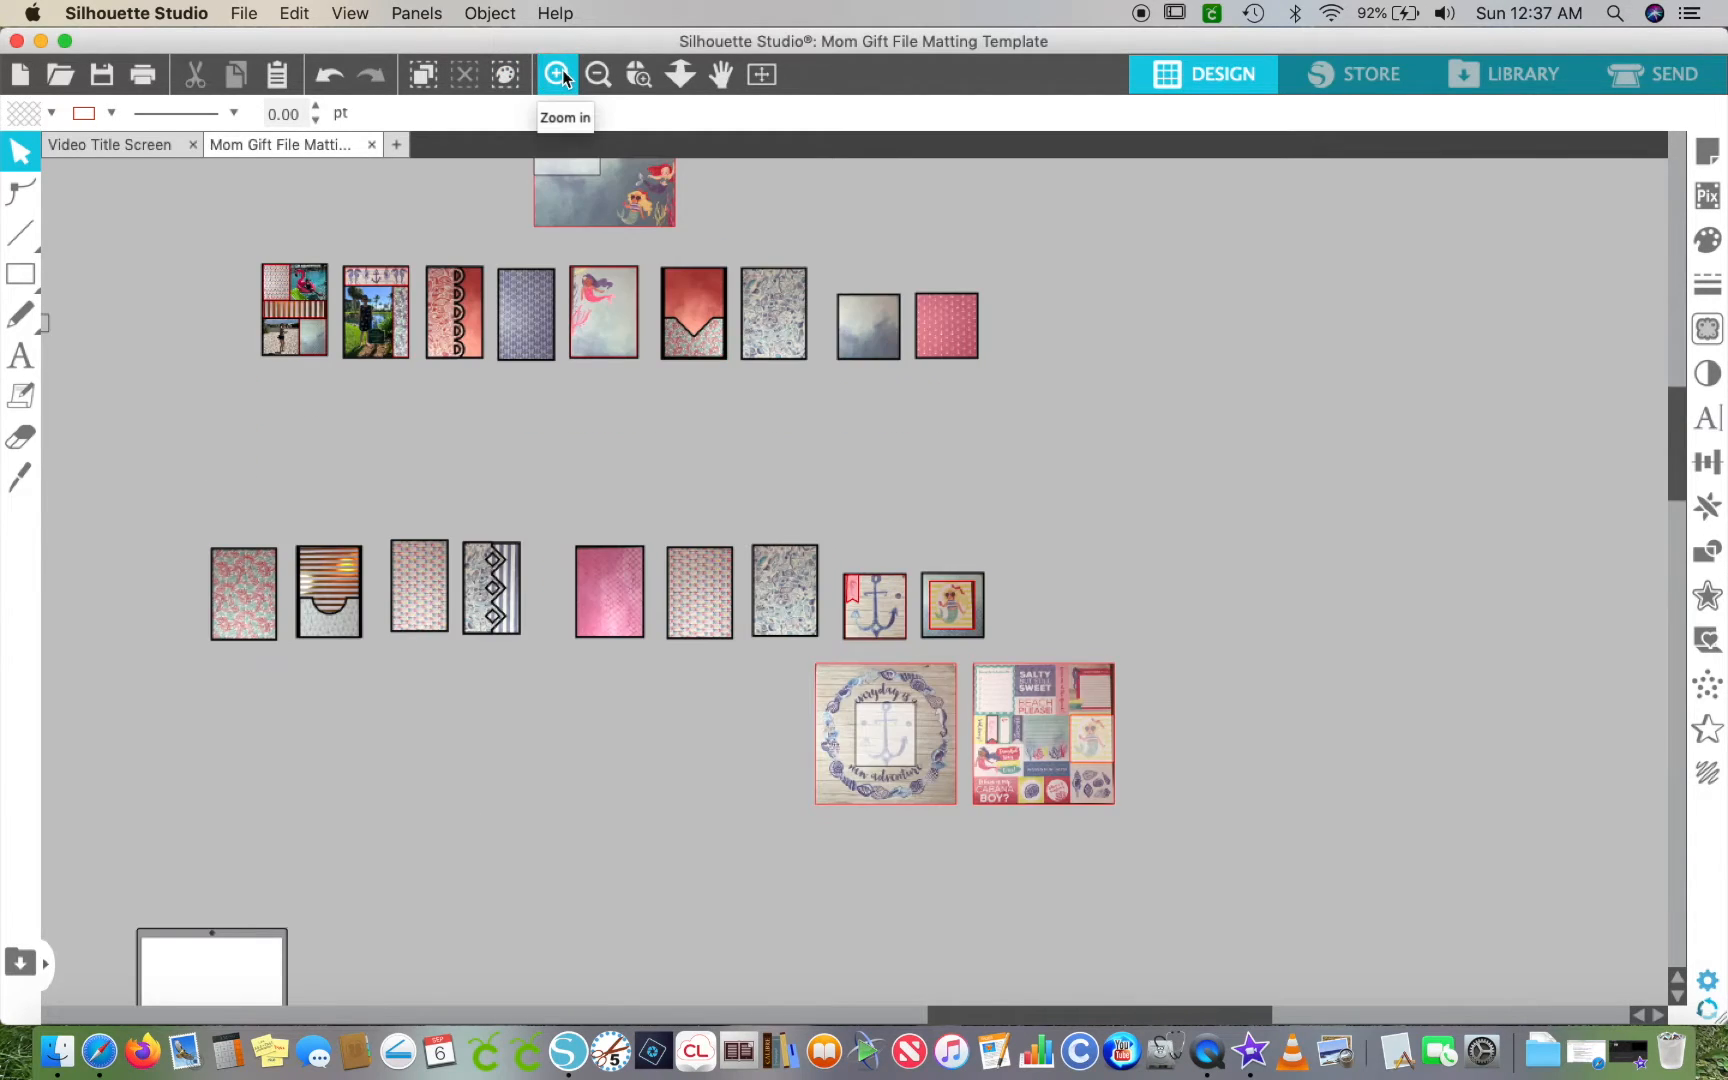
left_click(562, 74)
left_click(562, 74)
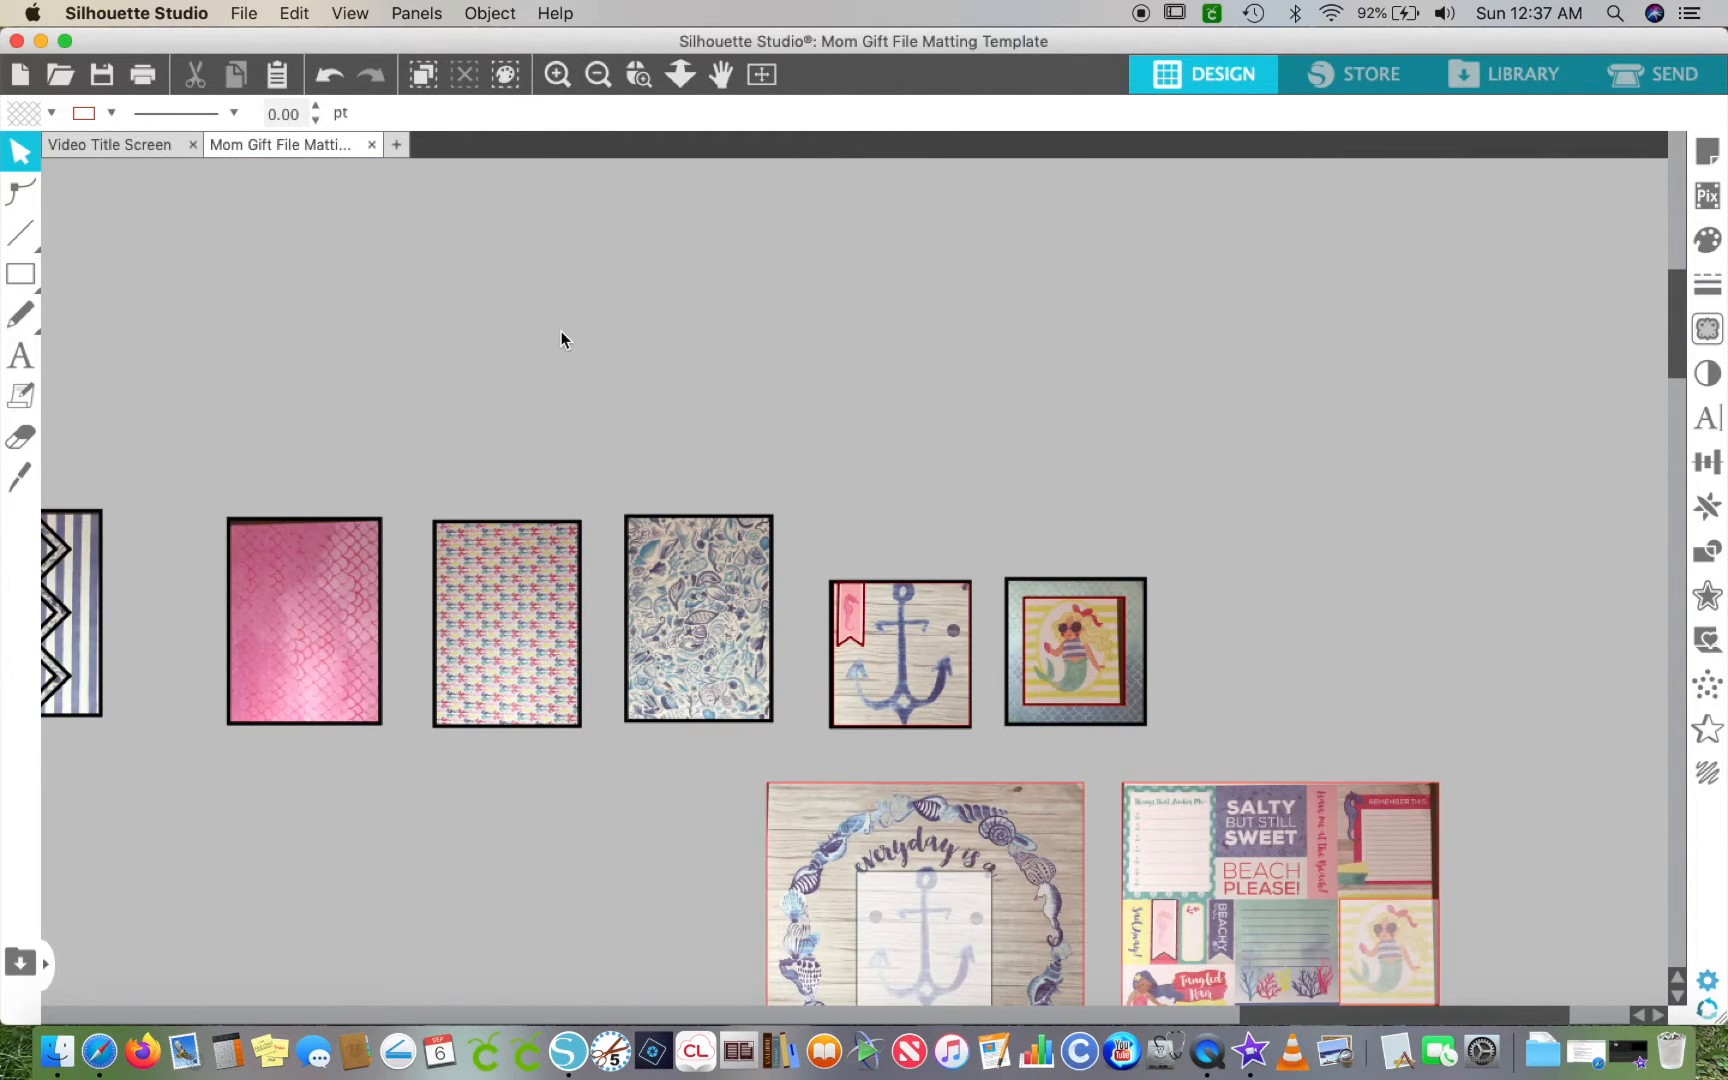
scroll(562, 339, "left", 5)
scroll(562, 339, "up", 5)
scroll(562, 339, "up", 4)
scroll(562, 339, "left", 6)
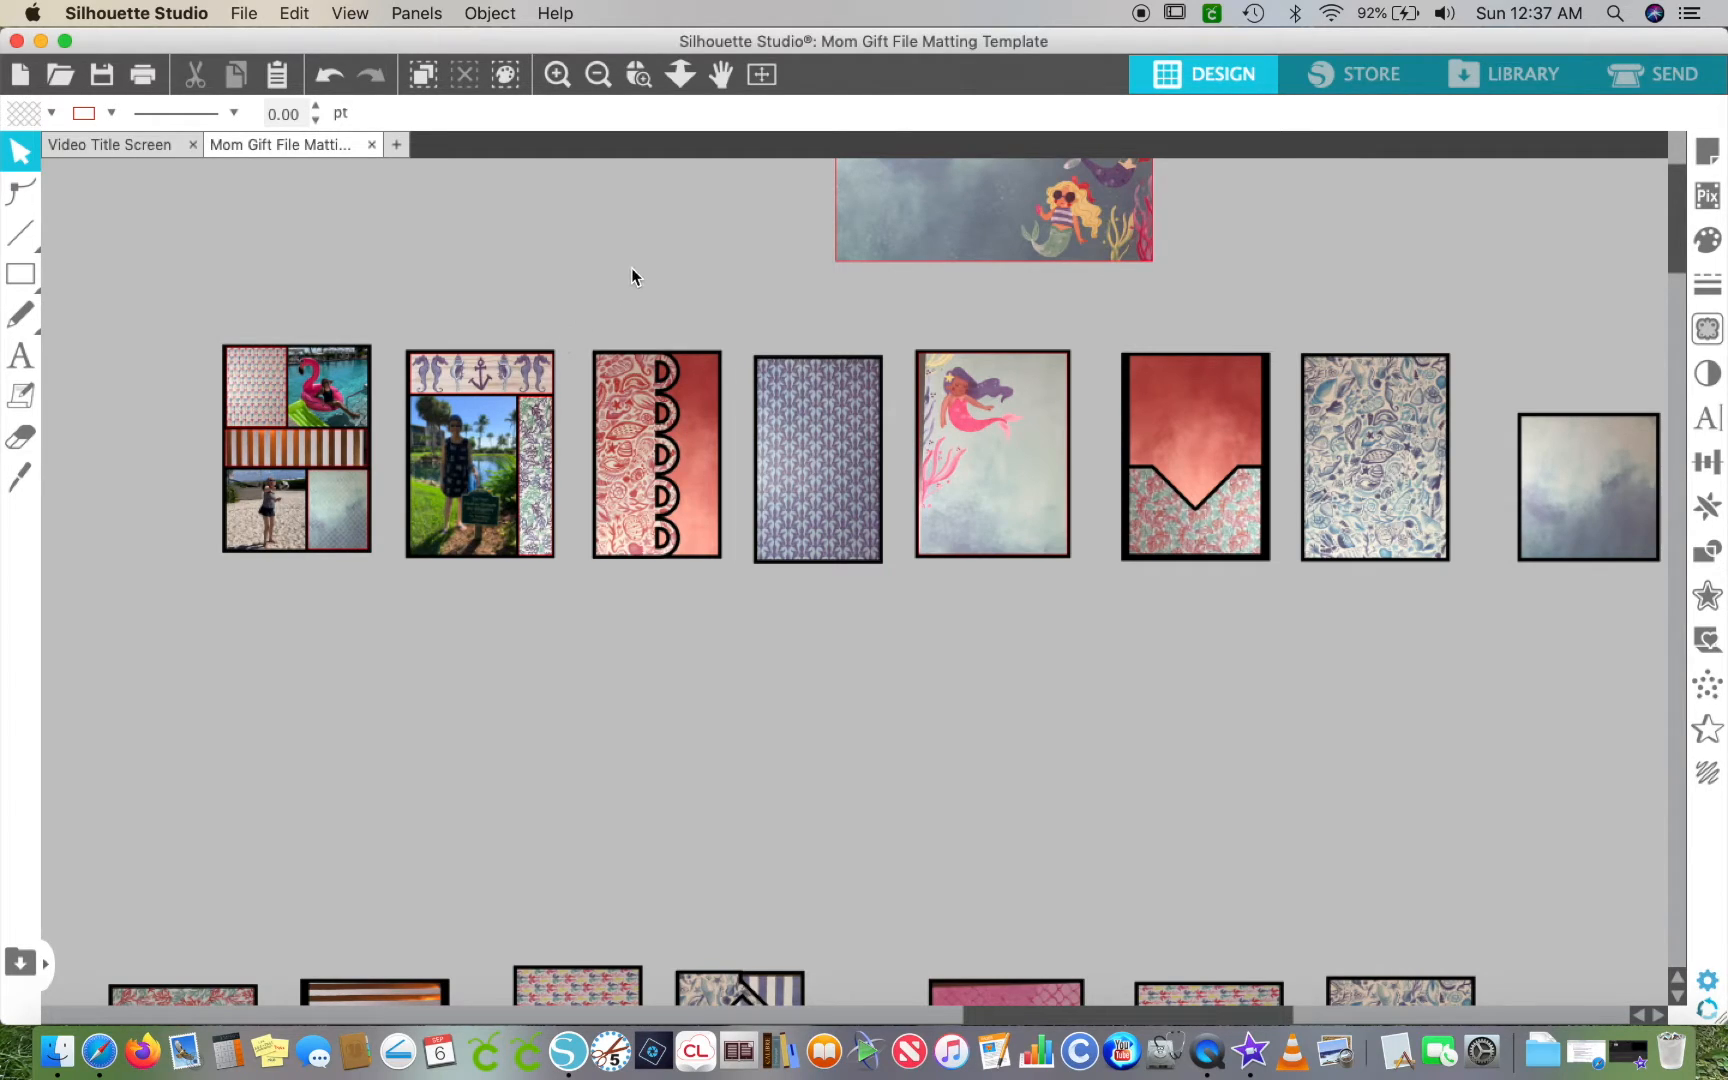
scroll(632, 277, "down", 2)
scroll(632, 277, "left", 1)
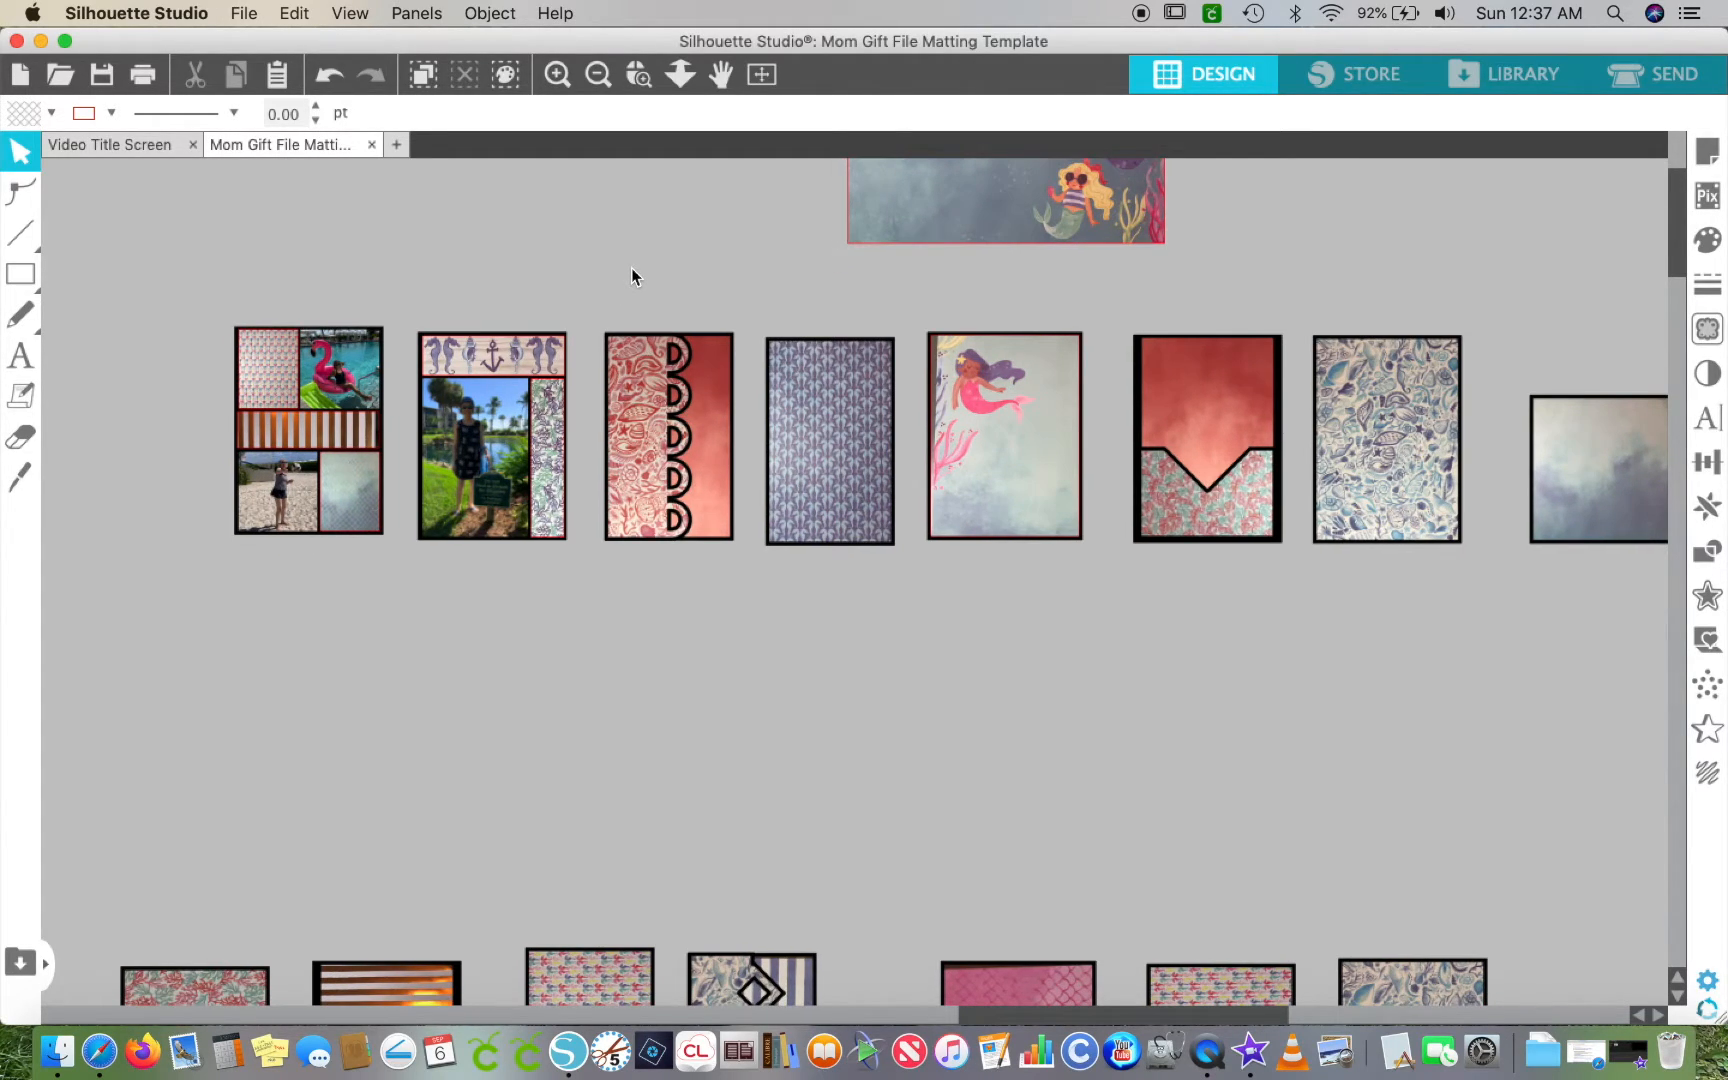
- Examine the upper row of mats and the mermaid patterned paper placed above it
left_click(558, 76)
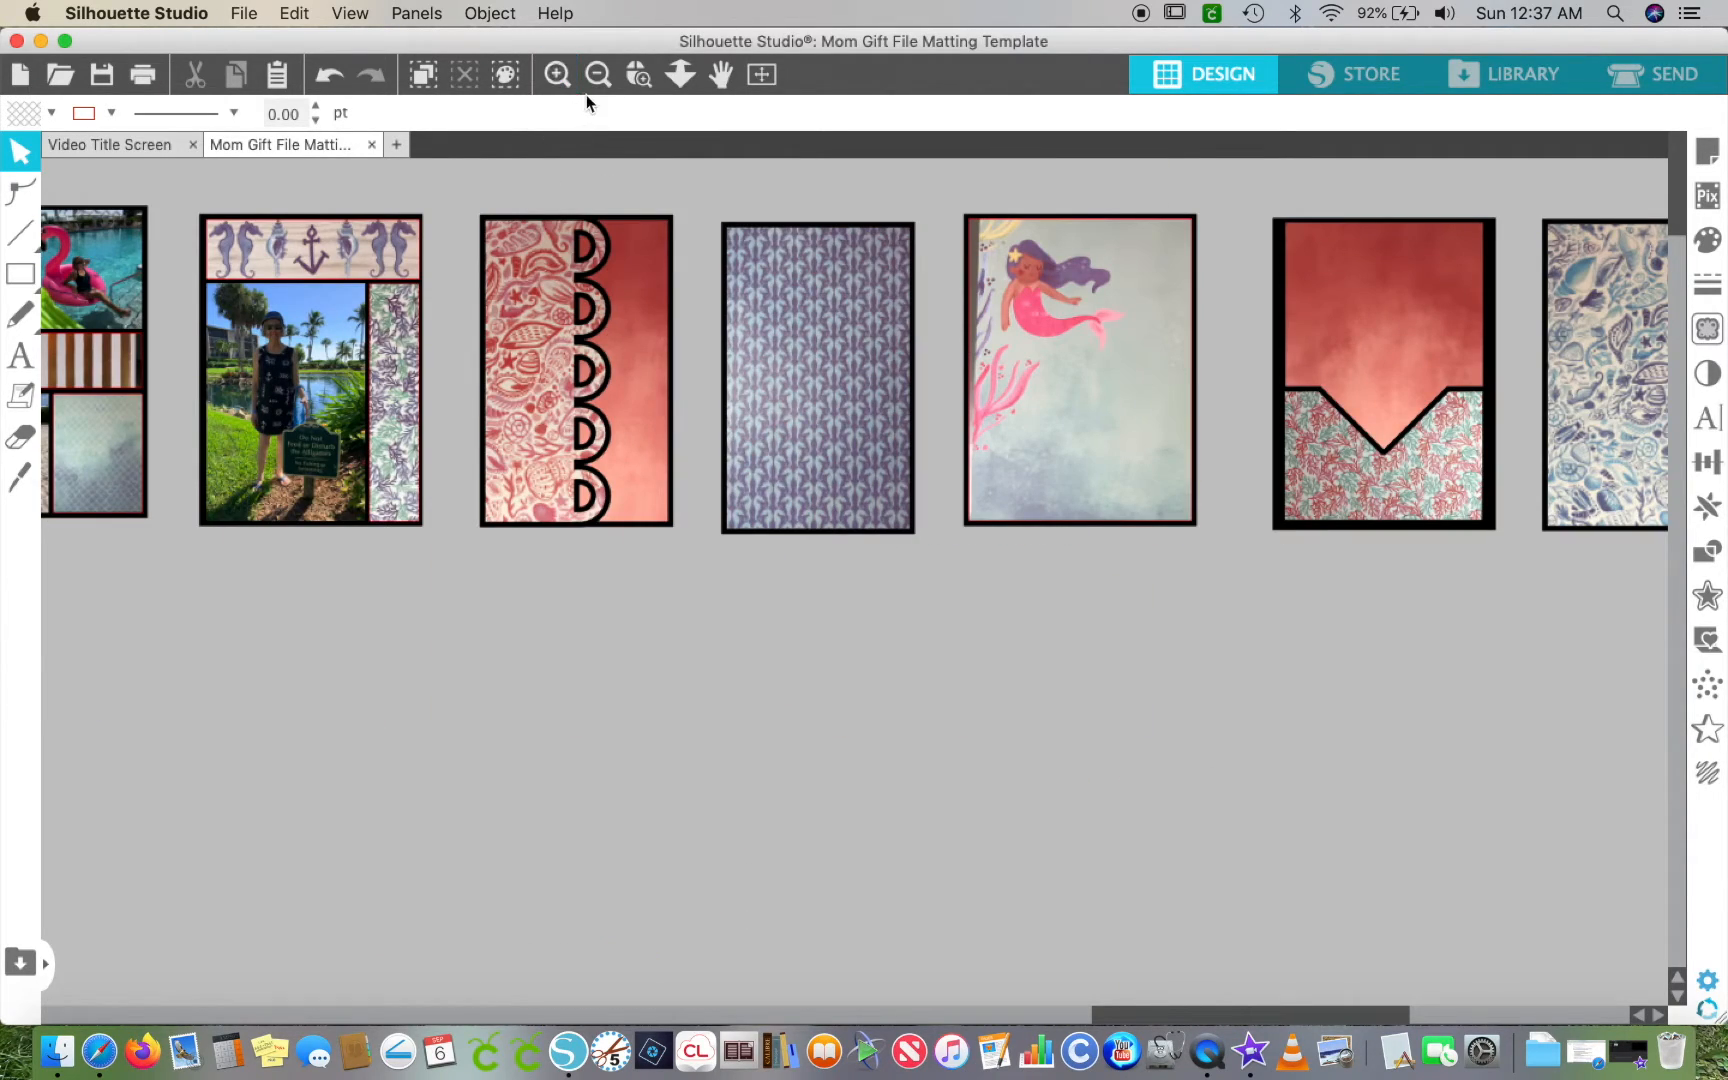
left_click(598, 76)
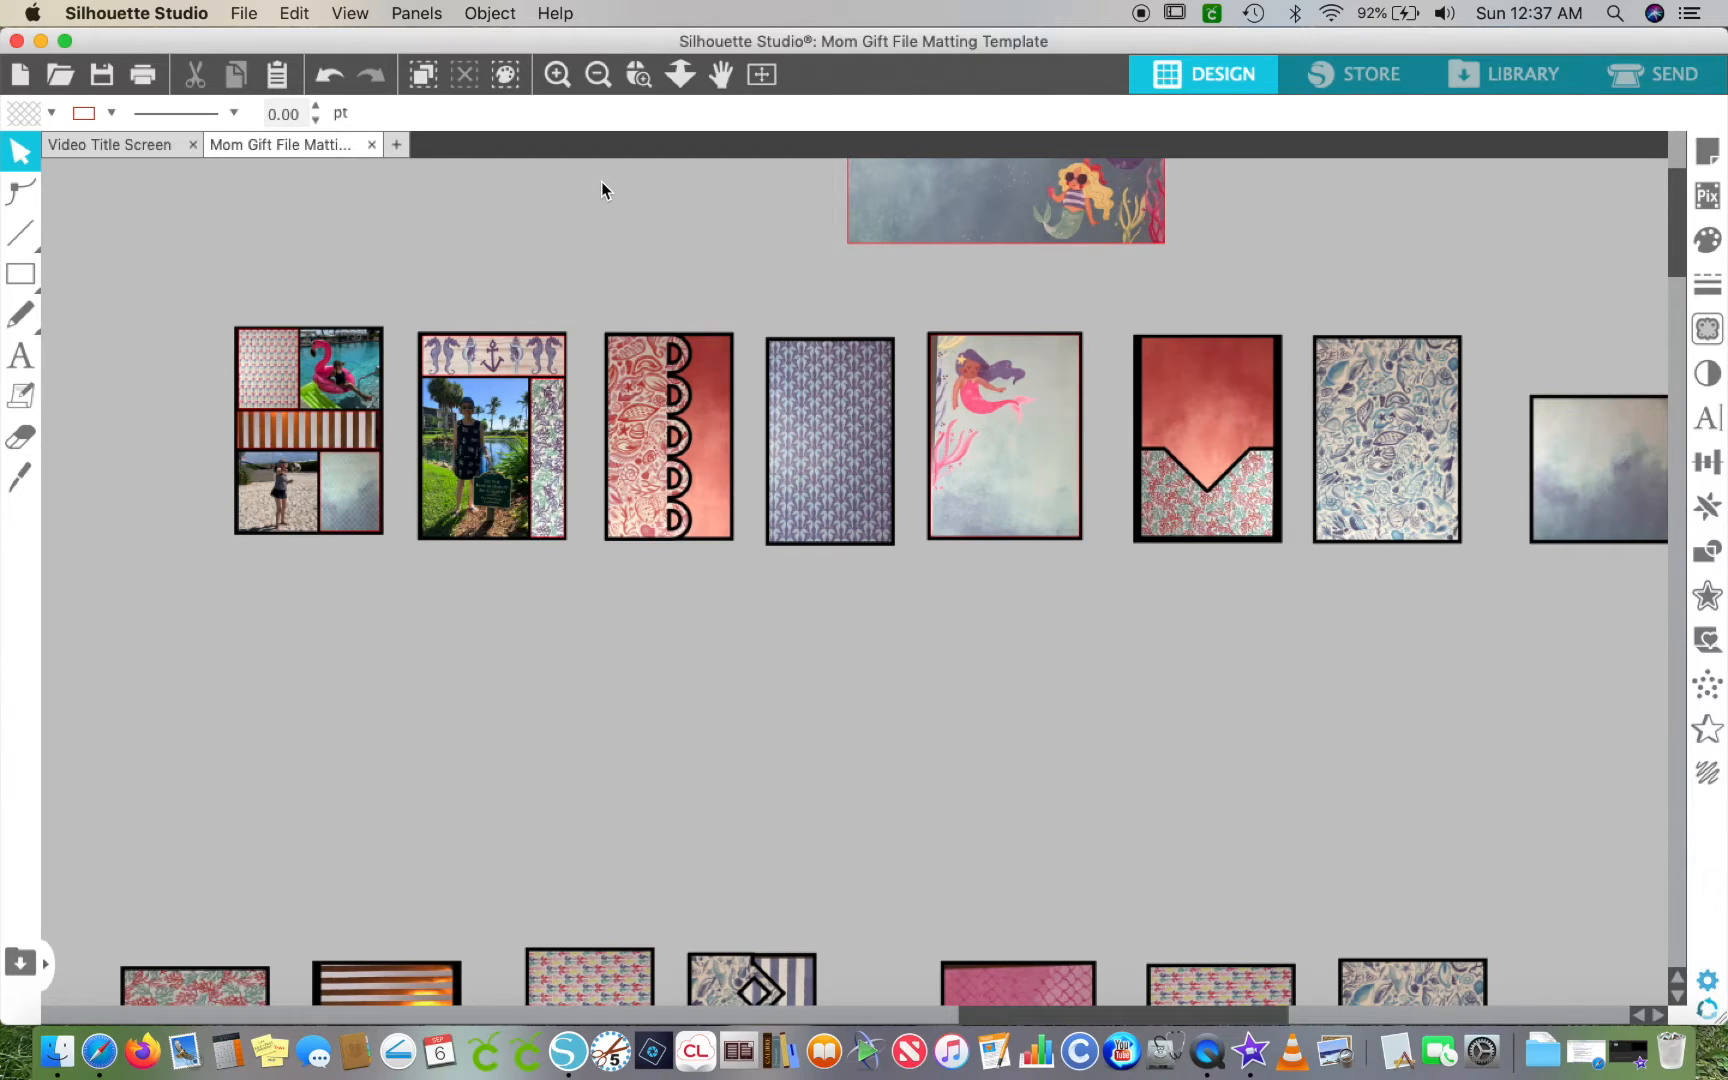
scroll(601, 181, "right", 8)
scroll(601, 181, "up", 4)
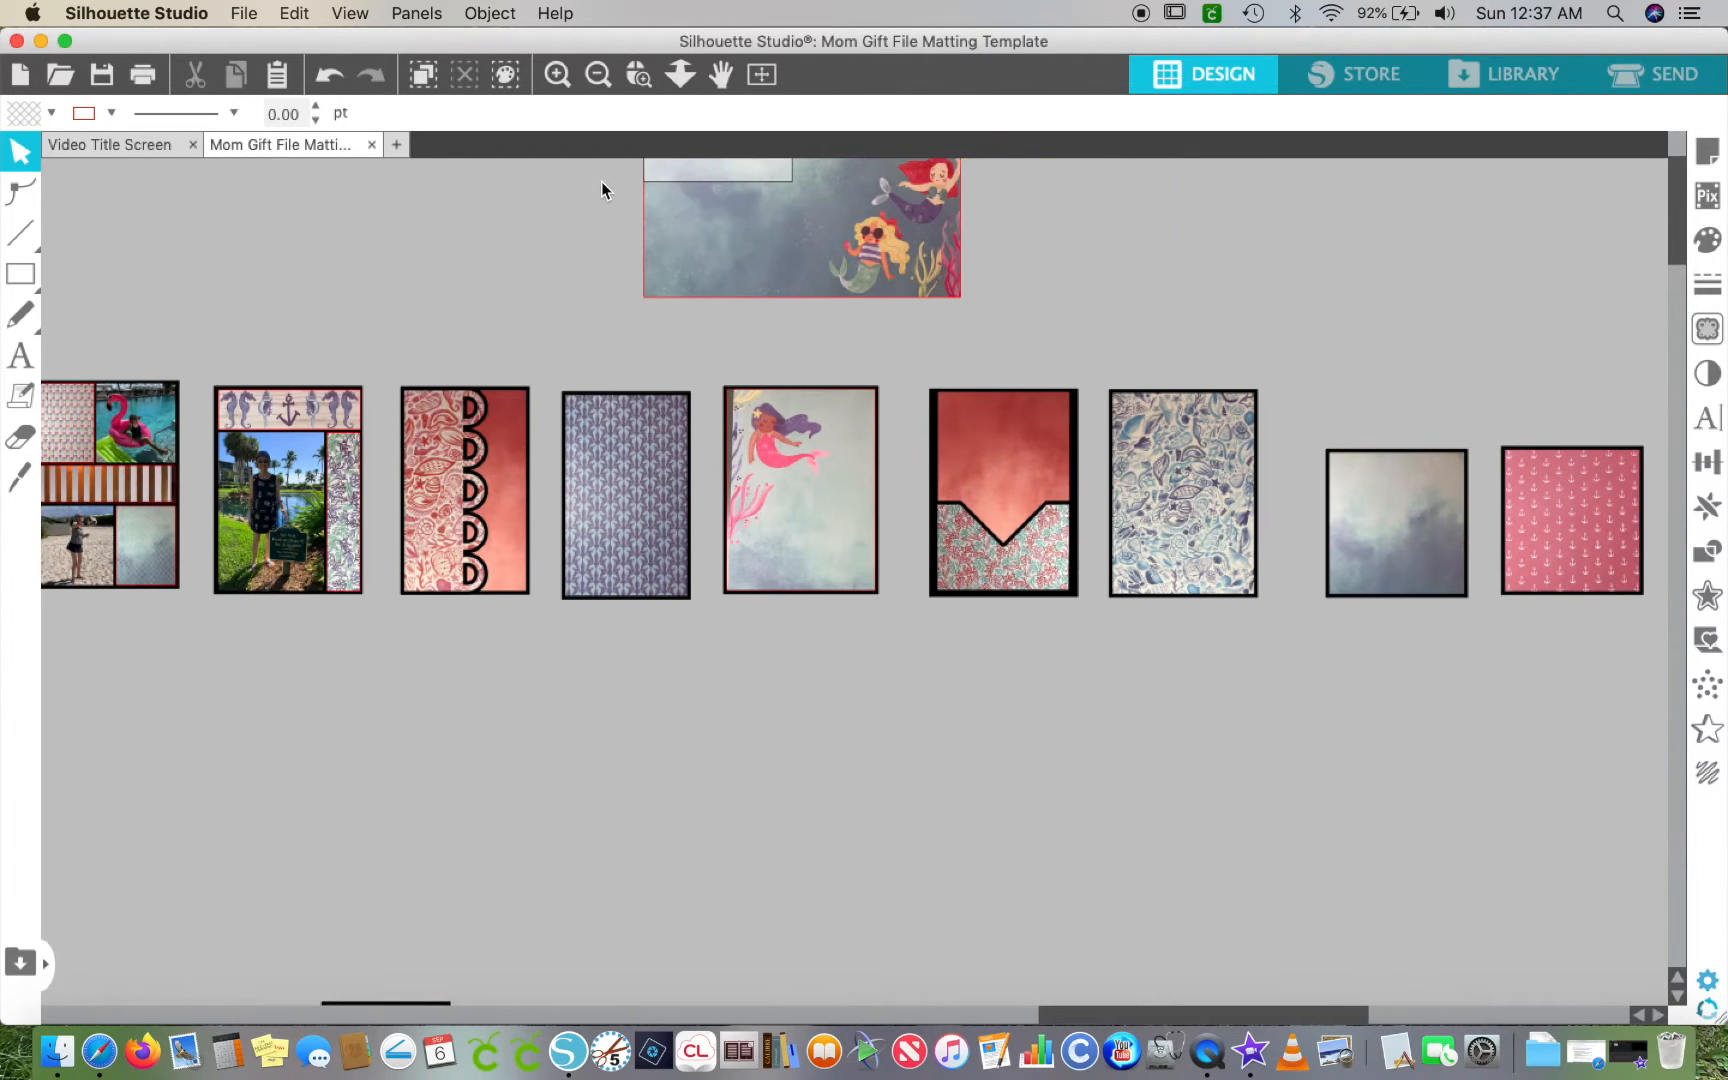
scroll(601, 181, "up", 1)
scroll(601, 181, "right", 1)
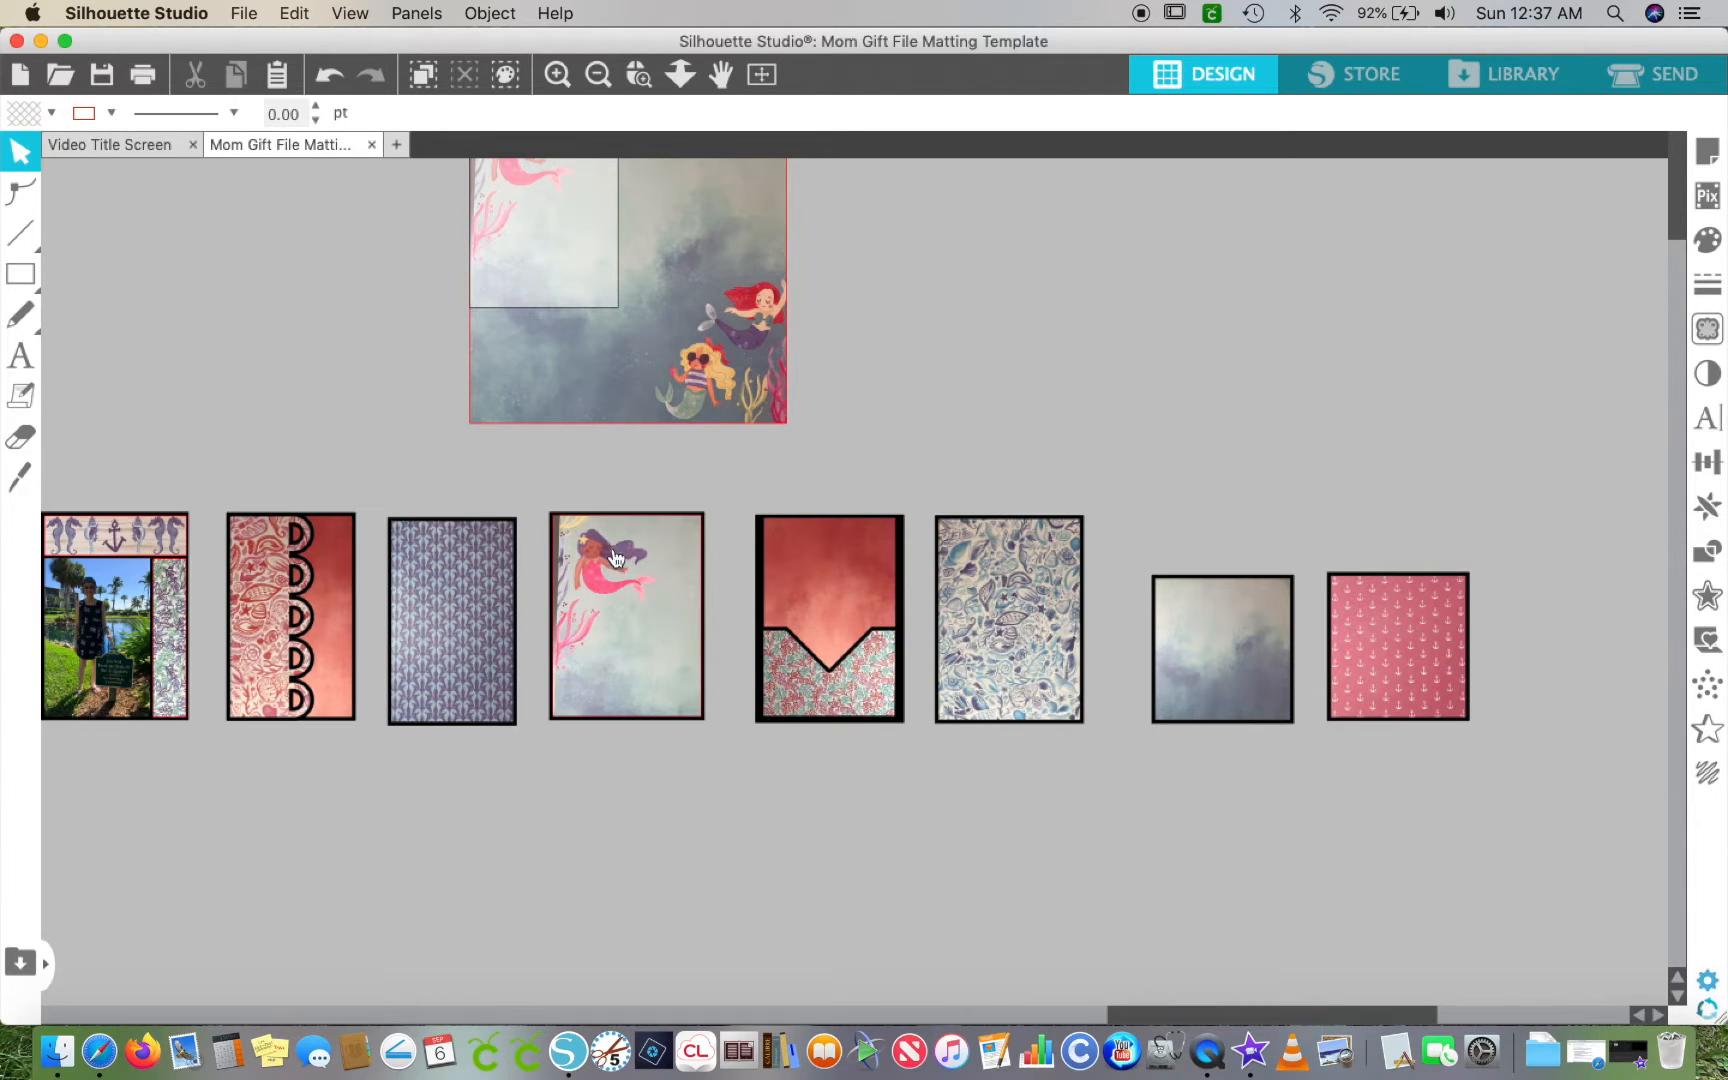
scroll(526, 443, "left", 2)
scroll(526, 443, "up", 2)
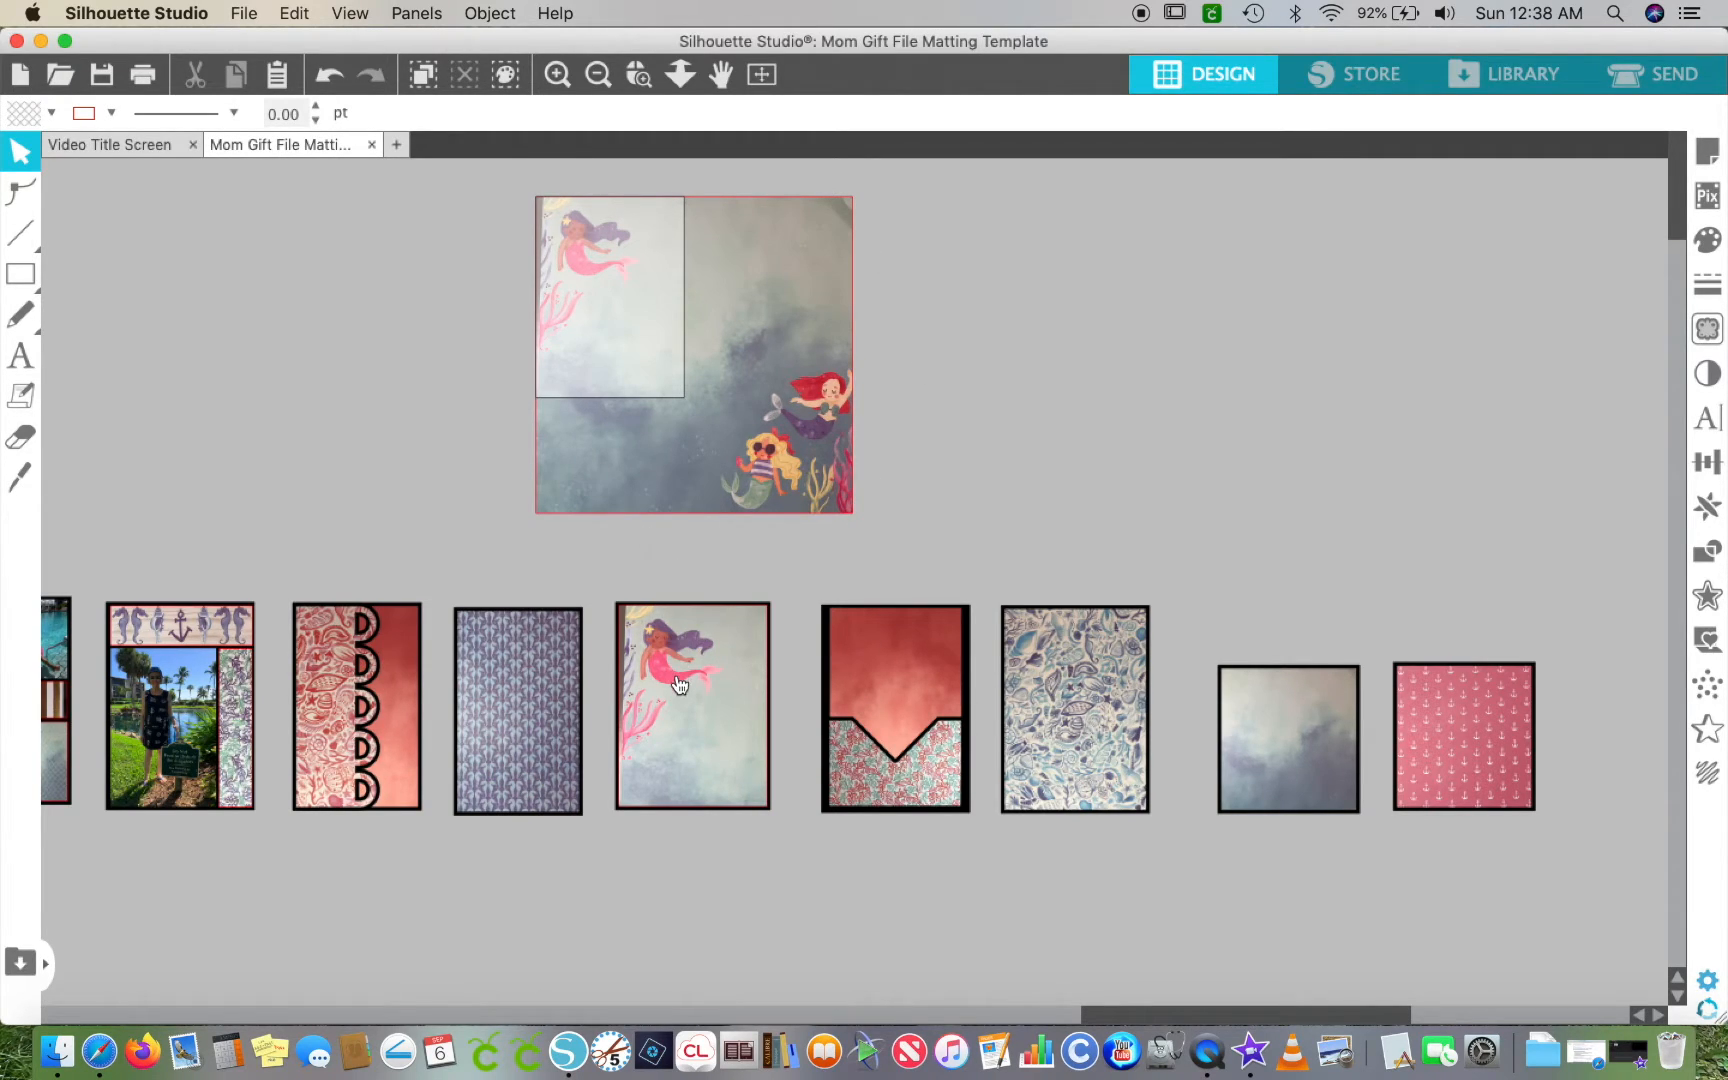
- Fill the mermaid mat piece with white and delete the translucent rectangle lying over the mermaid paper
left_click(714, 721)
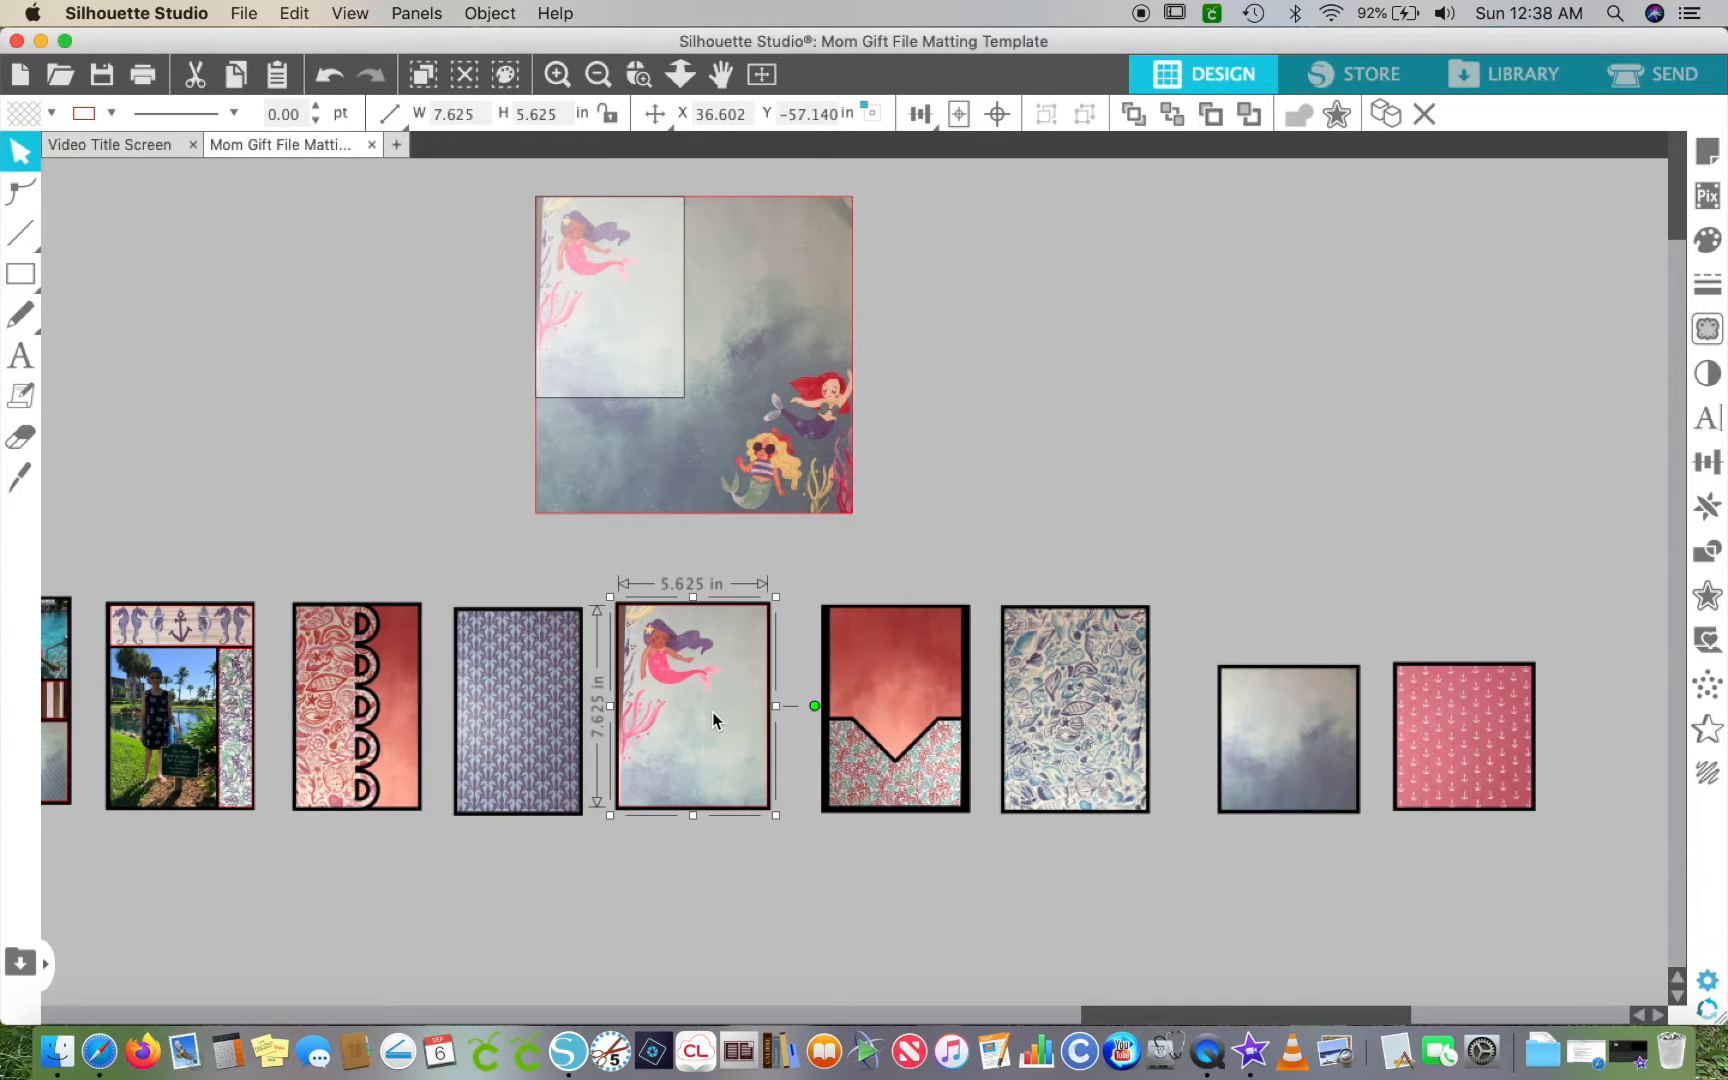
left_click(1705, 243)
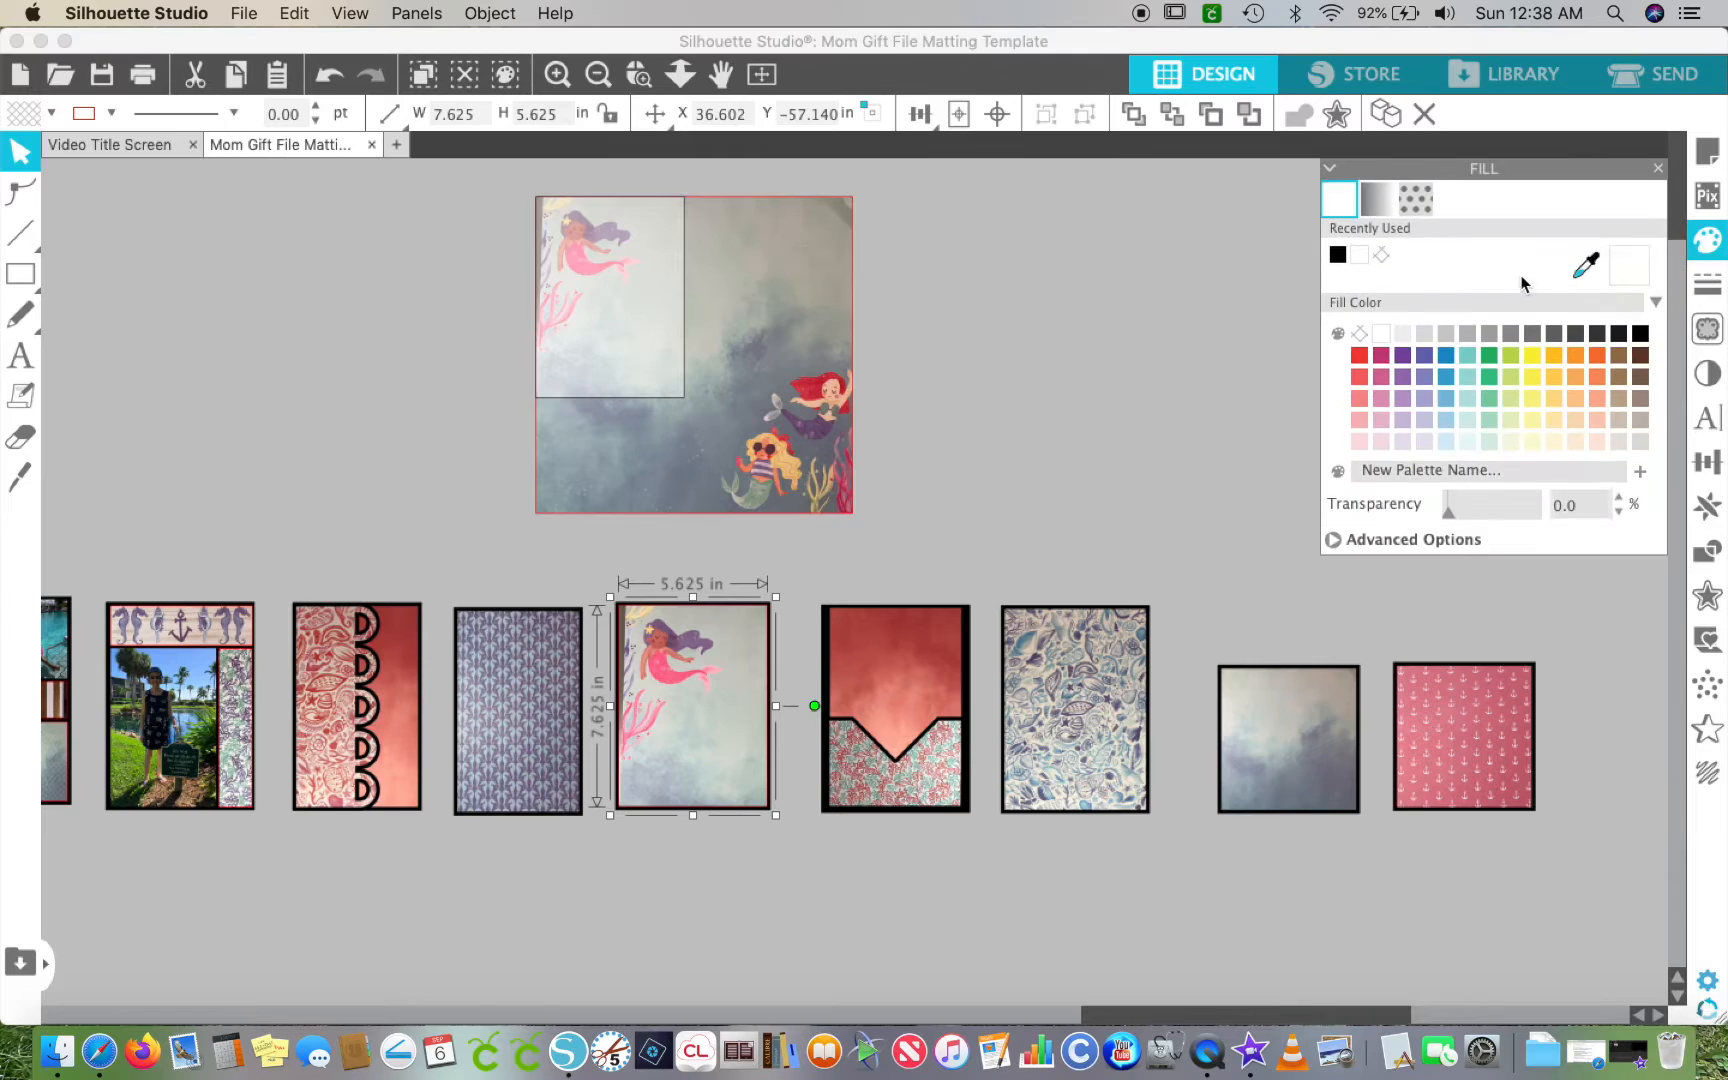
left_click(1381, 333)
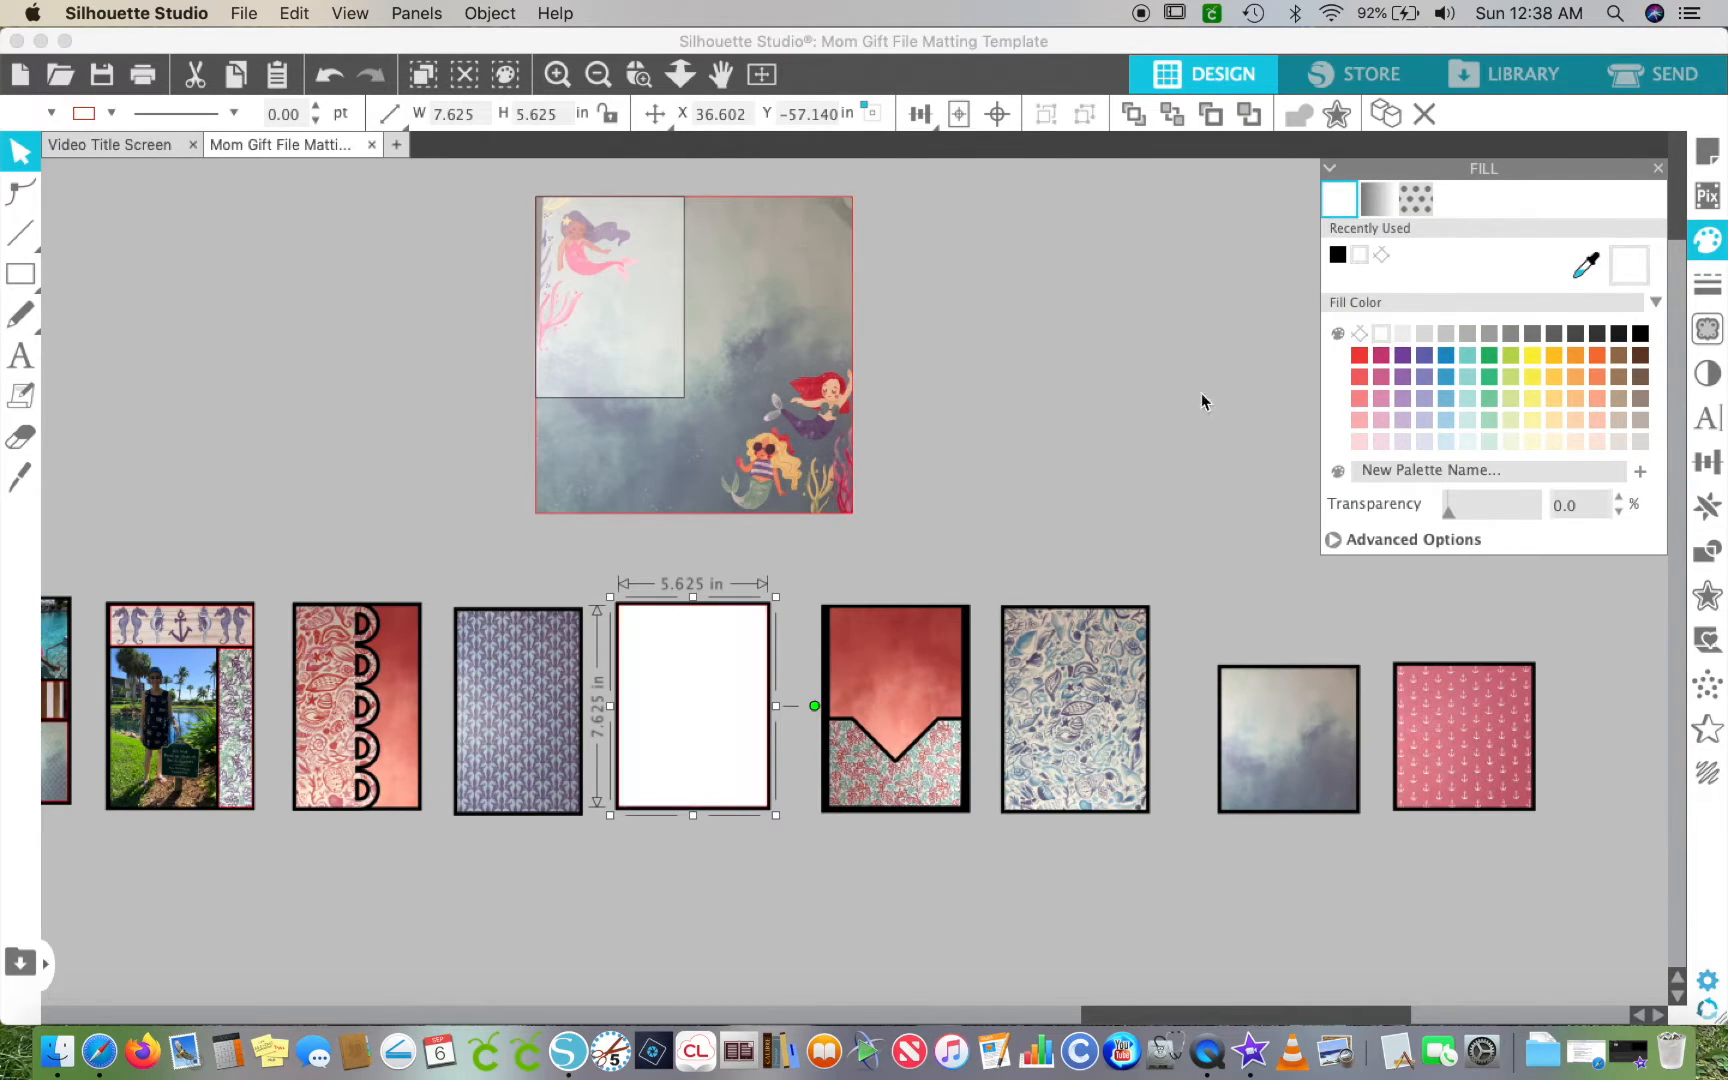
left_click(1058, 410)
left_click(604, 292)
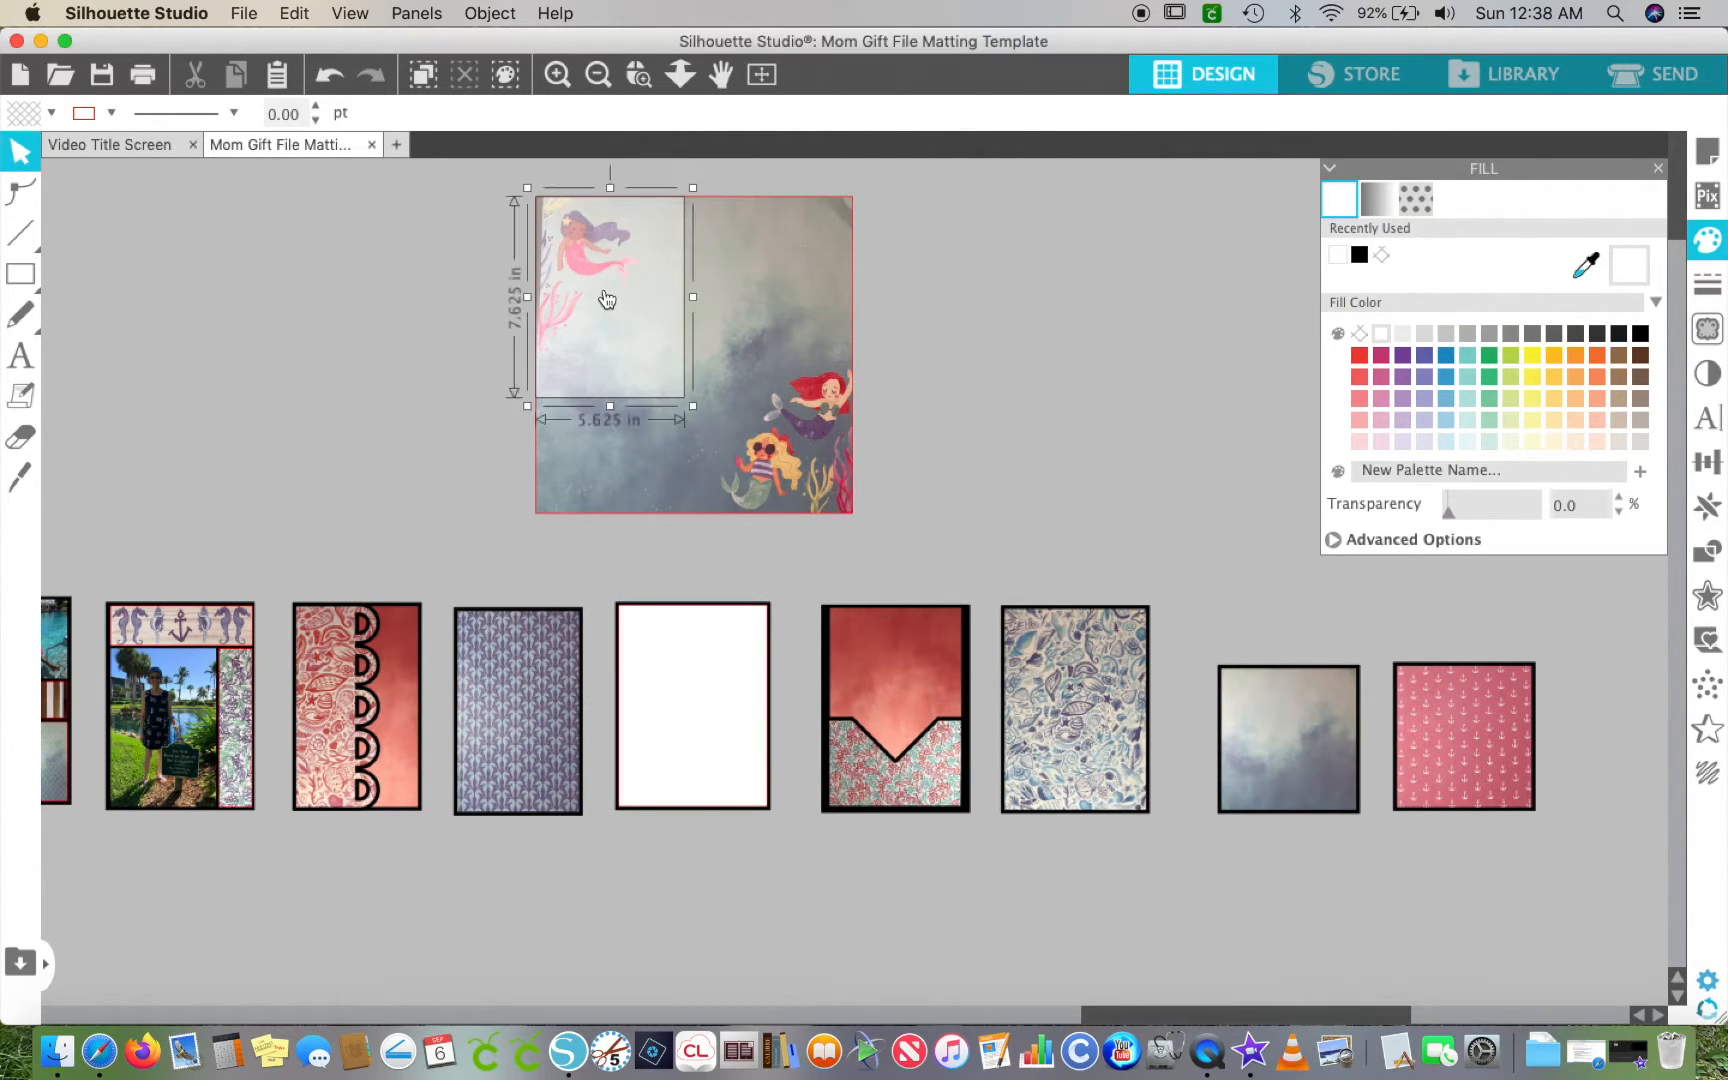
key("Delete")
- Move the white mat piece off its black mat onto the mermaid paper and set its fill transparency to 52%
left_click(701, 685)
left_click_drag(701, 684, 424, 320)
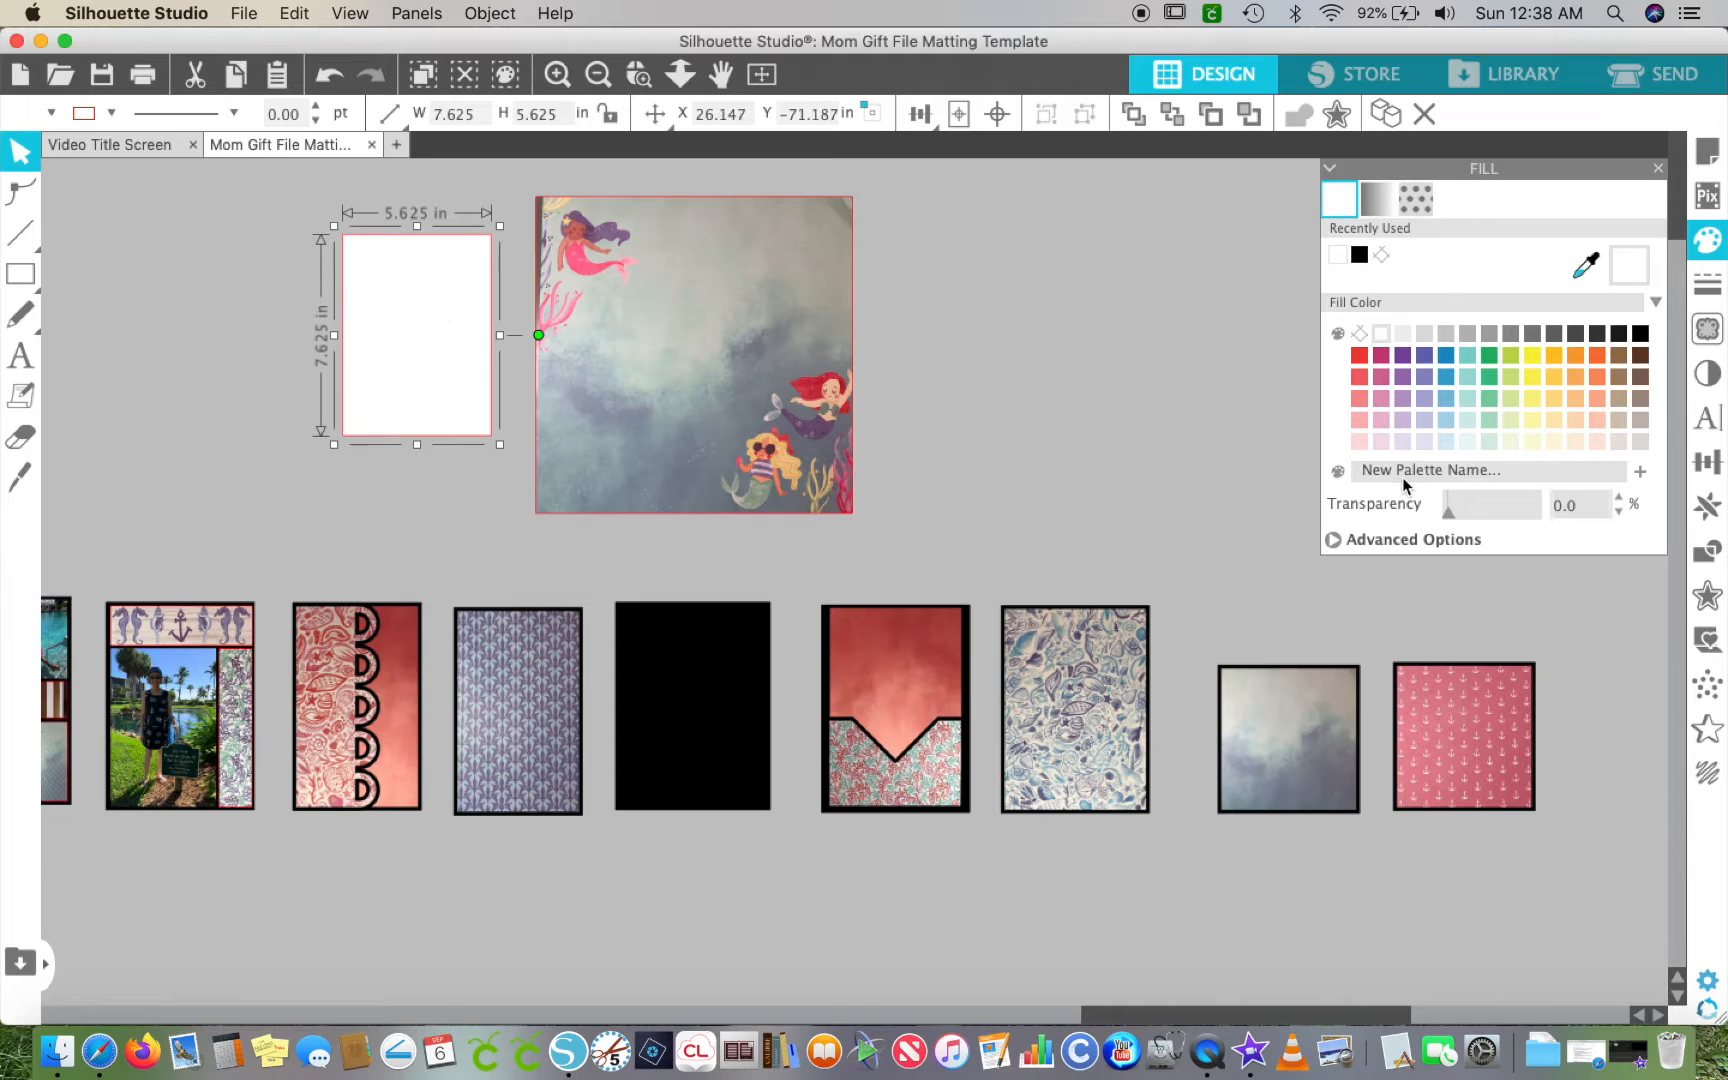
left_click_drag(1450, 518, 1491, 510)
left_click_drag(424, 322, 684, 350)
scroll(537, 313, "up", 3)
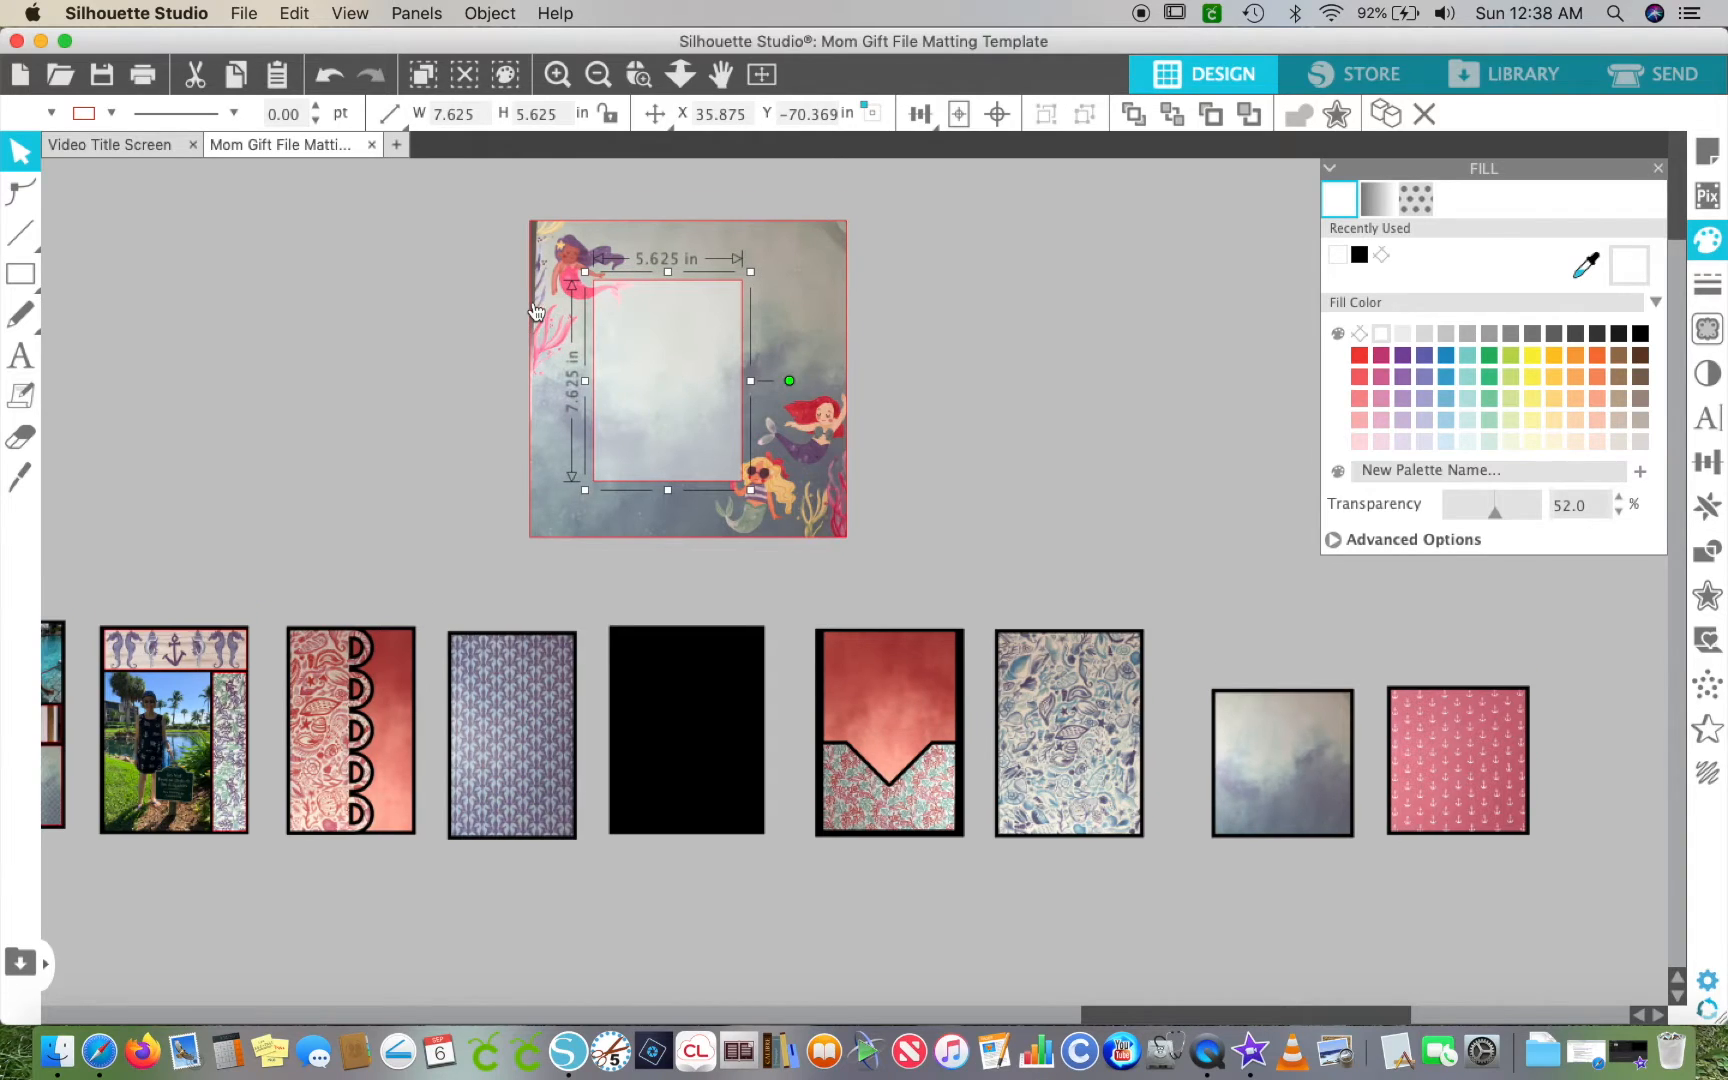
- Select the mermaid paper together with the translucent rectangle and align both to the left and top edges
left_click_drag(483, 249, 944, 639)
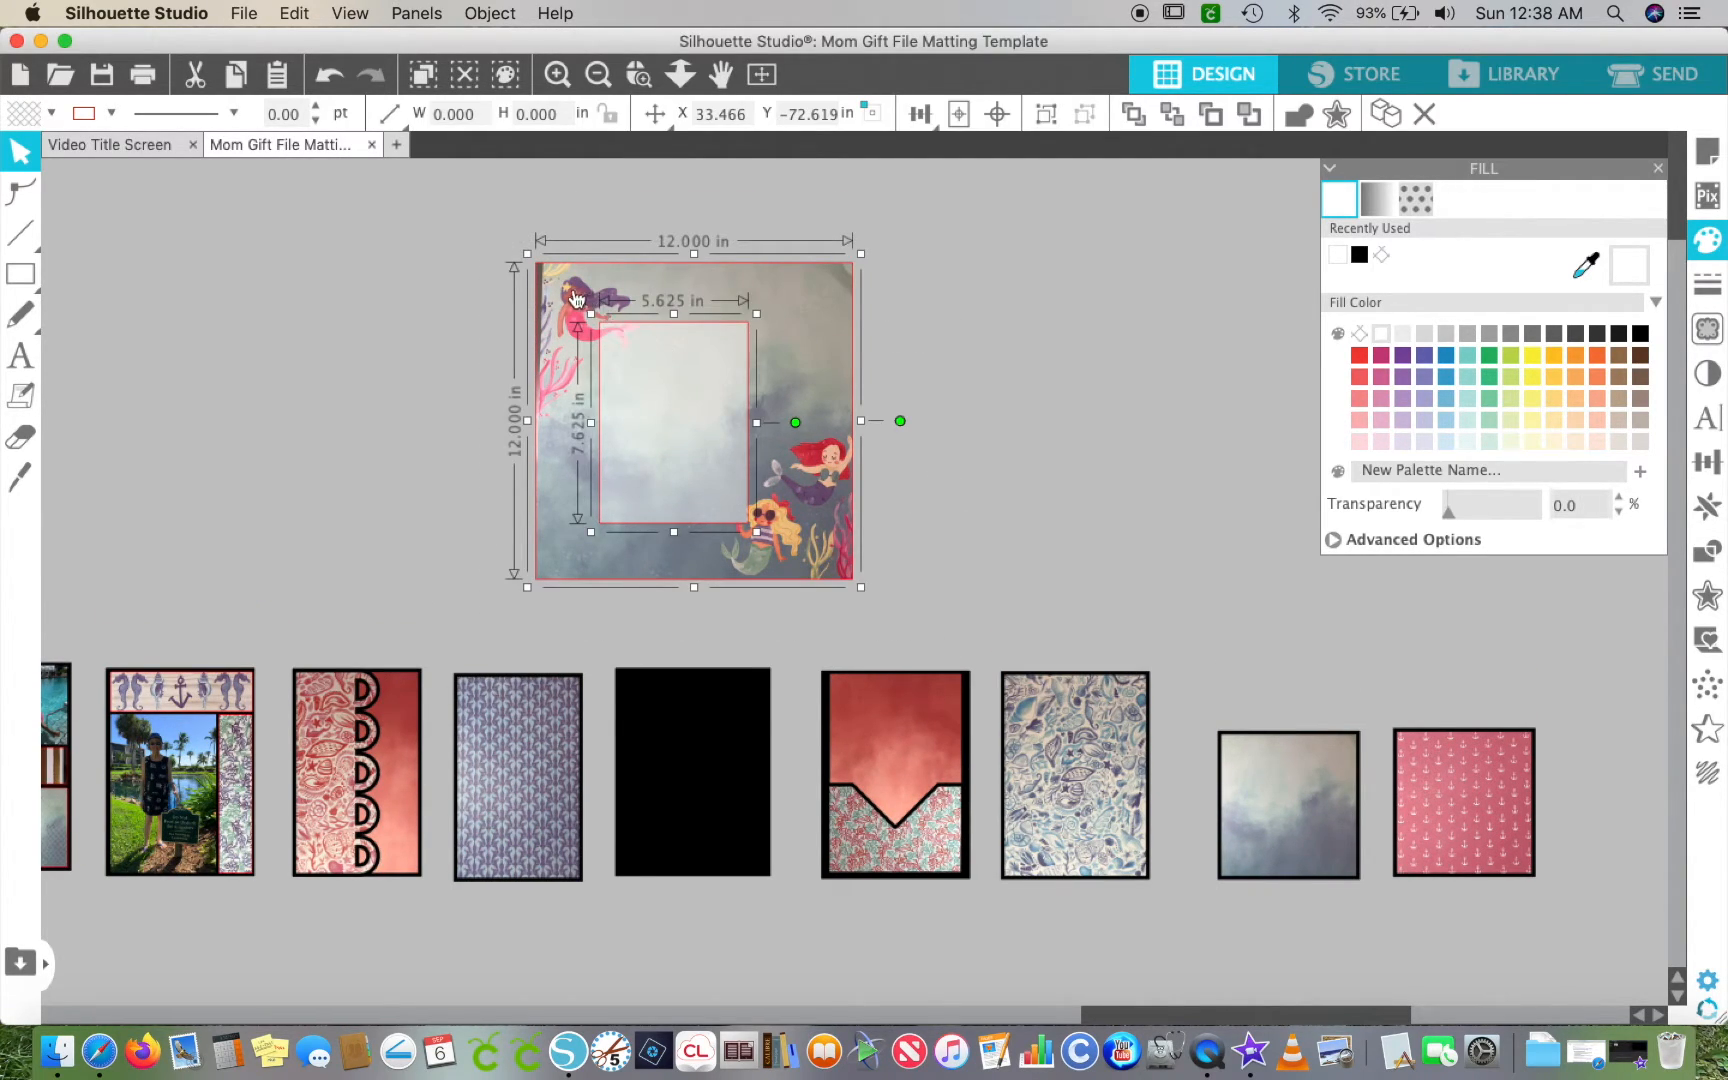
left_click(1709, 475)
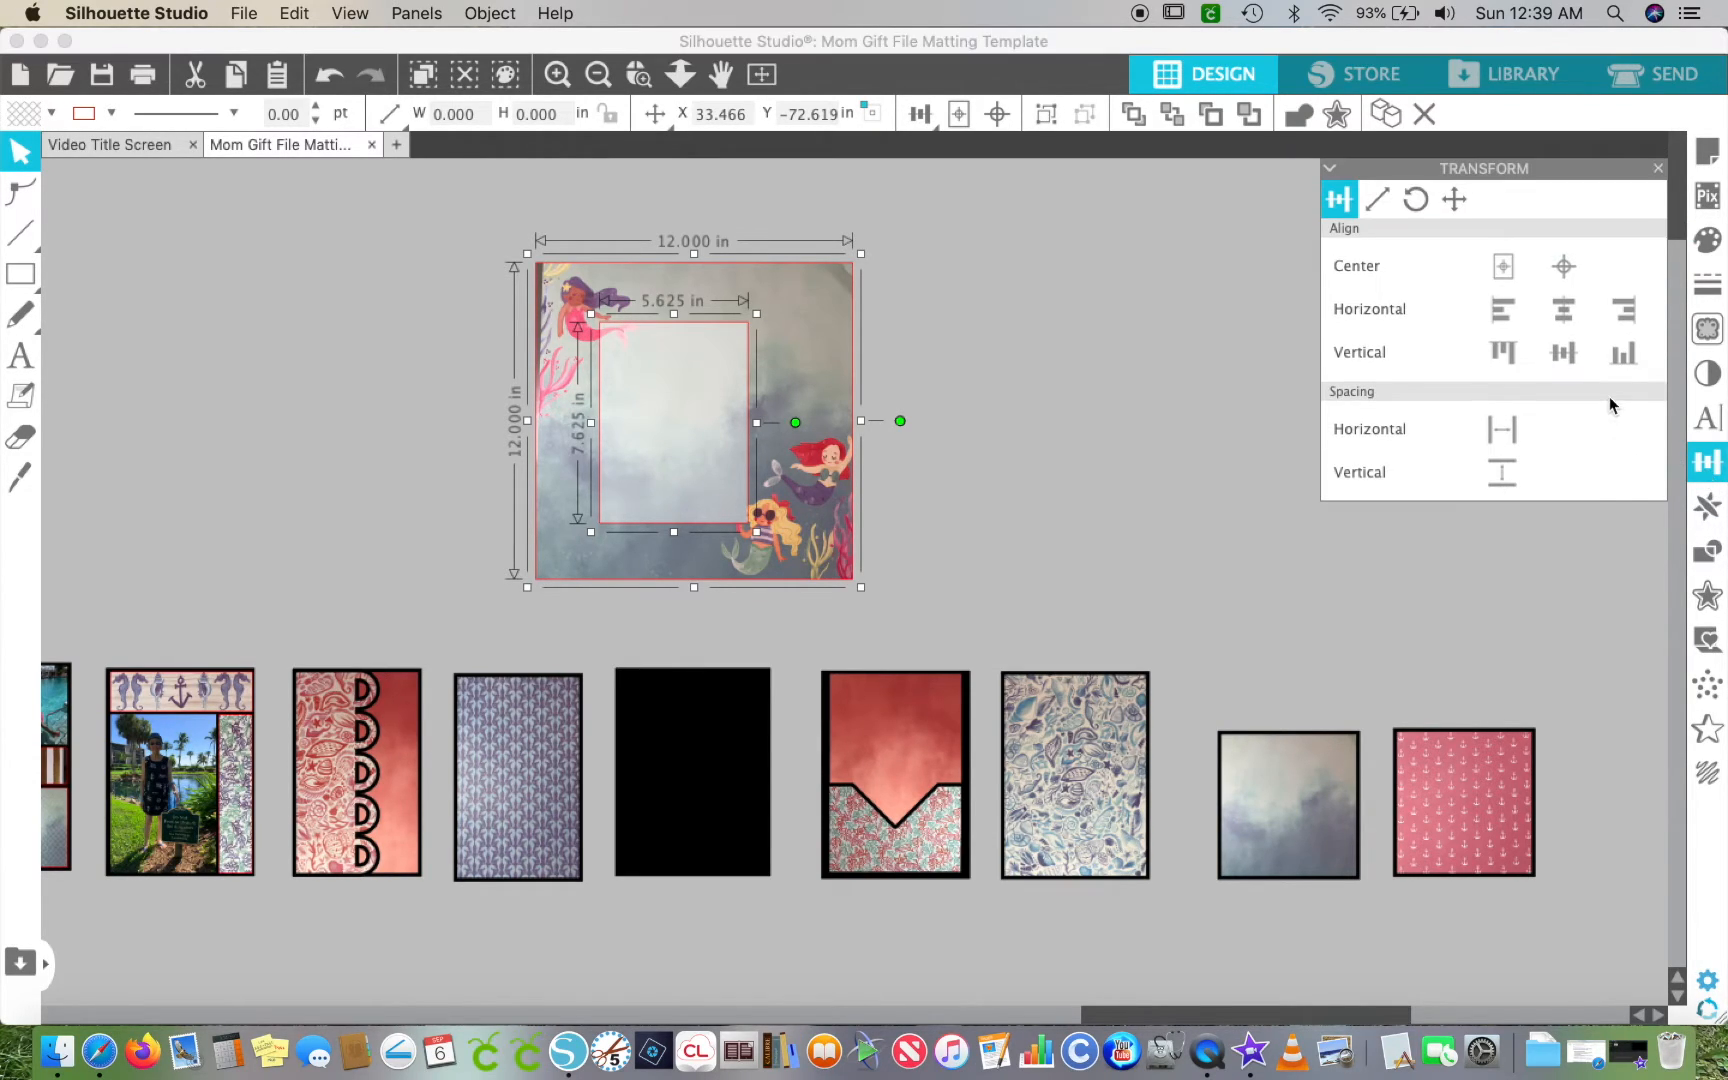
left_click(1503, 318)
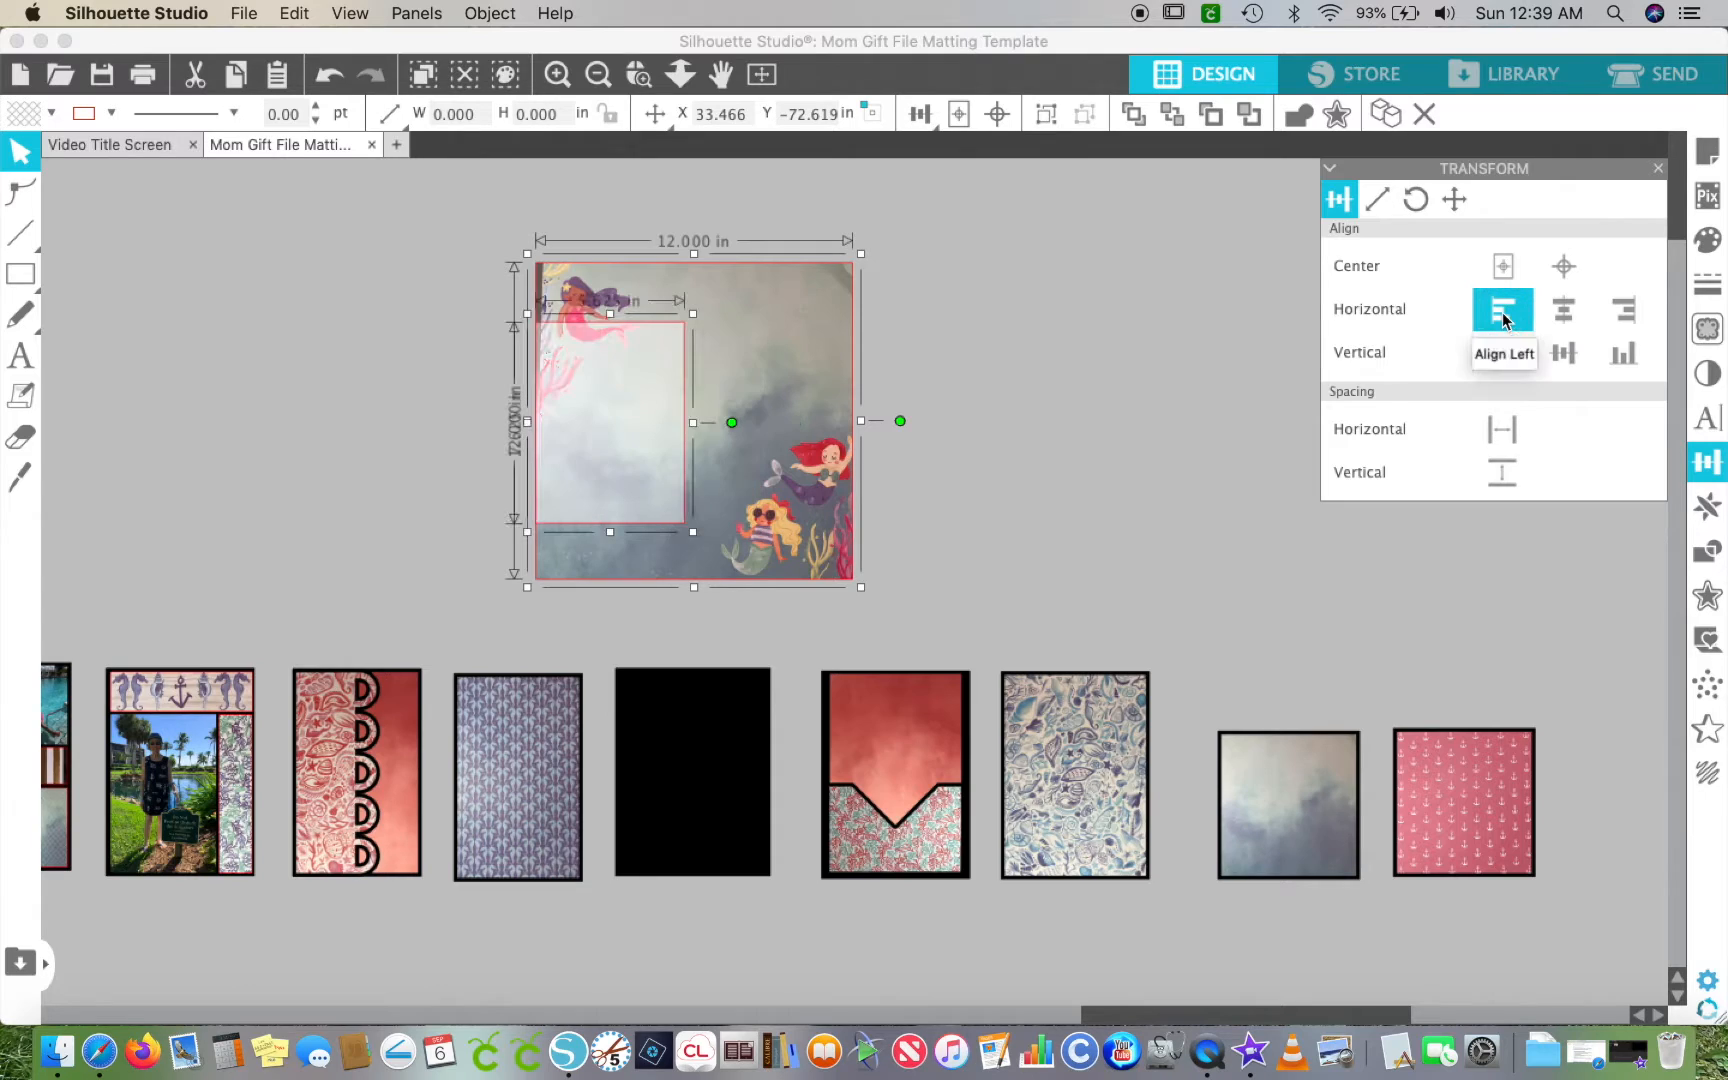
left_click(1502, 353)
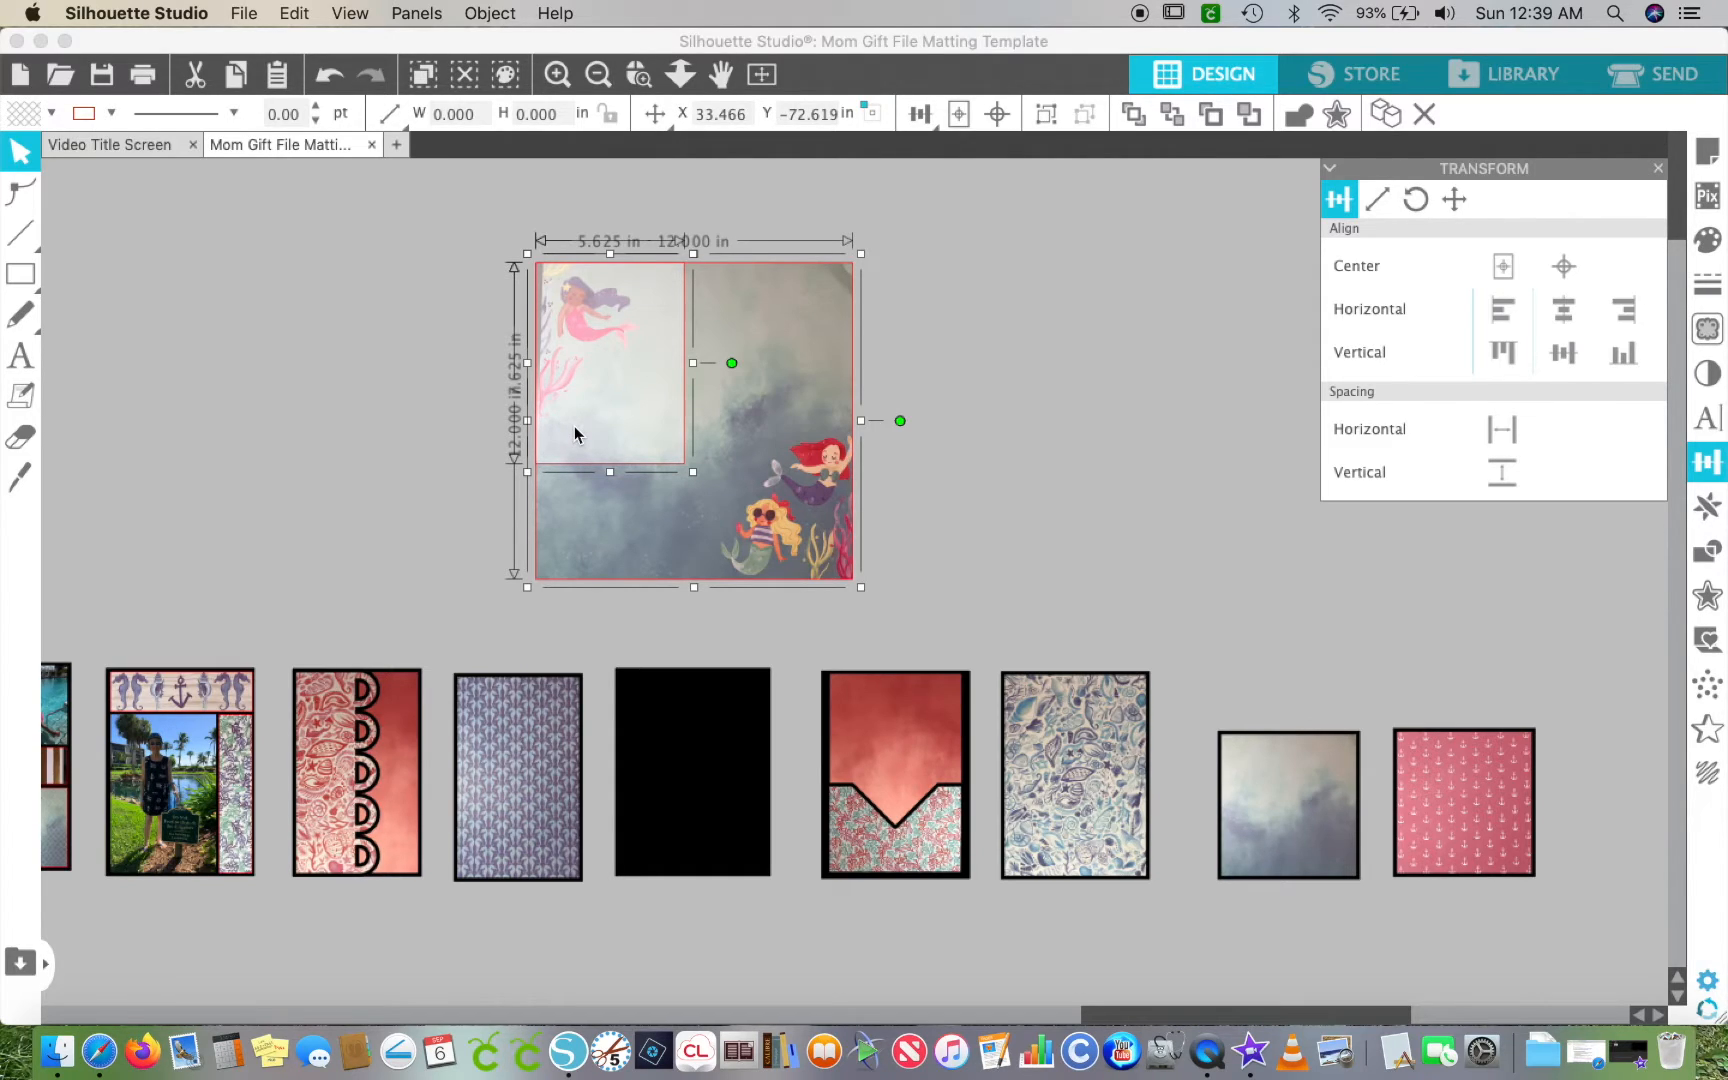
- Copy the aligned mermaid paper and rectangle, and divide the originals to cut out the mermaid piece
left_click_drag(471, 231, 990, 617)
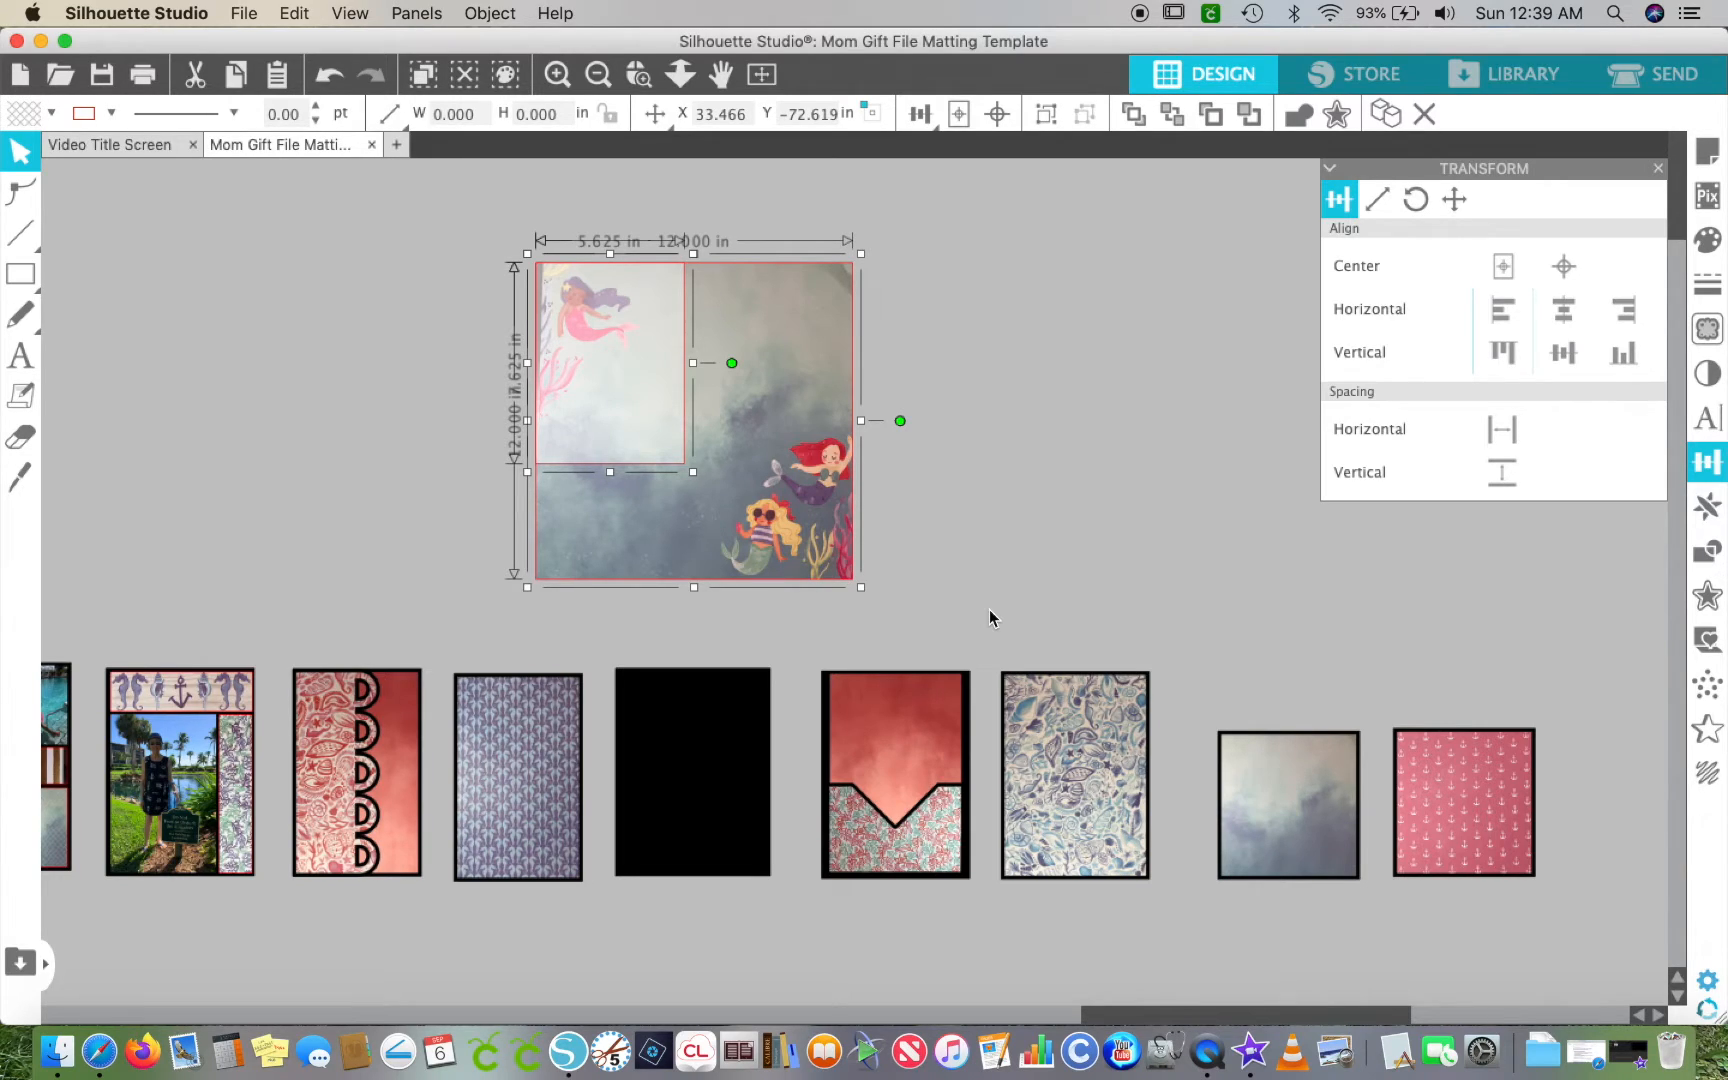
key("super+c")
left_click(1703, 563)
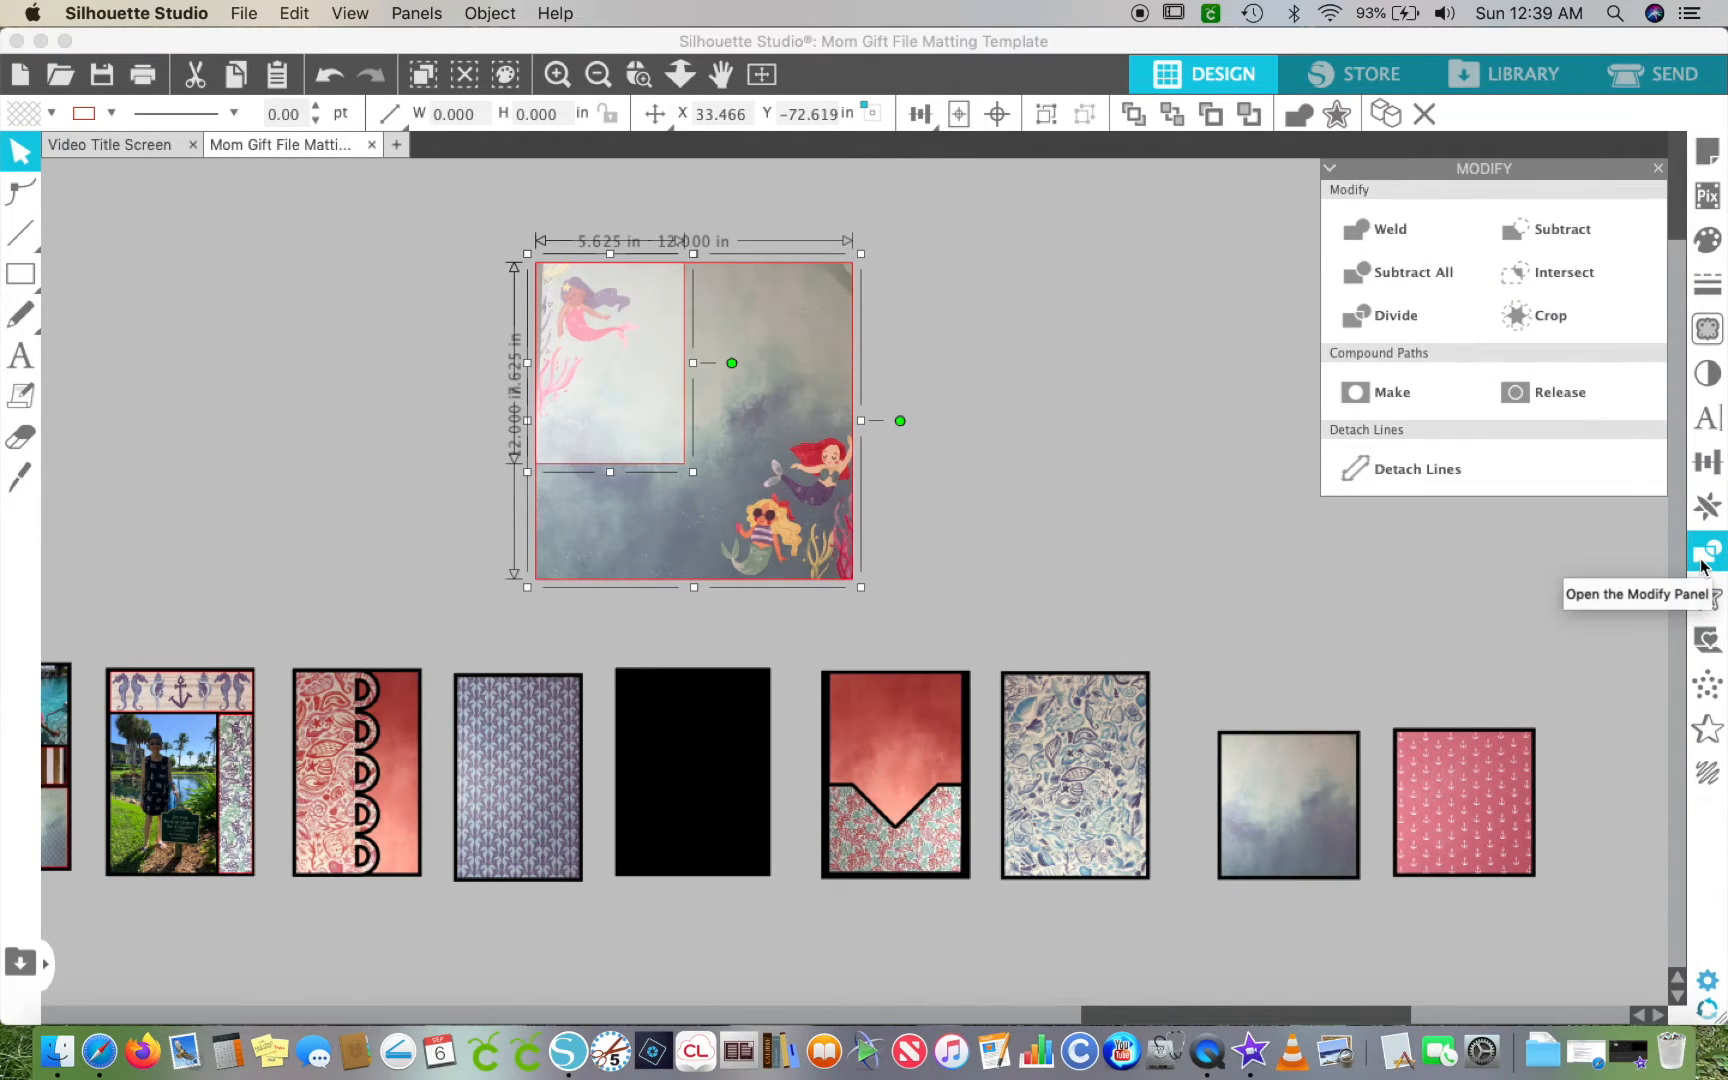
left_click(1545, 320)
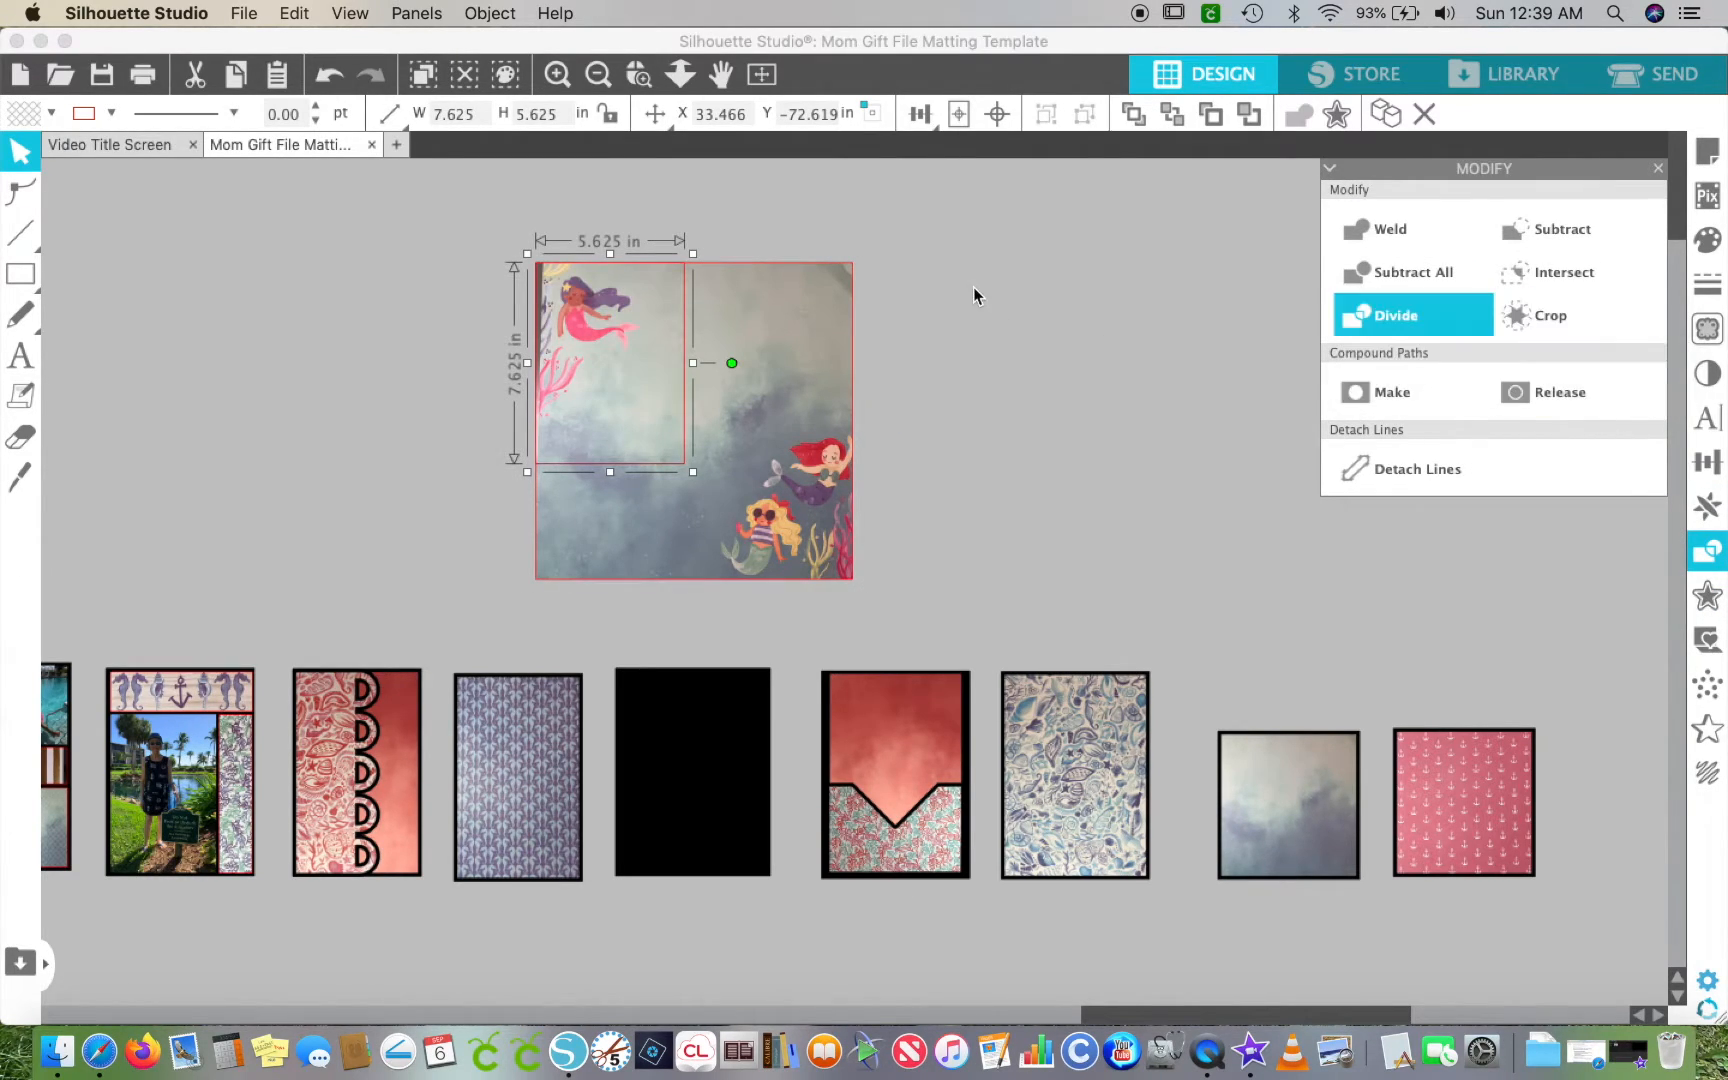
- Place the cut-out mermaid piece over the black mat so that a black border shows around it
left_click_drag(616, 327, 697, 736)
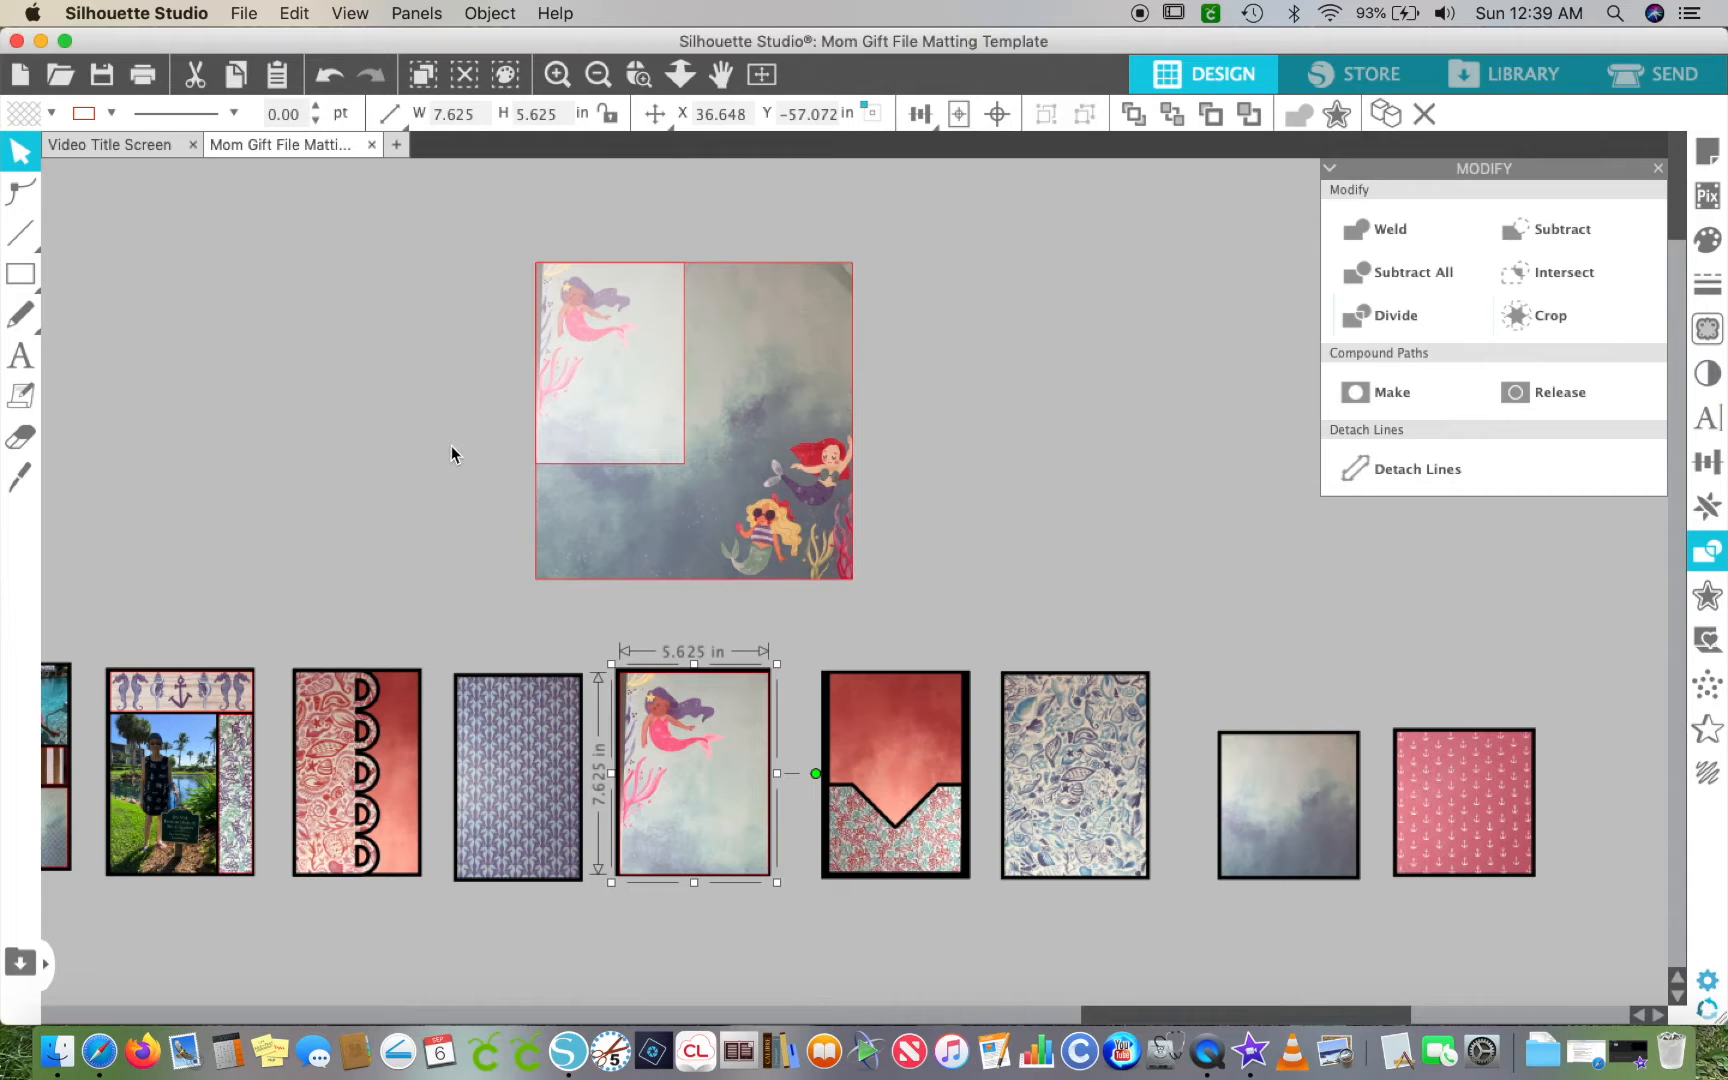
scroll(451, 455, "down", 3)
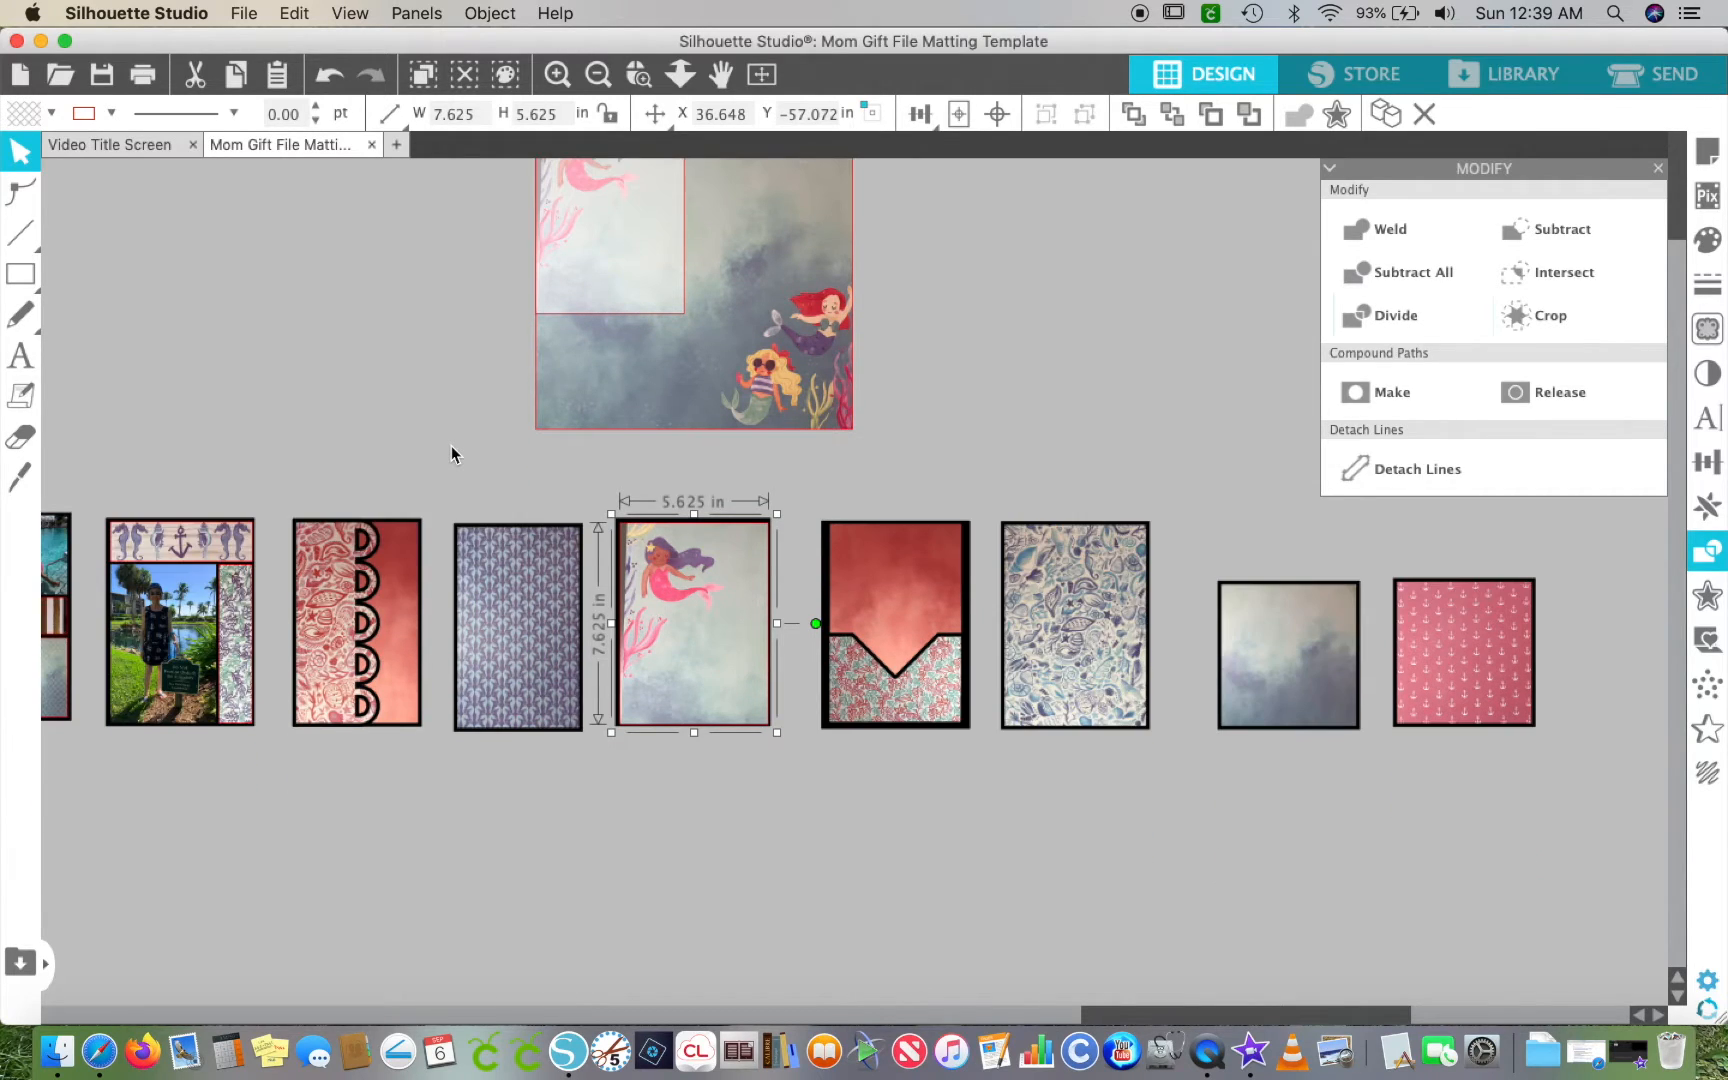
left_click(559, 76)
left_click(559, 76)
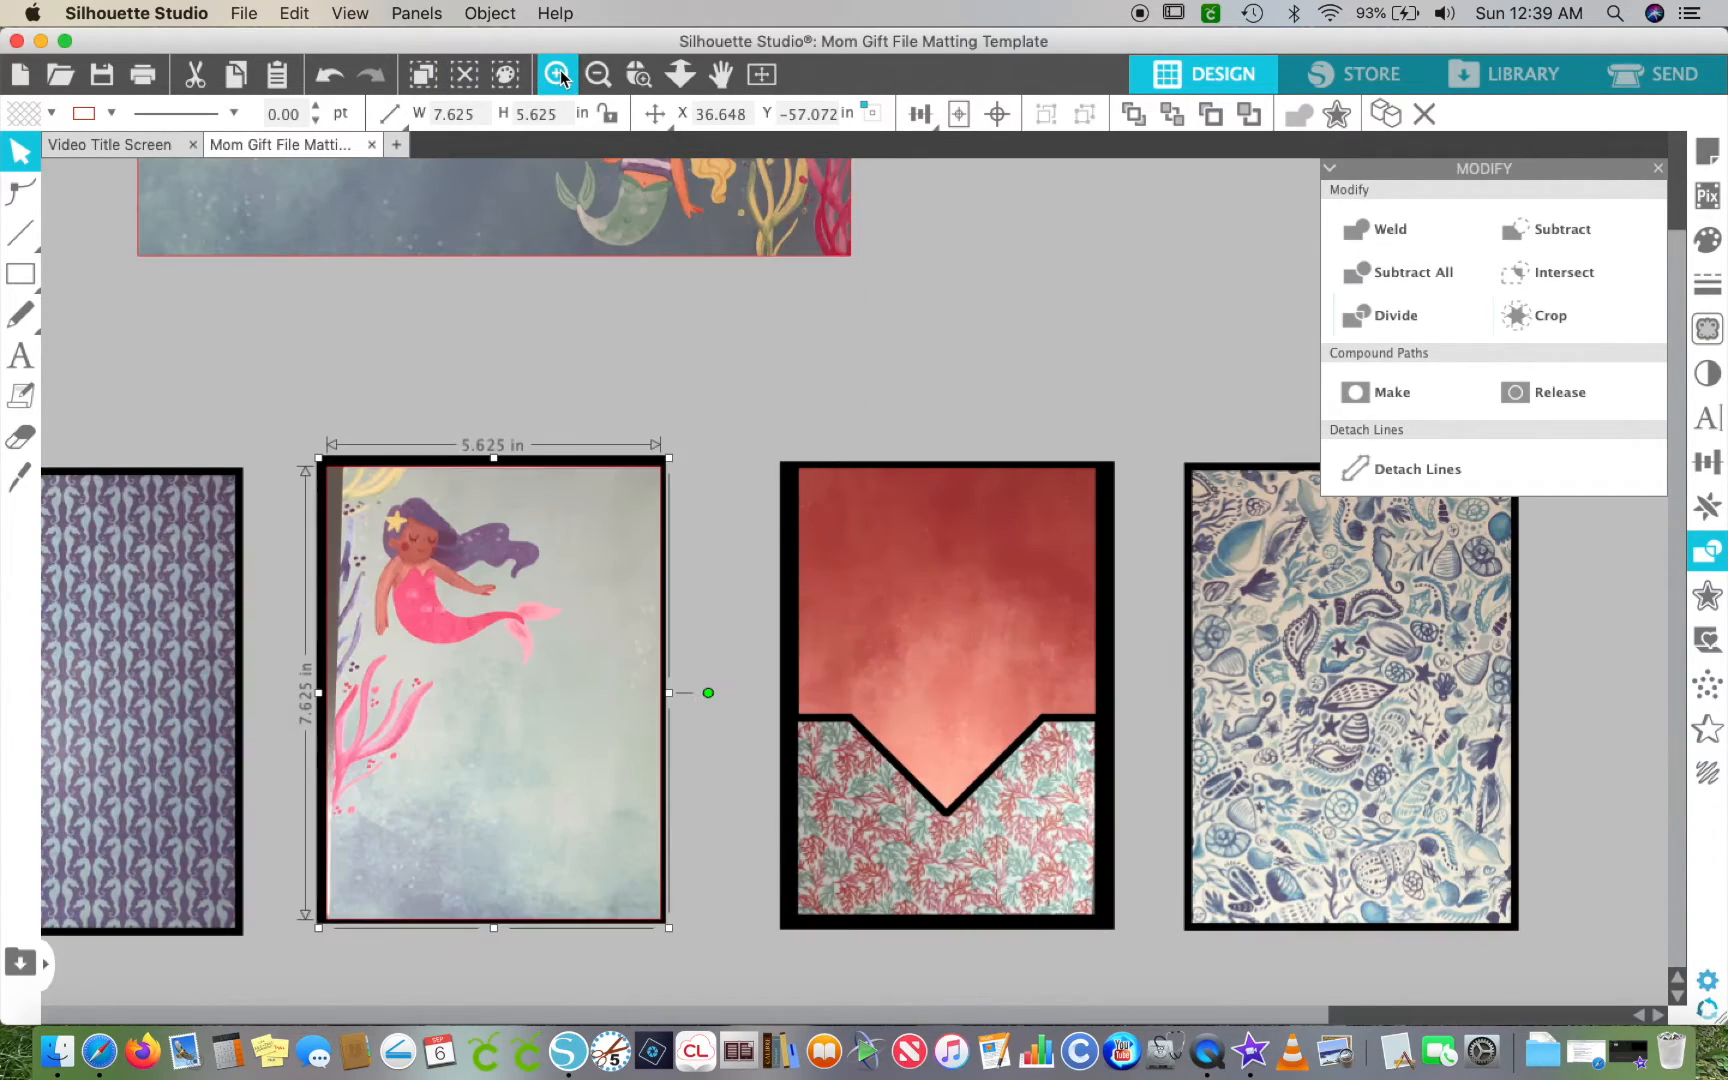
left_click_drag(488, 615, 418, 481)
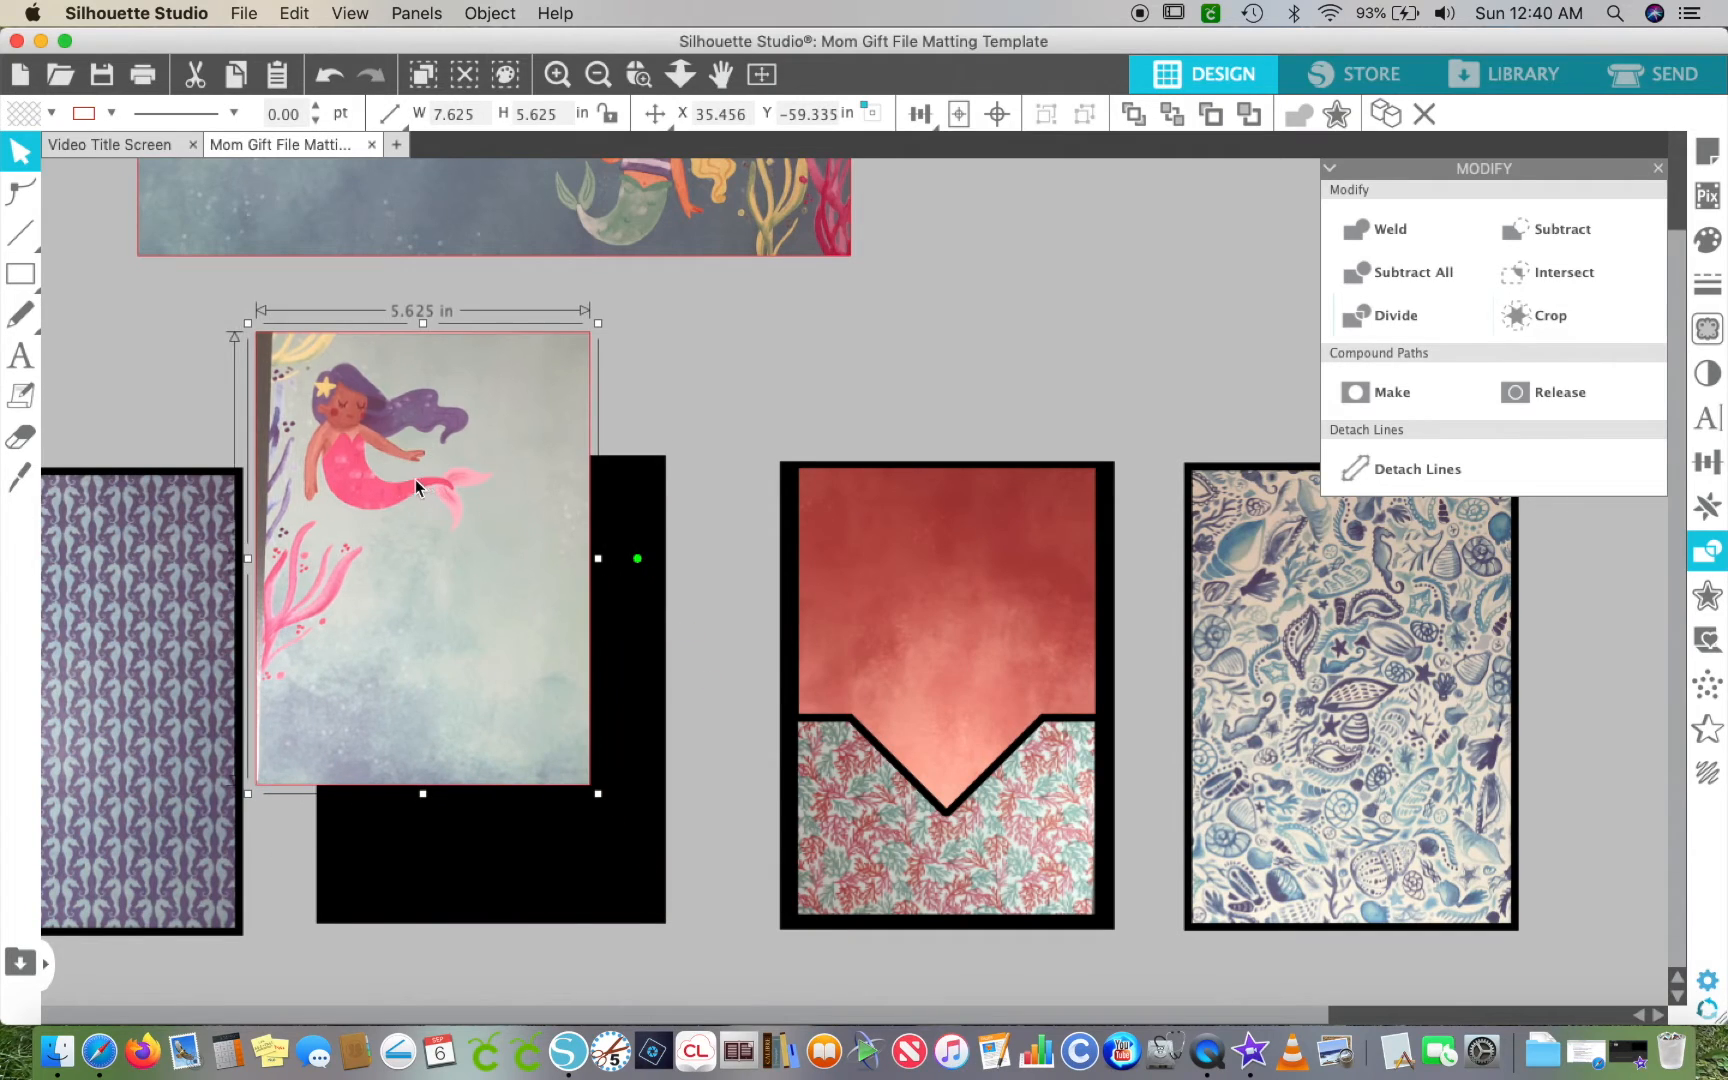
left_click(322, 528)
left_click_drag(322, 528, 389, 656)
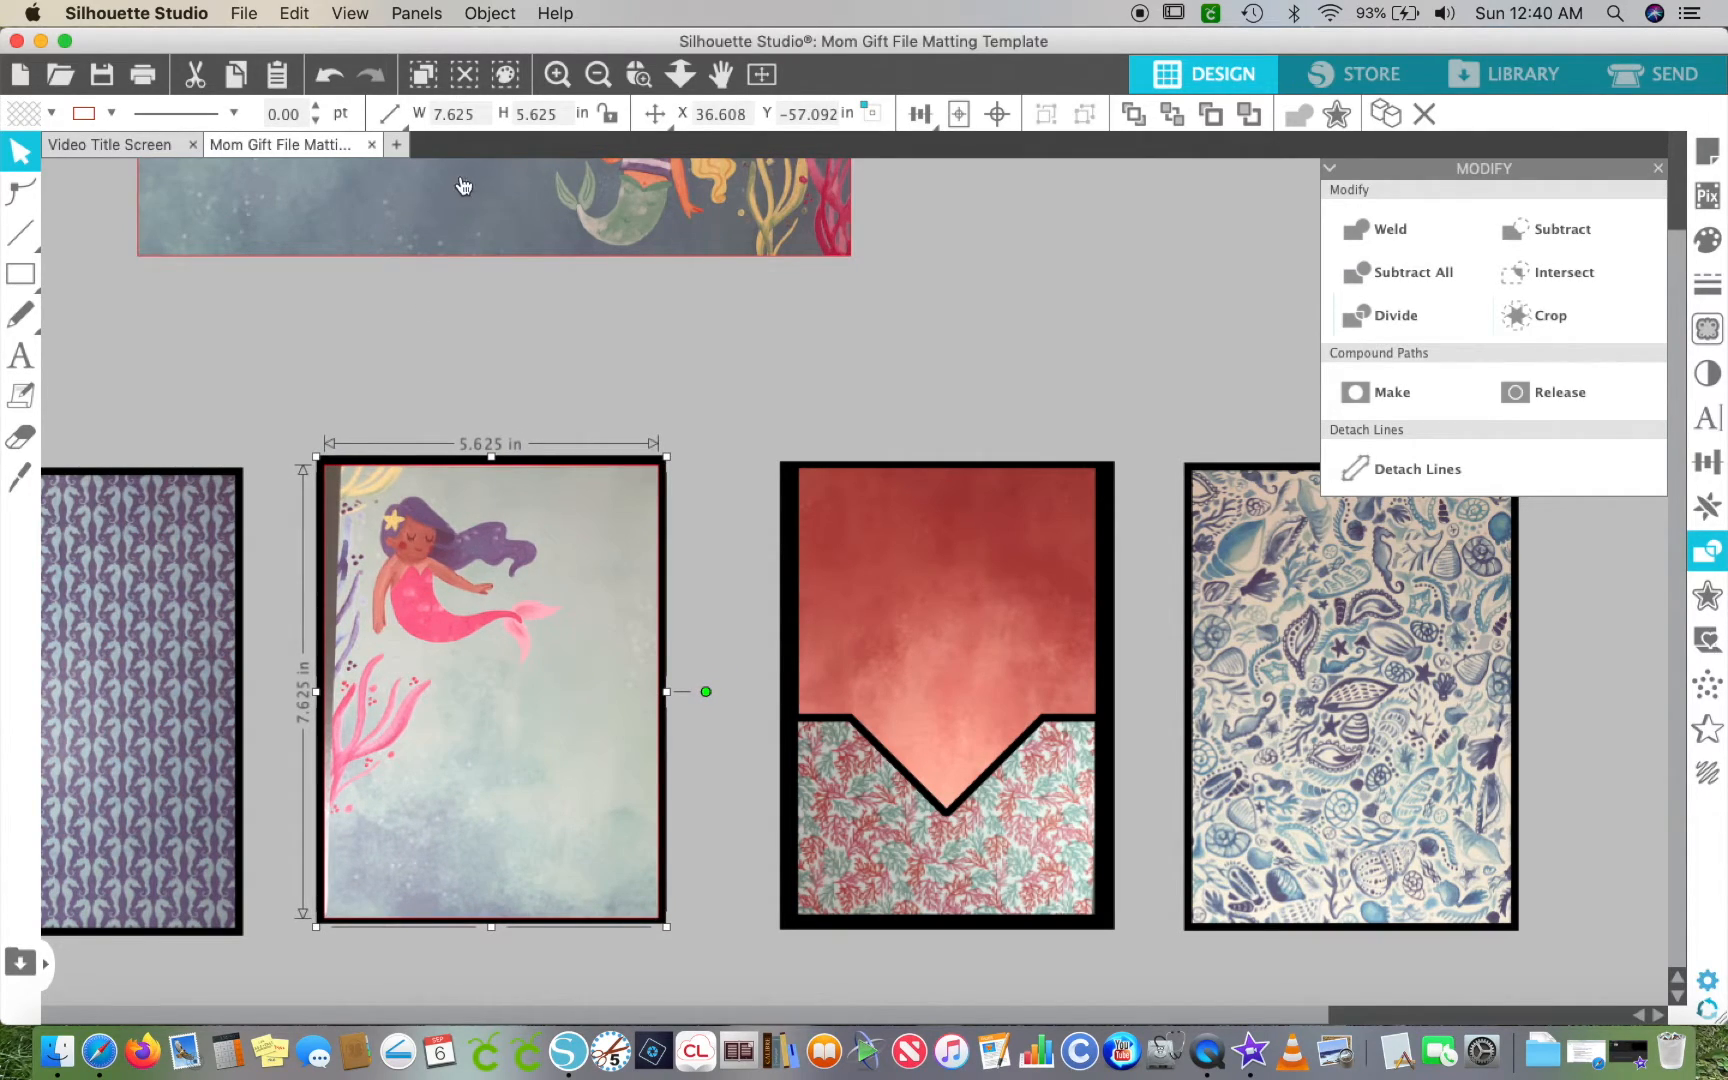
- Examine the lower row of matted pages and the two full patterned paper sheets beneath it
left_click(597, 75)
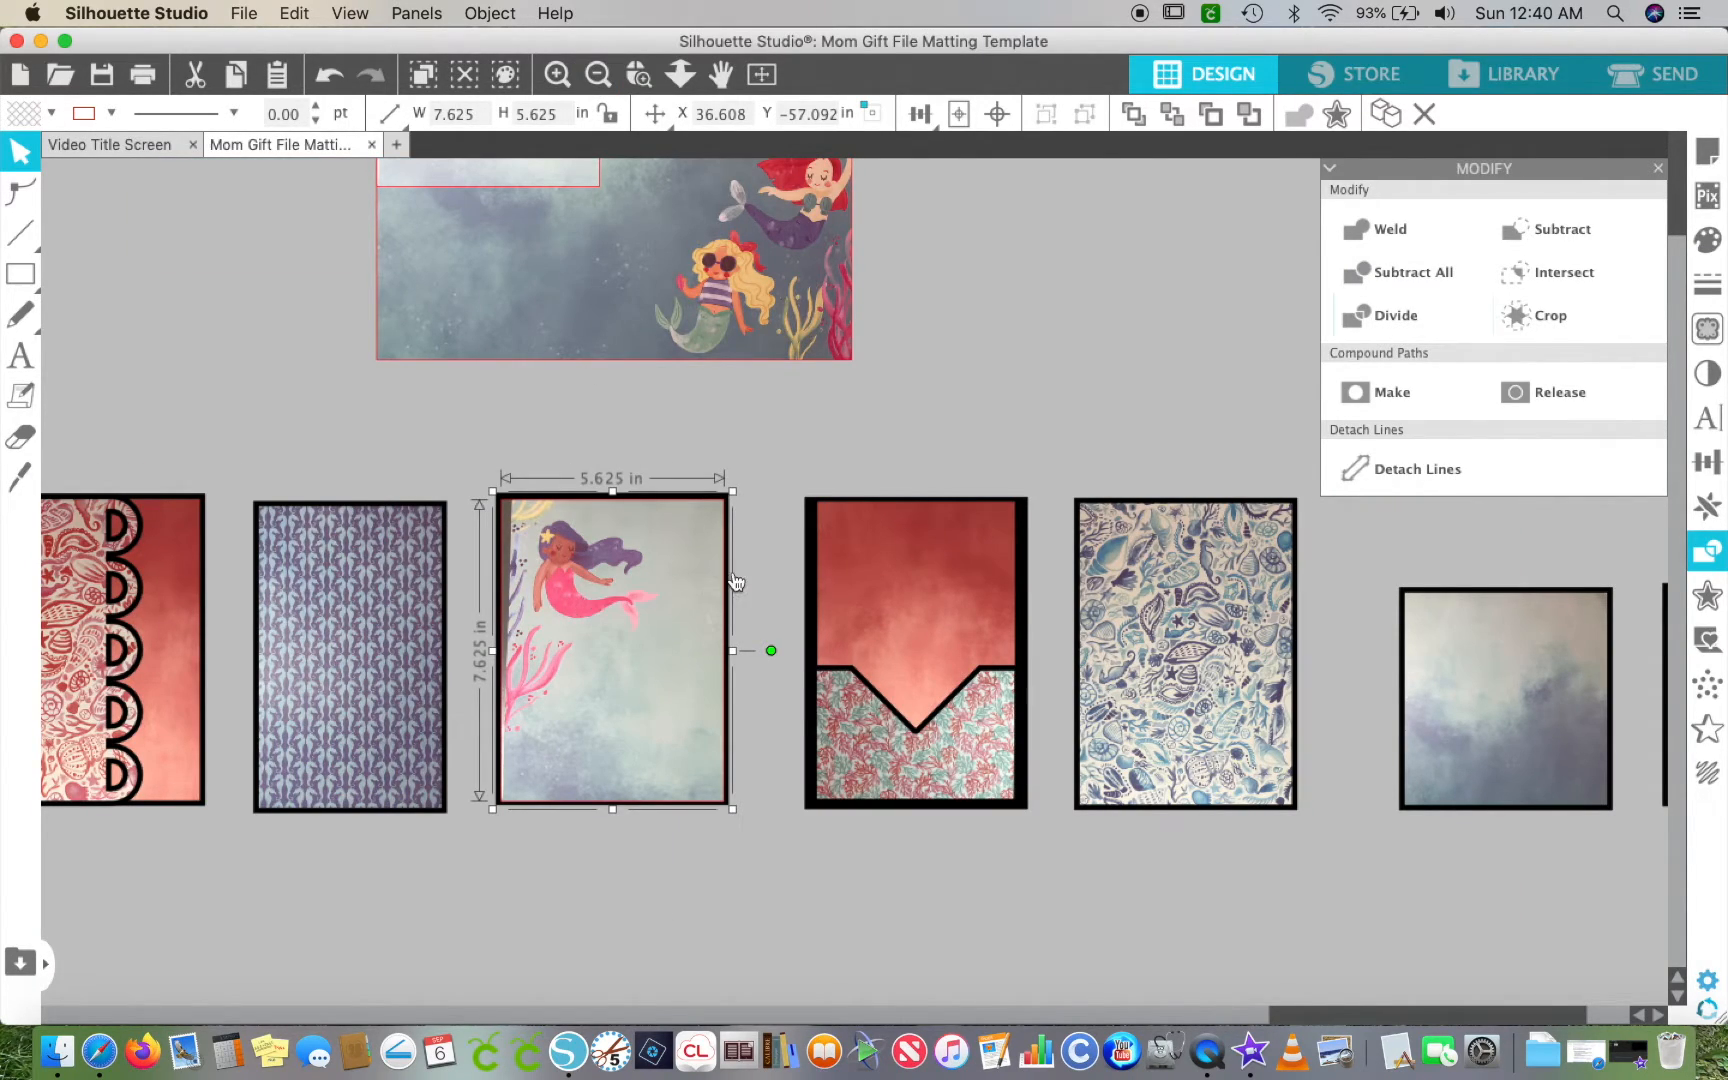
scroll(735, 582, "right", 5)
scroll(735, 582, "down", 1)
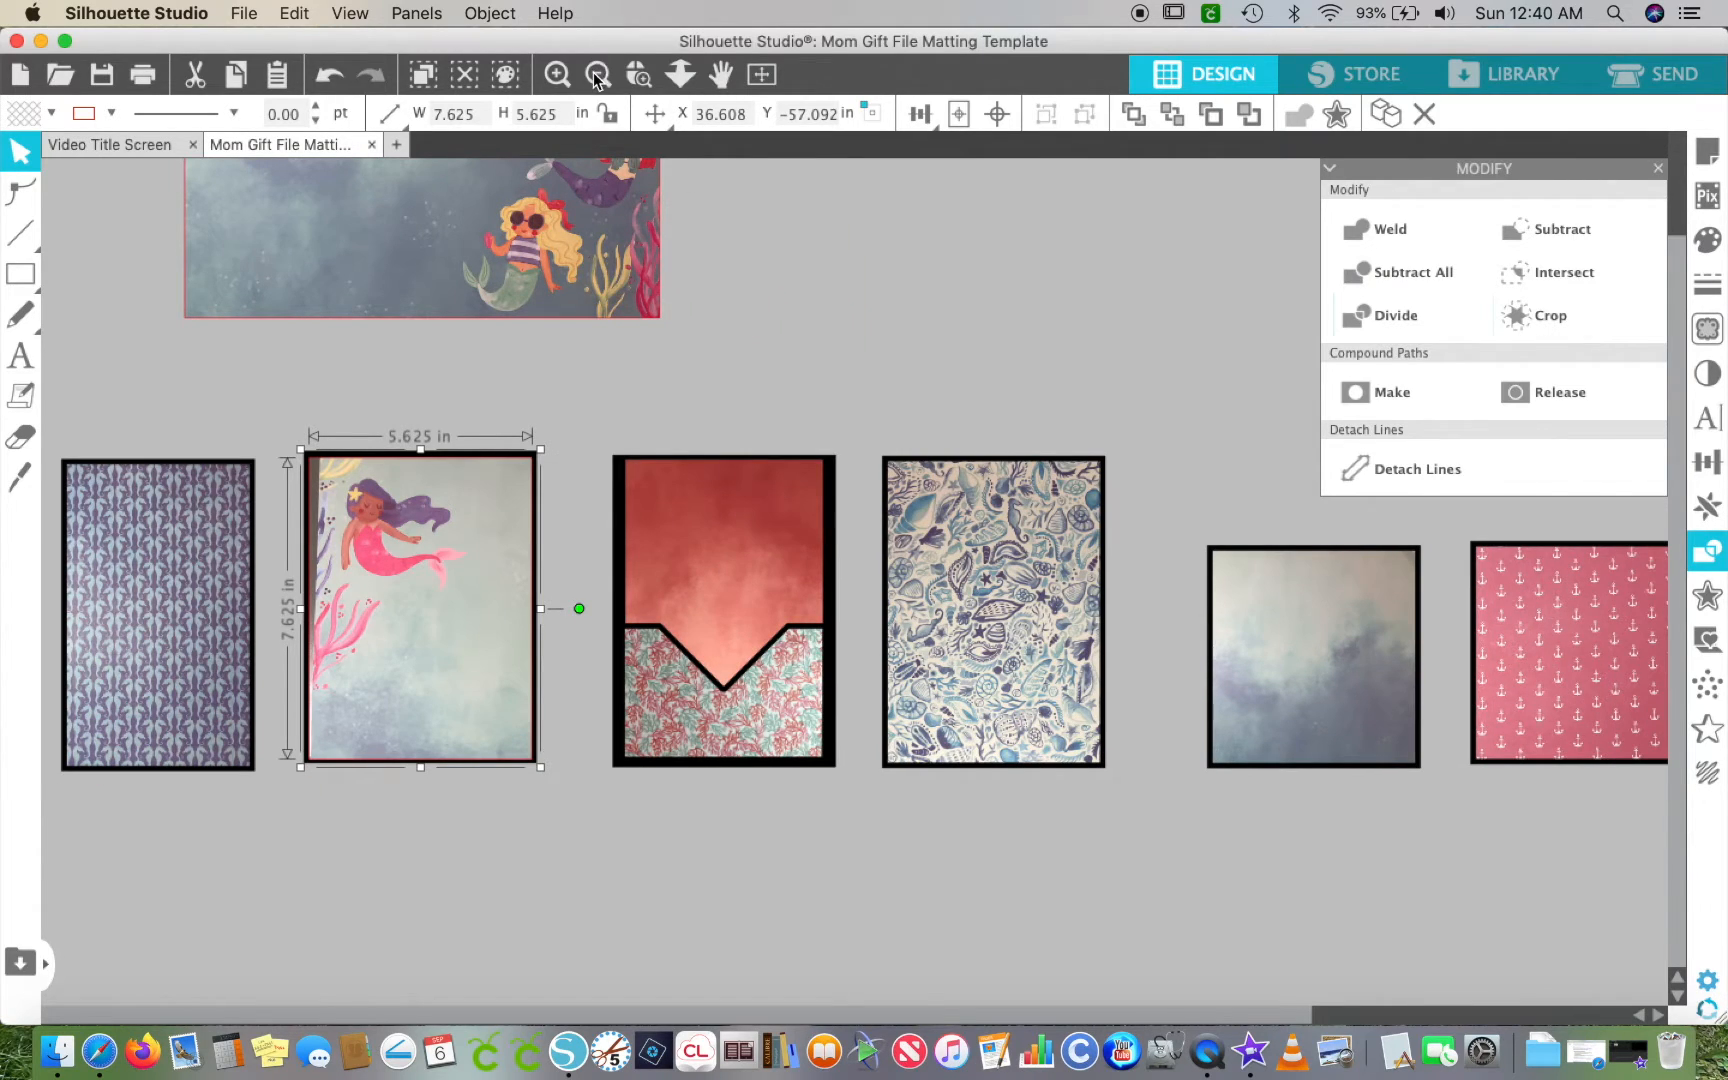
left_click(597, 75)
left_click(597, 75)
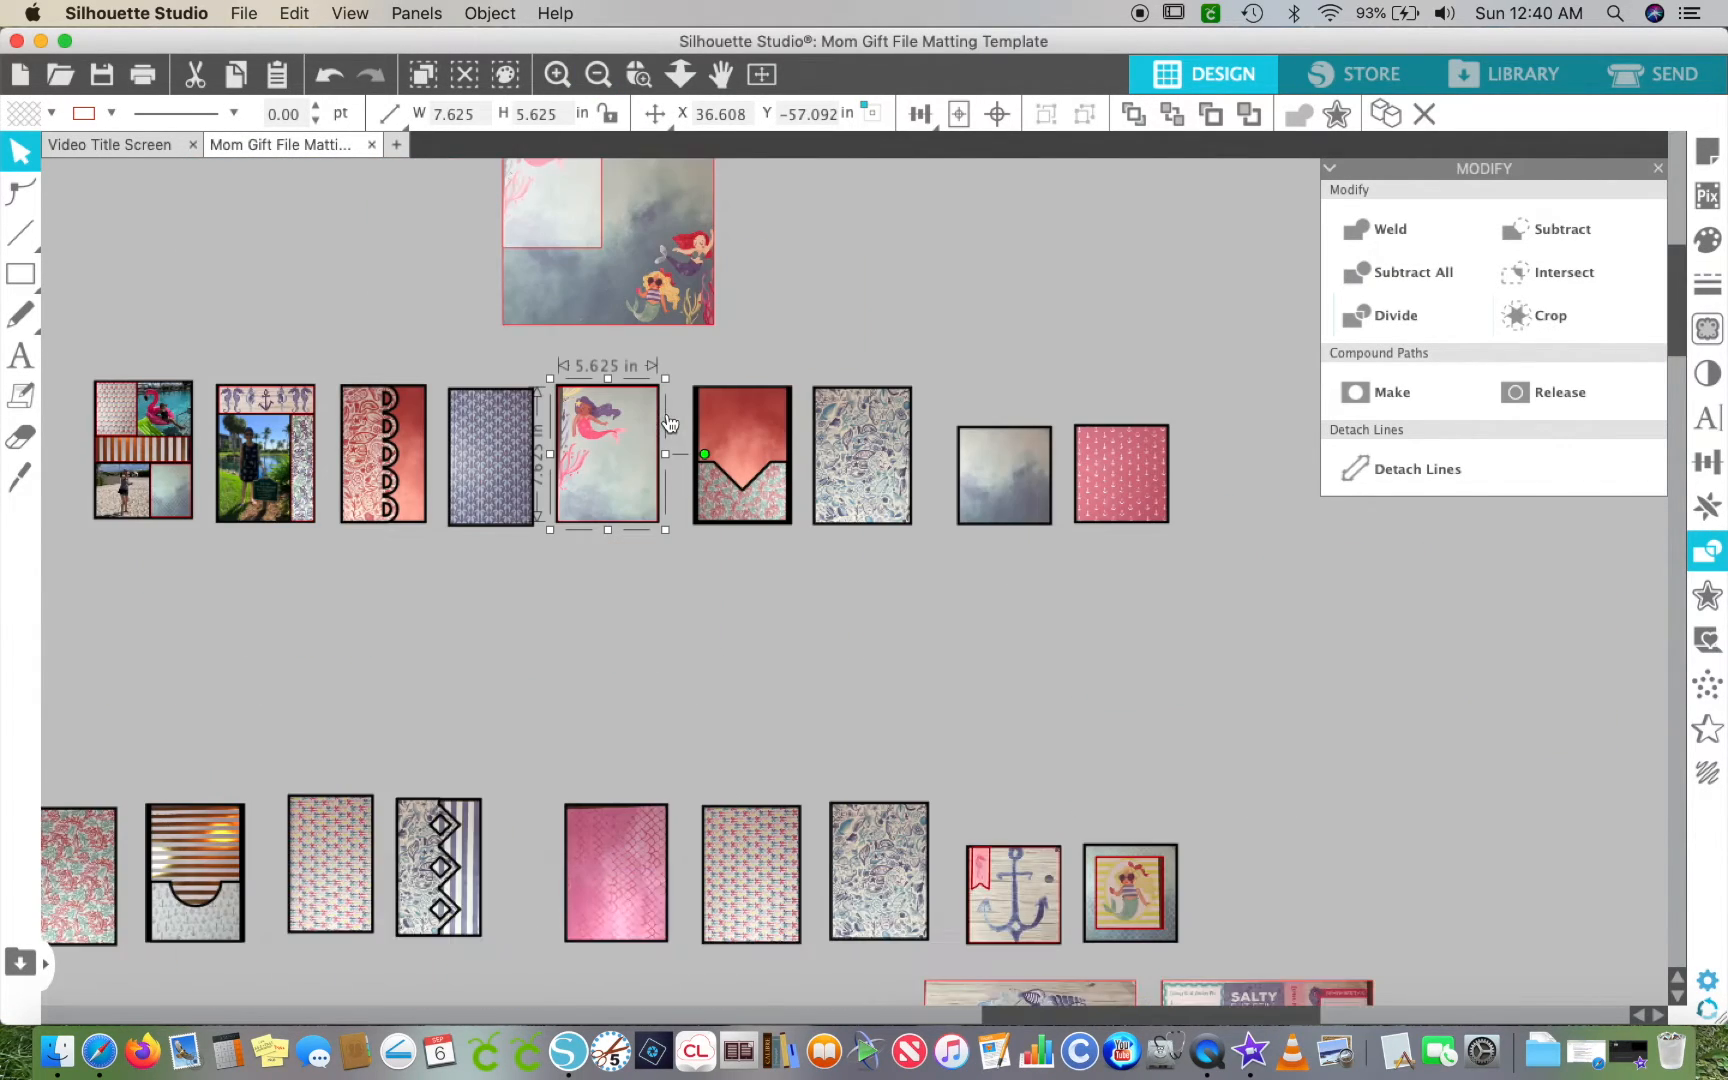
scroll(670, 424, "down", 5)
scroll(670, 424, "right", 5)
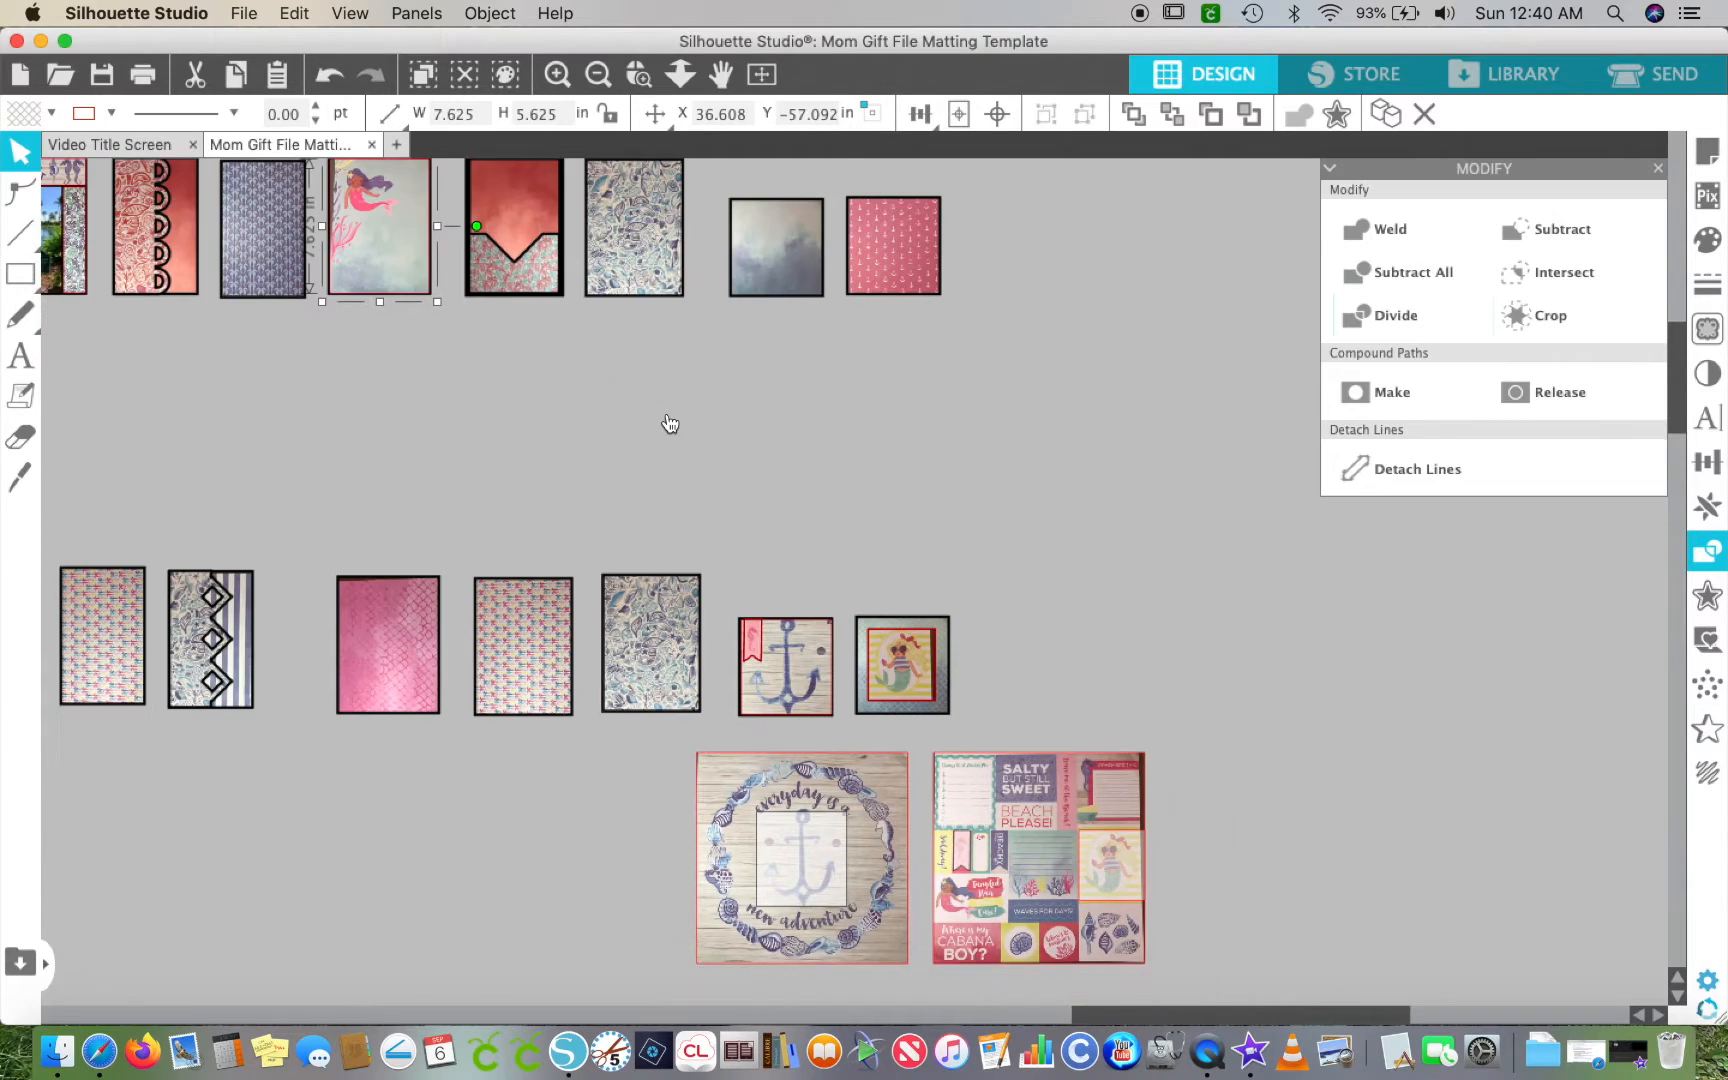
scroll(670, 424, "down", 1)
scroll(670, 424, "right", 2)
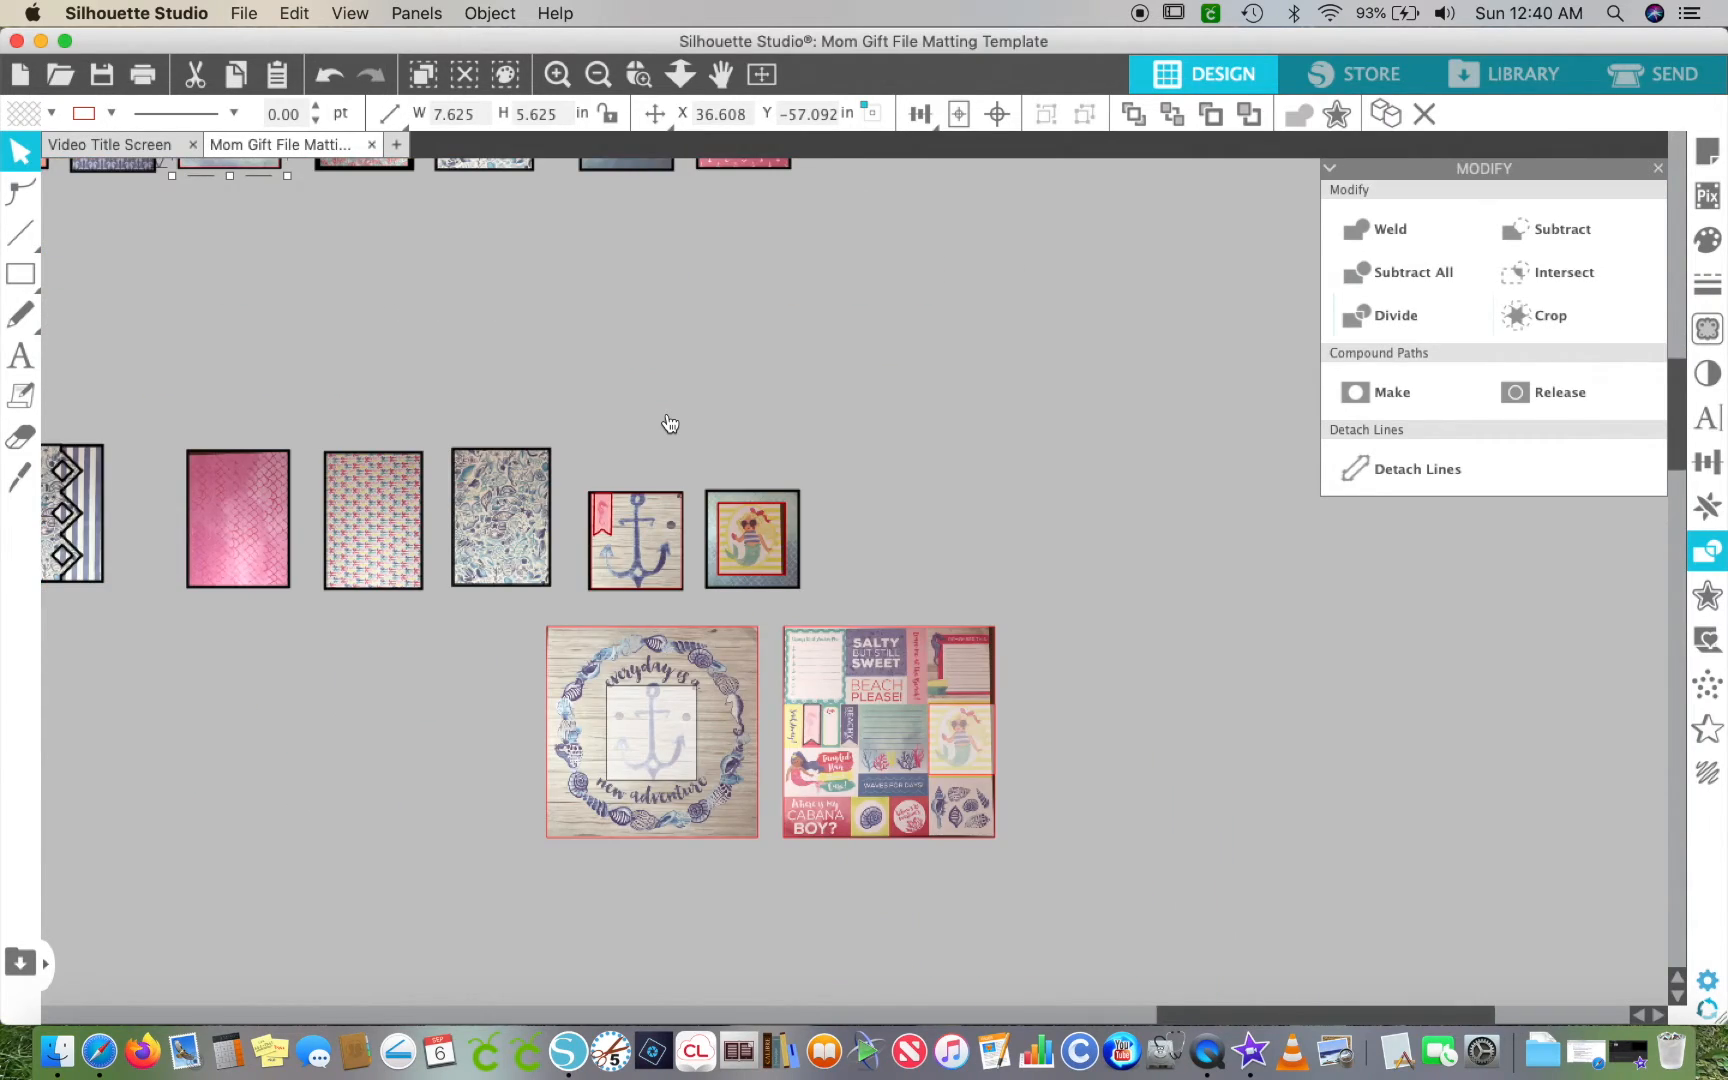
scroll(670, 424, "left", 10)
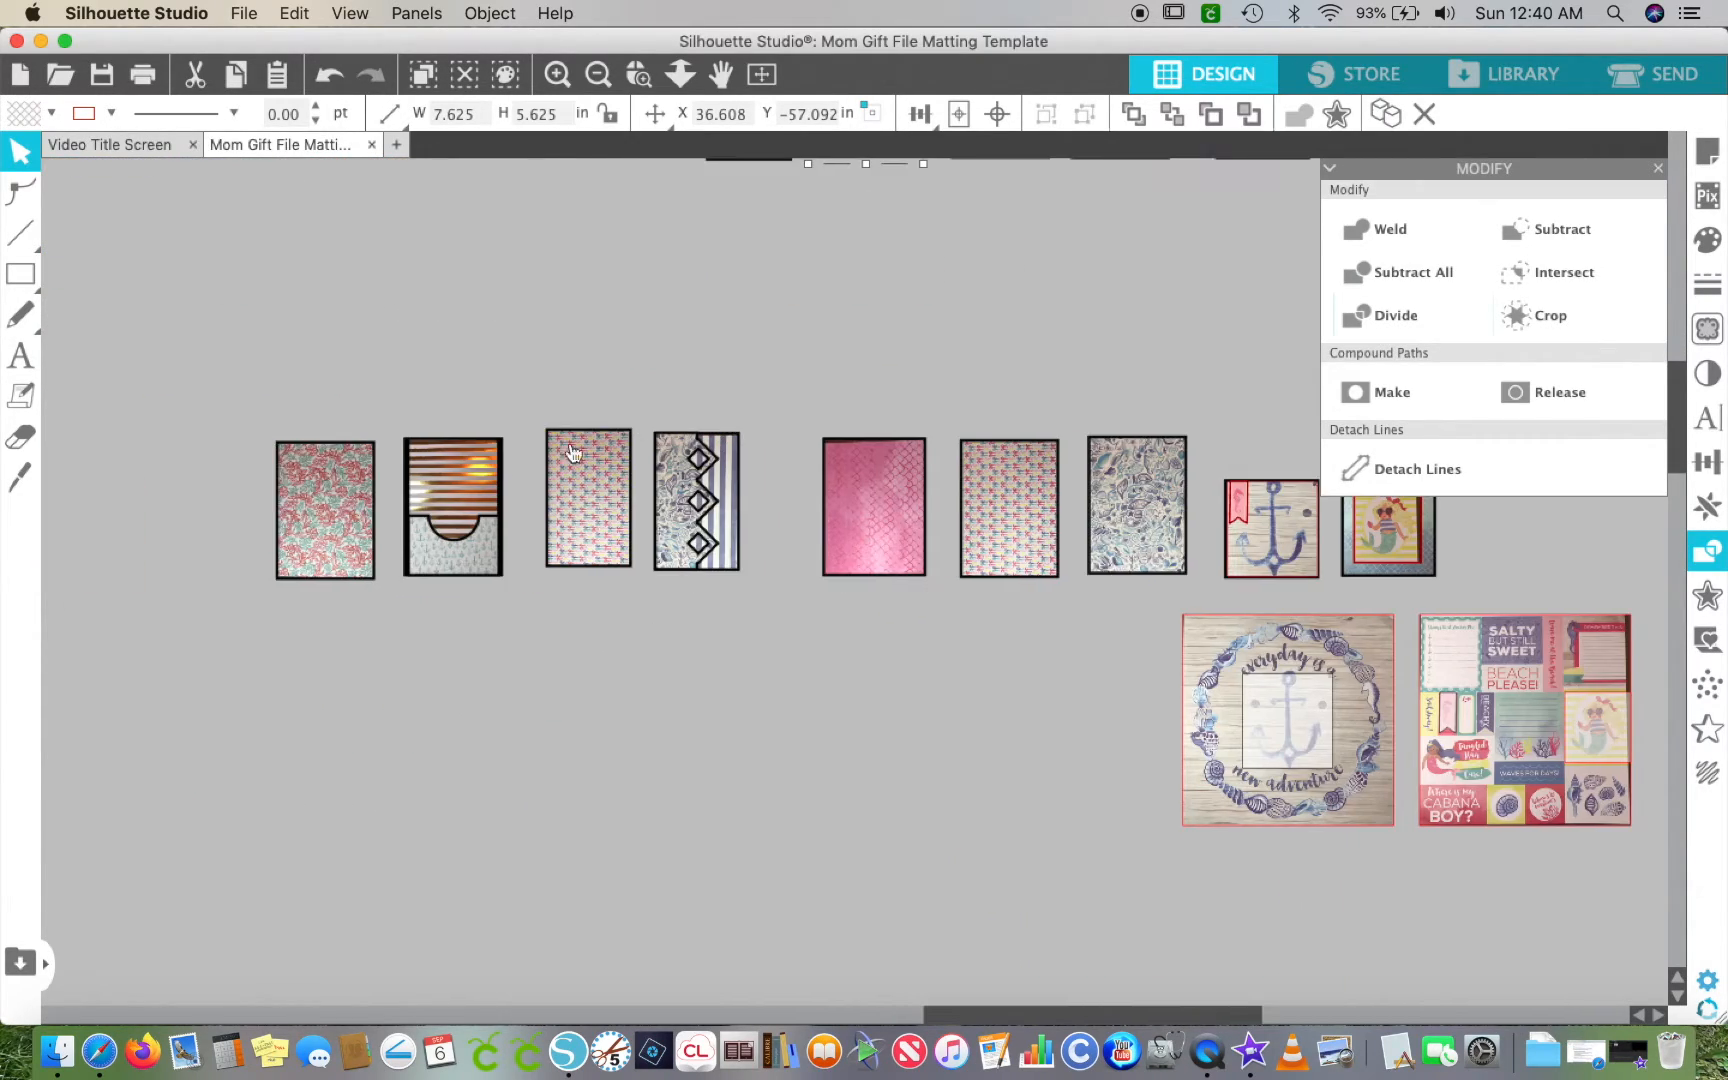
scroll(1038, 517, "right", 4)
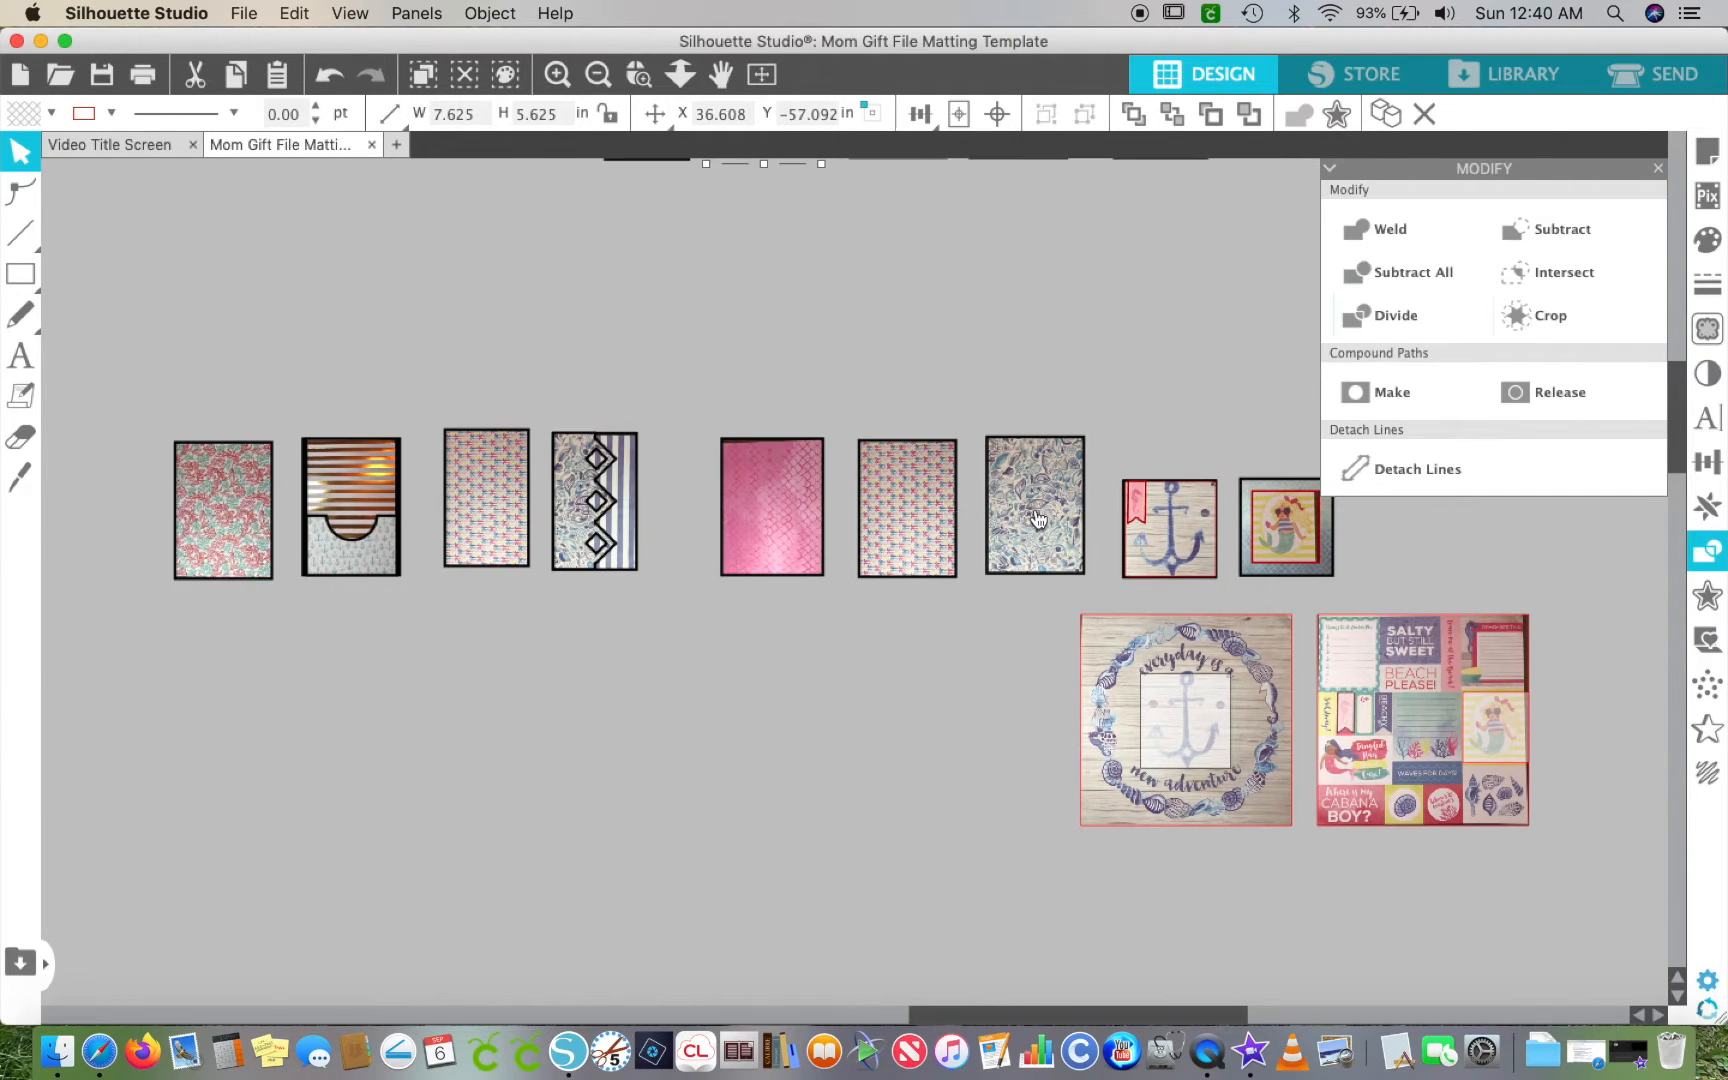
- Delete the tall white page with red bands and the Sanibel Island title, along with the small rectangle beside it
scroll(1038, 517, "right", 3)
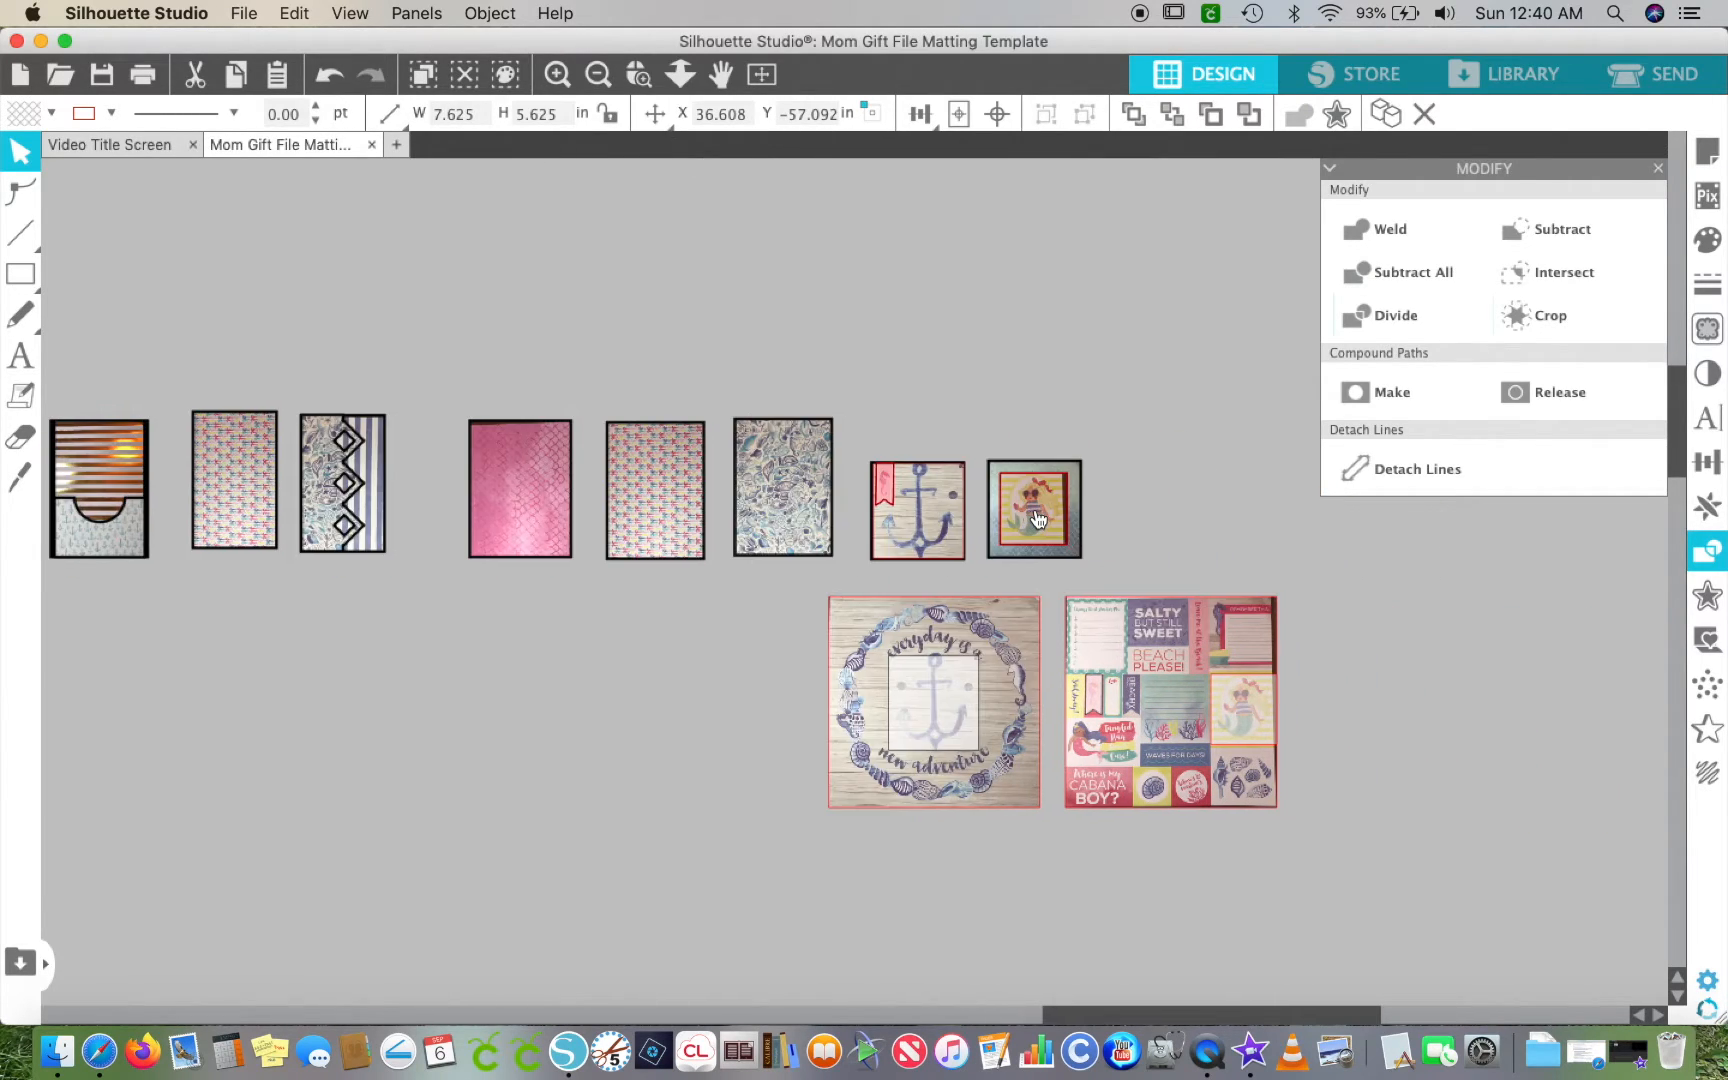
scroll(1038, 517, "up", 4)
scroll(1038, 517, "left", 8)
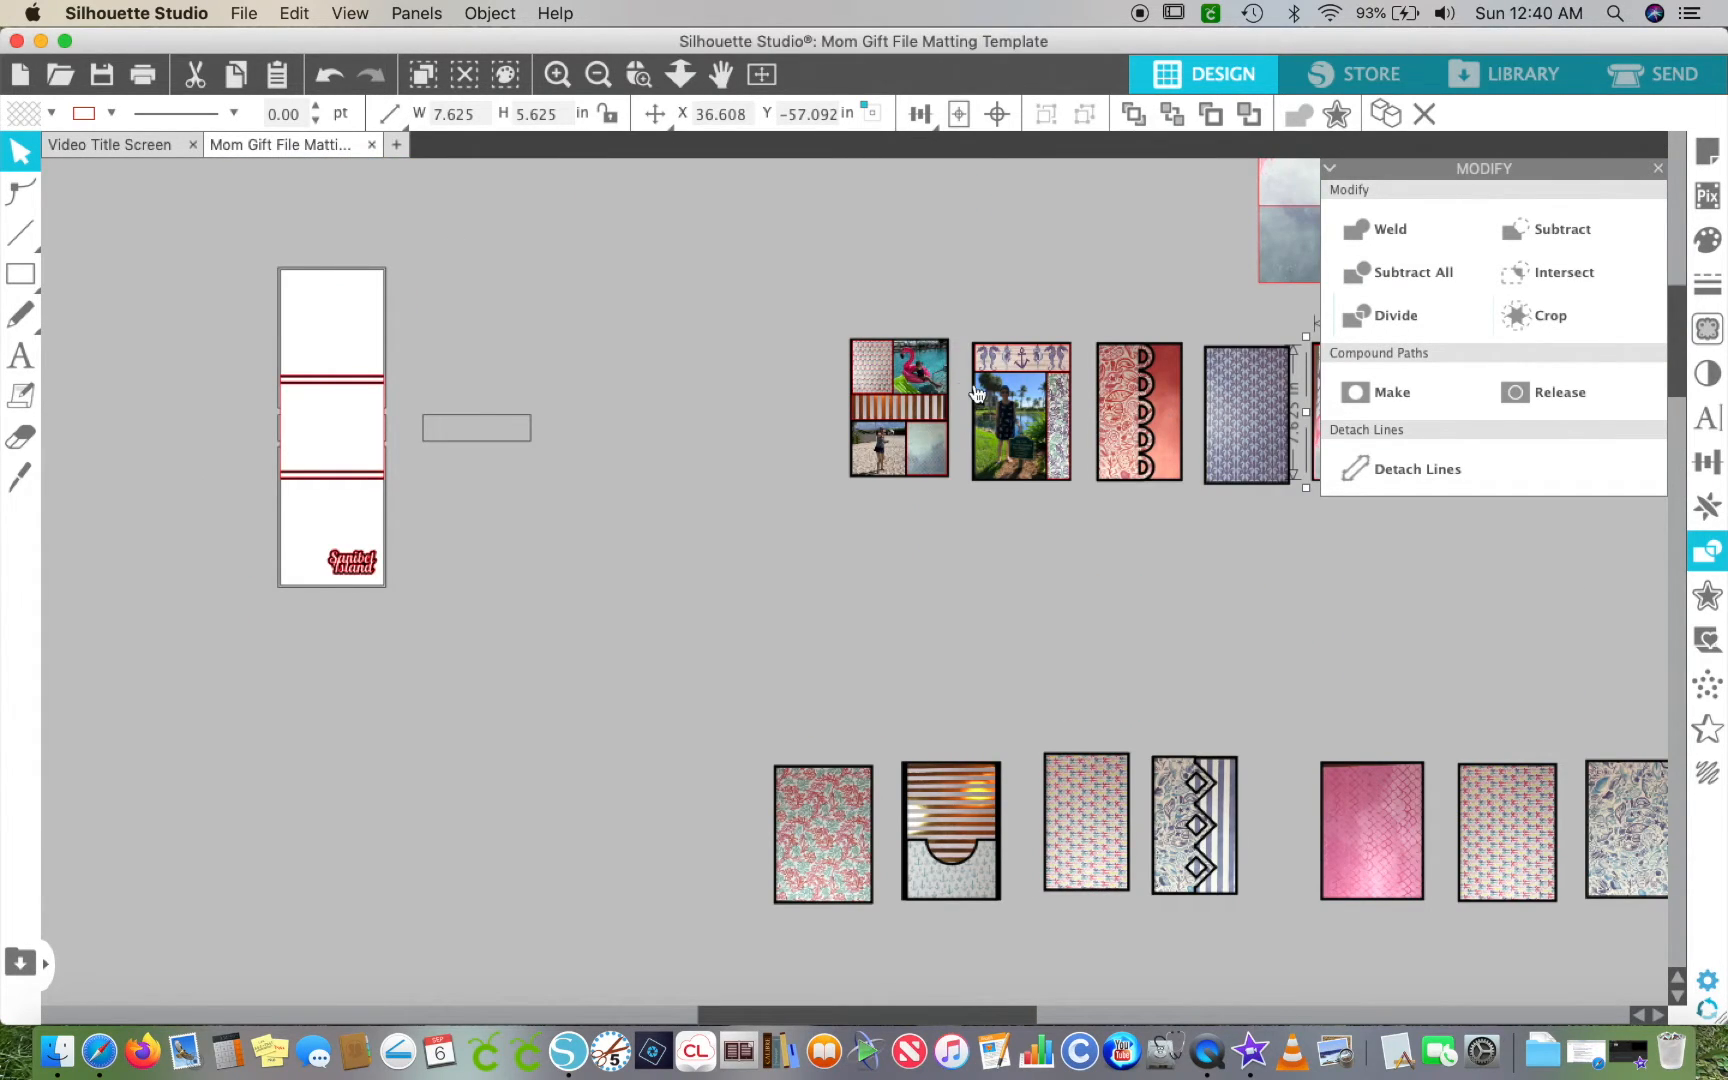
left_click(227, 250)
left_click_drag(227, 250, 666, 672)
key("Delete")
- Examine both rows of matted pages and the two full patterned paper sheets beneath them
scroll(636, 598, "right", 5)
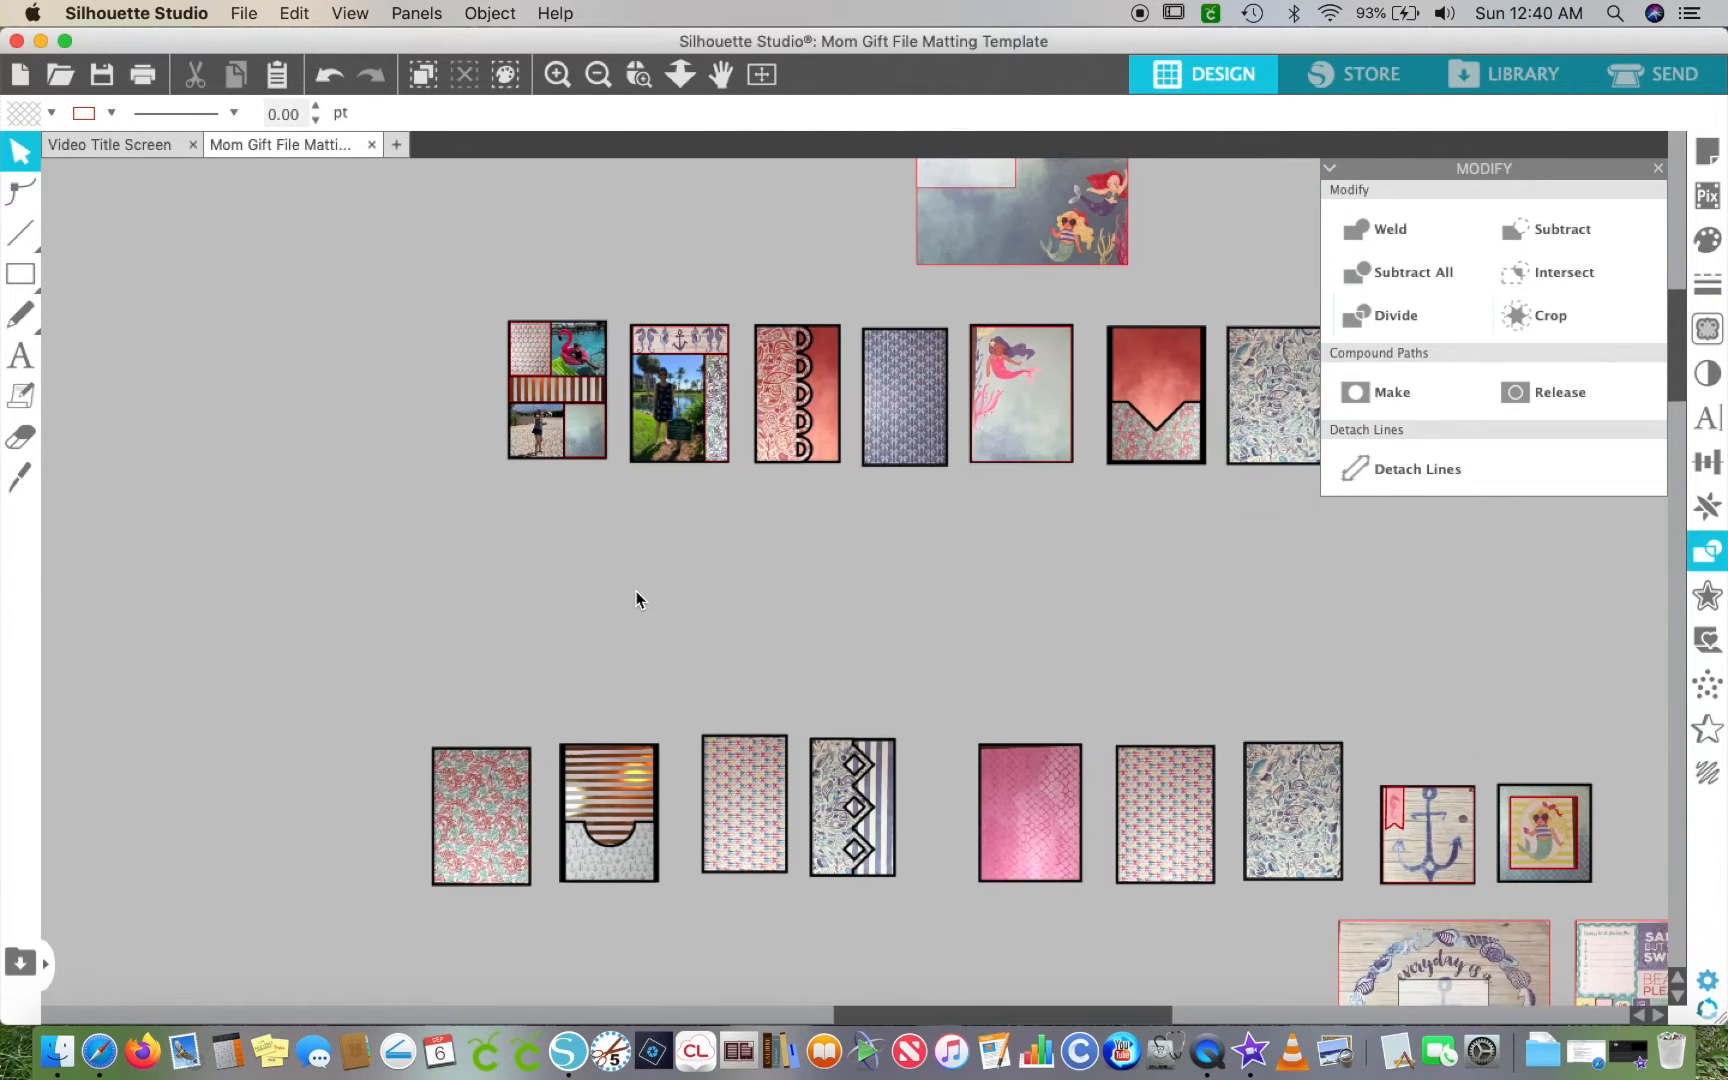
left_click(558, 82)
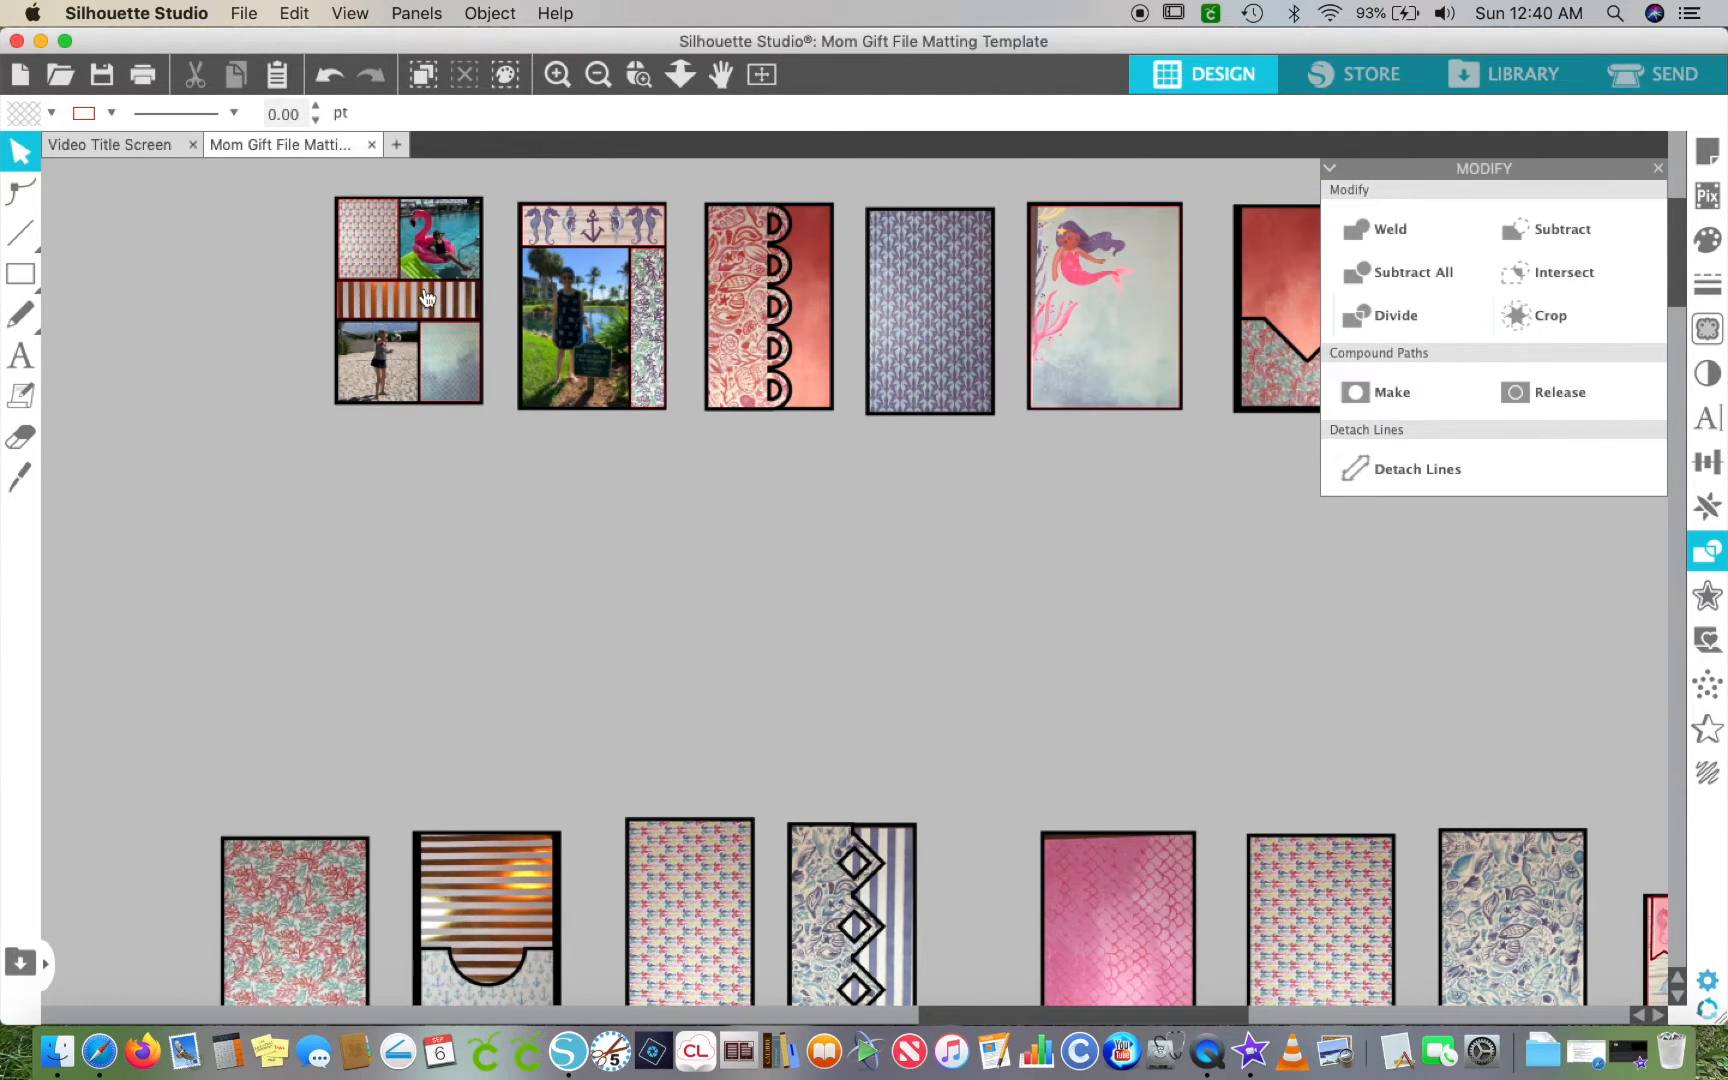
scroll(677, 505, "right", 5)
scroll(677, 505, "right", 4)
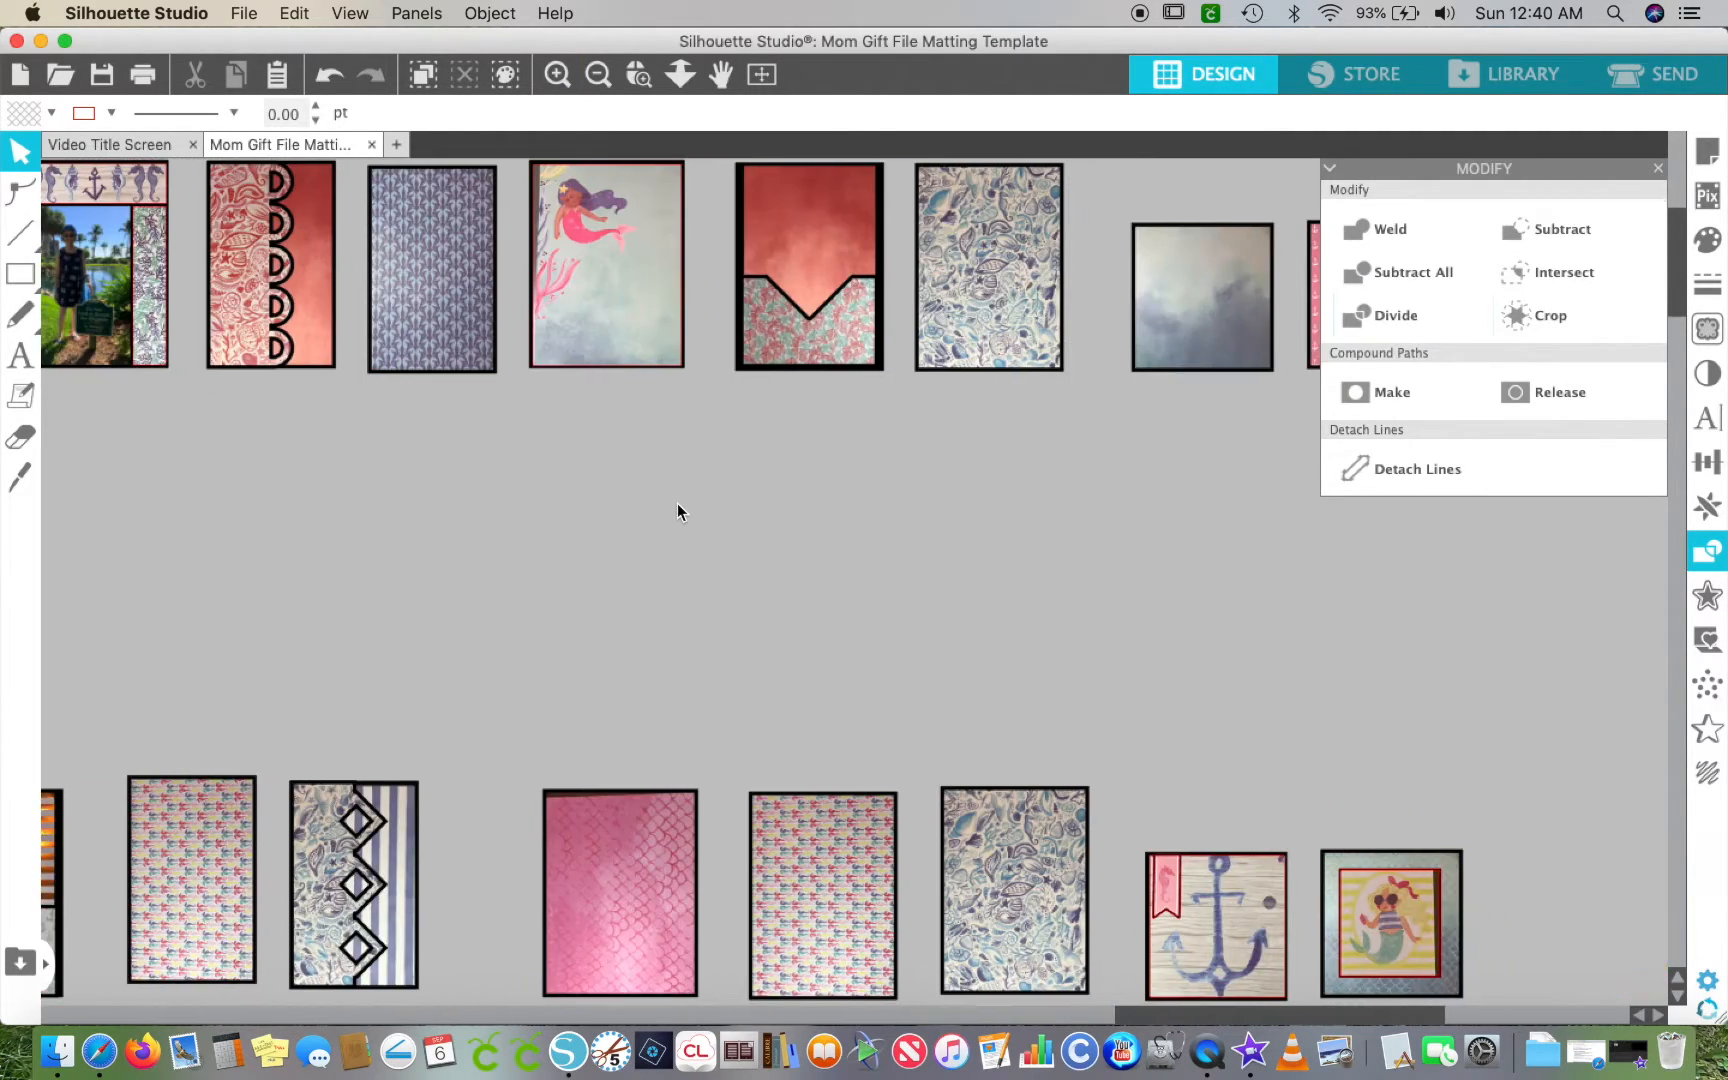
scroll(677, 505, "down", 4)
scroll(677, 505, "right", 5)
scroll(677, 509, "right", 7)
scroll(677, 509, "down", 5)
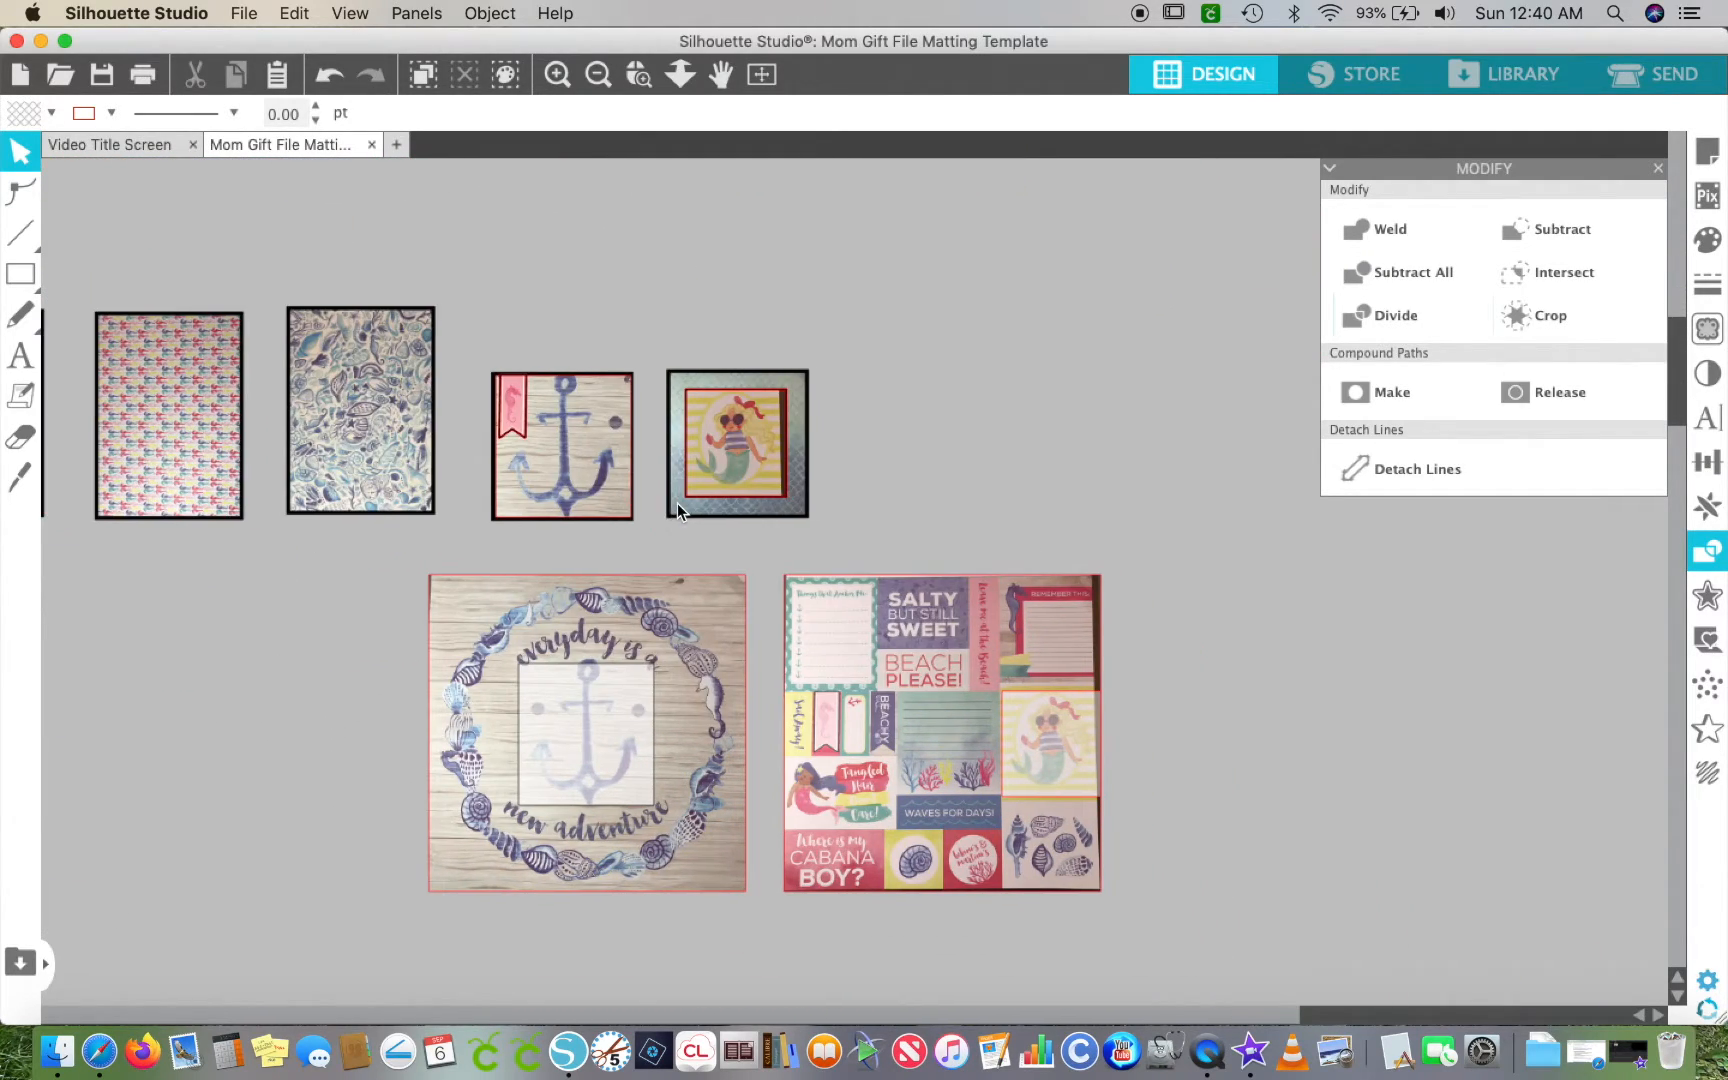
scroll(677, 510, "down", 3)
left_click(557, 73)
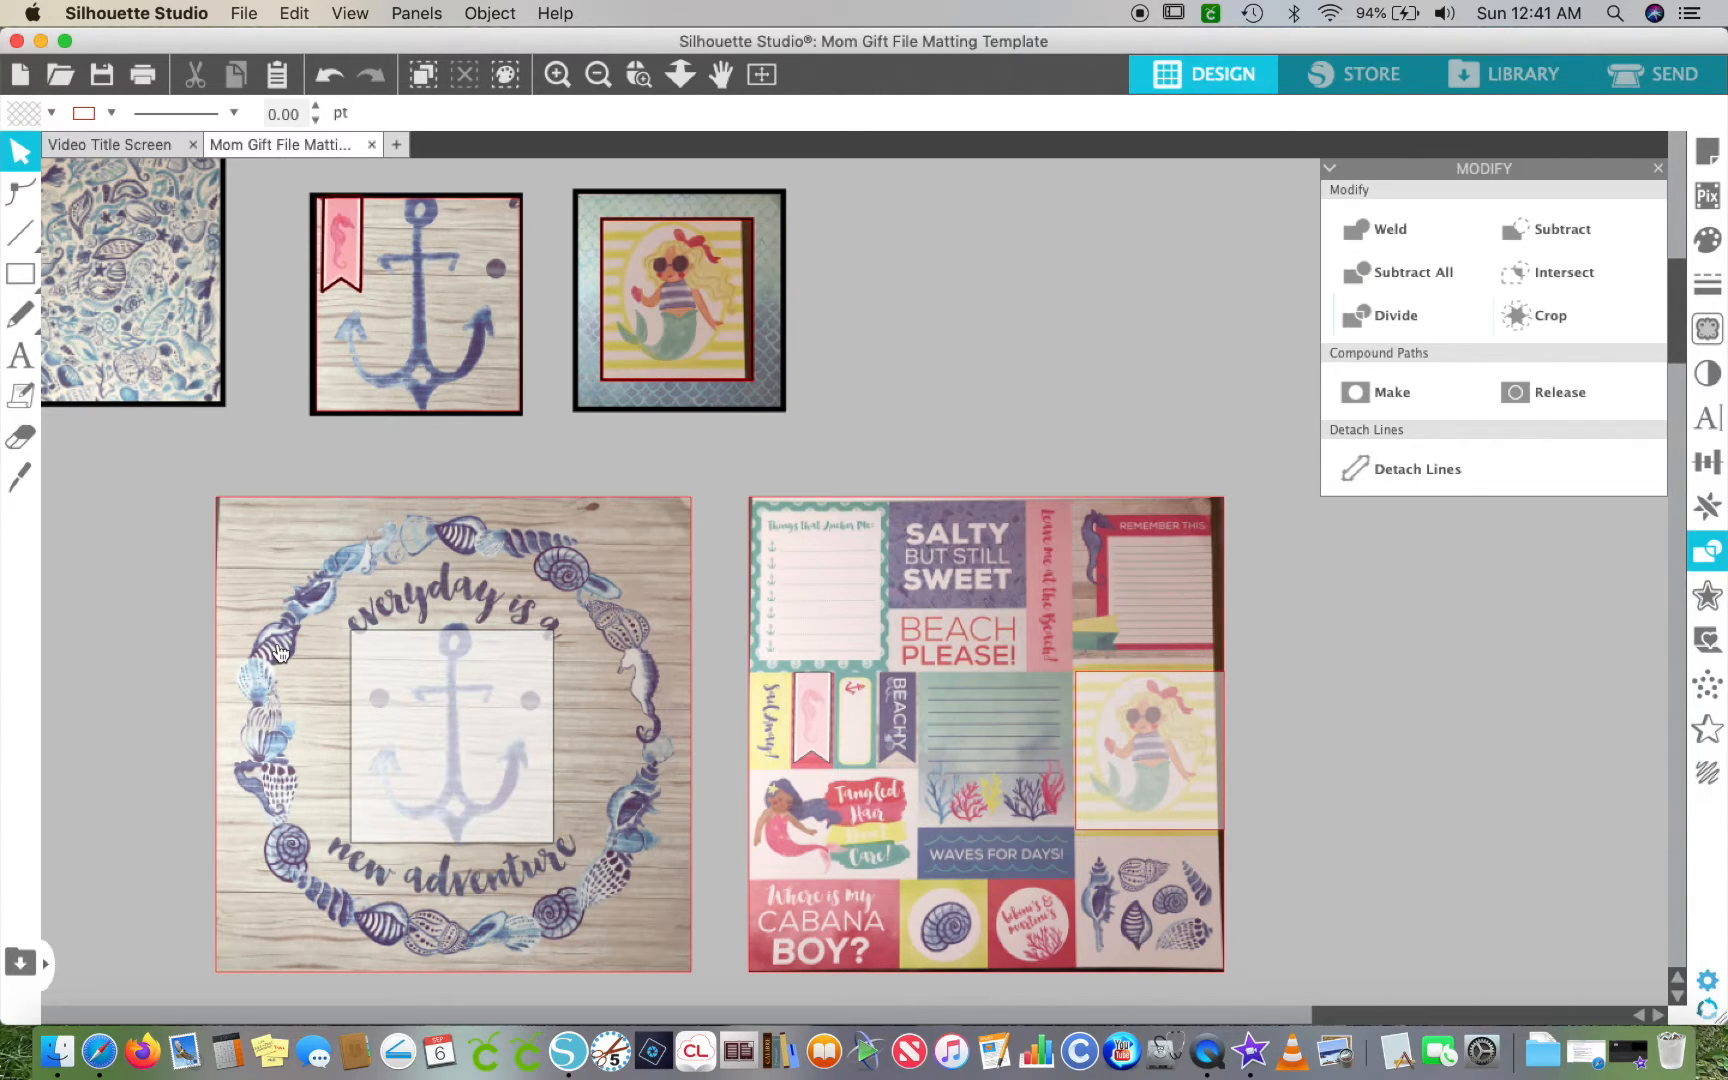
- Crop a copy of the shell wreath paper to its translucent rectangle and delete the resulting anchor piece
left_click(449, 298)
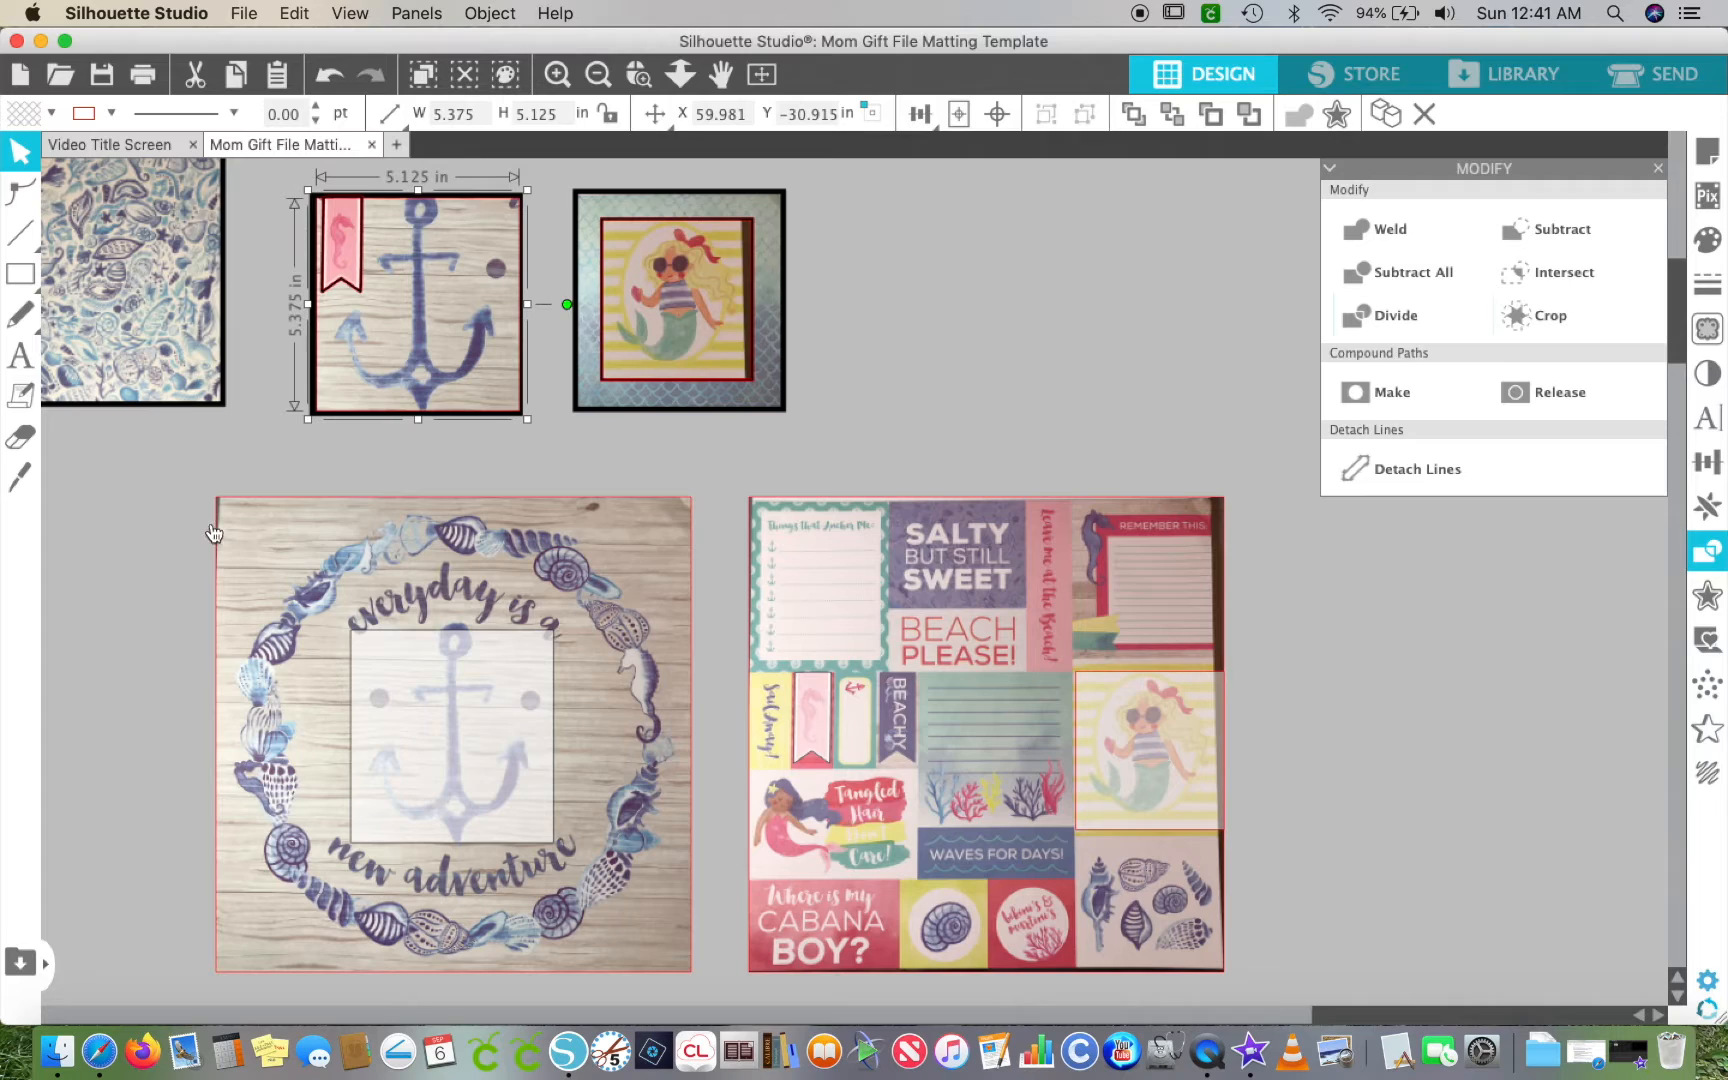
left_click_drag(180, 478, 725, 940)
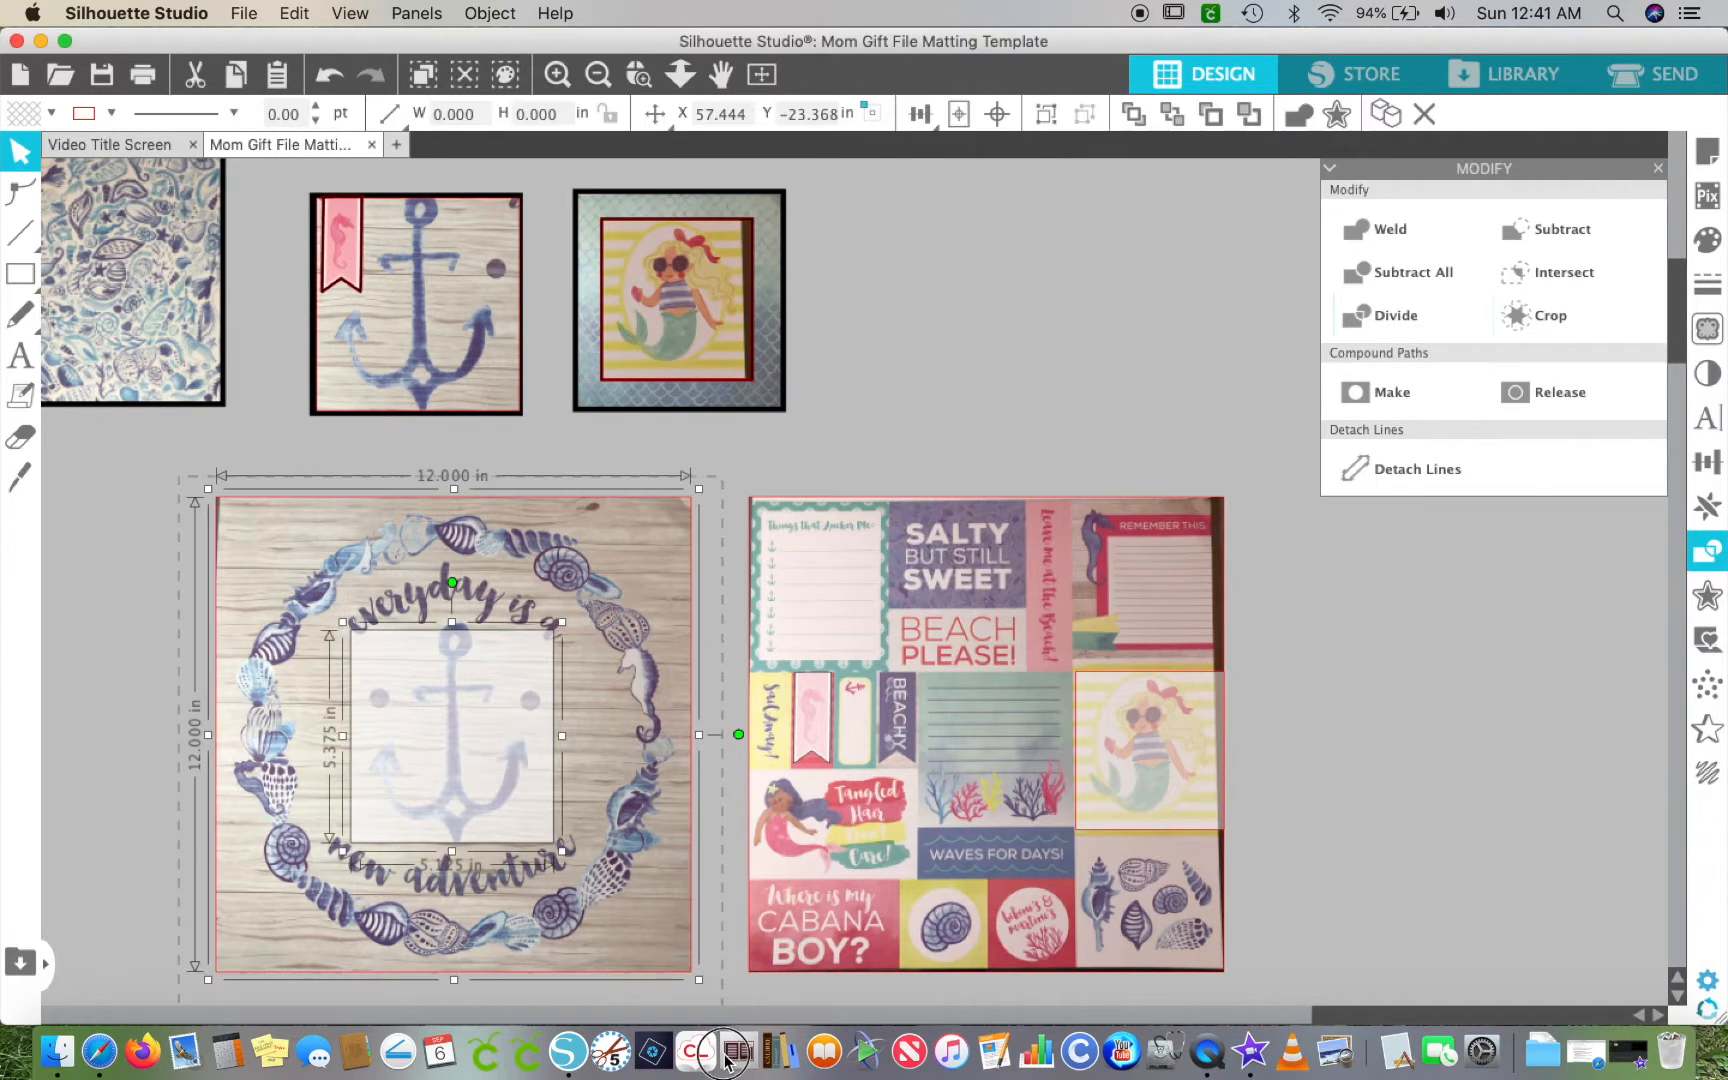
scroll(725, 960, "down", 1)
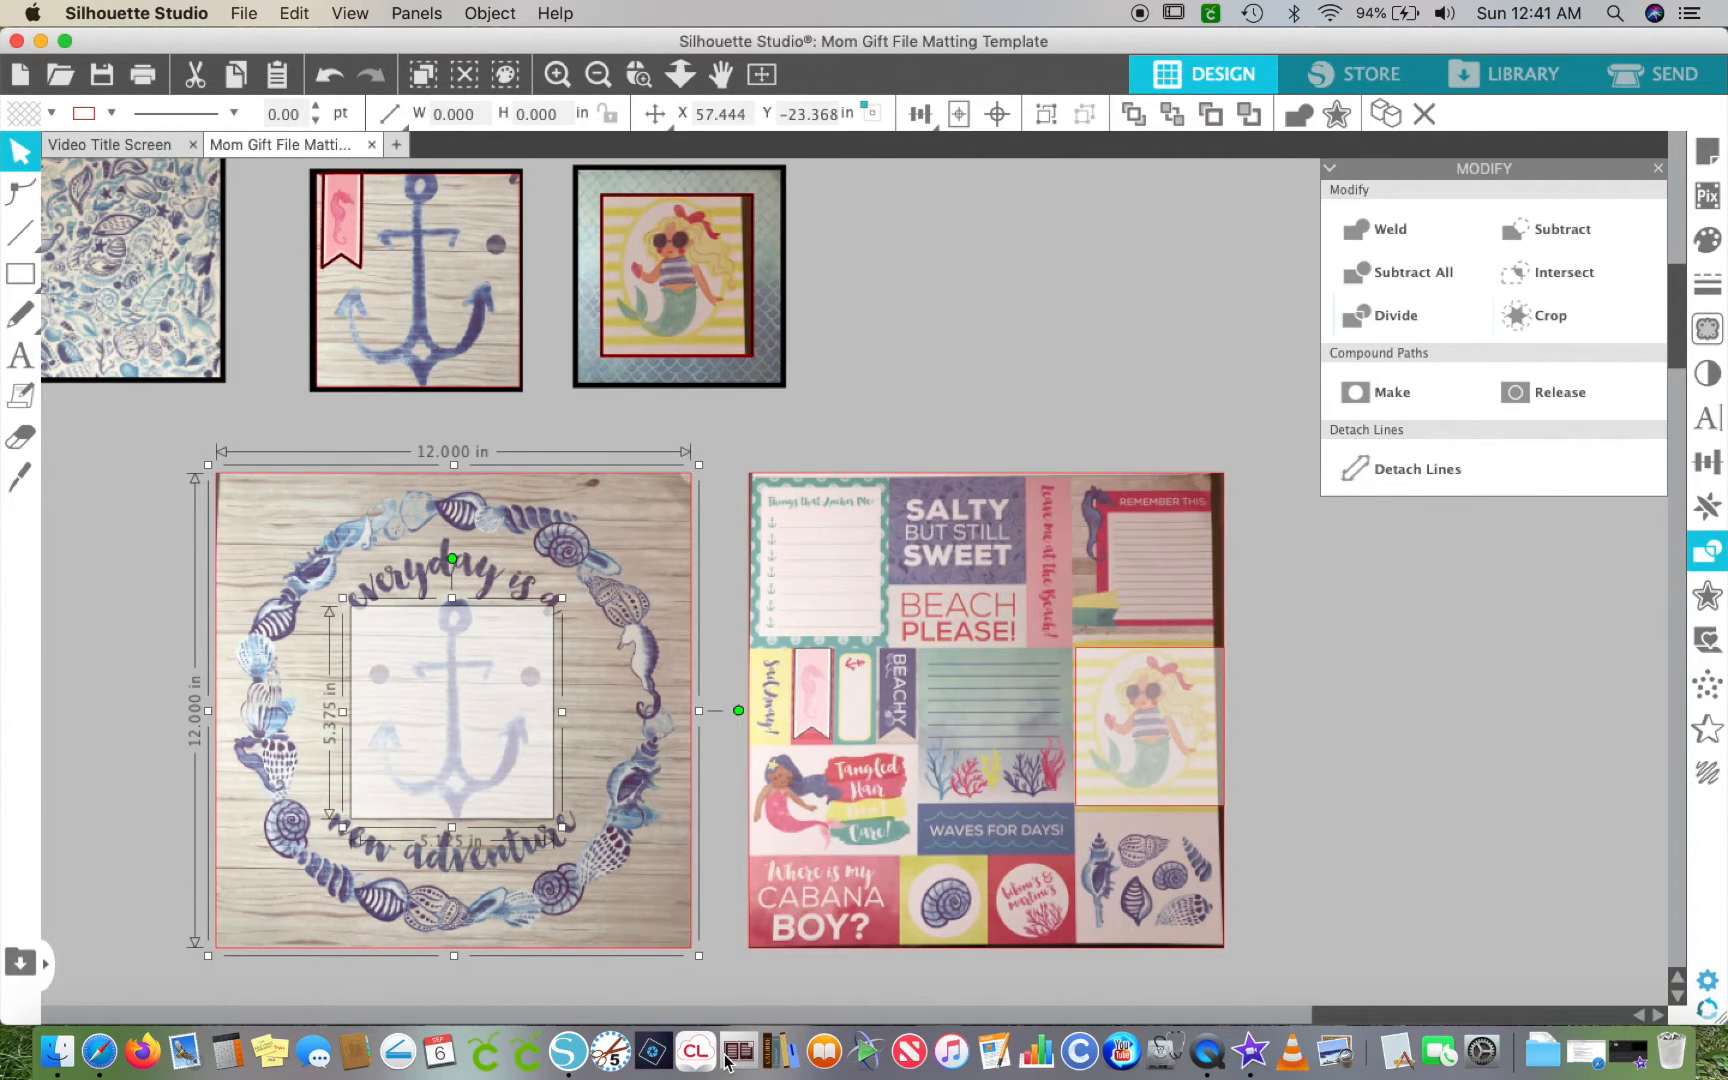
key("super+c")
left_click(1544, 323)
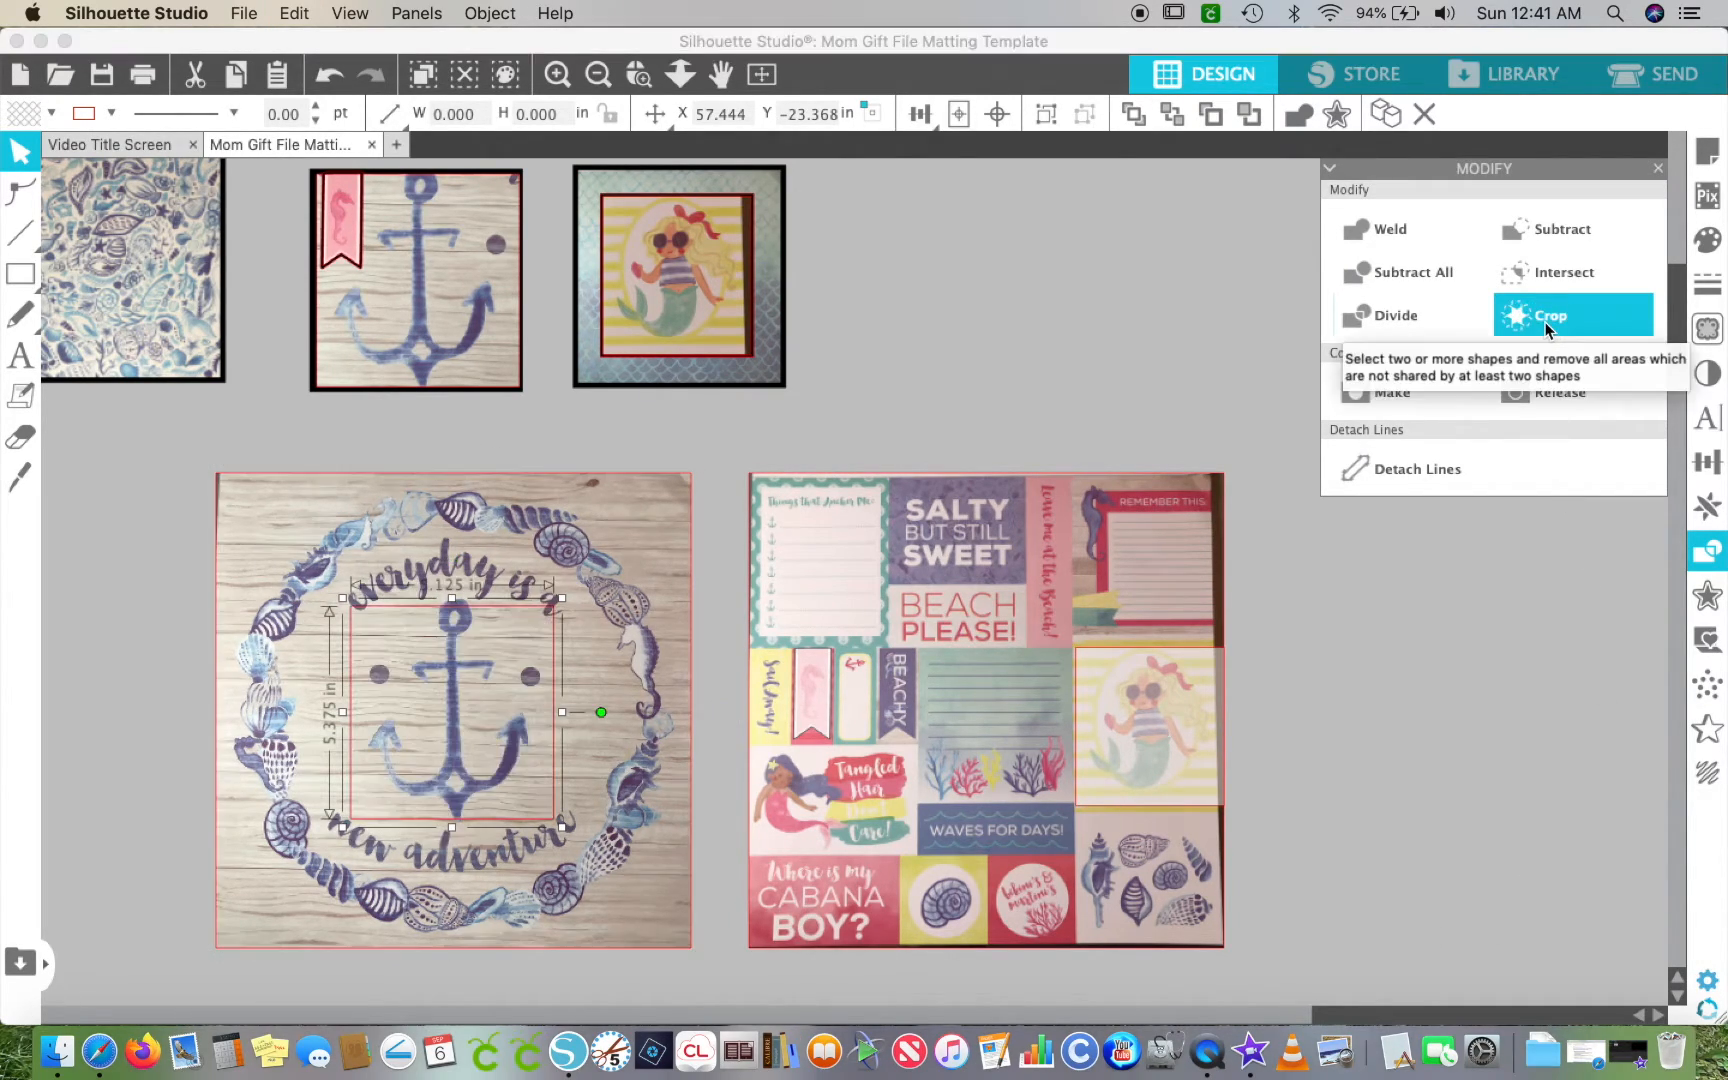
left_click_drag(431, 667, 1048, 183)
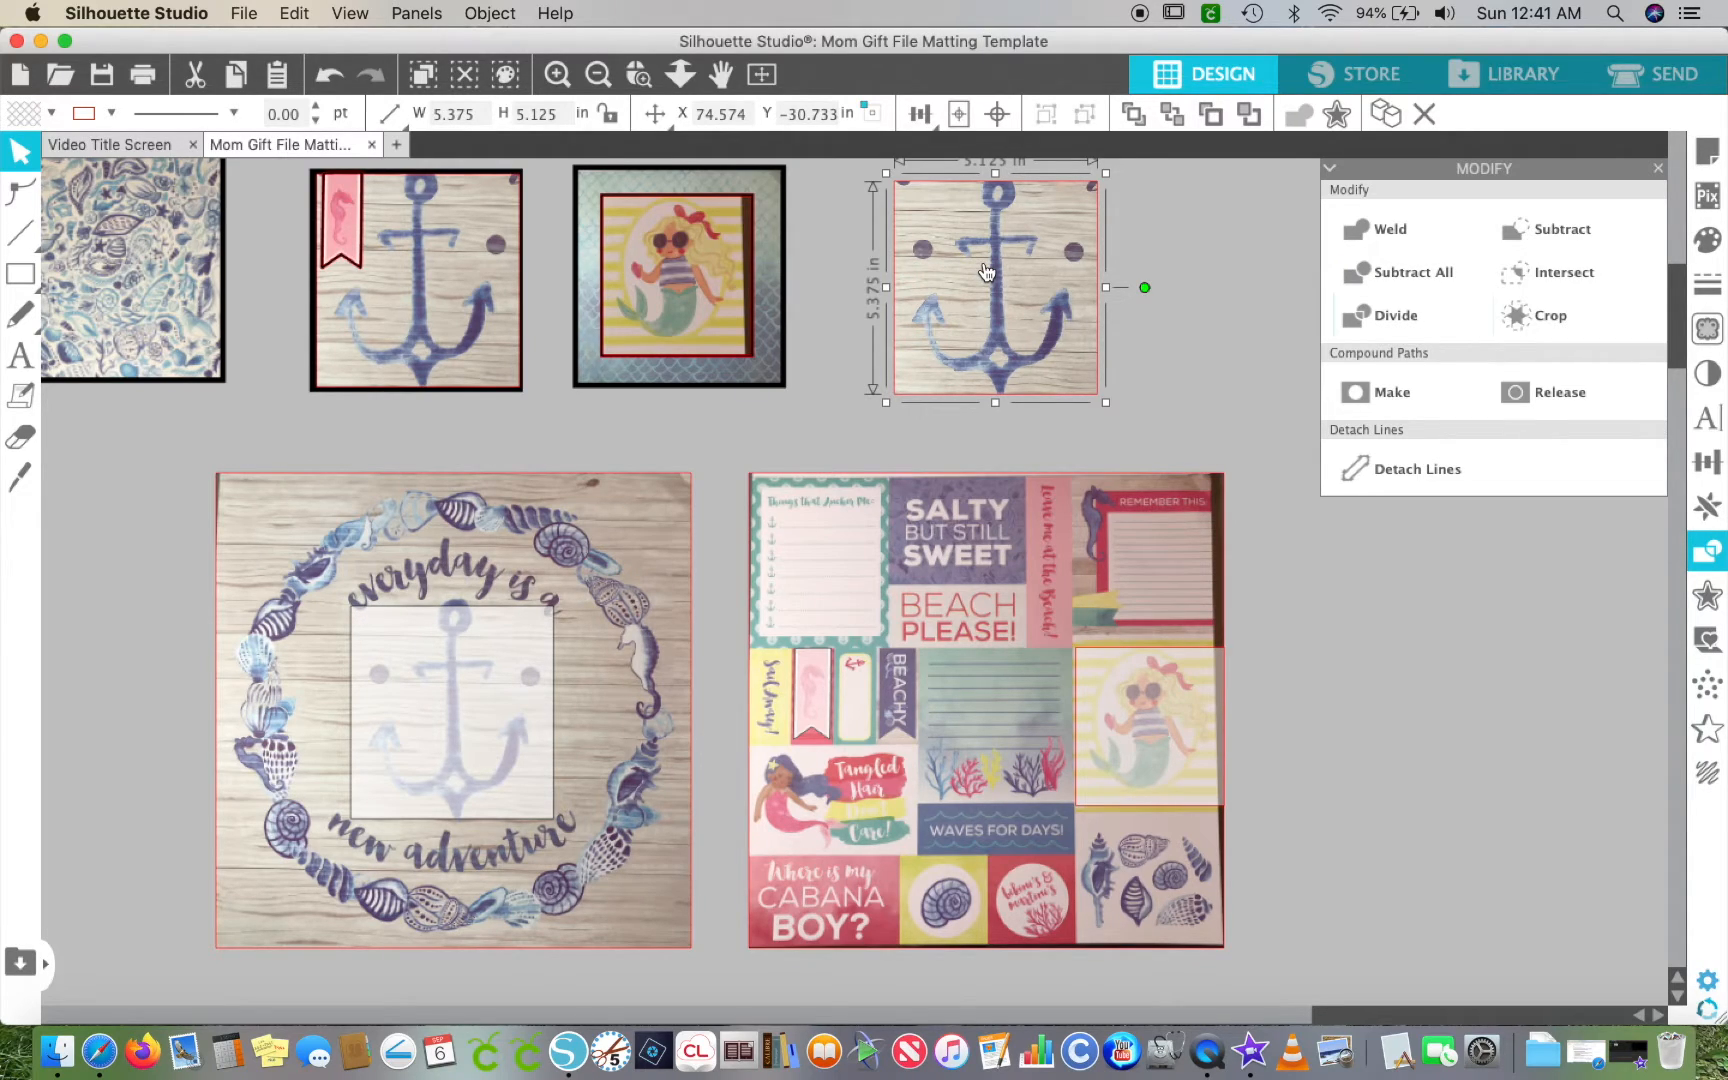
key("Delete")
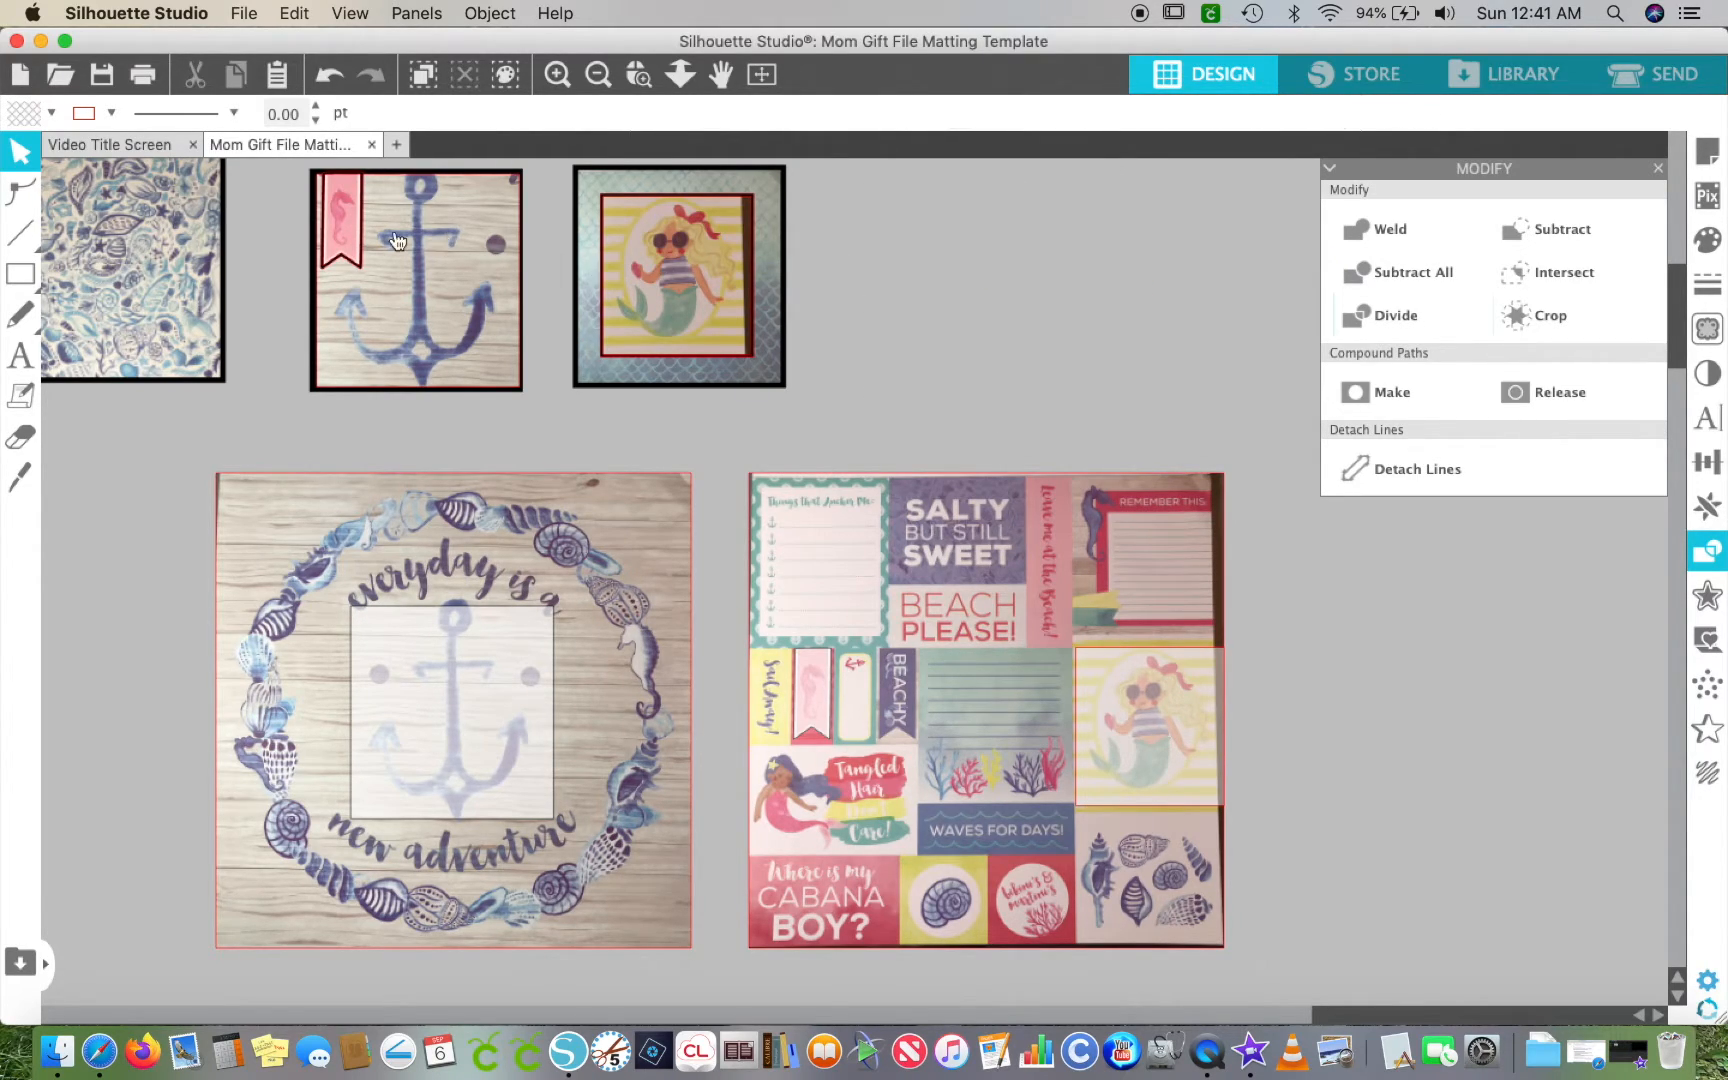
- Compare the seahorse banner and mermaid panel on the sticker sheet with the matted anchor and mermaid pages above
left_click(557, 74)
scroll(481, 315, "down", 3)
scroll(481, 315, "right", 5)
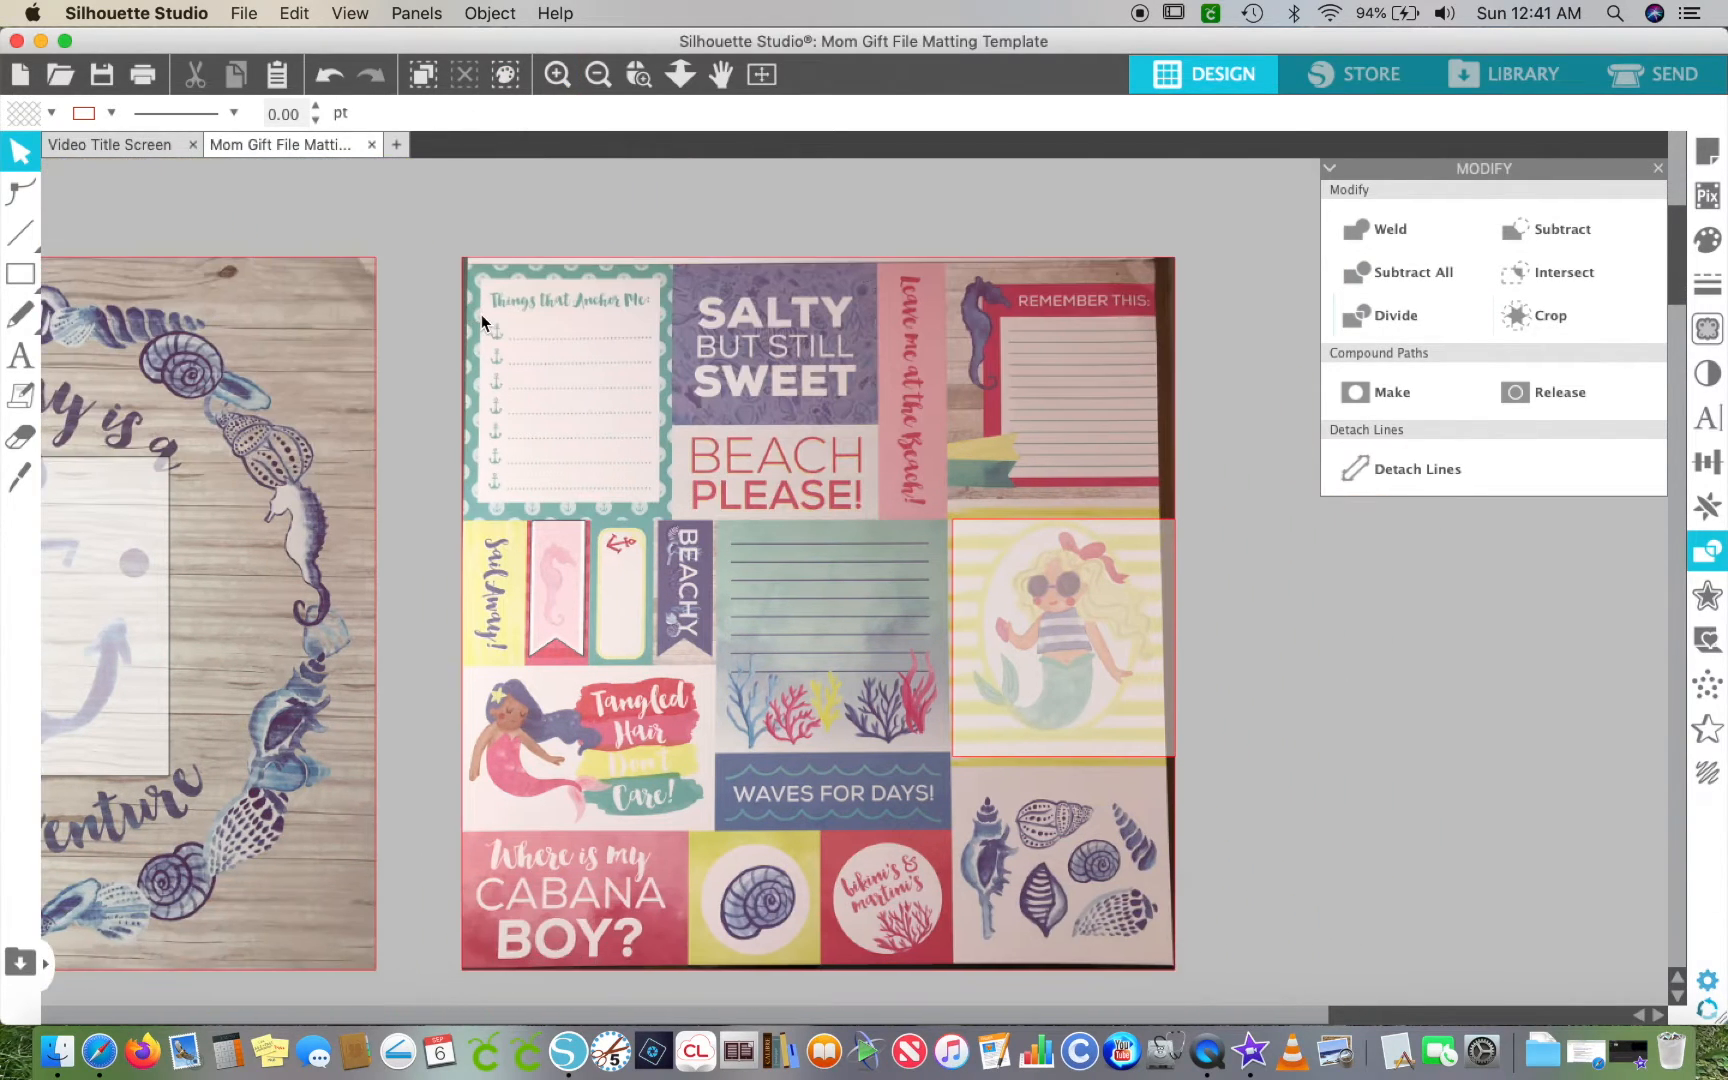
scroll(481, 315, "left", 3)
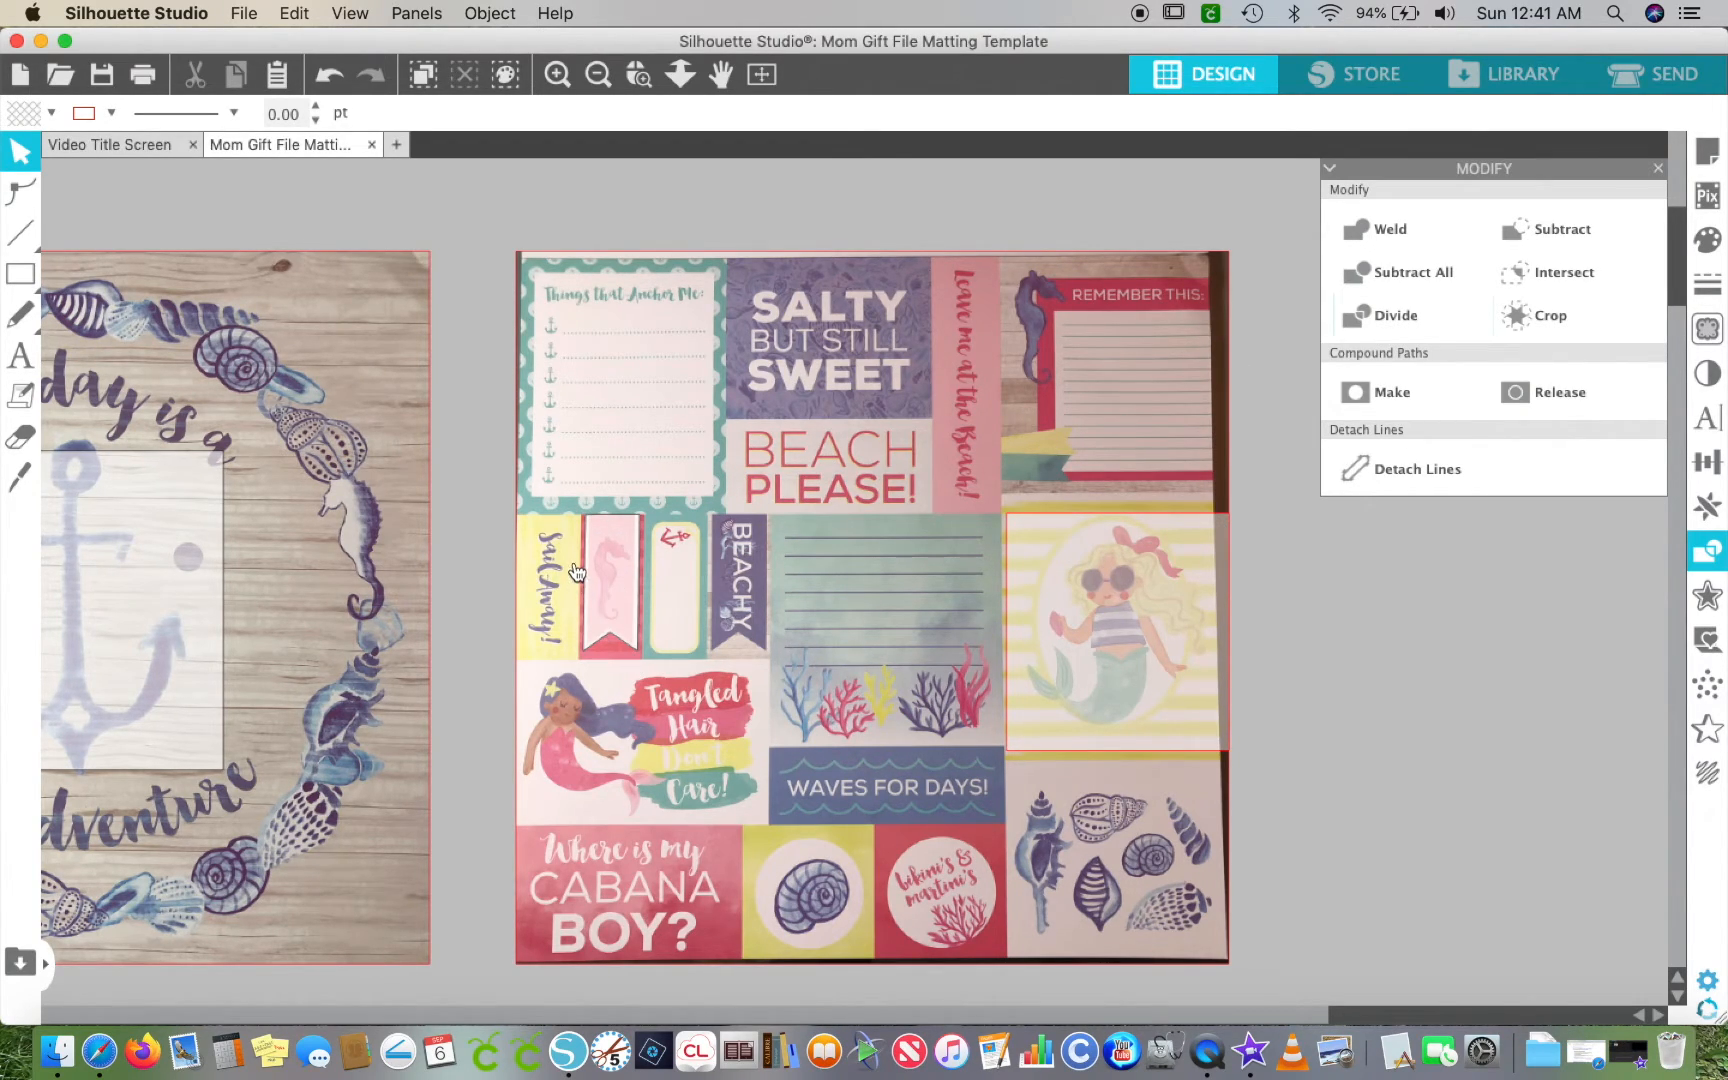
scroll(563, 542, "up", 10)
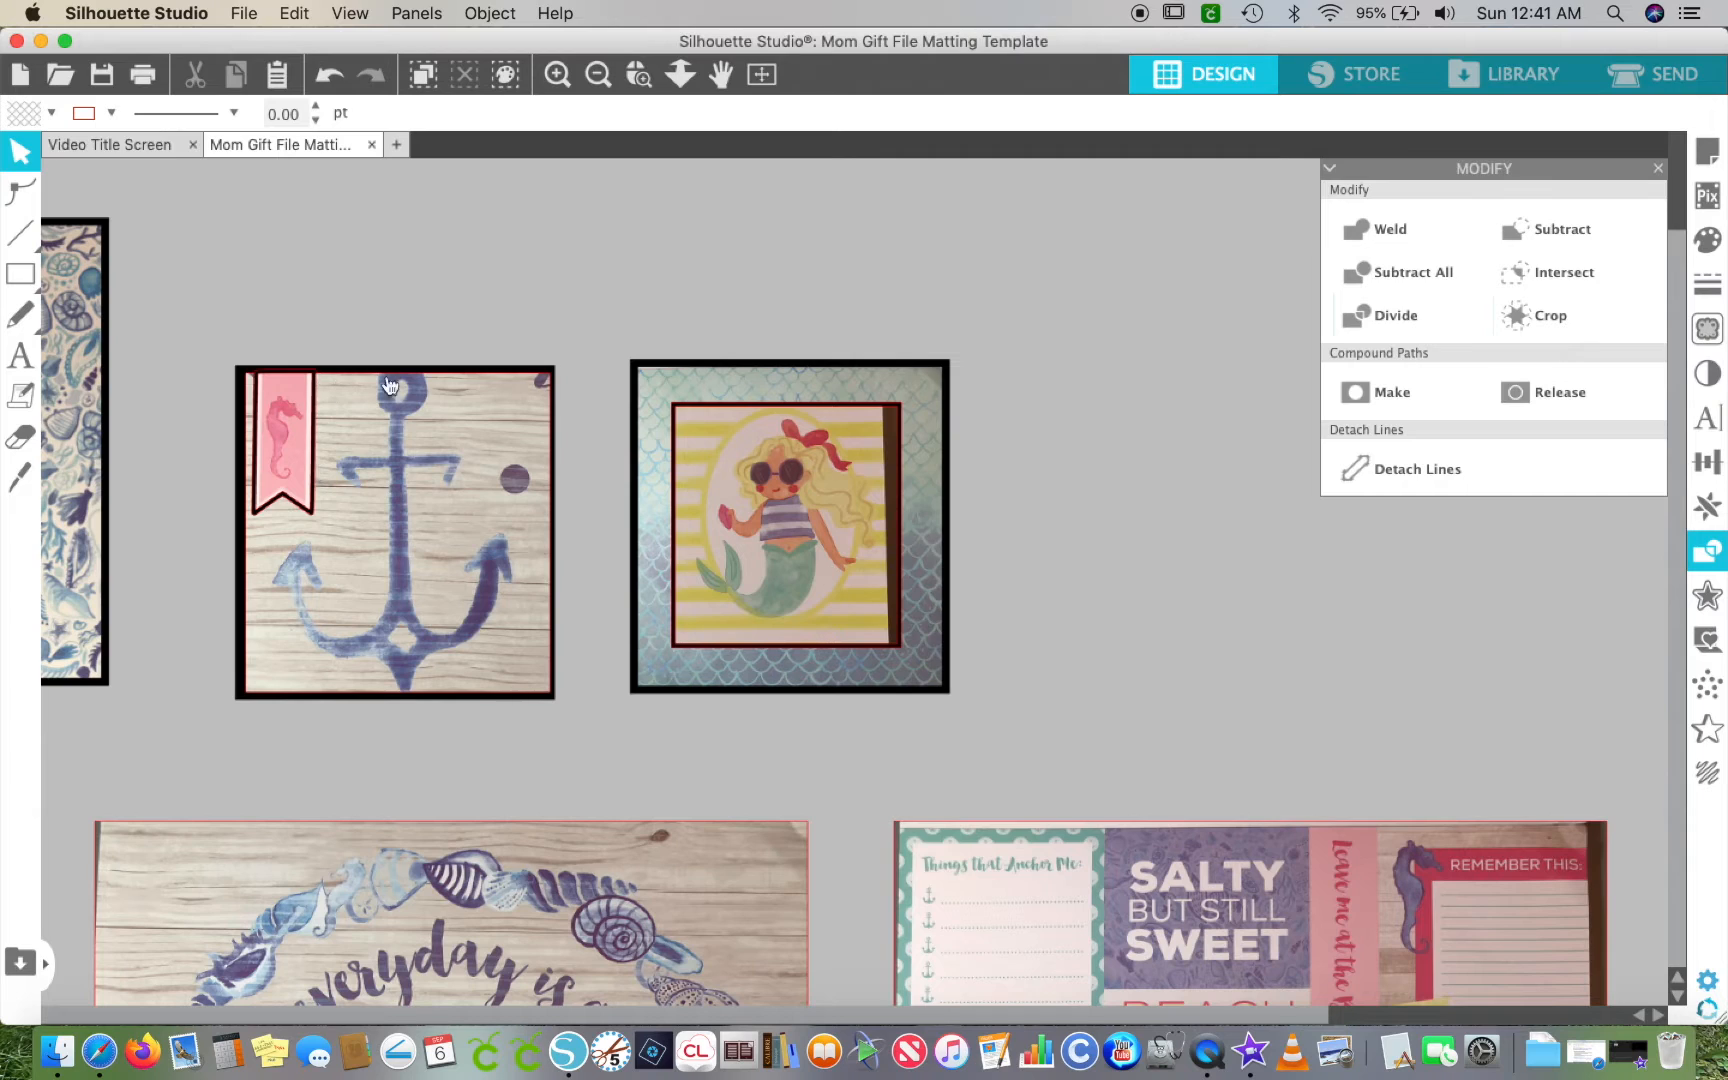
scroll(883, 596, "down", 5)
scroll(883, 596, "right", 3)
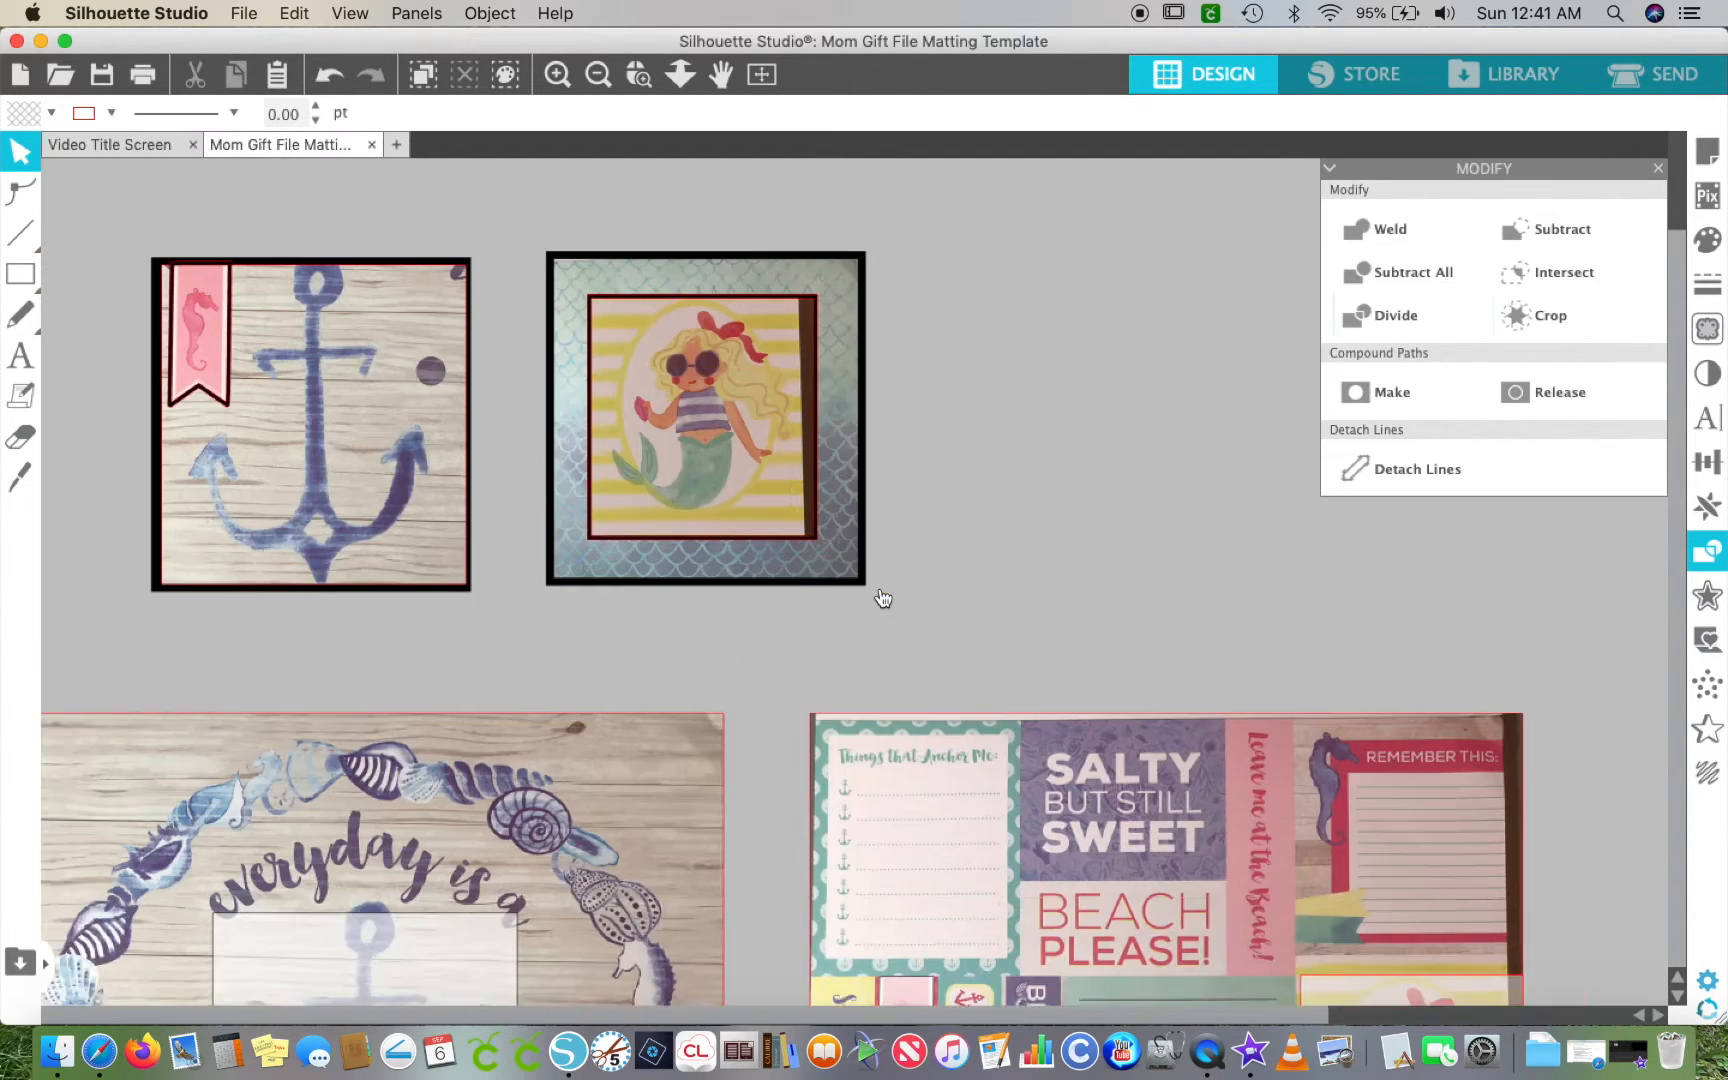
scroll(894, 538, "down", 2)
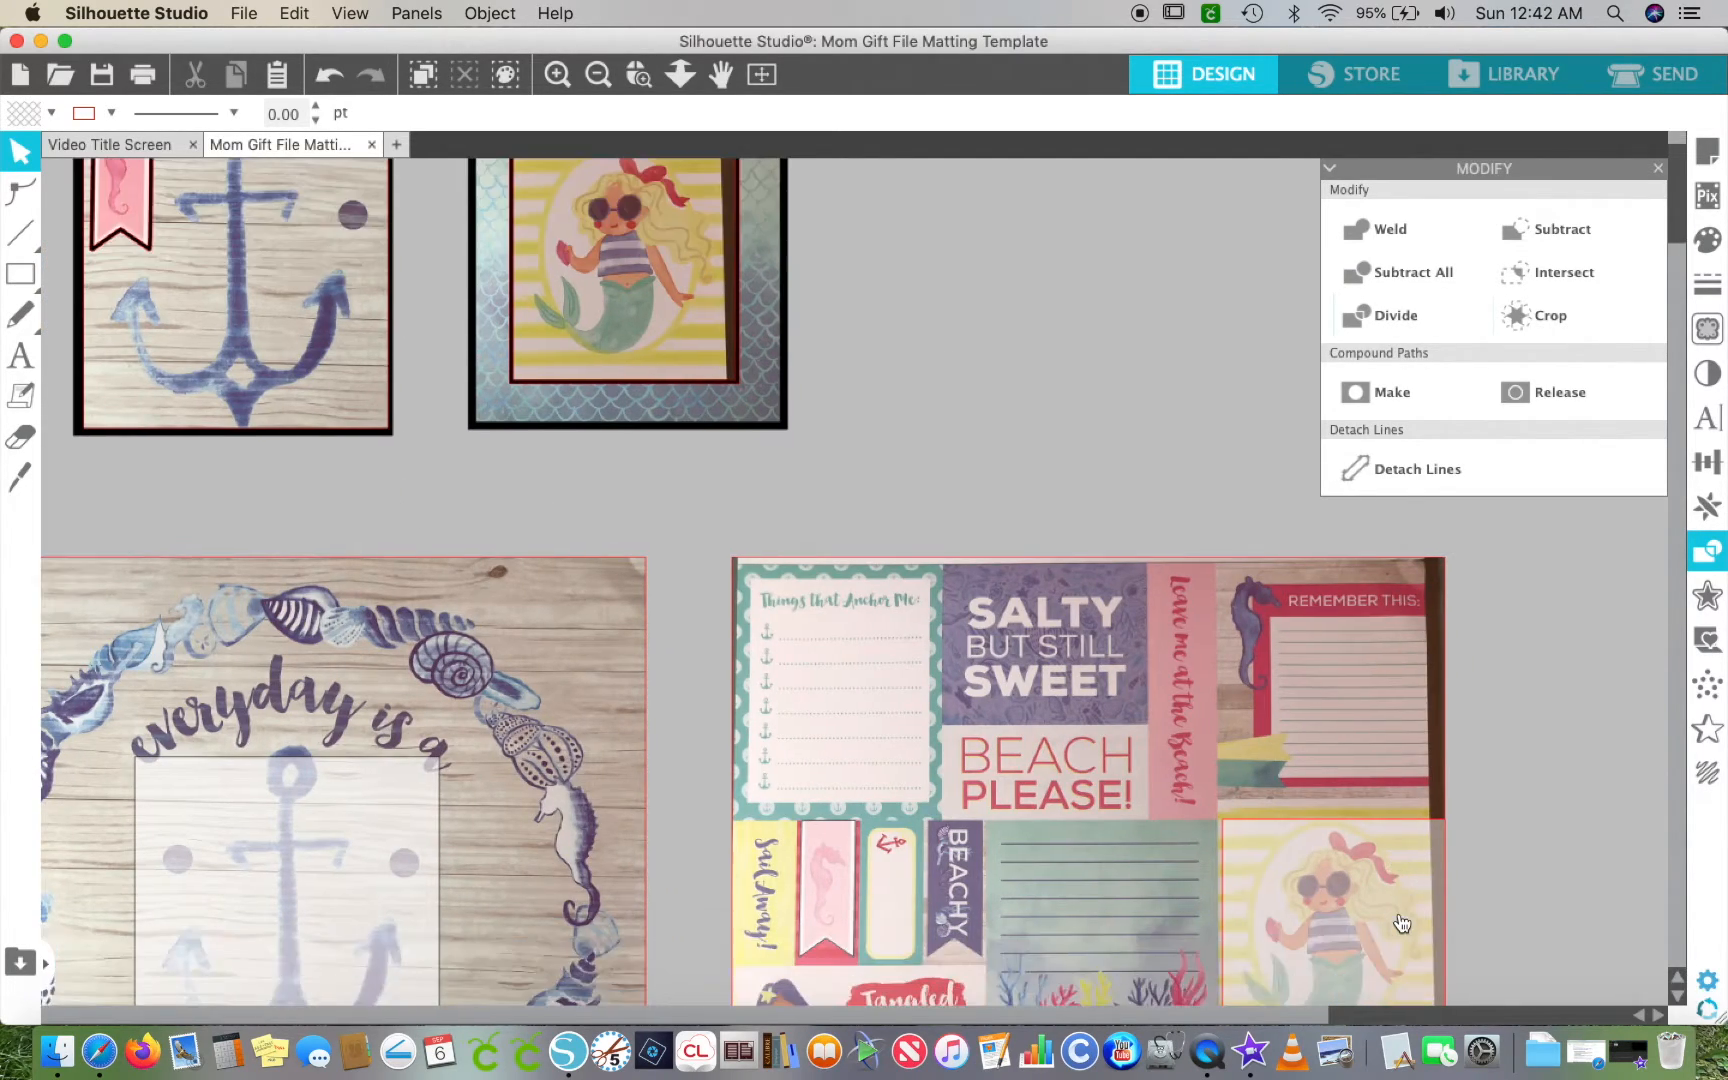
scroll(894, 532, "up", 3)
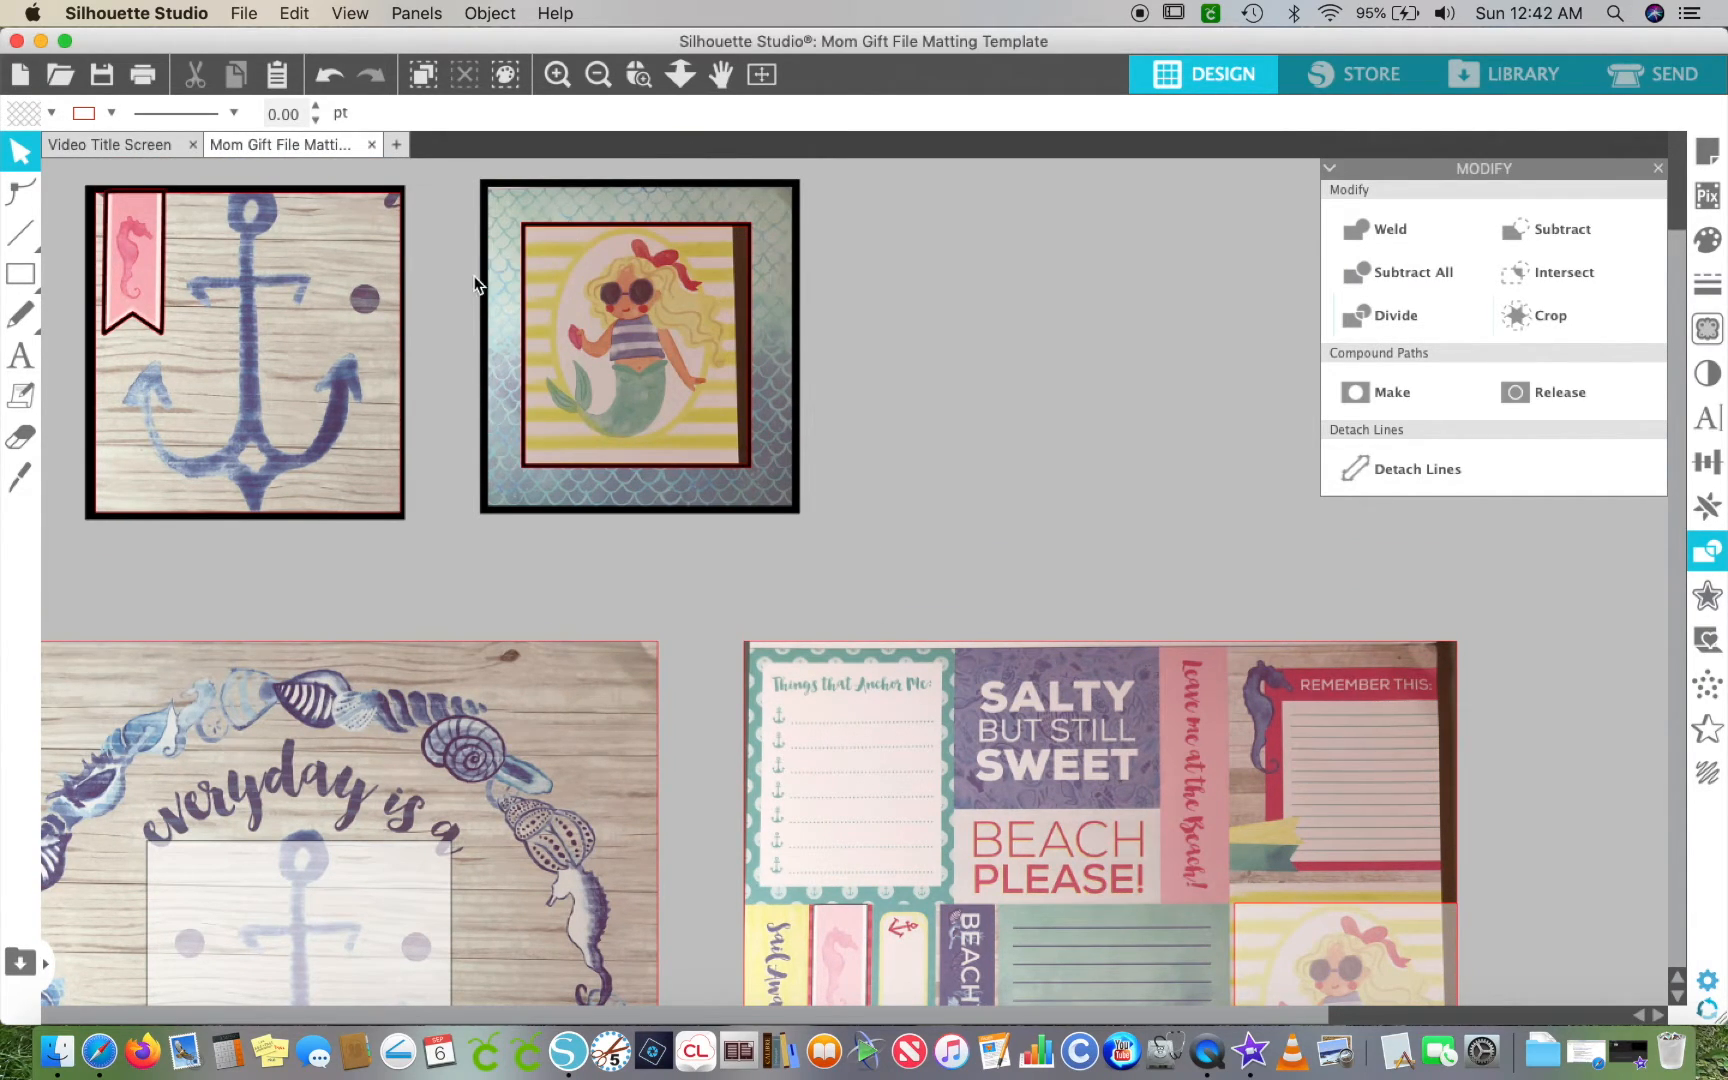
- Delete the mermaid piece with its black mat and the seahorse banner from the two square matted pages
left_click(630, 377)
key("Delete")
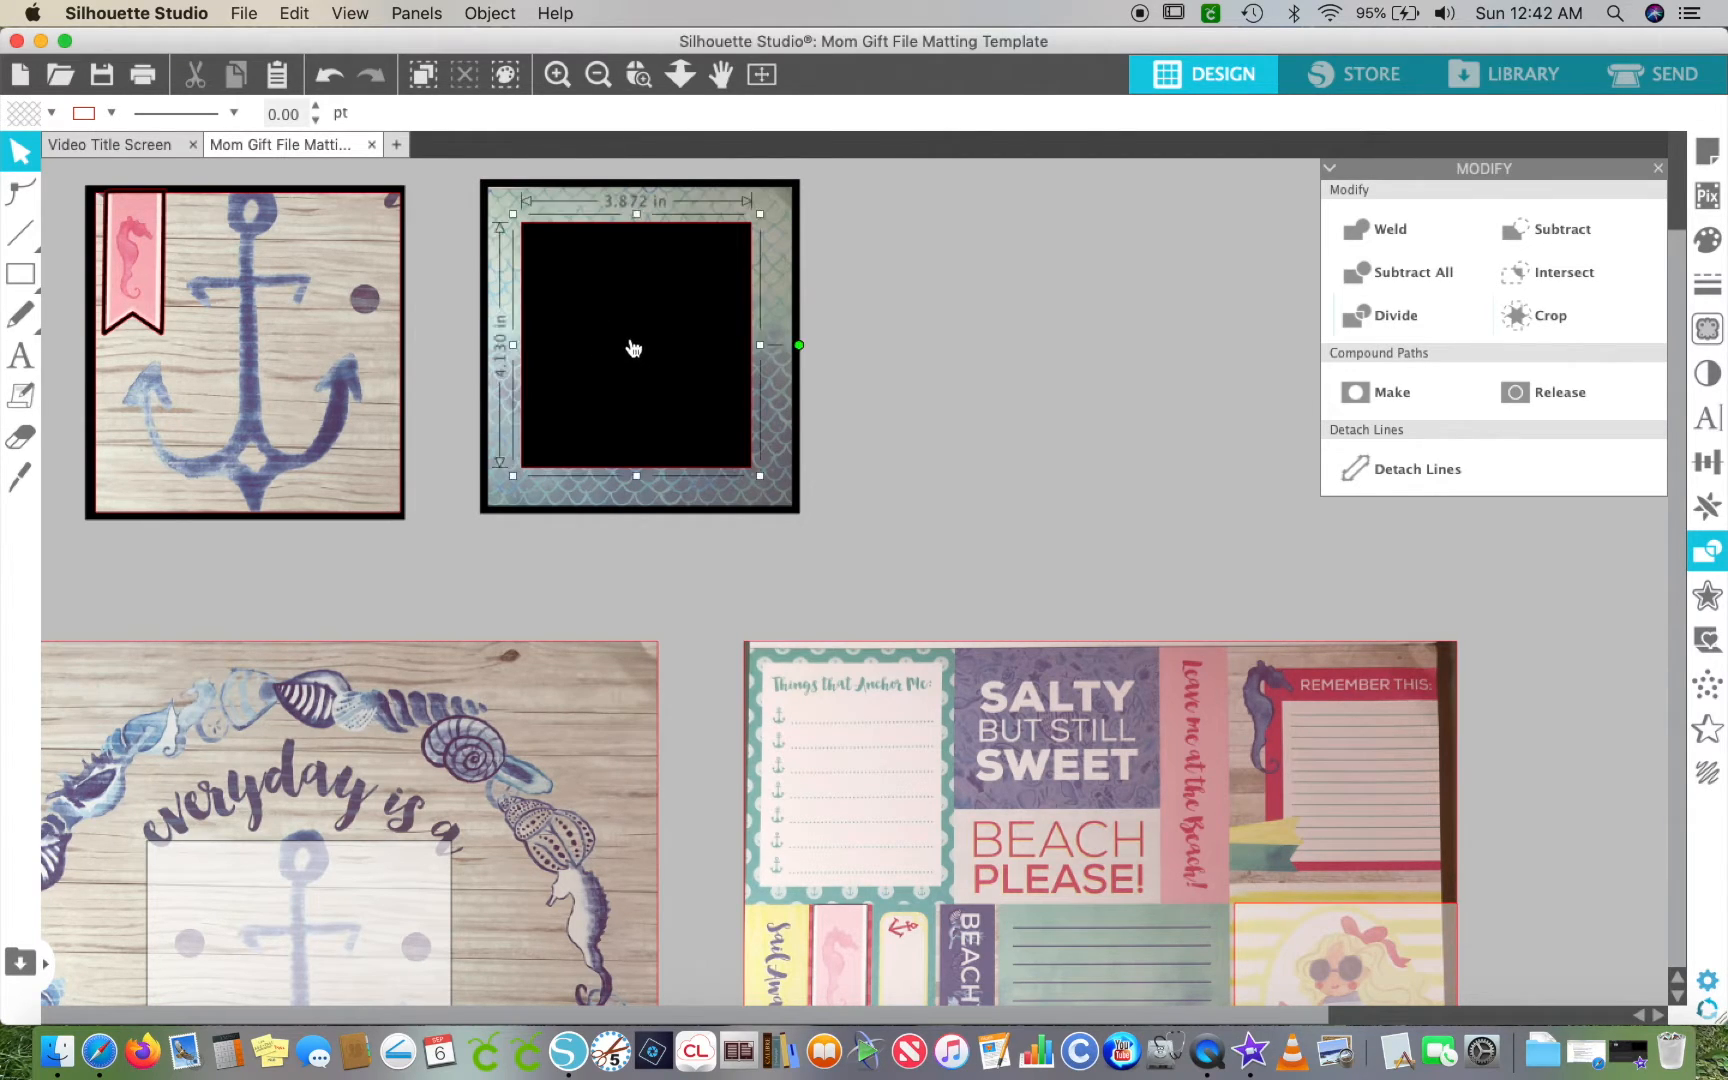
left_click(112, 242)
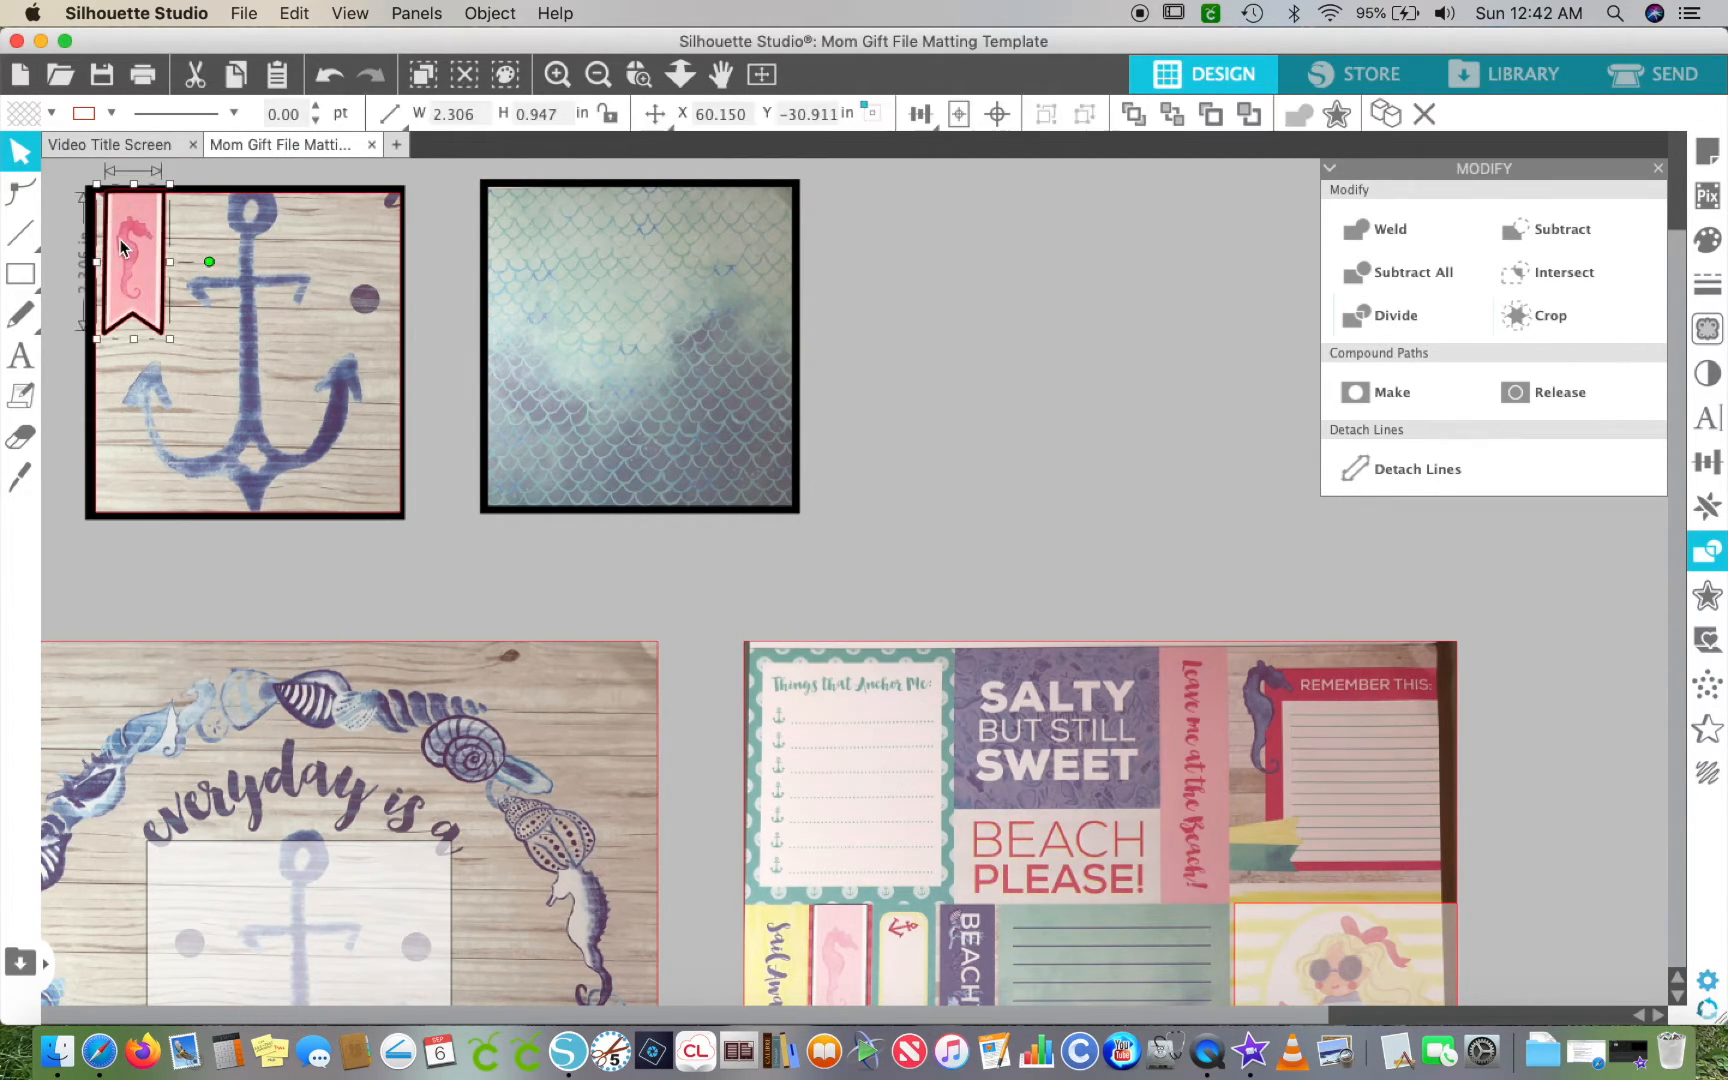
key("Delete")
- Delete the translucent banner and rectangle shapes covering the seahorse and mermaid panels of the sticker sheet
scroll(120, 247, "down", 5)
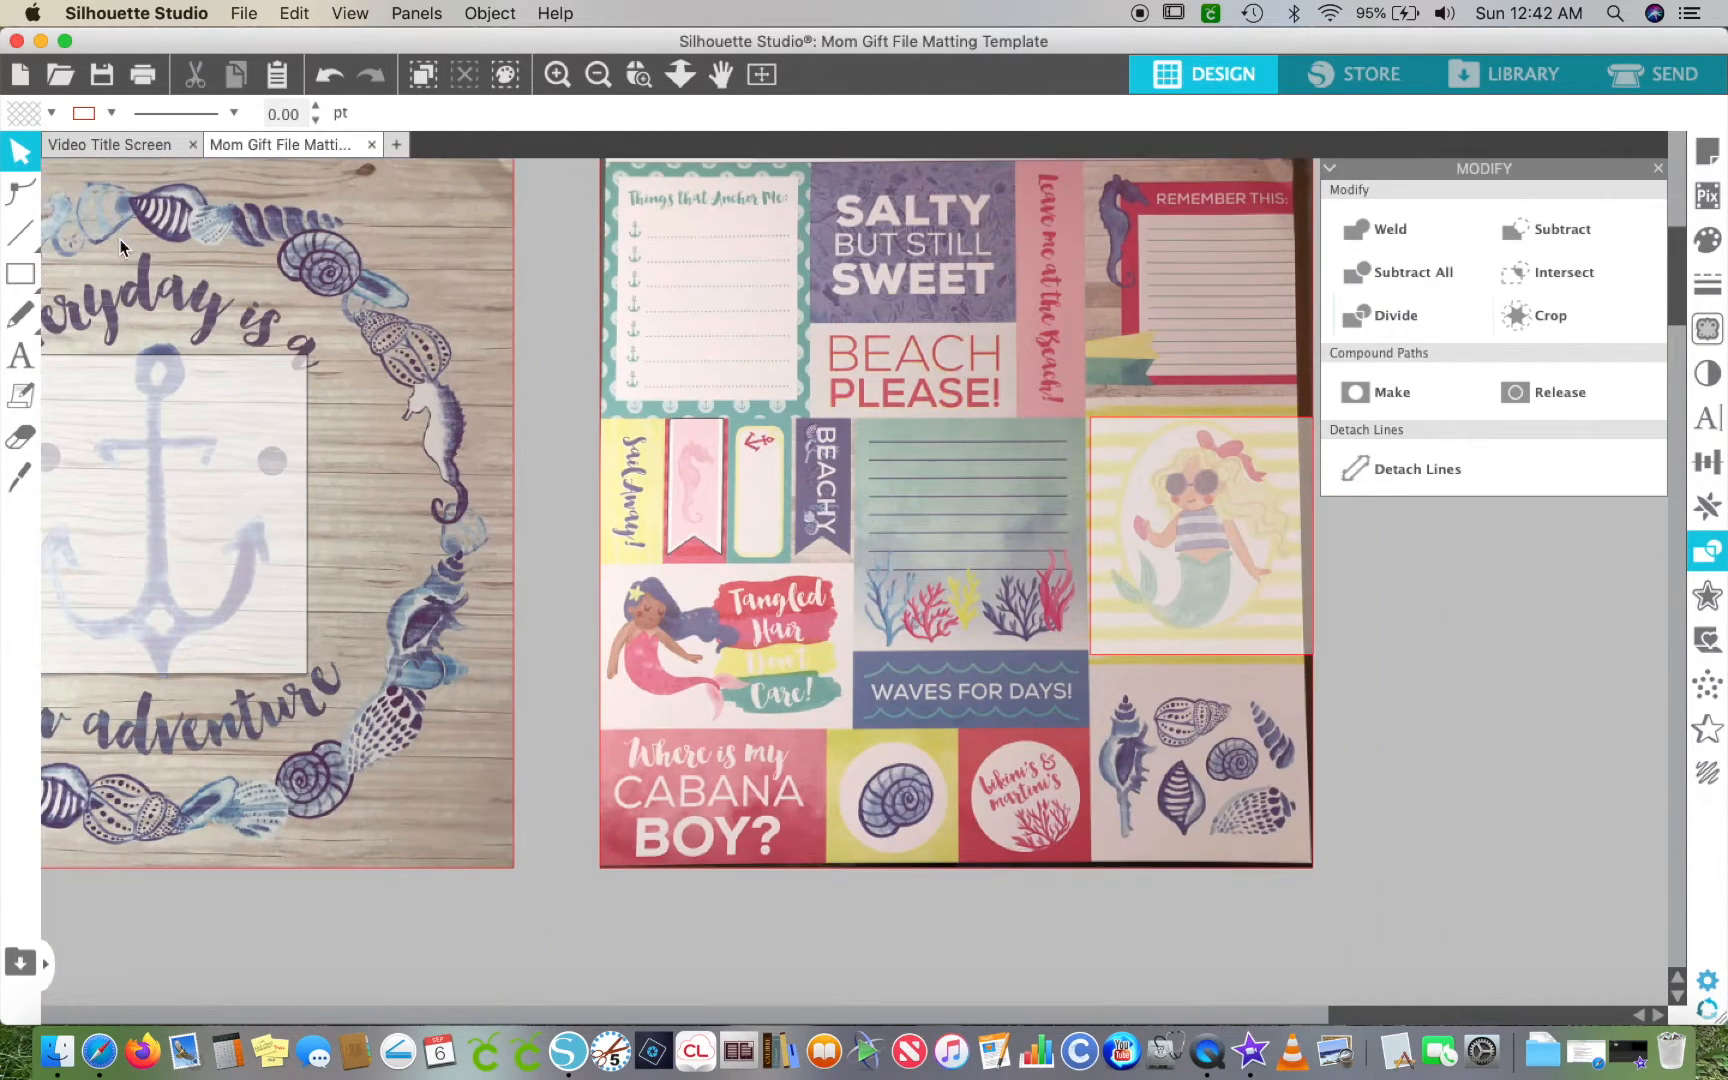
left_click_drag(566, 371, 1415, 717)
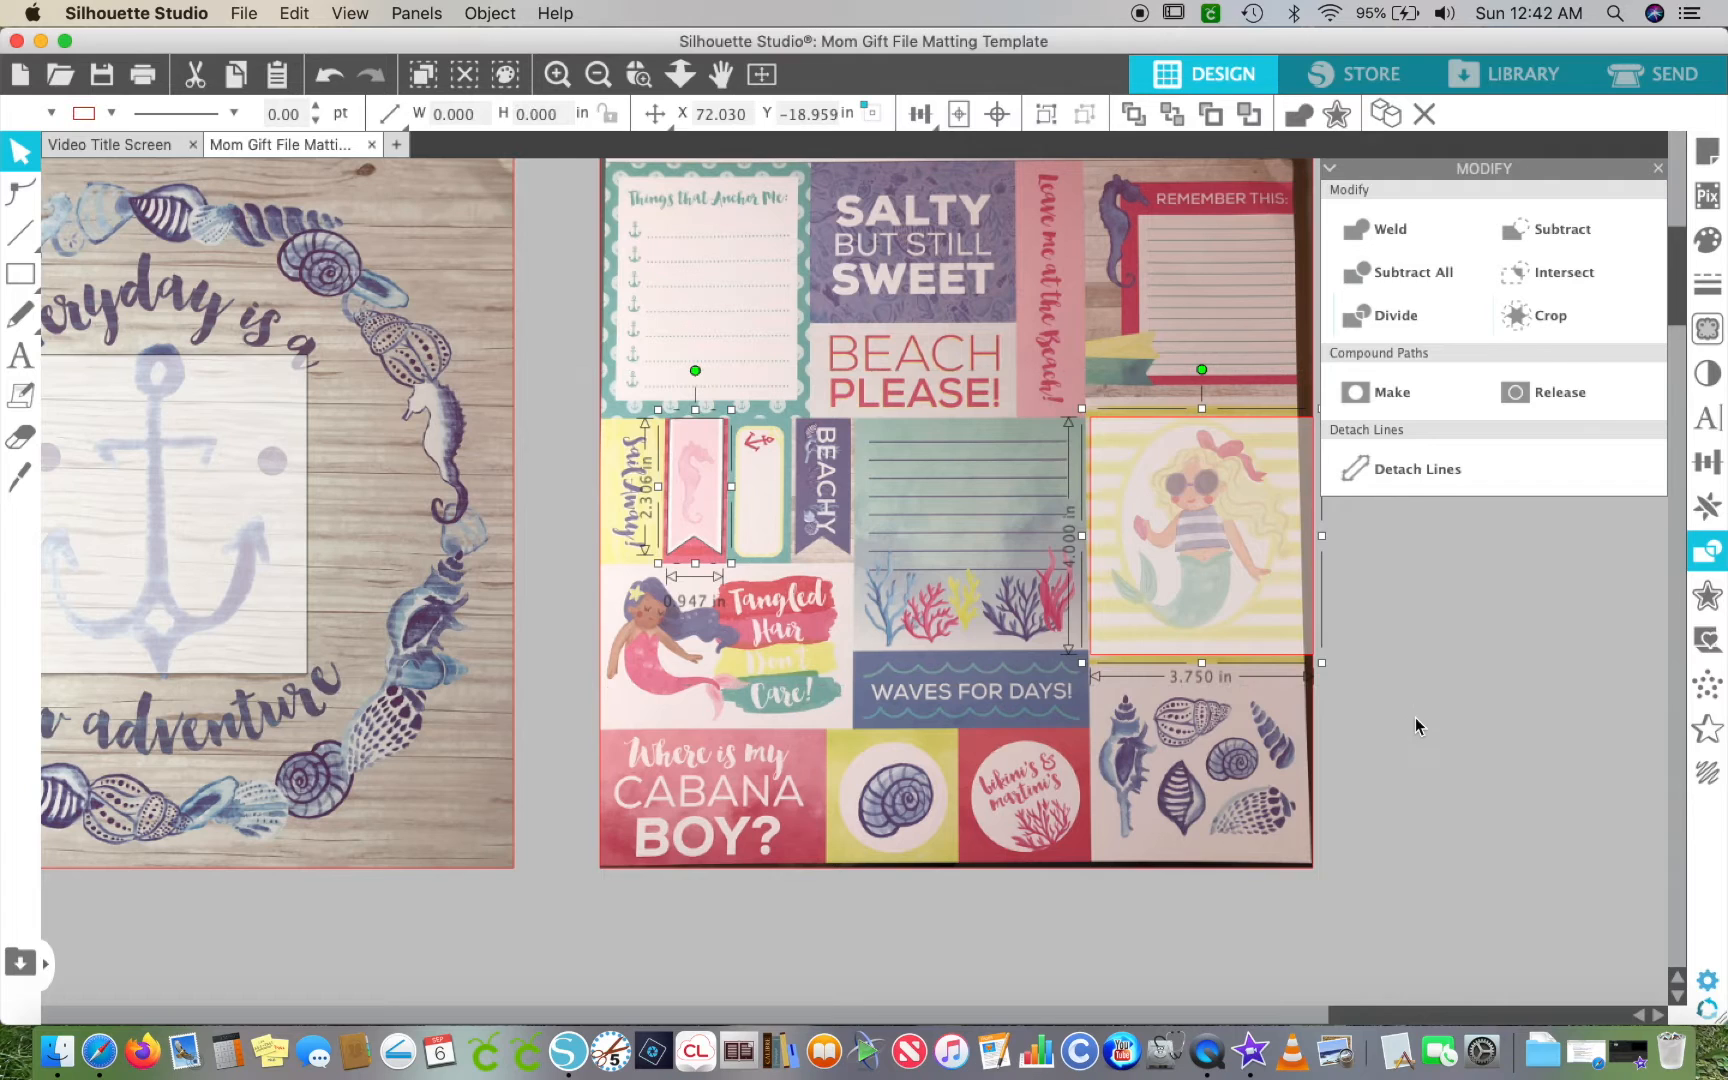
left_click(1413, 717)
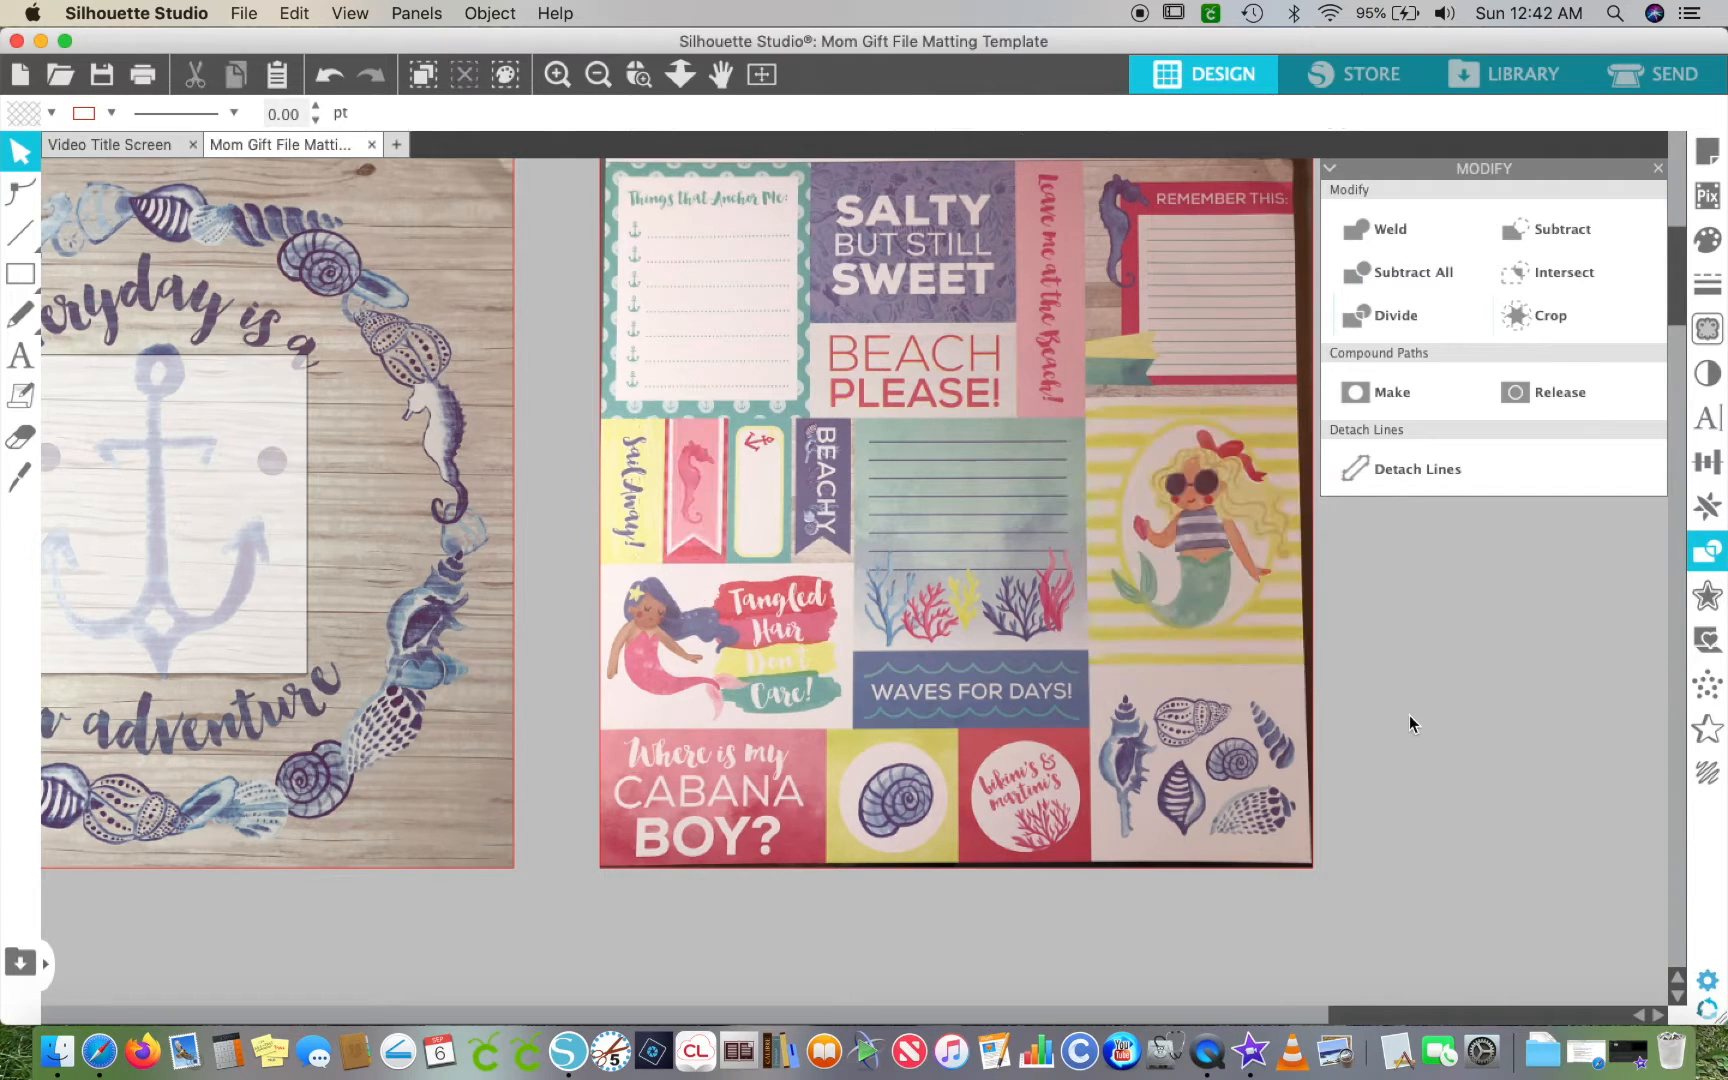
- Examine the sticker sheet's panels up close and look over the scanned paper images in the library
left_click(559, 76)
scroll(757, 379, "up", 4)
scroll(757, 379, "right", 5)
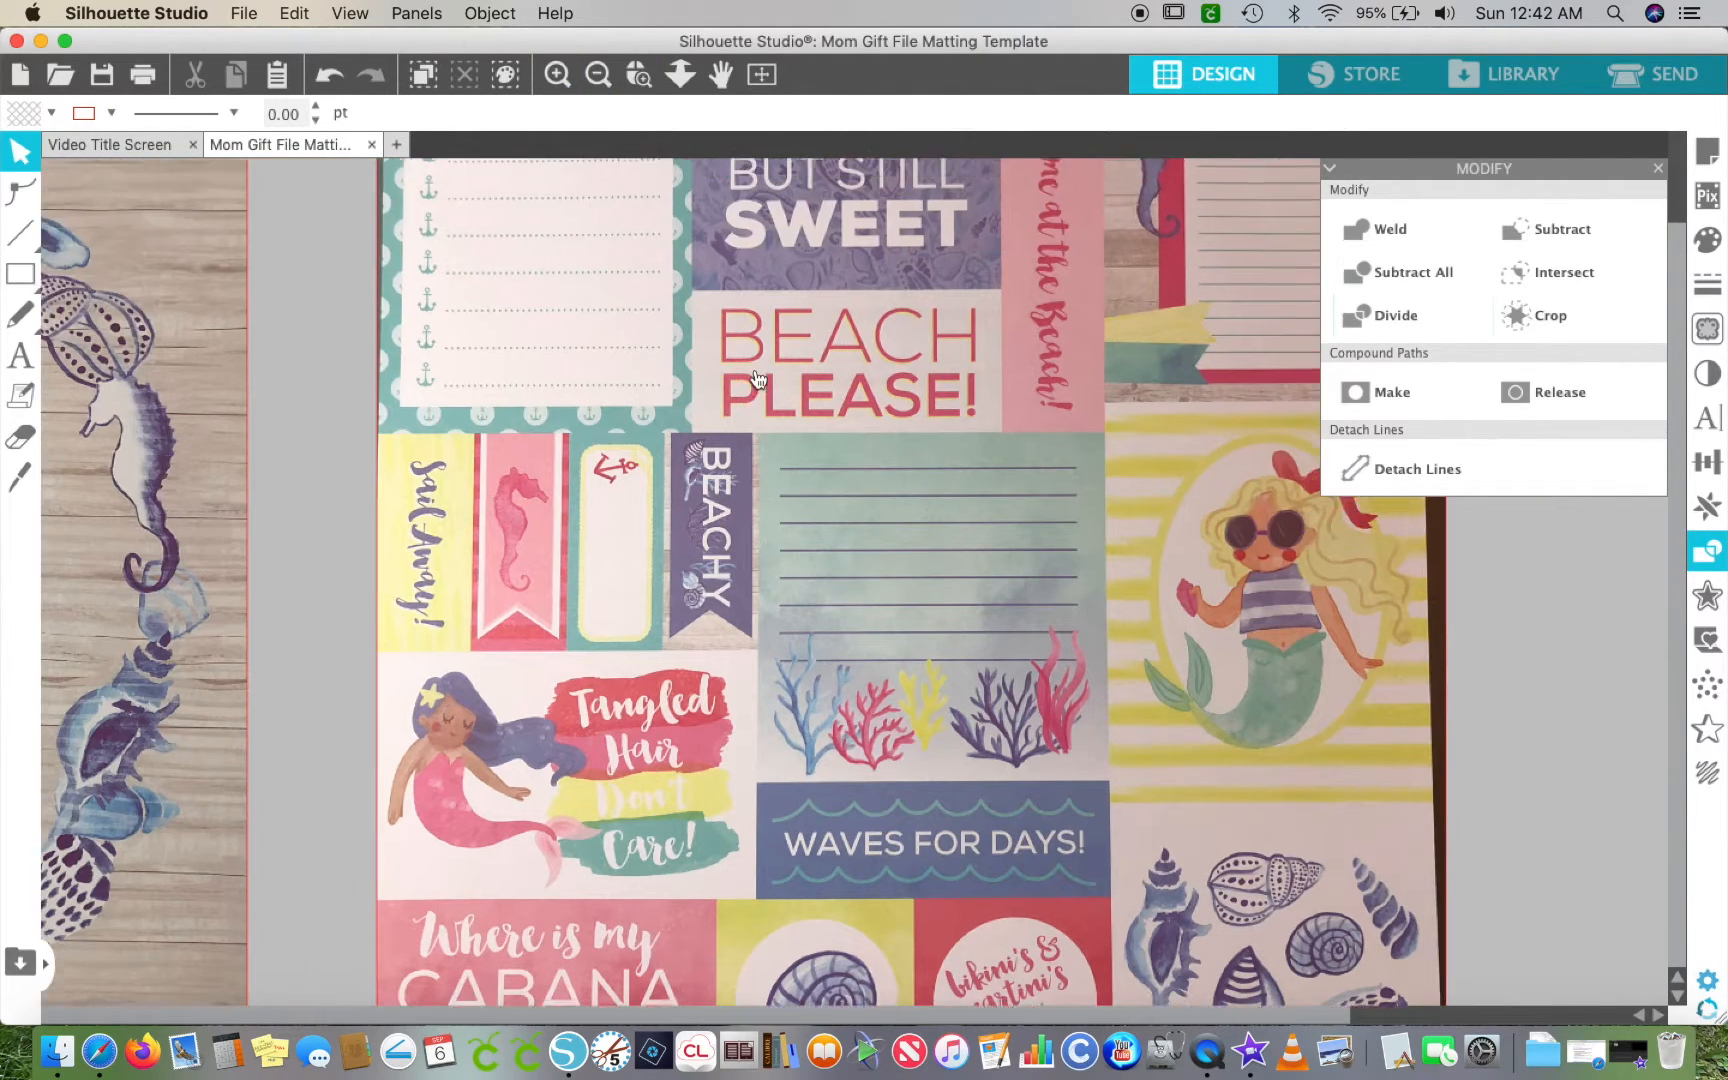
scroll(757, 379, "up", 1)
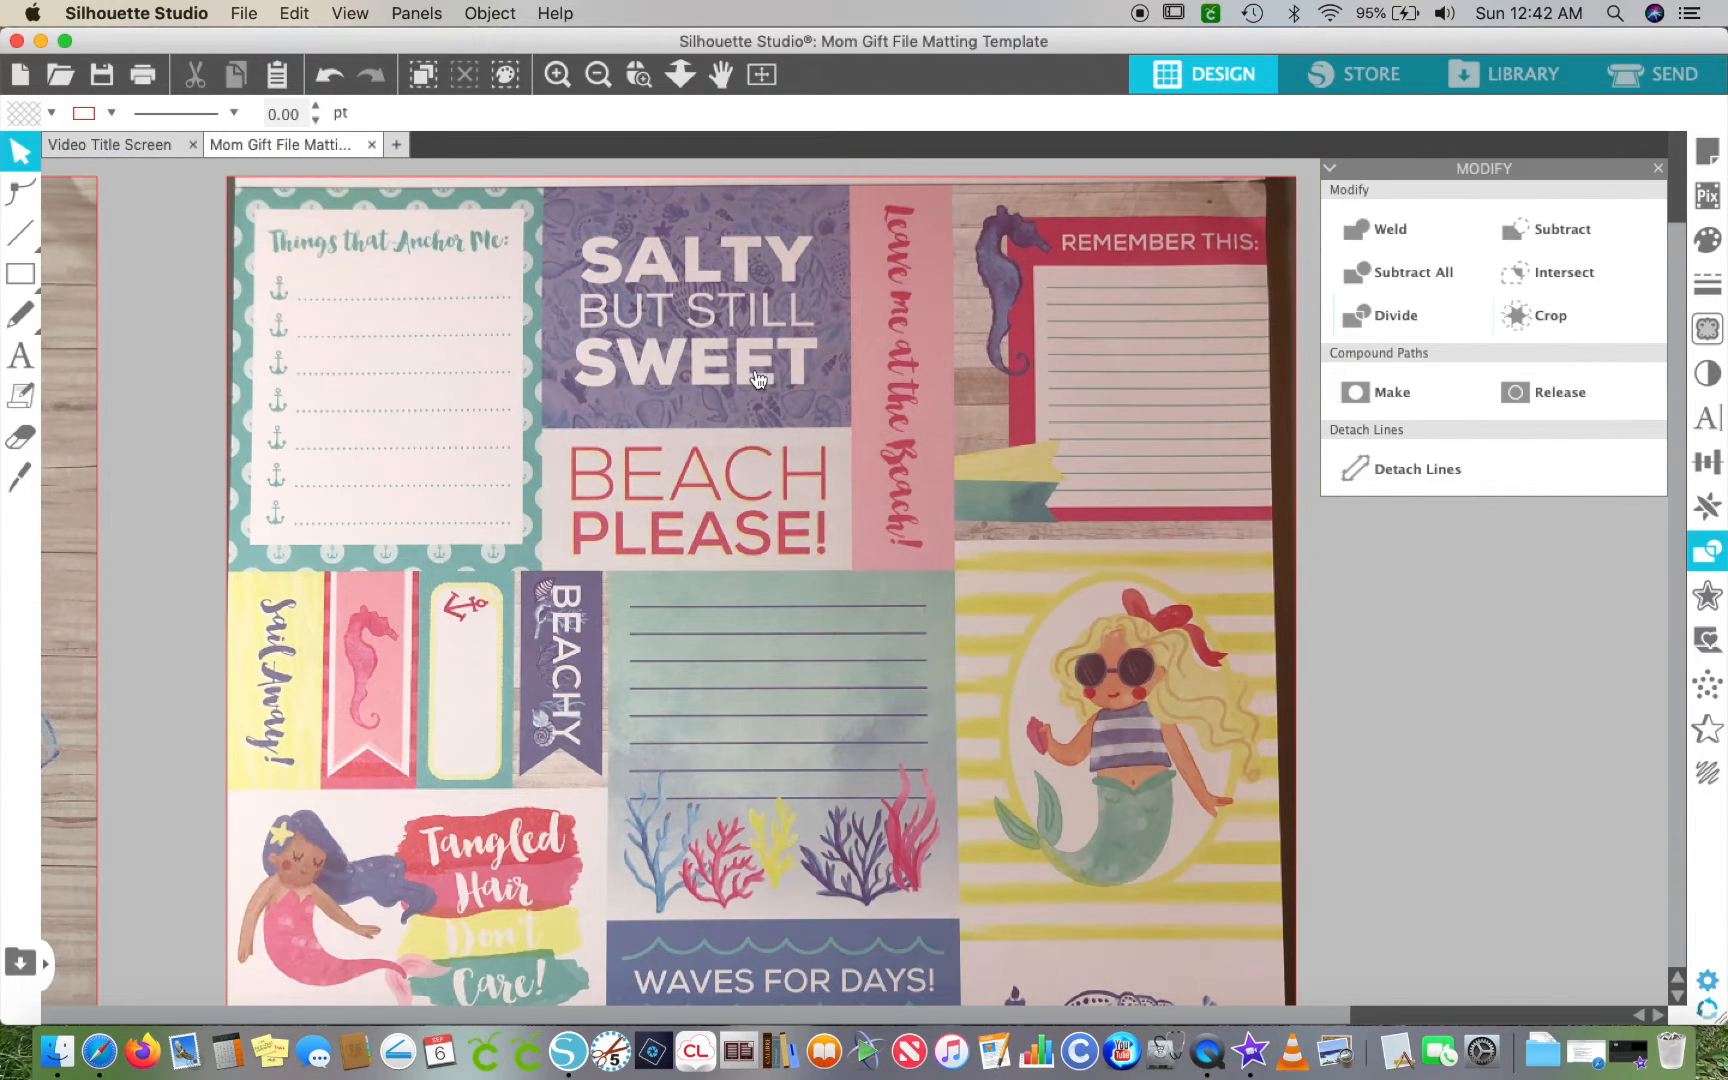
scroll(757, 379, "down", 1)
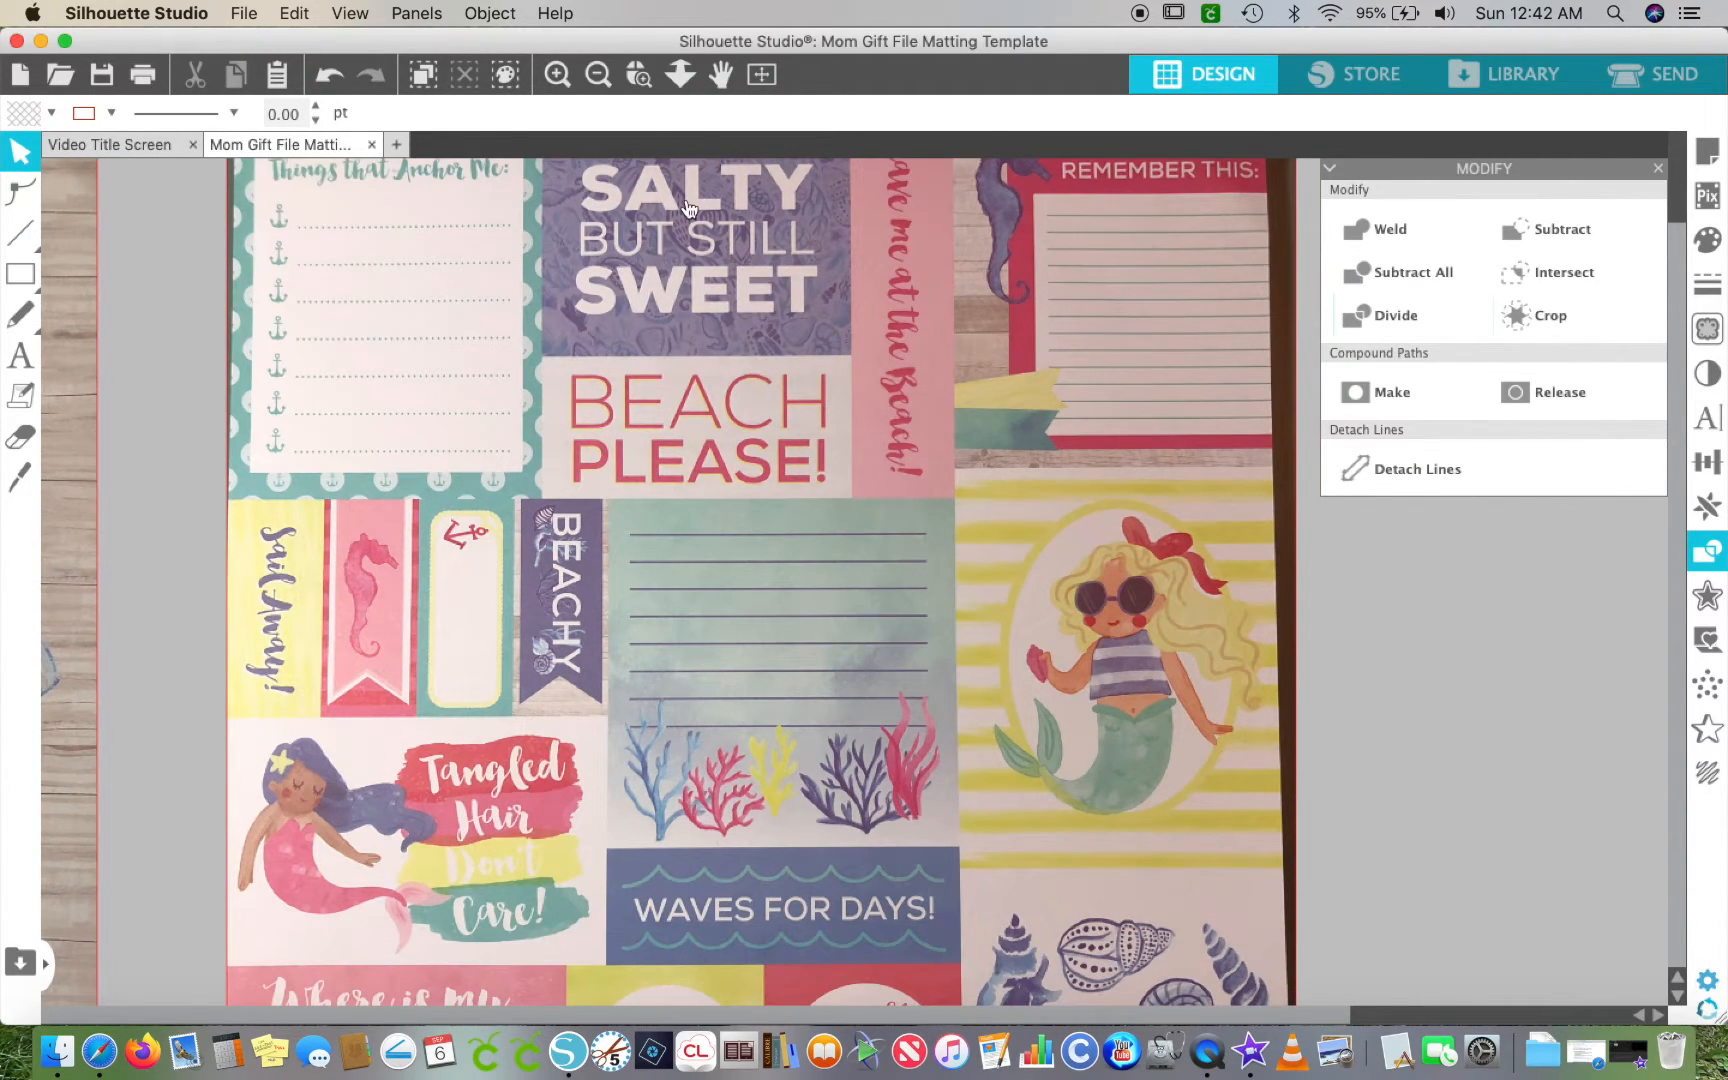
left_click(604, 72)
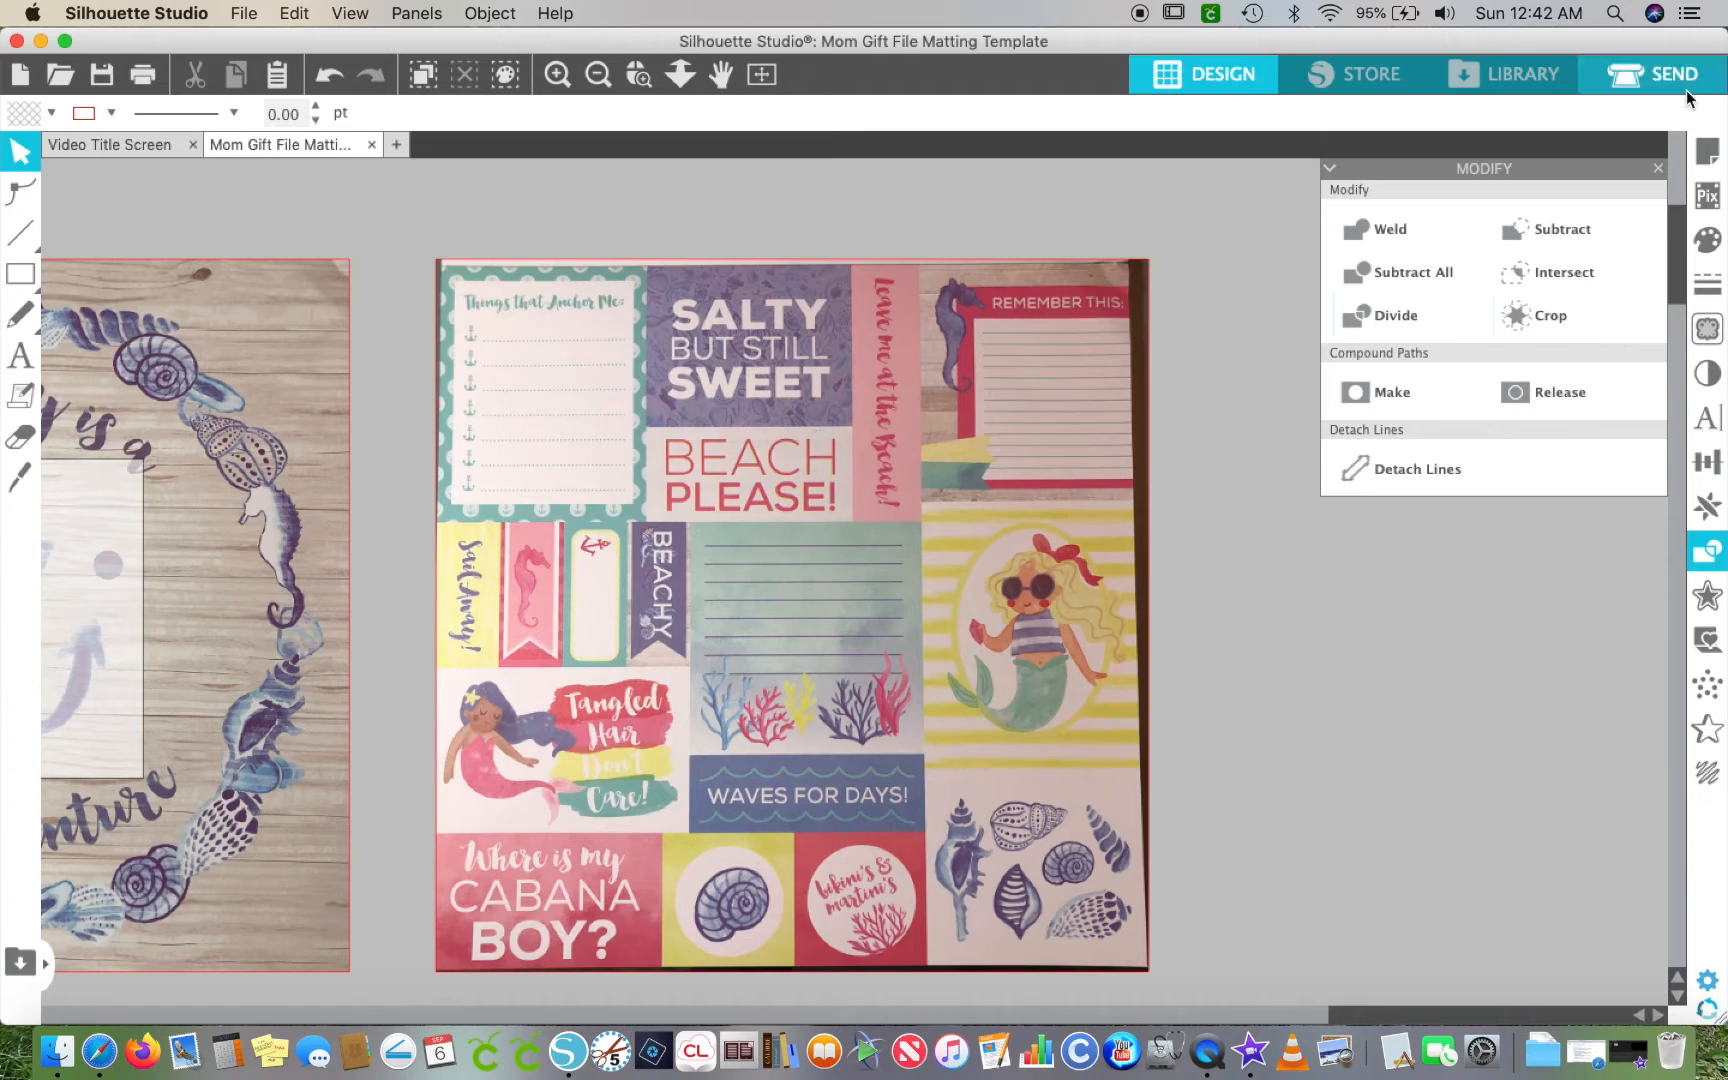
left_click(1521, 73)
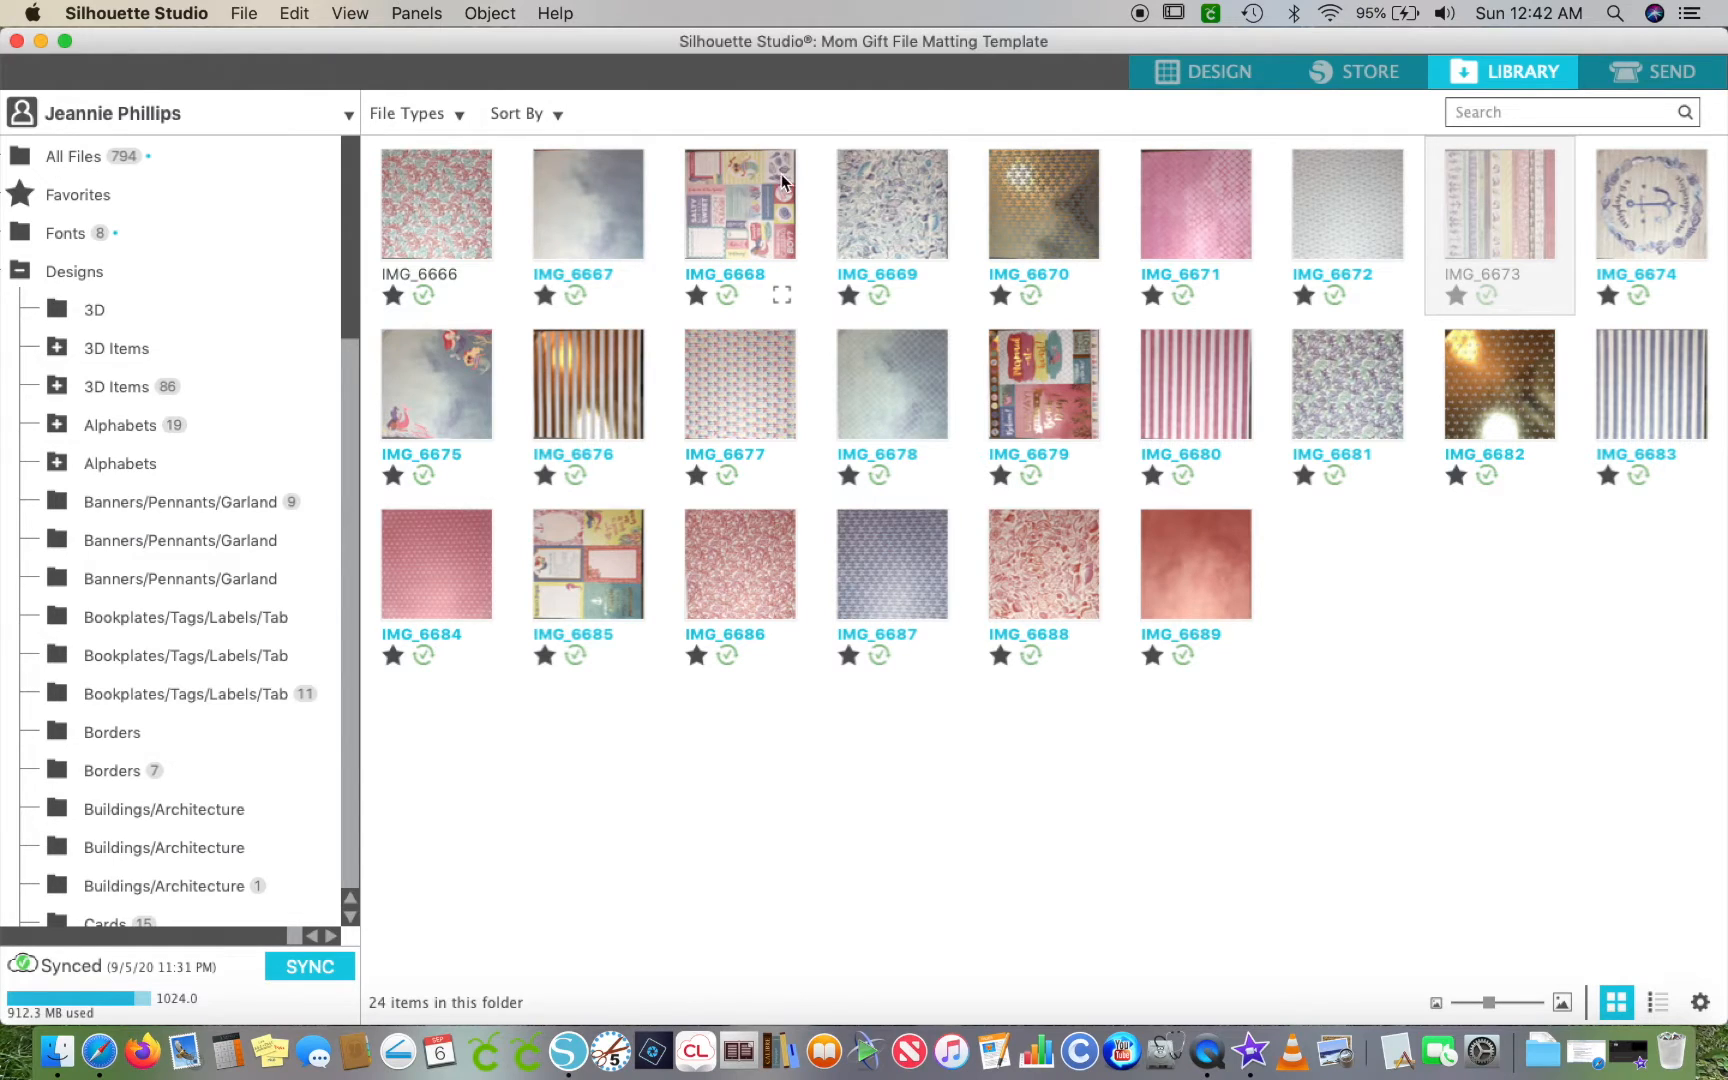
left_click(1193, 76)
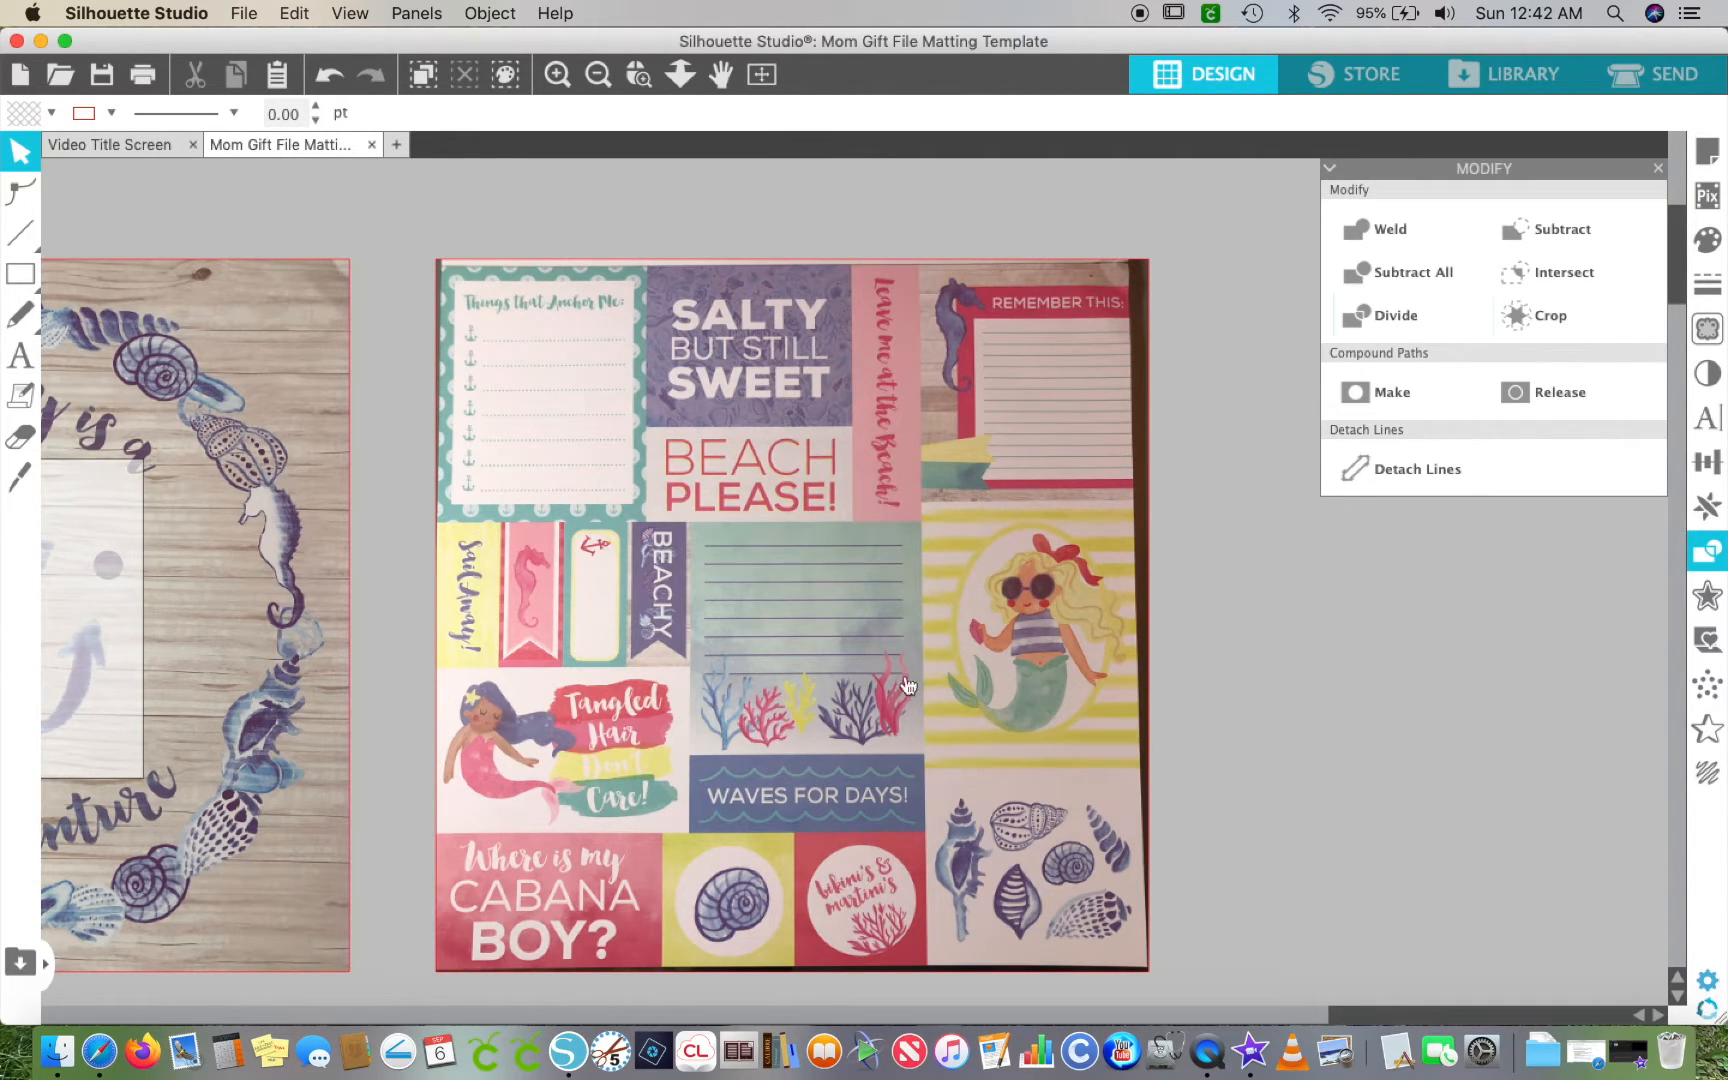
- Draw a rectangle about 3.84 by 4.36 in around the yellow-striped mermaid panel on the sticker sheet
mouse_move(15, 282)
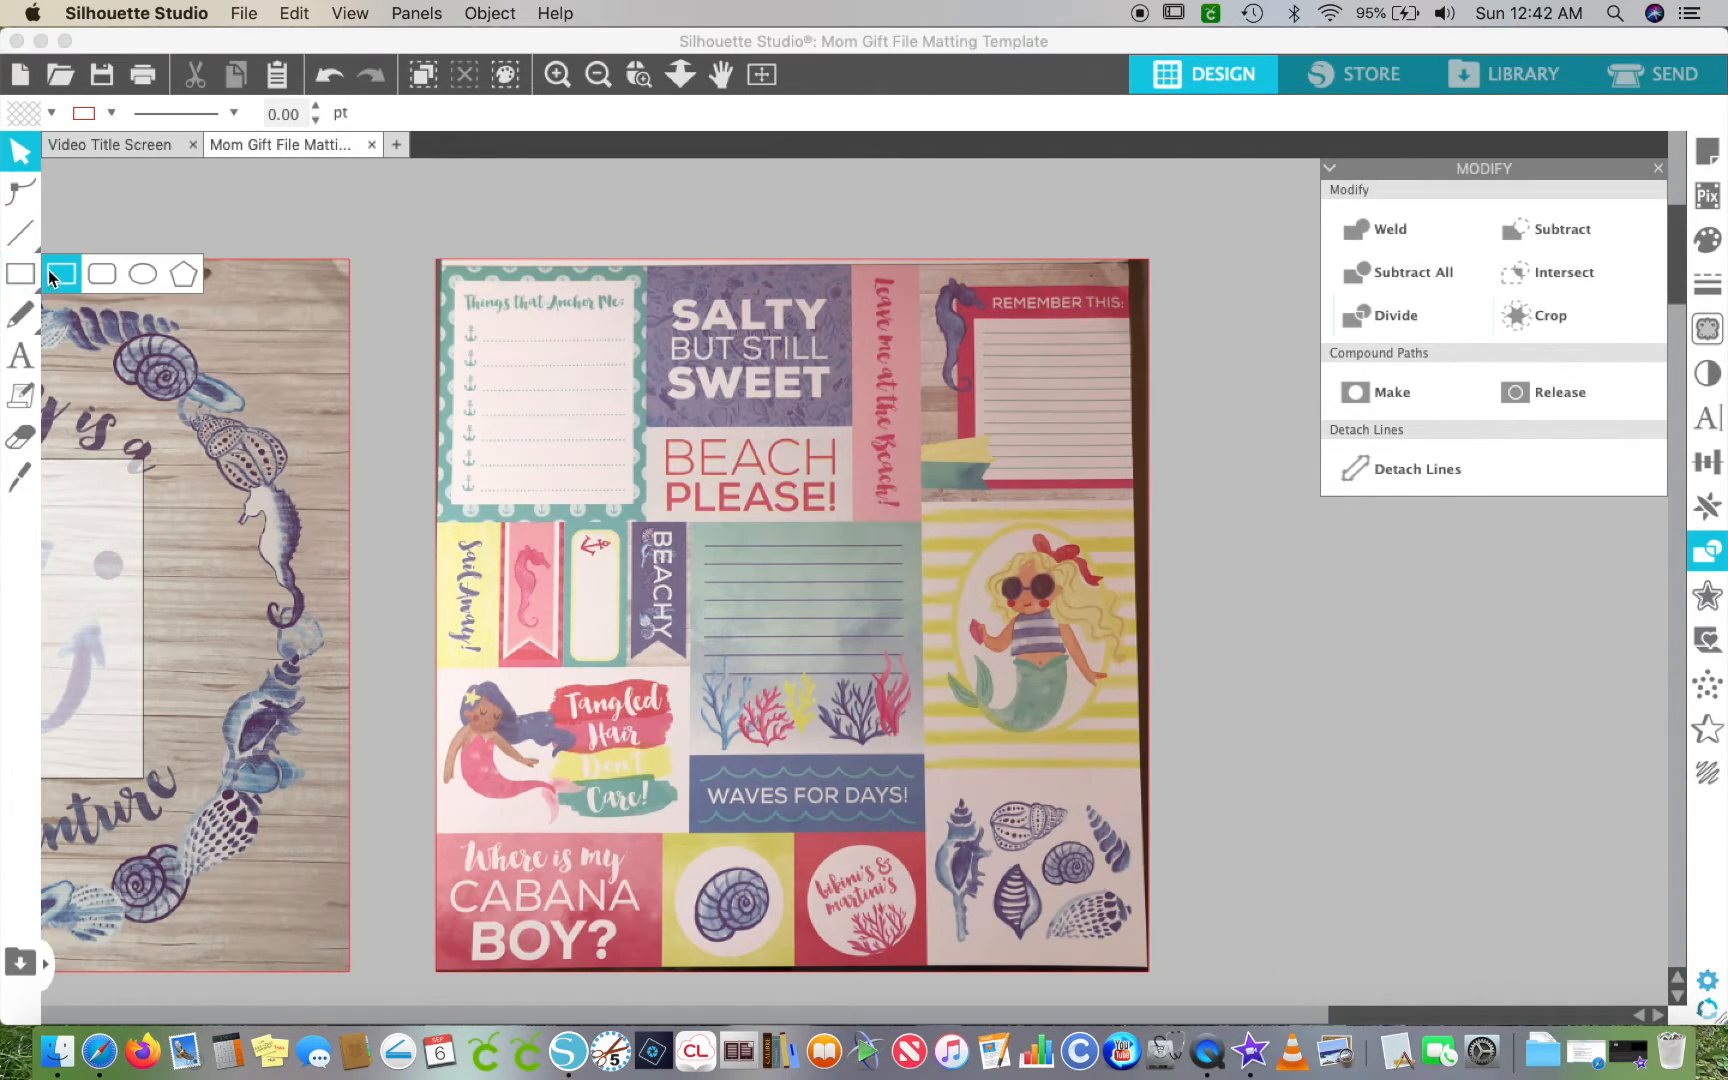
left_click(50, 271)
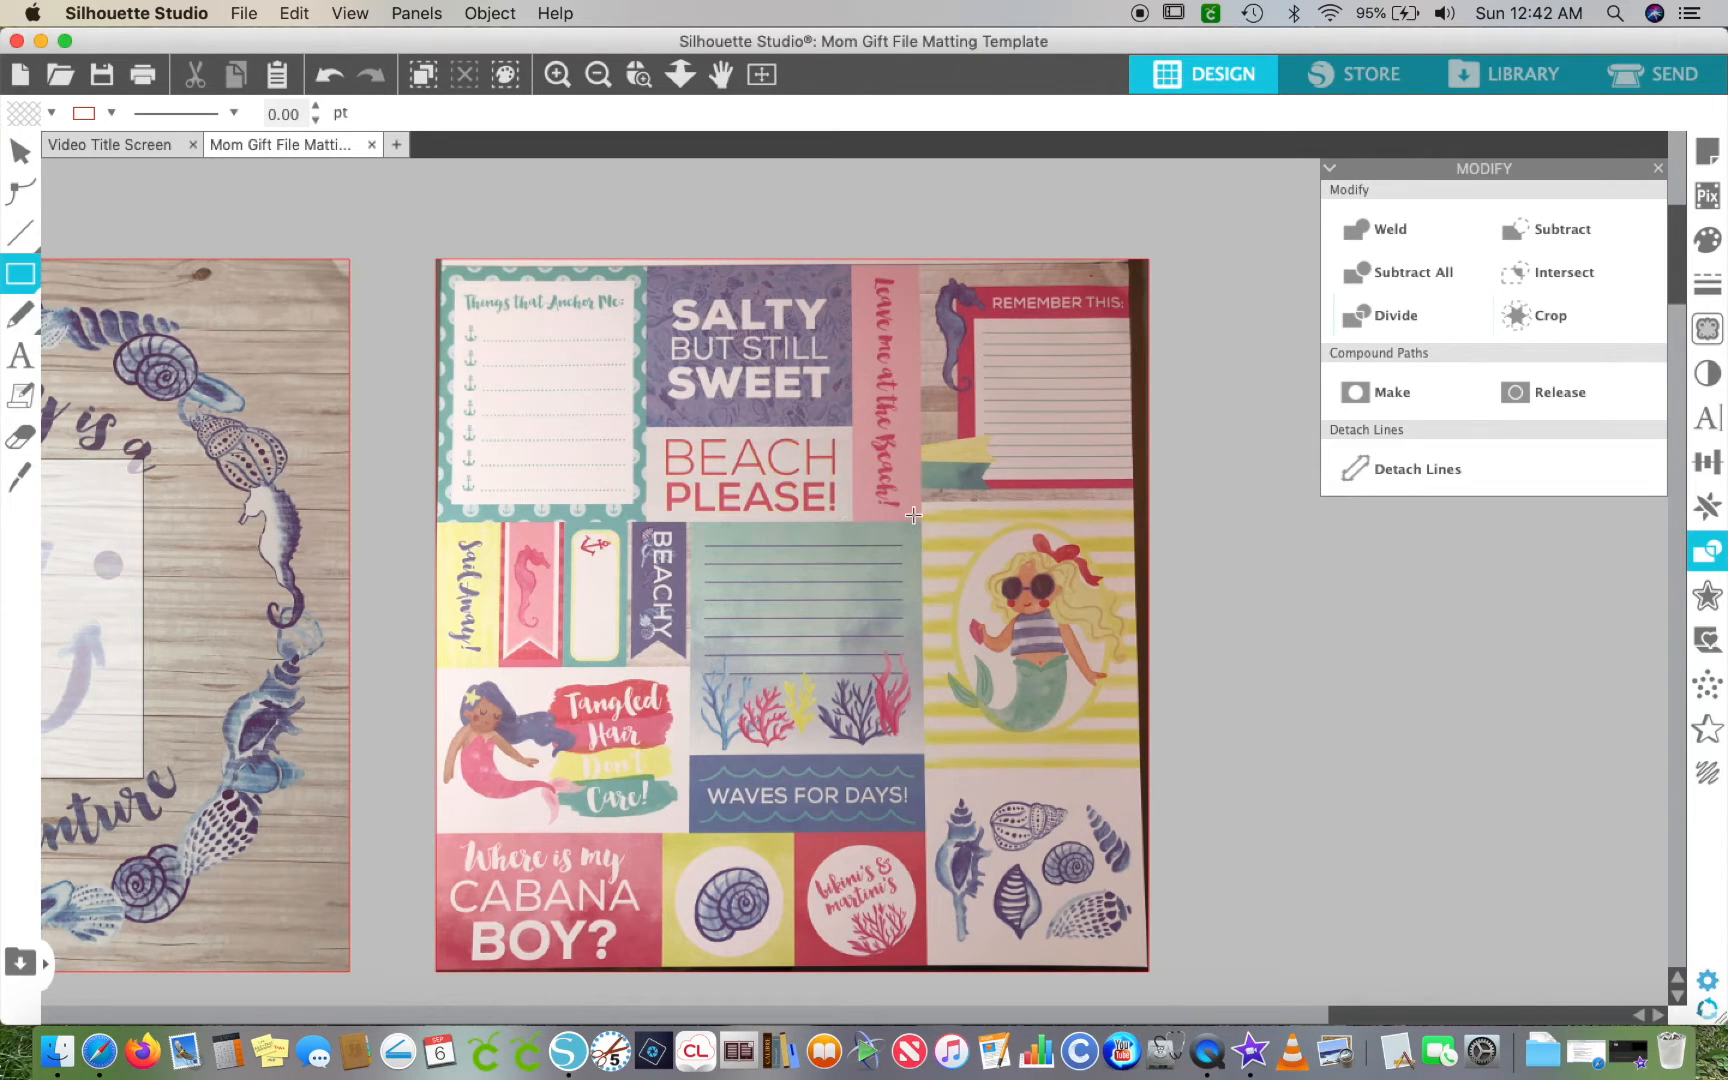
mouse_move(920, 500)
left_mouse_down()
mouse_move(1140, 530)
mouse_move(1136, 760)
mouse_move(1150, 762)
mouse_move(1129, 751)
left_mouse_up()
mouse_move(1050, 696)
left_mouse_down()
mouse_move(1278, 658)
mouse_move(712, 698)
mouse_move(763, 691)
left_mouse_up()
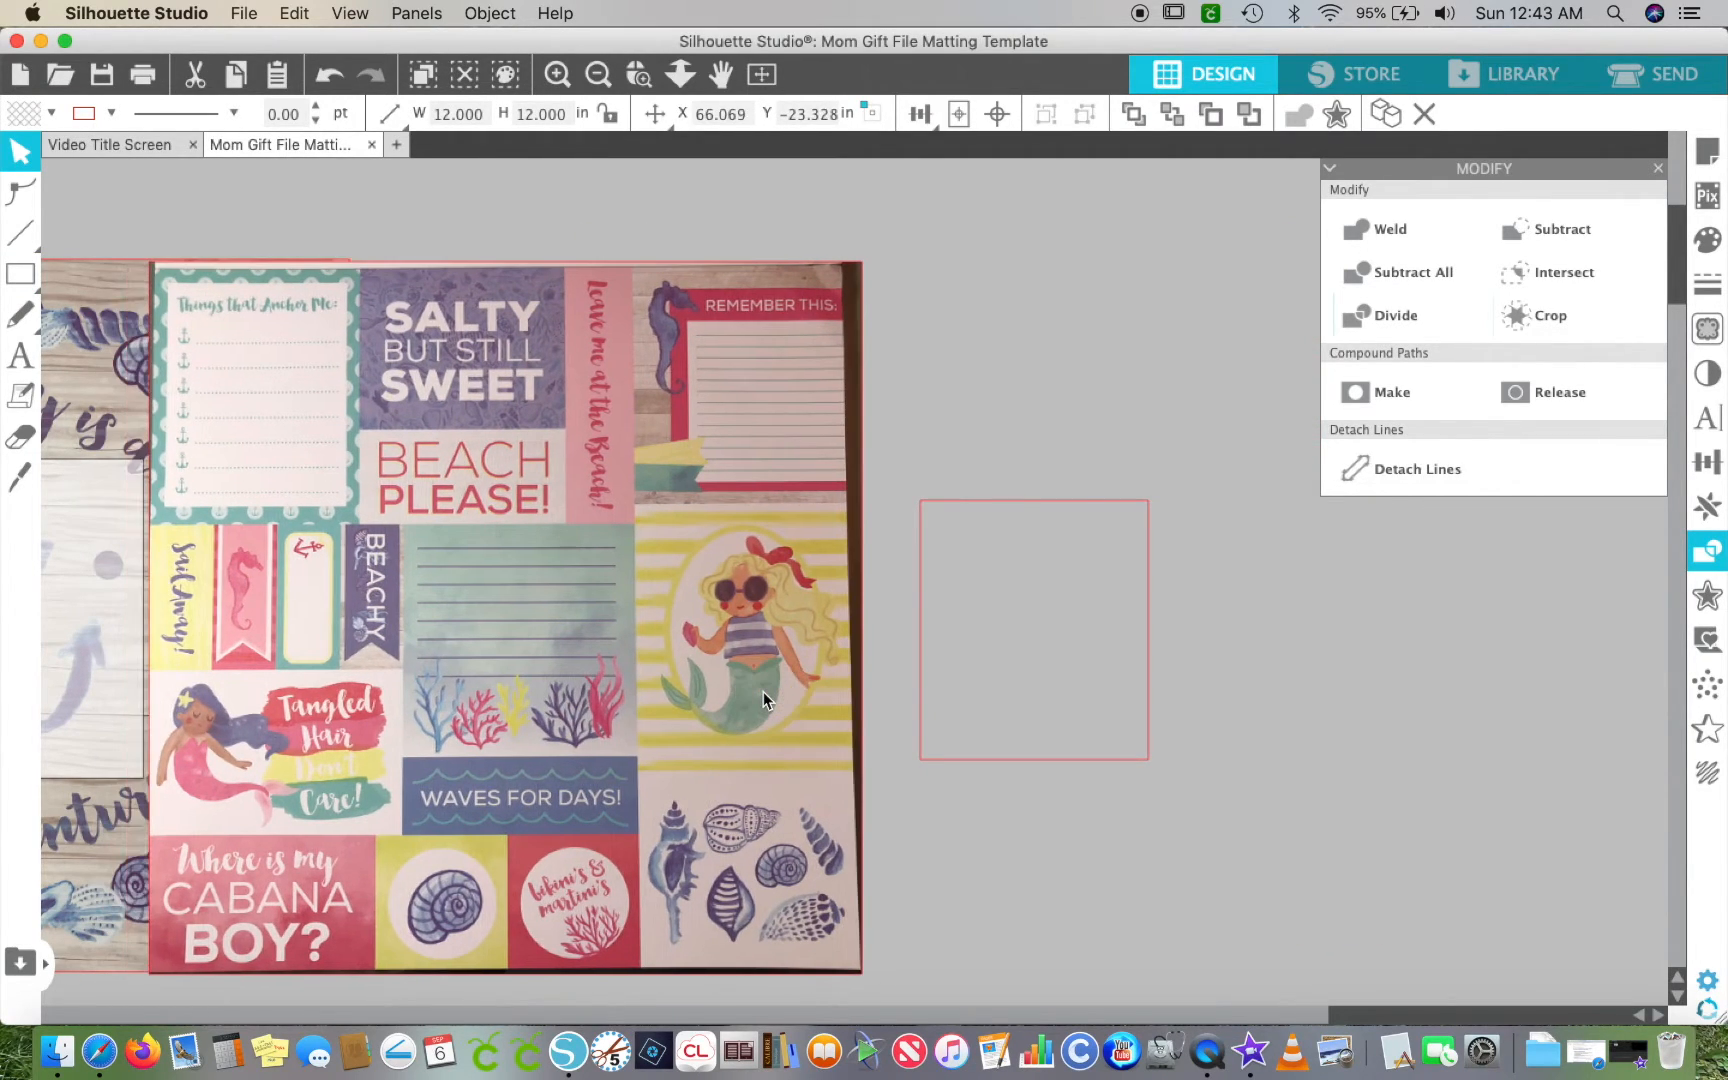
key("super+z")
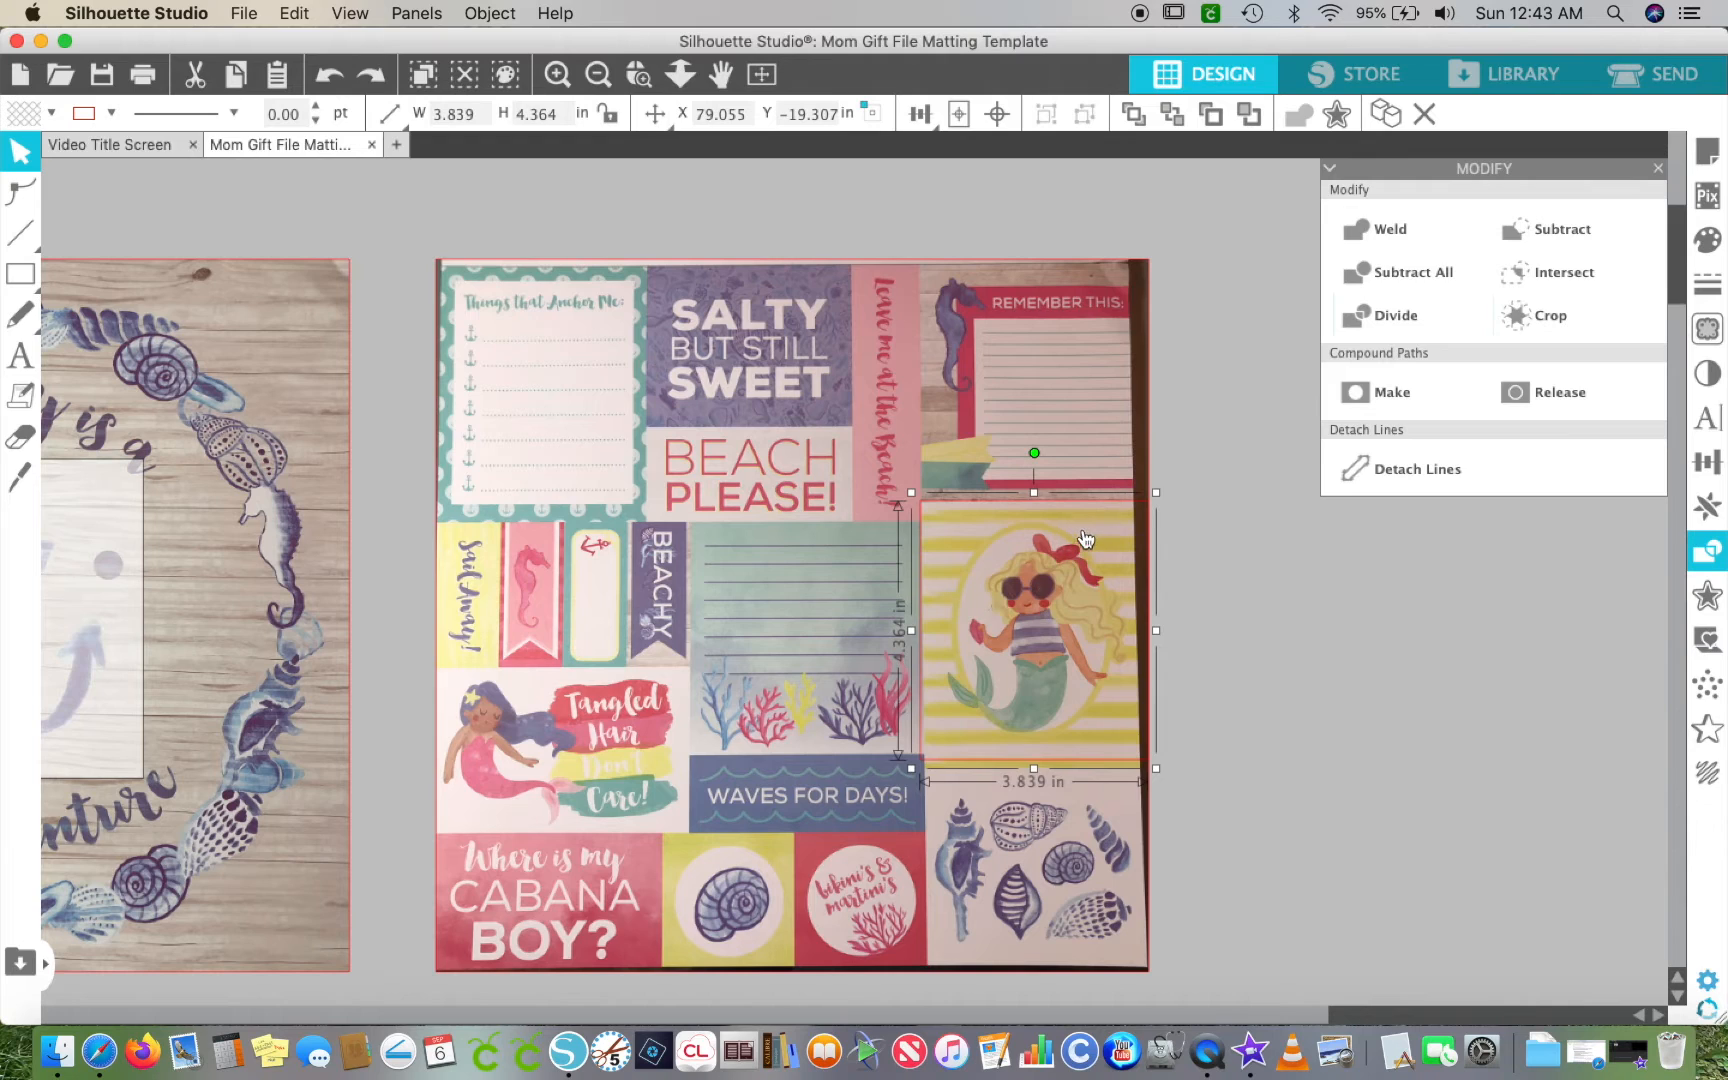
left_click(556, 73)
scroll(724, 613, "down", 5)
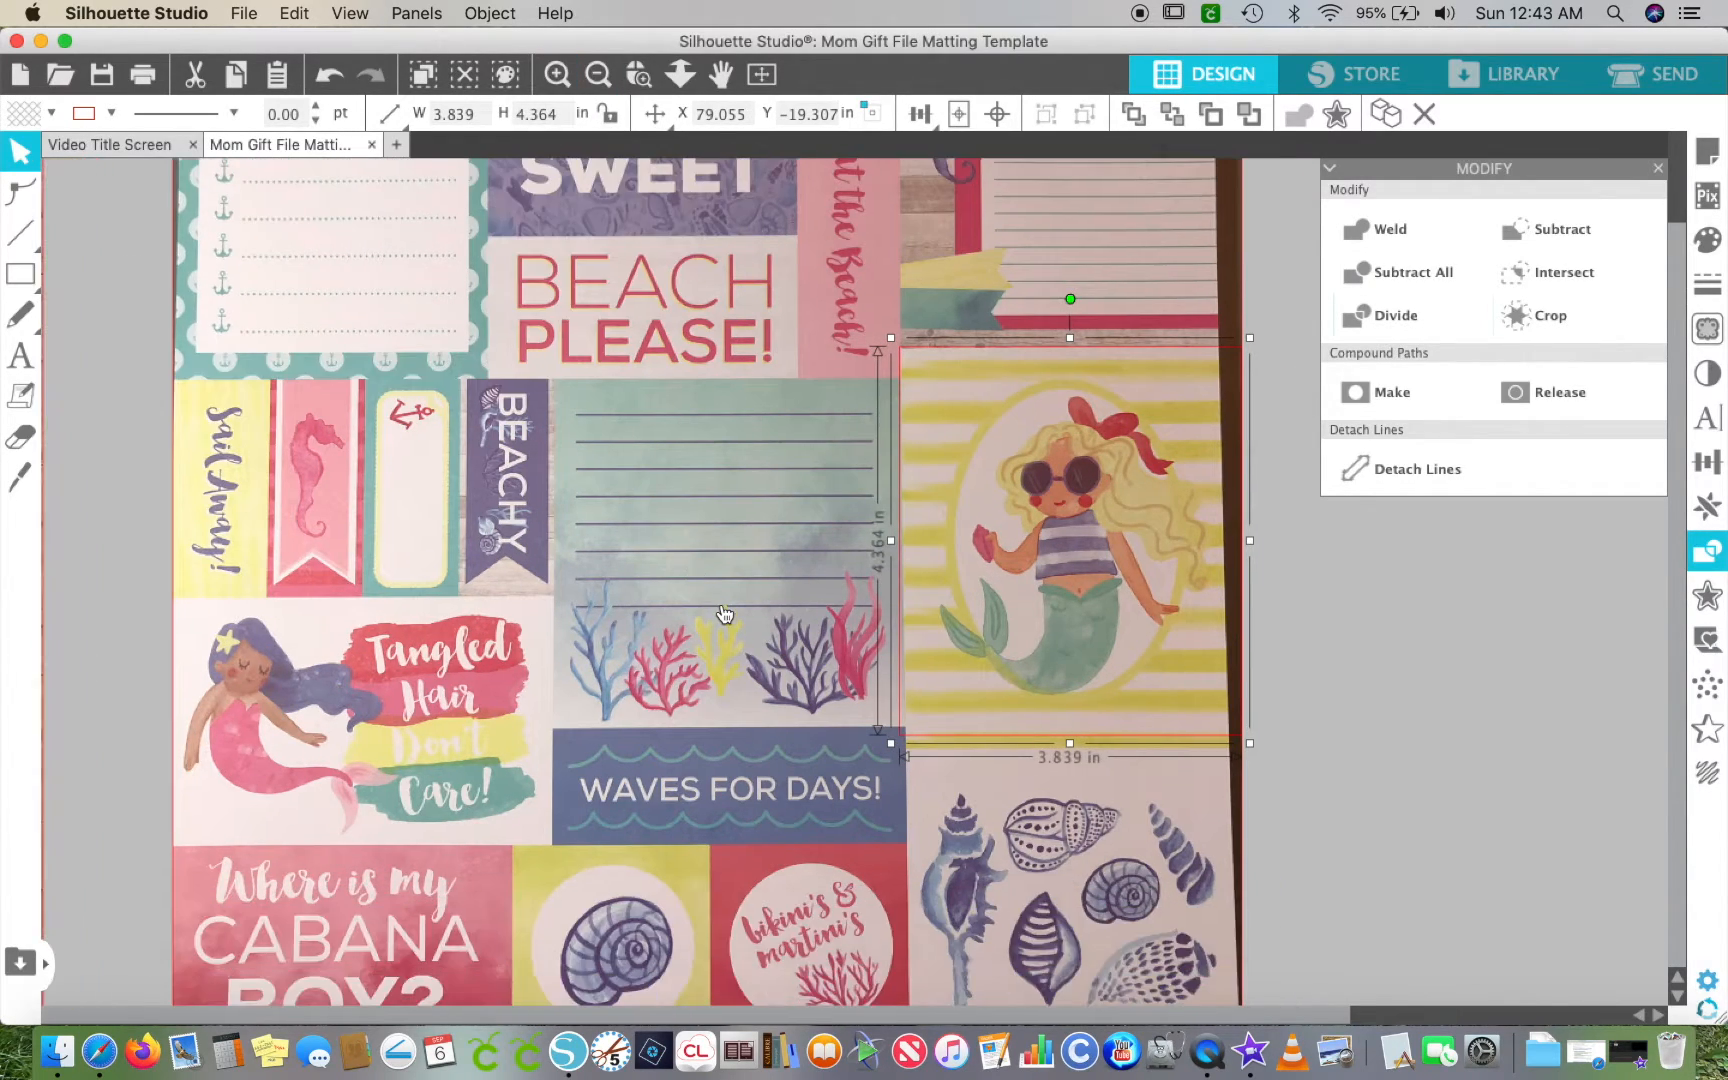
- Resize the rectangle over the yellow-striped mermaid panel to 3.75 in wide and 4 in high
scroll(724, 613, "down", 2)
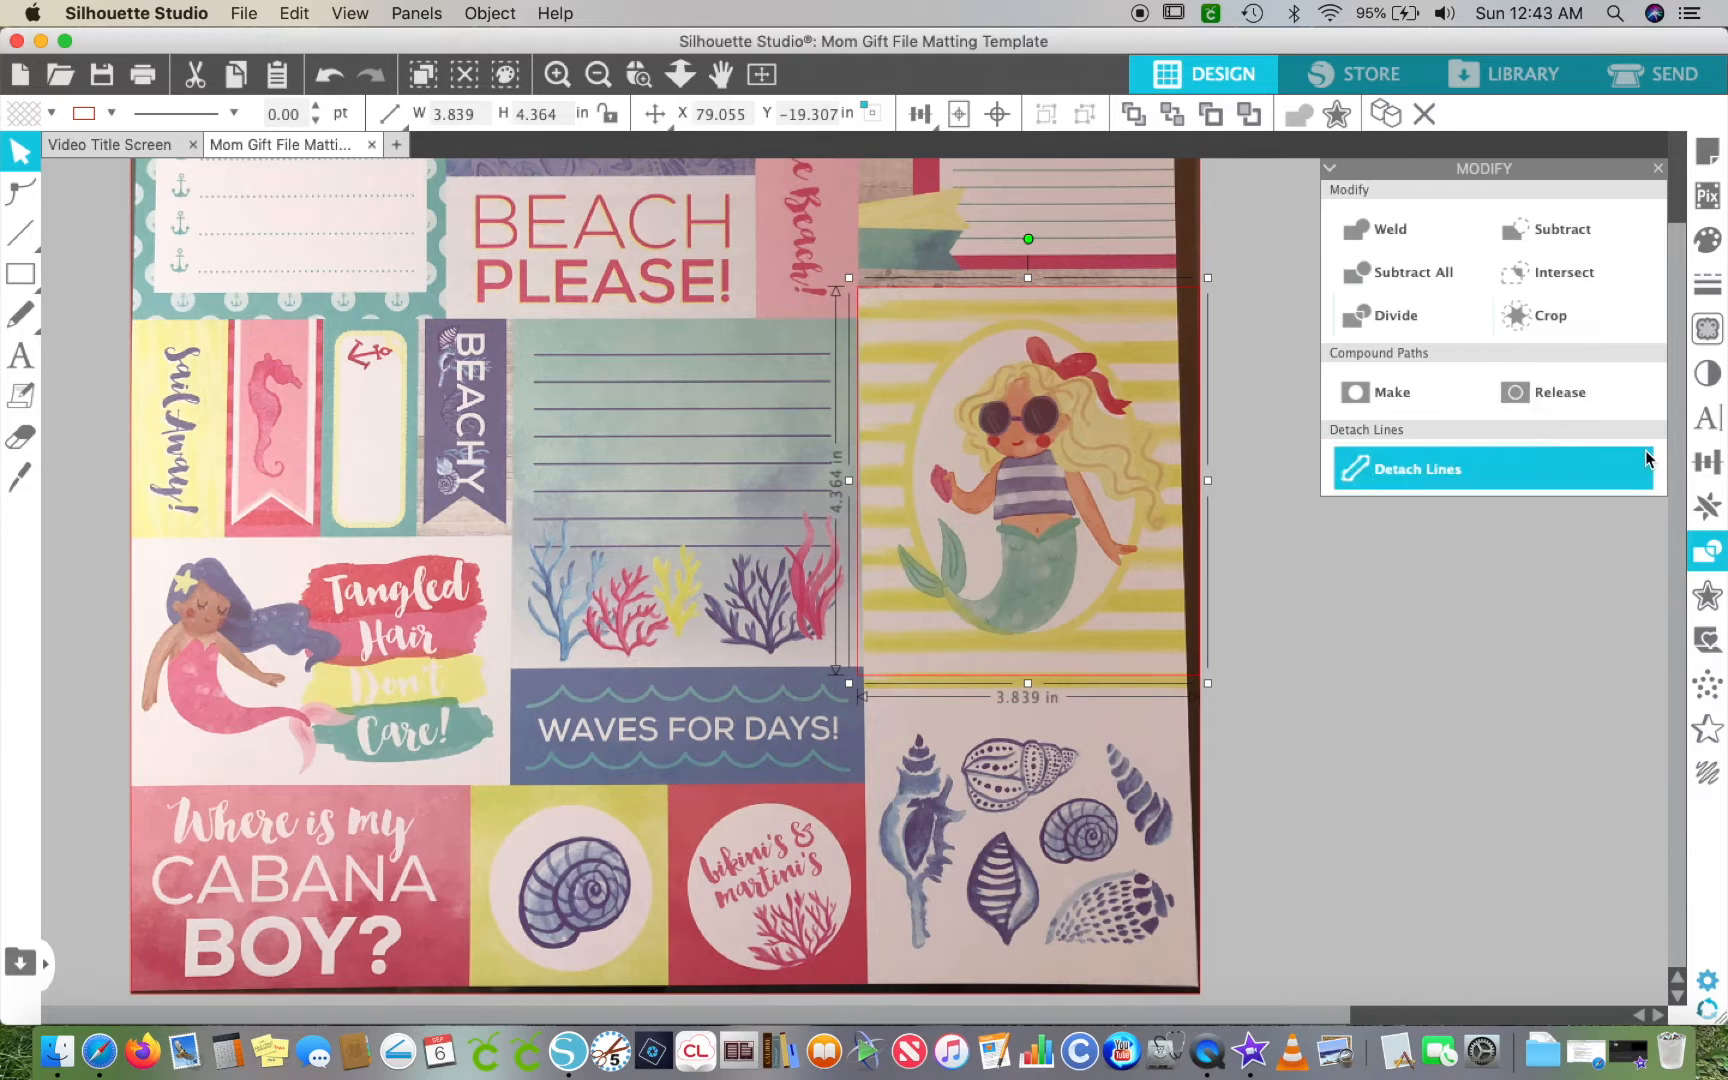
left_click(1705, 465)
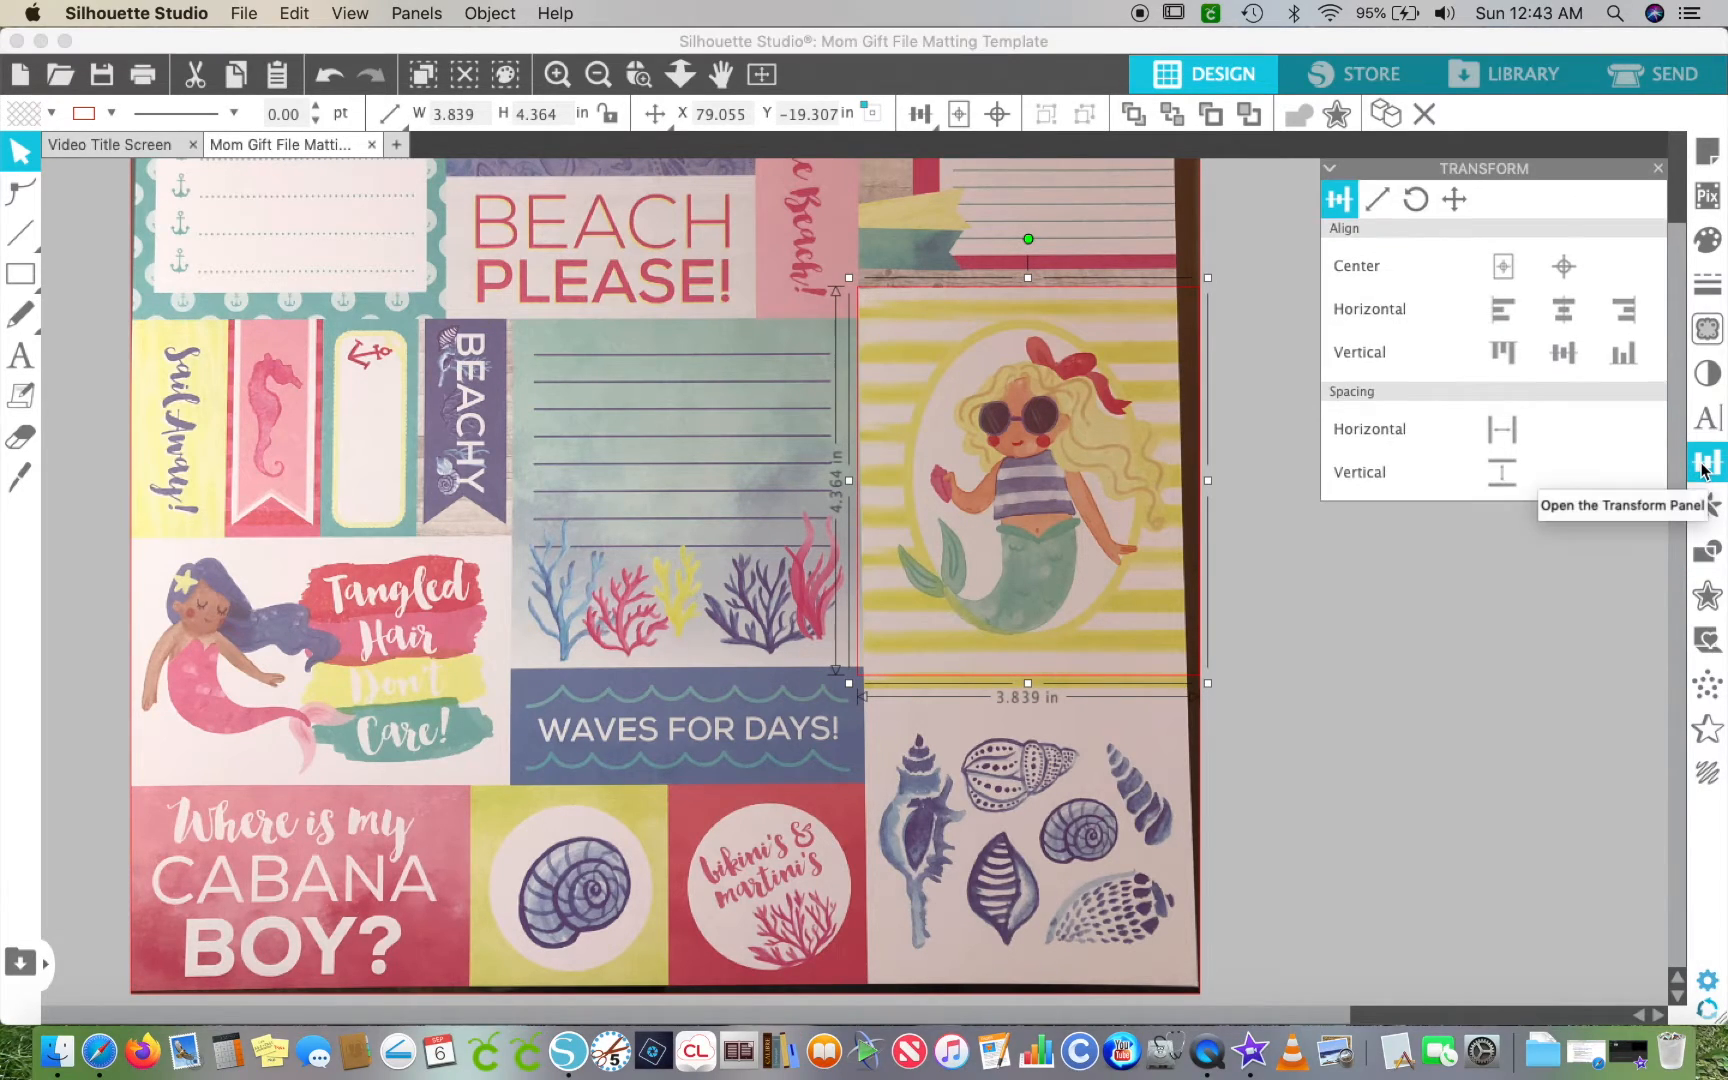
left_click(1385, 201)
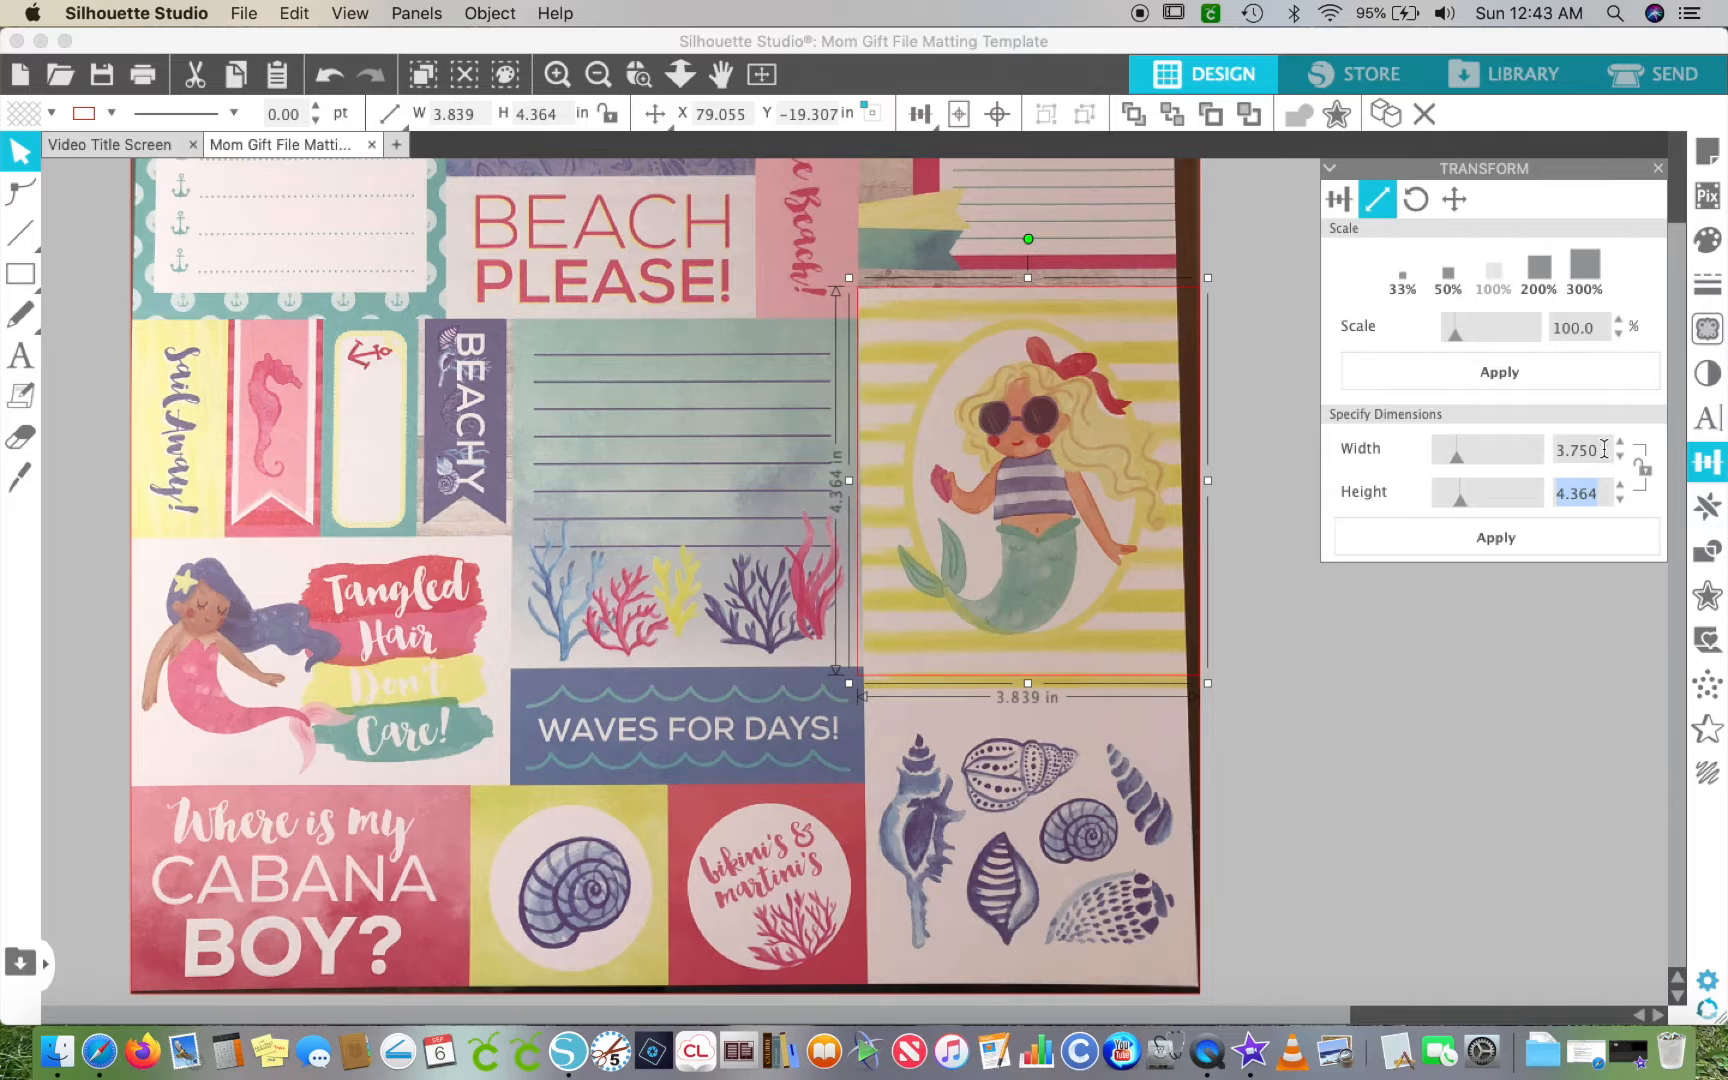
type("4")
left_click(1557, 535)
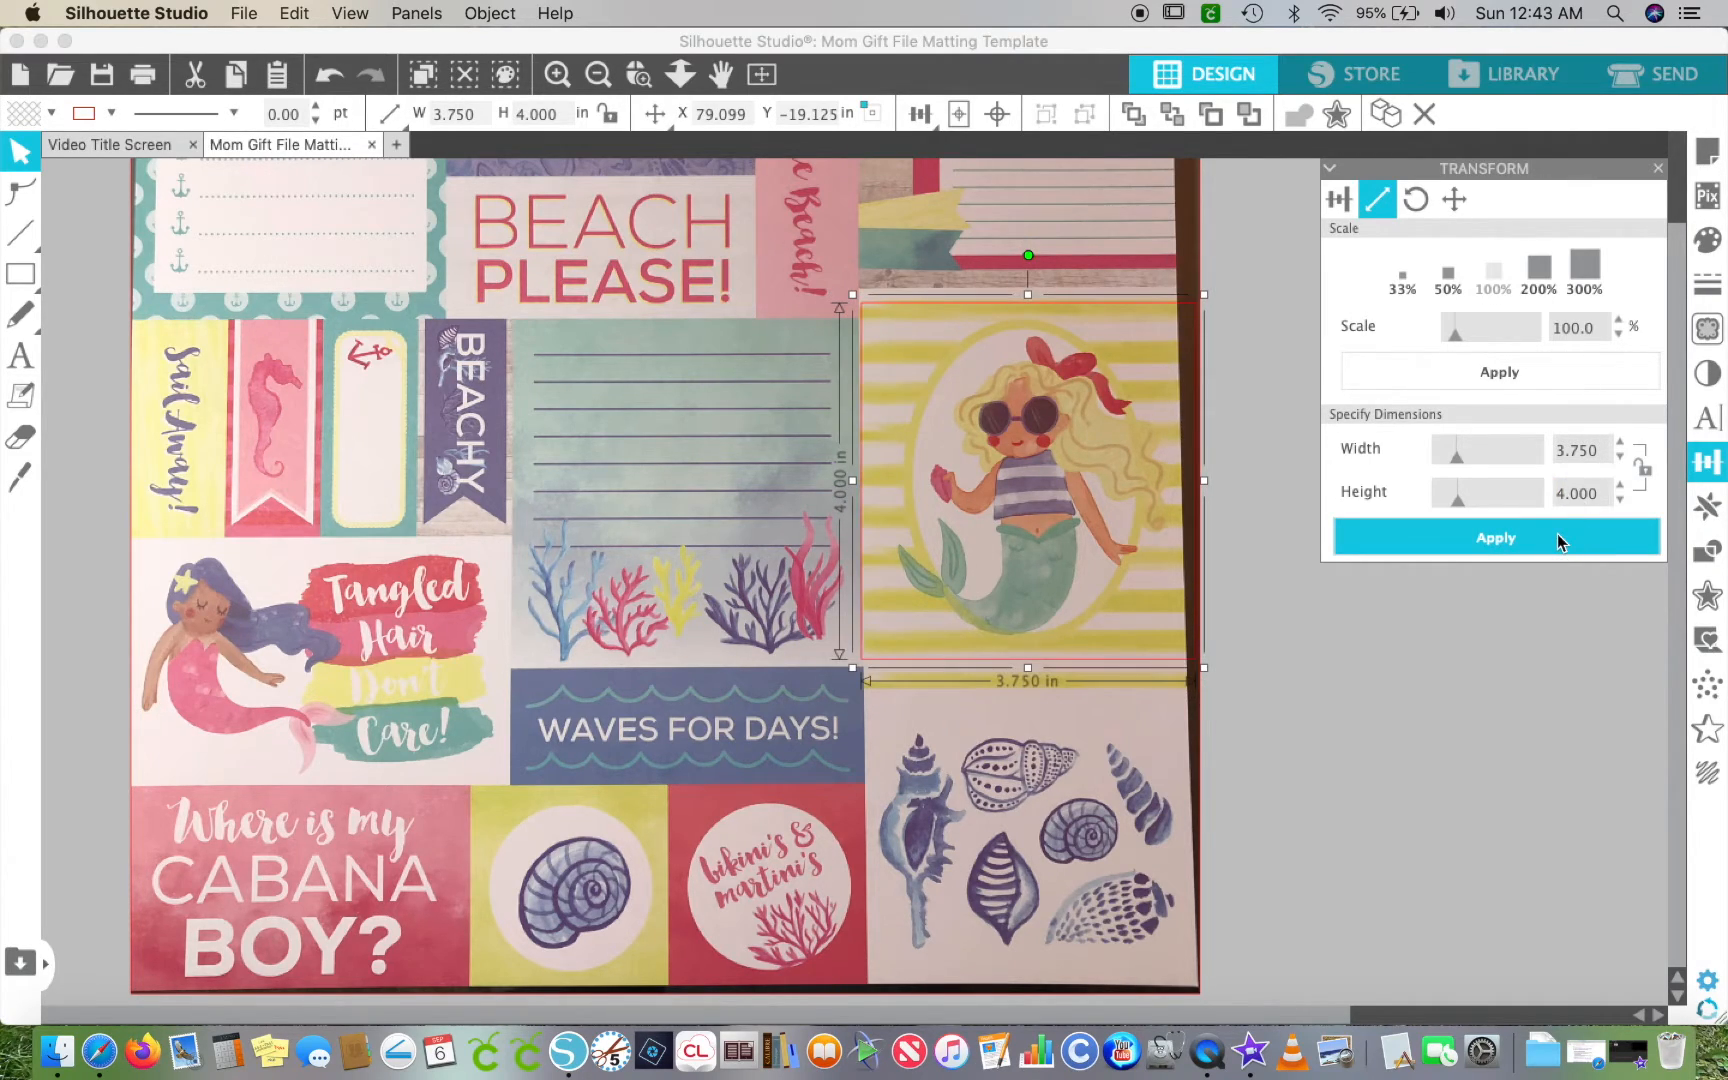
- Fill the mermaid panel's rectangle with white at 45% transparency and nudge it slightly down over the panel
left_click(1709, 246)
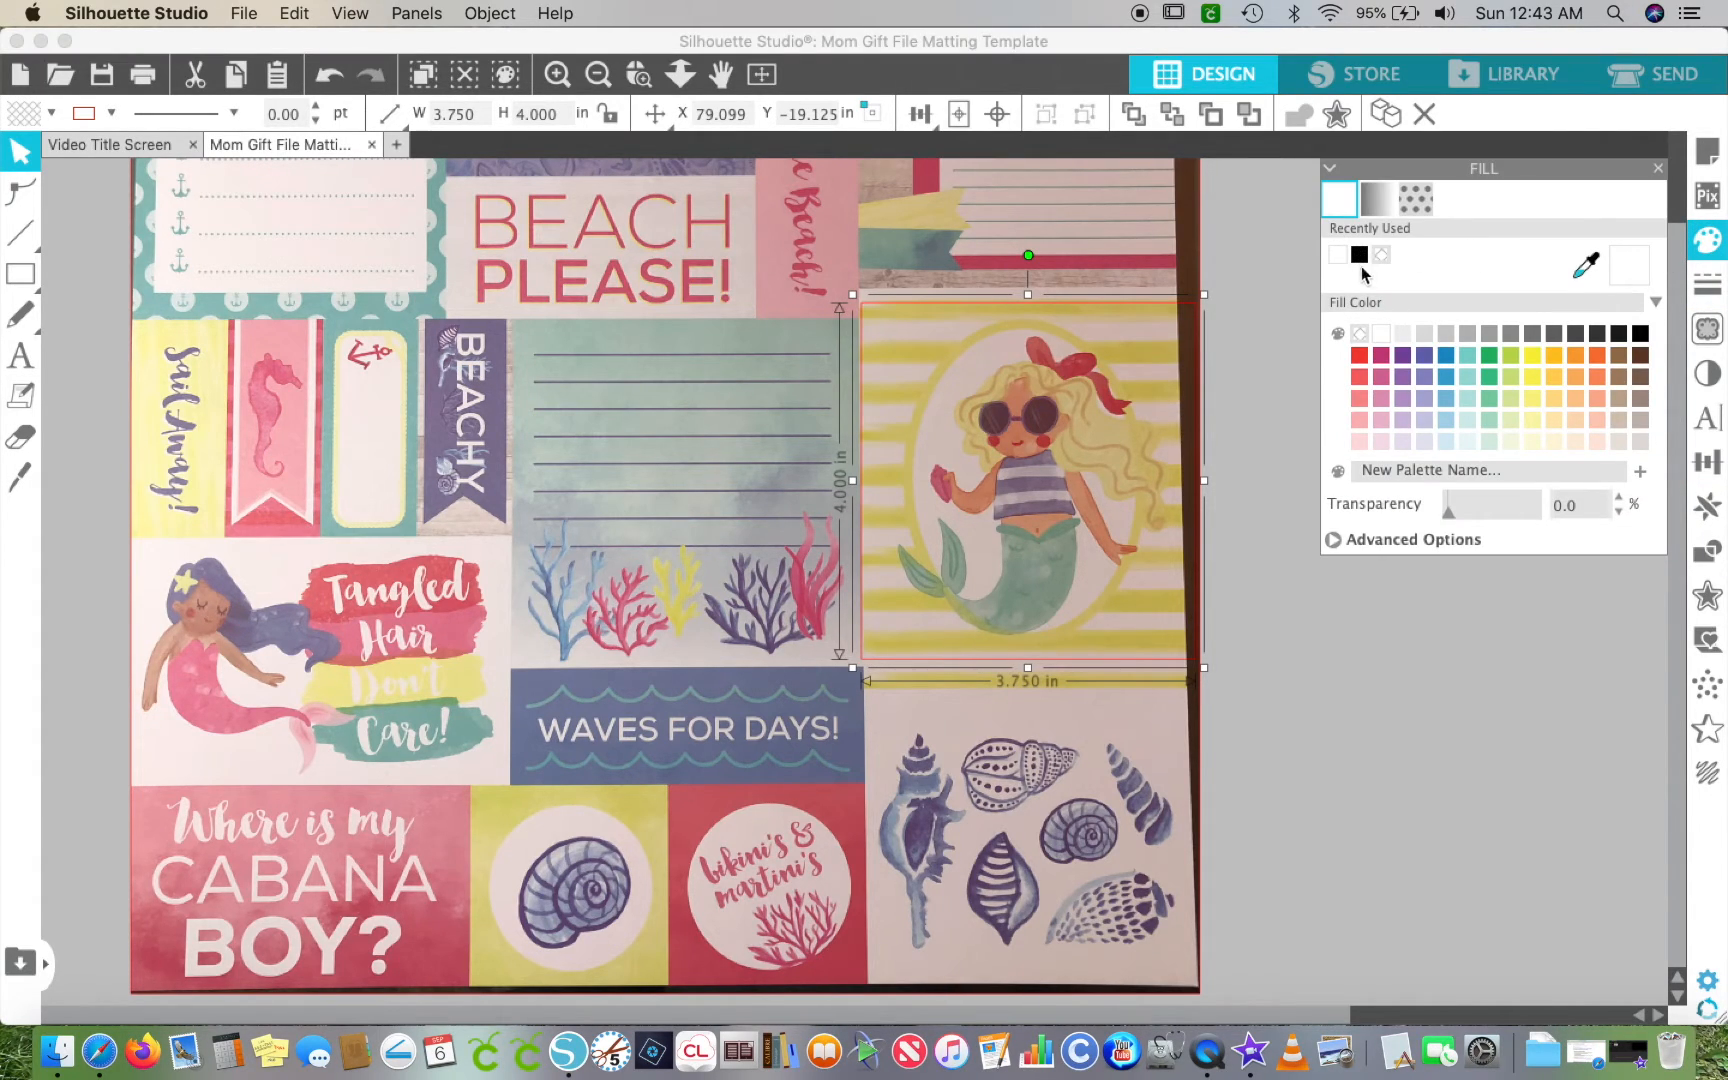
left_click(1383, 331)
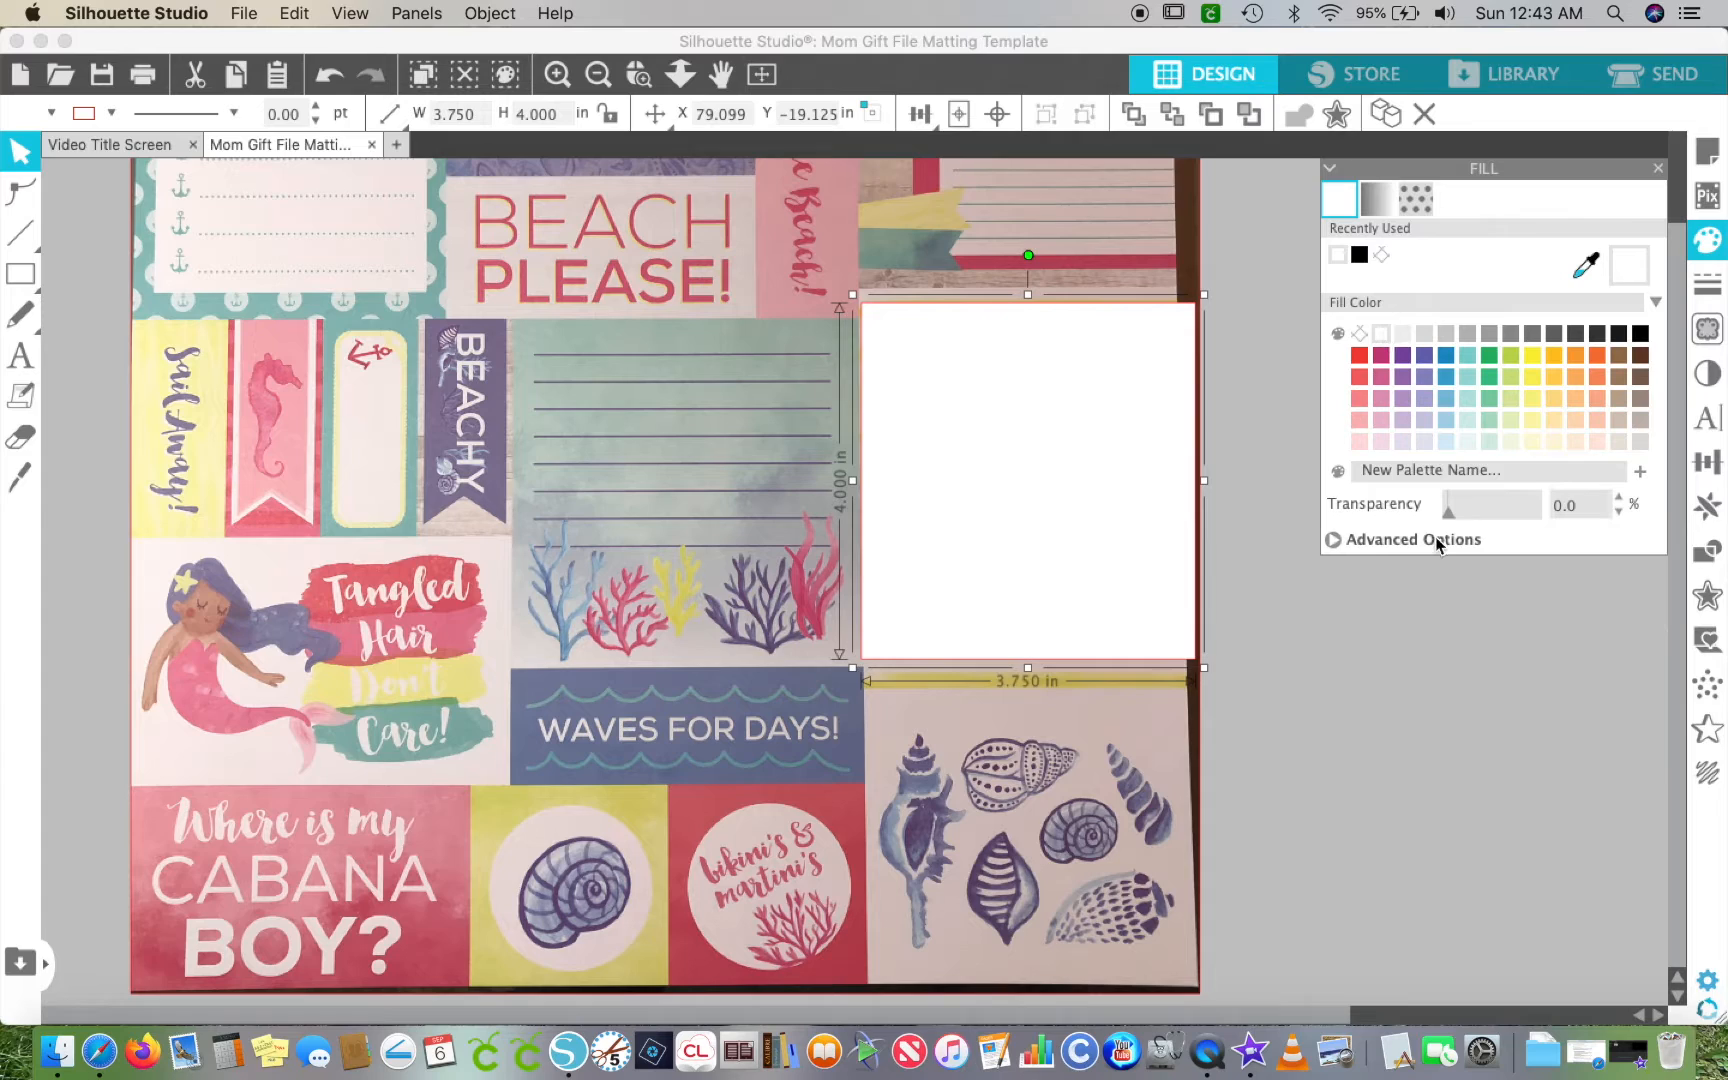
left_click_drag(1444, 518, 1490, 520)
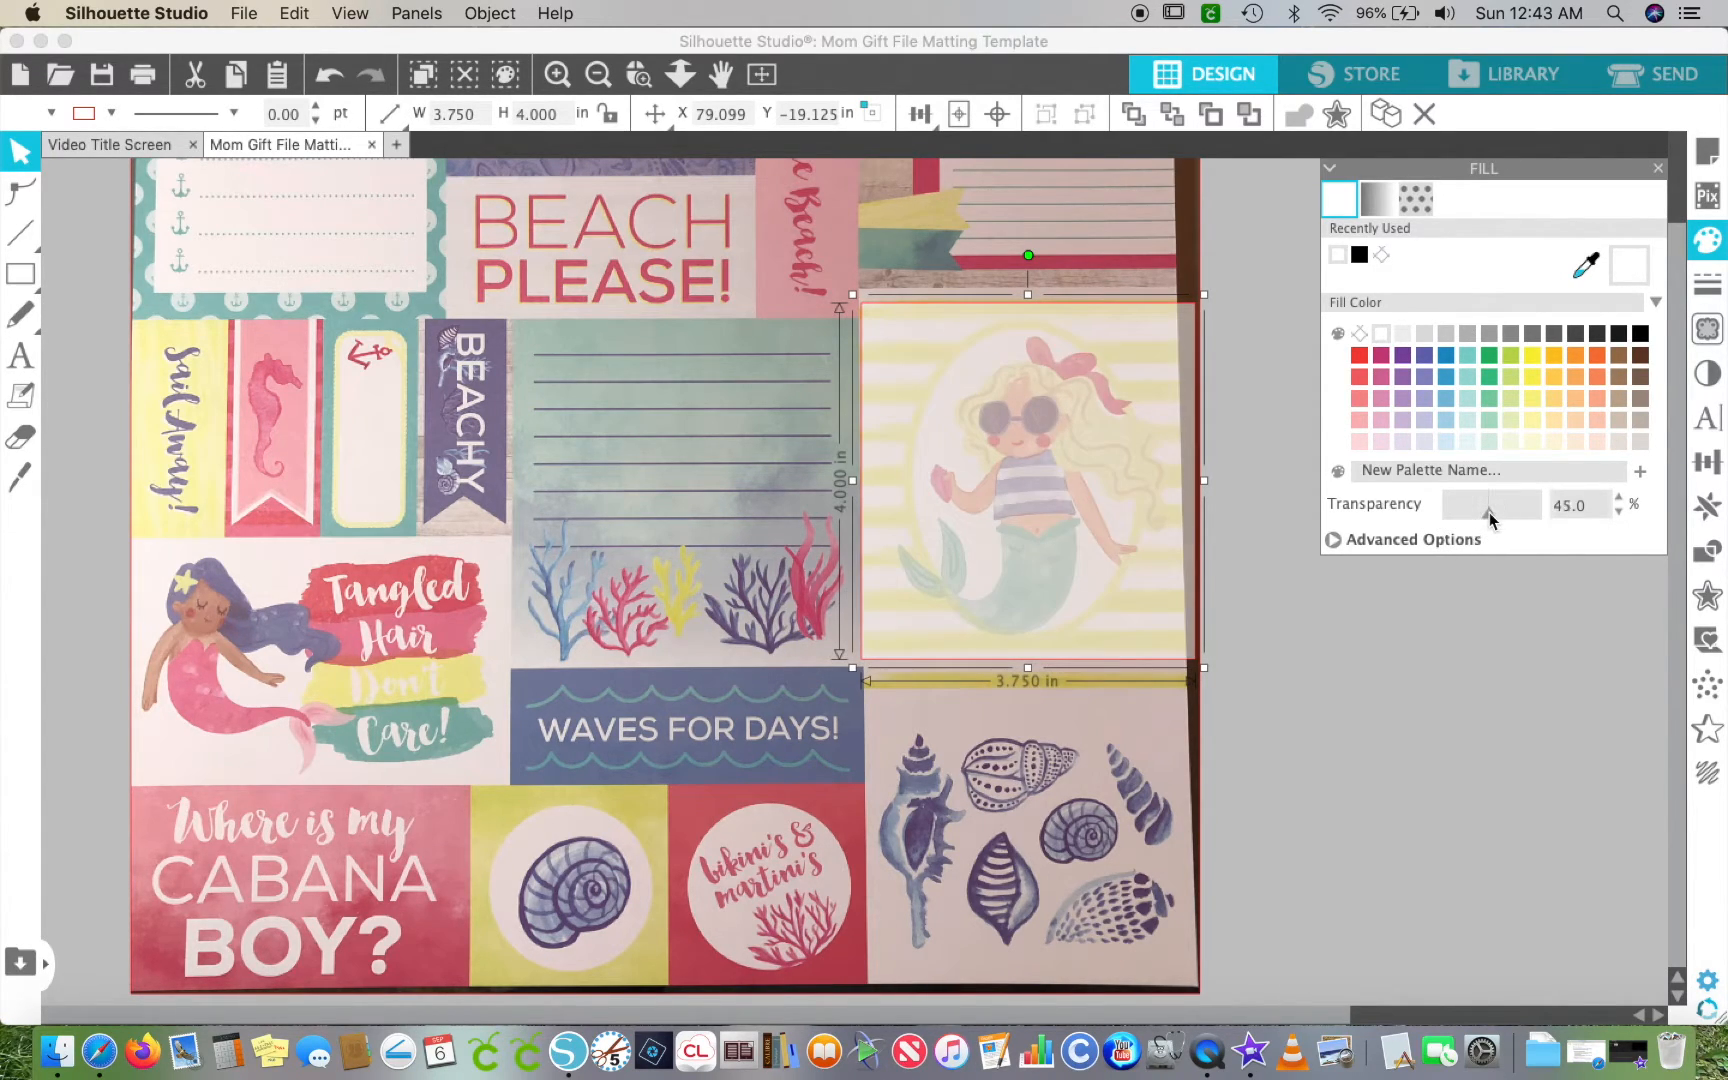
left_click_drag(1104, 483, 1105, 487)
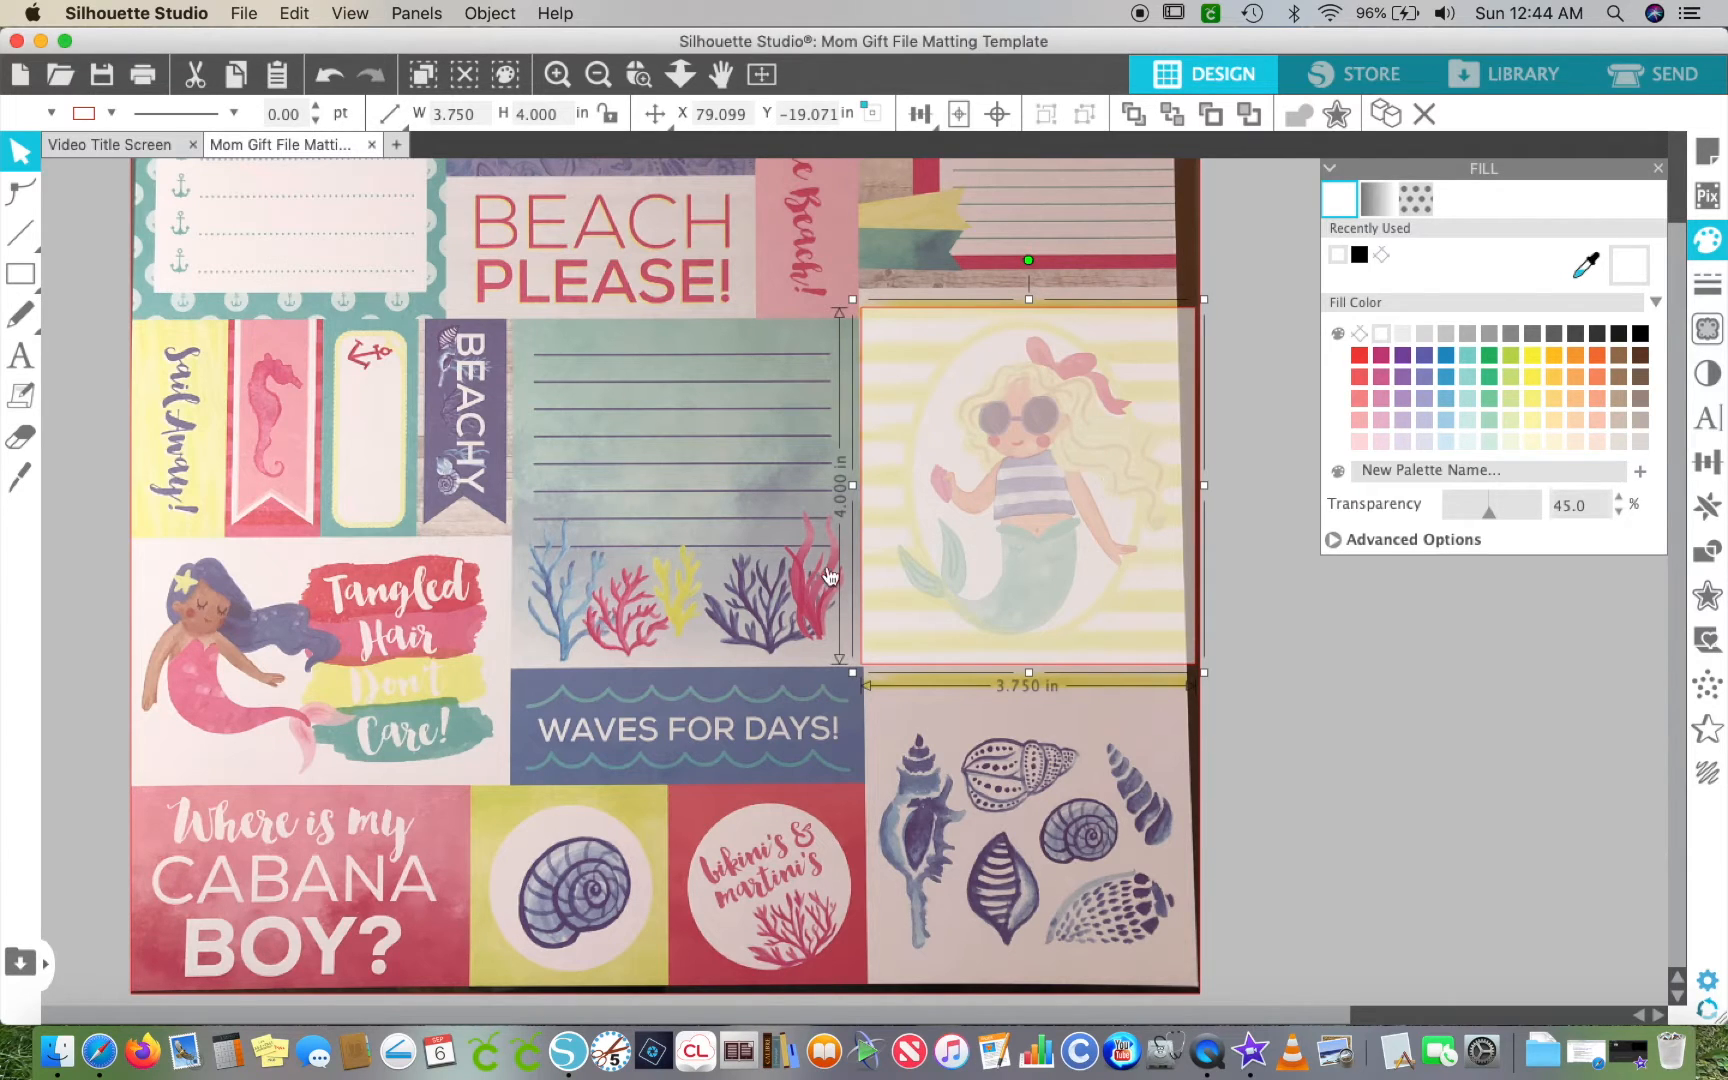
- Examine the seahorse banner and its neighbouring tags on the sticker sheet up close
scroll(289, 343, "left", 4)
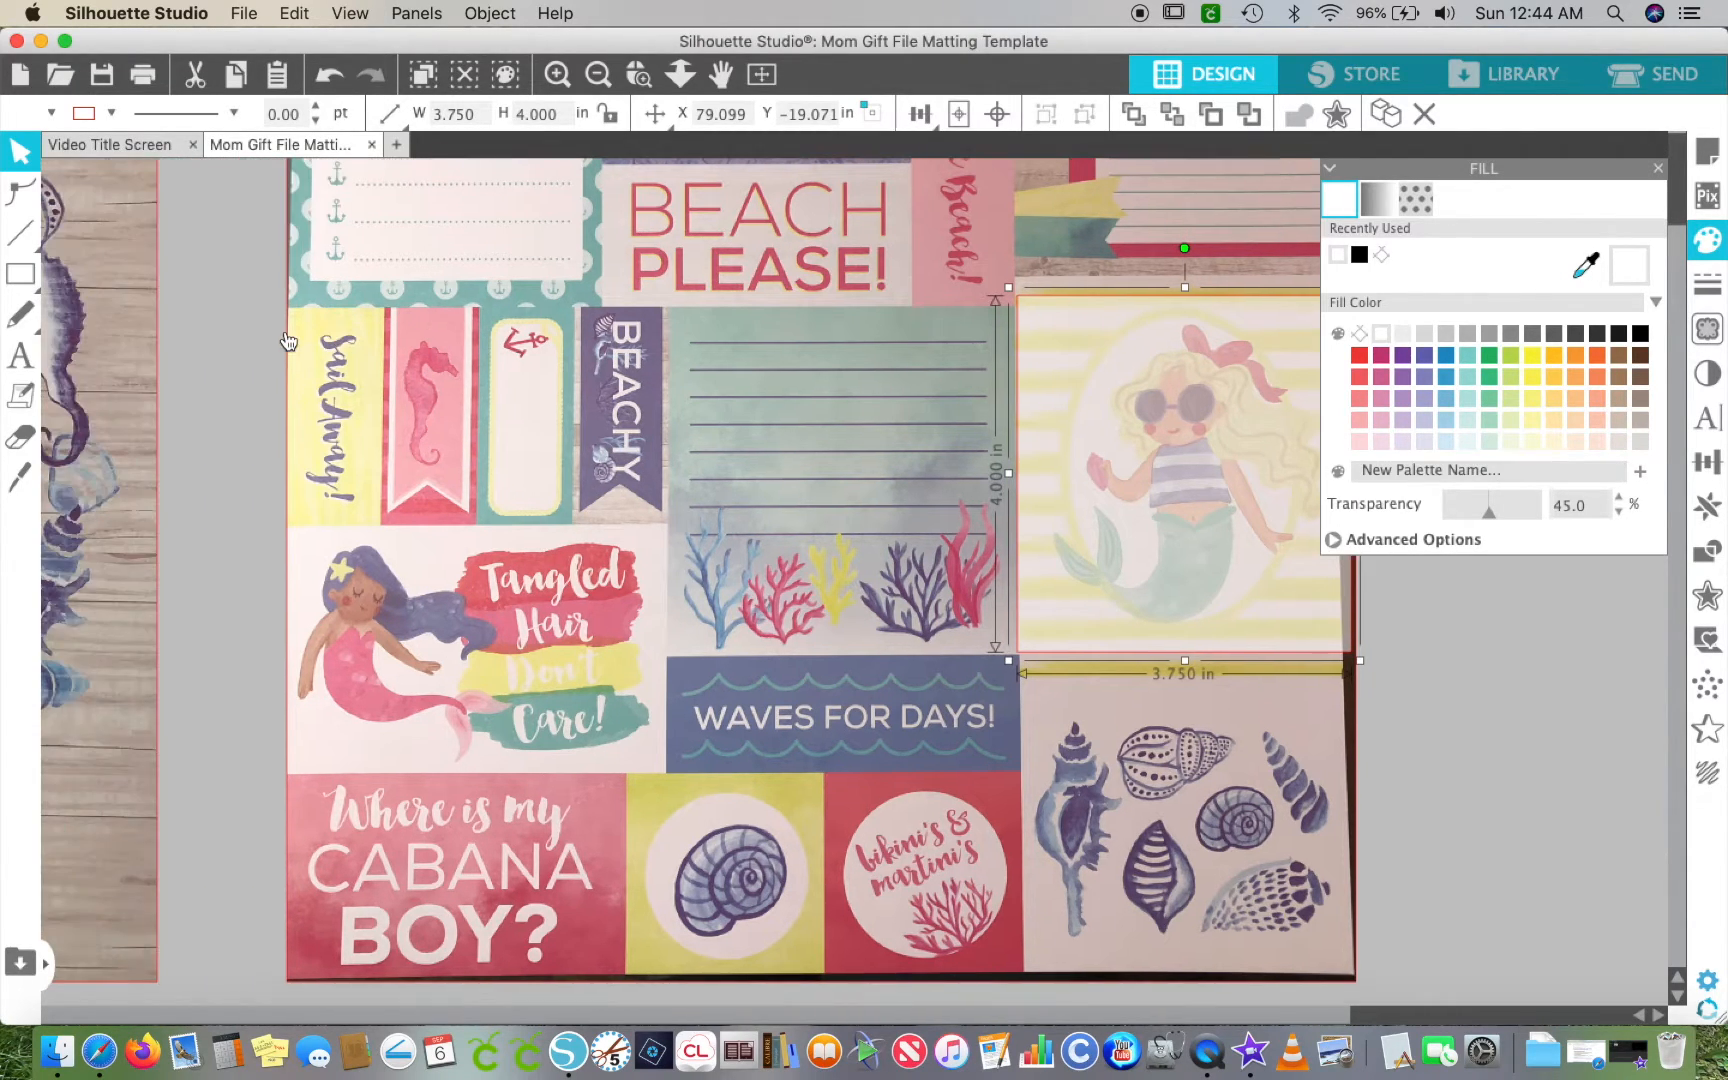
left_click(557, 75)
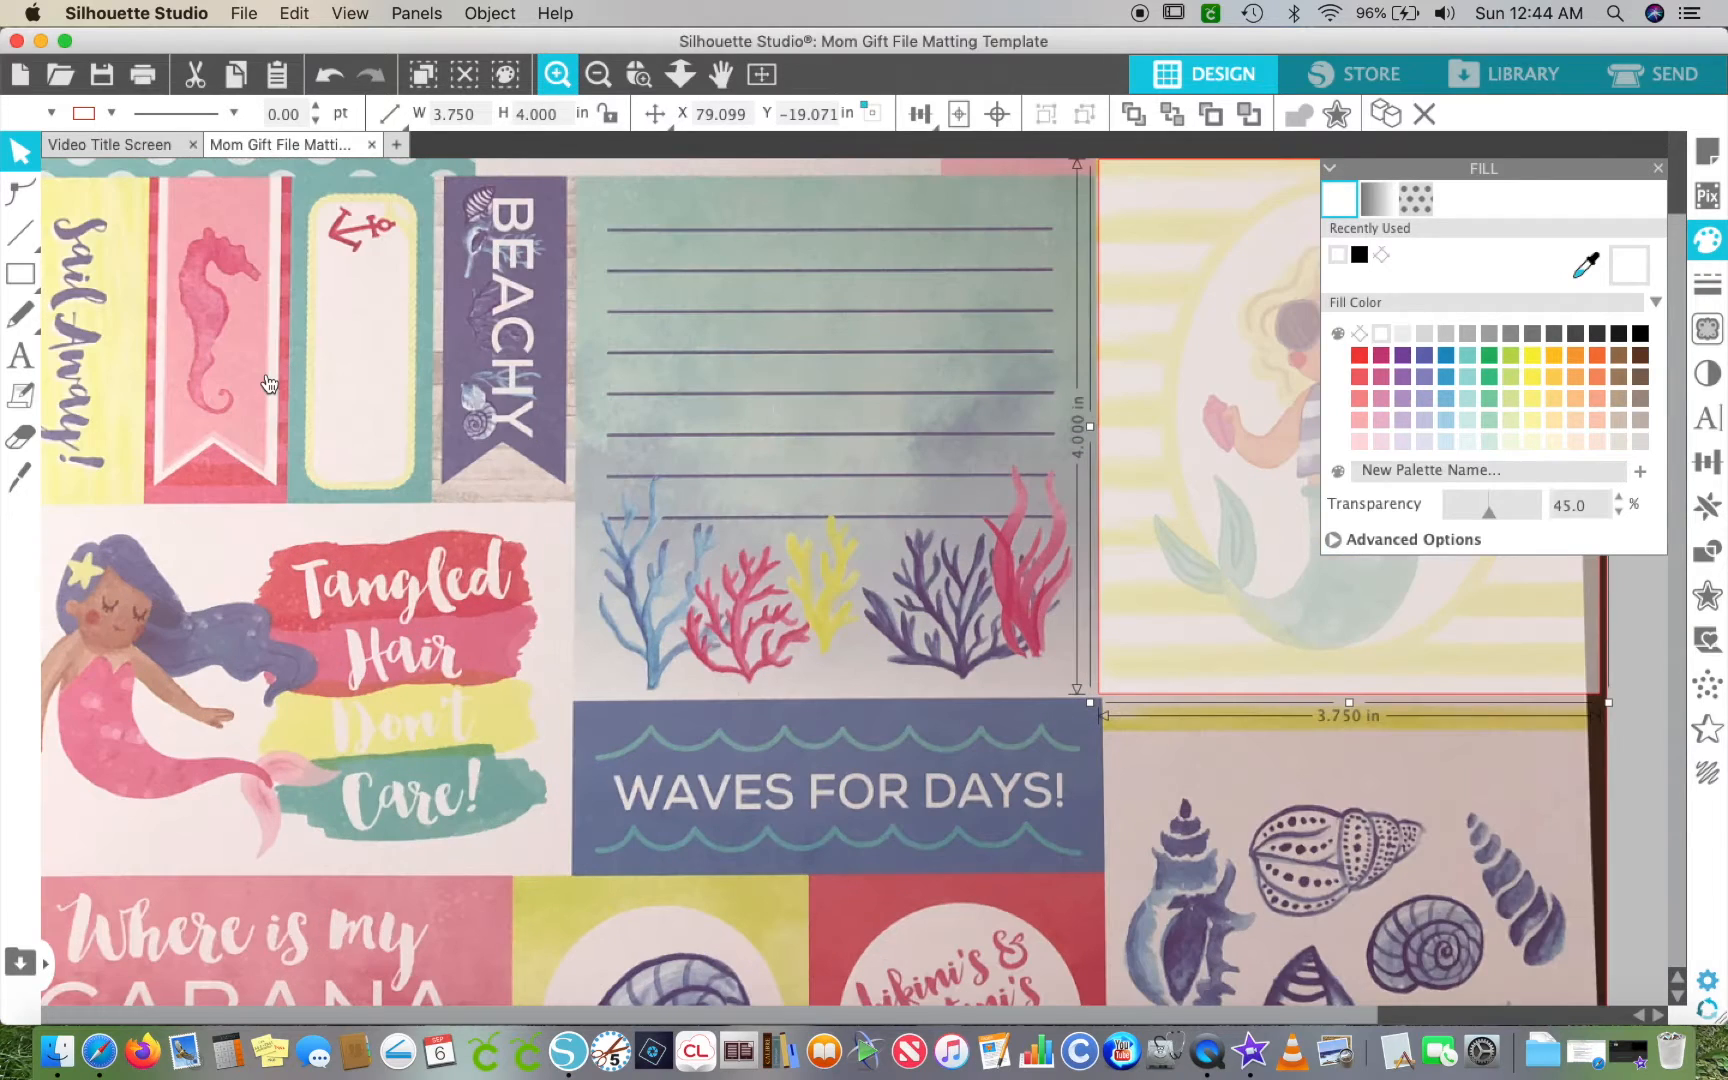
scroll(268, 383, "left", 3)
scroll(268, 383, "left", 3)
scroll(268, 383, "up", 1)
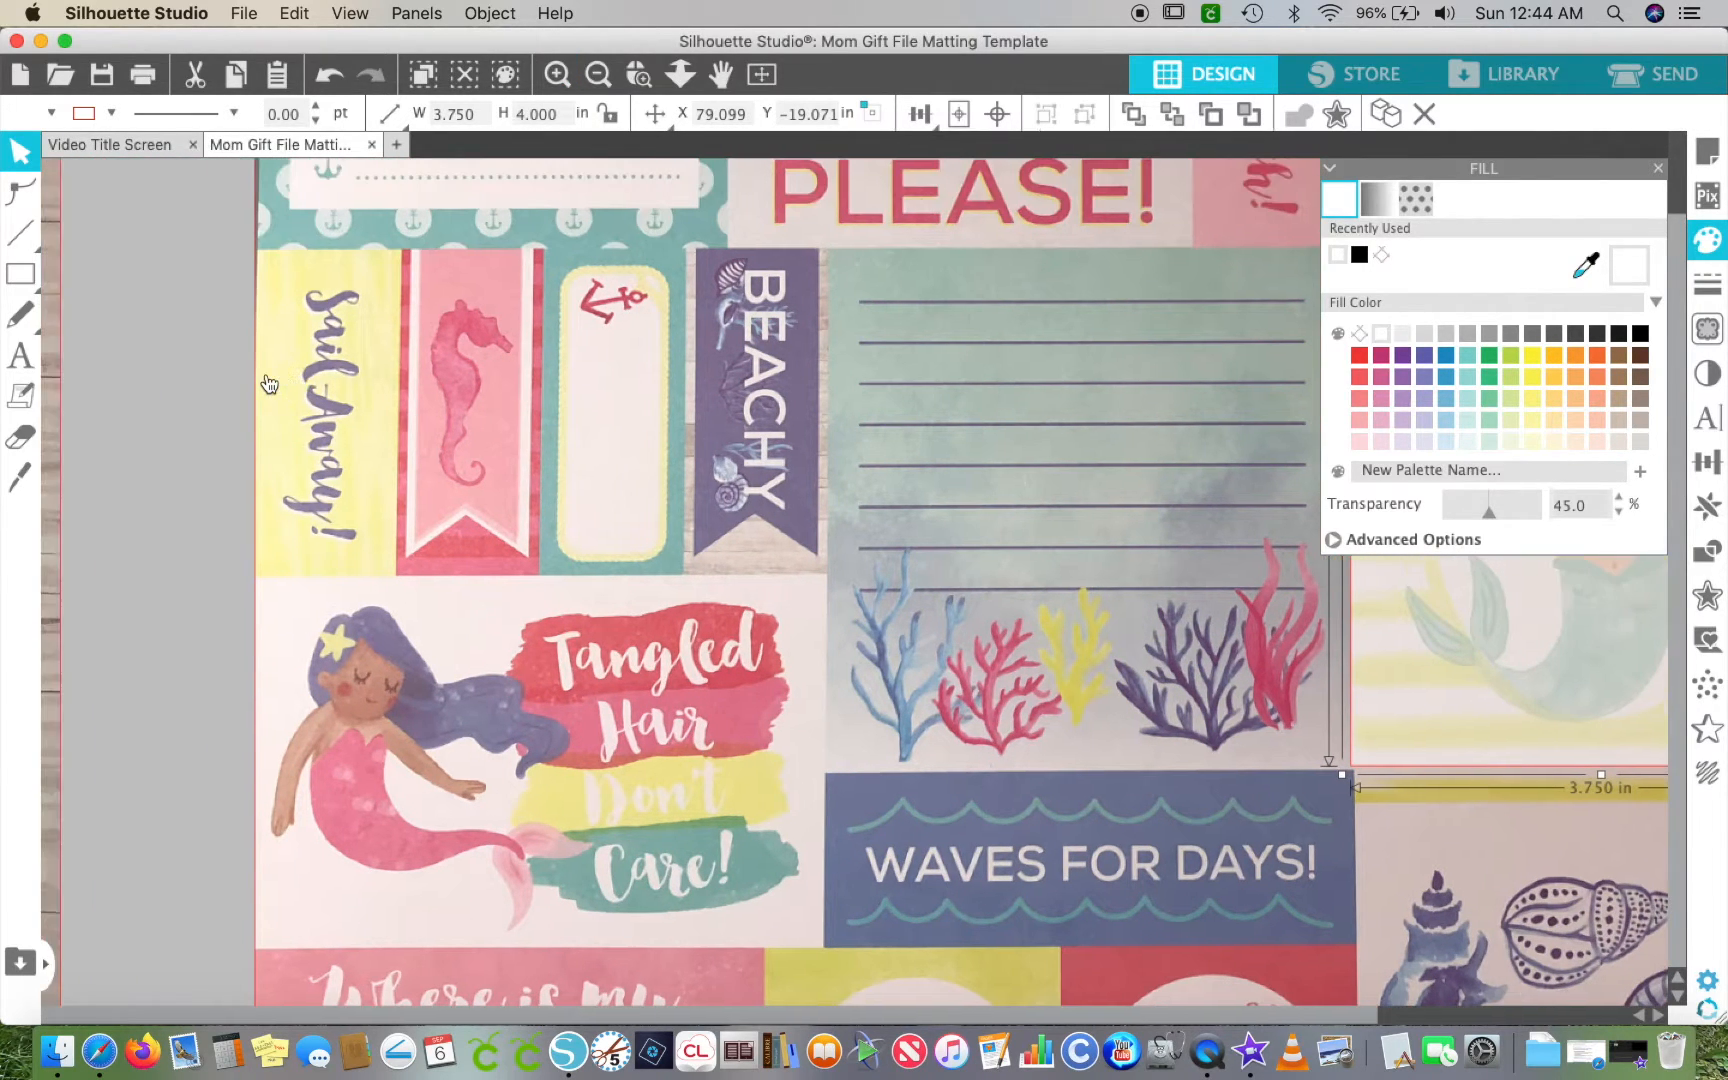
left_click(557, 75)
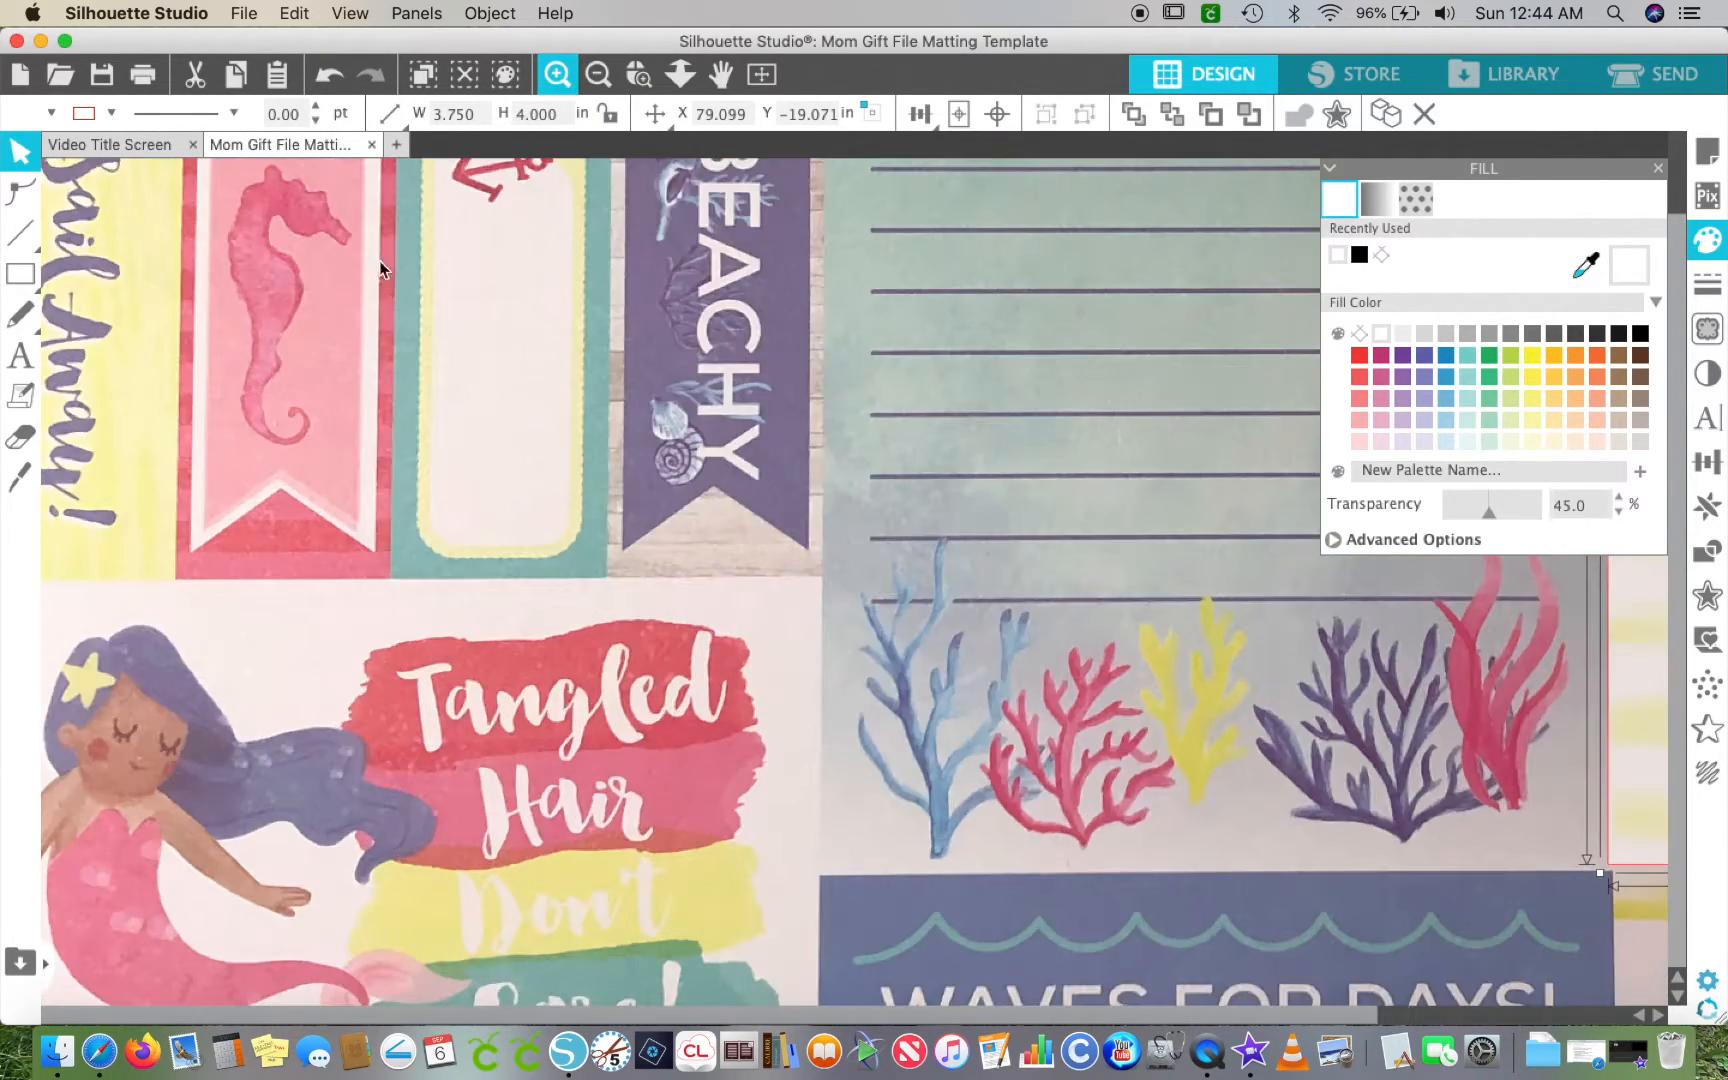
scroll(406, 234, "left", 3)
scroll(328, 314, "up", 2)
scroll(328, 314, "left", 2)
scroll(328, 314, "up", 1)
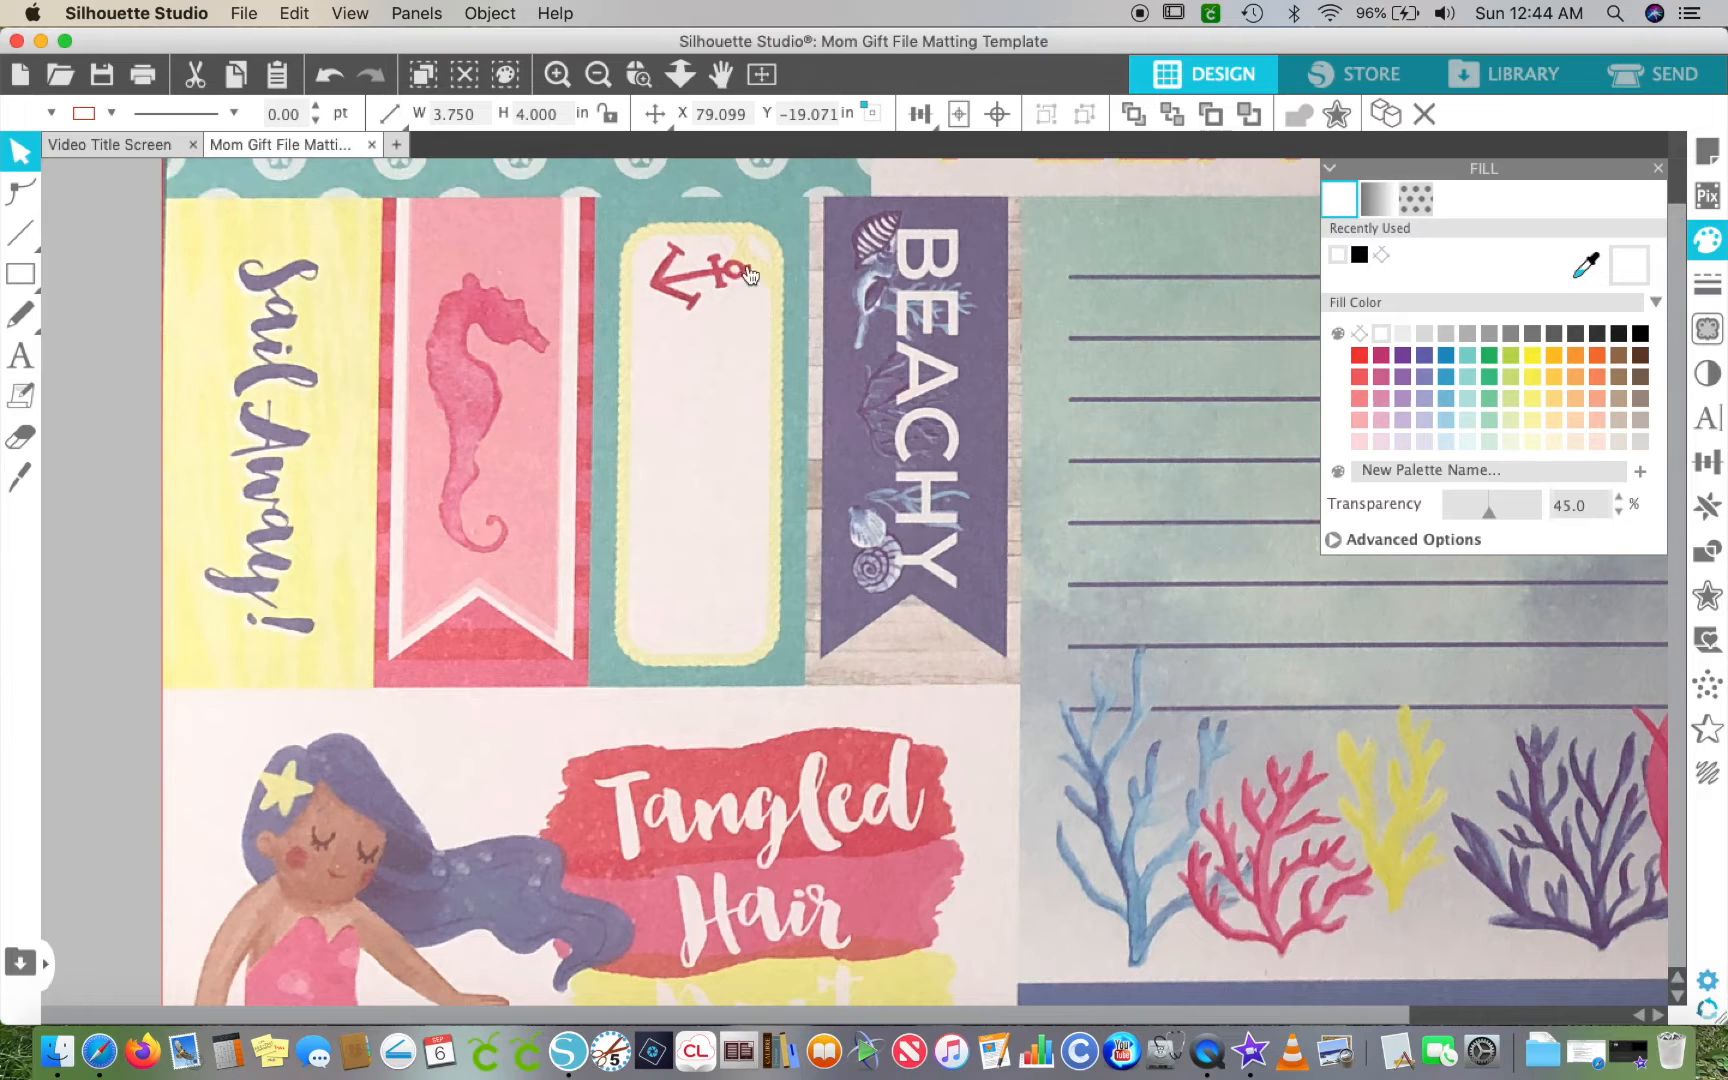
scroll(620, 352, "left", 5)
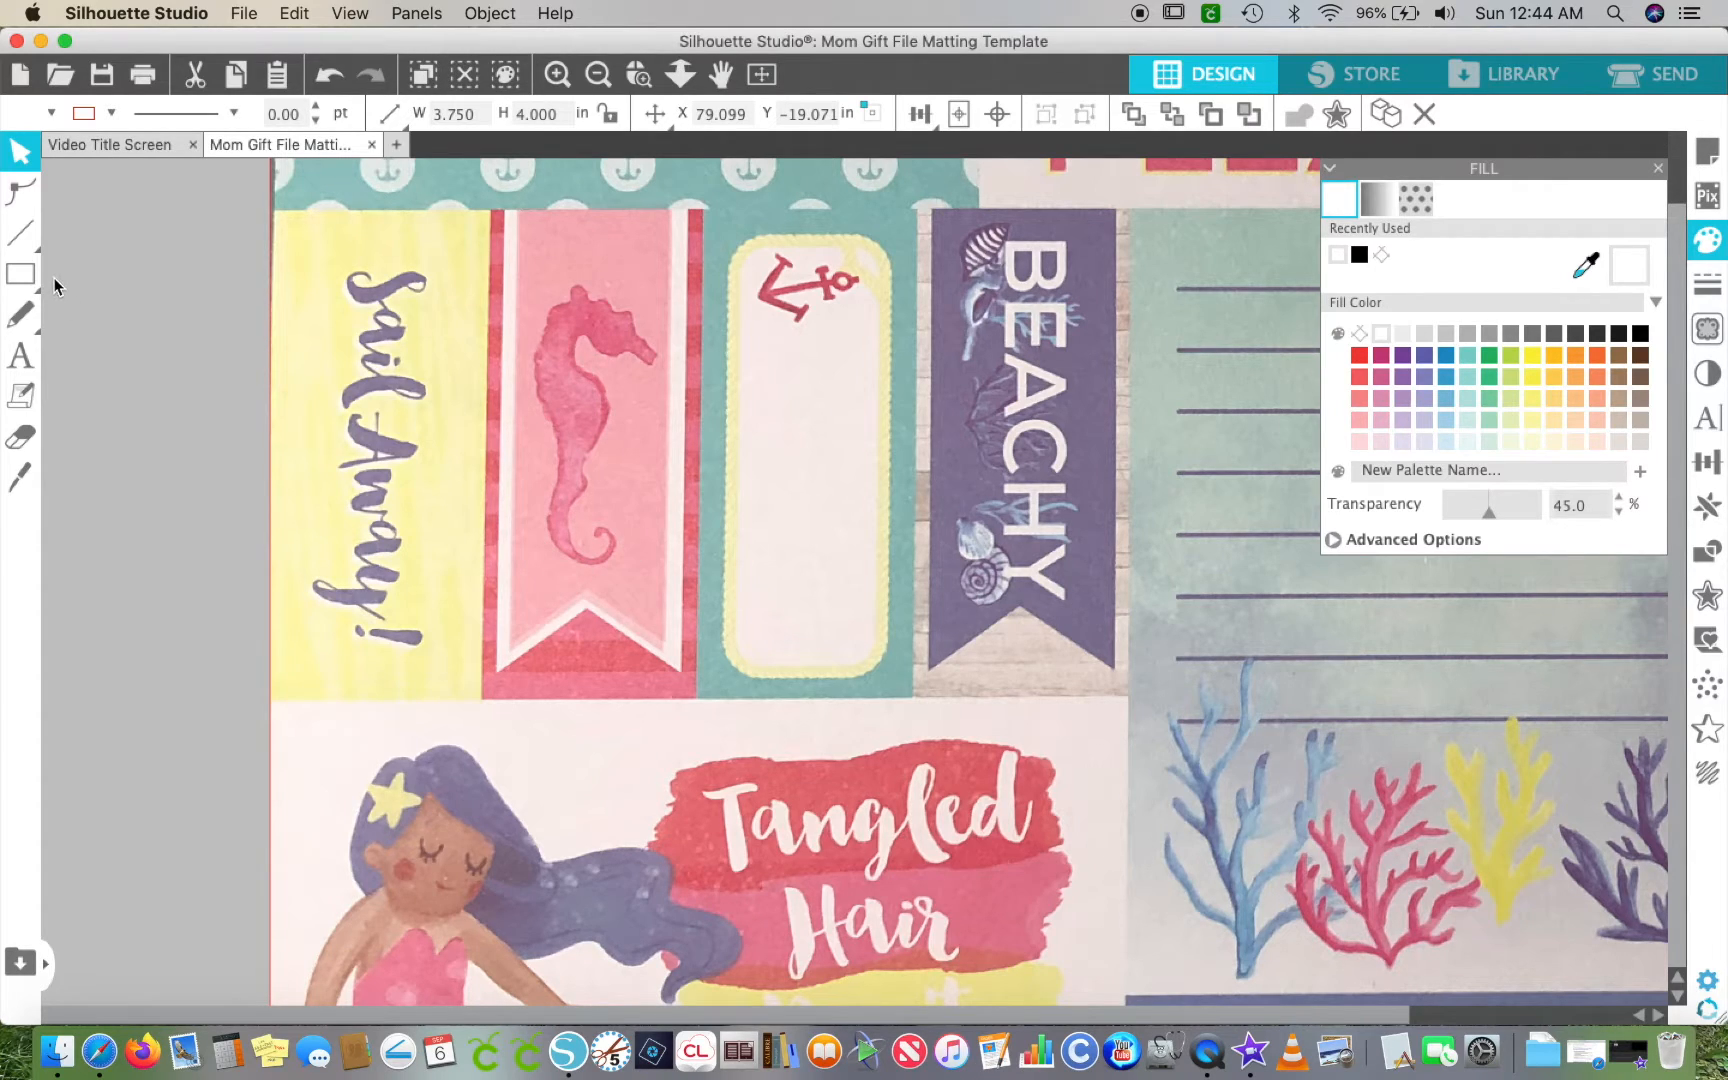
left_click(10, 242)
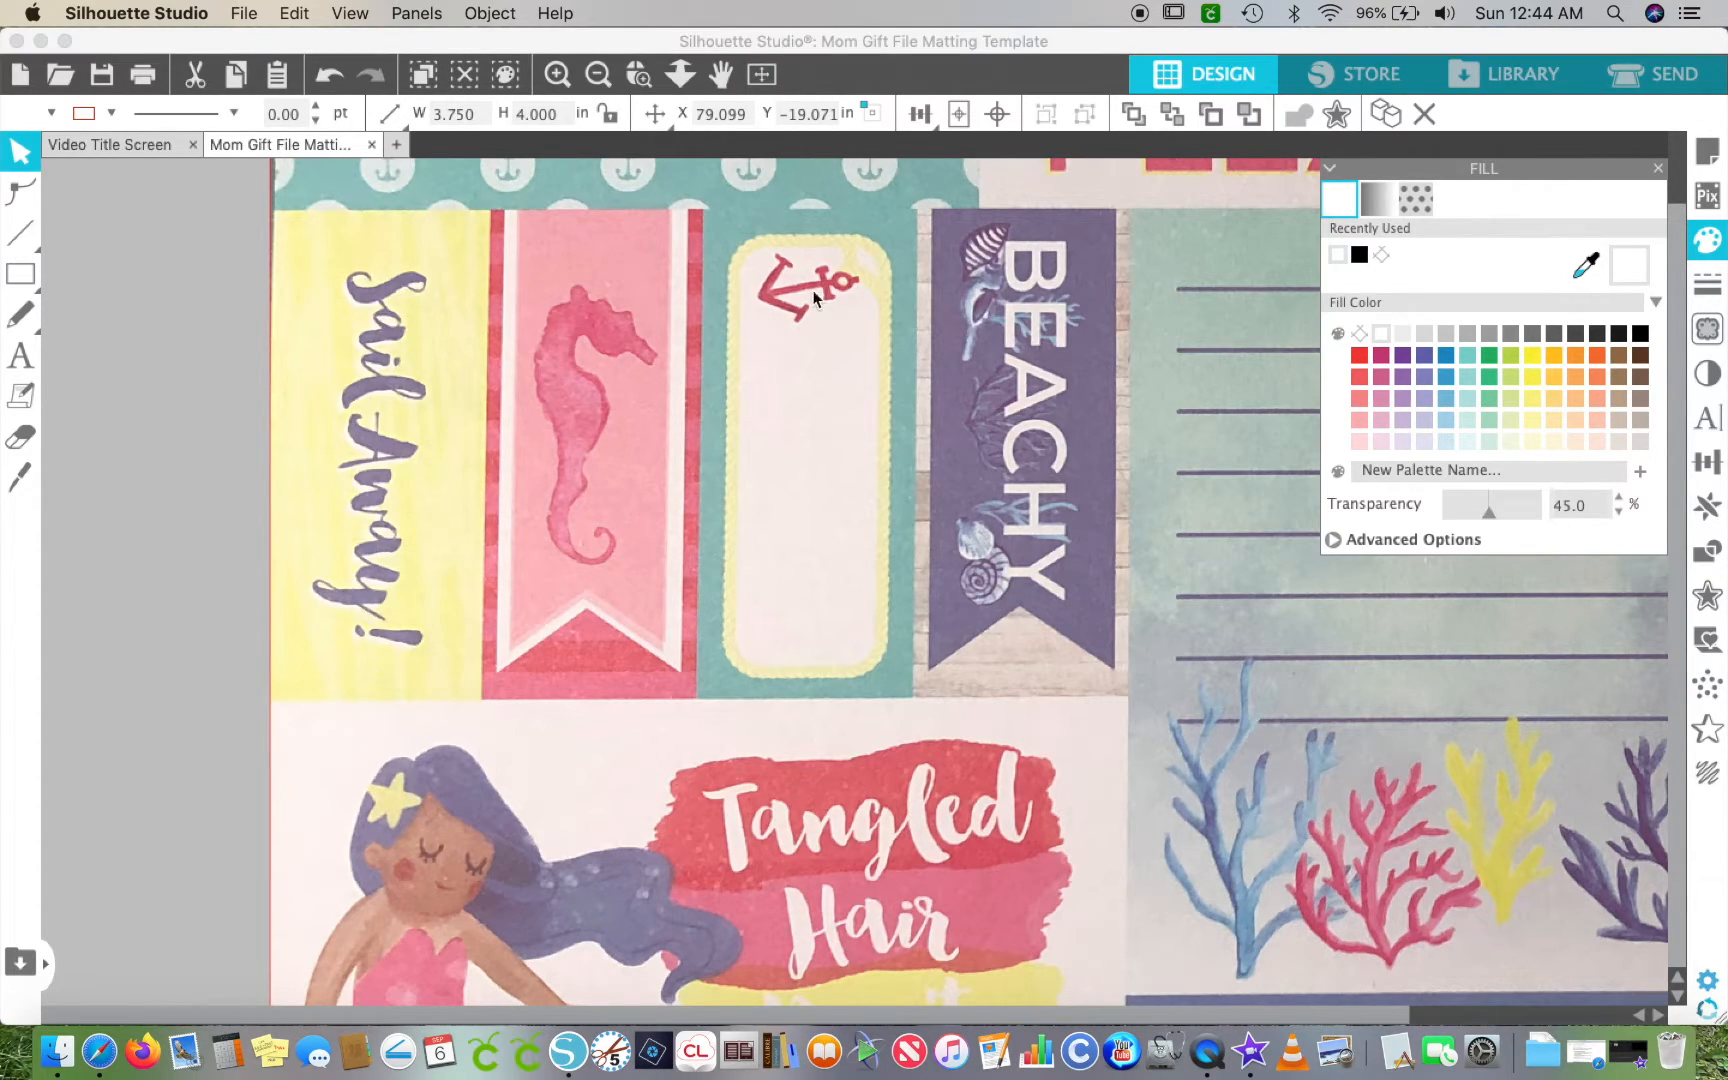
- Trace the seahorse banner inside a trace area about 1.18 by 2.74 in, with the threshold at 72%
left_click(1712, 333)
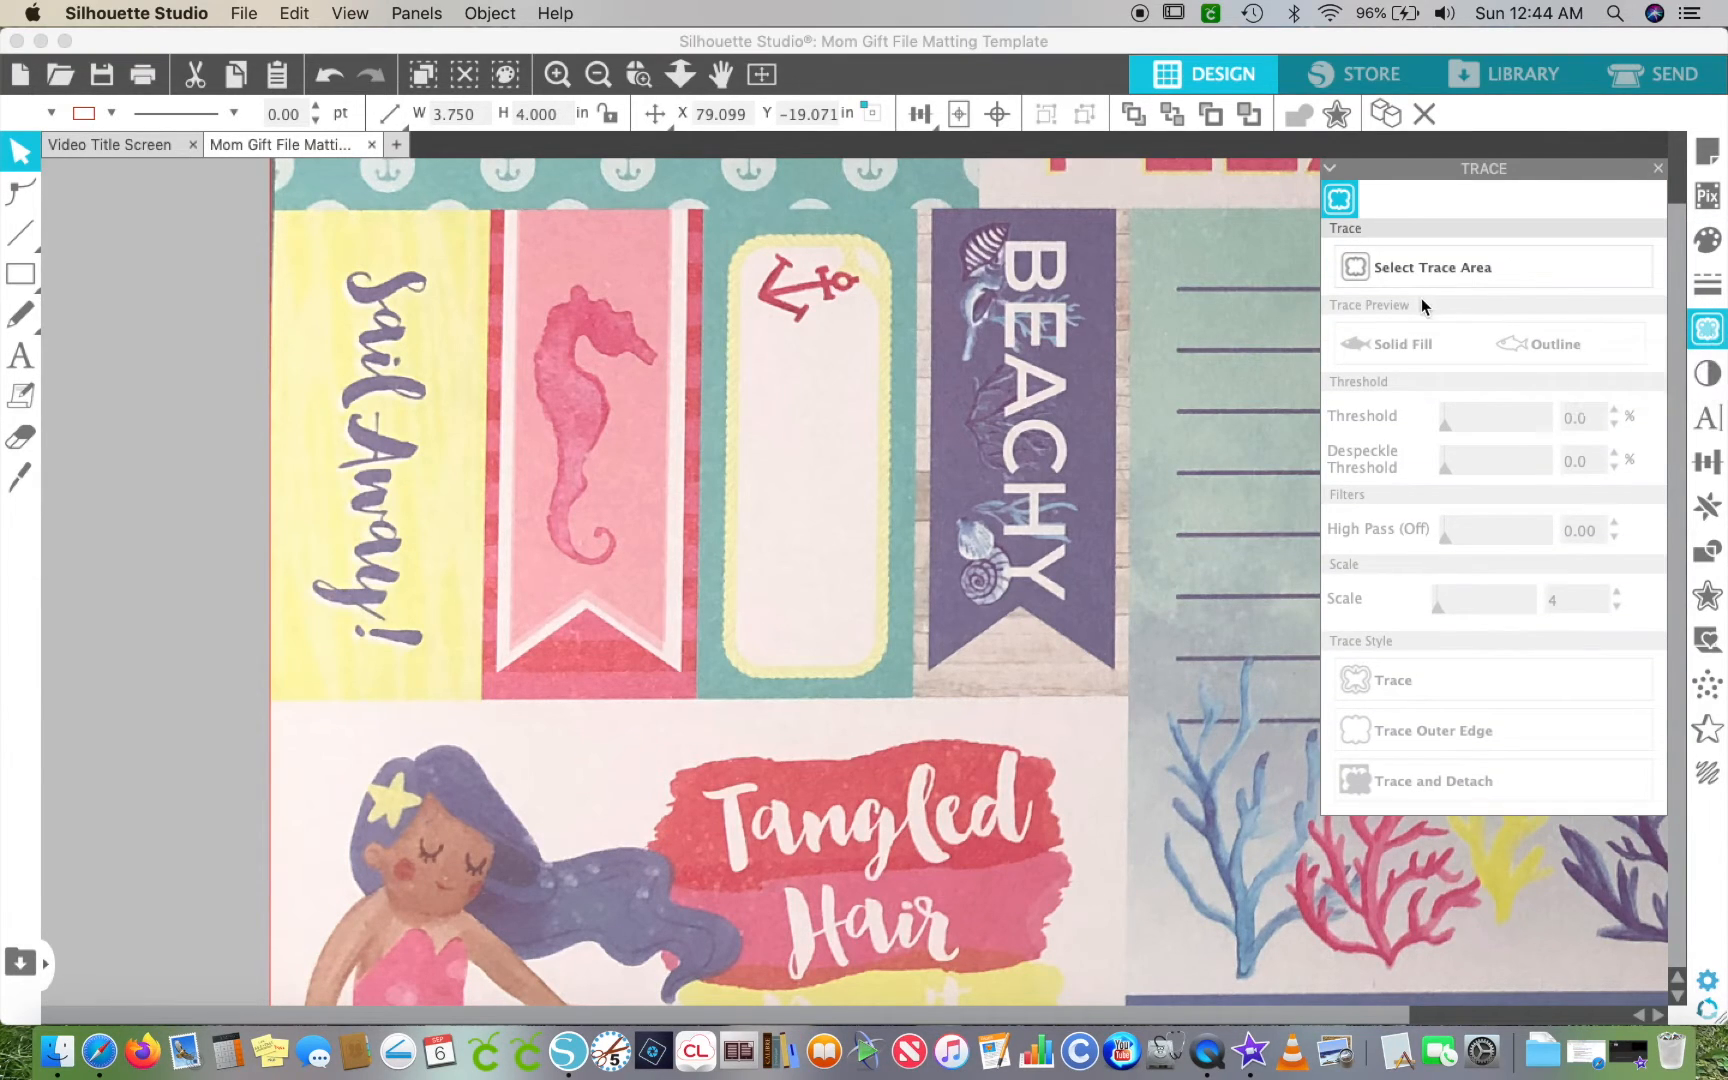
left_click(1401, 263)
mouse_move(474, 191)
left_mouse_down()
mouse_move(663, 552)
mouse_move(695, 745)
mouse_move(712, 746)
left_mouse_up()
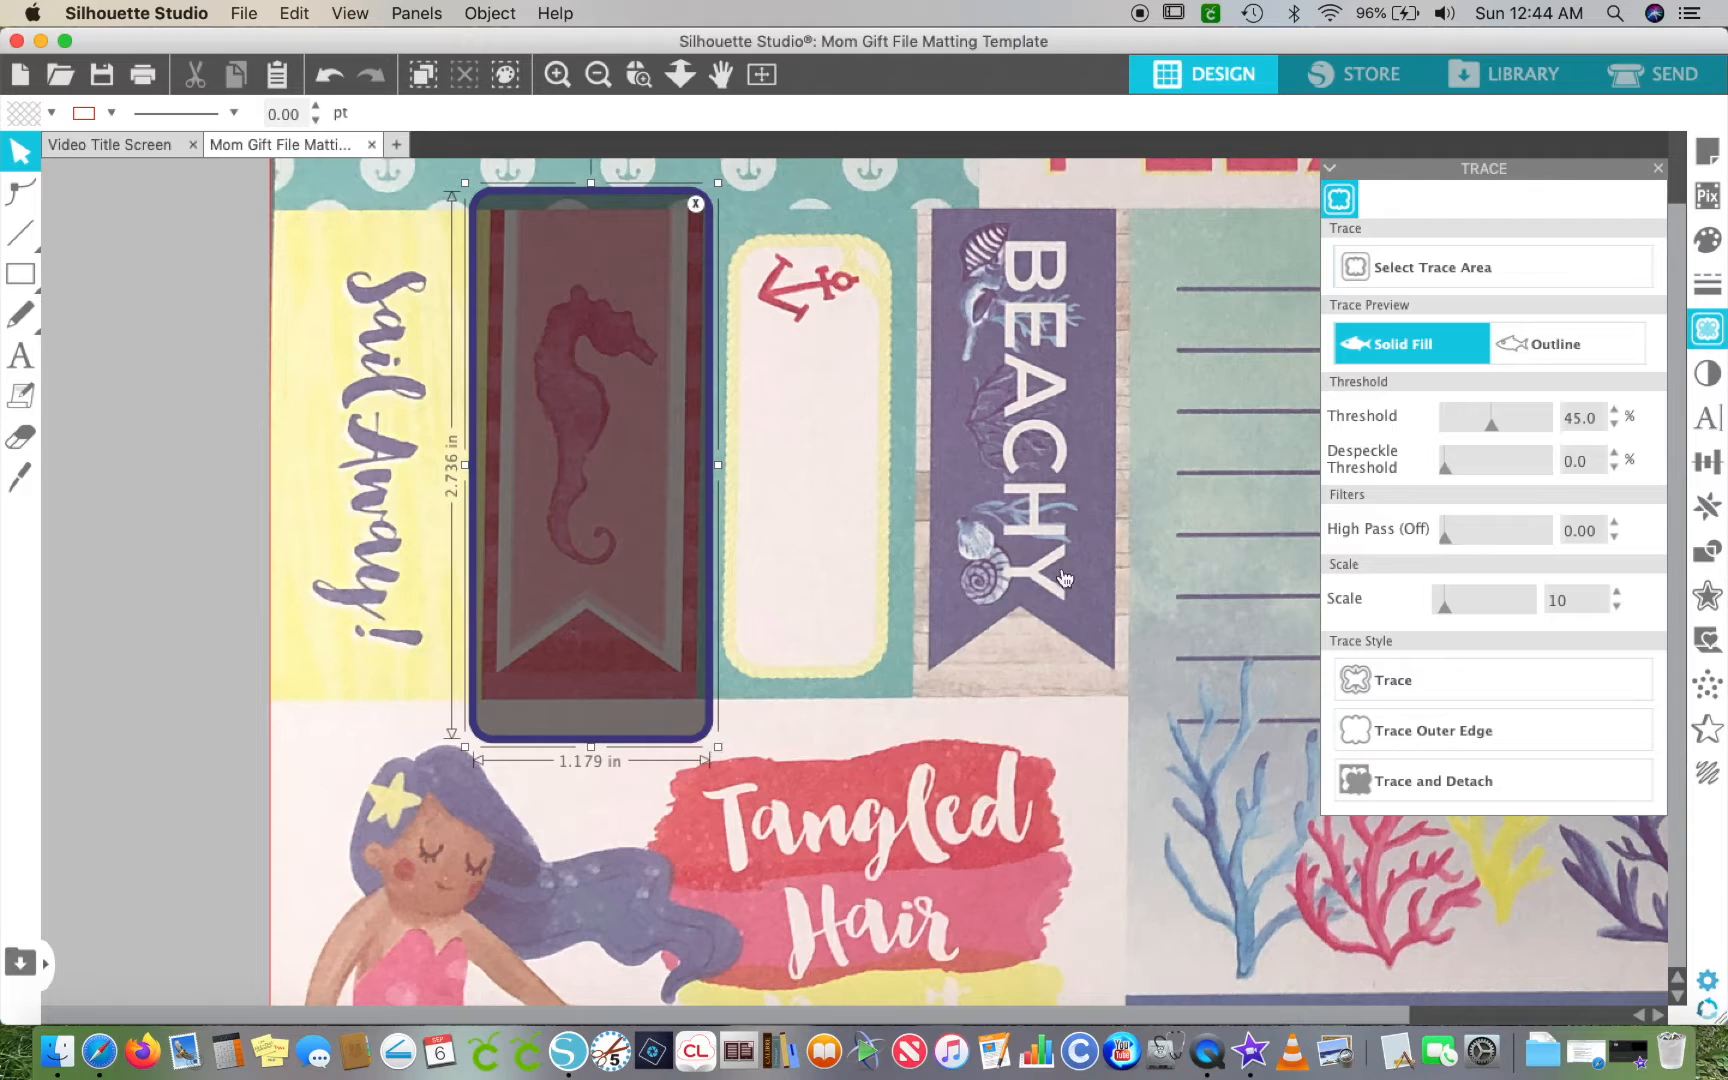
mouse_move(1494, 428)
left_mouse_down()
mouse_move(1526, 433)
mouse_move(1502, 431)
left_mouse_up()
left_click_drag(1446, 532, 1434, 543)
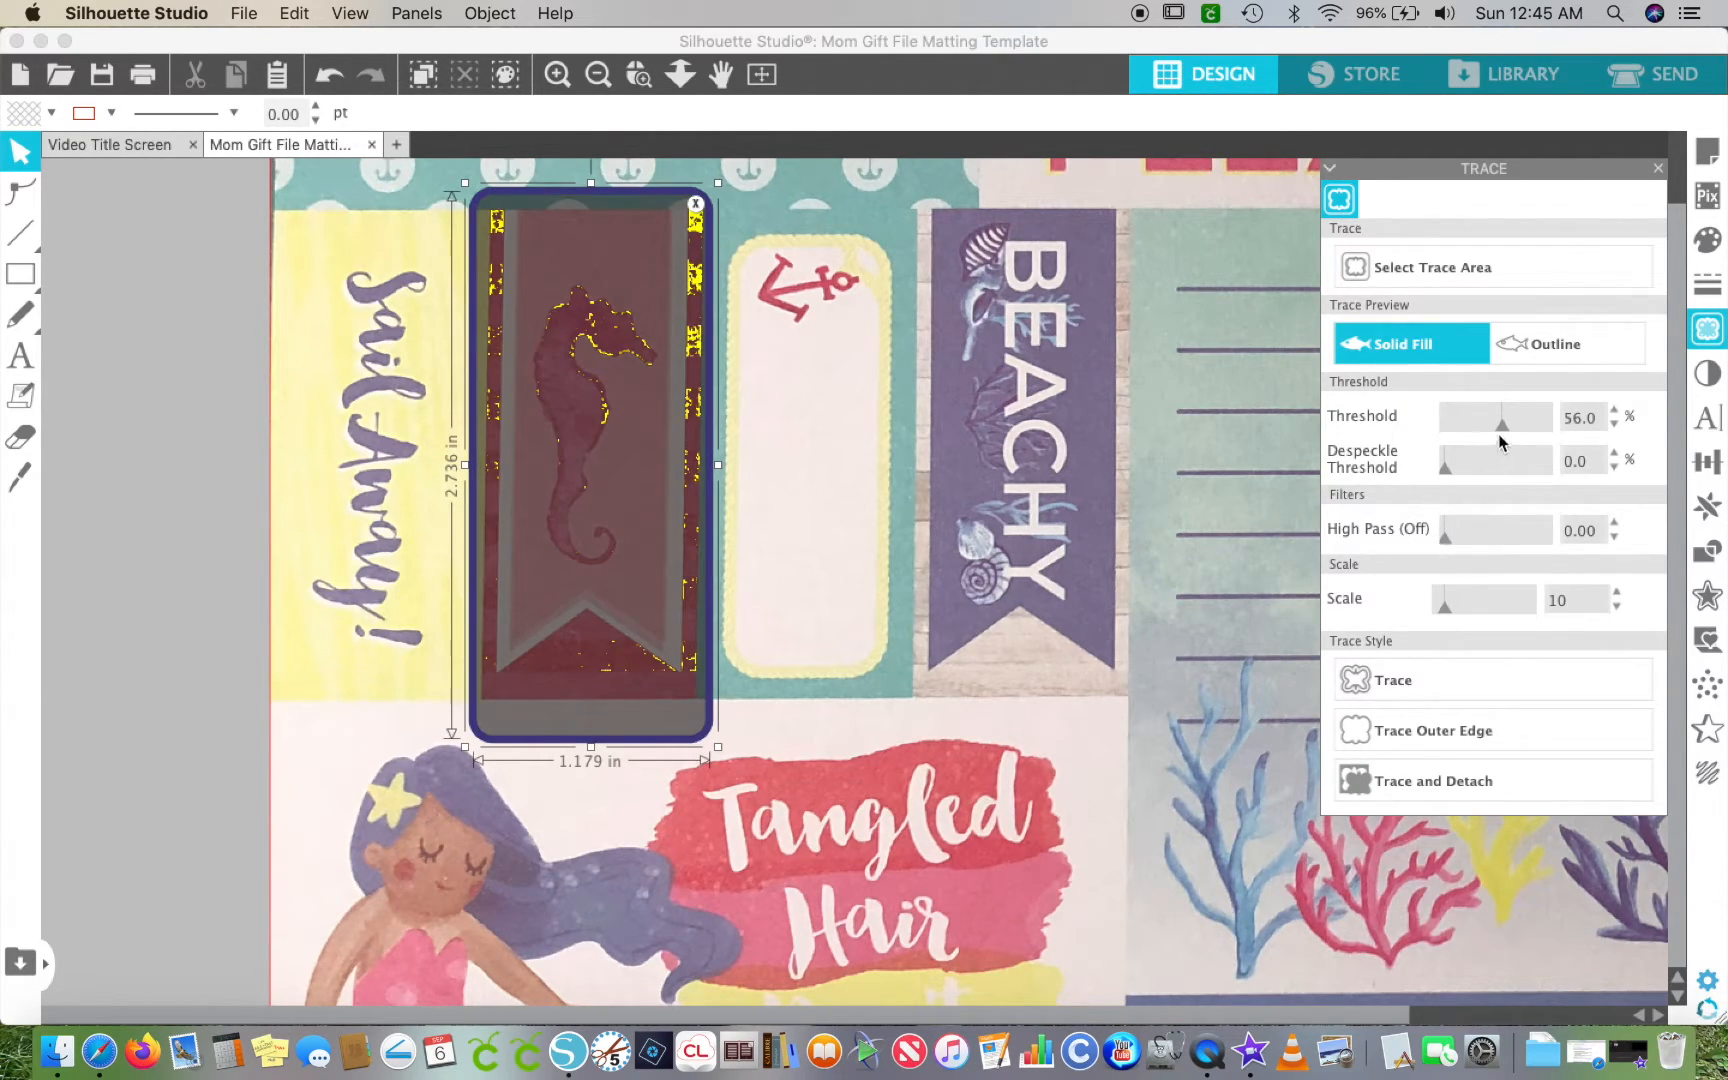
mouse_move(1503, 432)
left_mouse_down()
mouse_move(1480, 432)
mouse_move(1521, 432)
left_mouse_up()
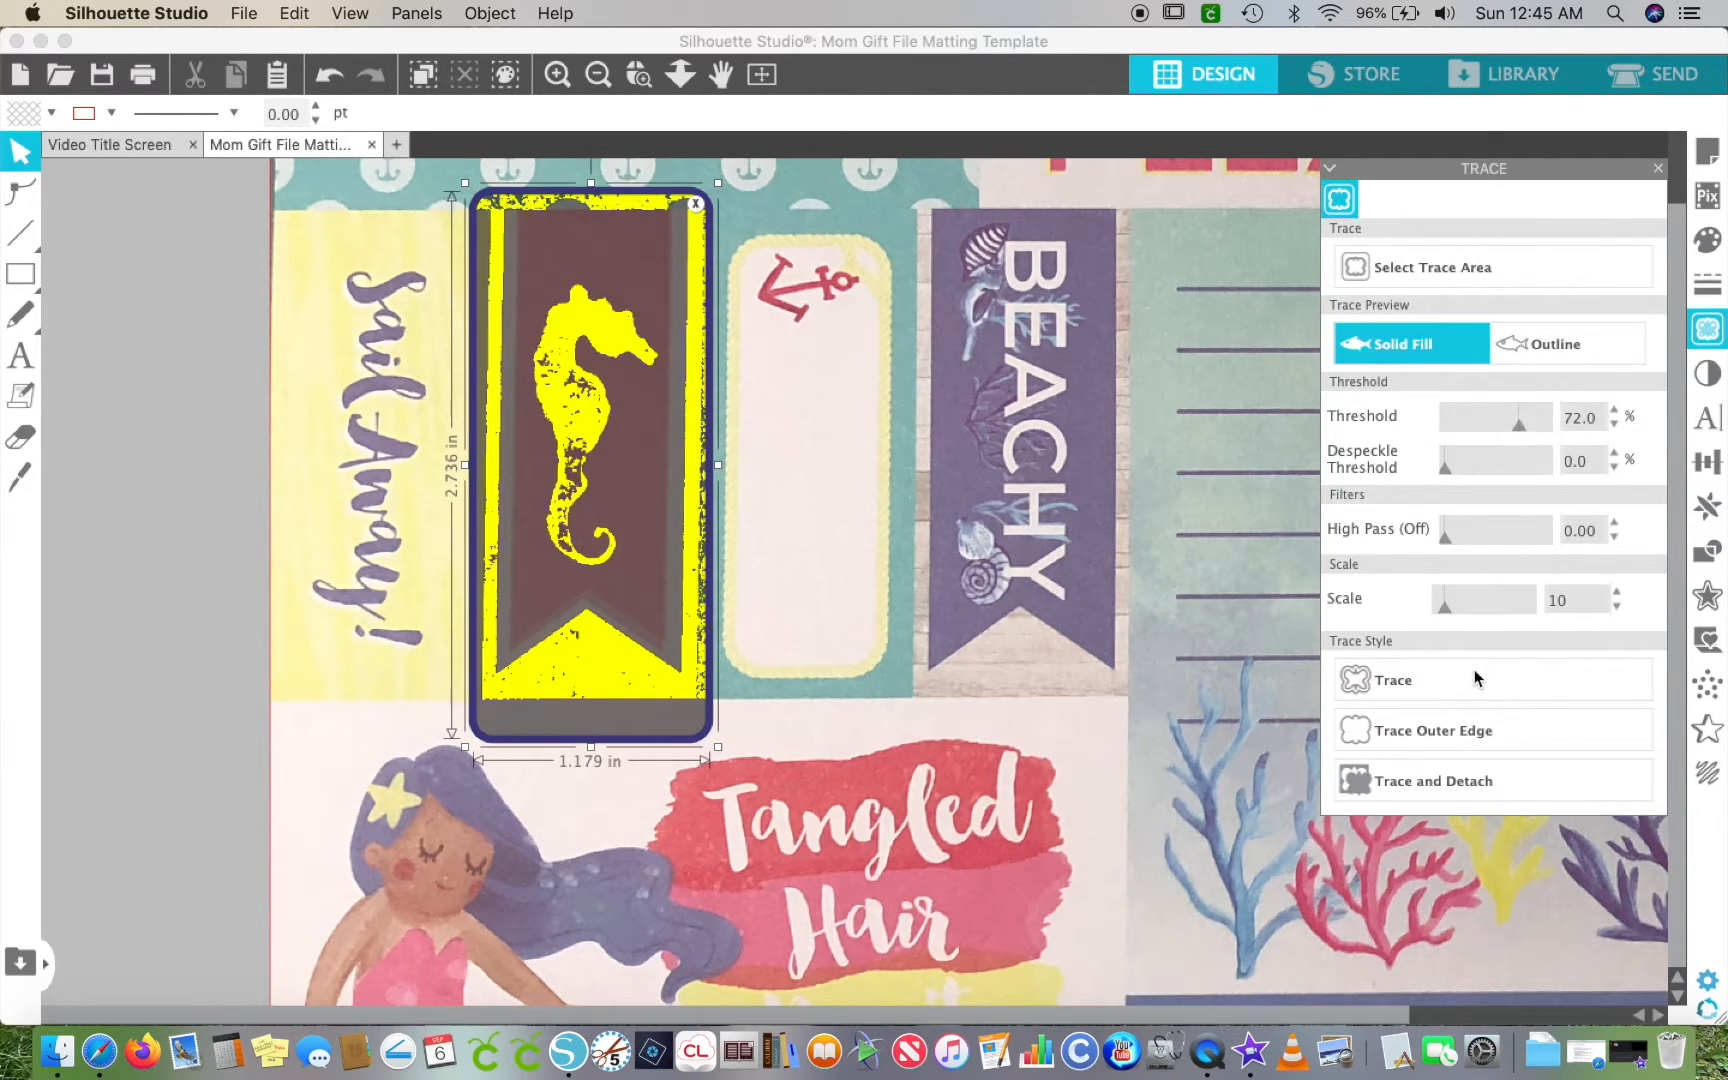
left_click(1409, 677)
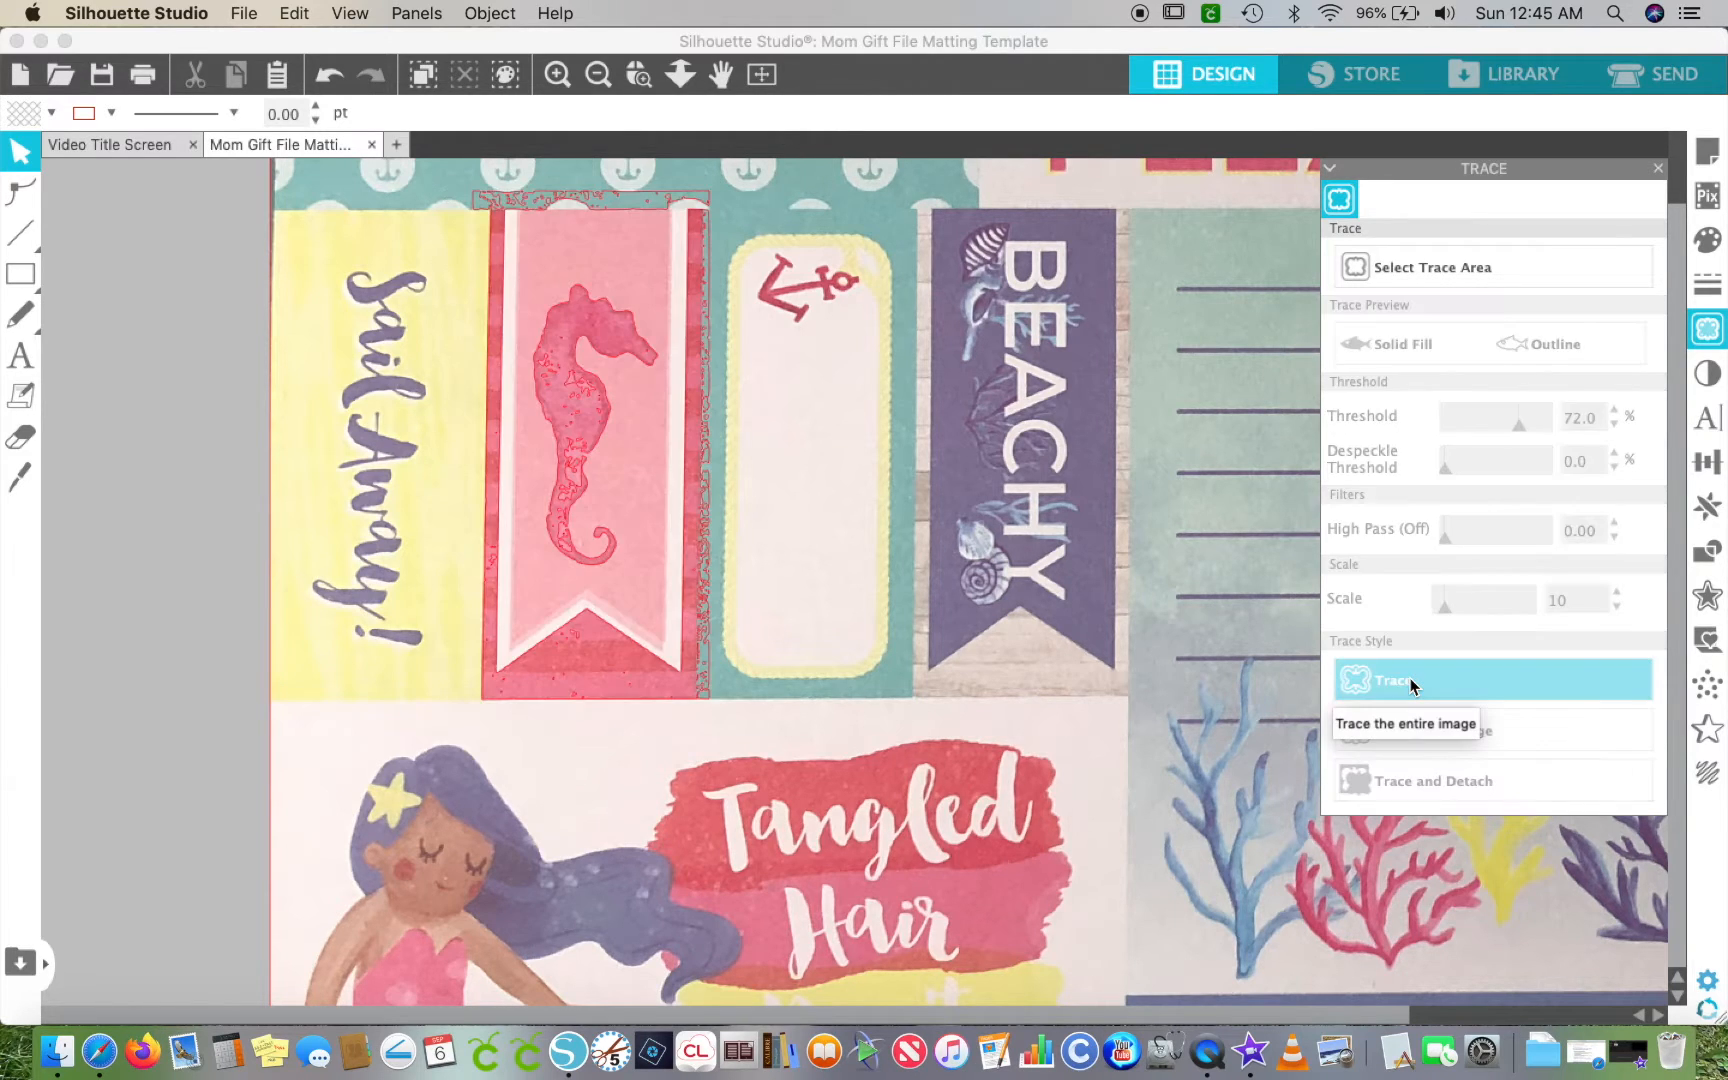
- Set the fill transparency of the 12 by 12 in sticker sheet to 100% so only the trace lines show
left_click(555, 76)
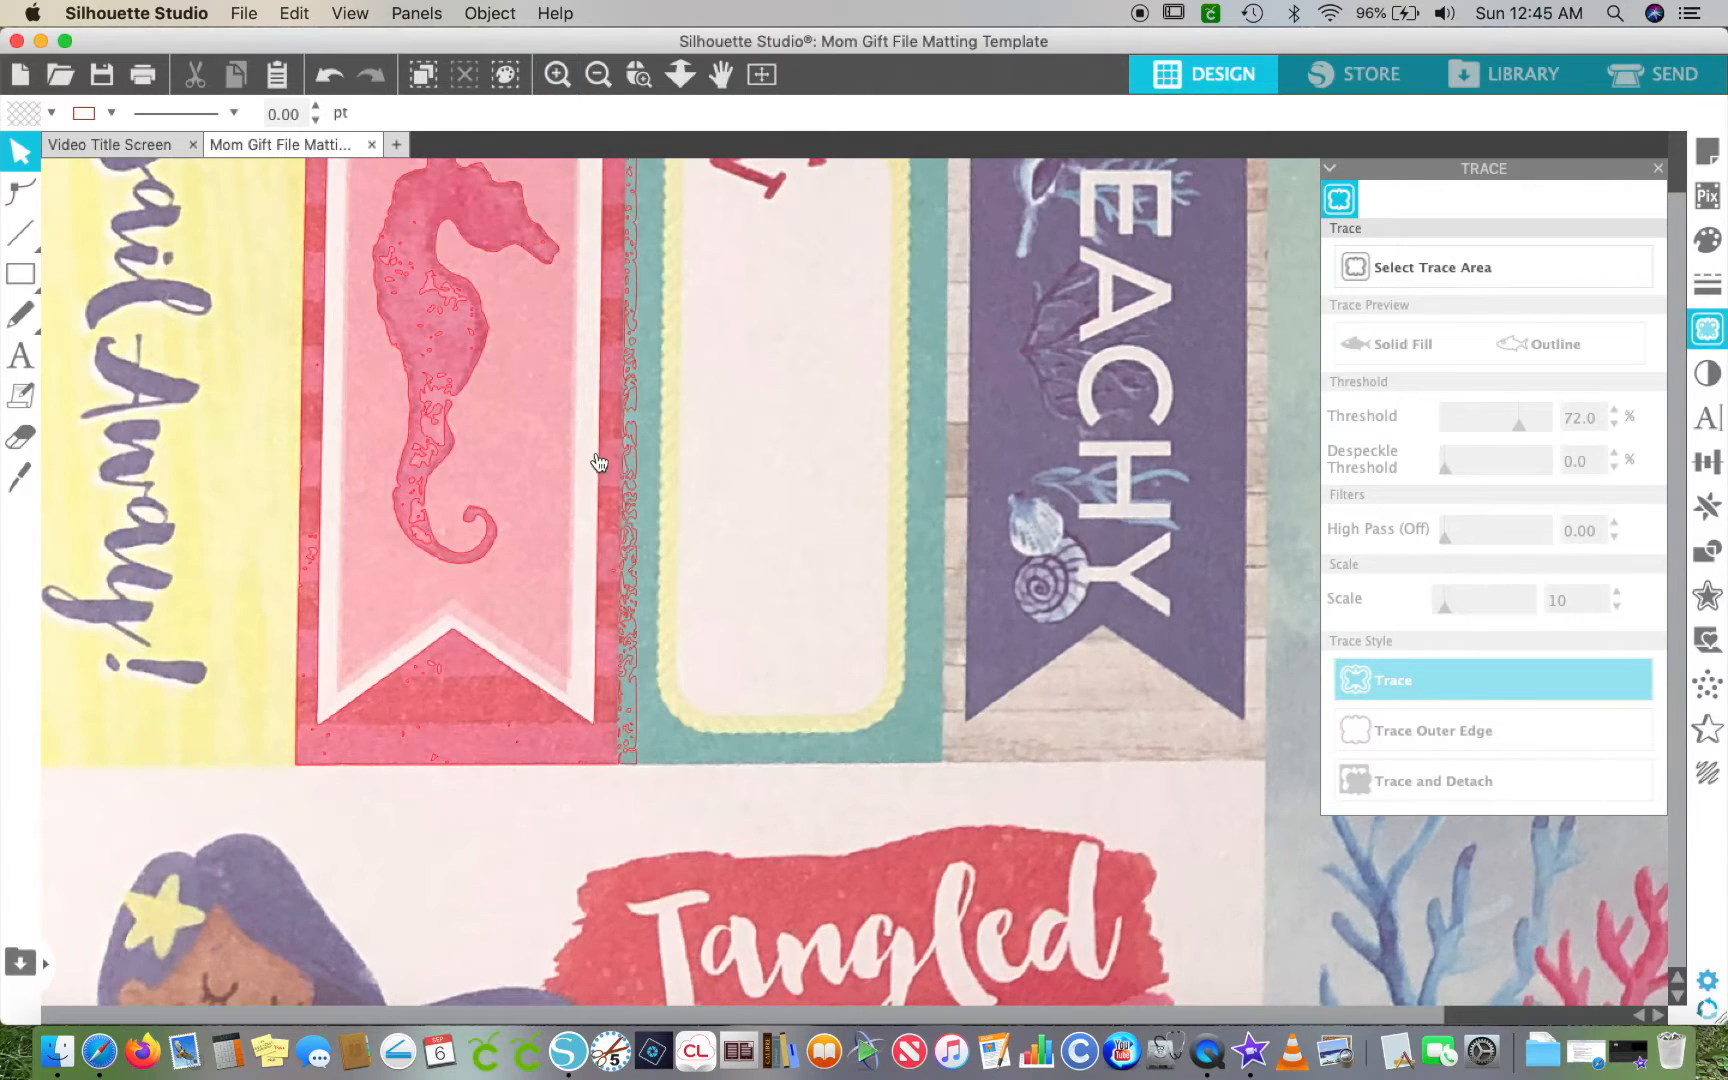
scroll(598, 460, "down", 3)
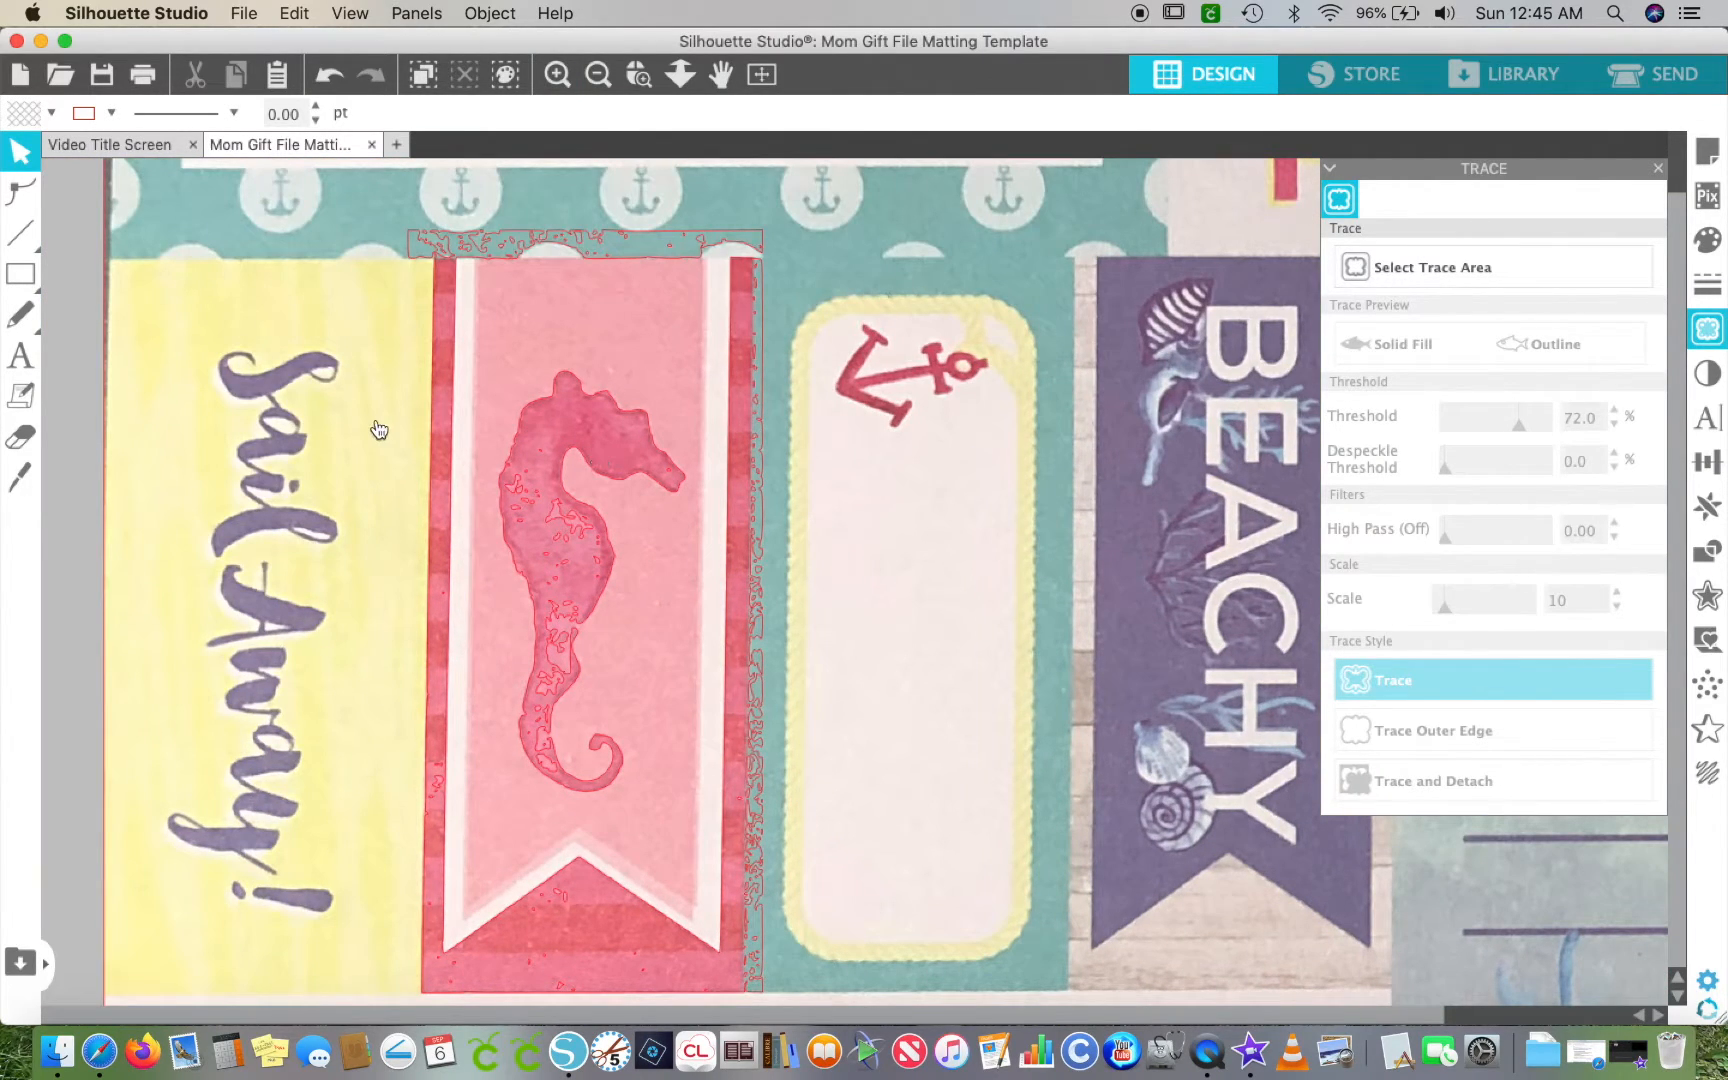
left_click(271, 413)
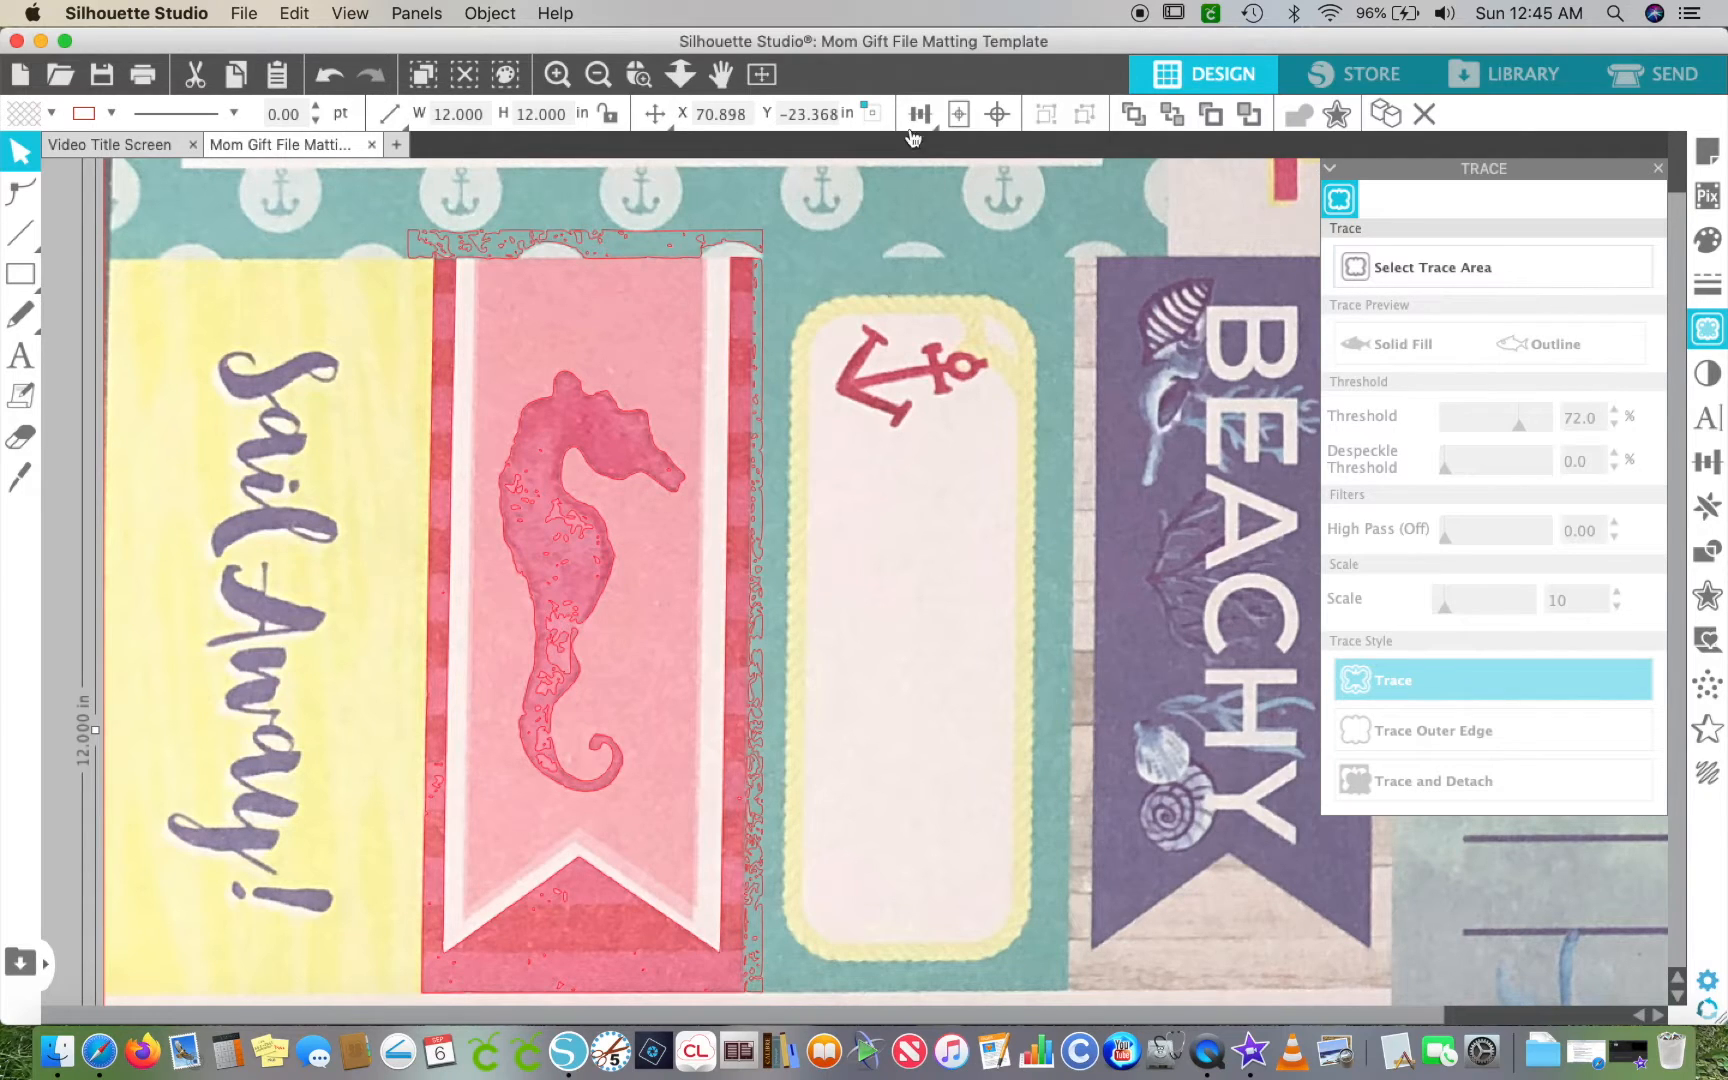
left_click(598, 75)
left_click(598, 75)
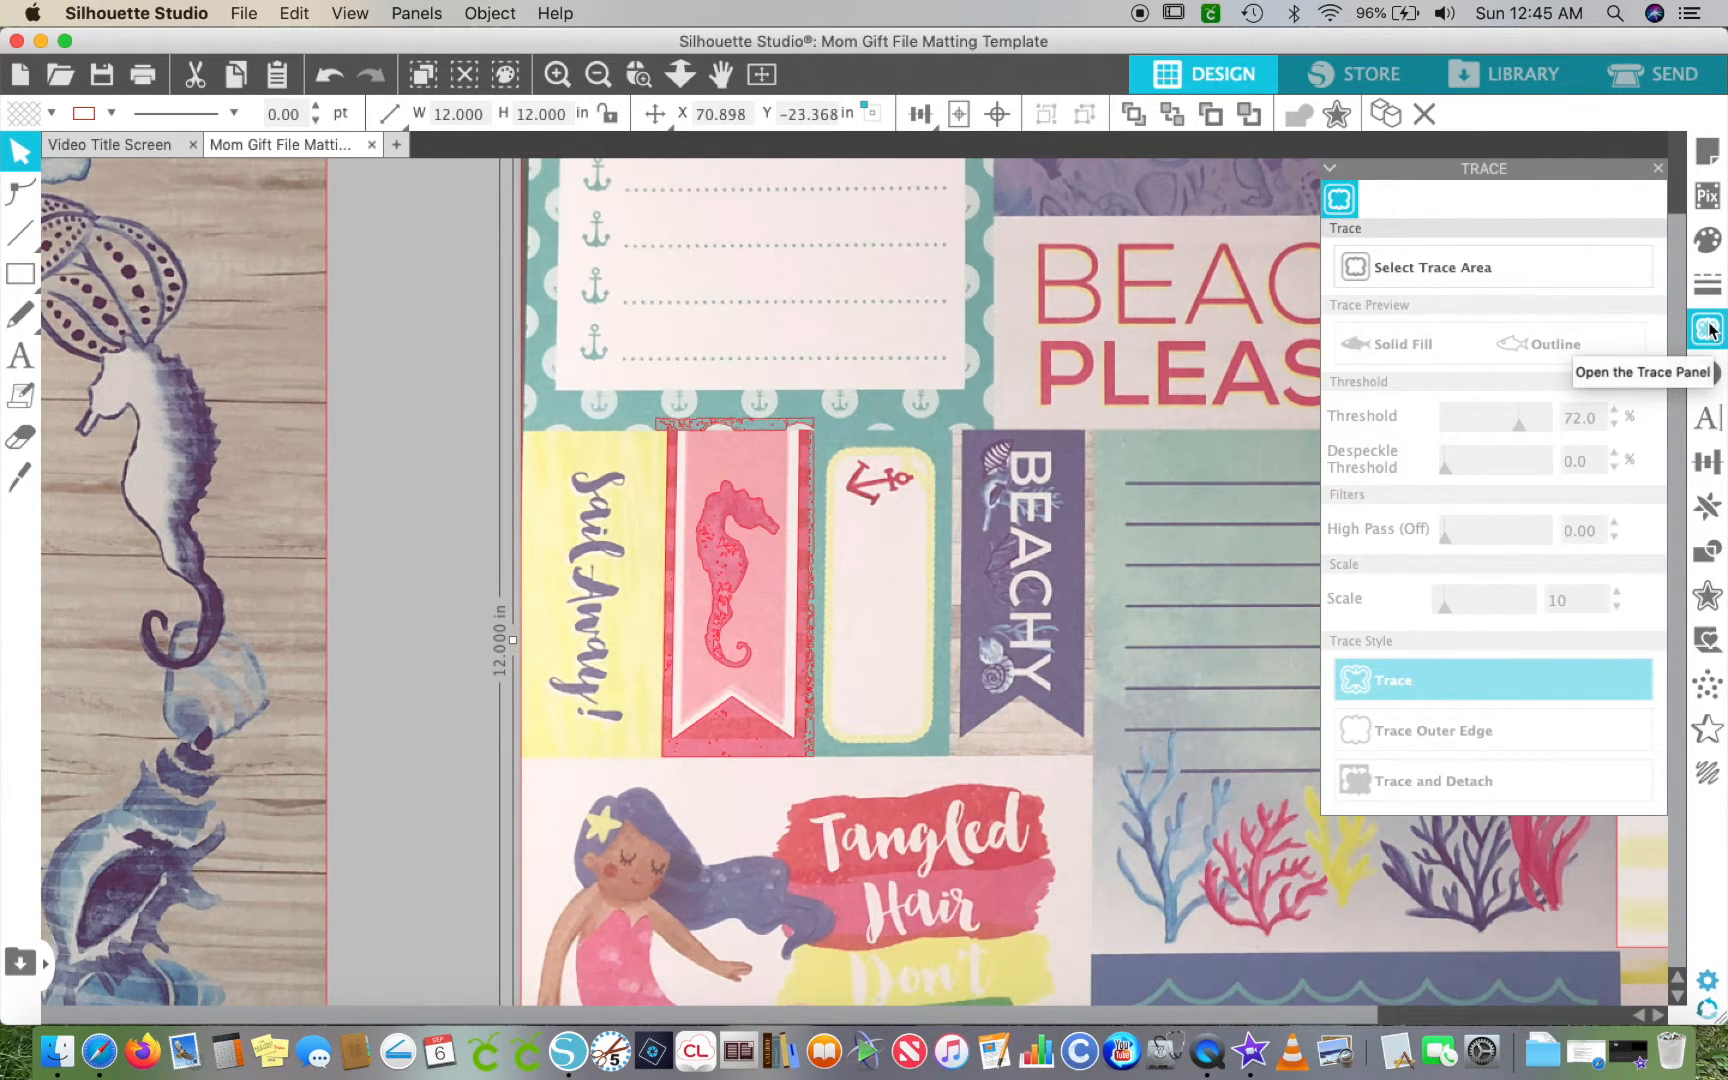
left_click(1710, 243)
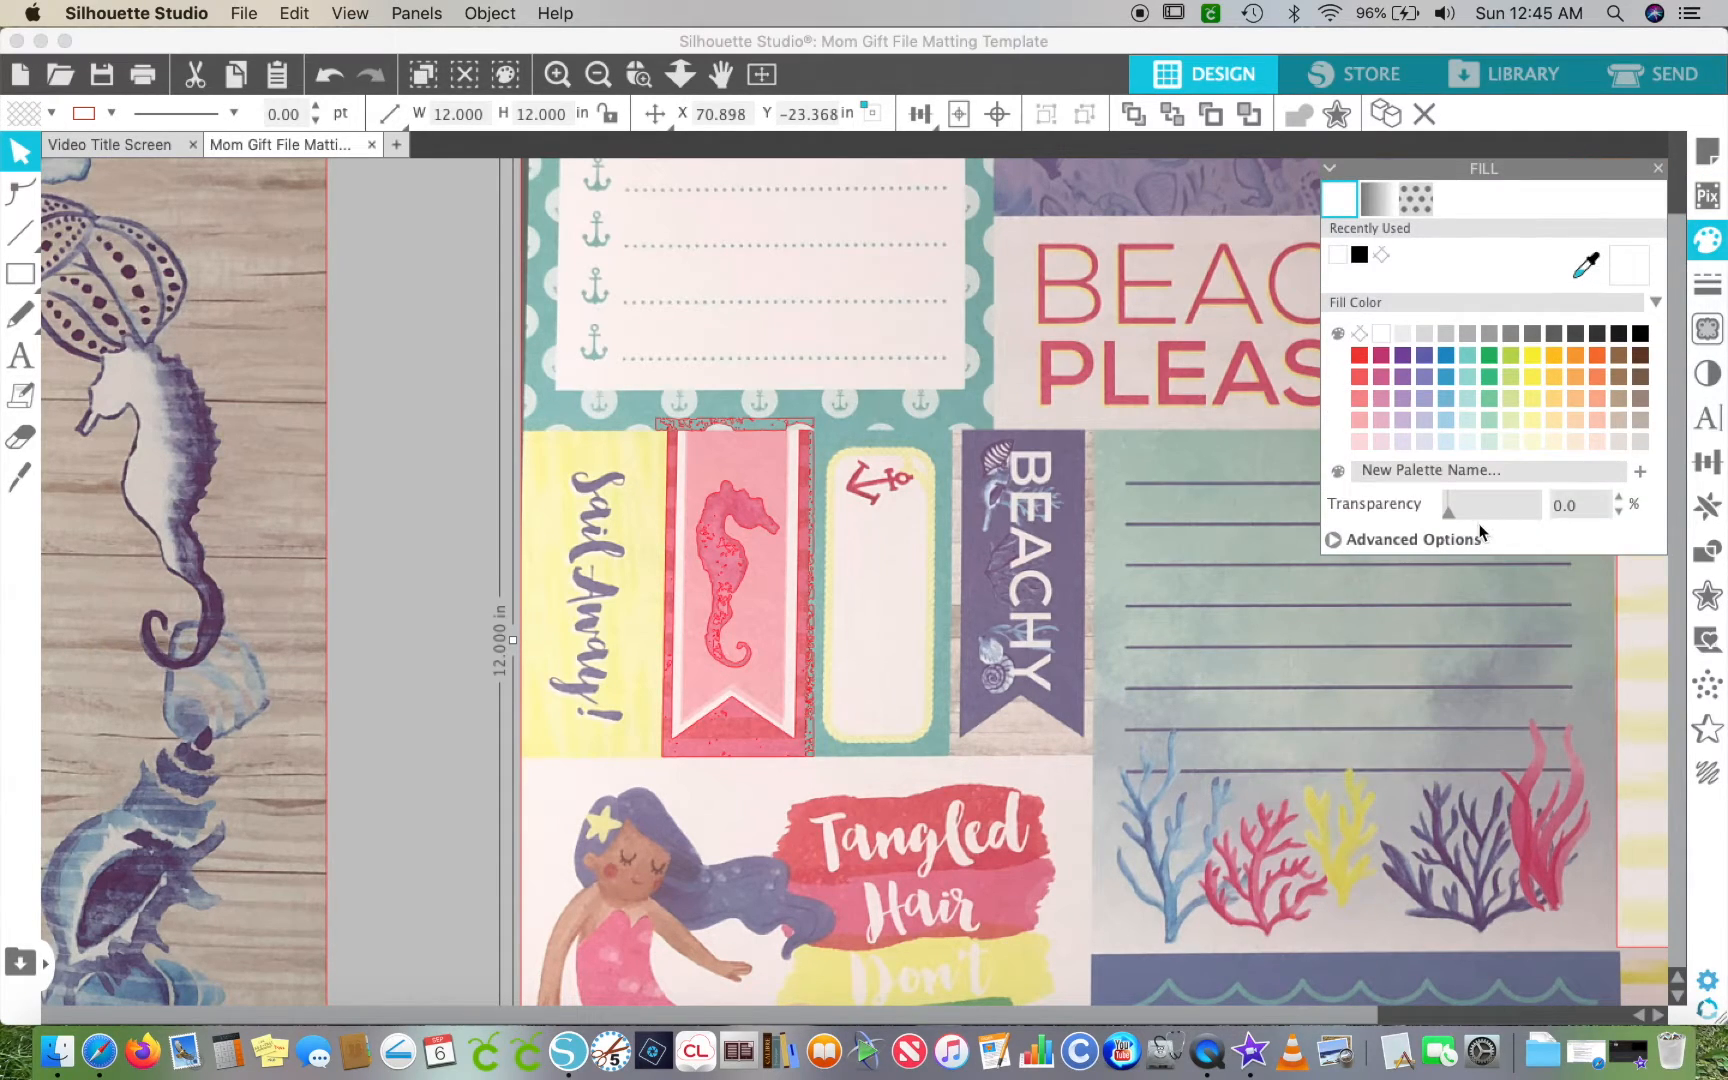
left_click_drag(1449, 514, 1570, 503)
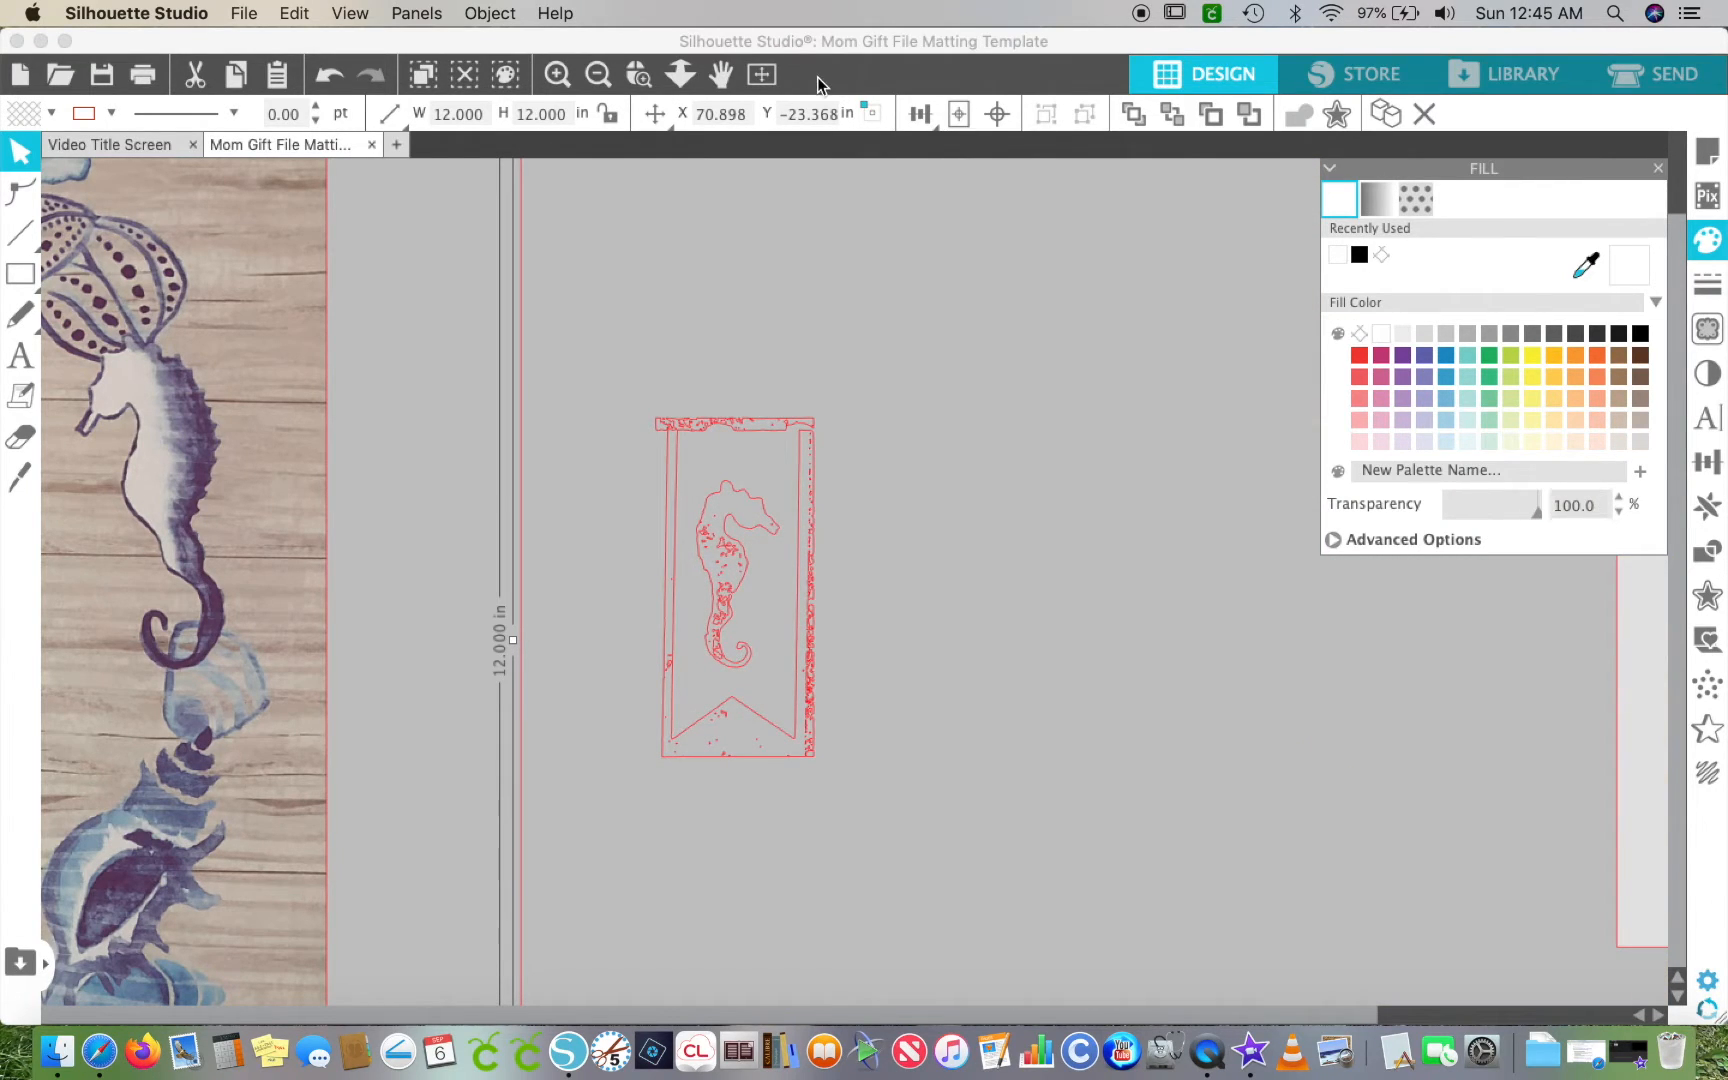
- Inspect the traced seahorse and banner outlines up close for stray fragments
left_click(557, 76)
left_click(557, 76)
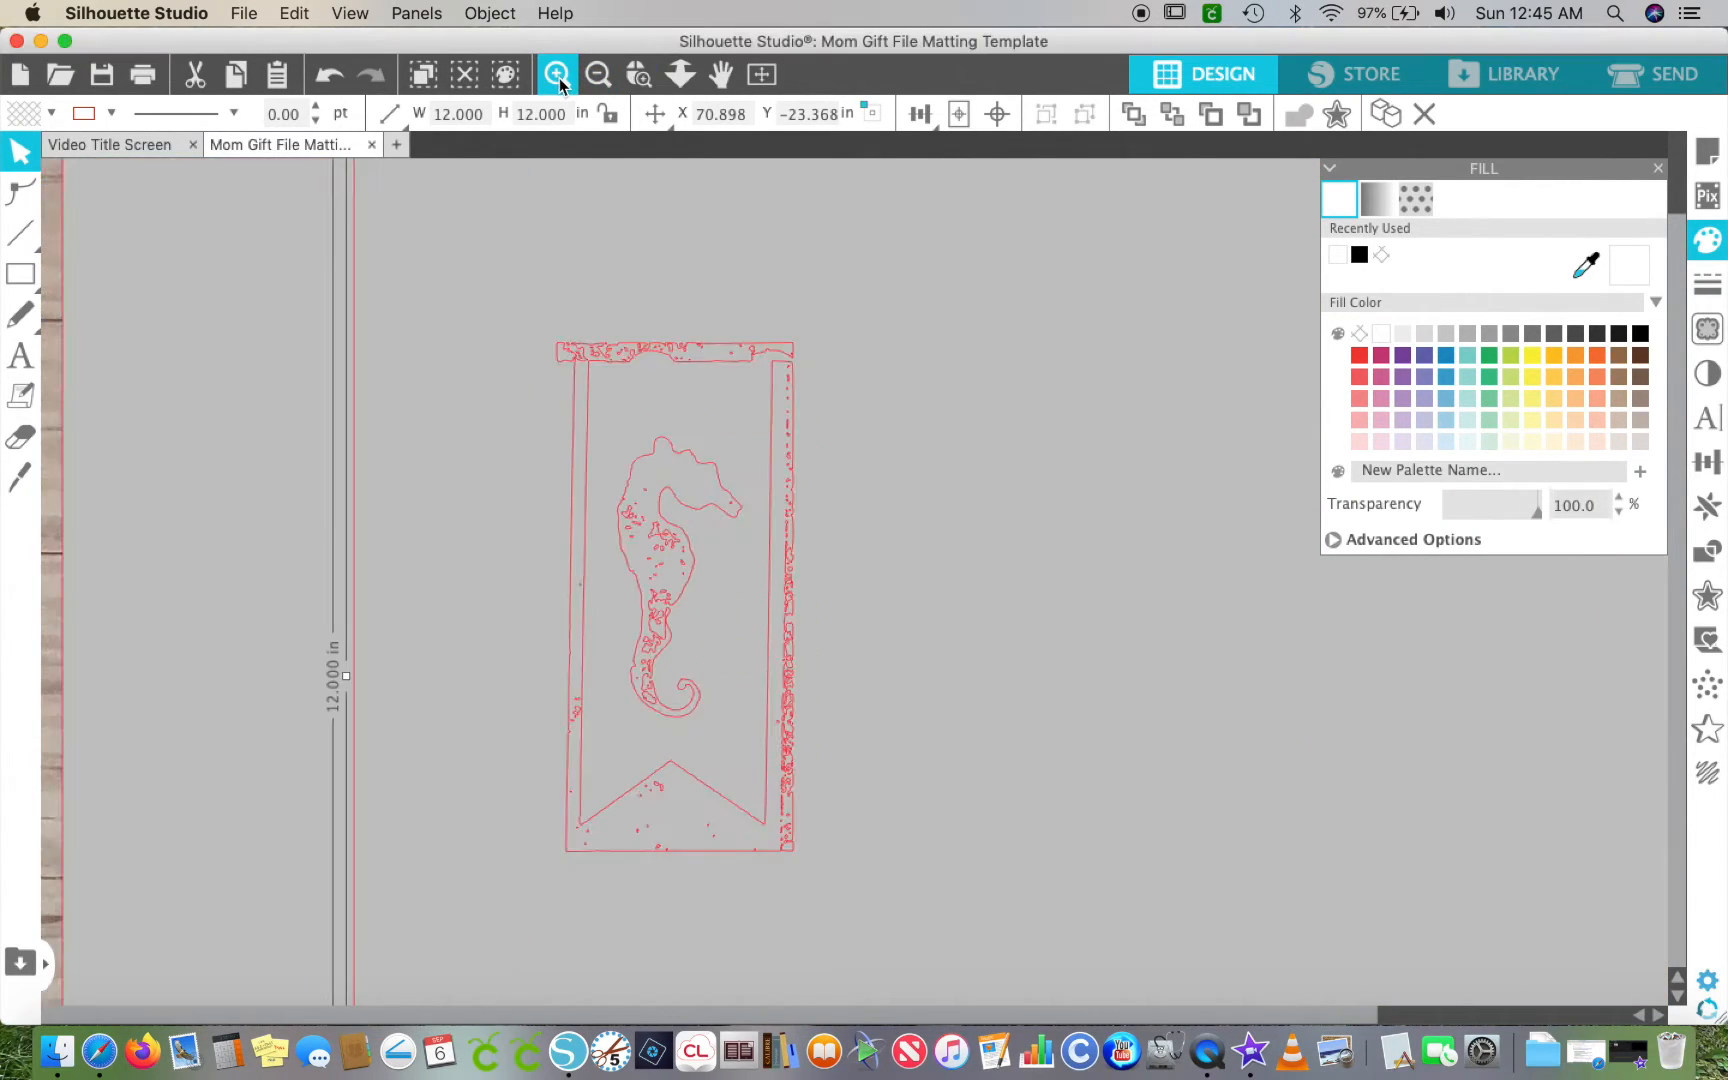
left_click(557, 76)
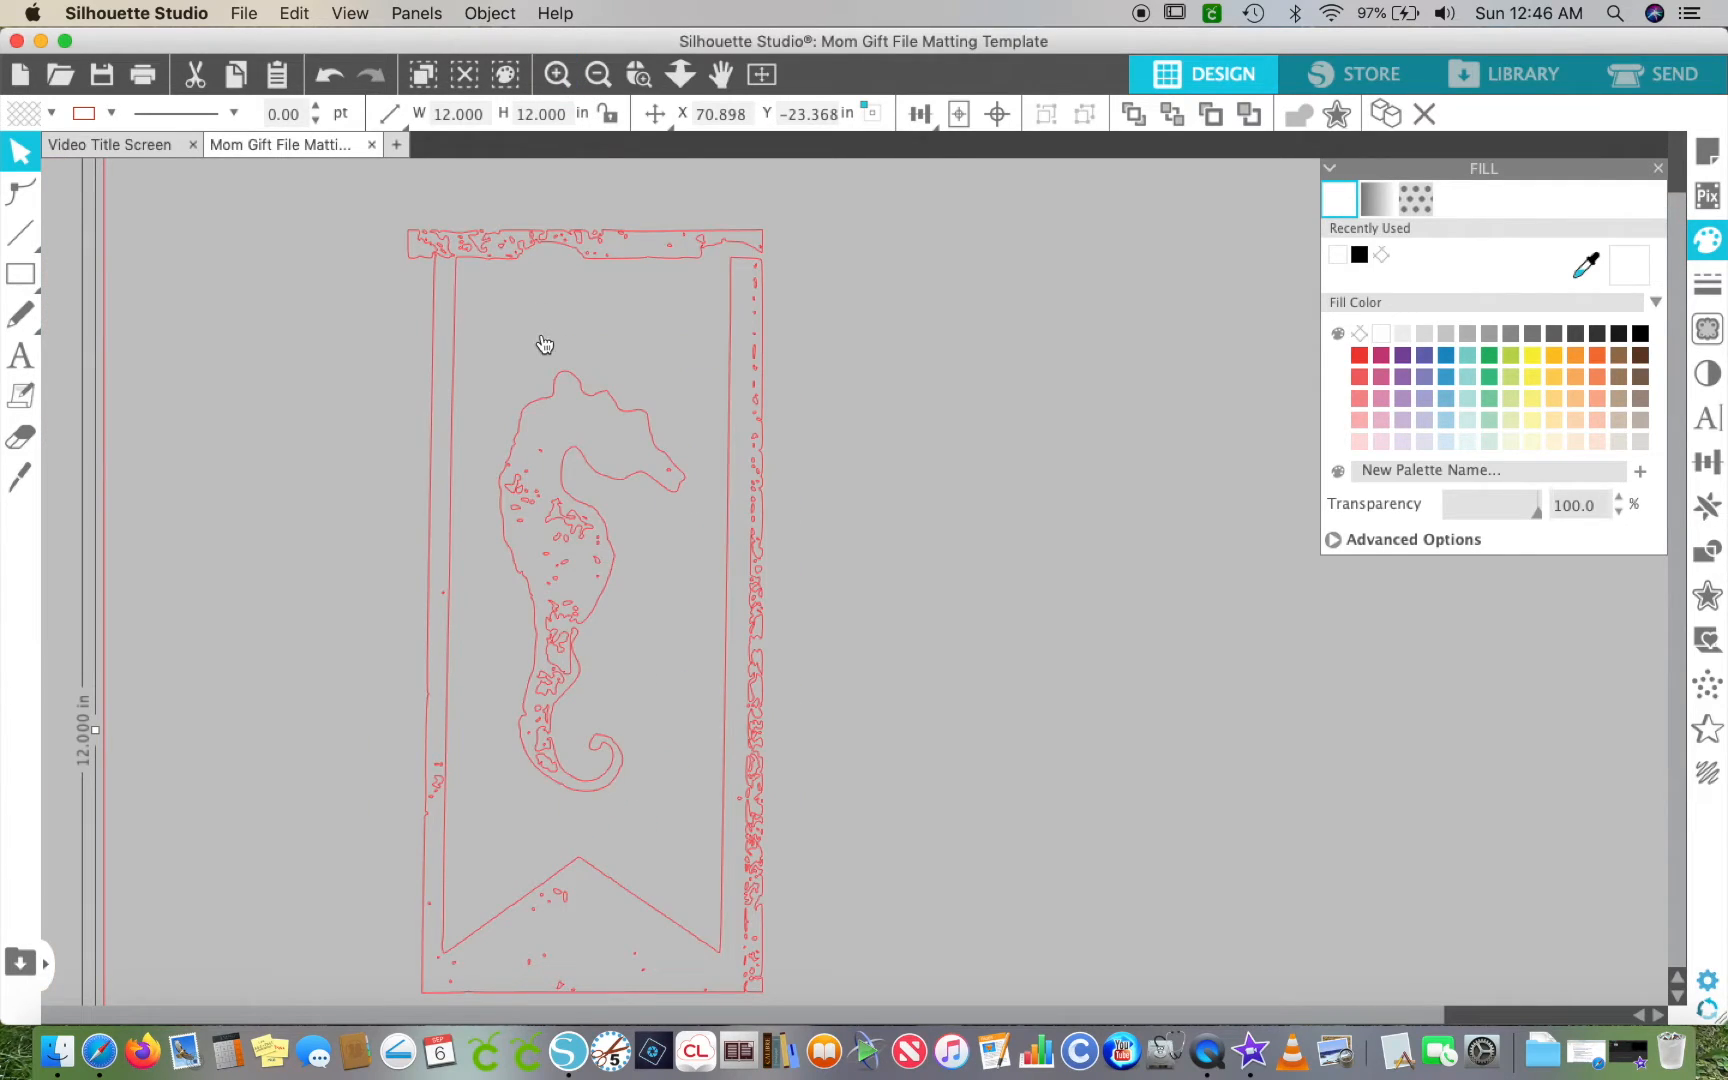
left_click(600, 75)
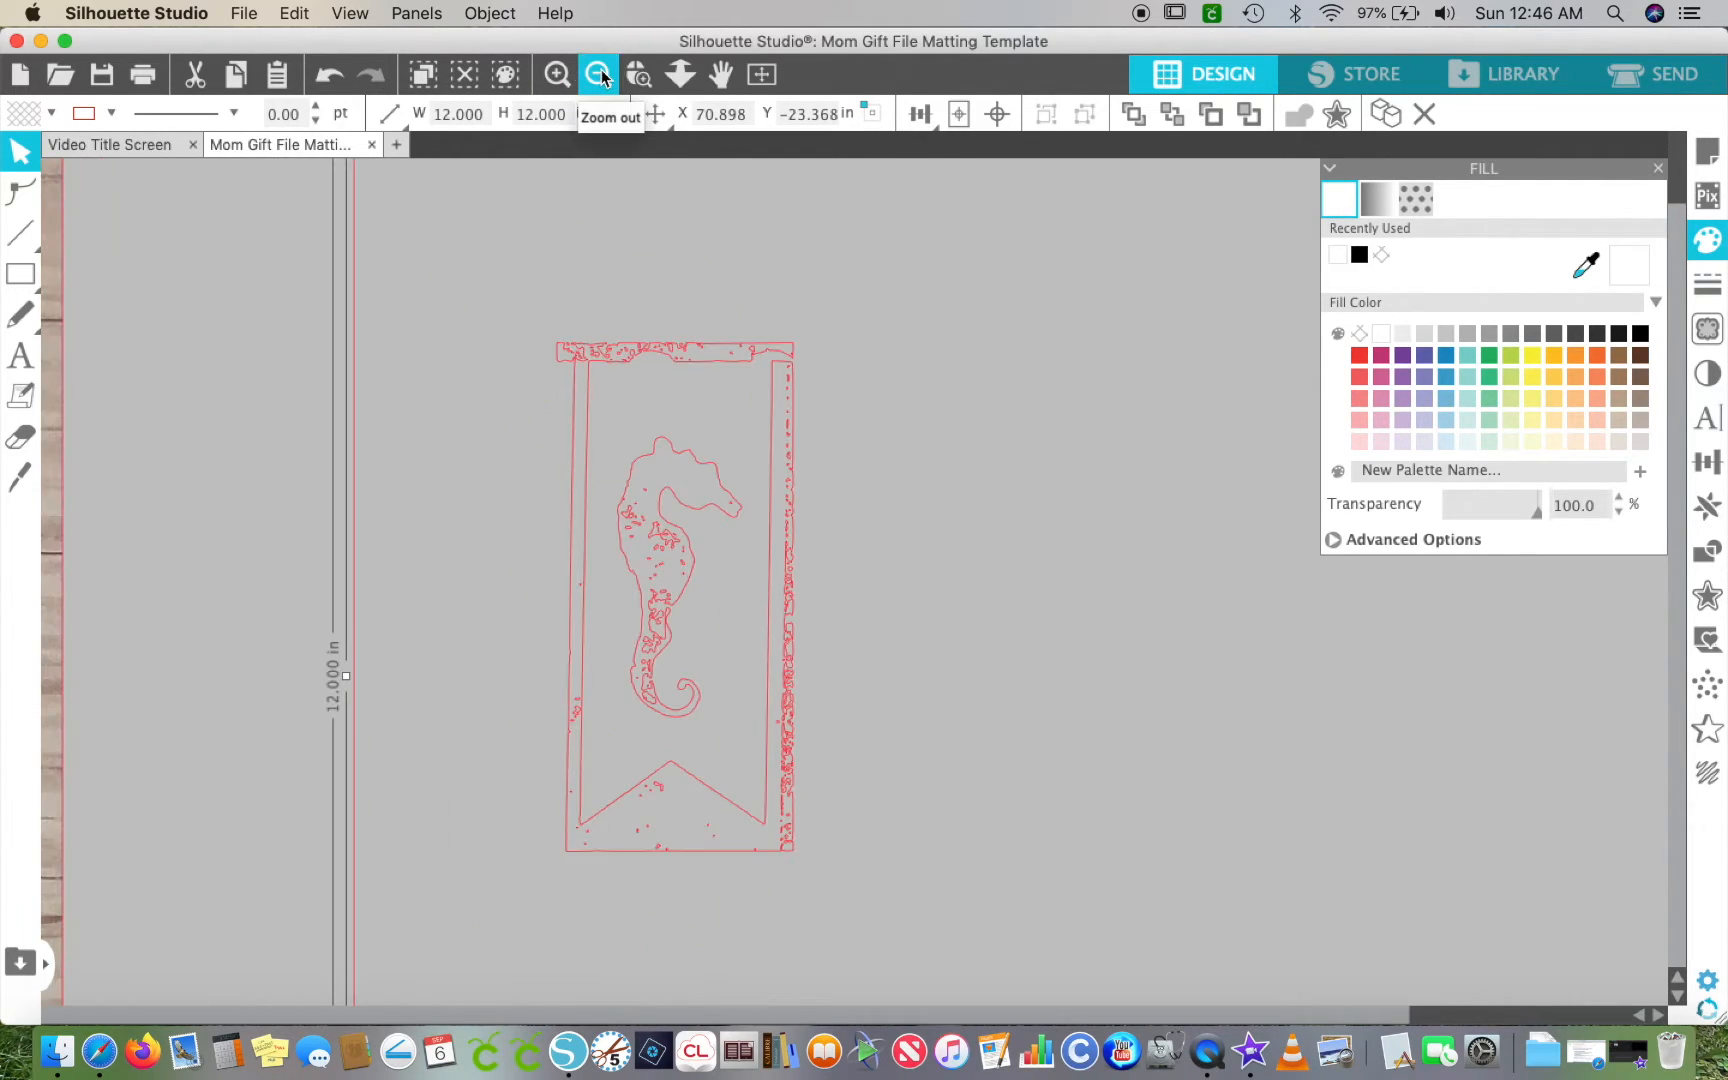
left_click(557, 76)
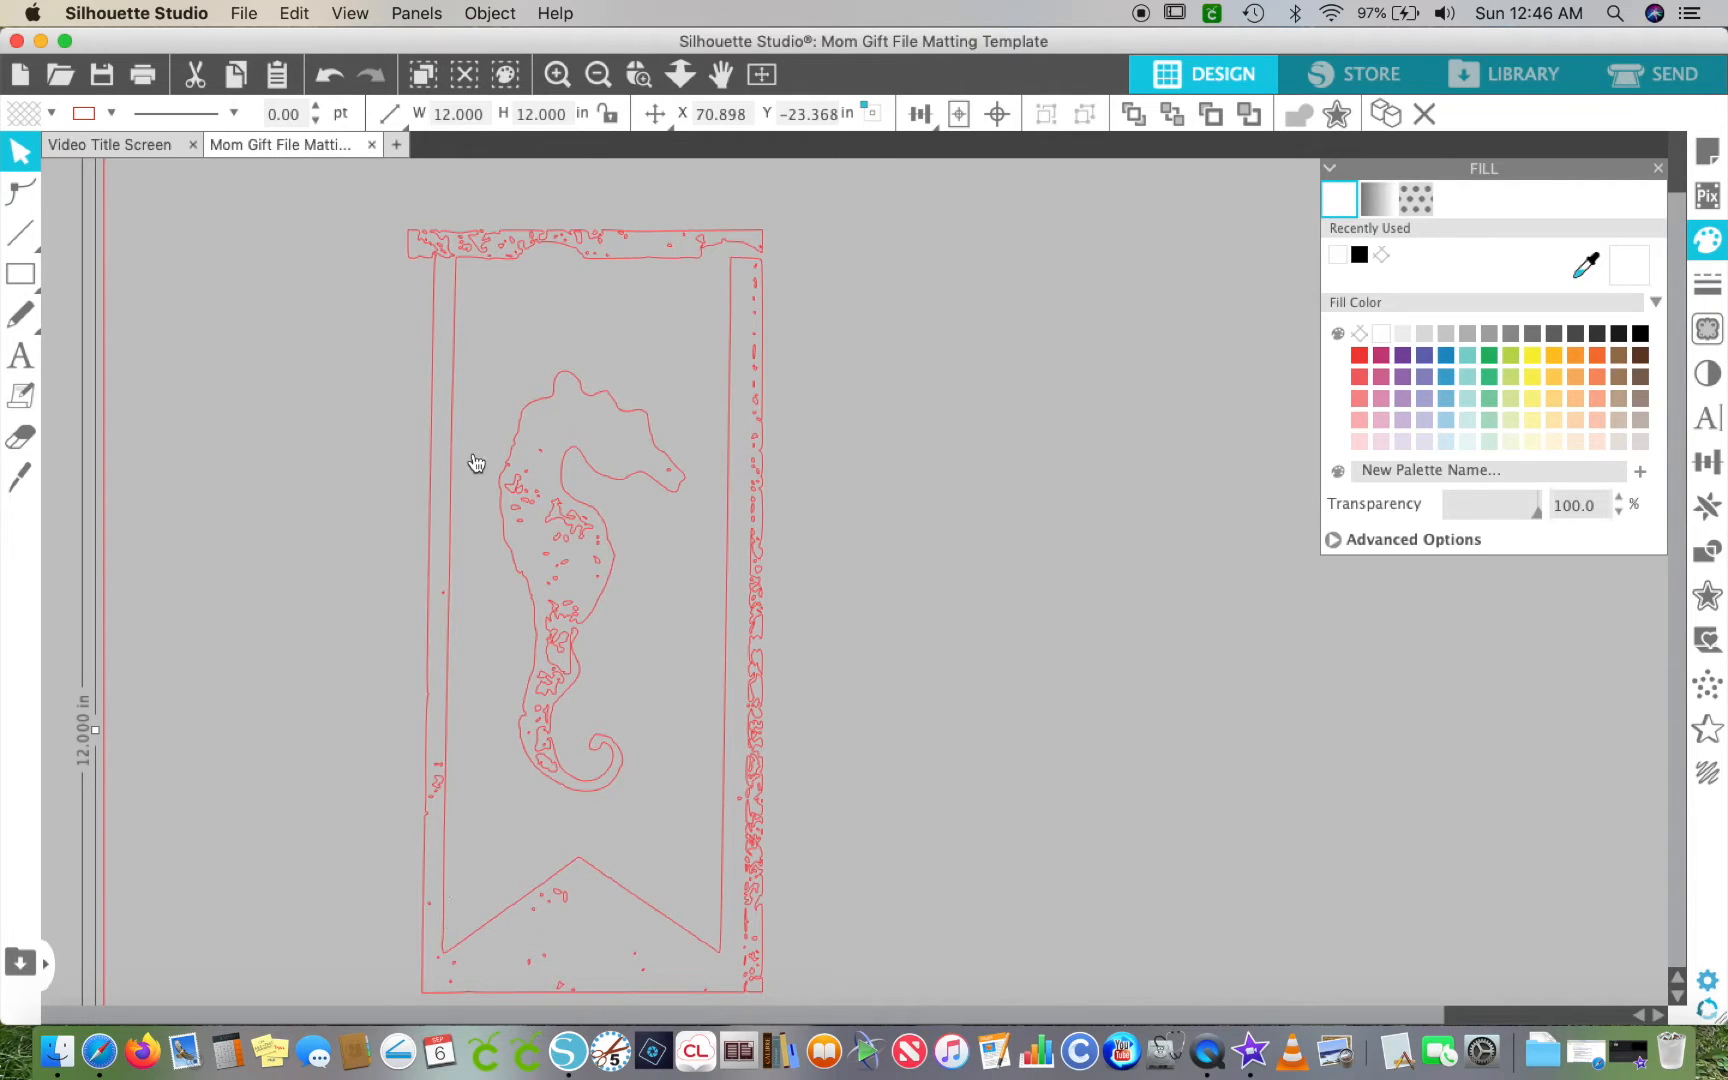
left_click(349, 213)
left_click_drag(349, 213, 758, 548)
key("super+z")
left_click(597, 77)
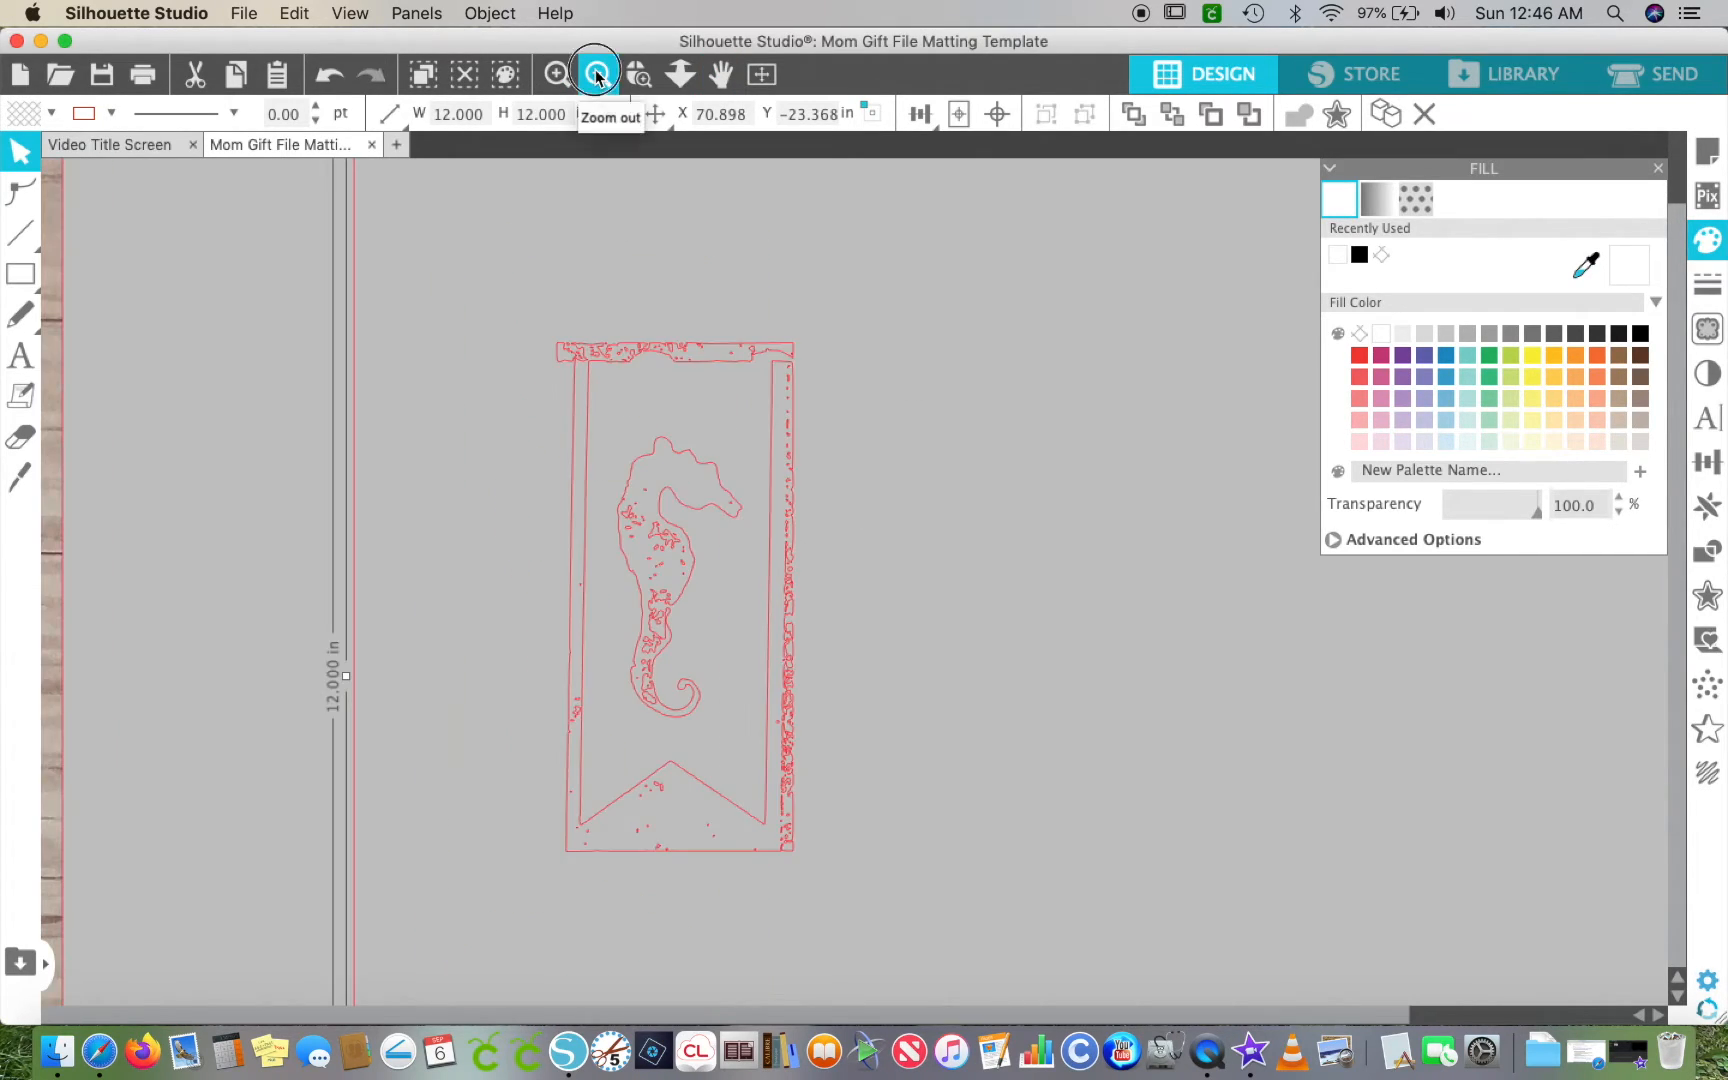
left_click(597, 77)
- Select the whole seahorse banner trace and release its compound path into separate outlines
left_click_drag(435, 362, 913, 819)
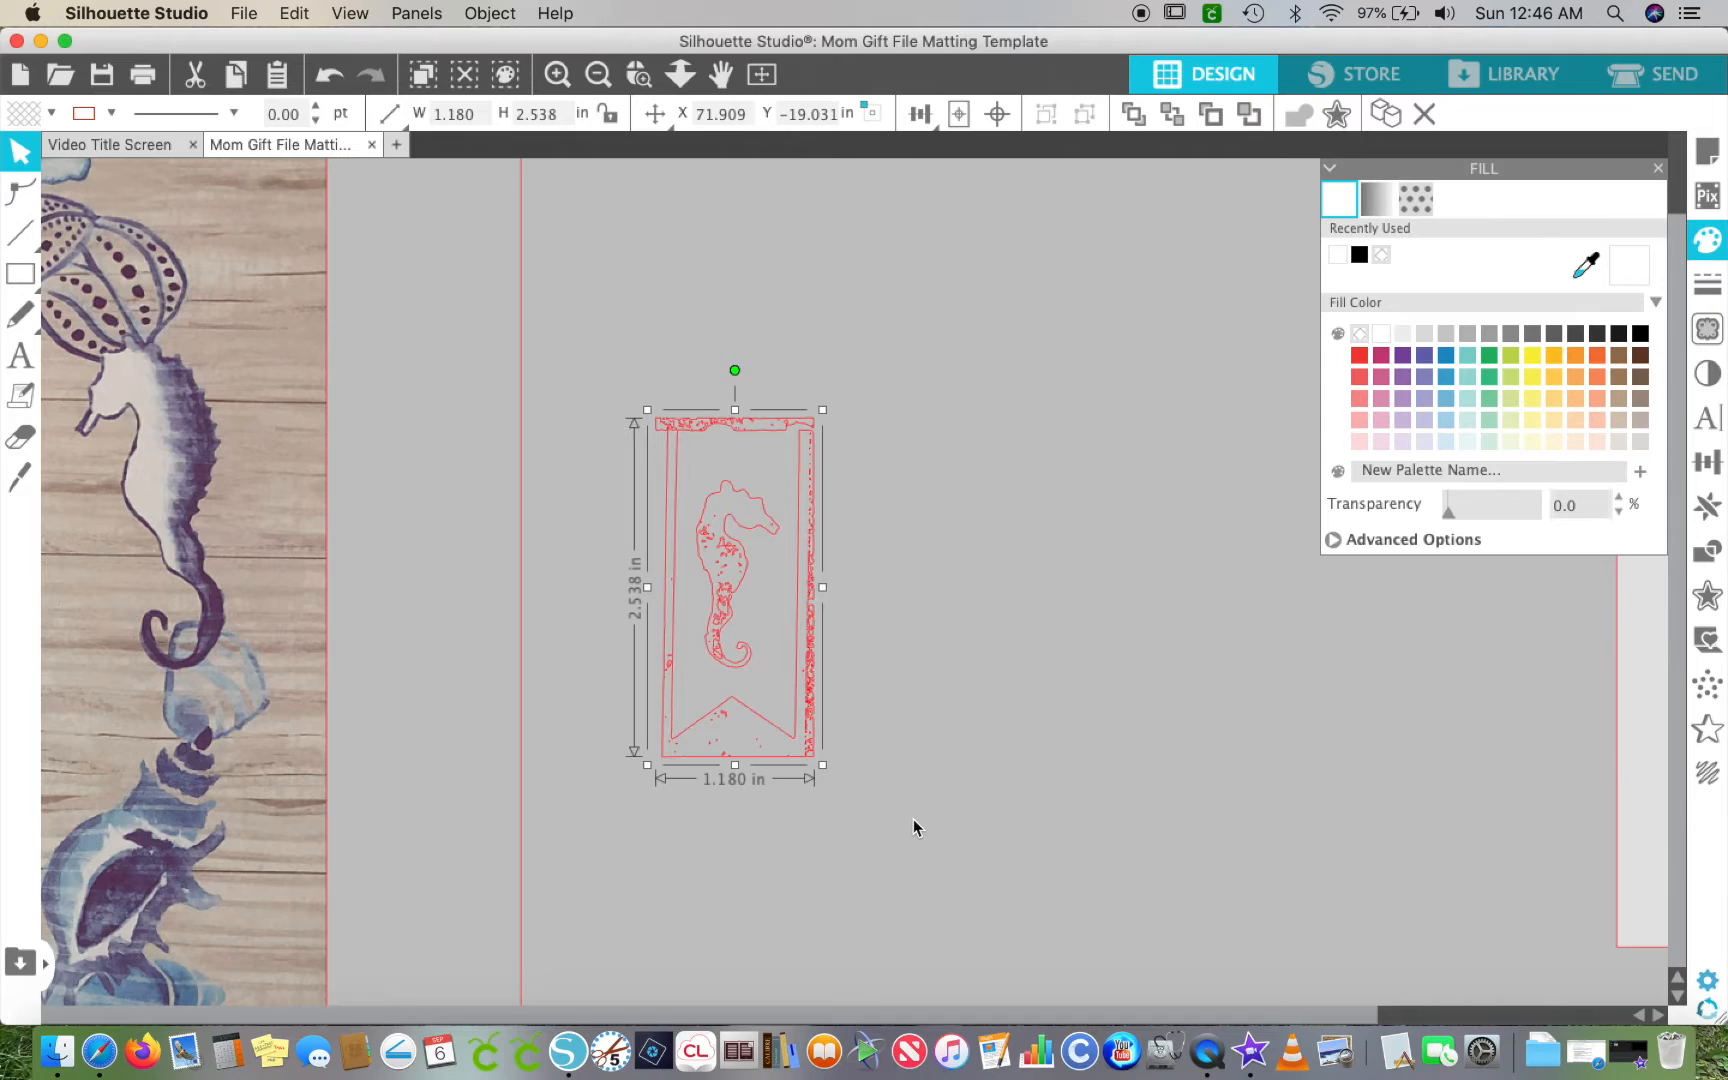
key("super+g")
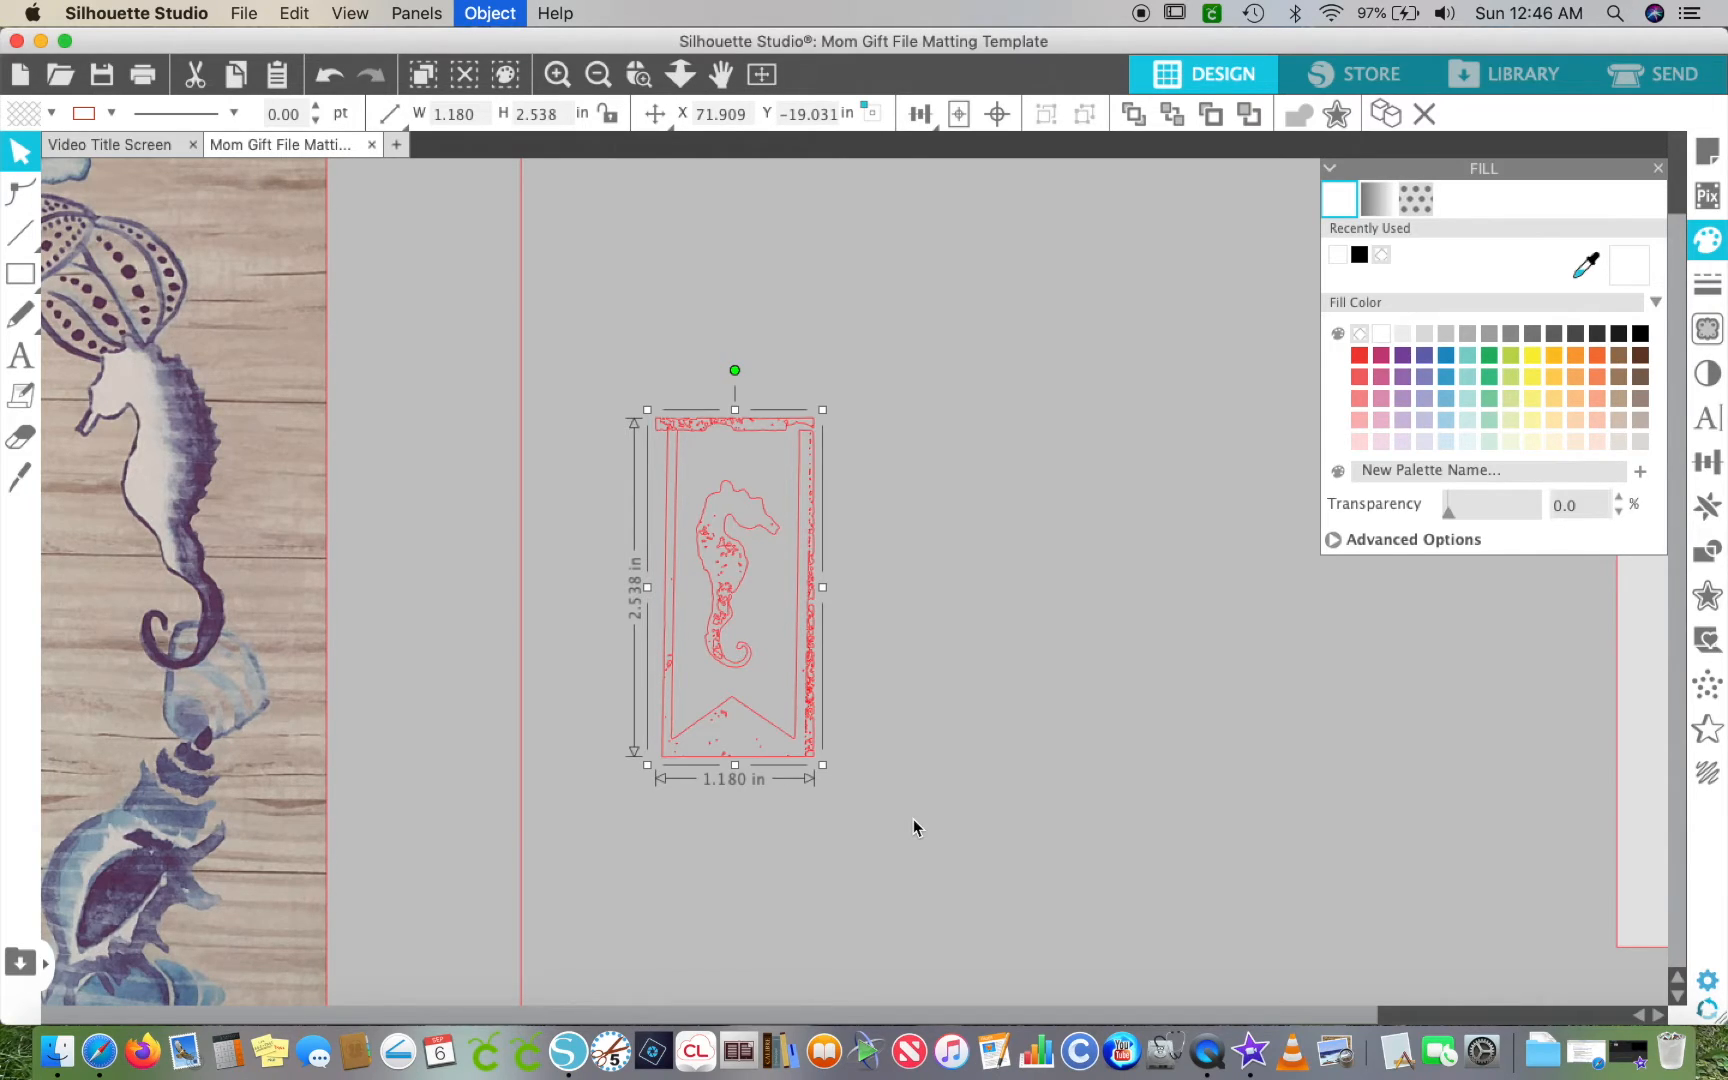
left_click(563, 78)
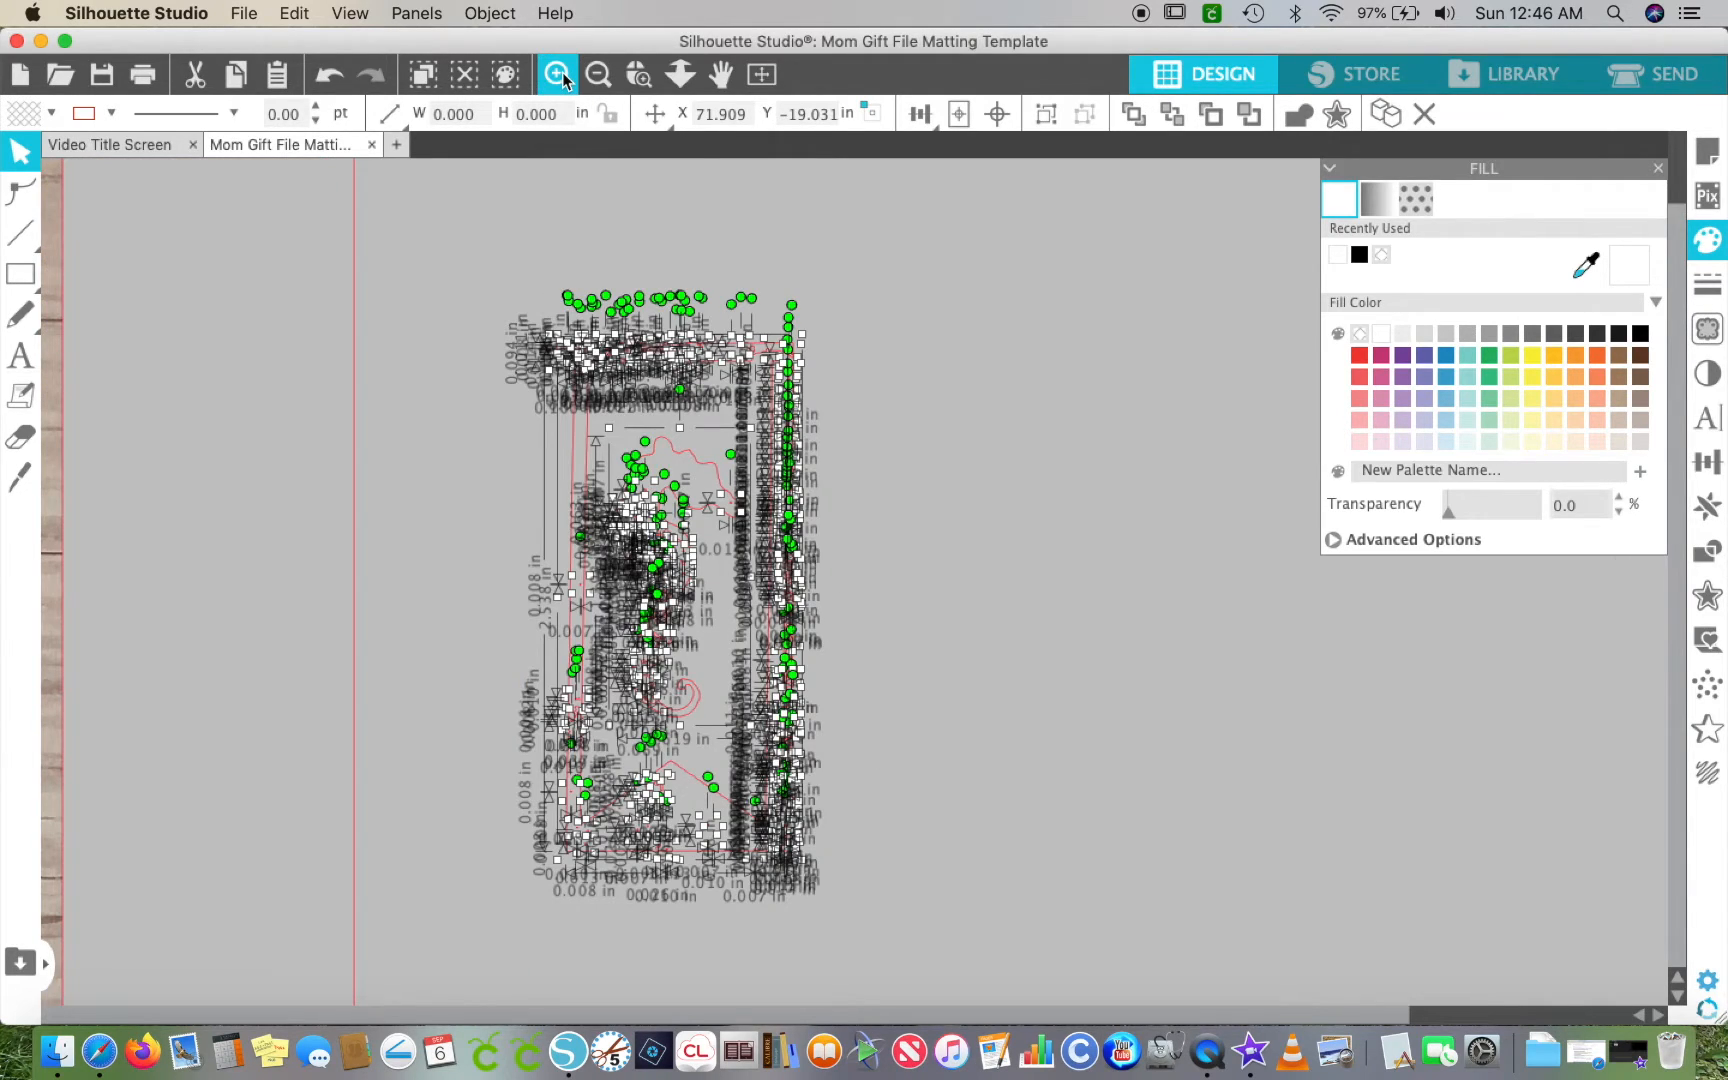
left_click(563, 78)
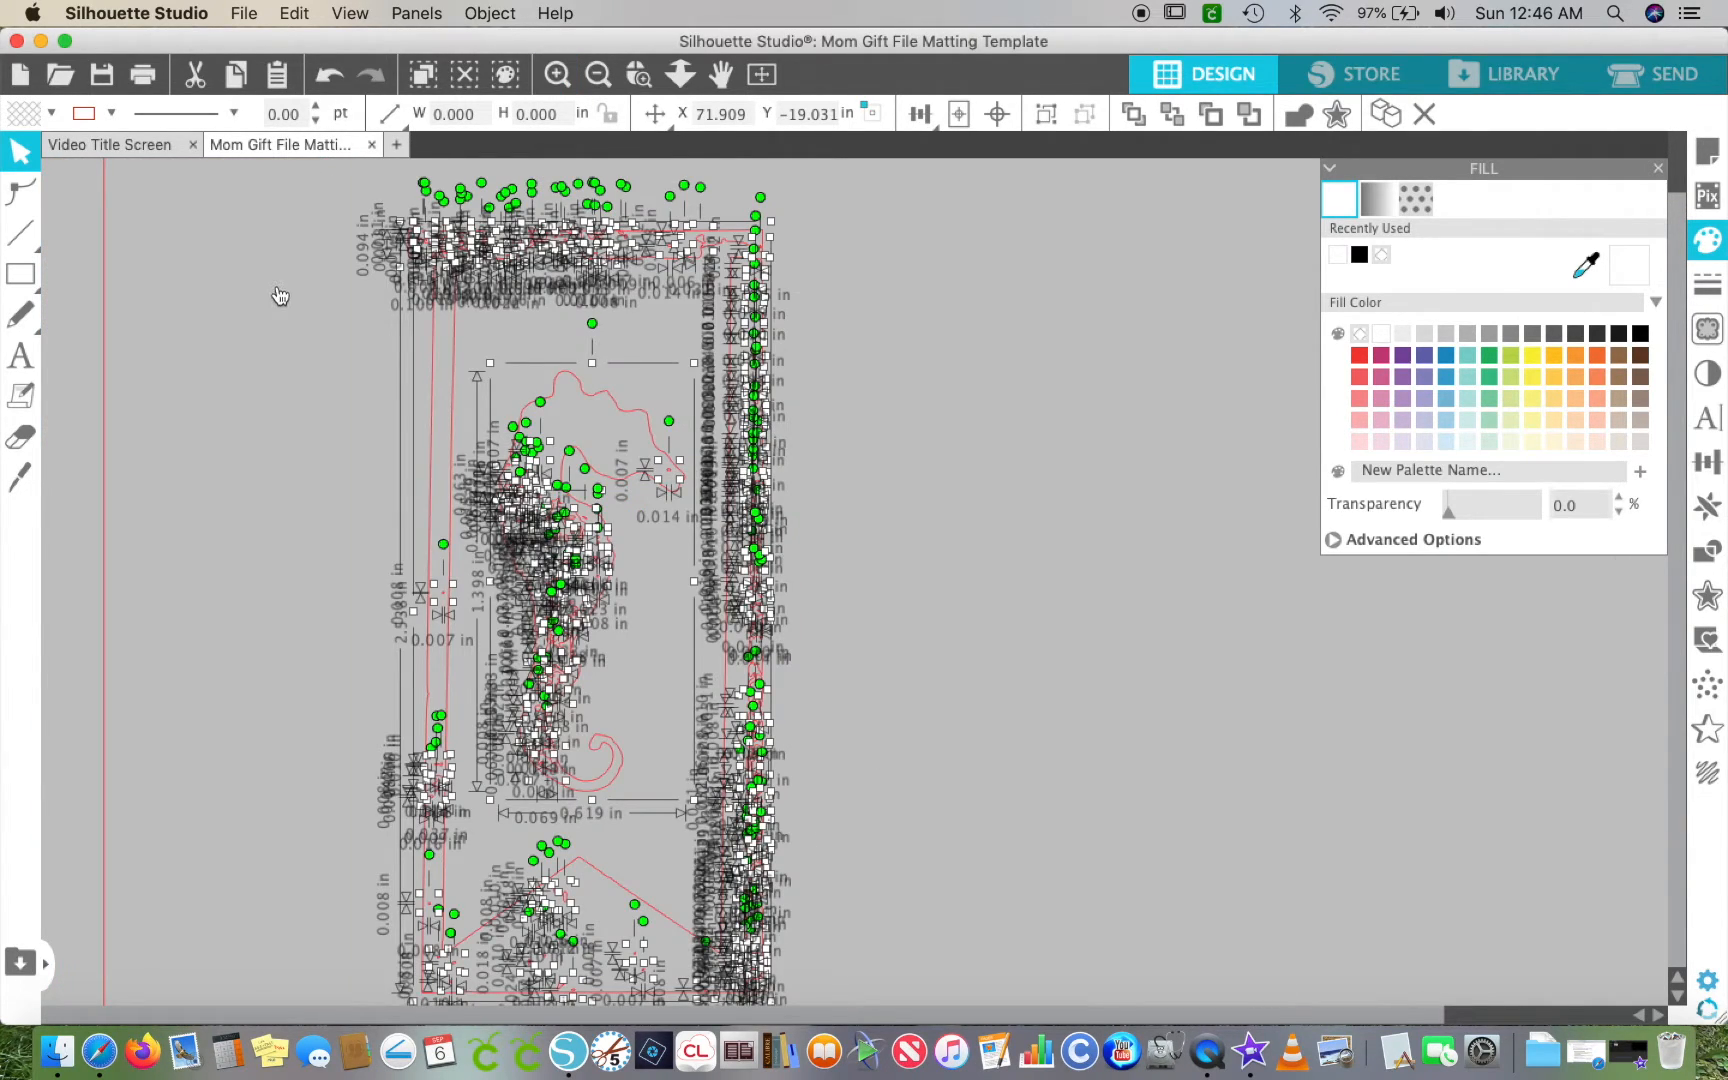
- Delete all the released trace outlines and stray fragments of the seahorse banner
scroll(280, 296, "left", 3)
left_click(174, 269)
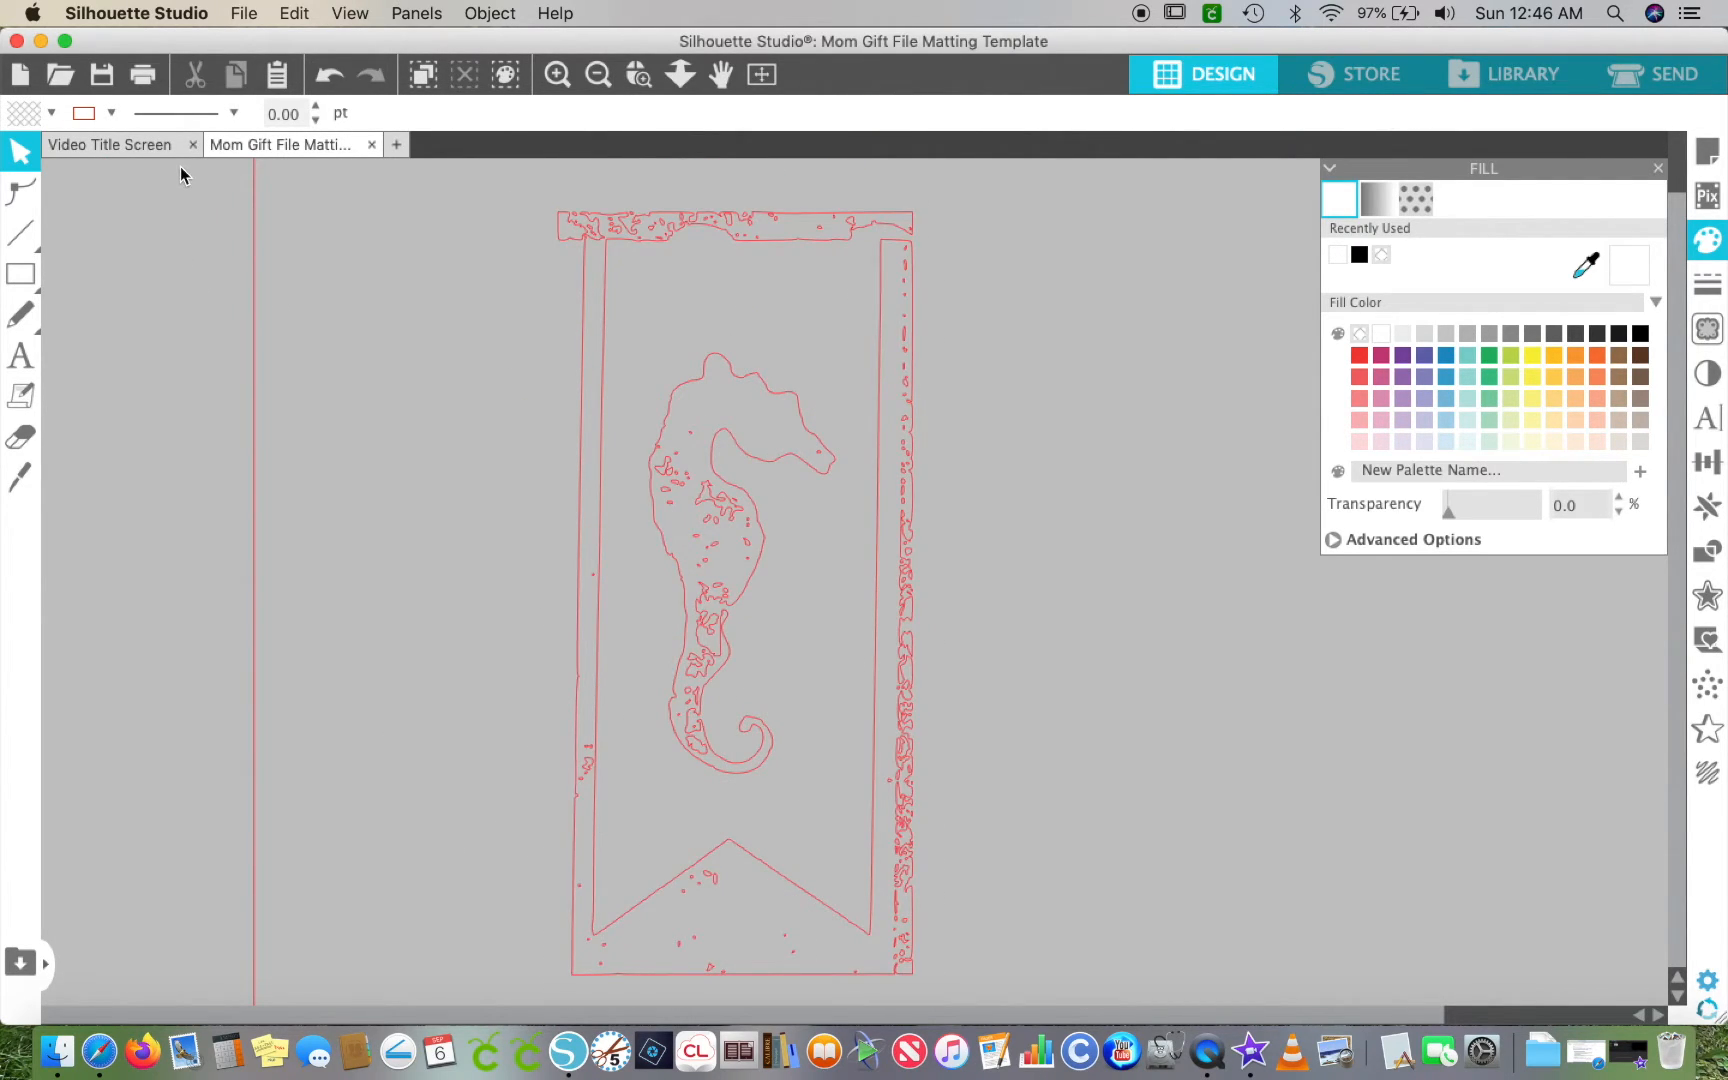
left_click_drag(180, 185, 1021, 323)
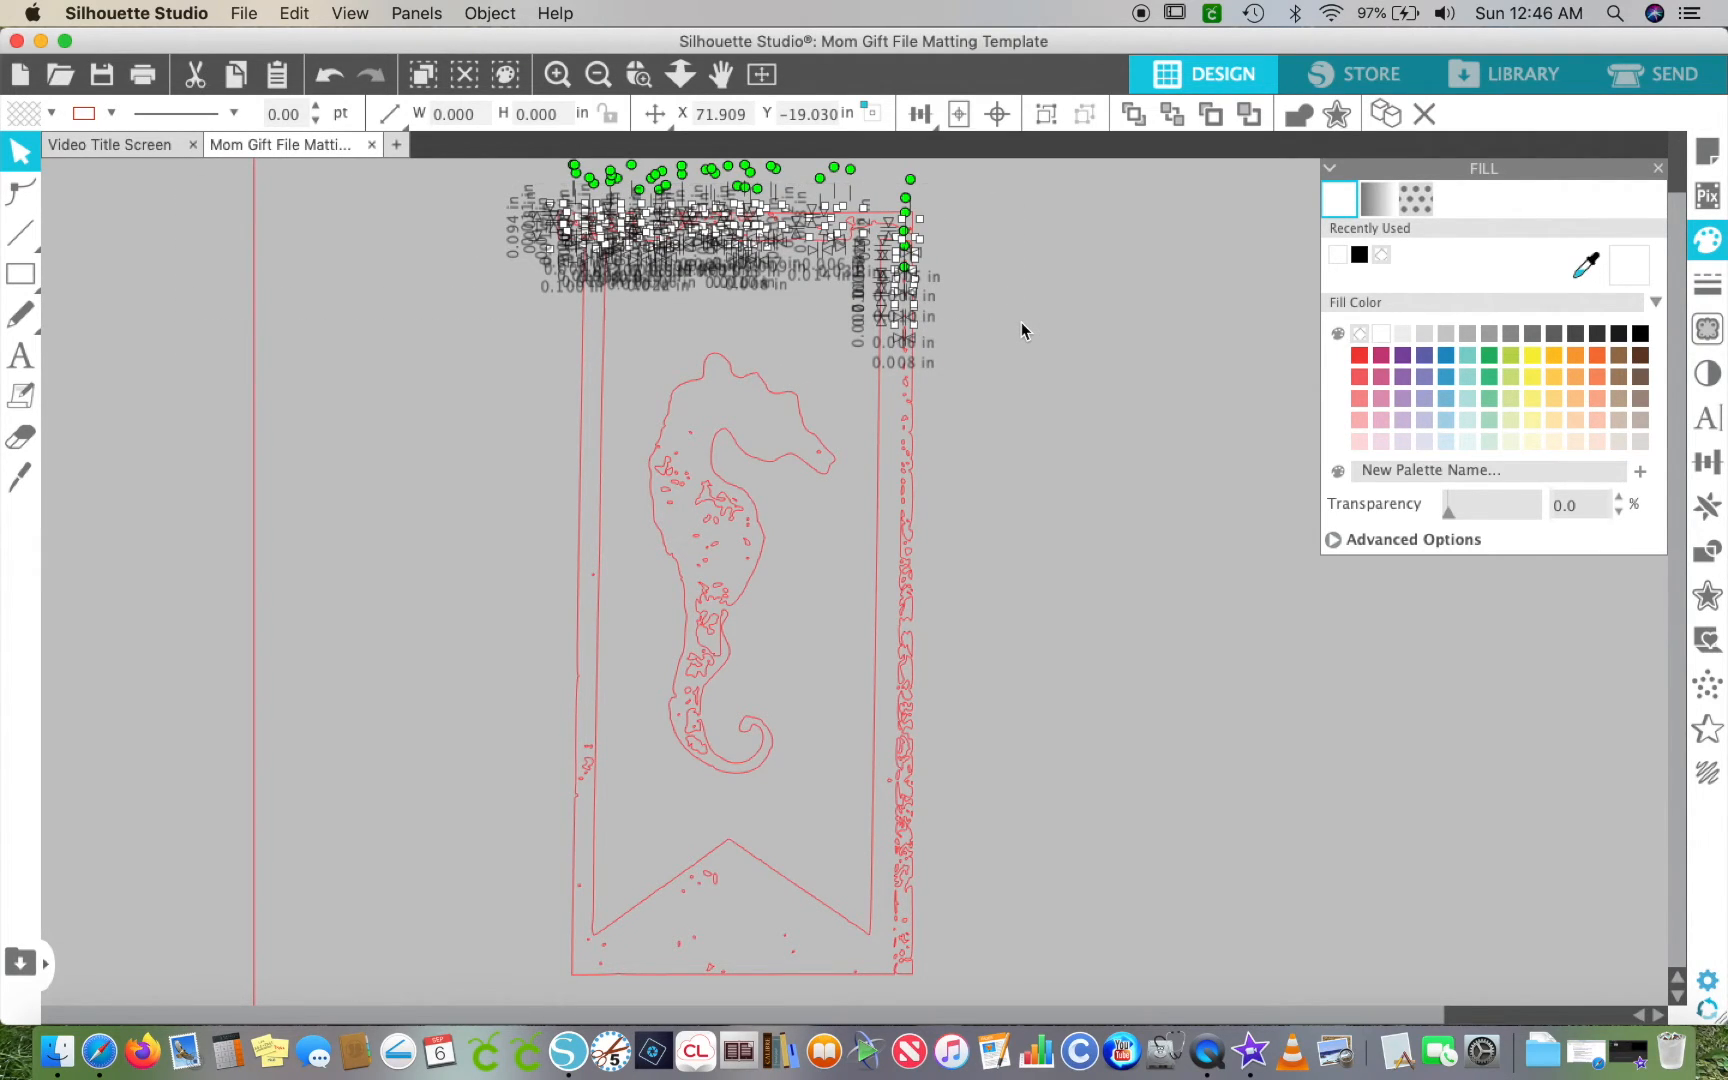
key("Delete")
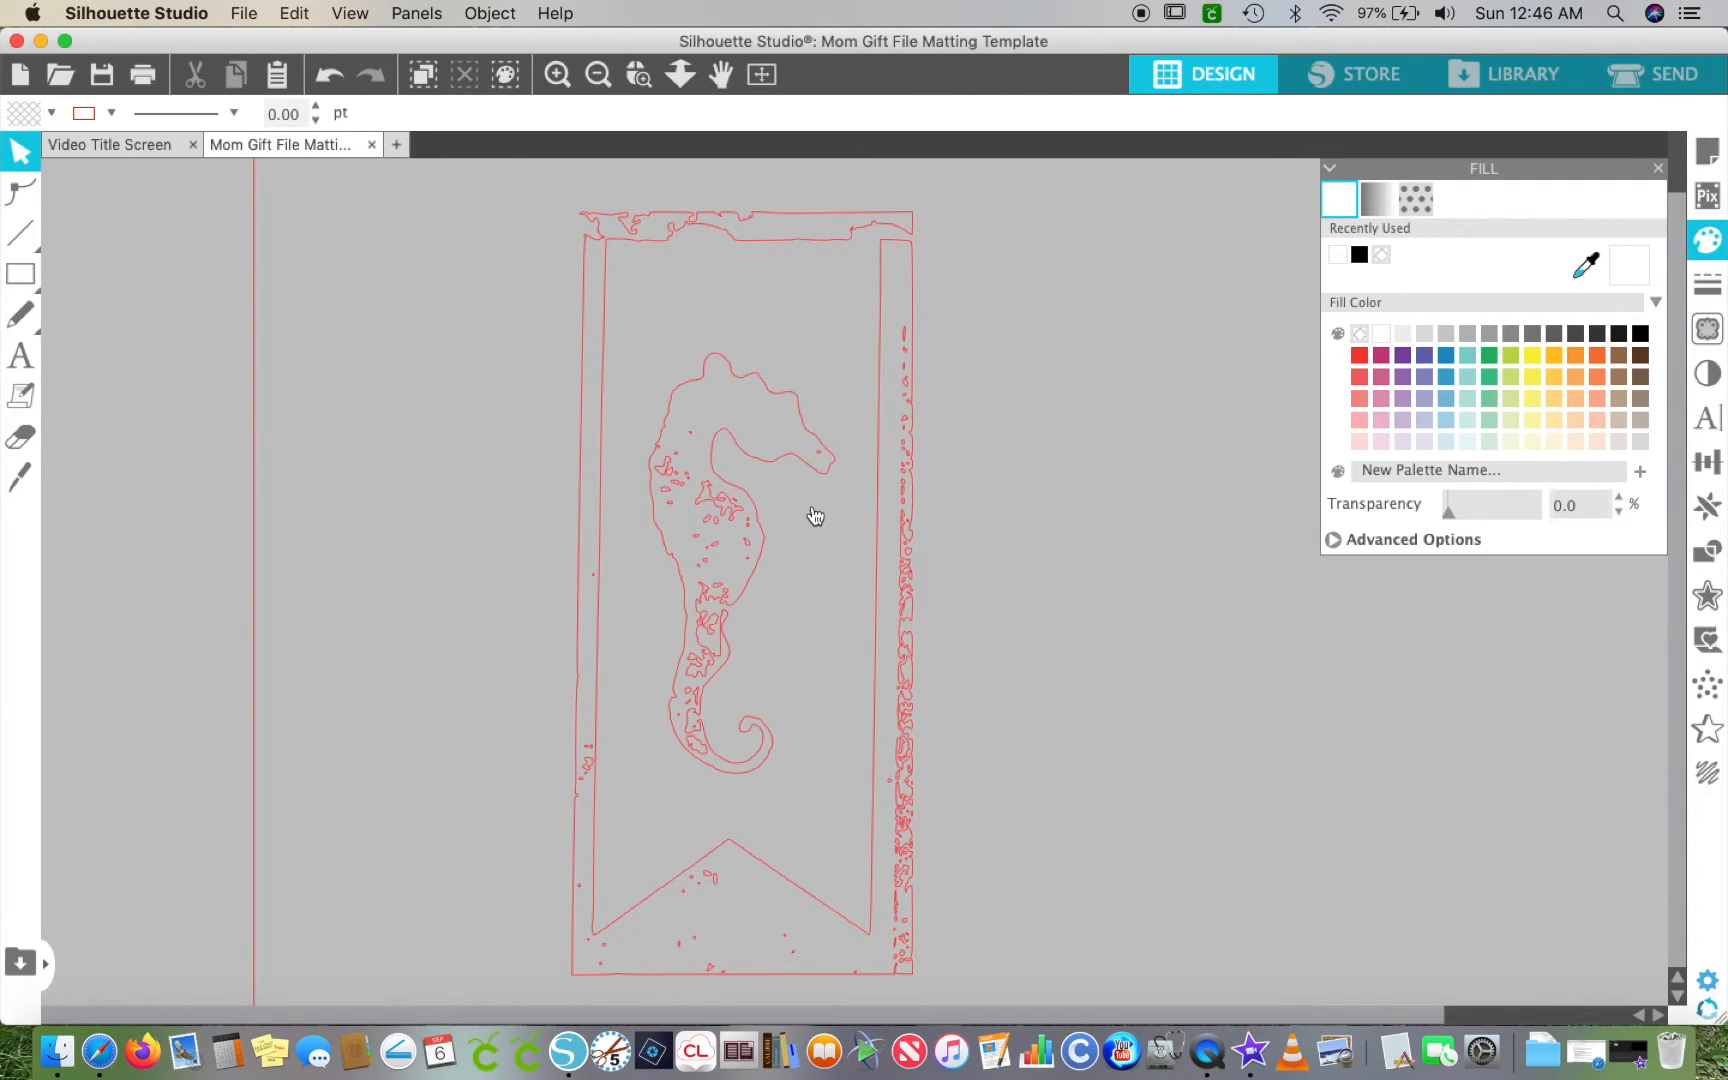
left_click(598, 76)
left_click(598, 76)
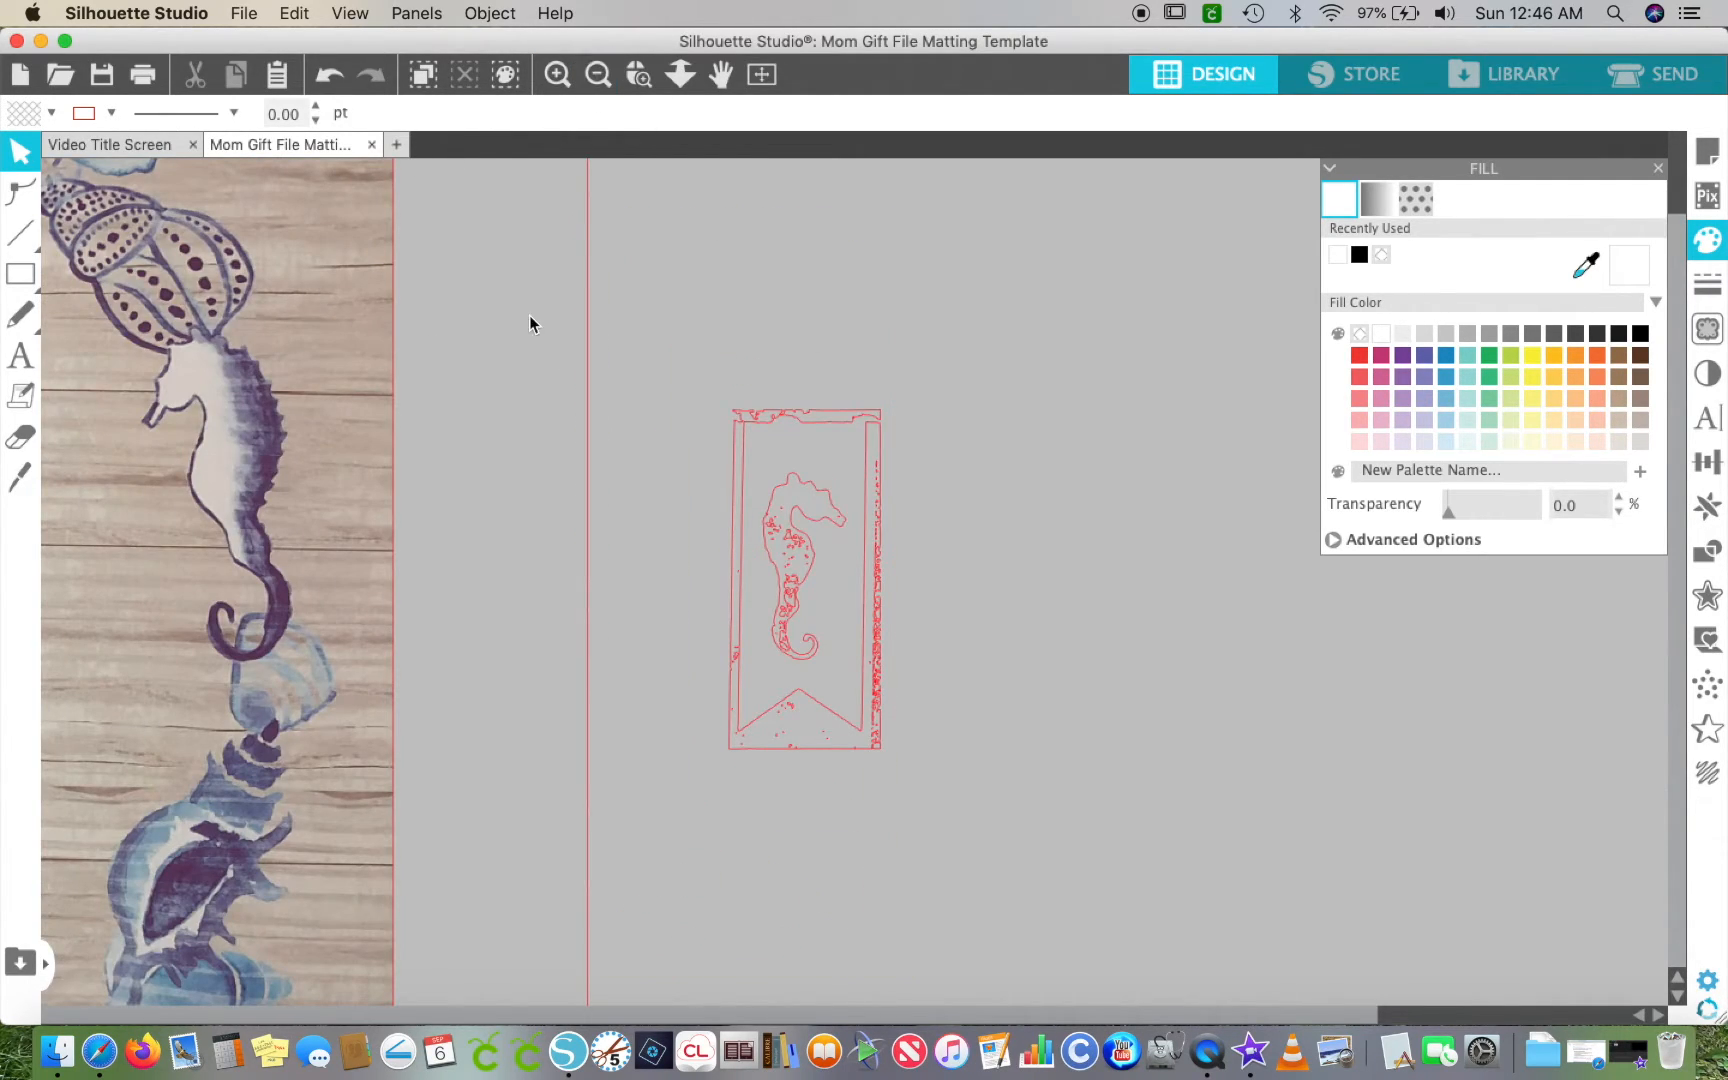
left_click_drag(505, 321, 1089, 889)
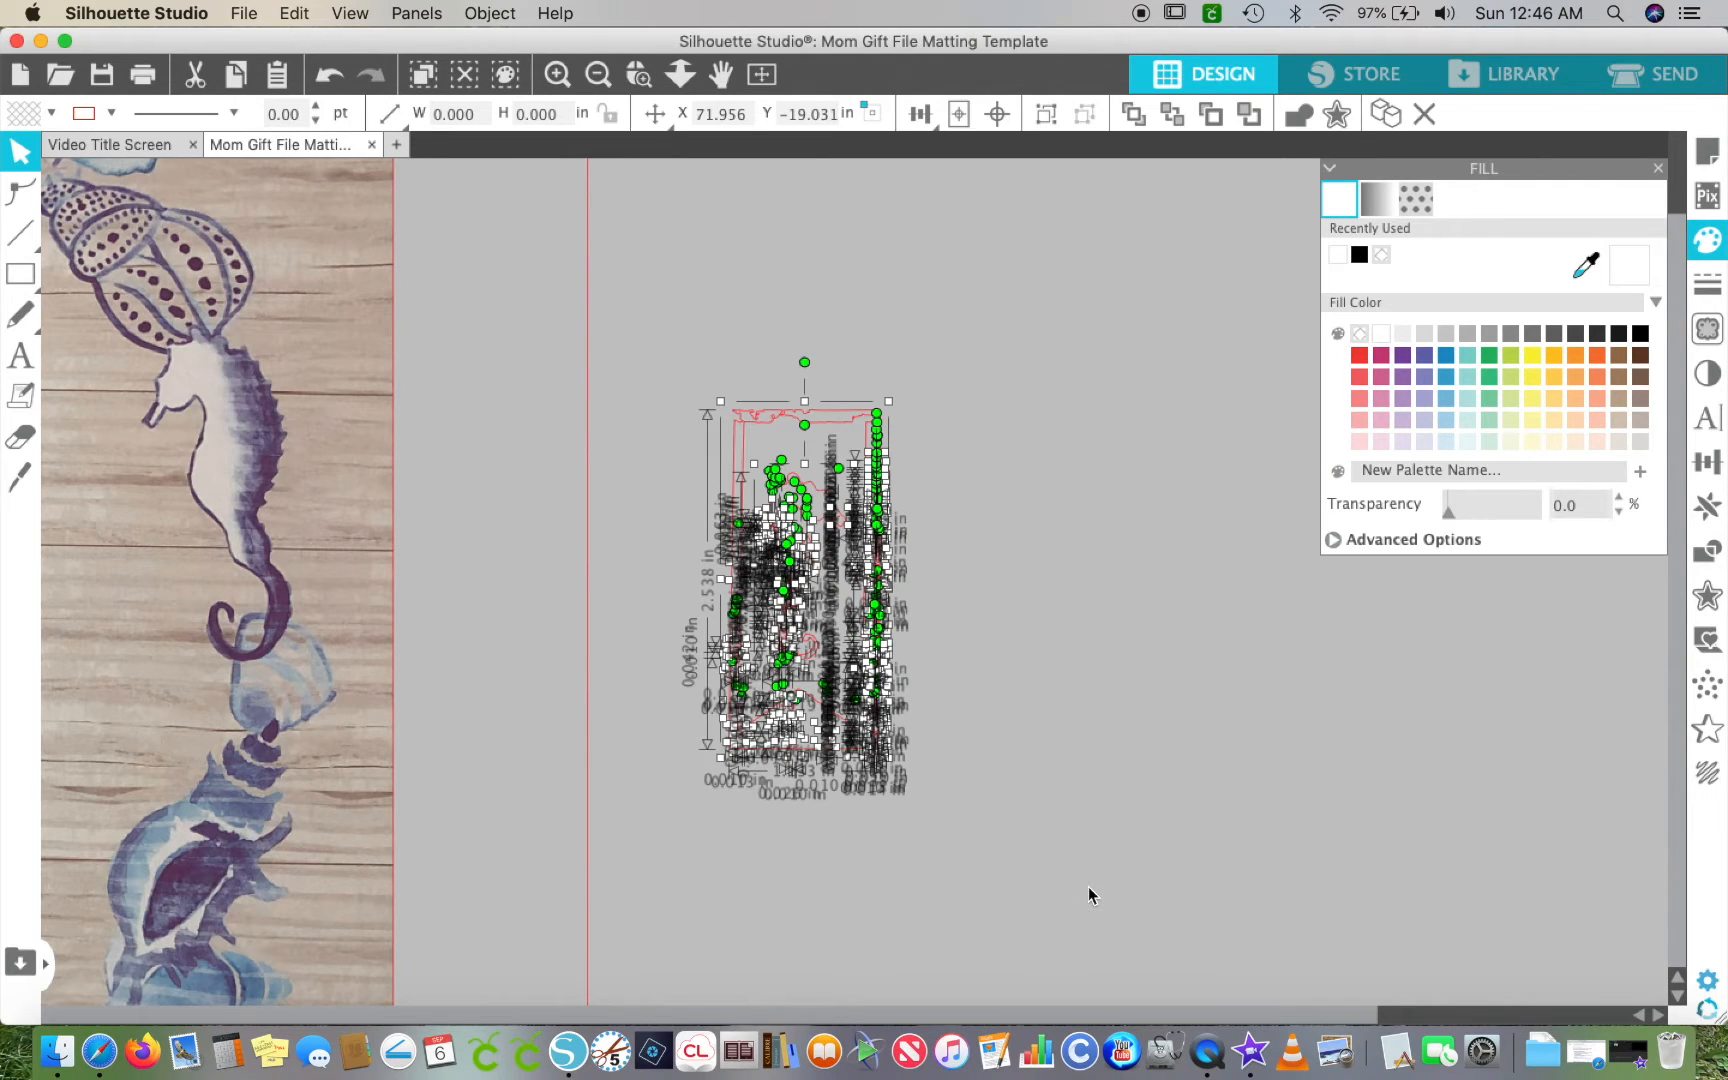
key("Delete")
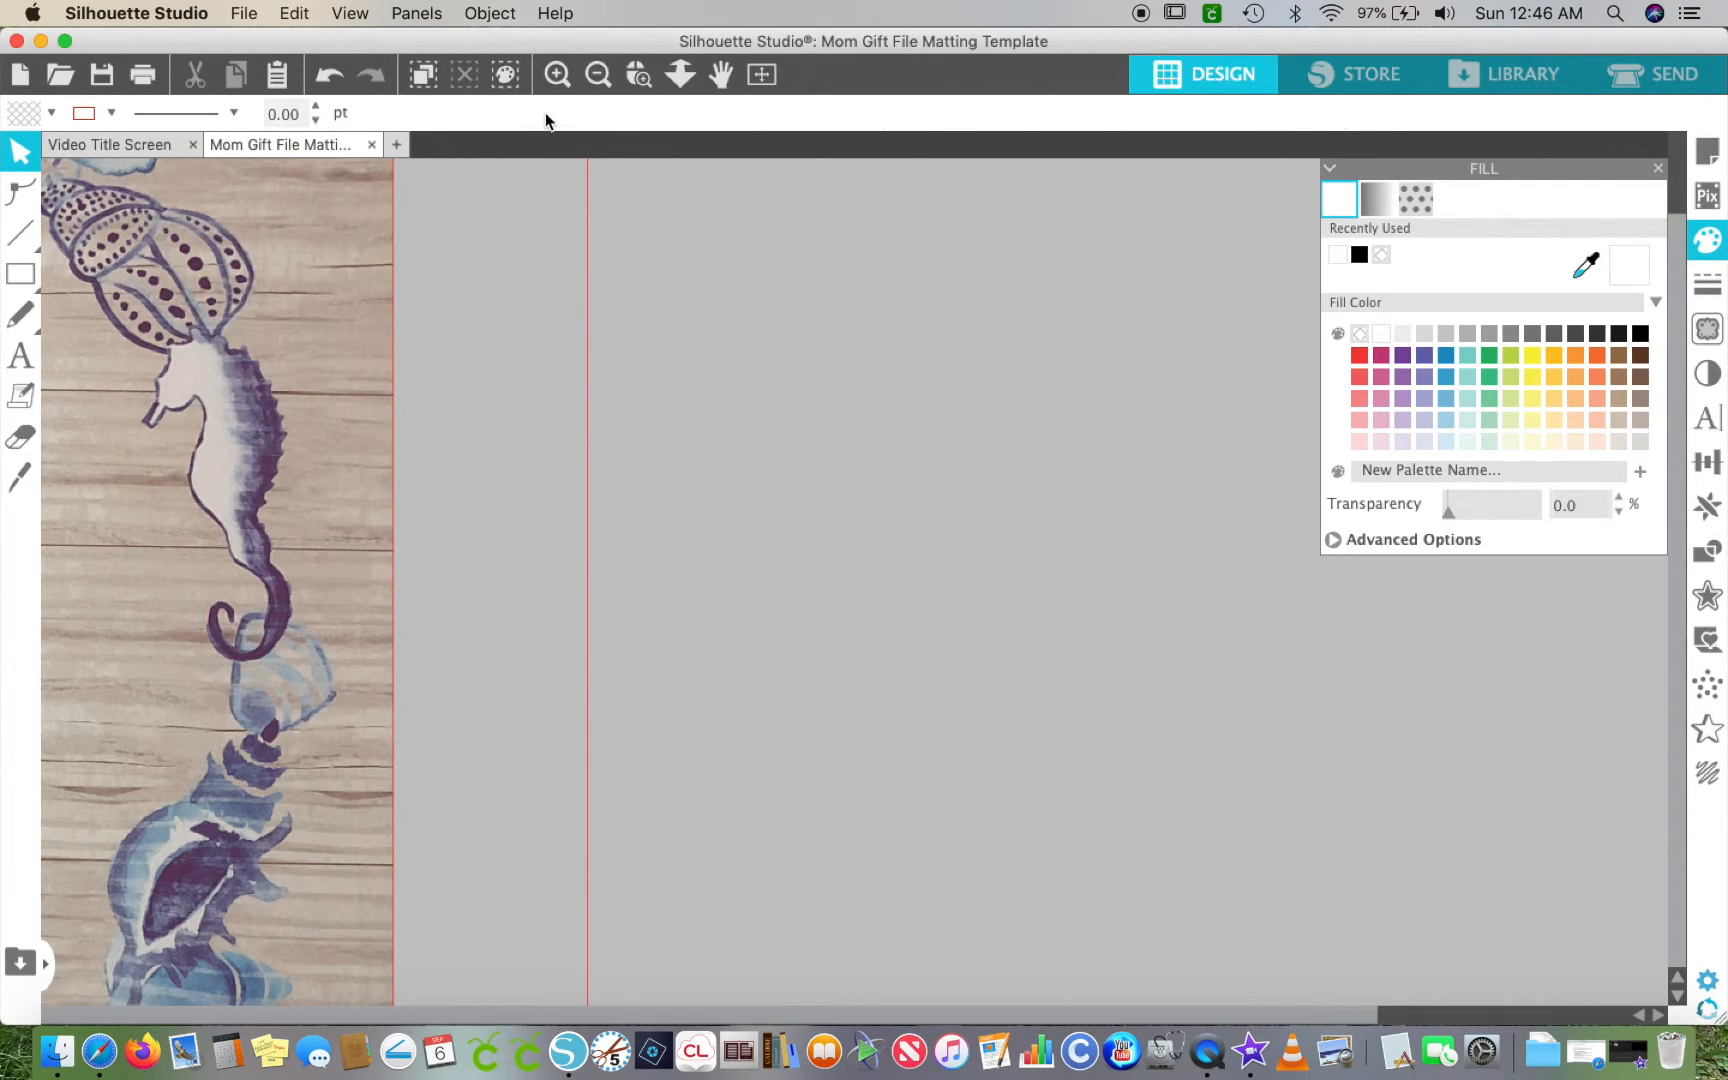
- Set the fill transparency of the 12 by 12 in sticker sheet to 0% so the printed seahorse banner shows
left_click(585, 258)
left_click_drag(1539, 514, 1397, 508)
left_click(557, 70)
left_click(555, 72)
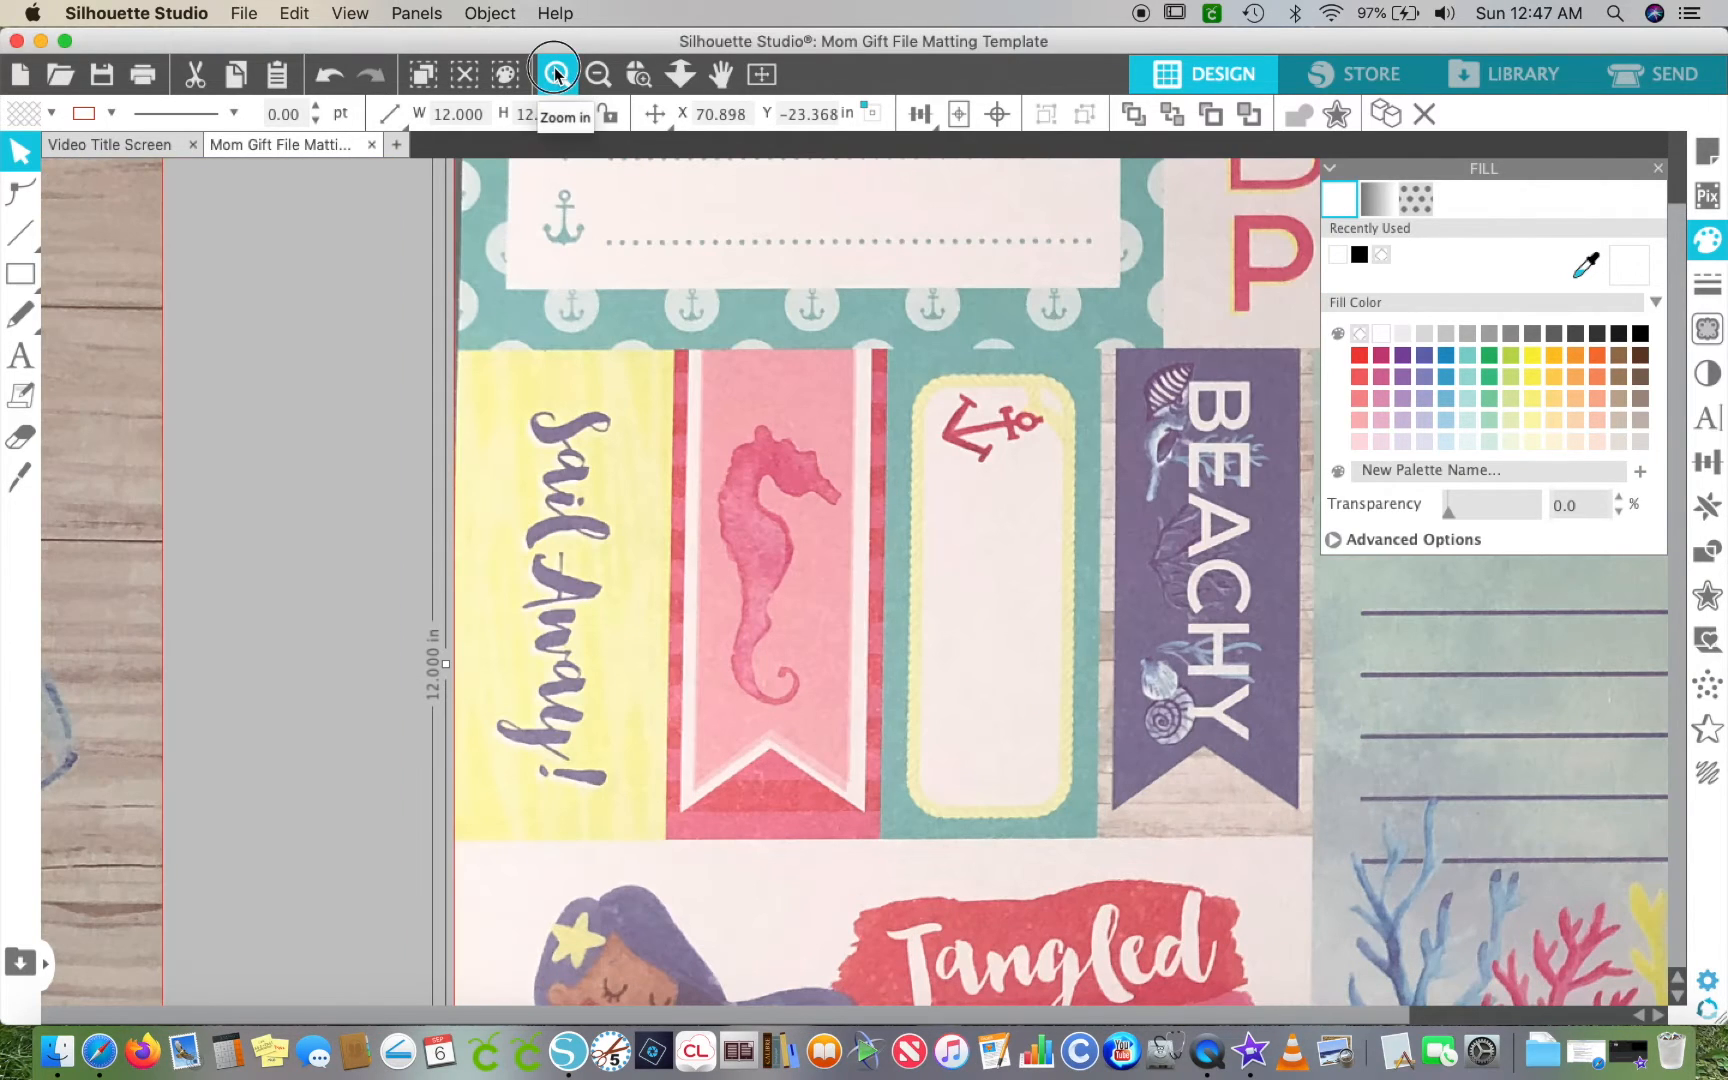
left_click(555, 72)
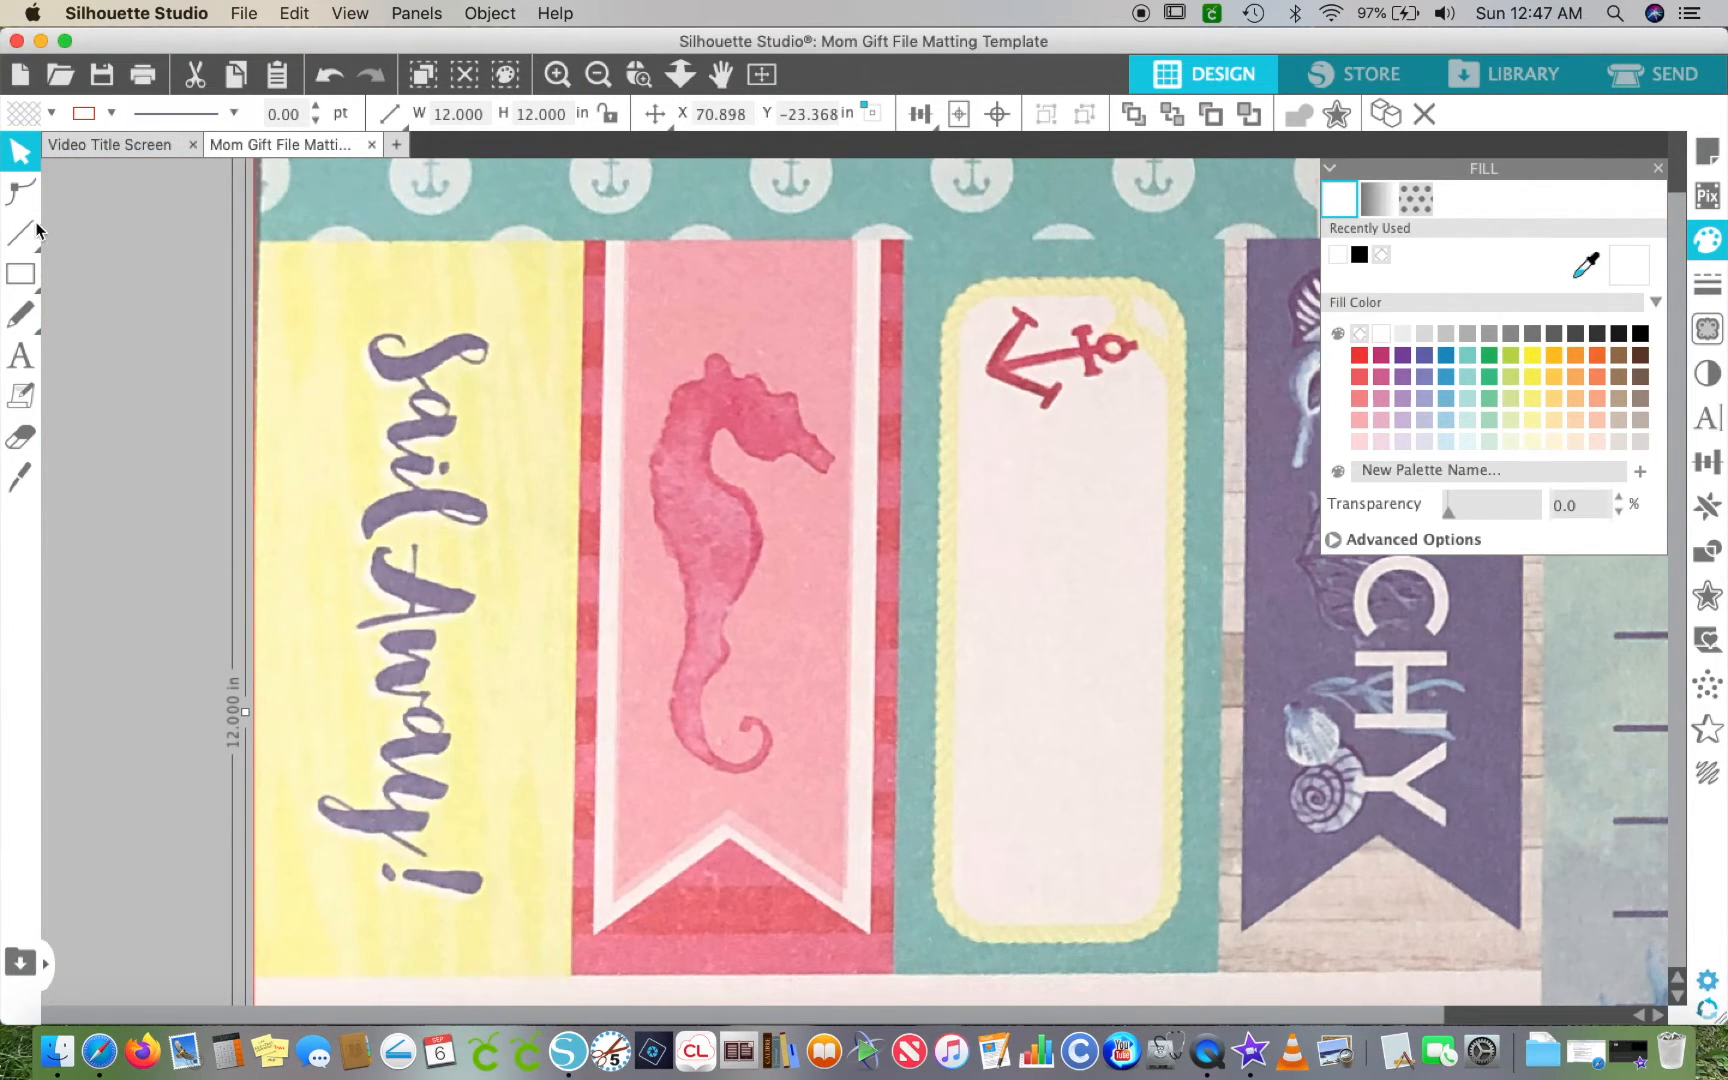
- Activate the polygon drawing tool and set the line color to black
mouse_move(20, 234)
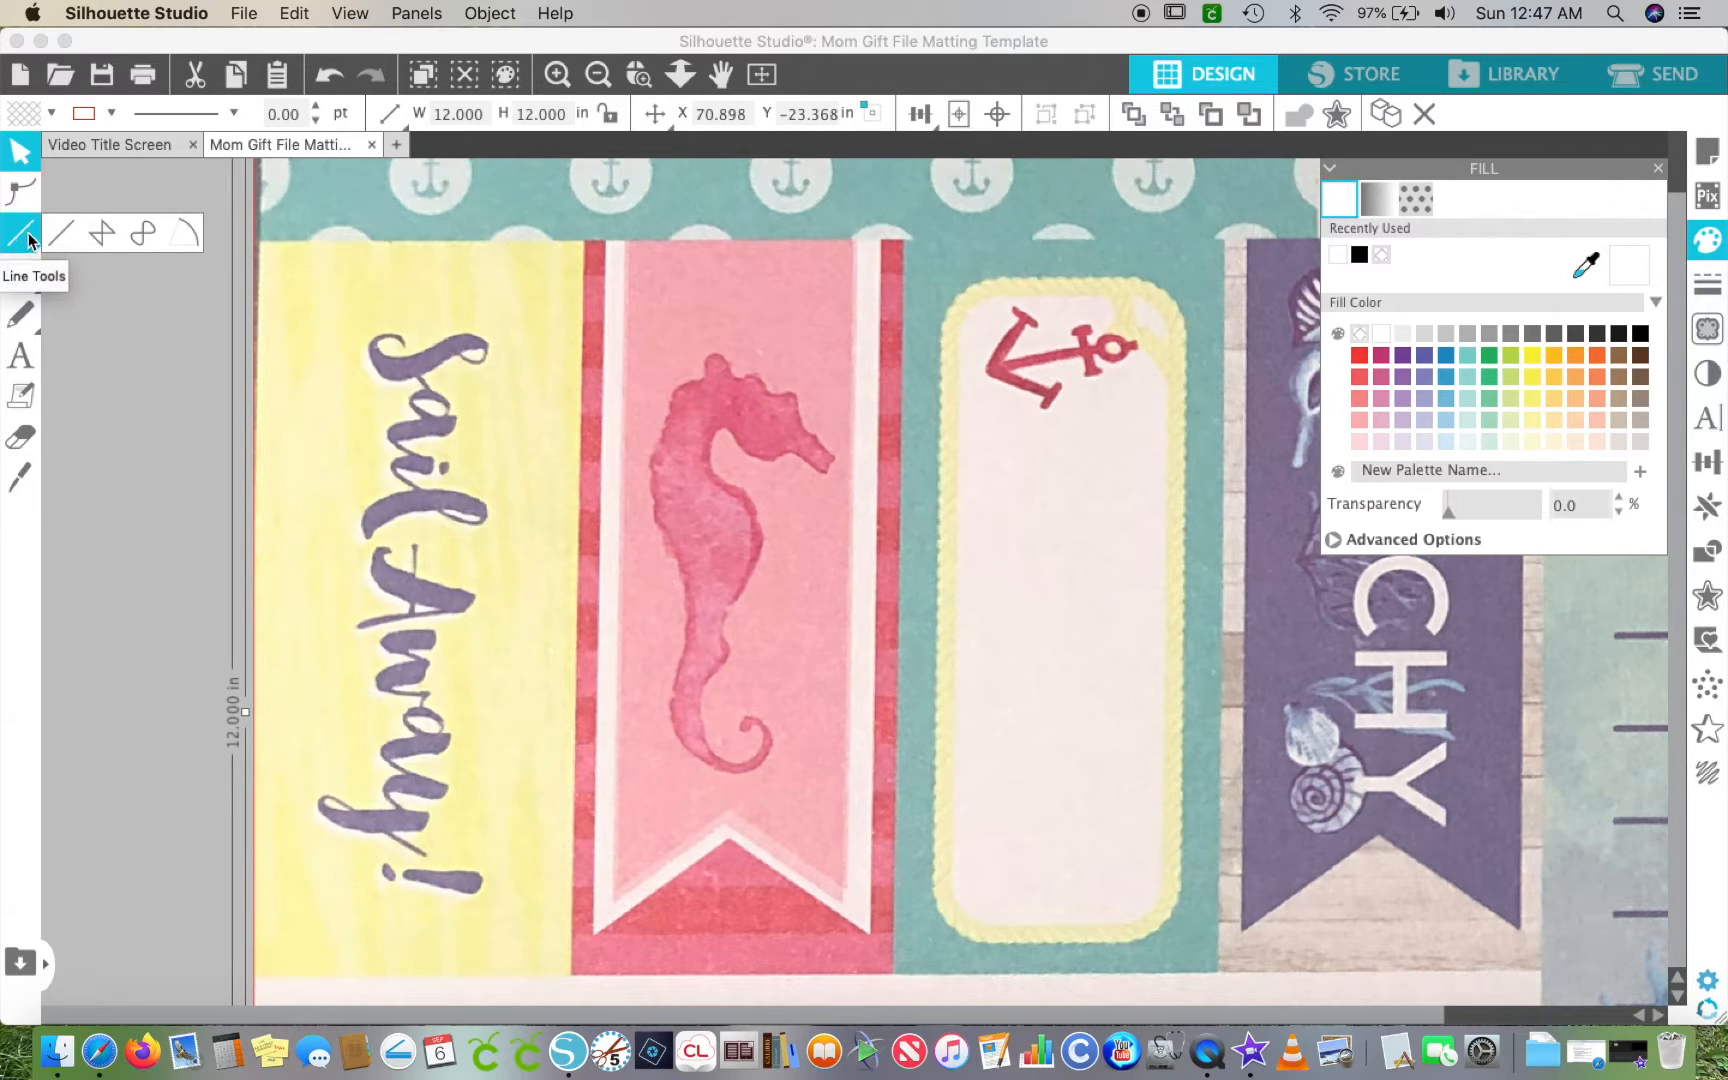
left_click(100, 234)
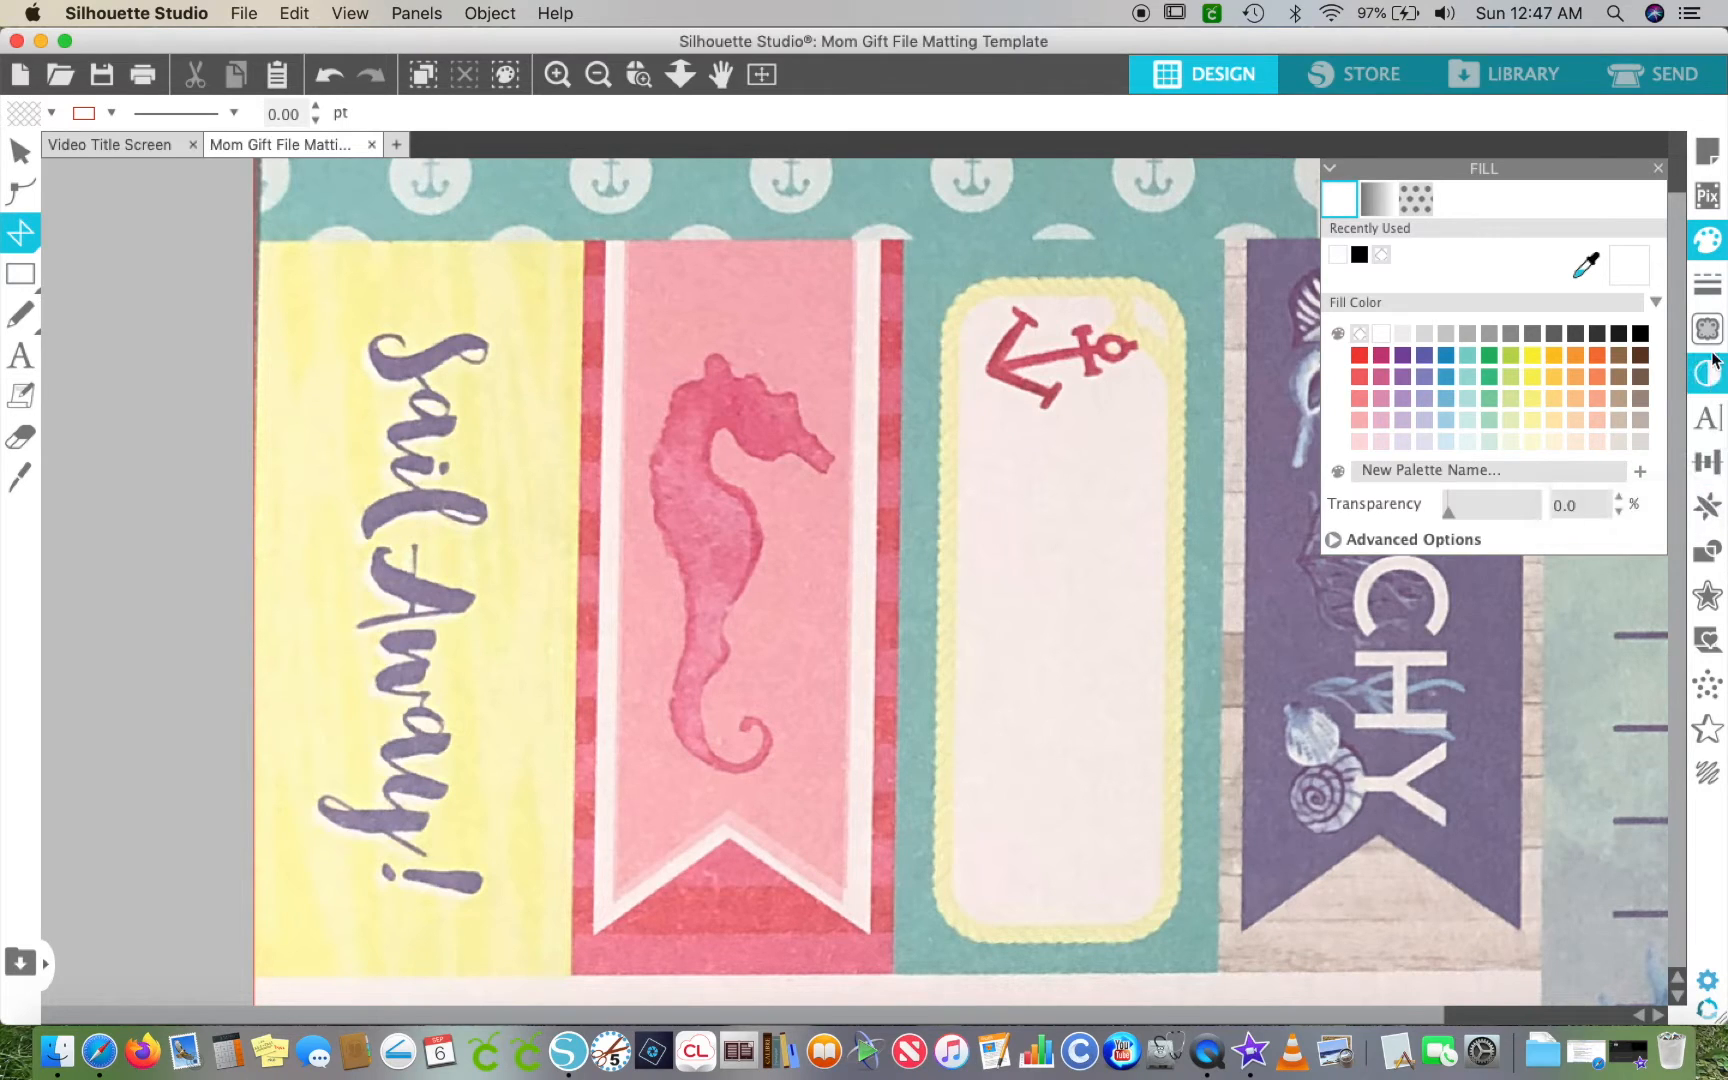
left_click(1711, 296)
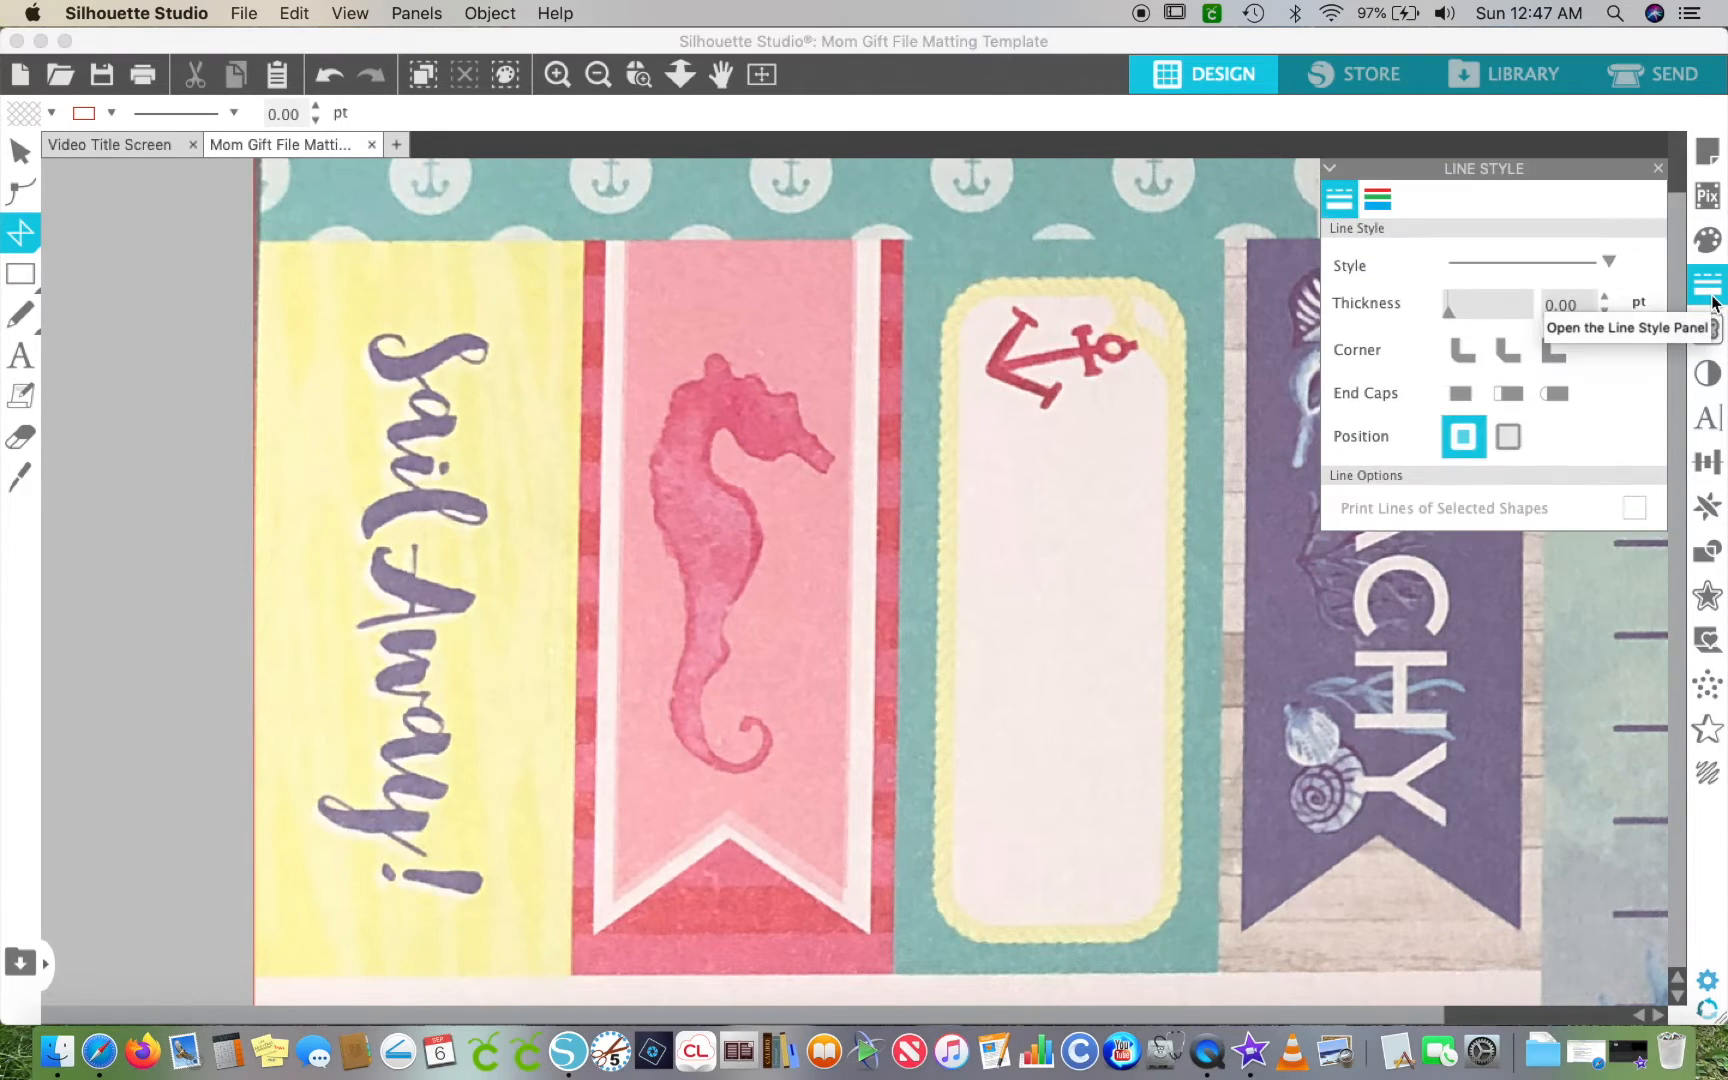
left_click(1377, 200)
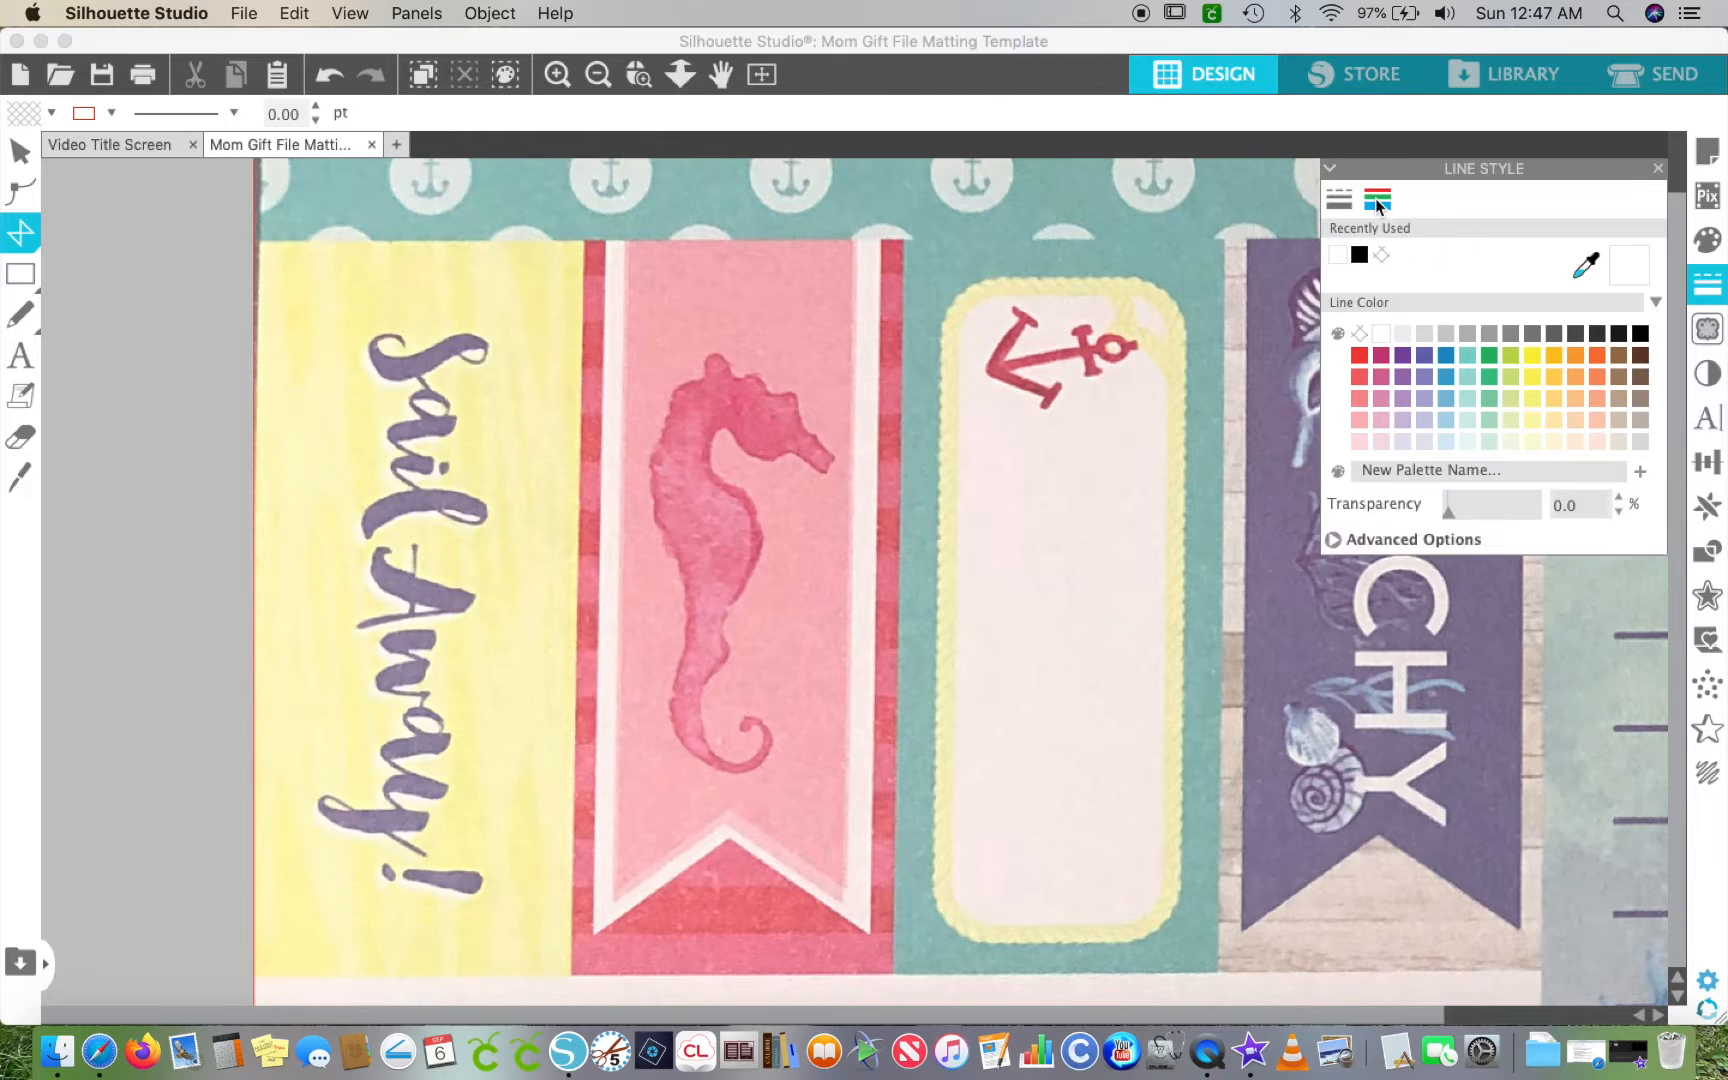
left_click(1641, 333)
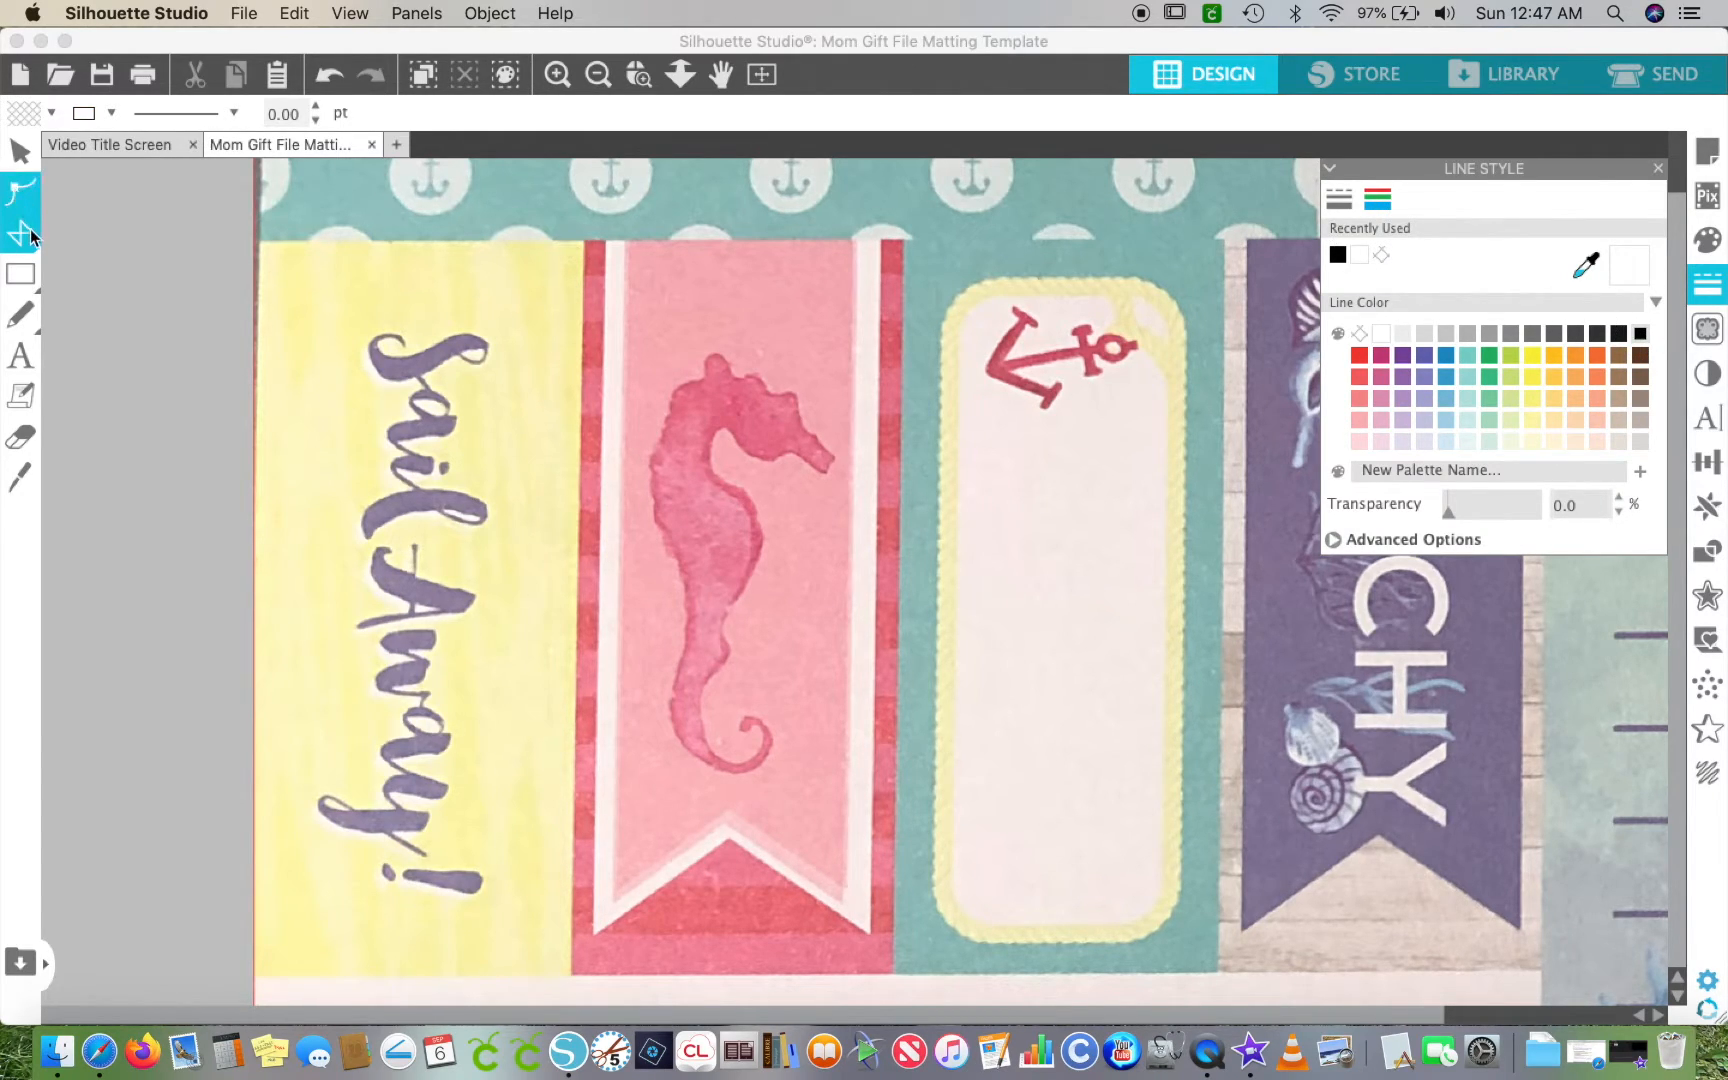
- Draw a closed five-point polygon about 0.89 by 2.32 in along the white border of the seahorse banner, including its notched end
left_click(109, 234)
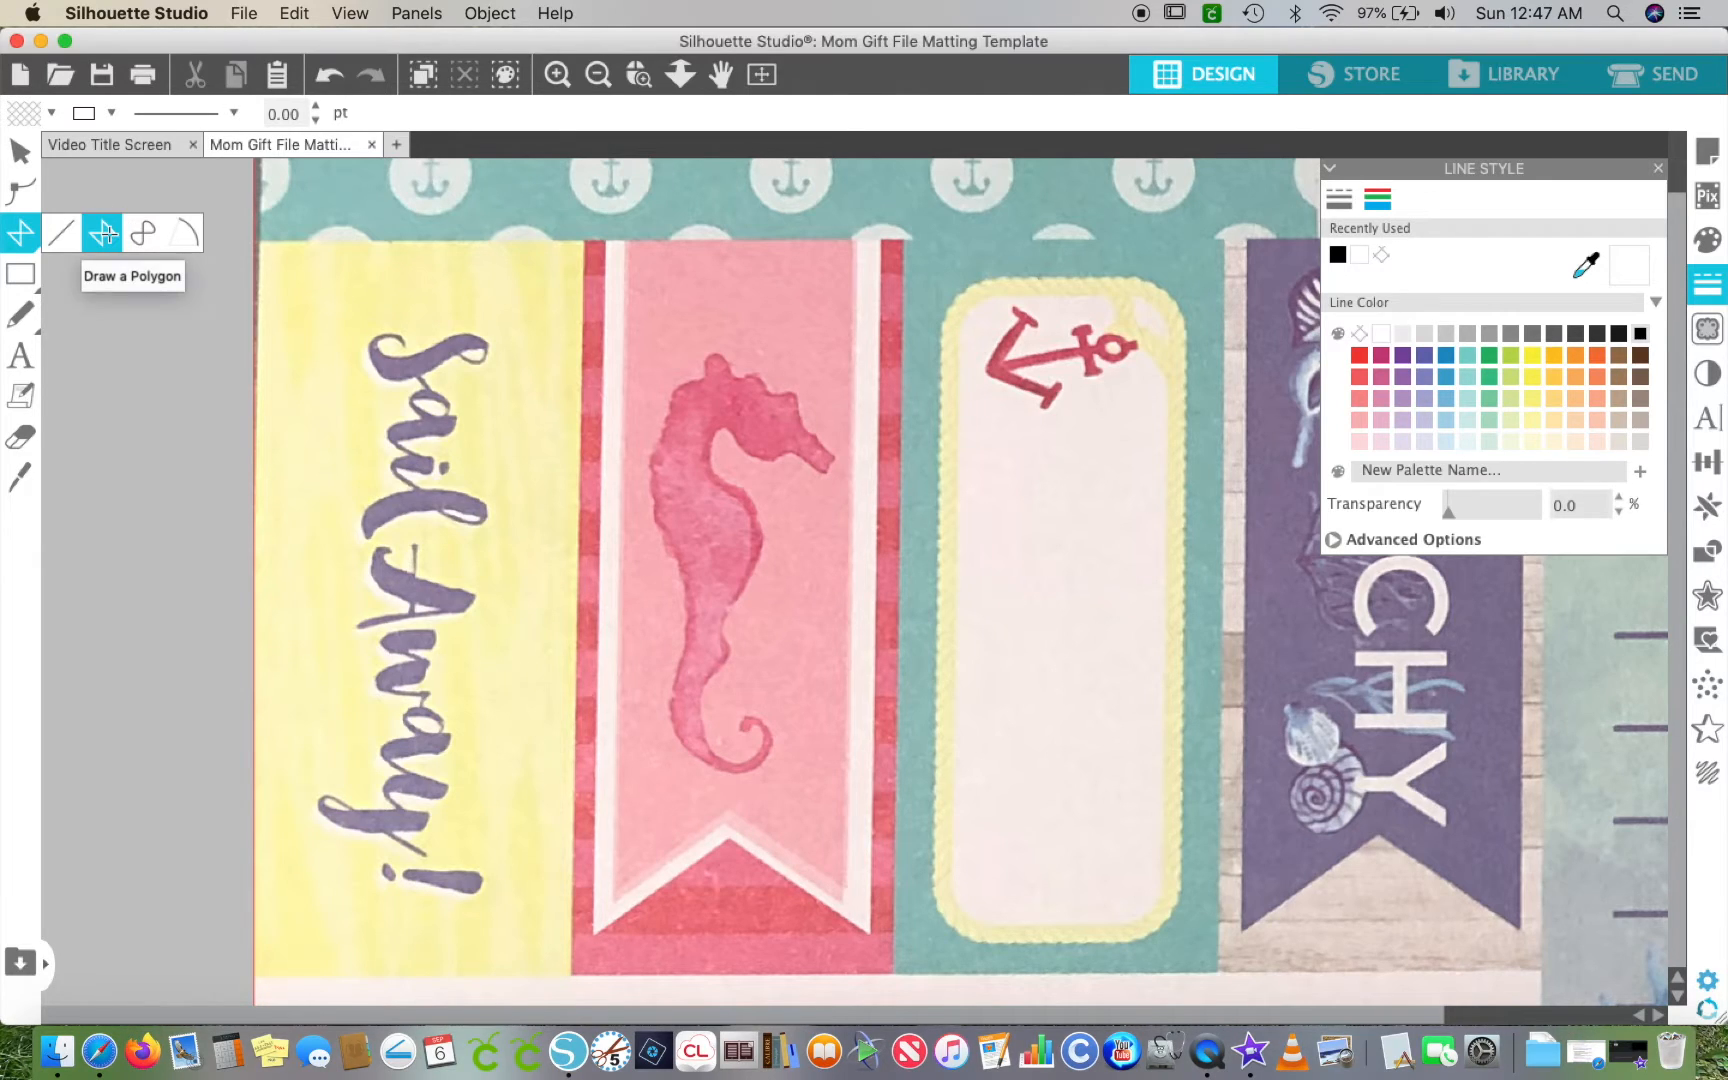
left_click(604, 239)
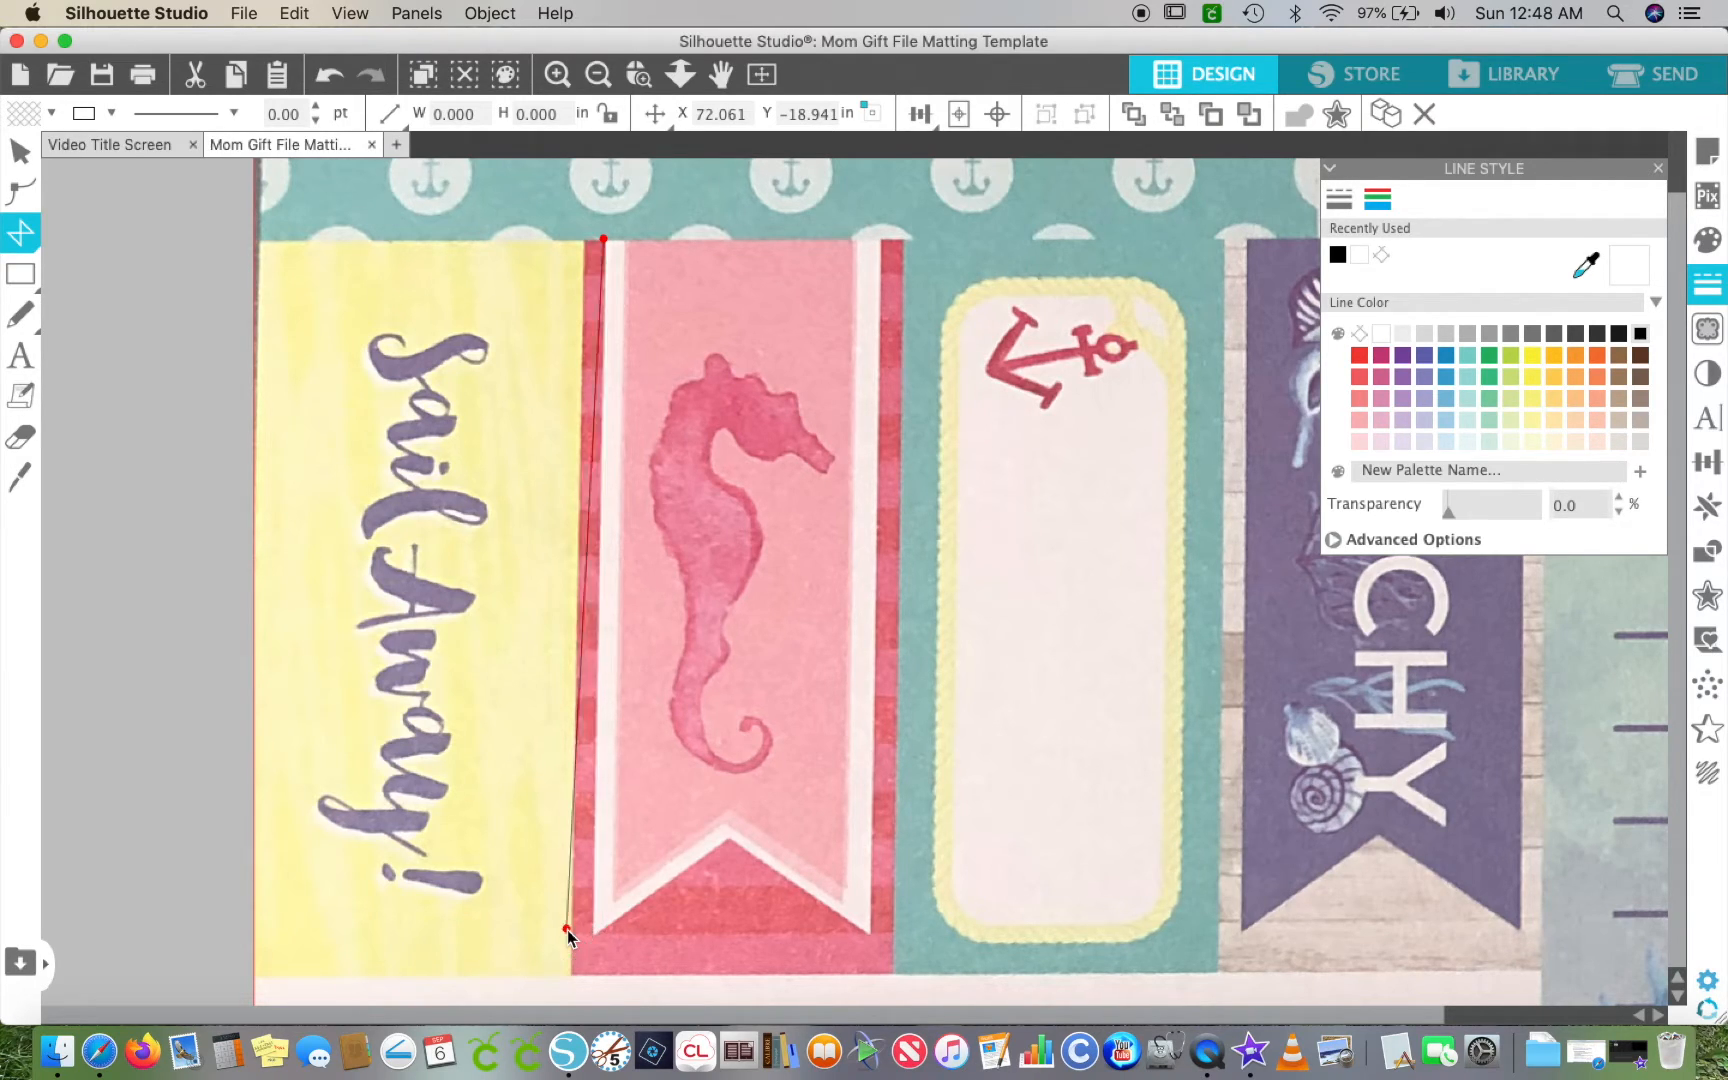
key("super+z")
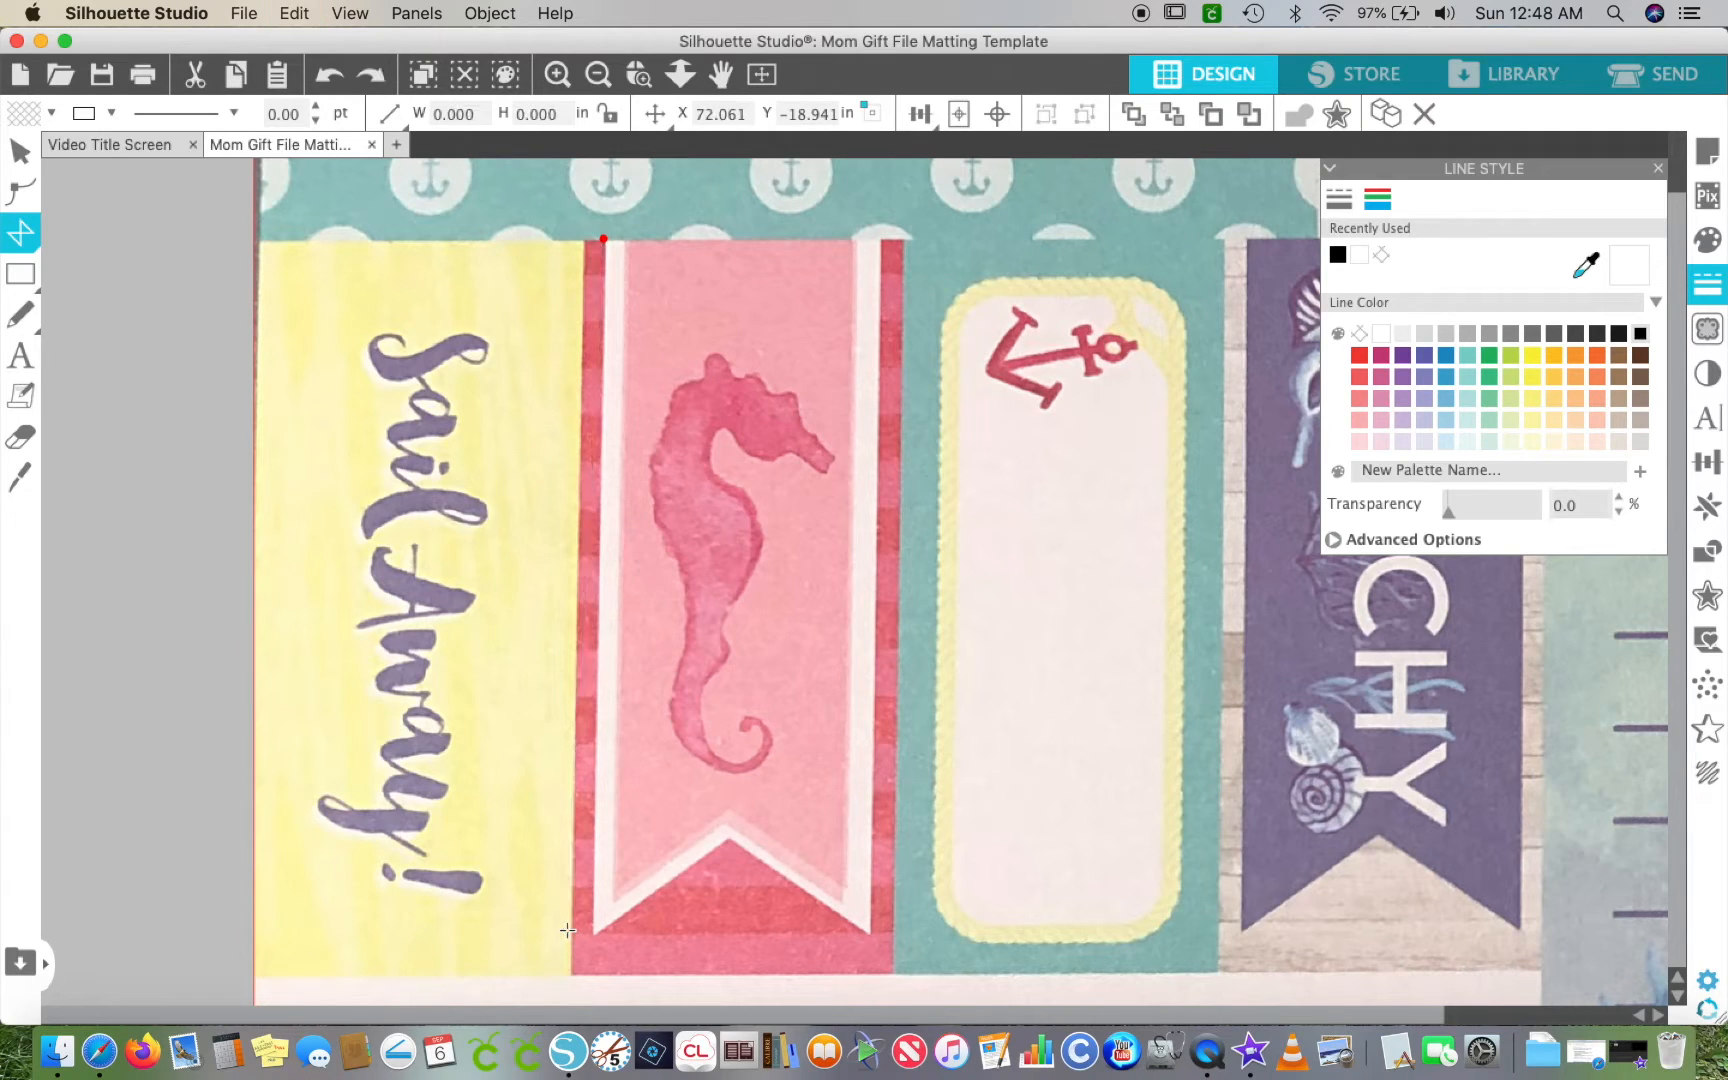
left_click(603, 775)
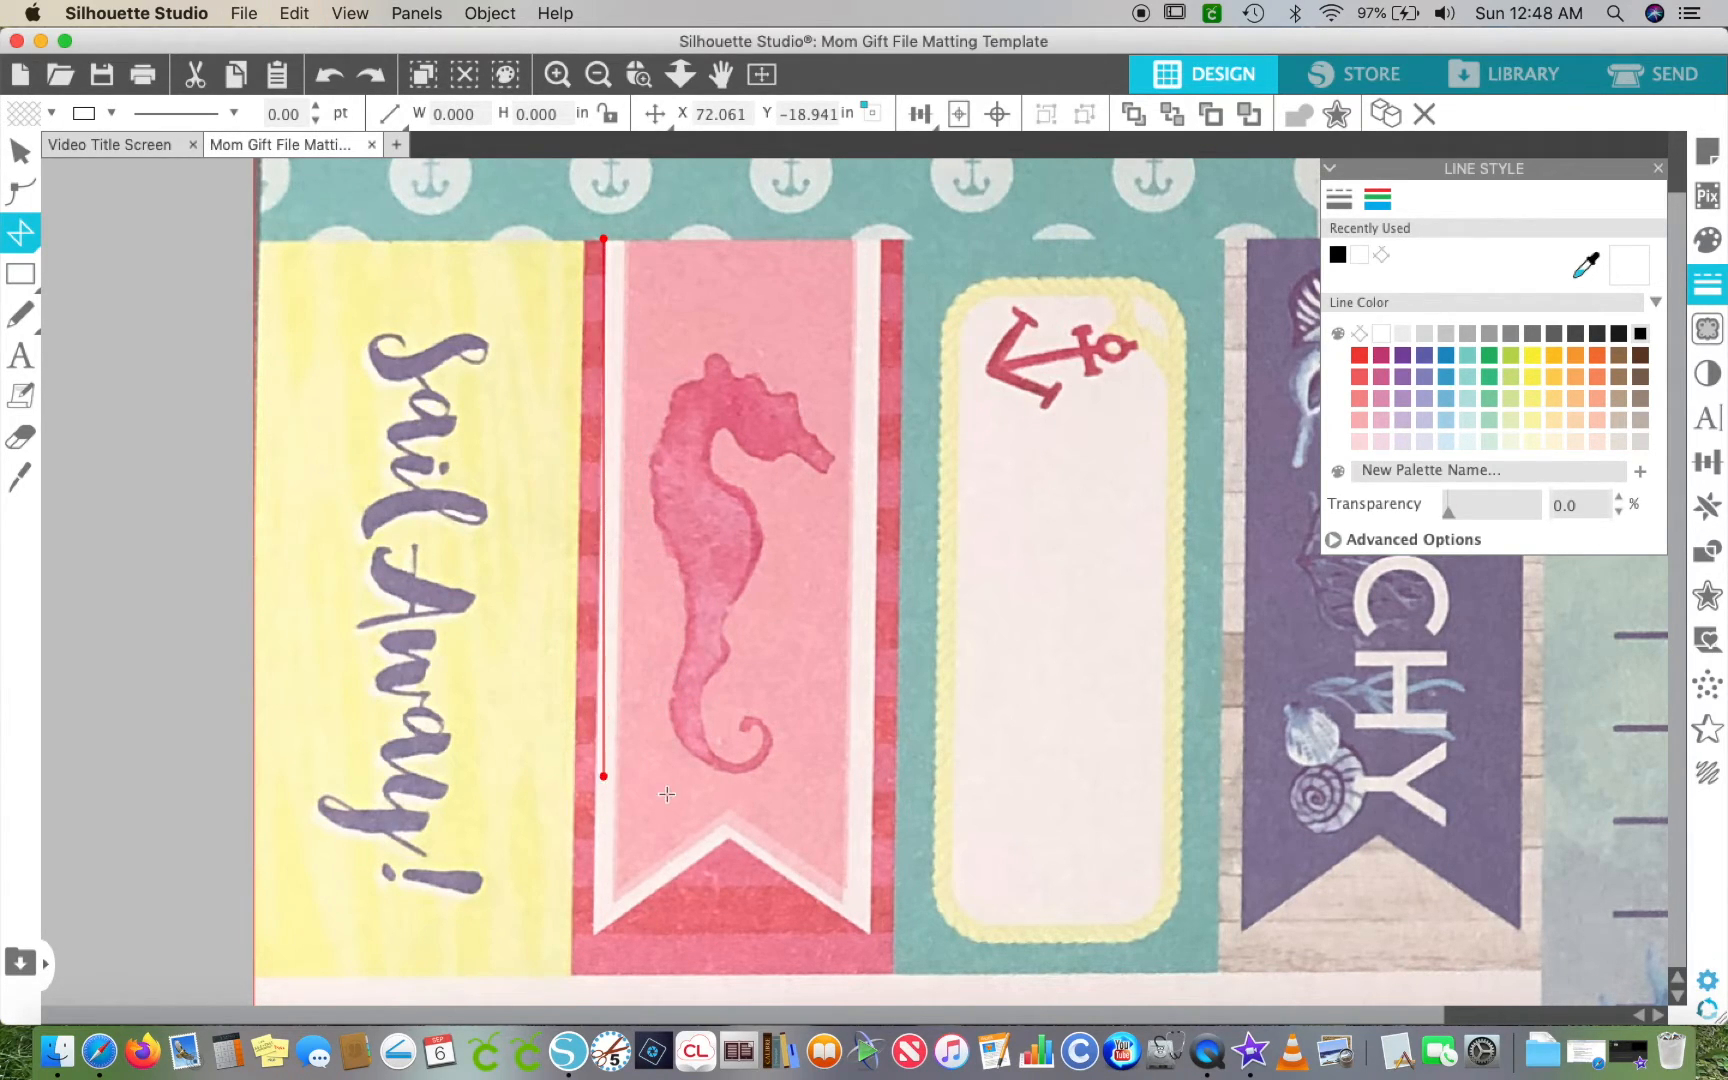
left_click(660, 928)
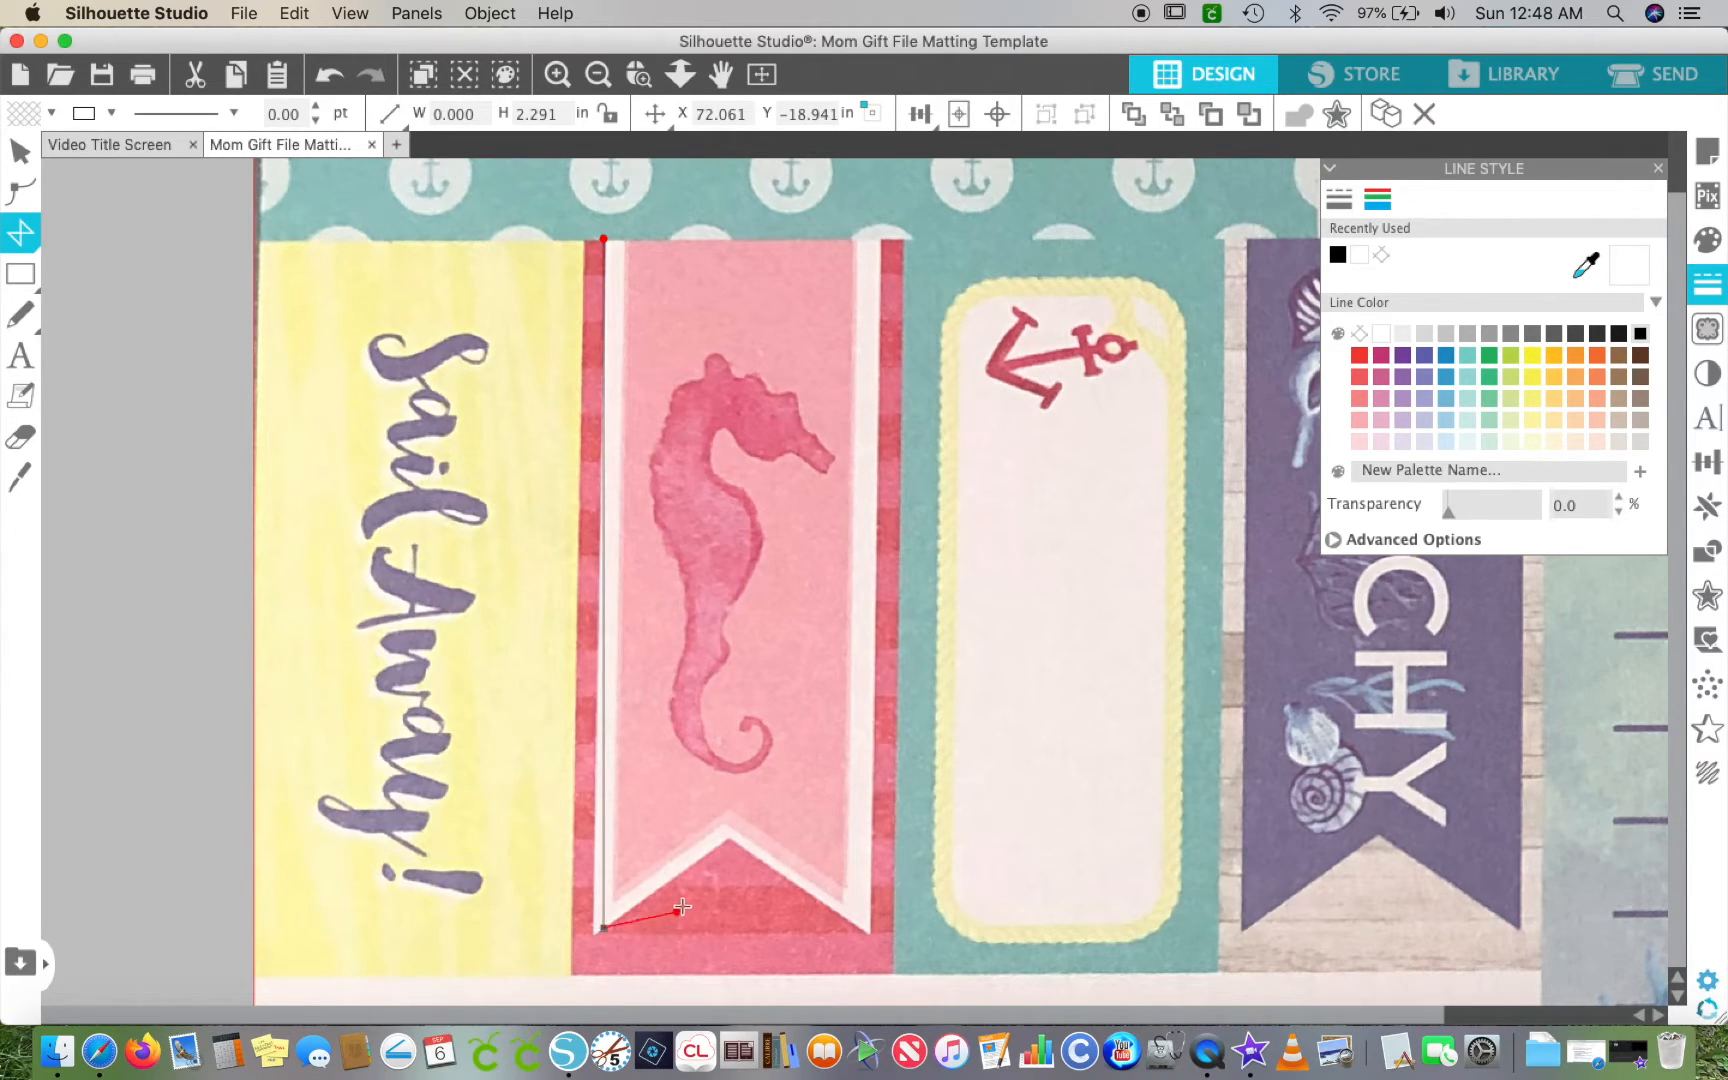
left_click(729, 844)
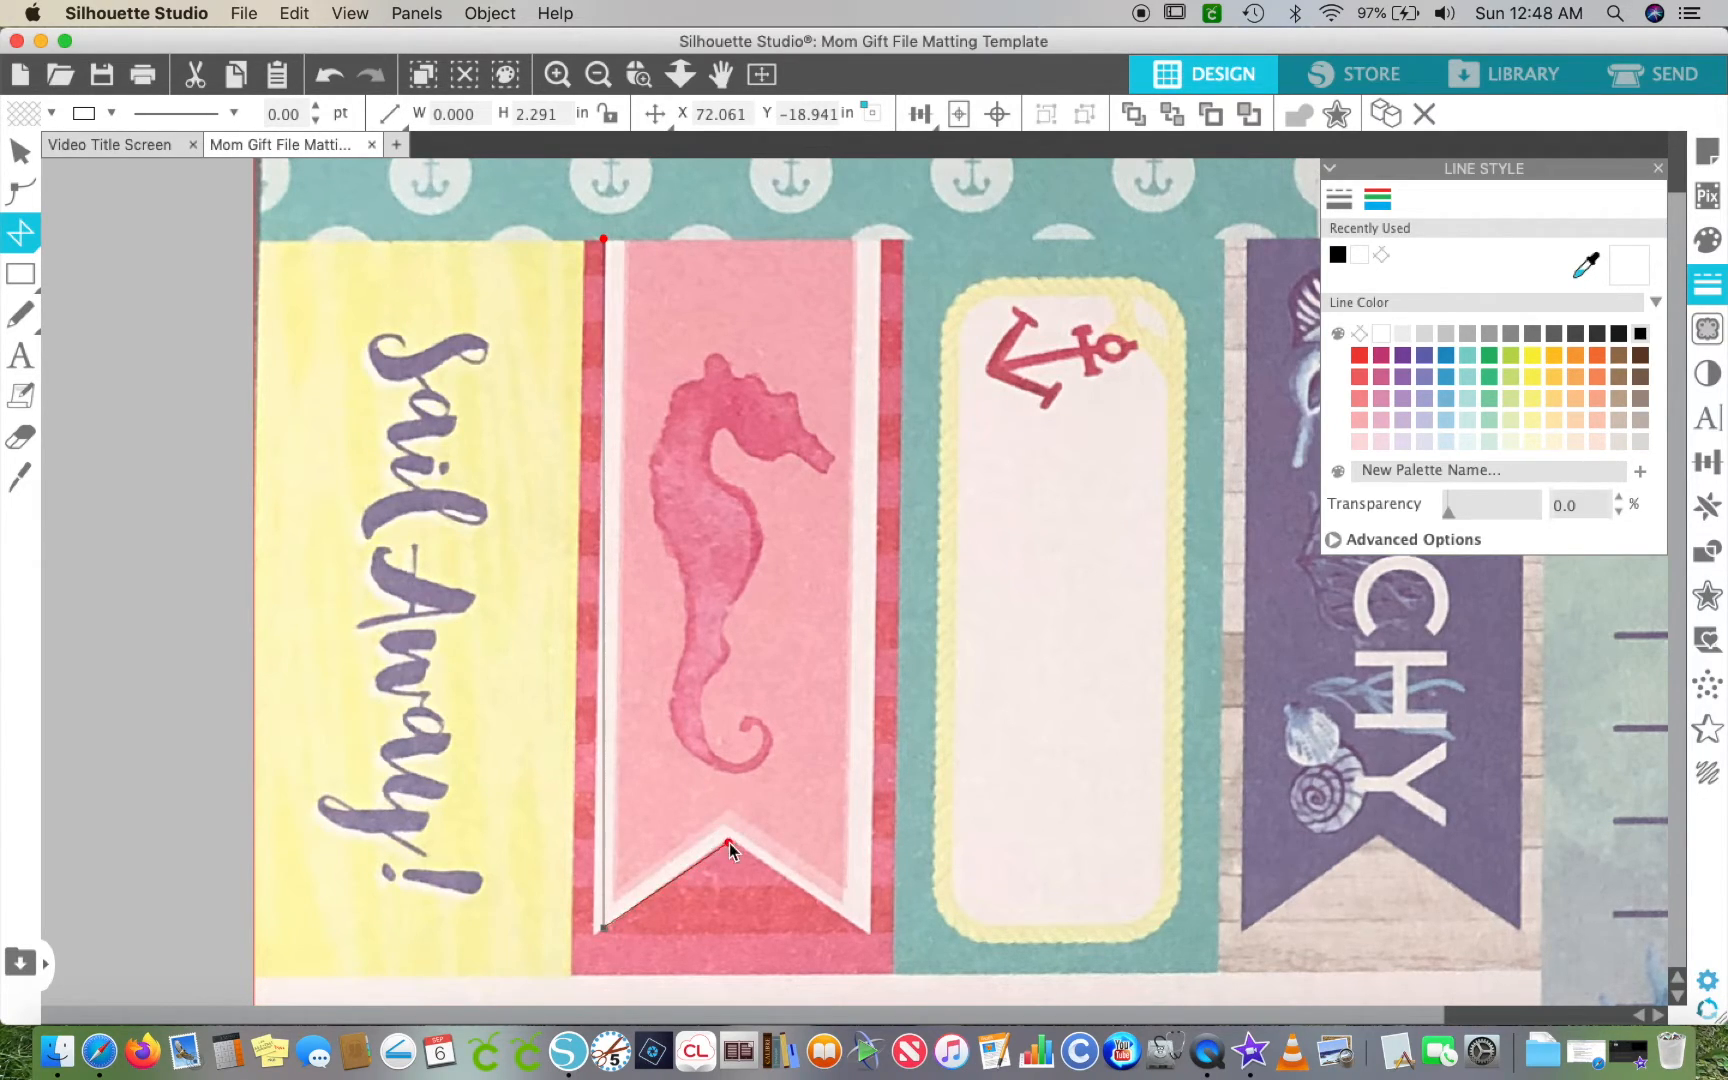
left_click(871, 936)
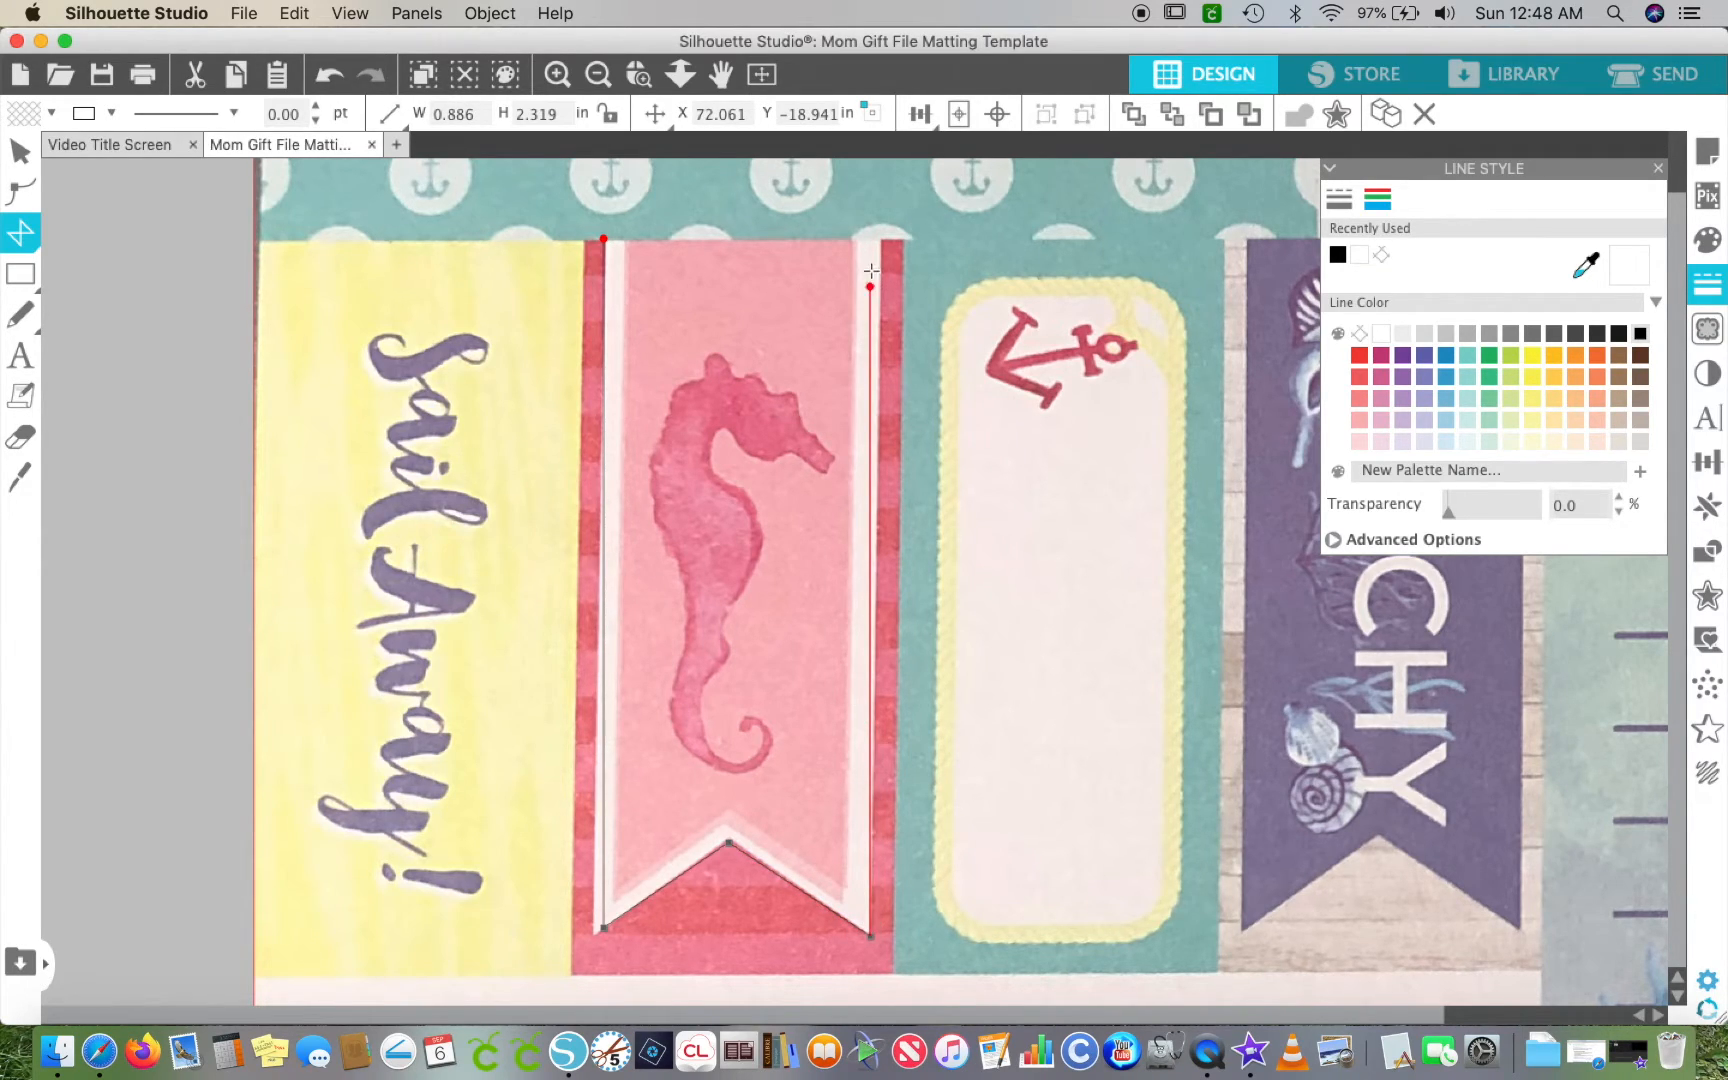
left_click(871, 239)
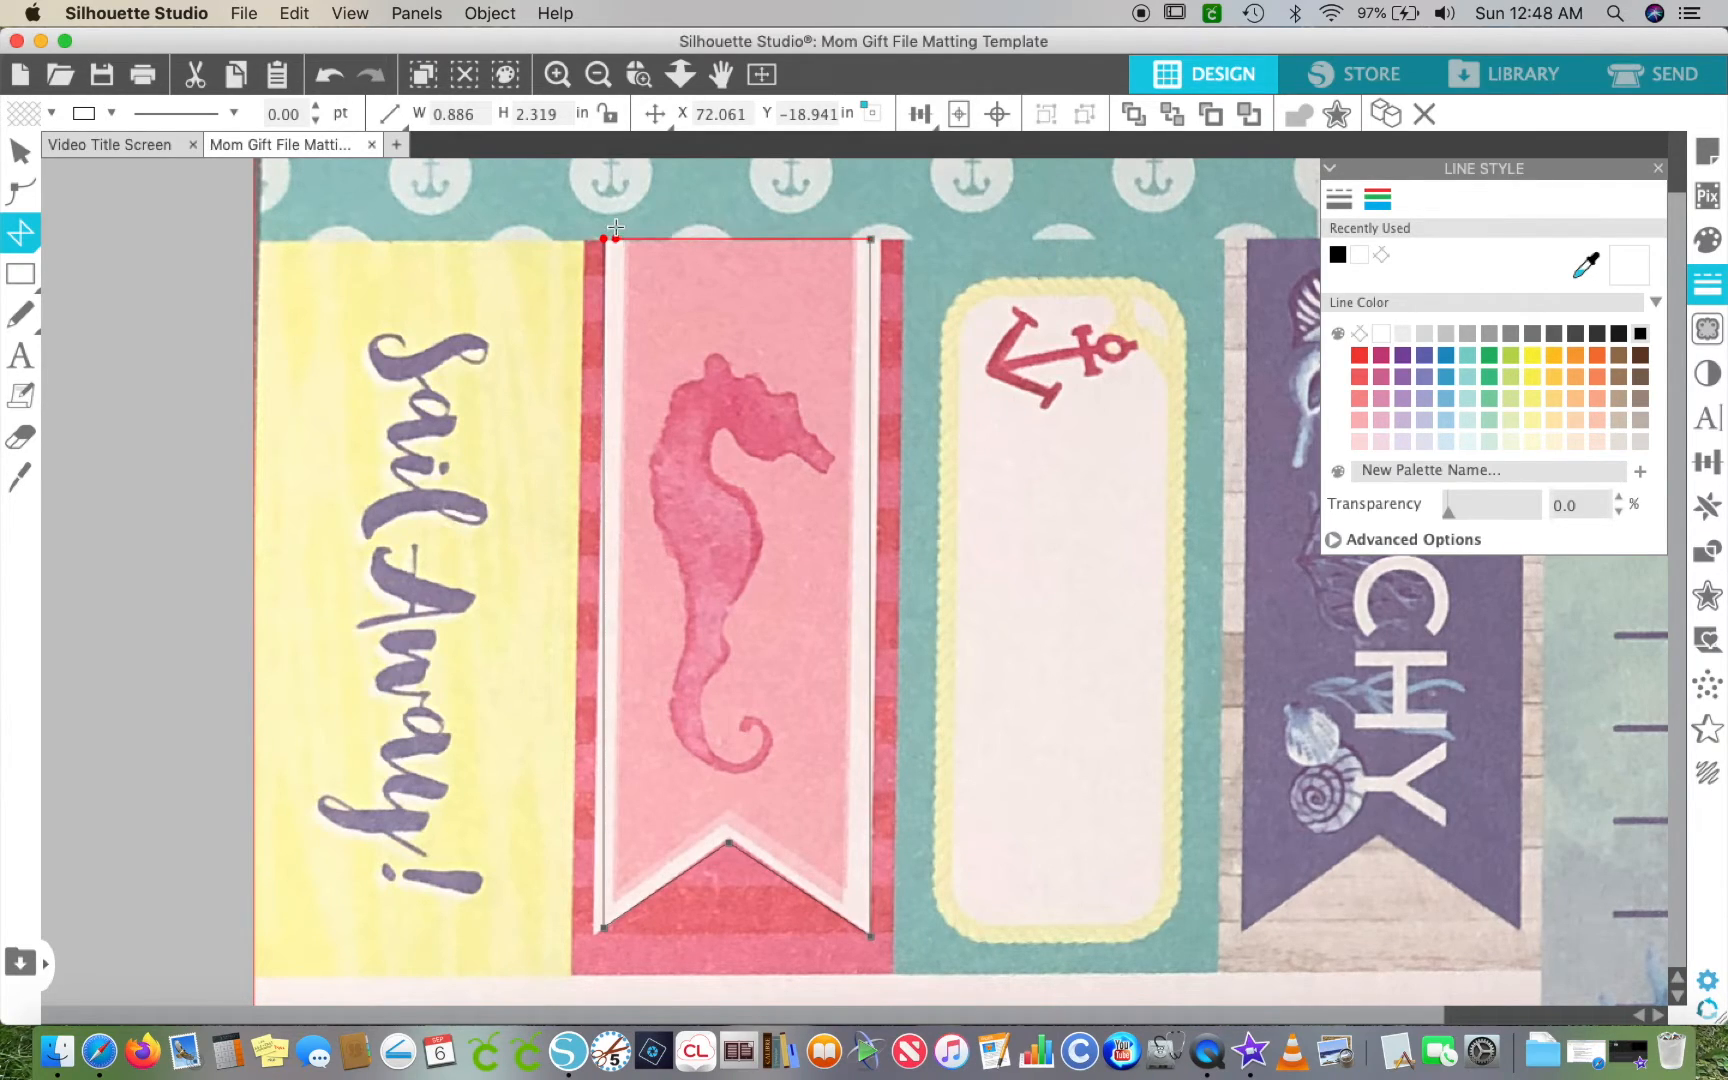
left_click(602, 226)
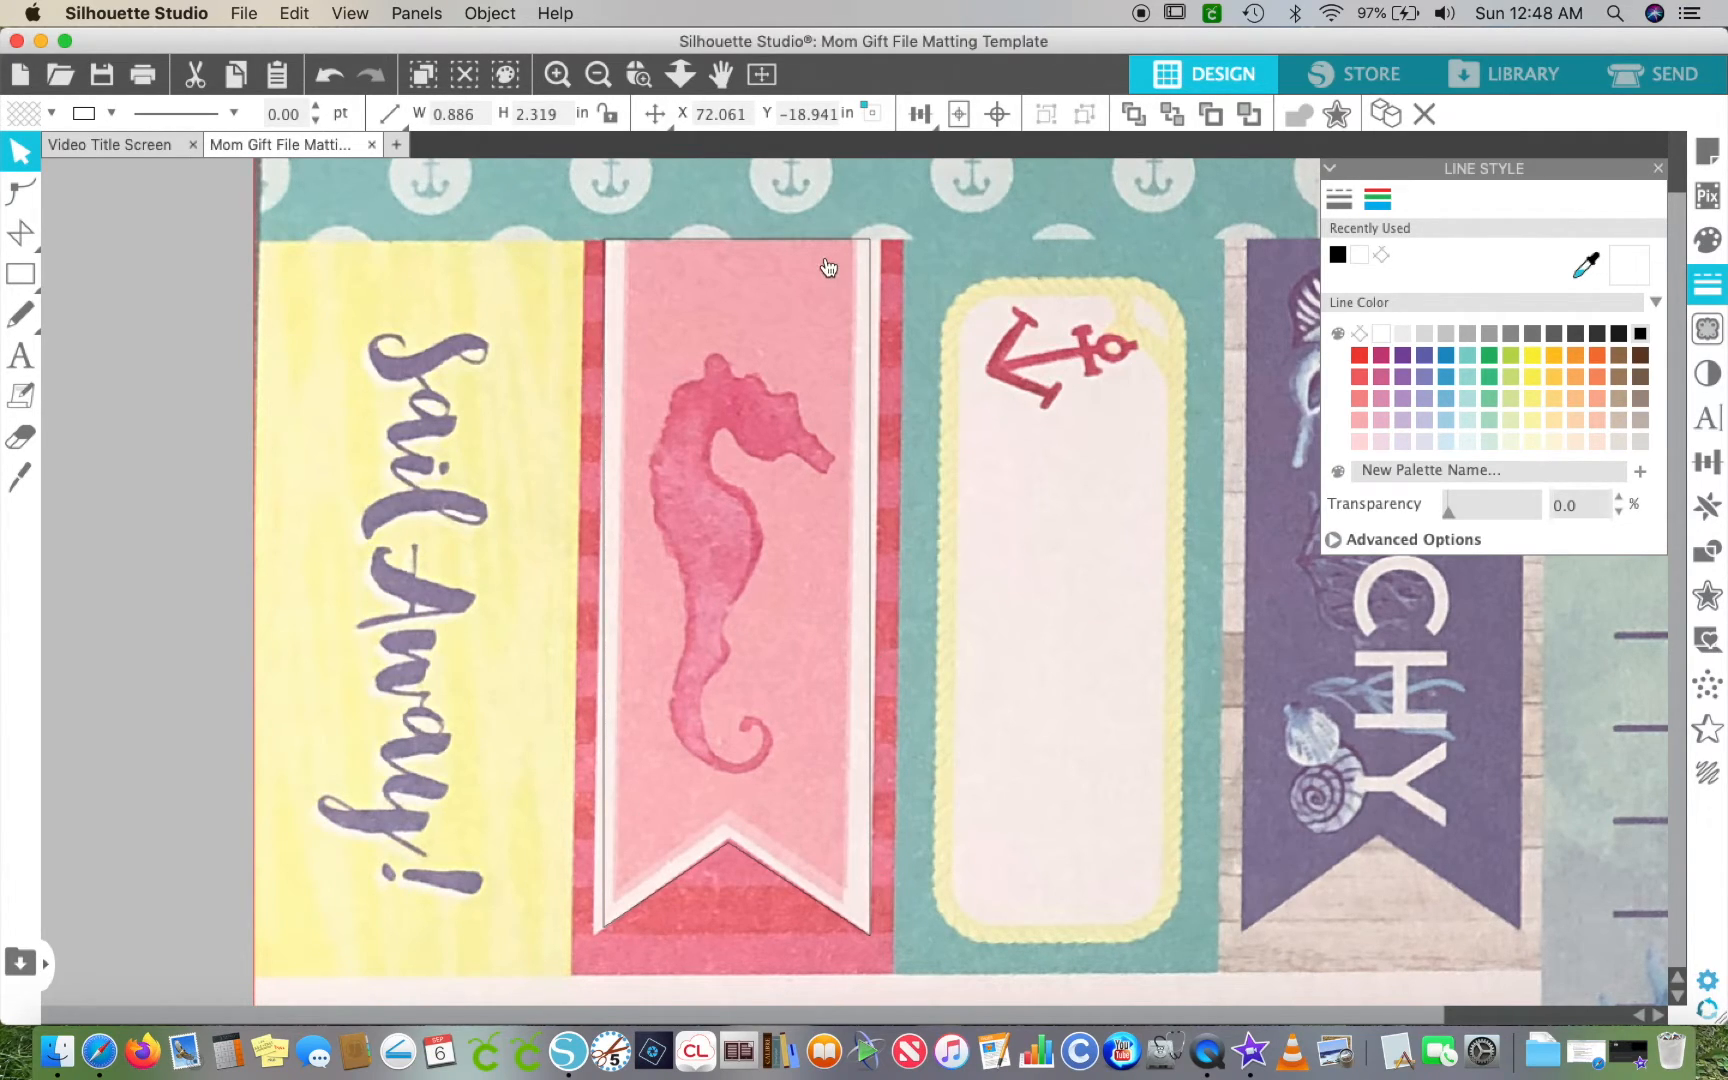
- Fill the seahorse banner polygon with white at 61% transparency
left_click(597, 76)
left_click(597, 76)
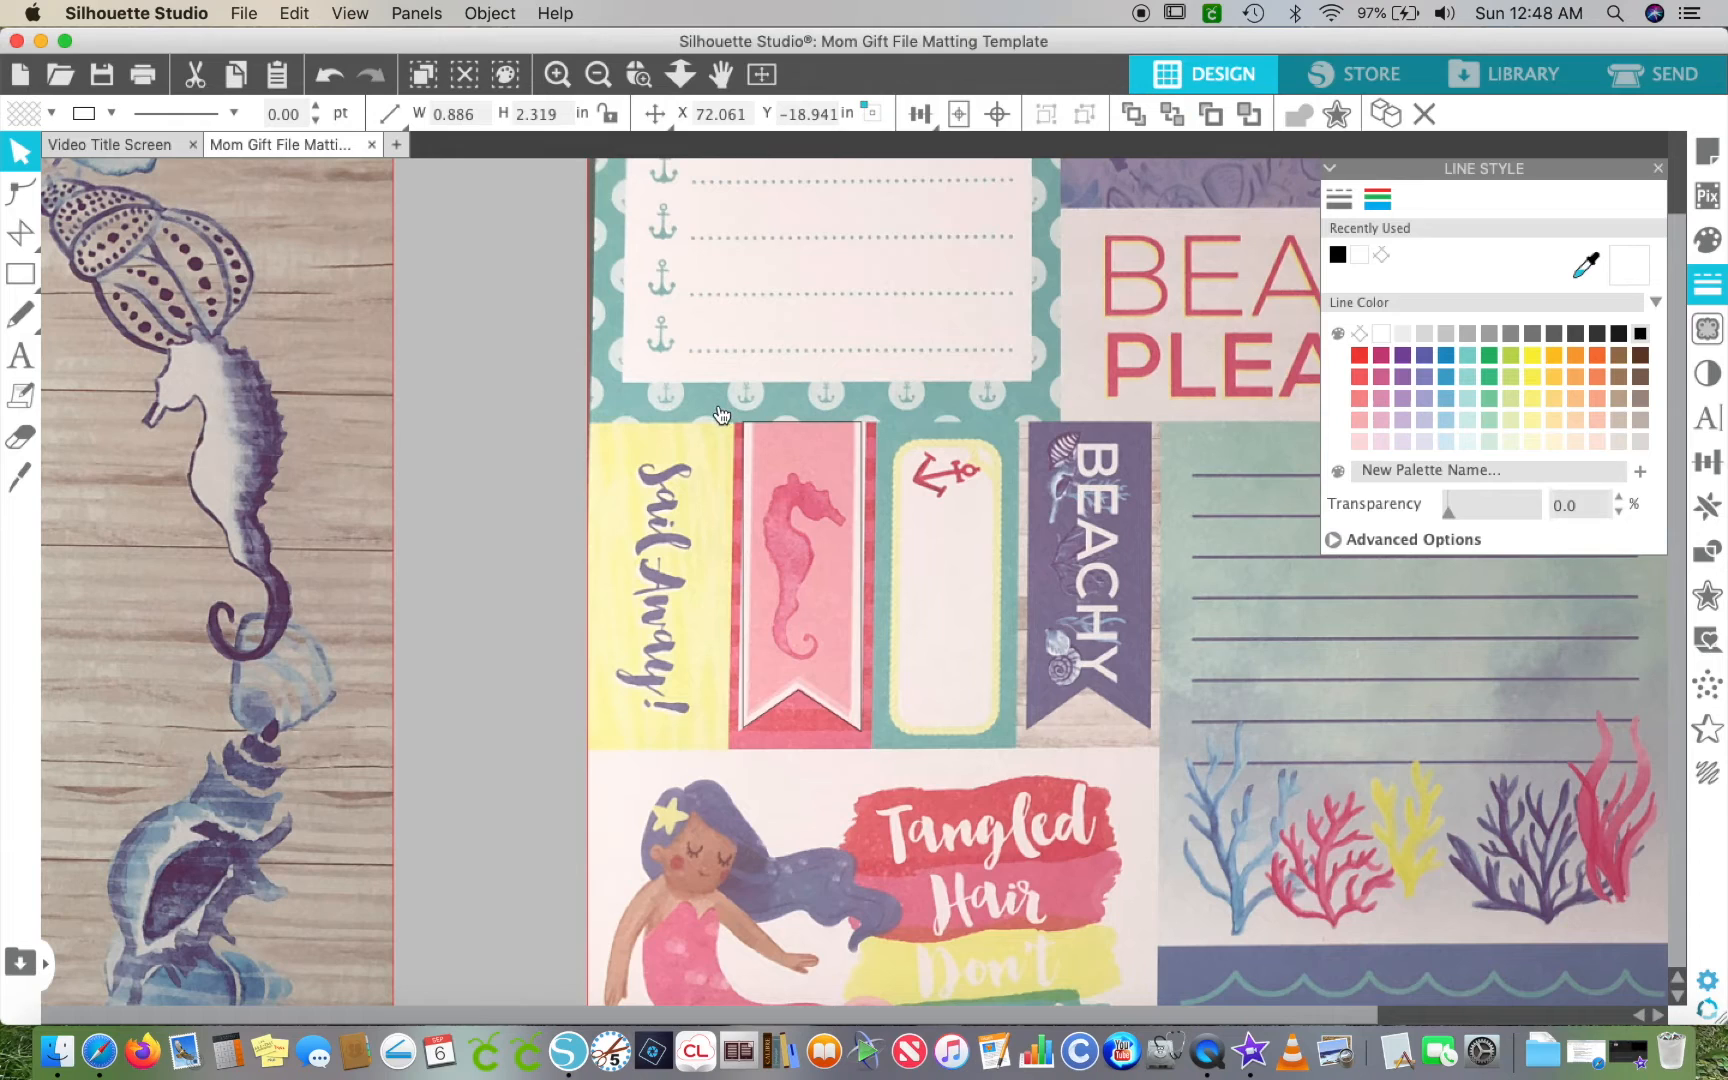
left_click_drag(517, 388, 940, 779)
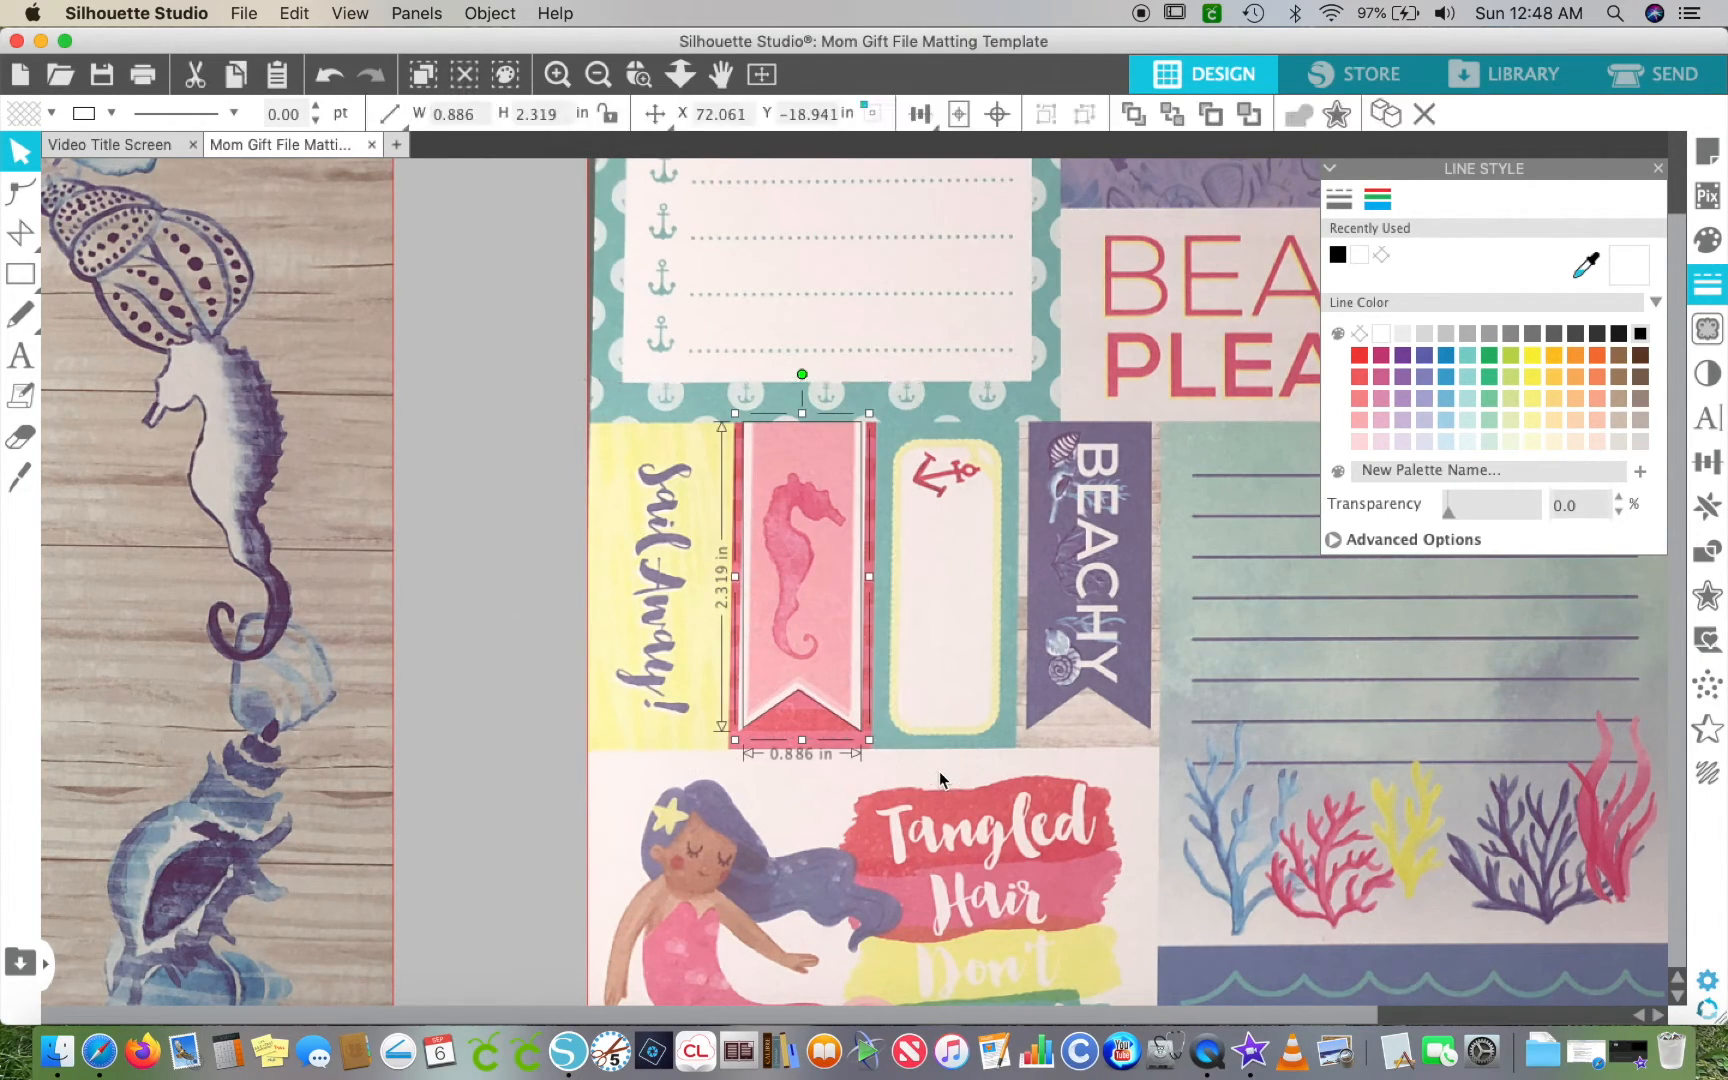
left_click(1709, 248)
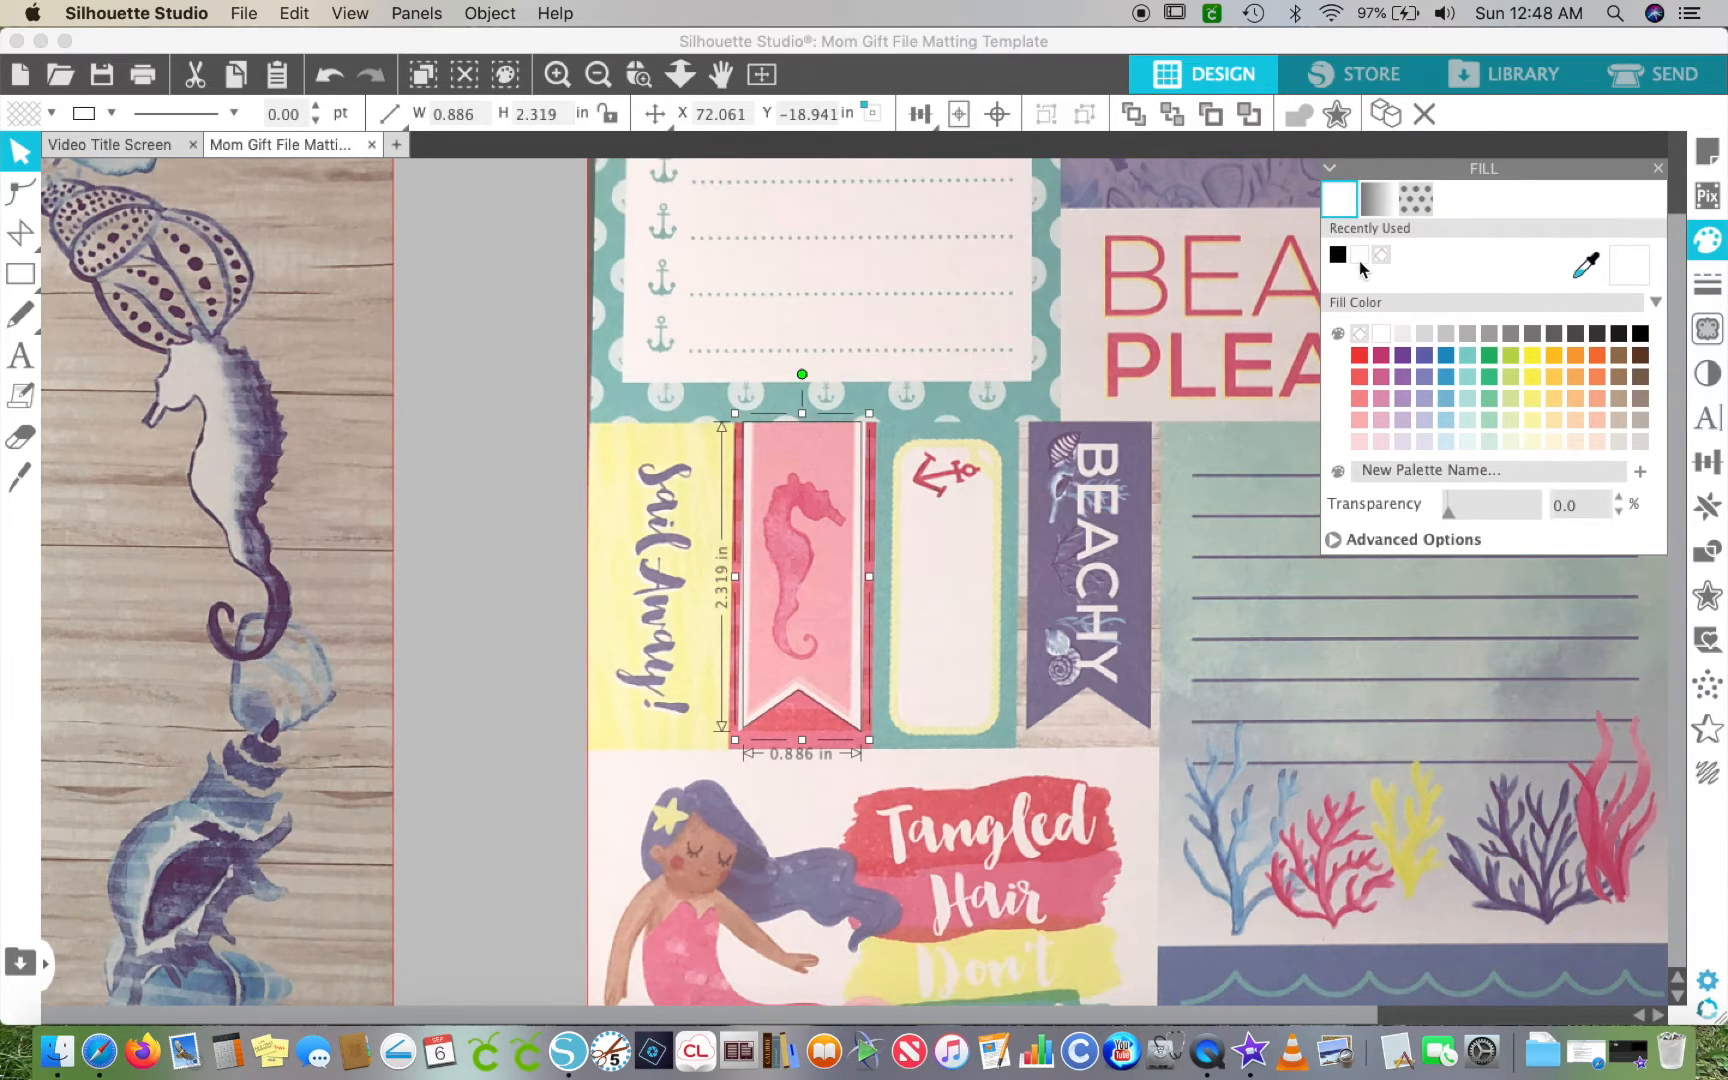
left_click(1360, 258)
left_click_drag(1451, 518, 1505, 524)
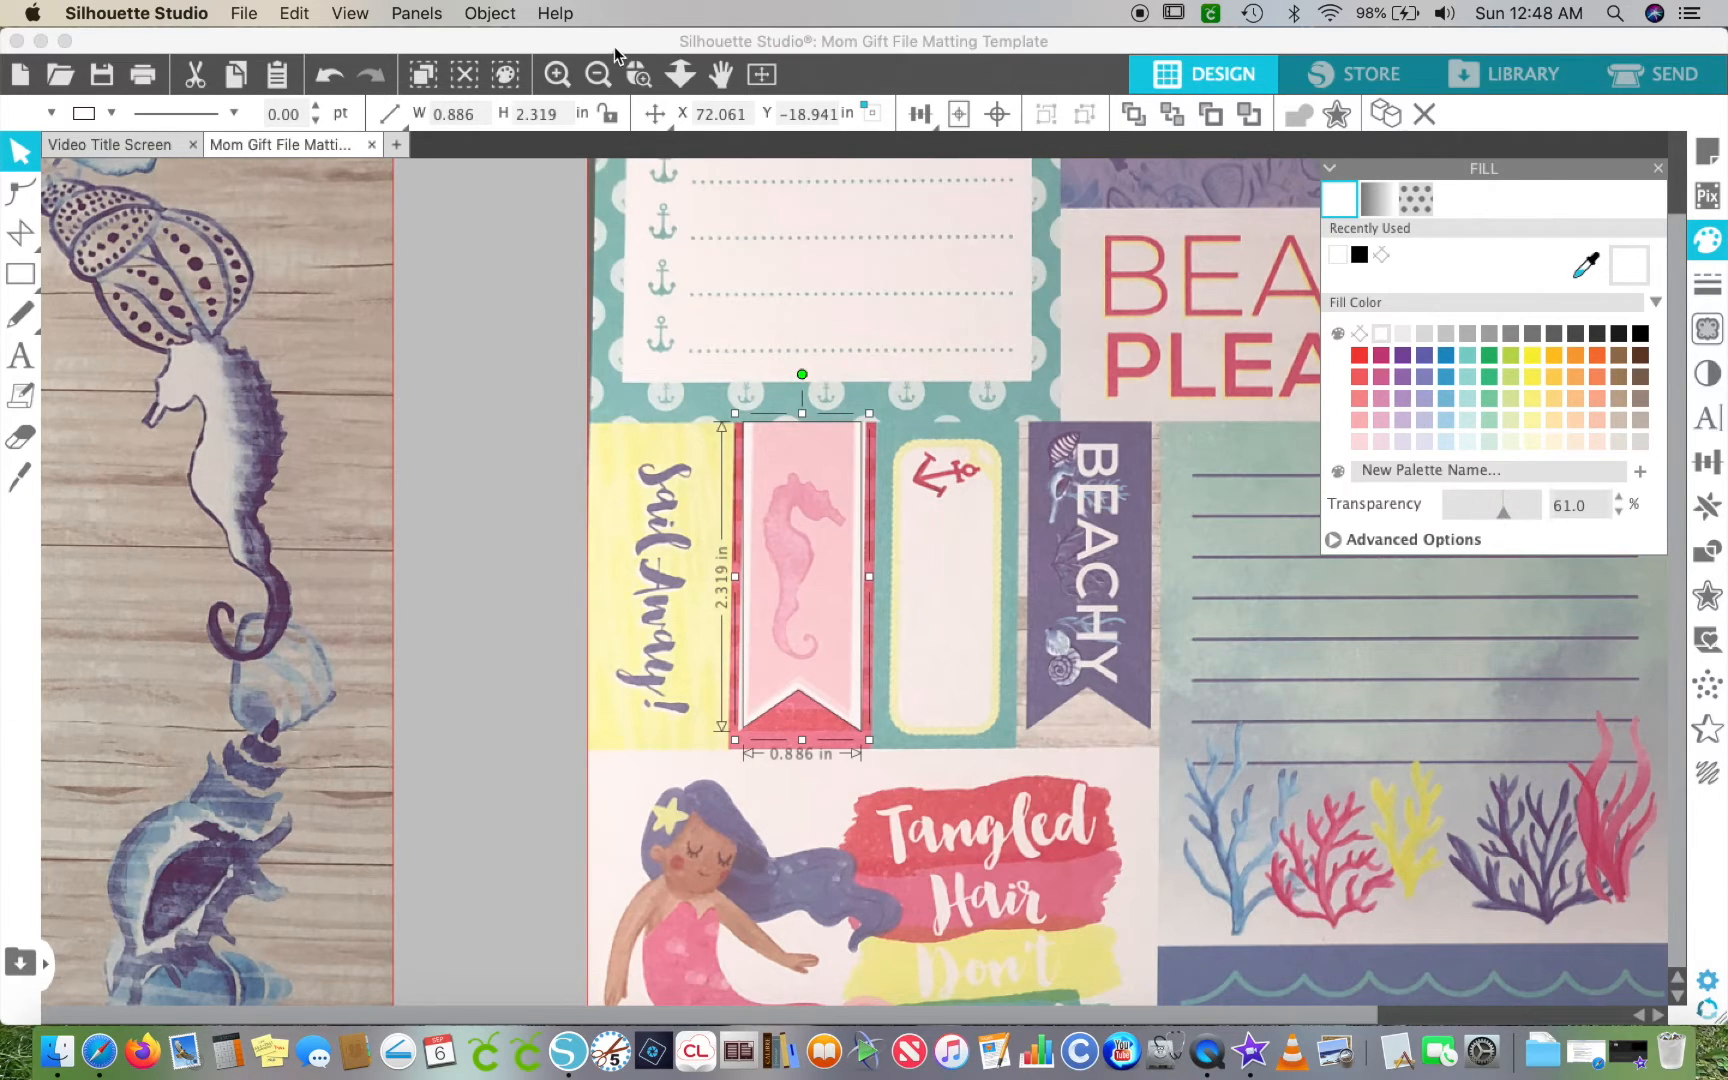
- Crop the sticker sheet with the seahorse banner polygon and the mermaid rectangle
left_click(598, 74)
left_click(598, 74)
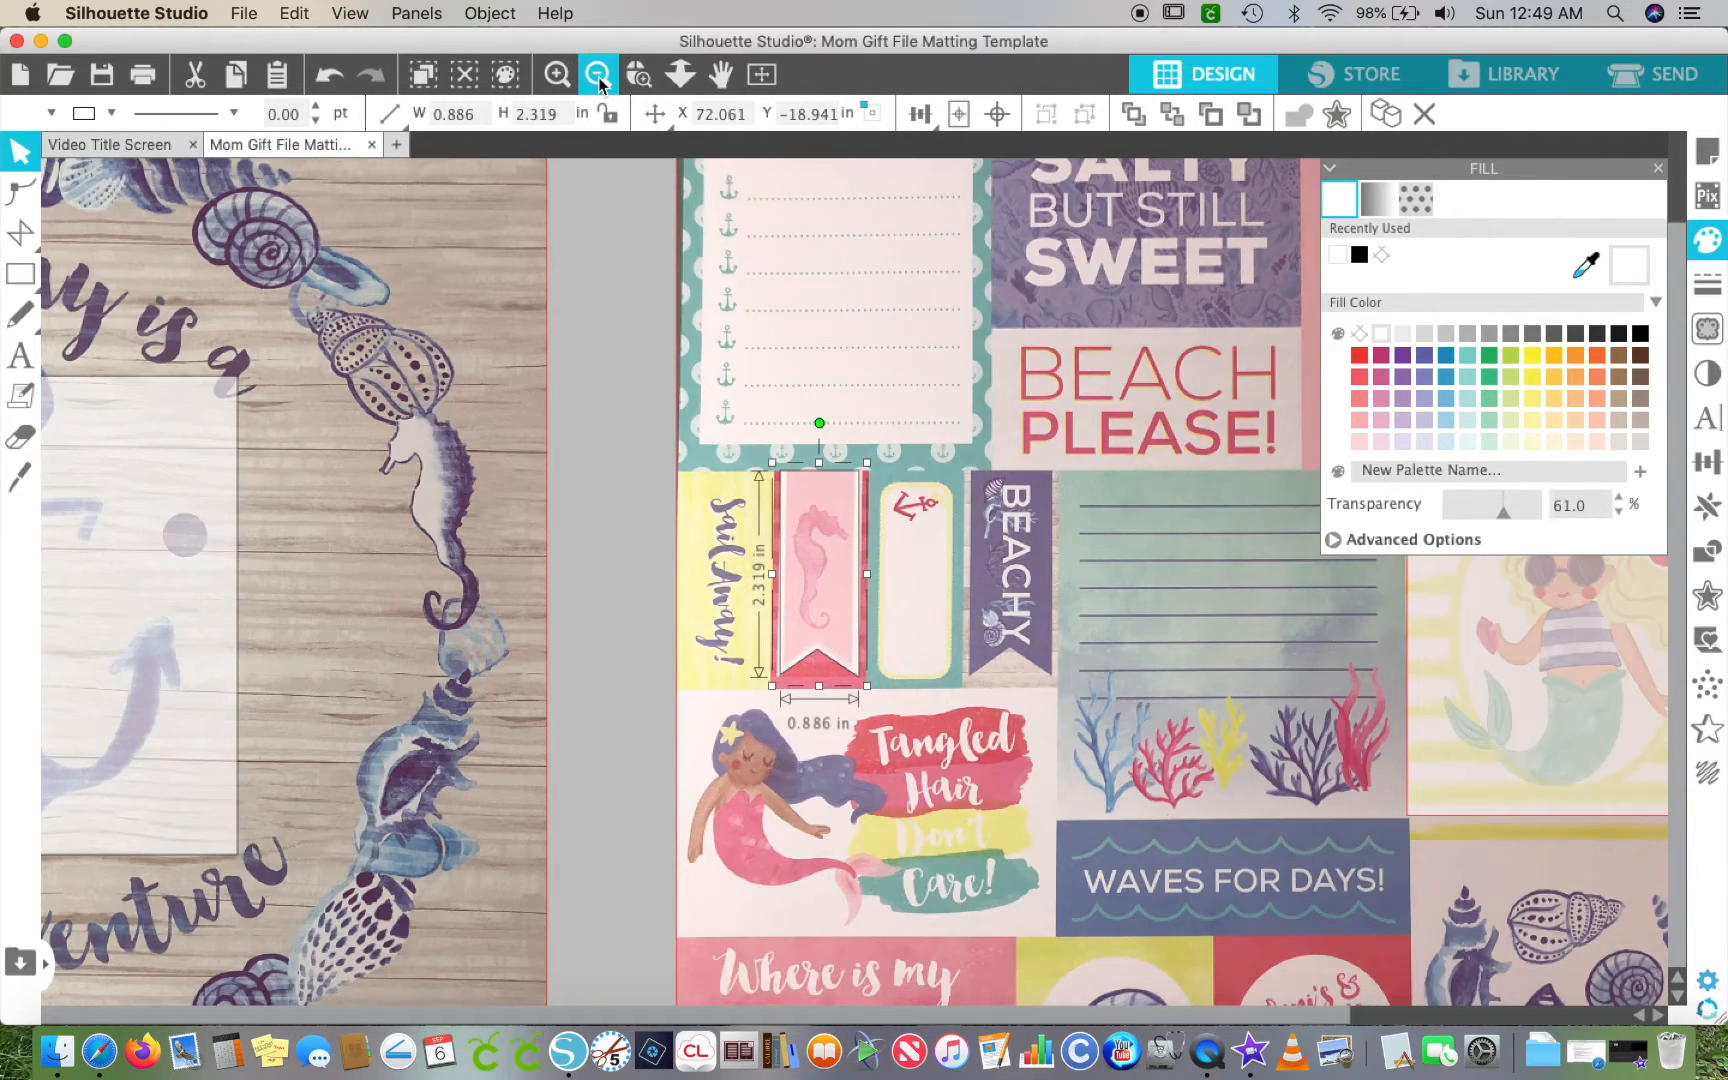
left_click(598, 74)
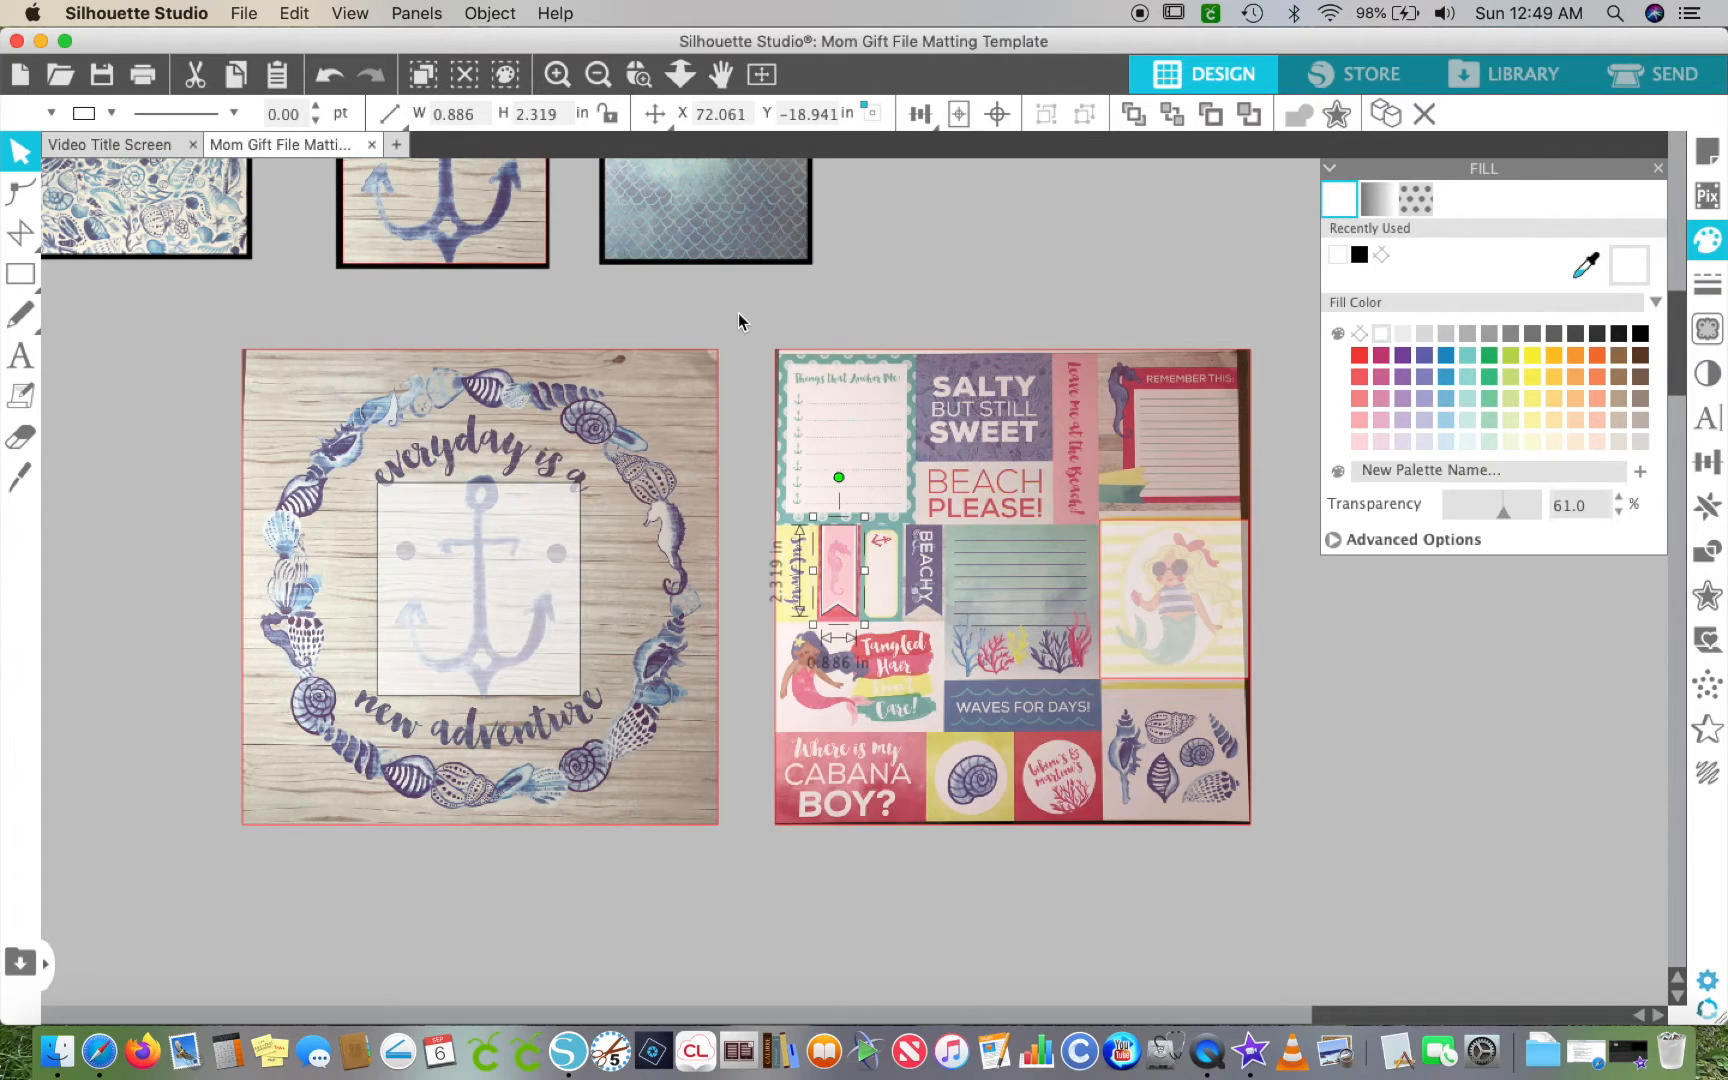
left_click_drag(737, 313, 1254, 833)
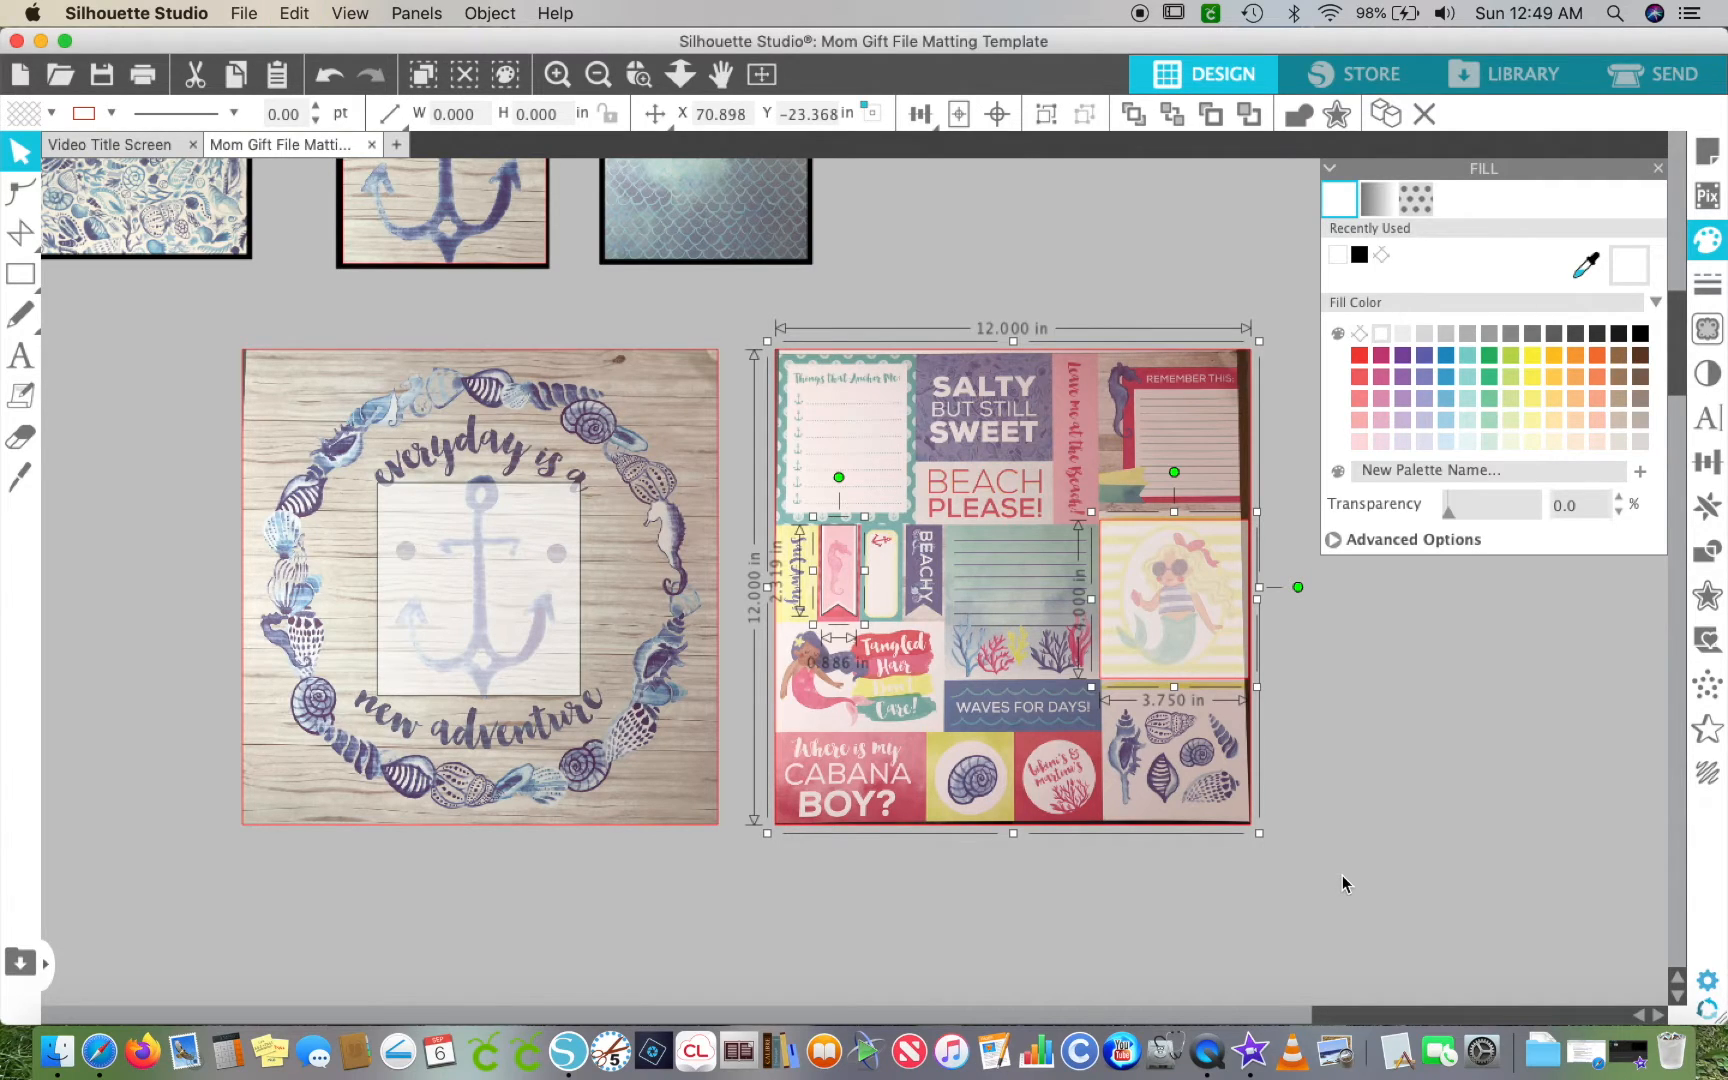
left_click(1710, 560)
left_click(1544, 331)
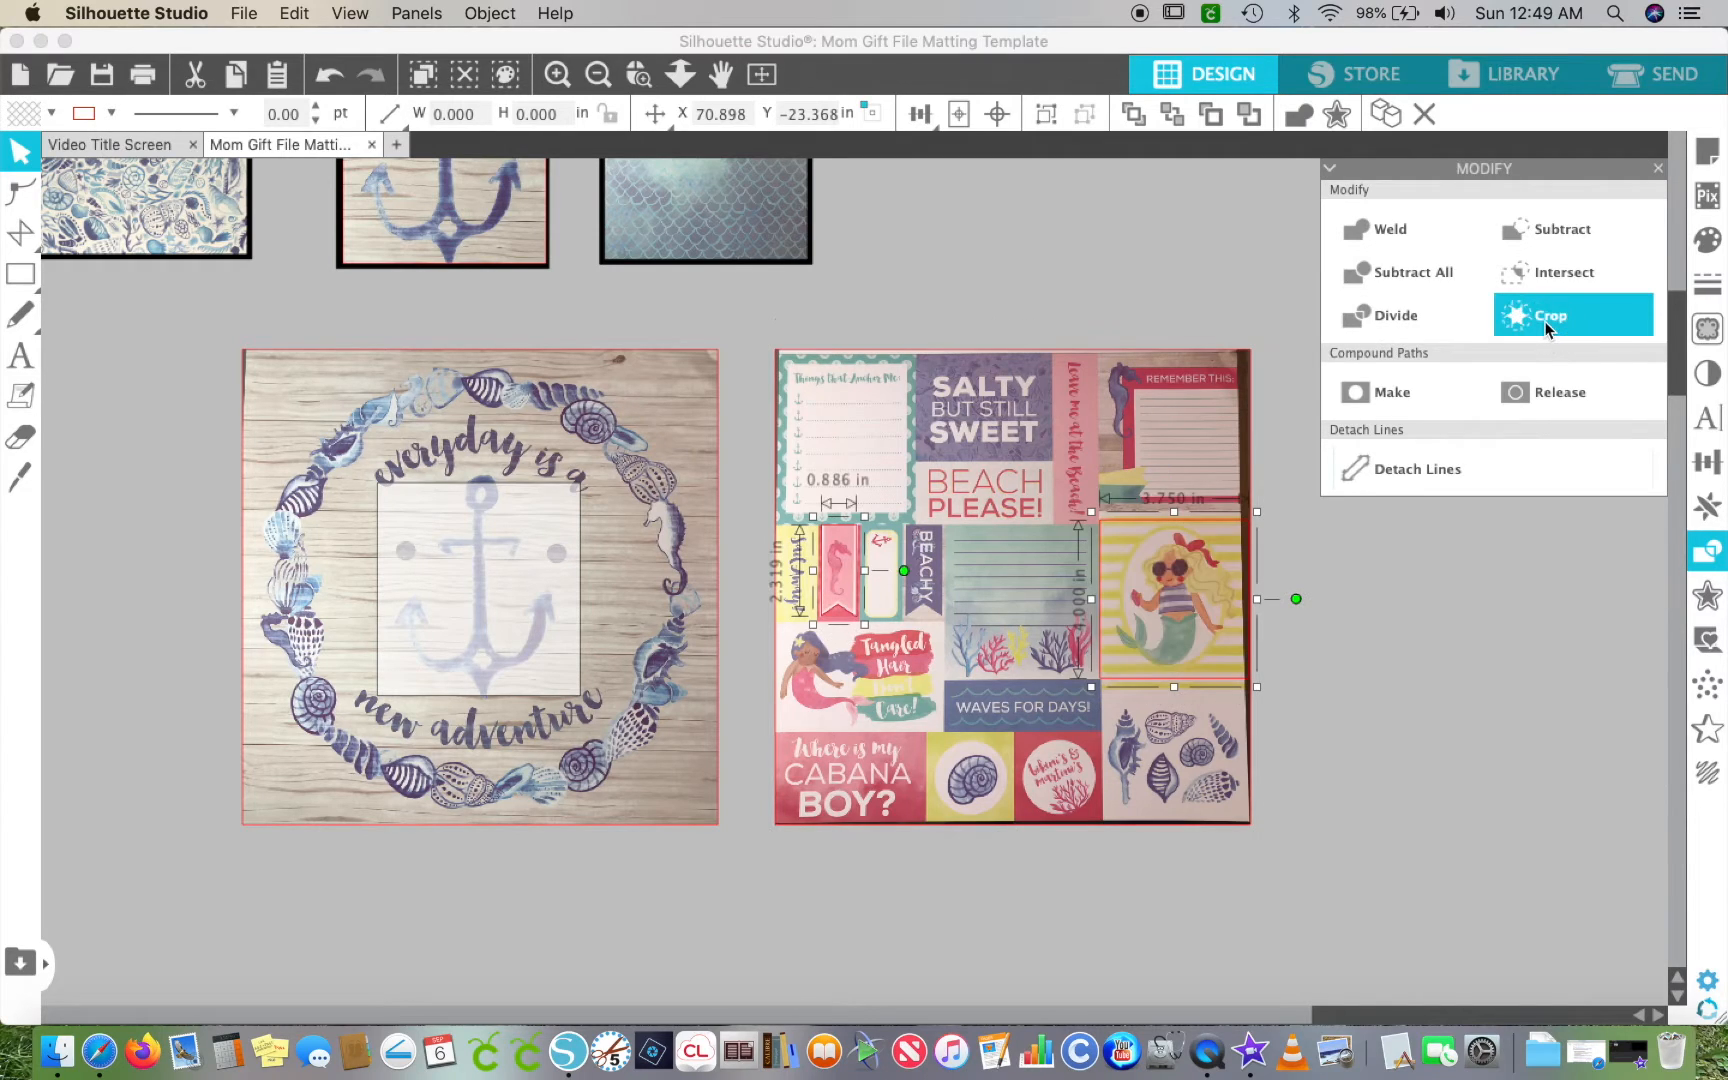
- Move the cropped banner and mermaid pieces above the sticker sheet, placing the mermaid card closer to the seahorse banner
left_click_drag(1156, 583, 1190, 199)
left_click(973, 221)
scroll(973, 221, "up", 3)
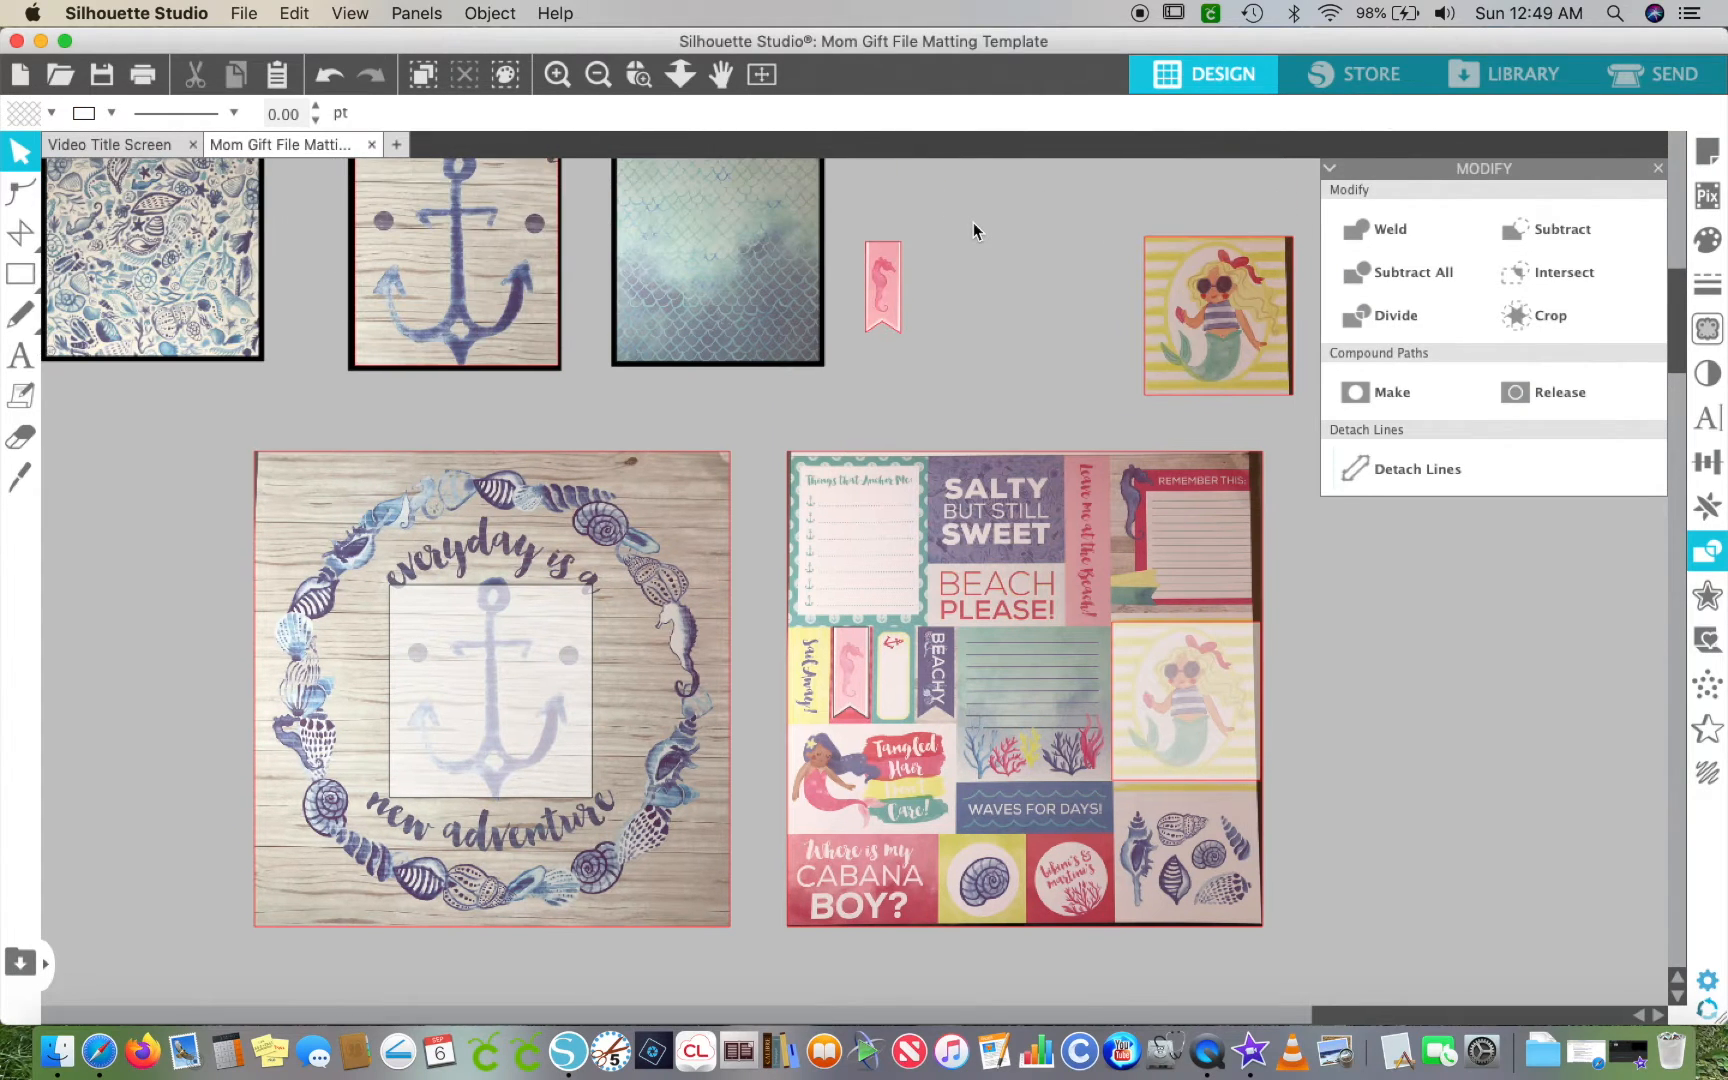
left_click_drag(1161, 302, 1016, 278)
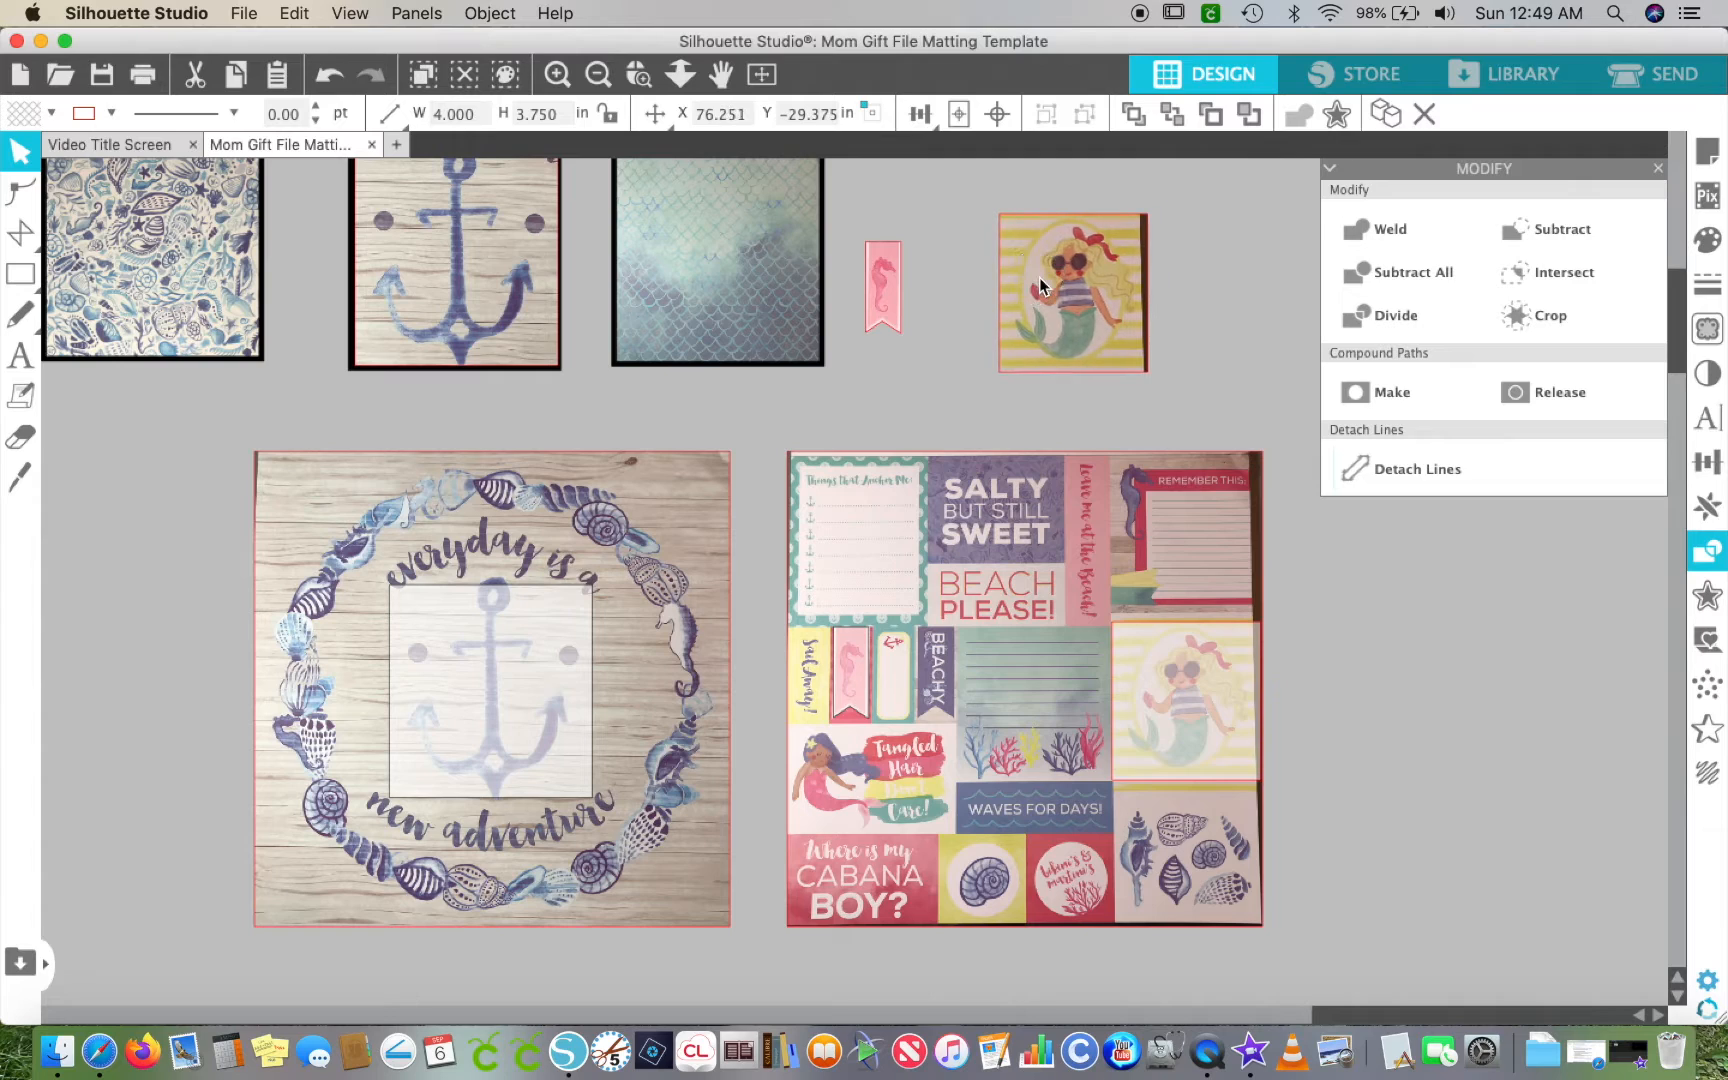
left_click(912, 201)
- Offset the cropped seahorse banner and mermaid card outward by 0.065 in with square corners, and fill the offsets with black
scroll(913, 193, "left", 2)
scroll(913, 193, "up", 1)
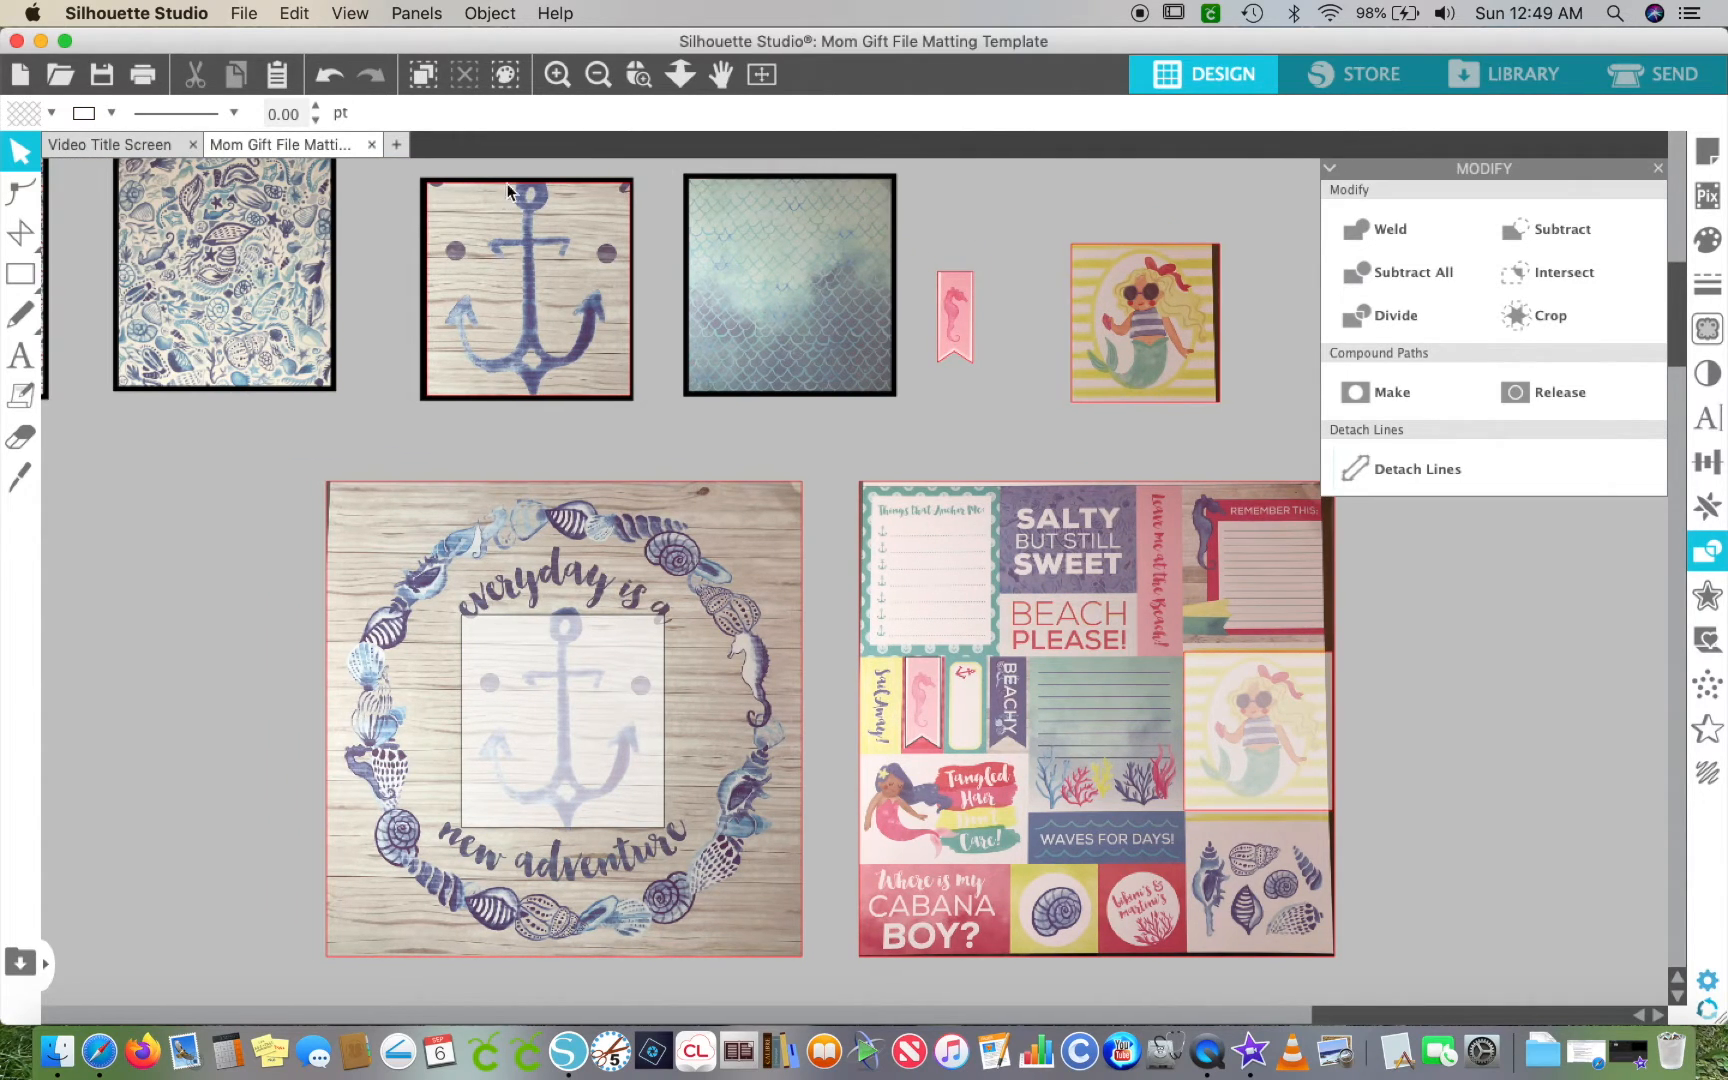
left_click_drag(923, 200, 1150, 378)
left_click(1707, 598)
left_click(1395, 230)
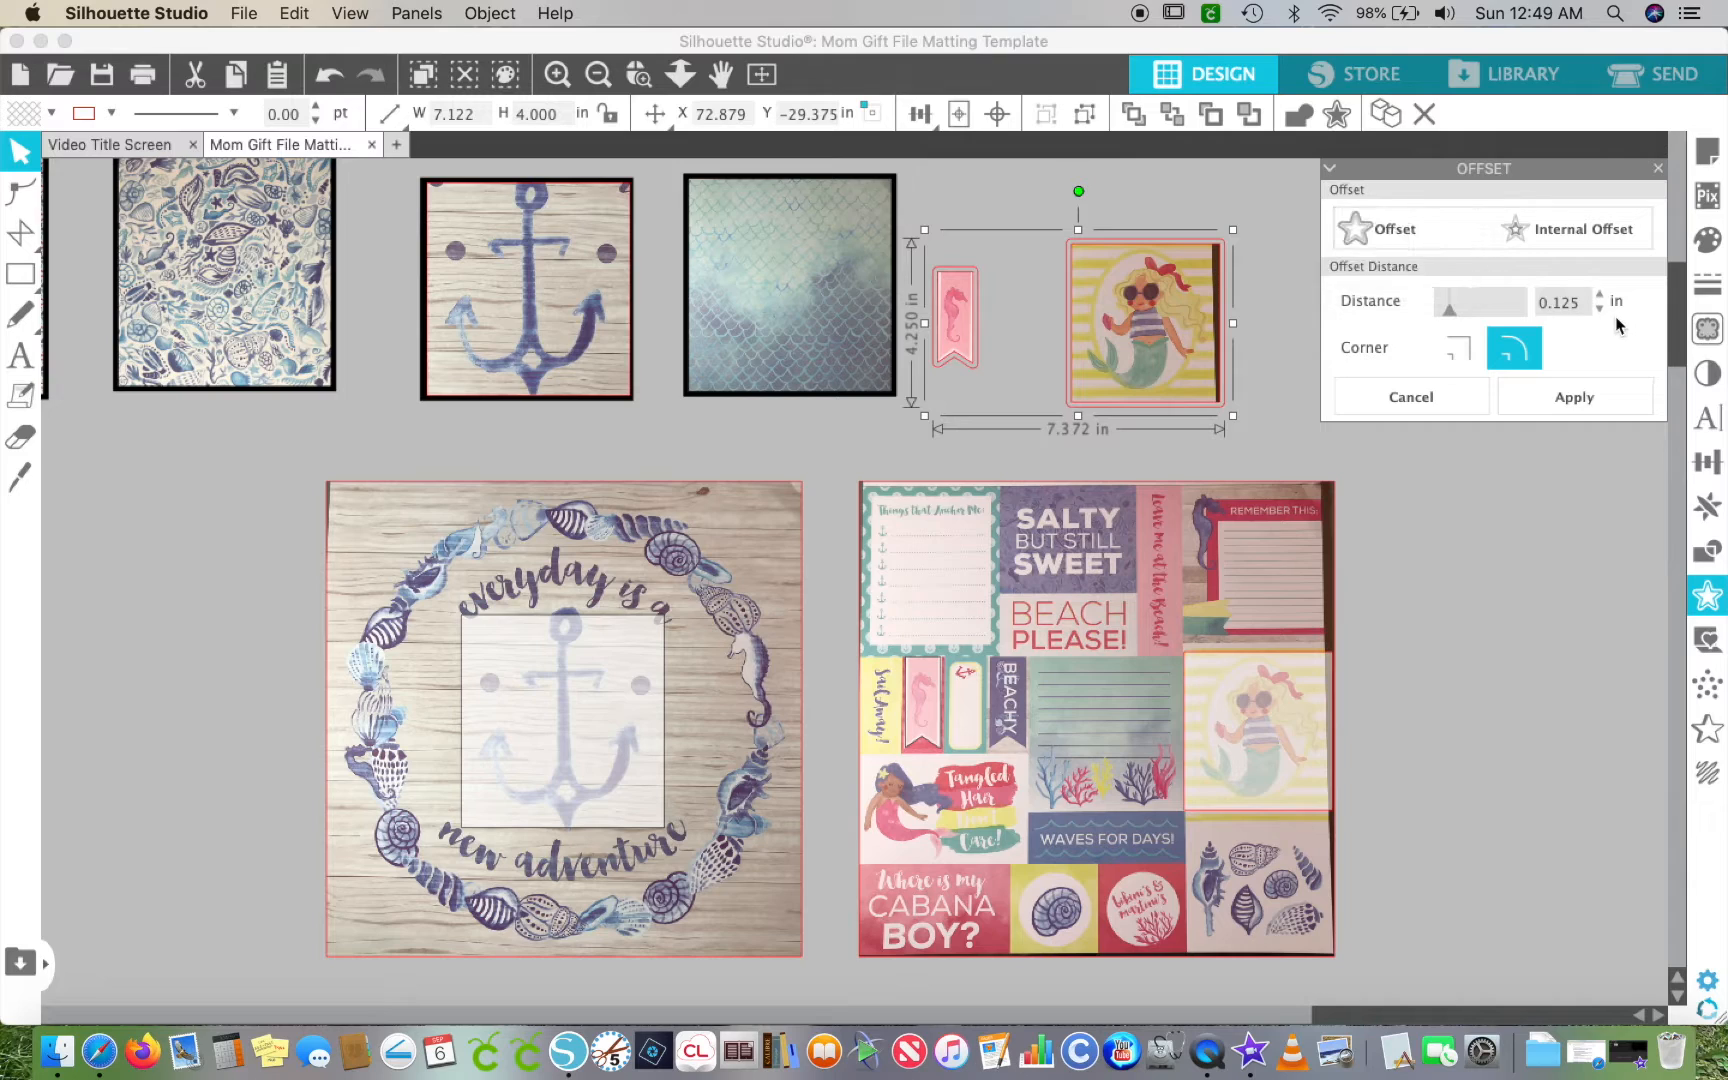
left_click(1458, 358)
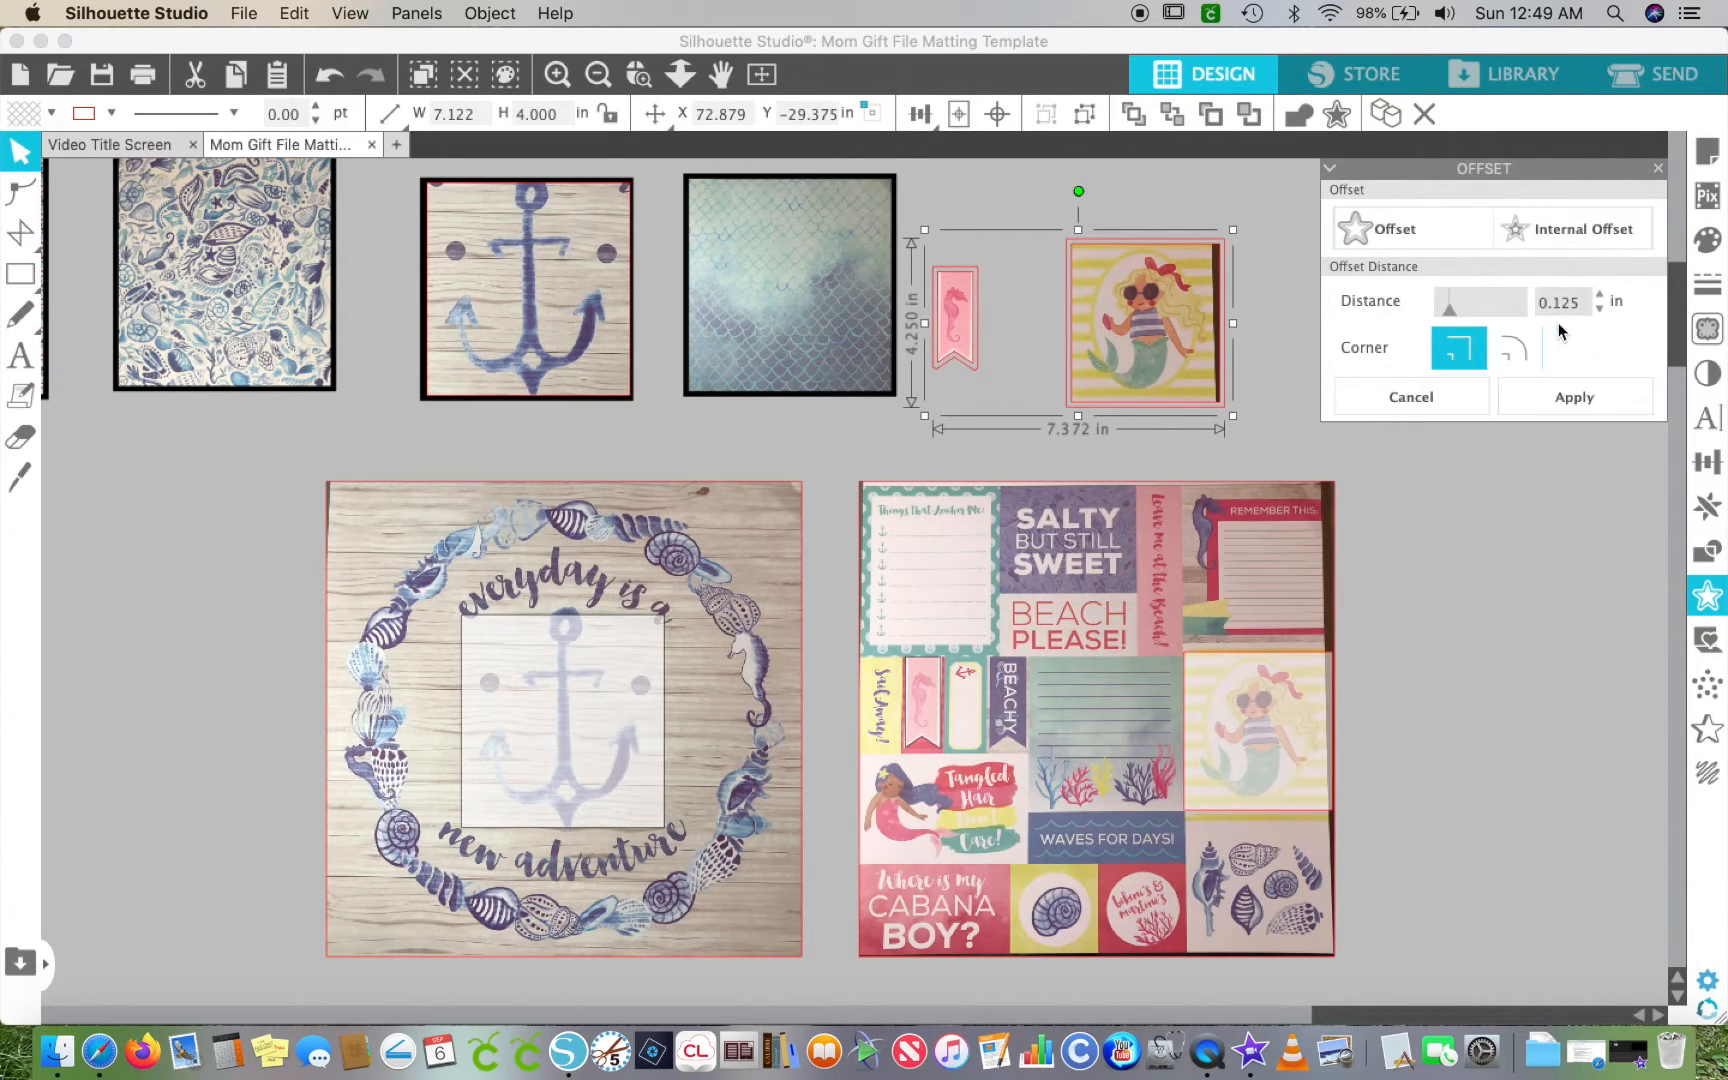
left_click(1599, 309)
left_click(1599, 309)
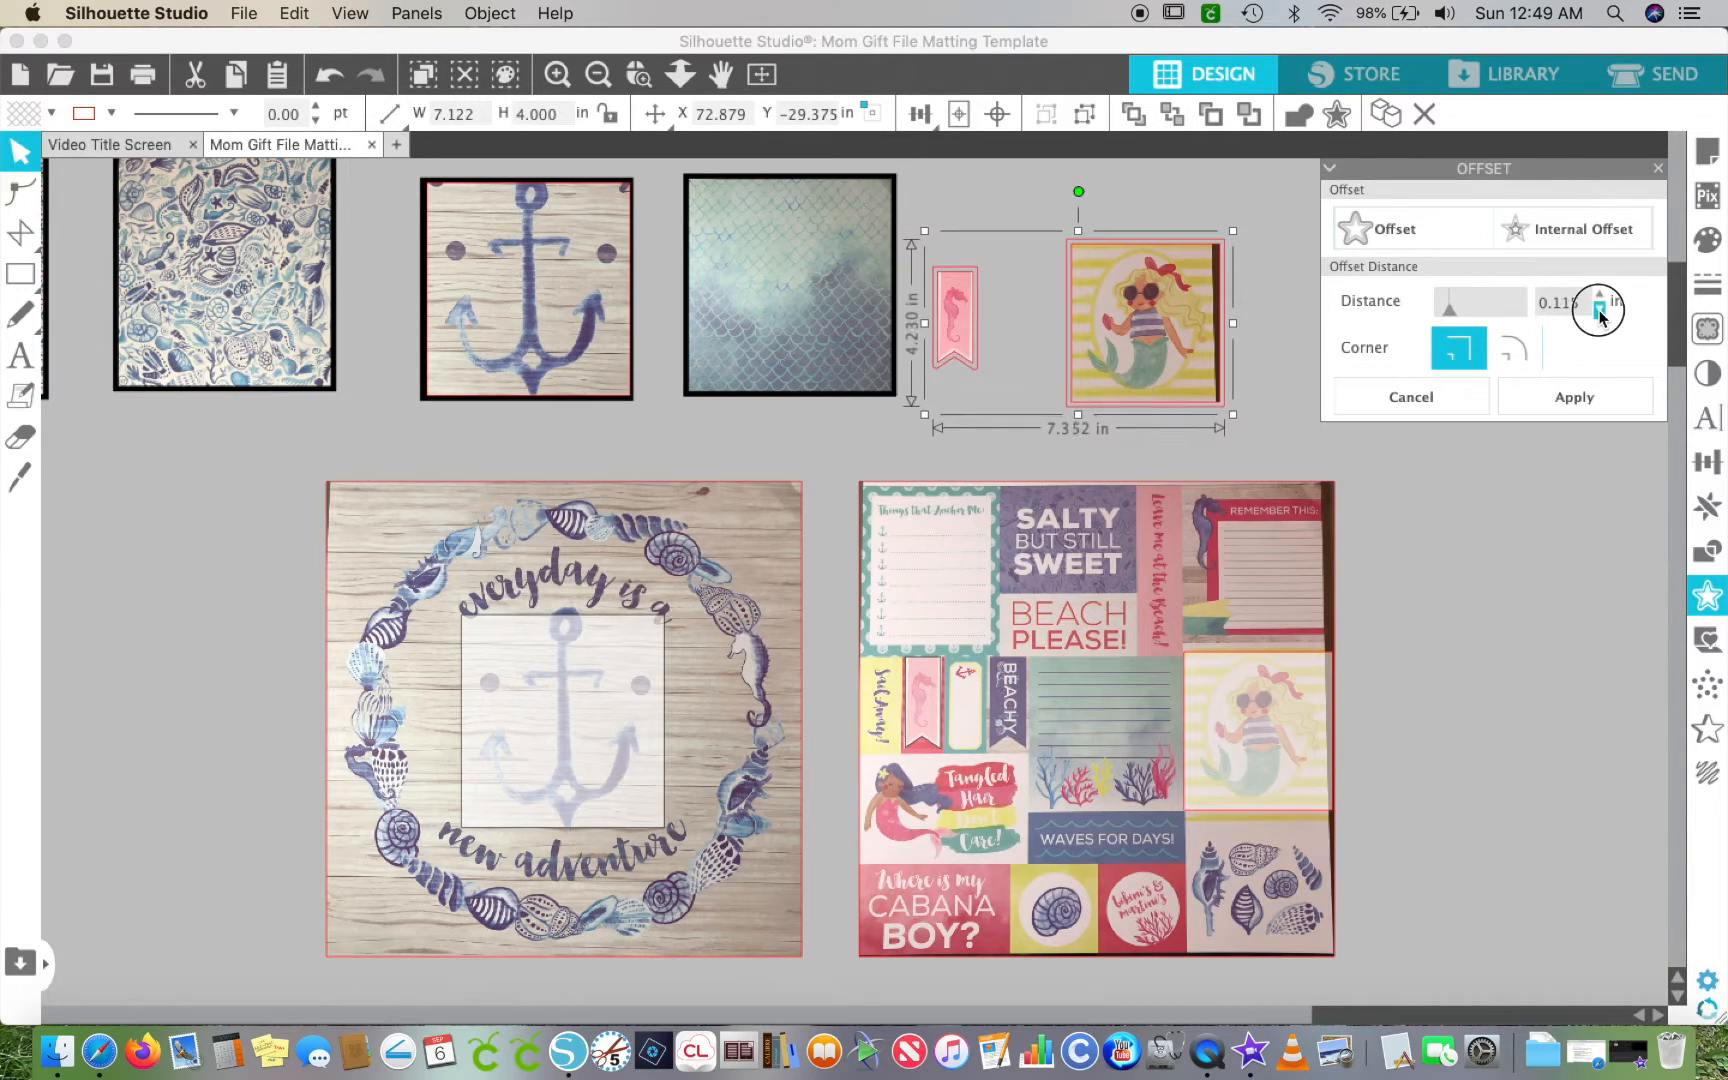
left_click(1599, 309)
left_click(1599, 309)
left_click(1599, 309)
left_click(1599, 309)
left_click(1599, 309)
left_click(1599, 309)
left_click(1599, 309)
left_click(1599, 309)
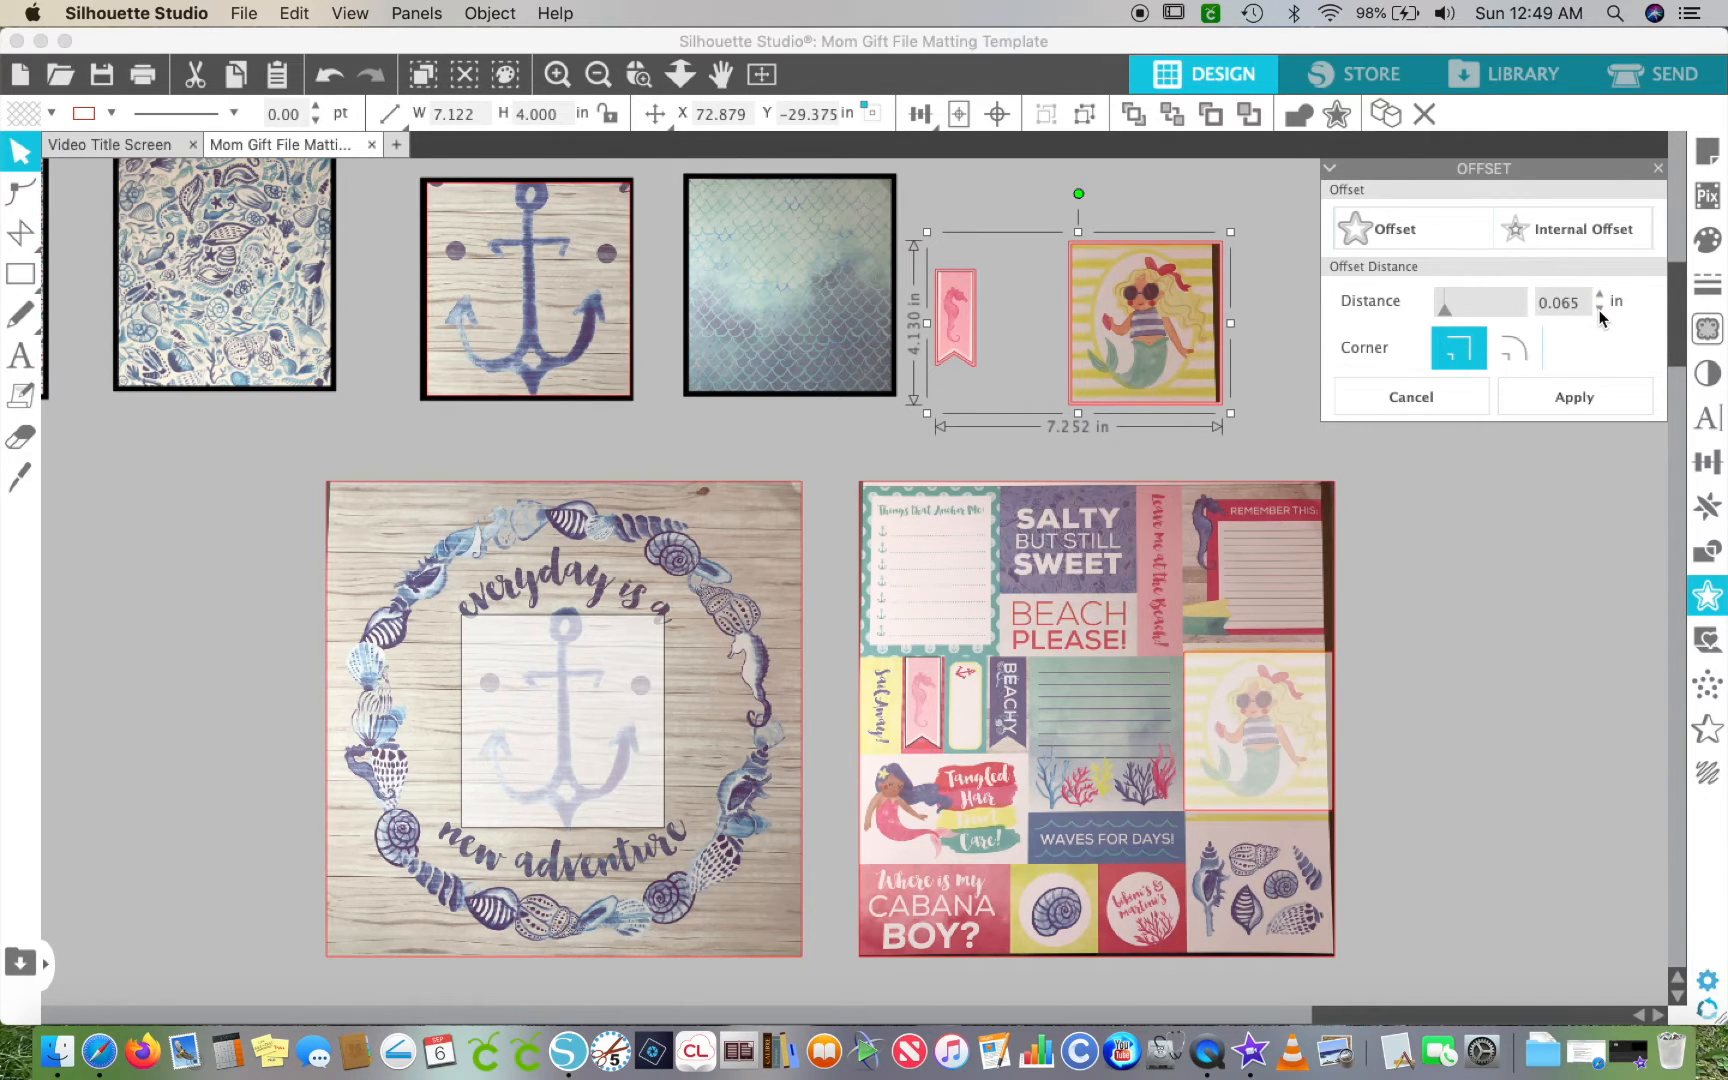
left_click(1580, 397)
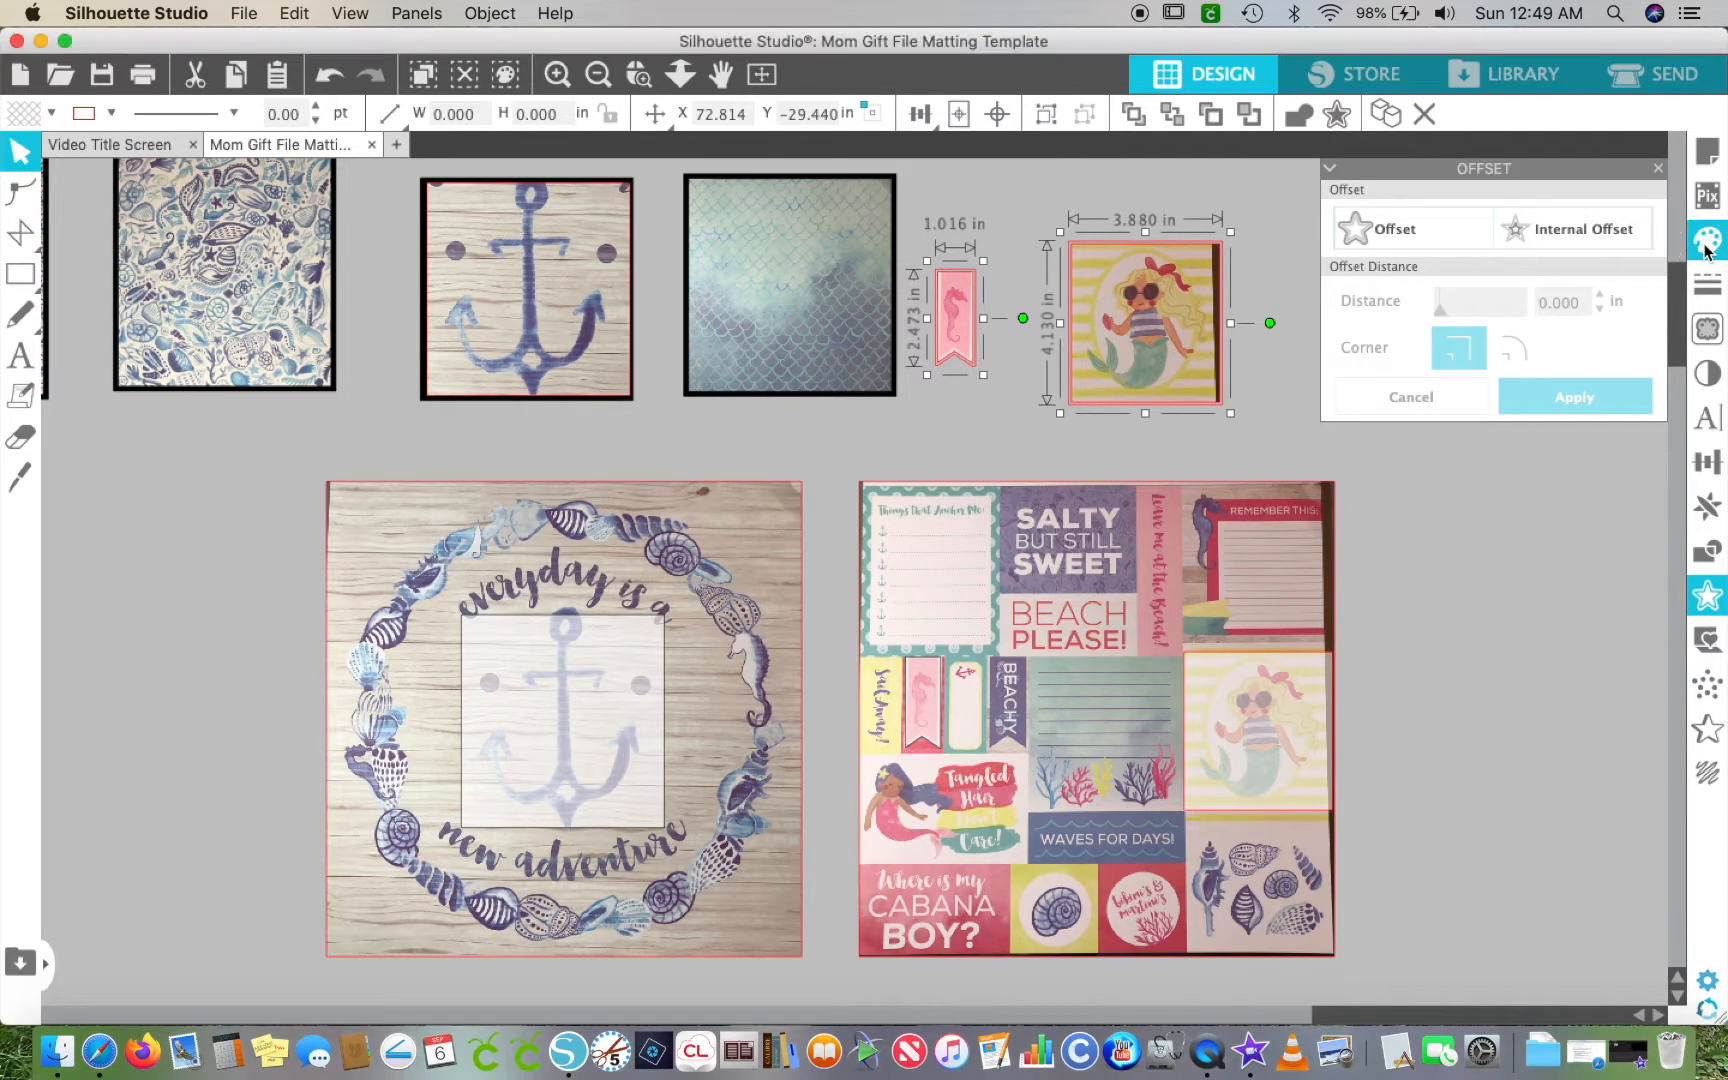
left_click(1707, 245)
left_click(1641, 333)
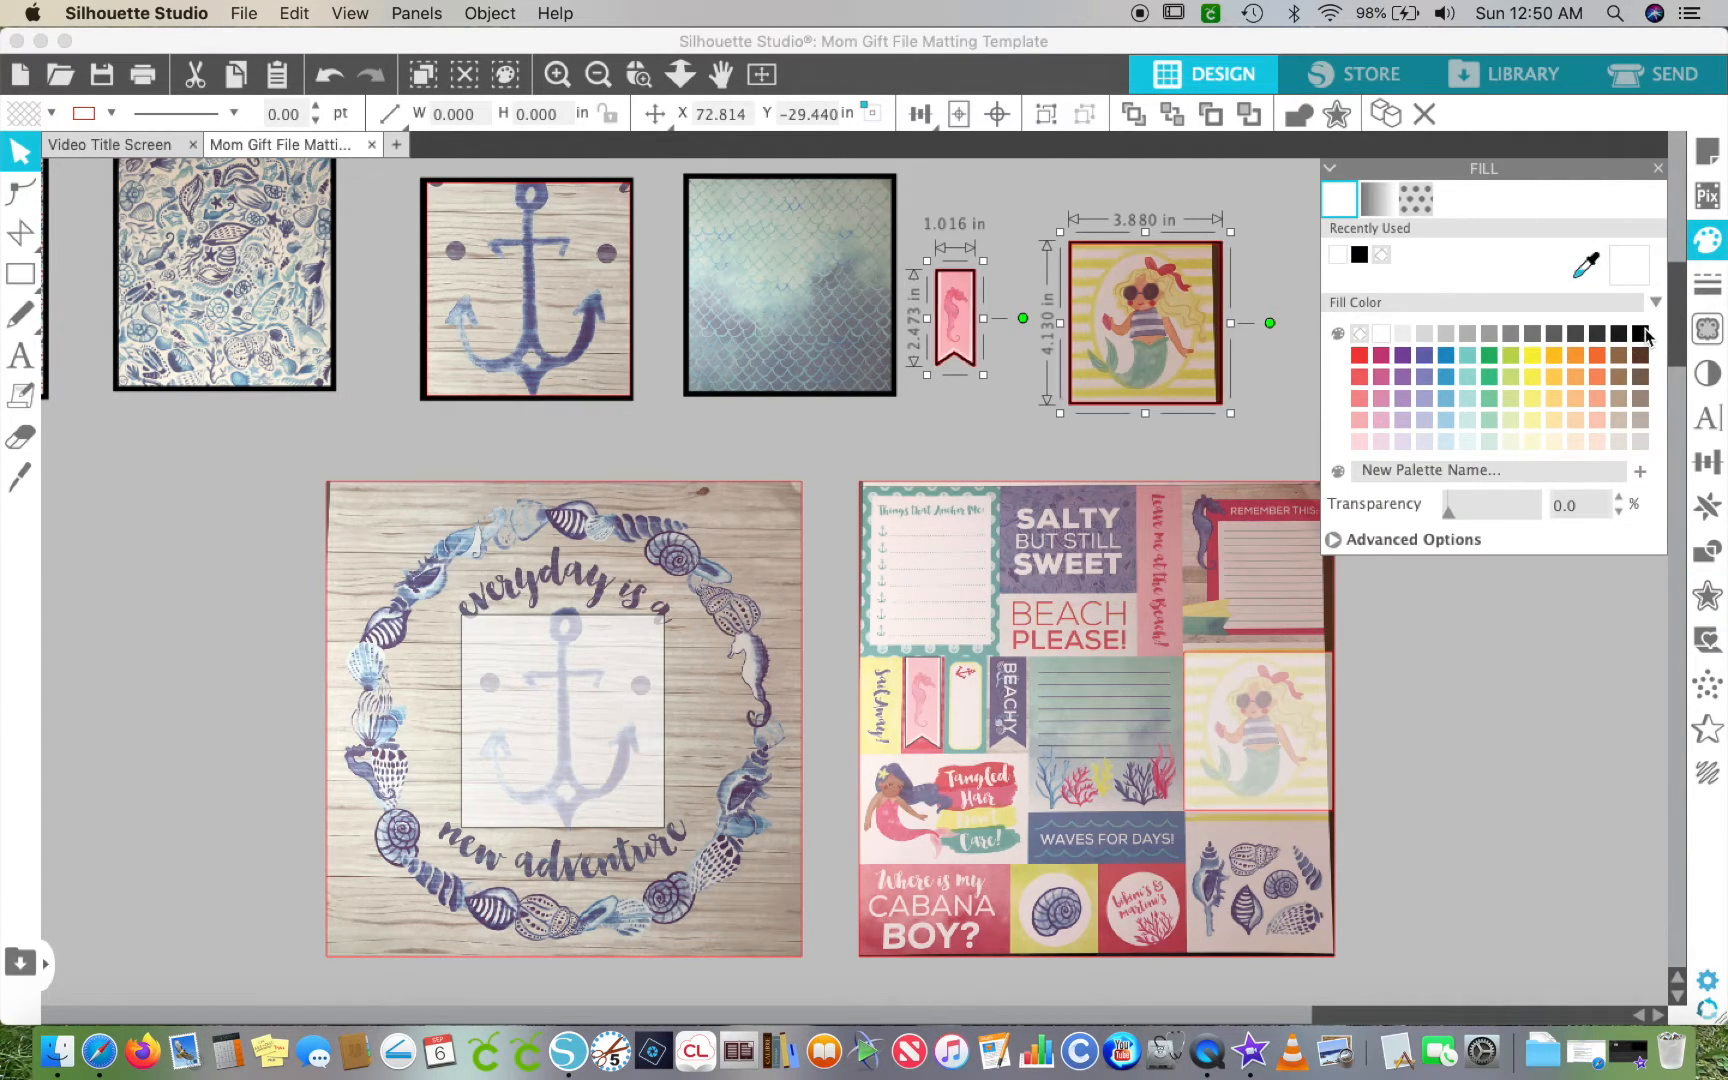
- Place the matted seahorse banner in the anchor card's upper-left corner and center the matted mermaid card on the teal scale card
left_click_drag(996, 232, 921, 440)
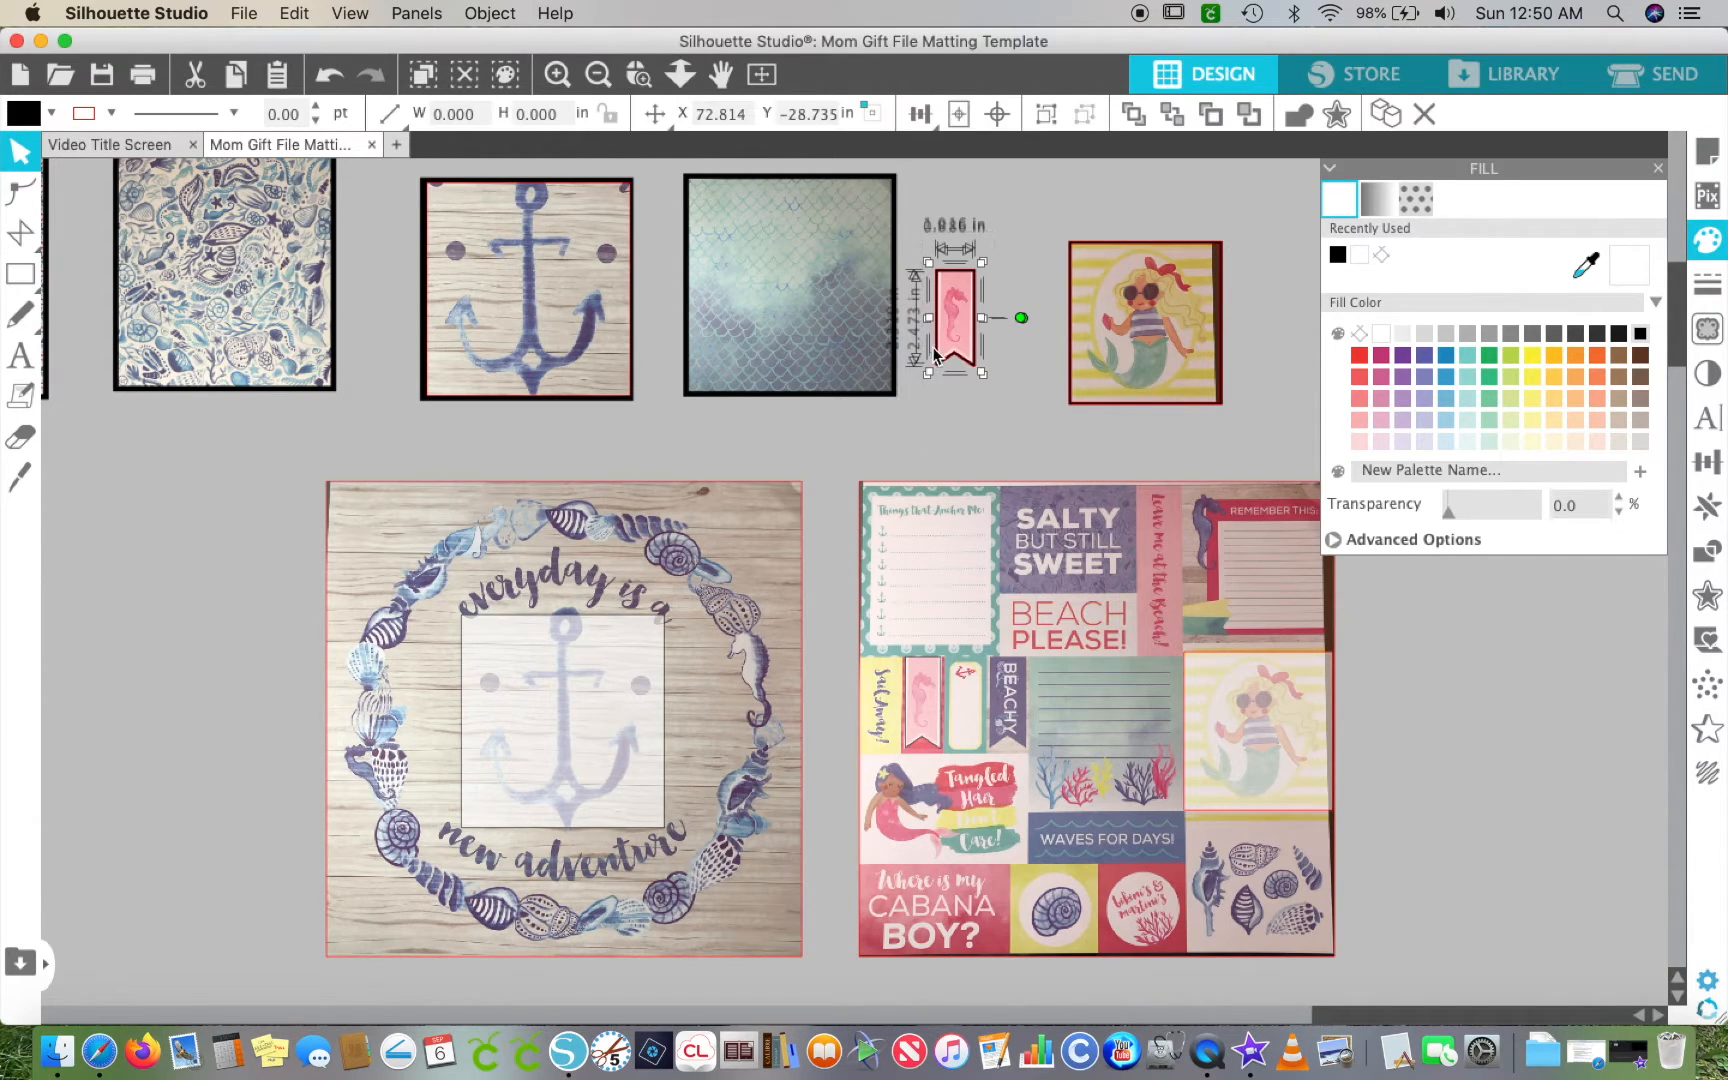
left_click_drag(956, 336, 455, 250)
left_click_drag(1030, 209, 1273, 432)
left_click_drag(1154, 322, 793, 277)
left_click(1013, 328)
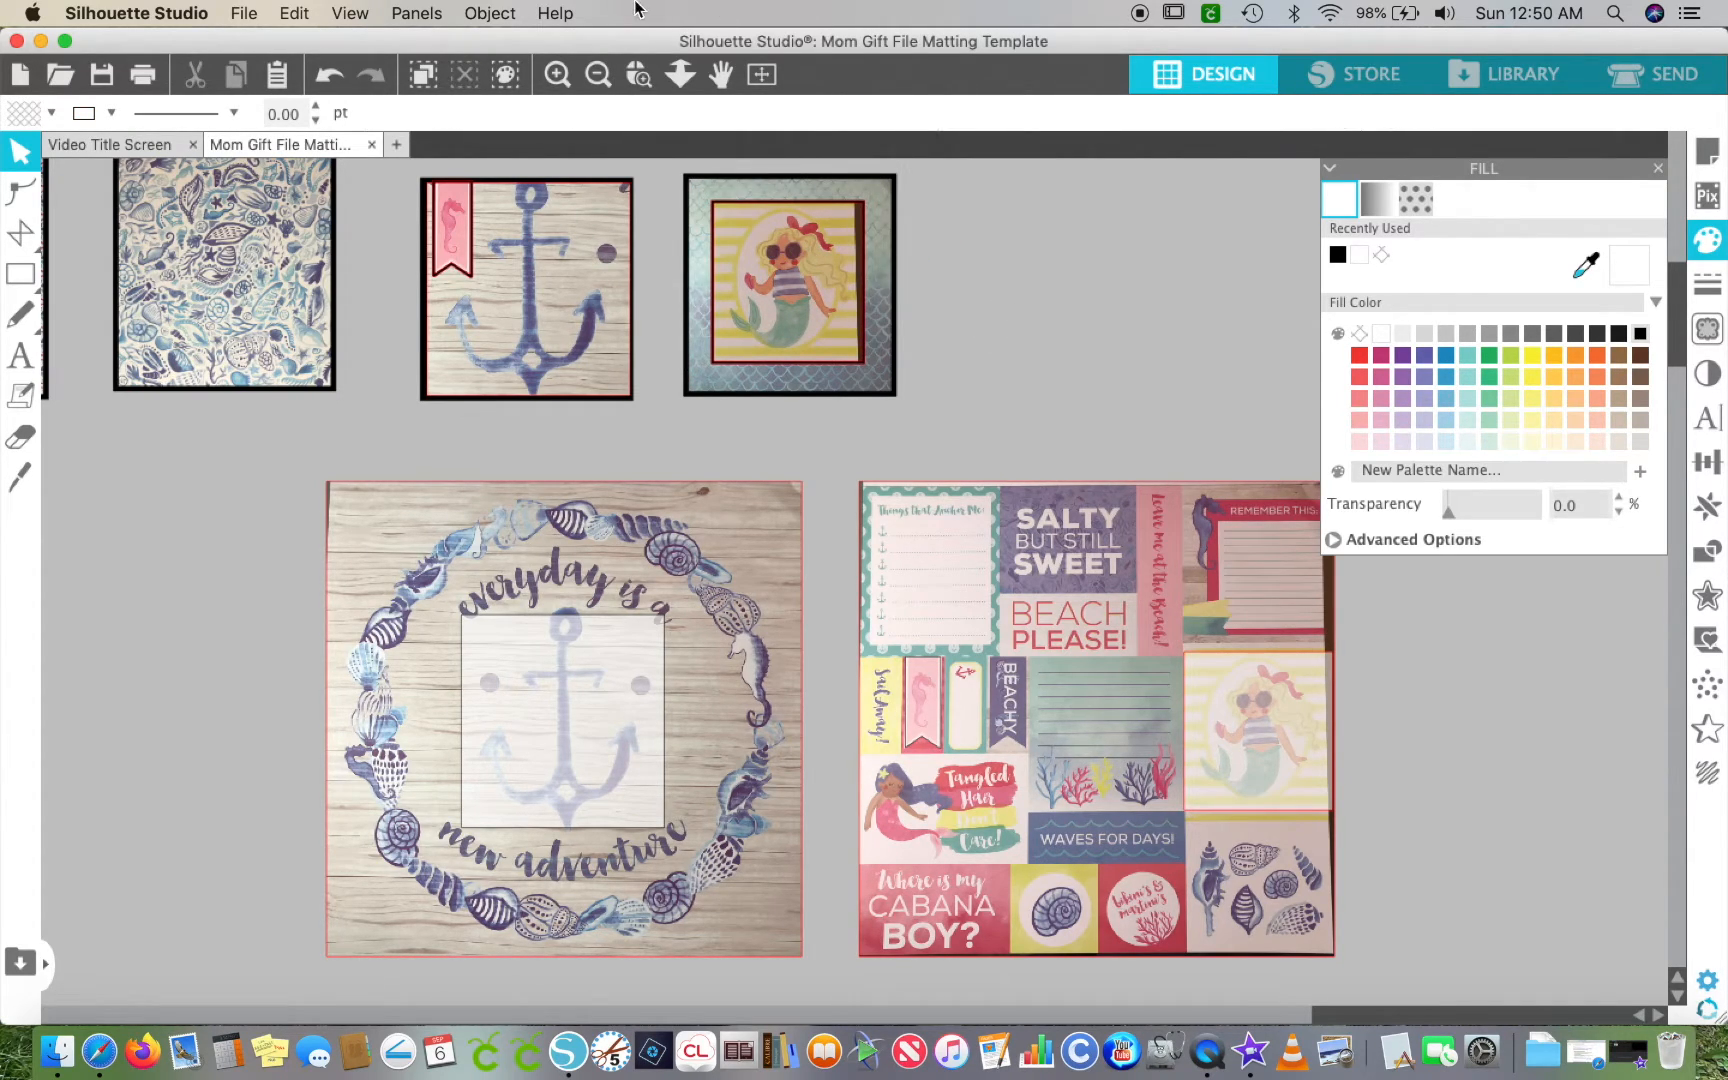
- Try moving the brown striped strip and striped panel out to the empty area beside the layouts, and undo both moves
left_click(597, 80)
left_click(597, 80)
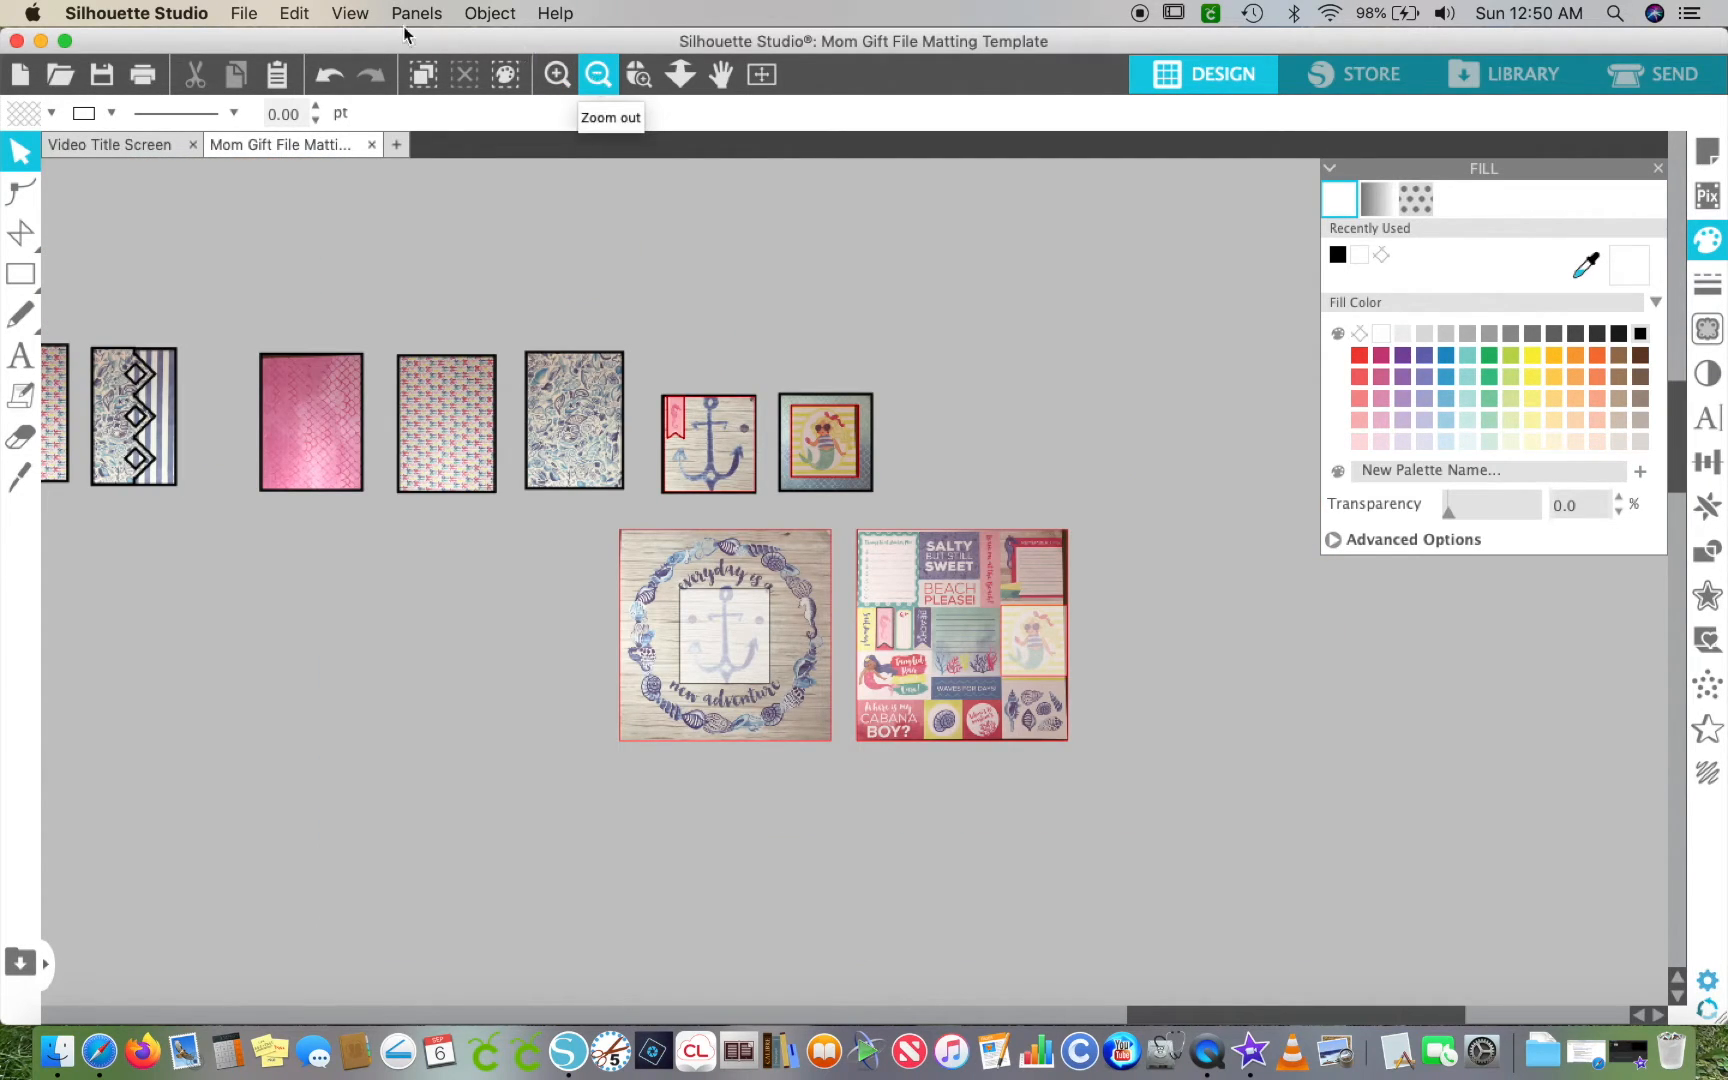
scroll(77, 306, "left", 10)
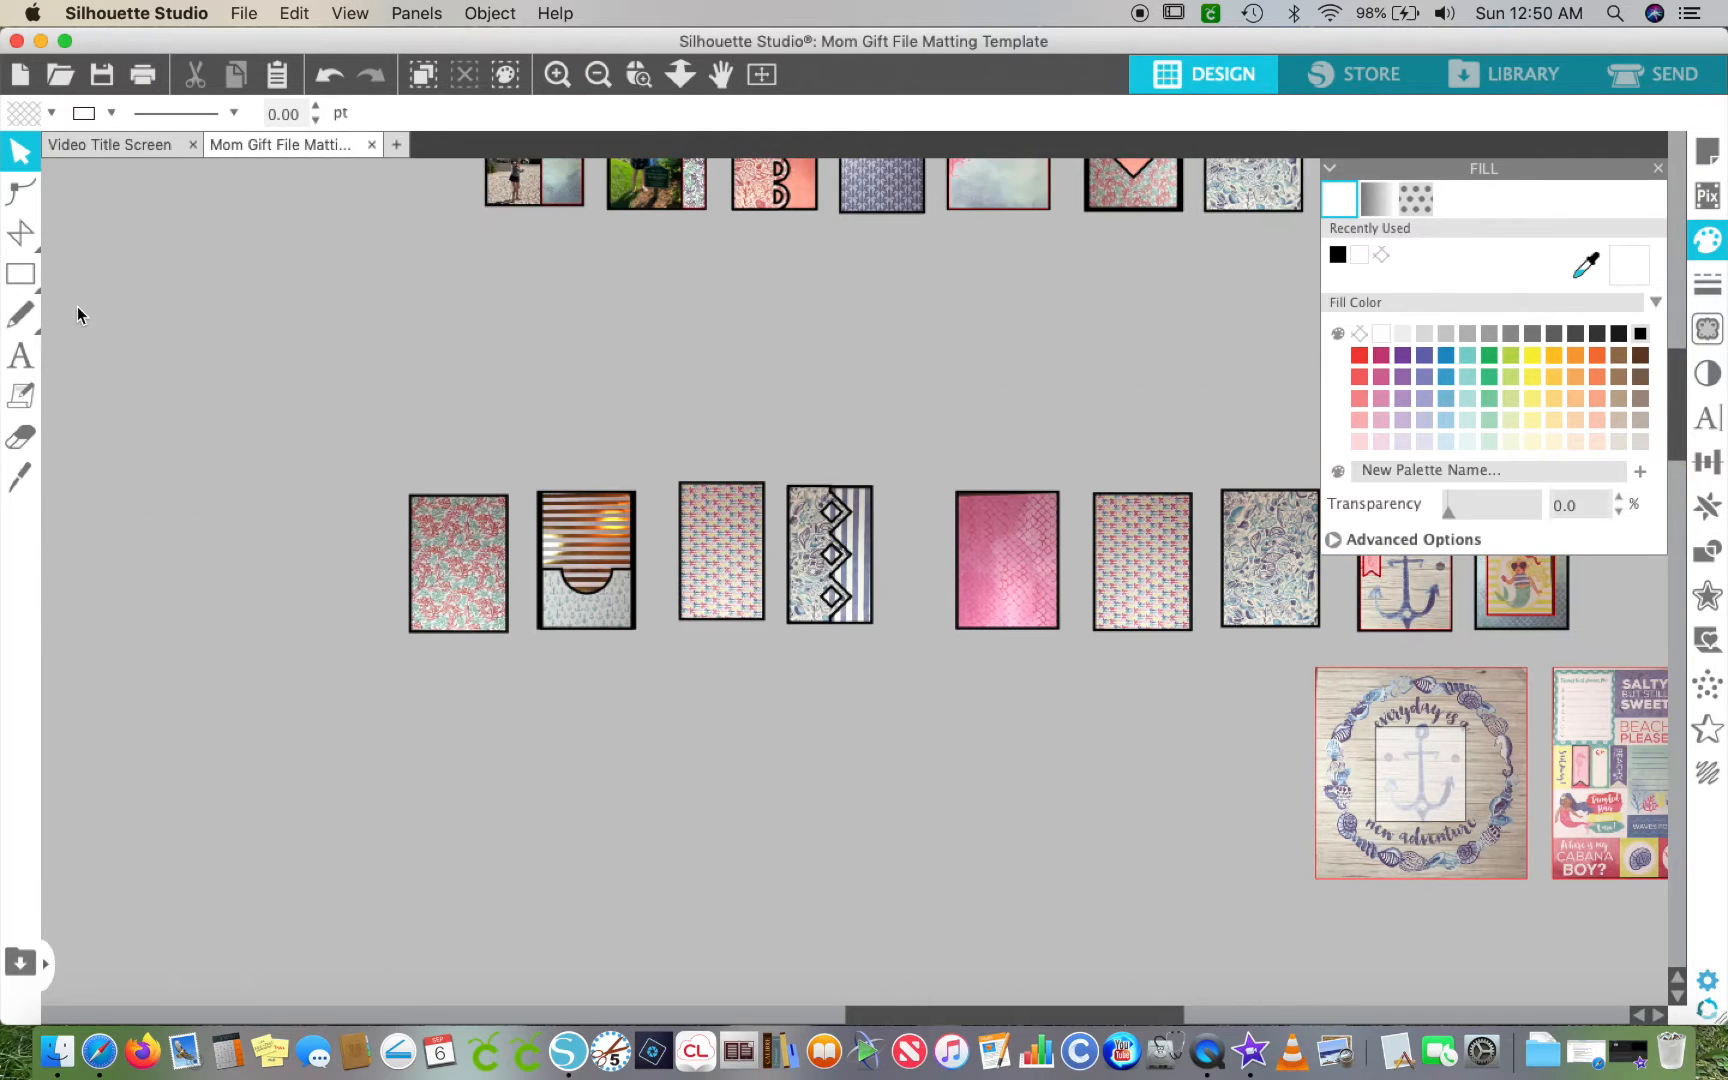
scroll(77, 306, "left", 3)
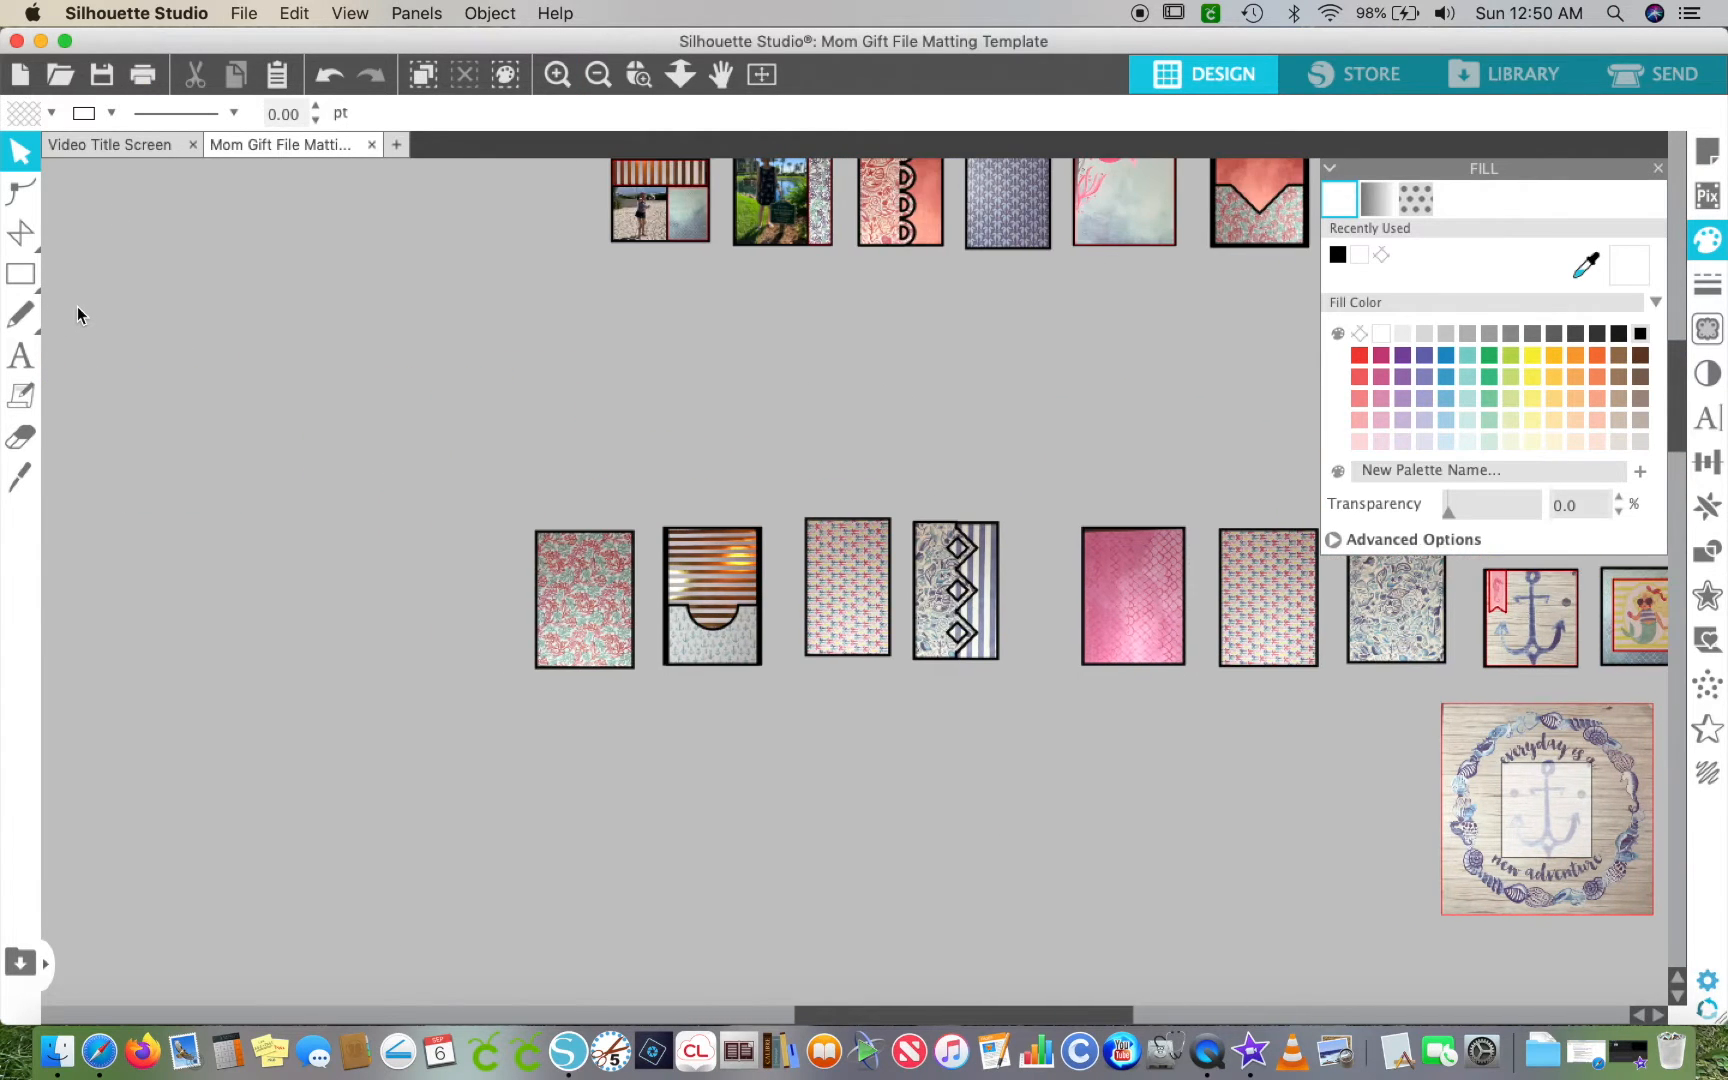
left_click(594, 76)
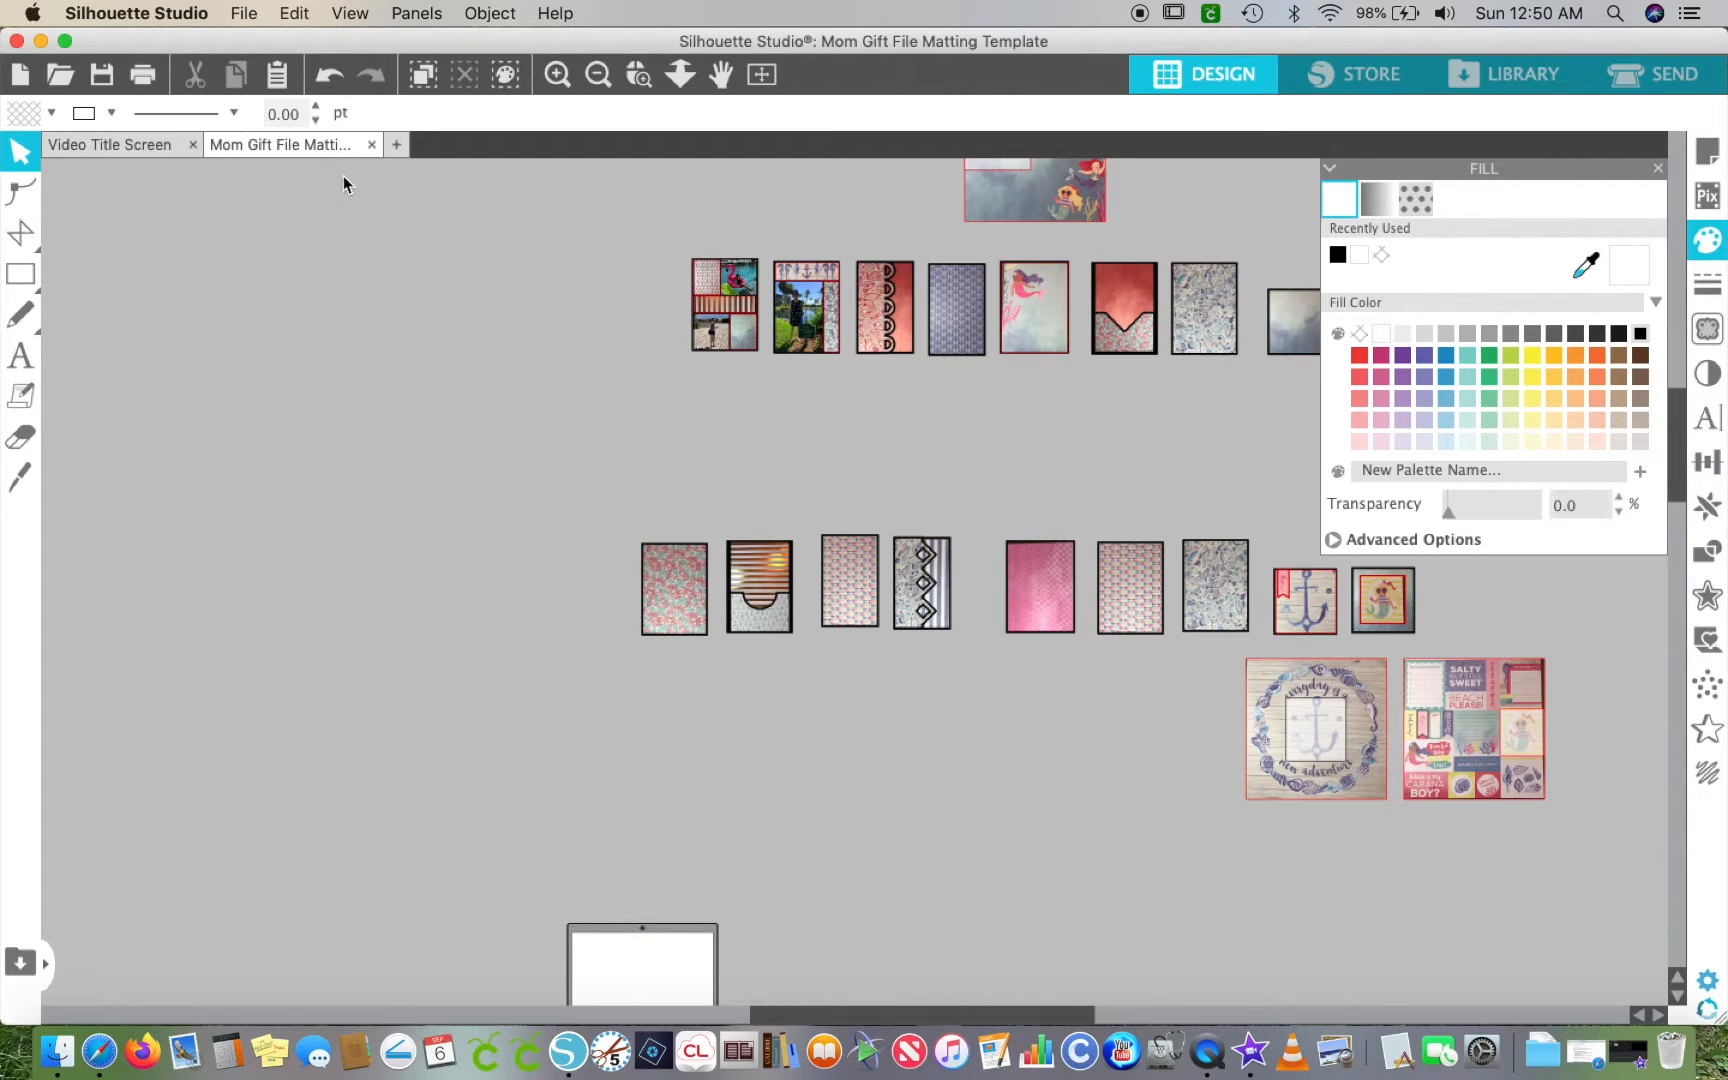
left_click(559, 74)
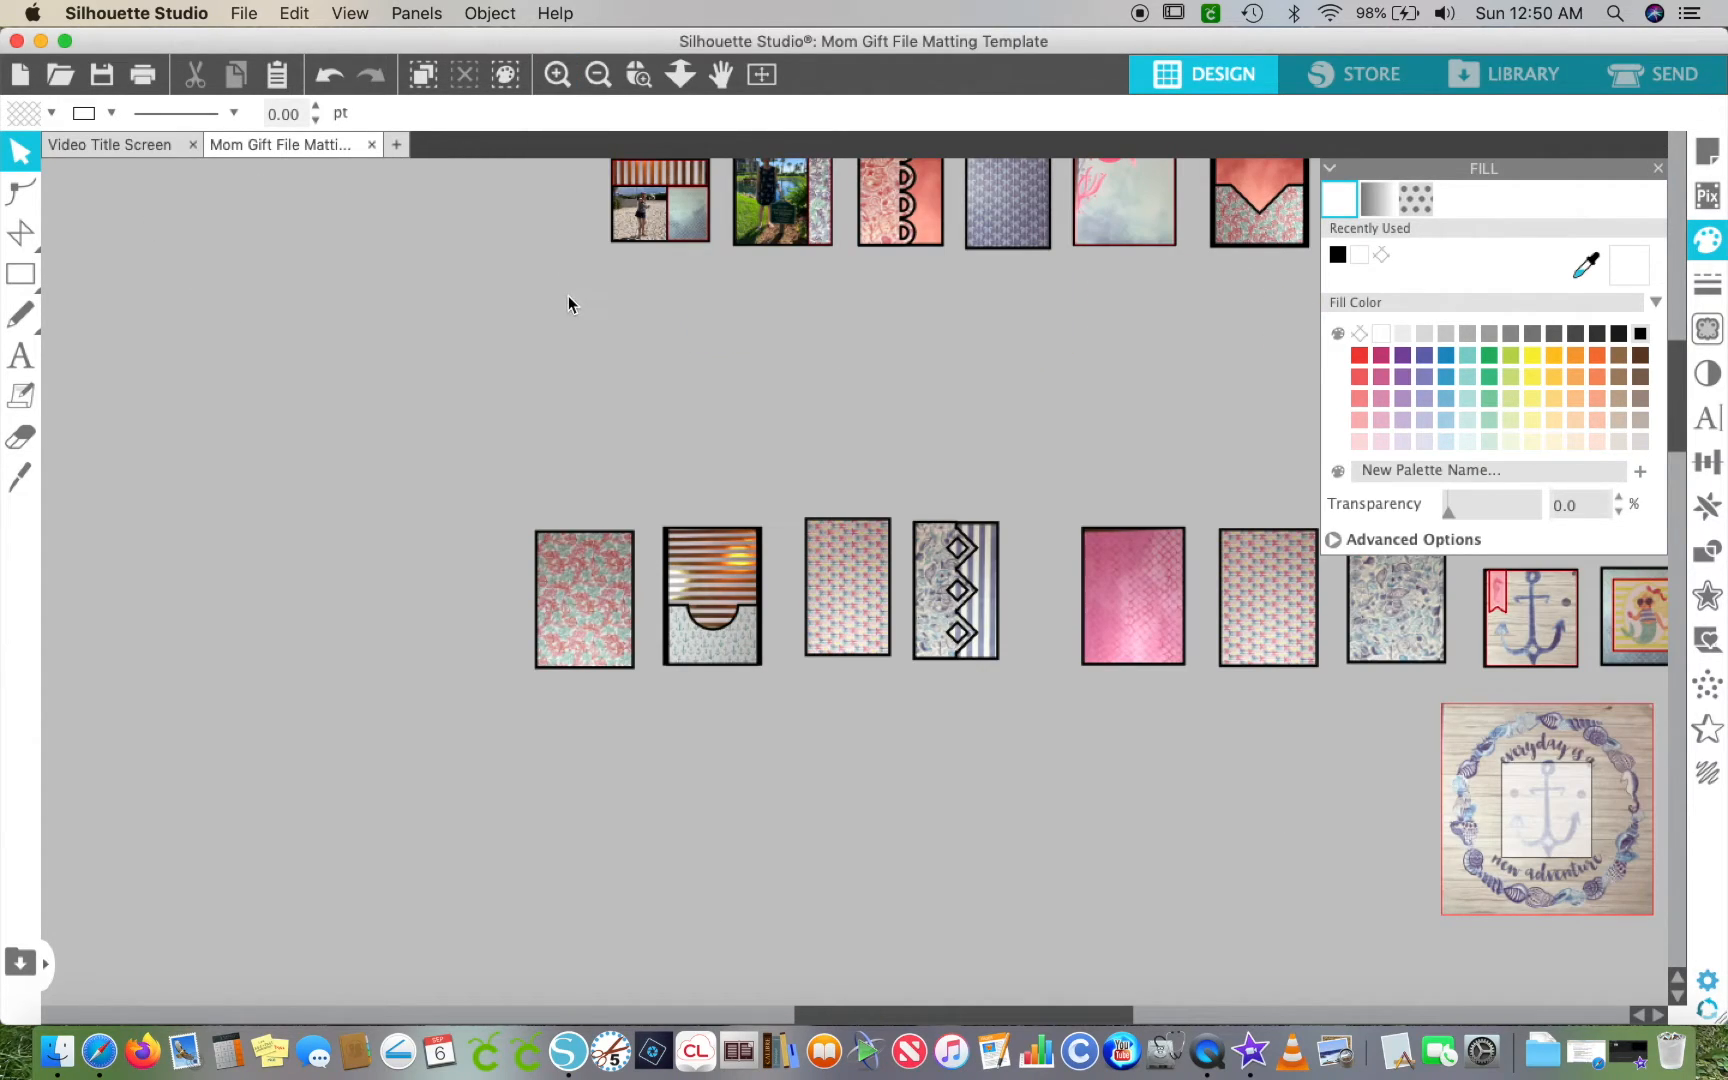
scroll(591, 328, "up", 3)
scroll(591, 328, "right", 2)
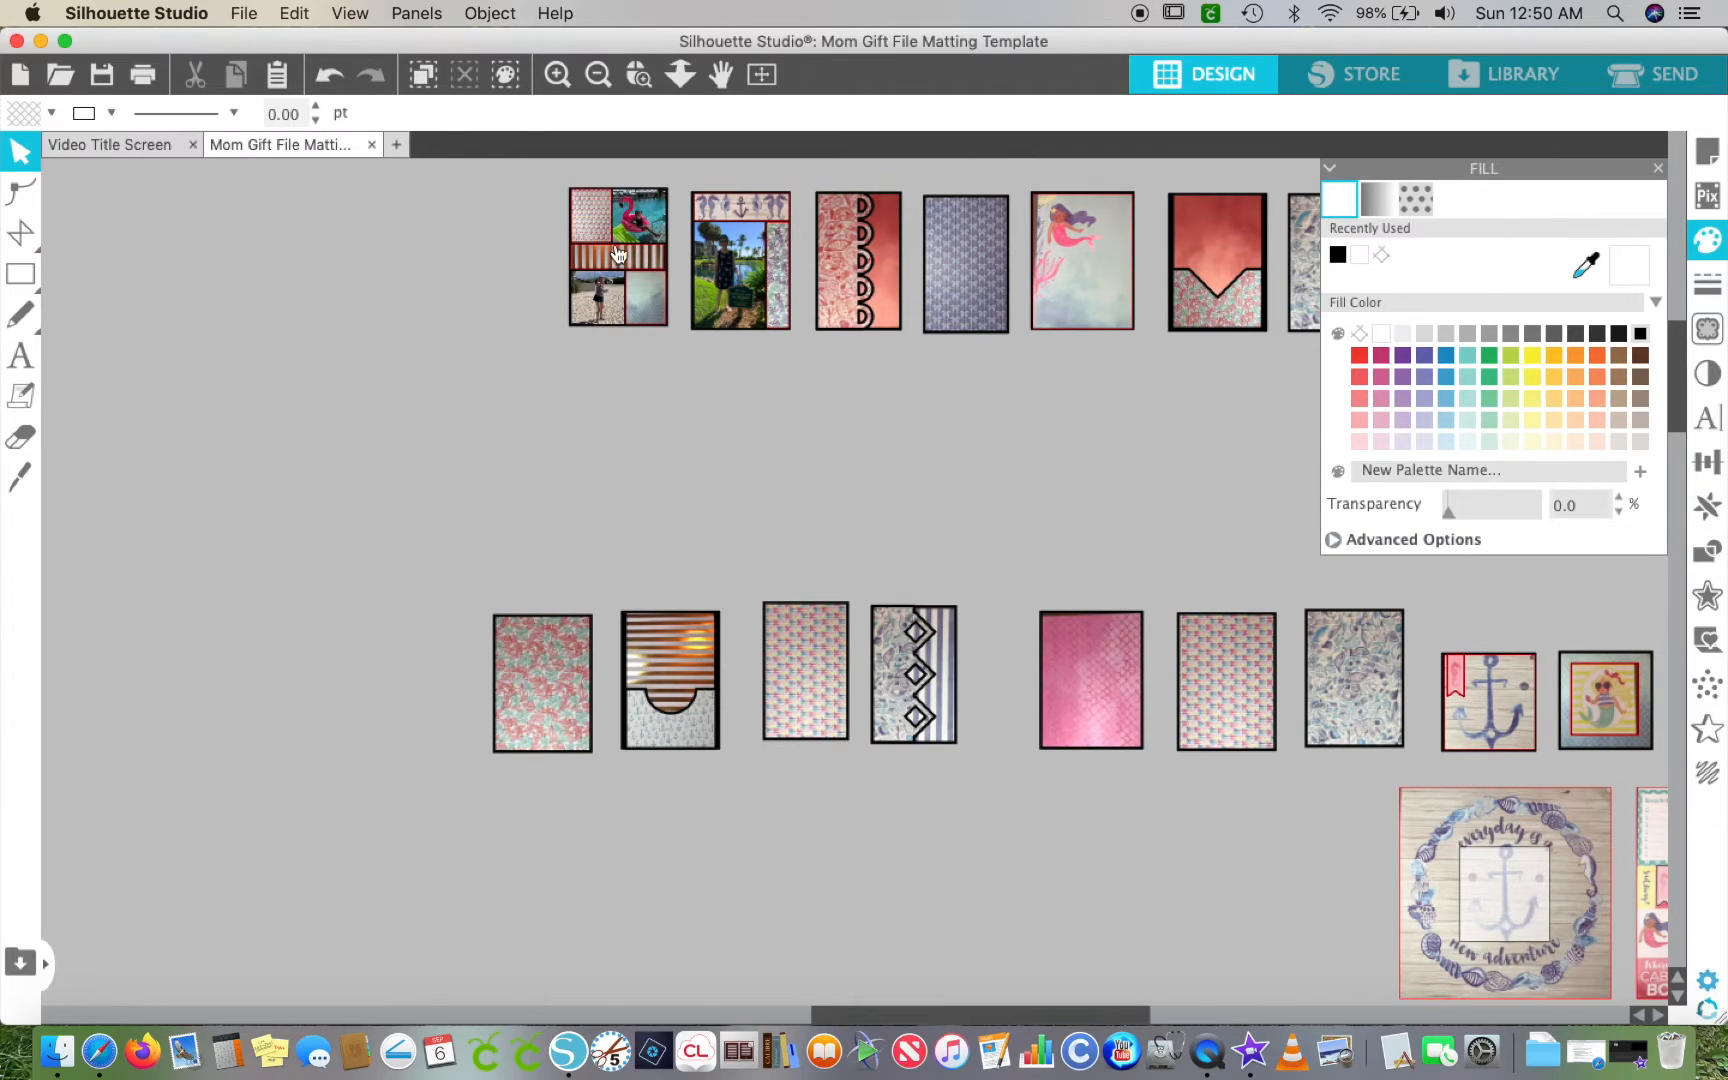
left_click_drag(620, 263, 256, 242)
left_click_drag(669, 671, 244, 309)
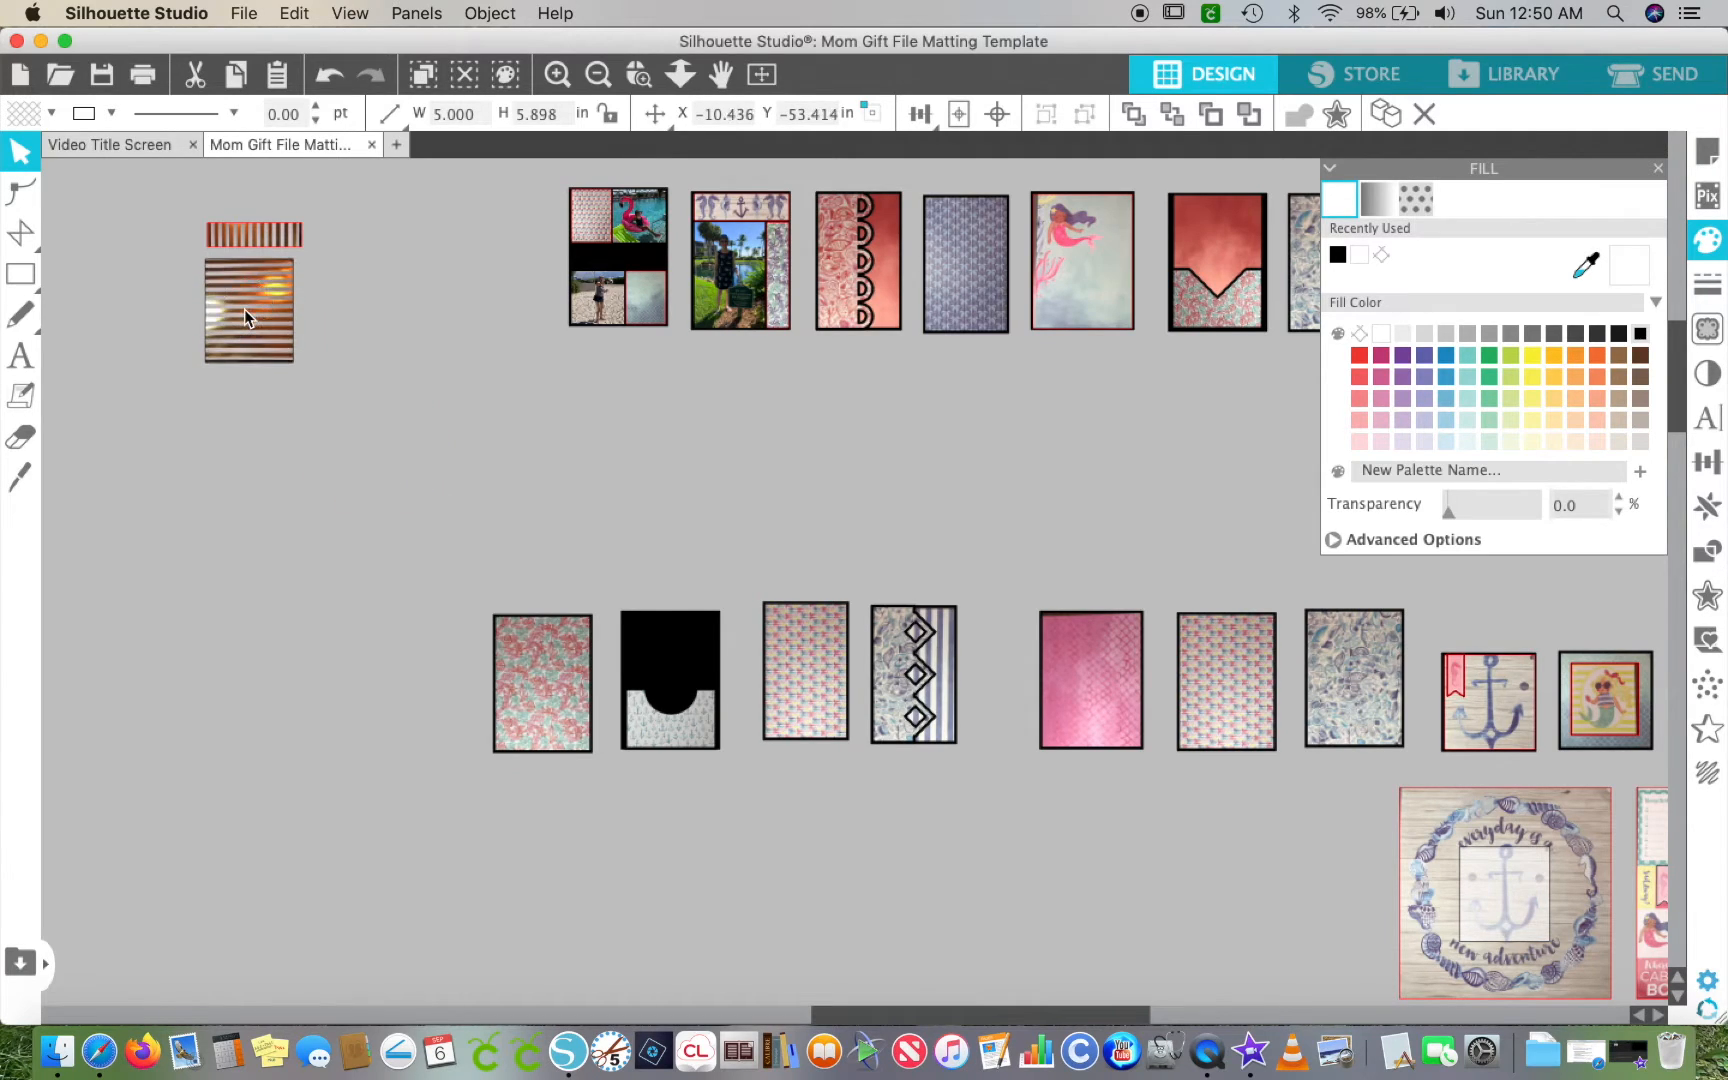
key("super+z")
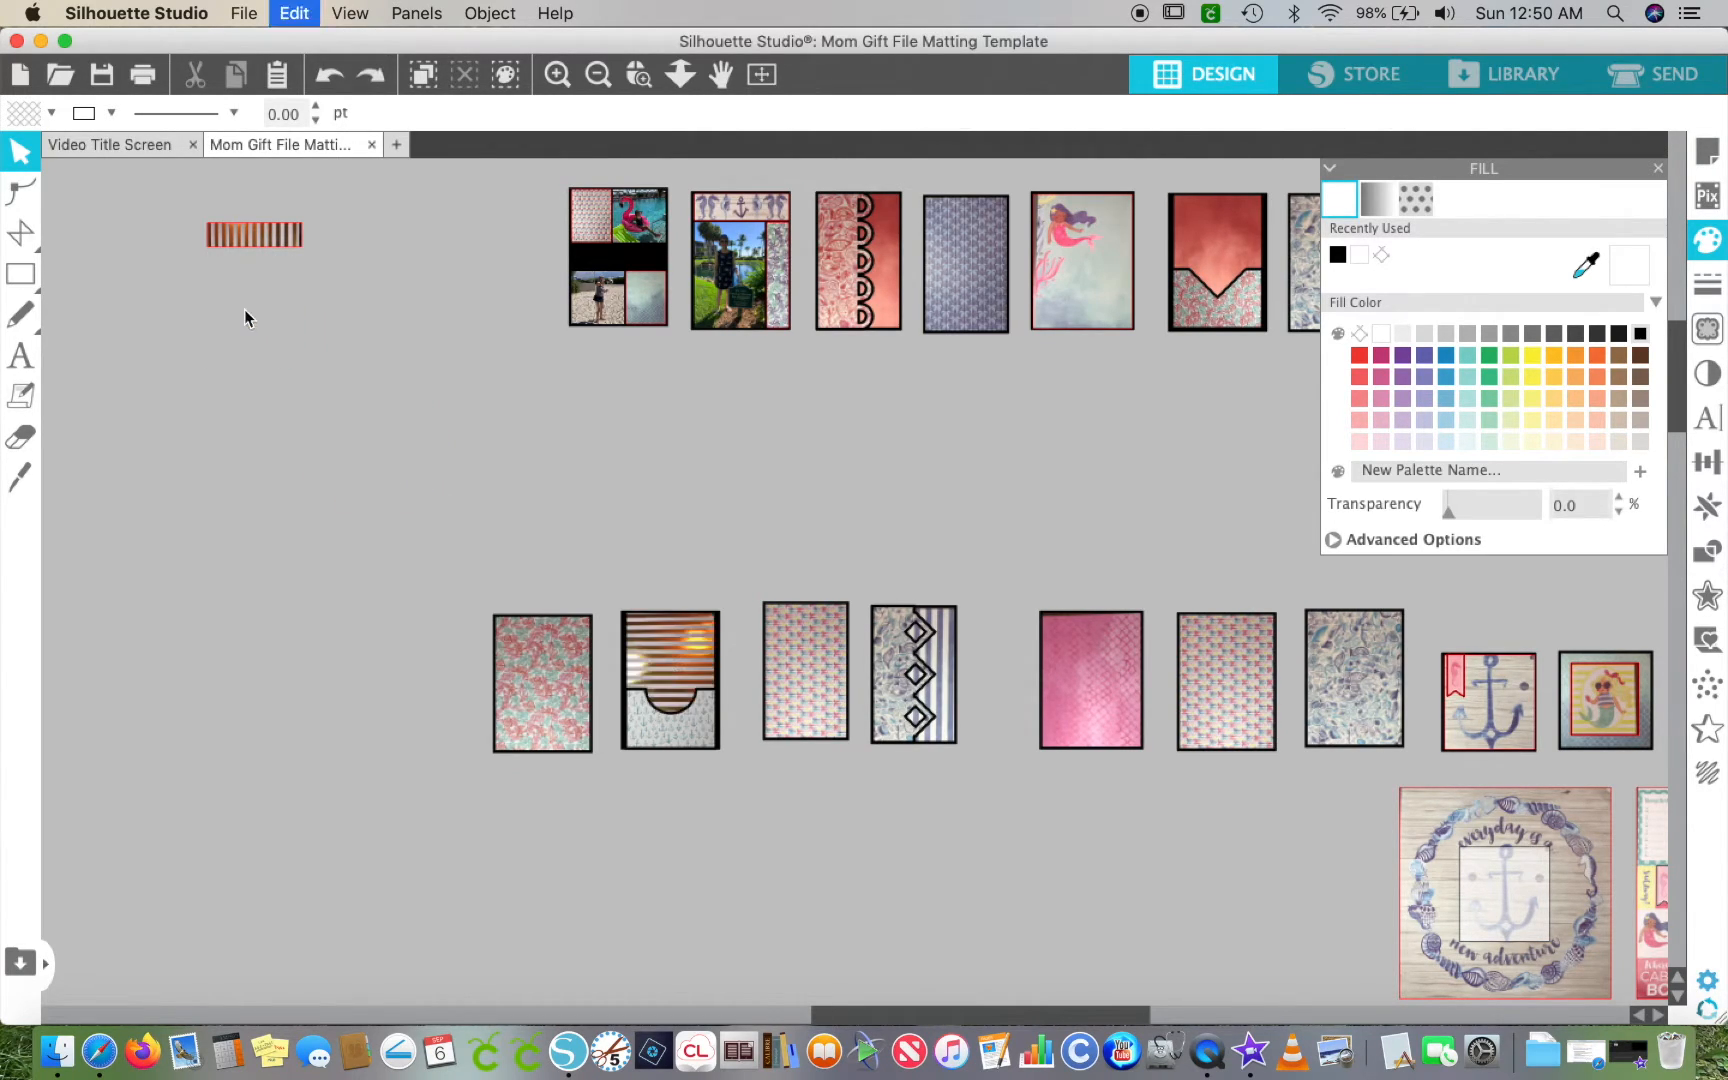
scroll(244, 309, "down", 2)
scroll(244, 309, "left", 1)
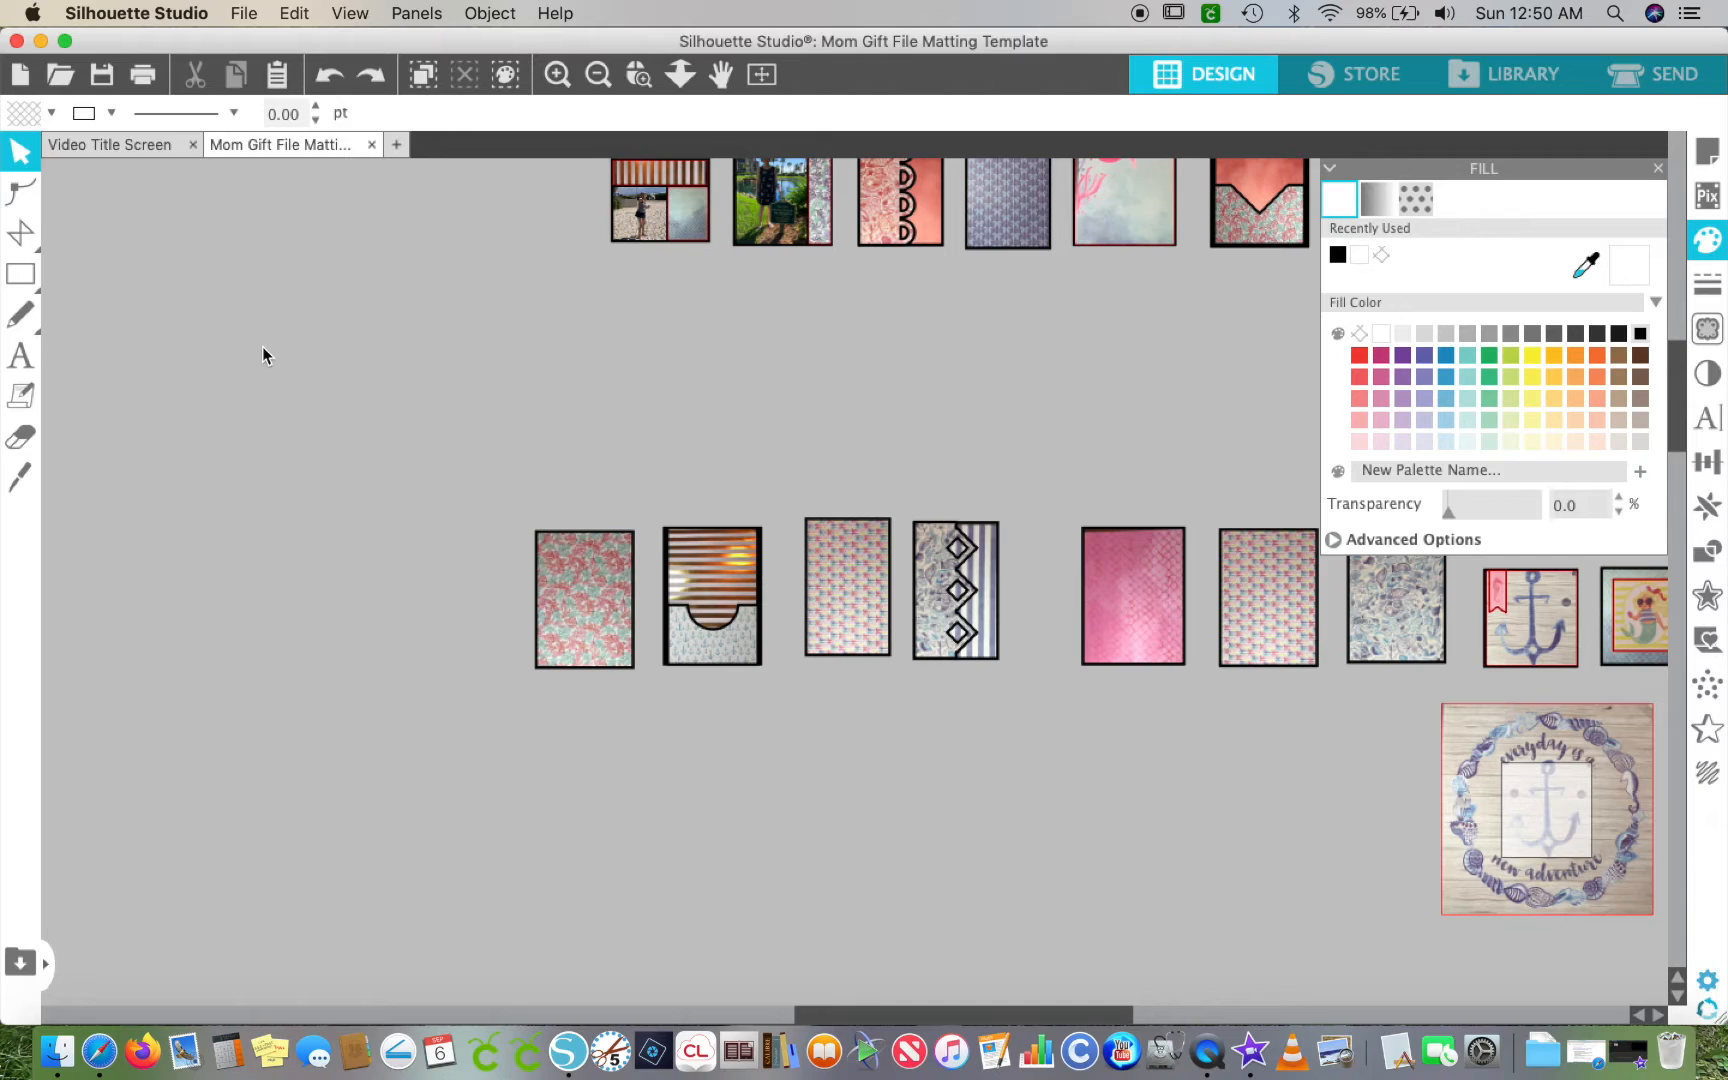
scroll(263, 348, "up", 4)
scroll(263, 348, "right", 2)
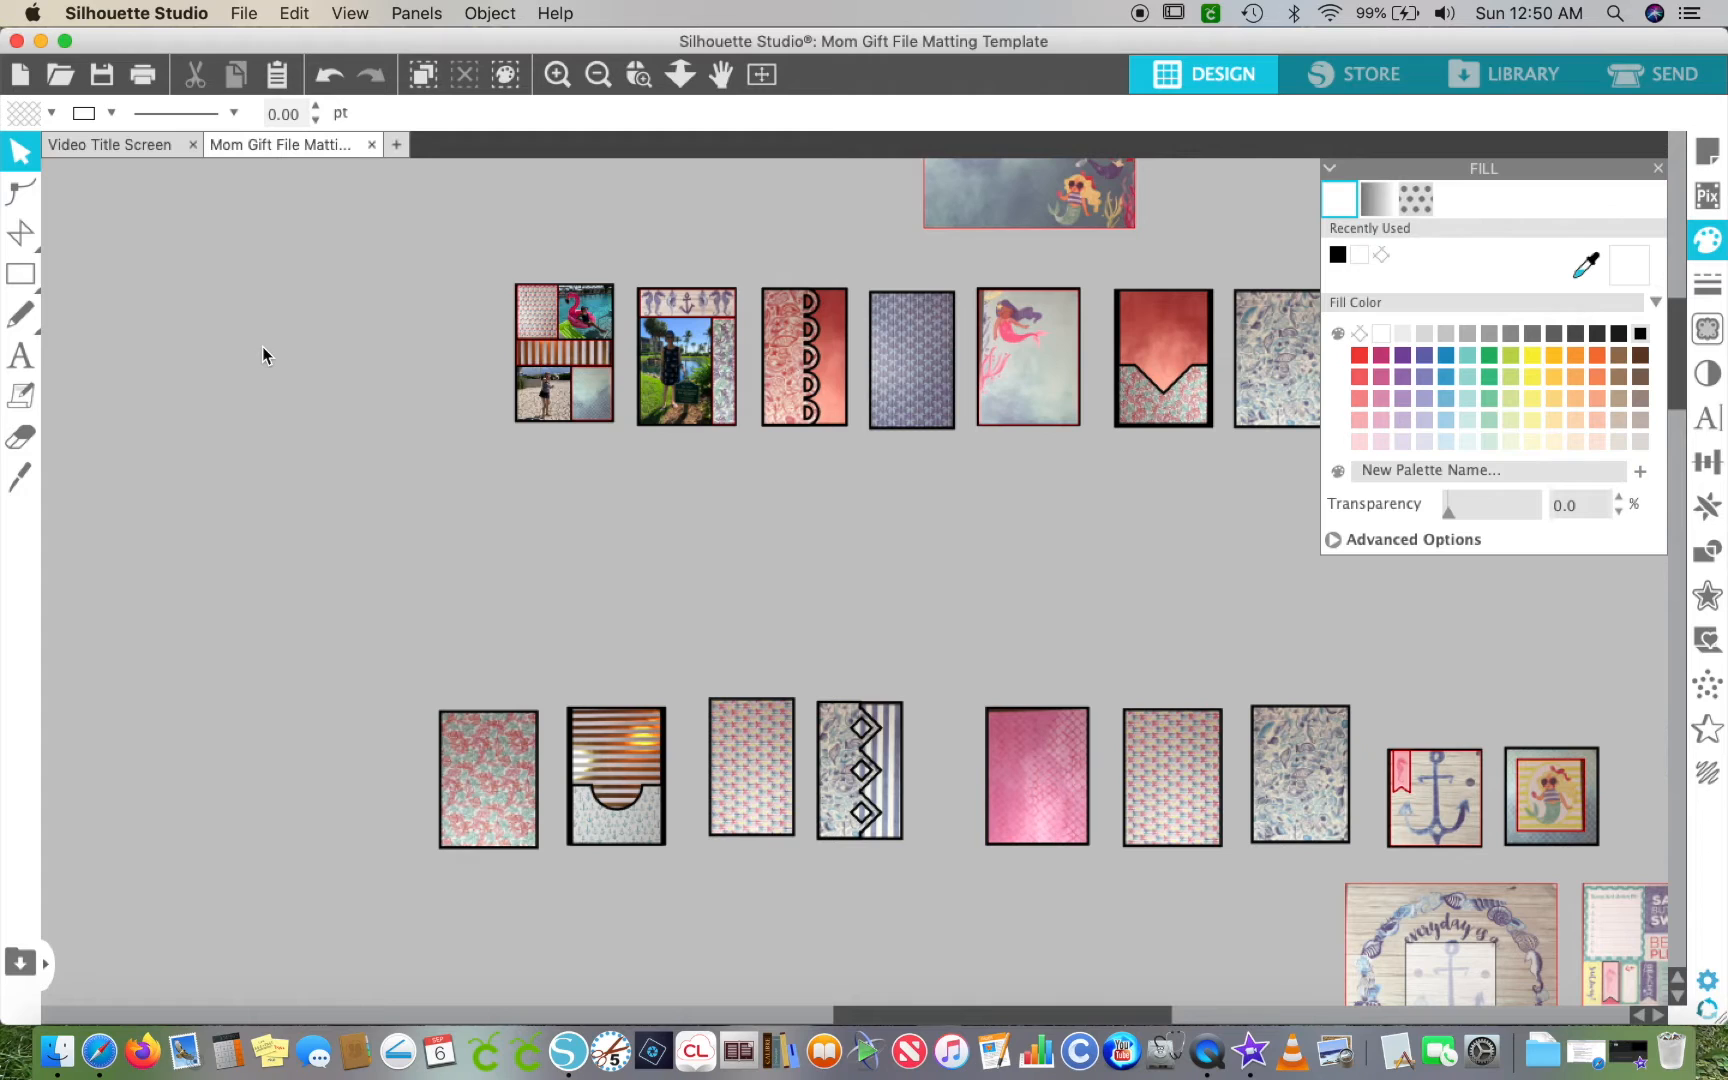
key("super+shift+s")
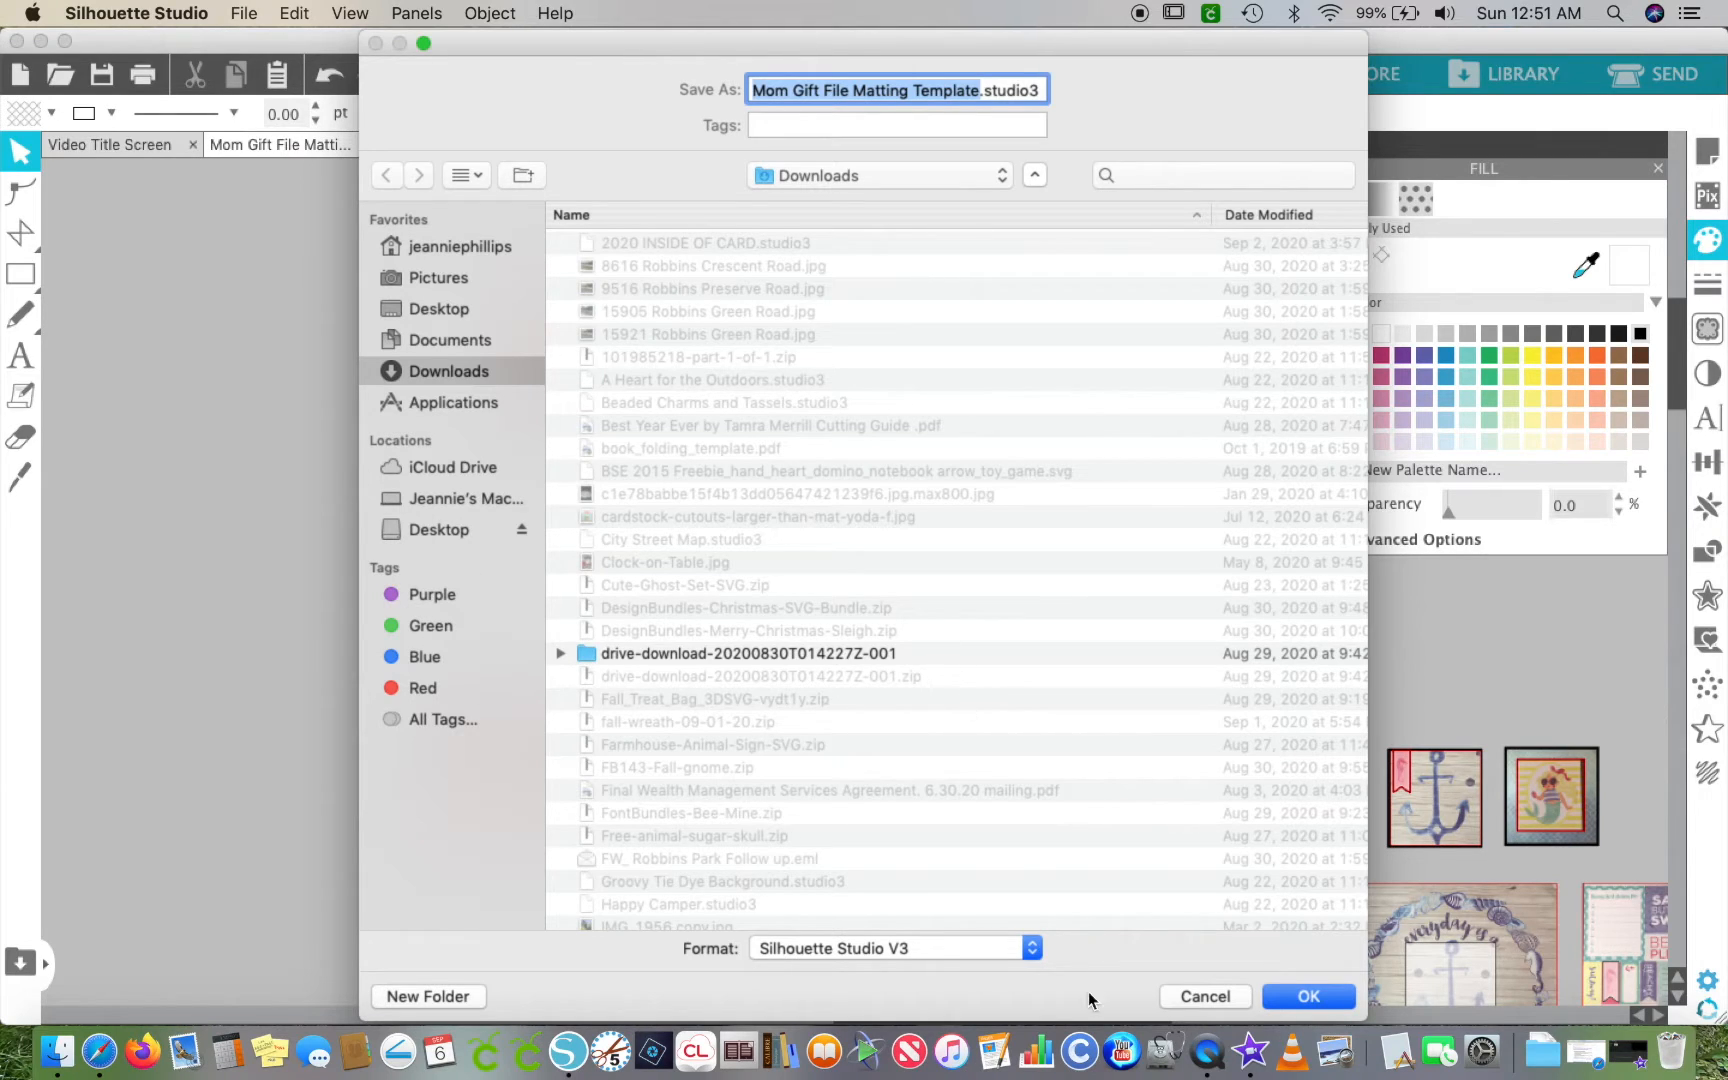
left_click(1187, 998)
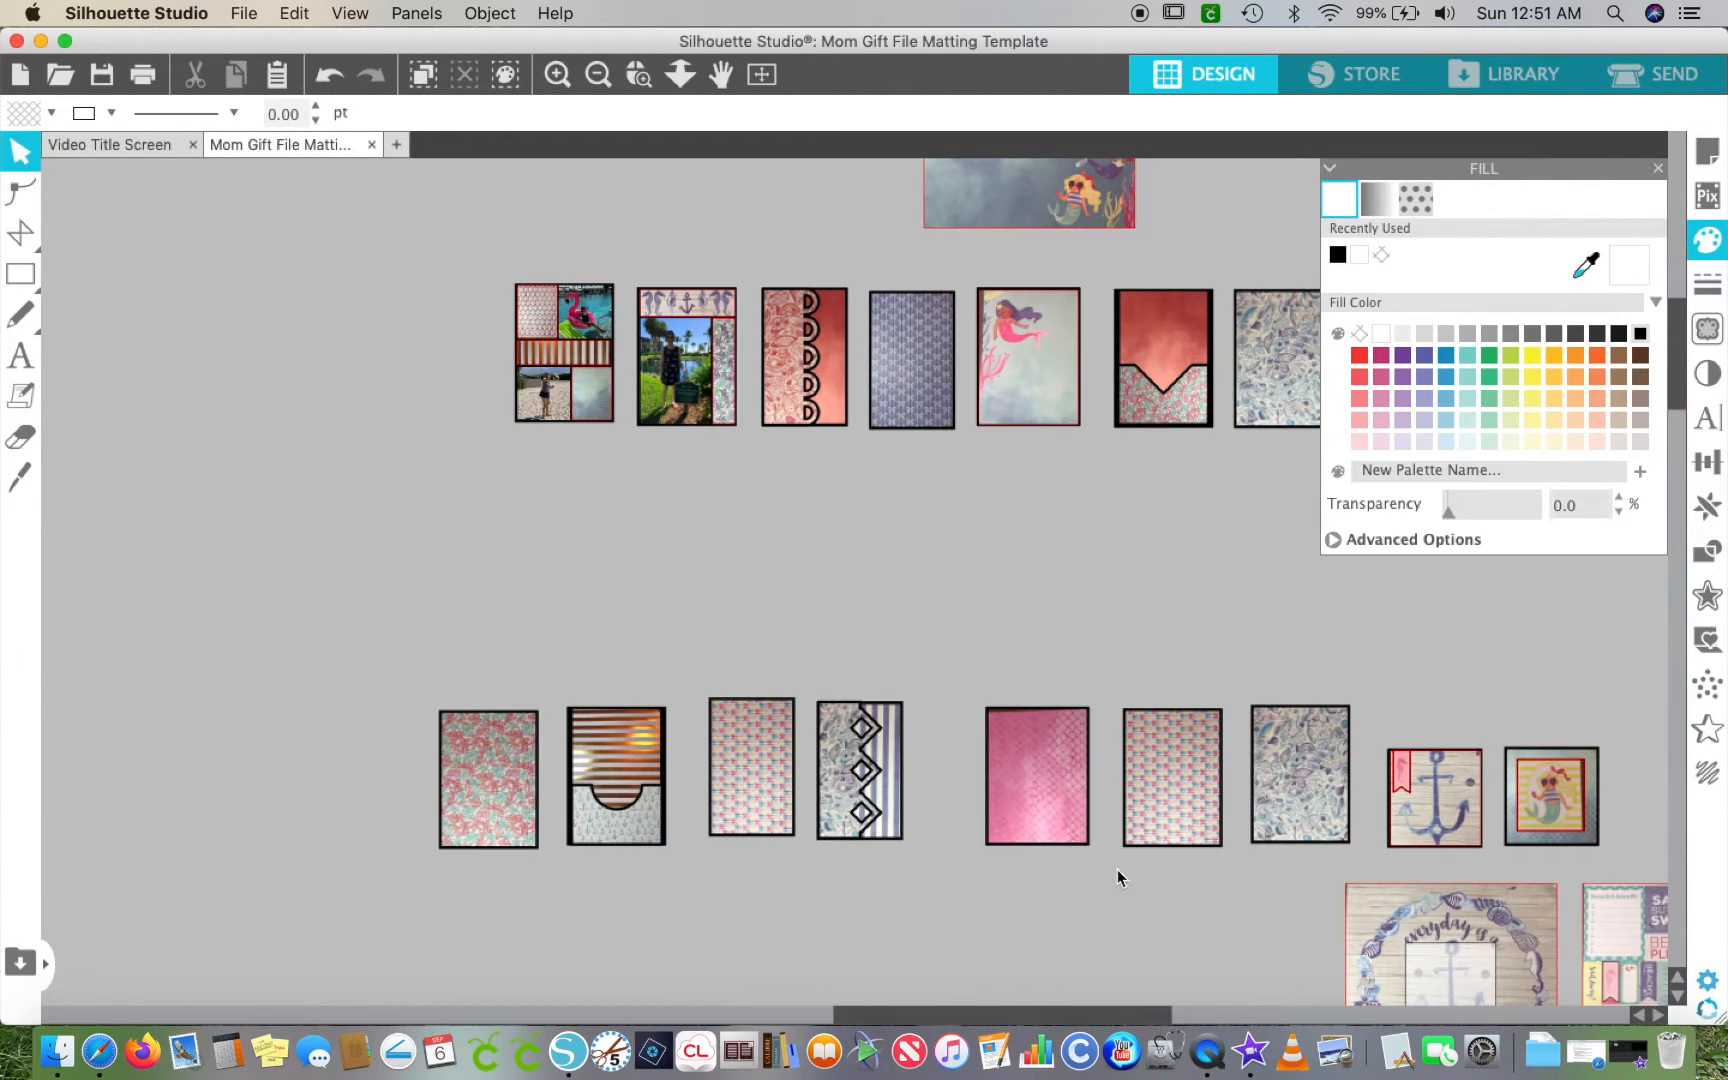
- Move the brown striped strip and striped panel off their black mats into the empty area beside the upper row
left_click_drag(578, 350, 123, 306)
left_click_drag(612, 749, 71, 354)
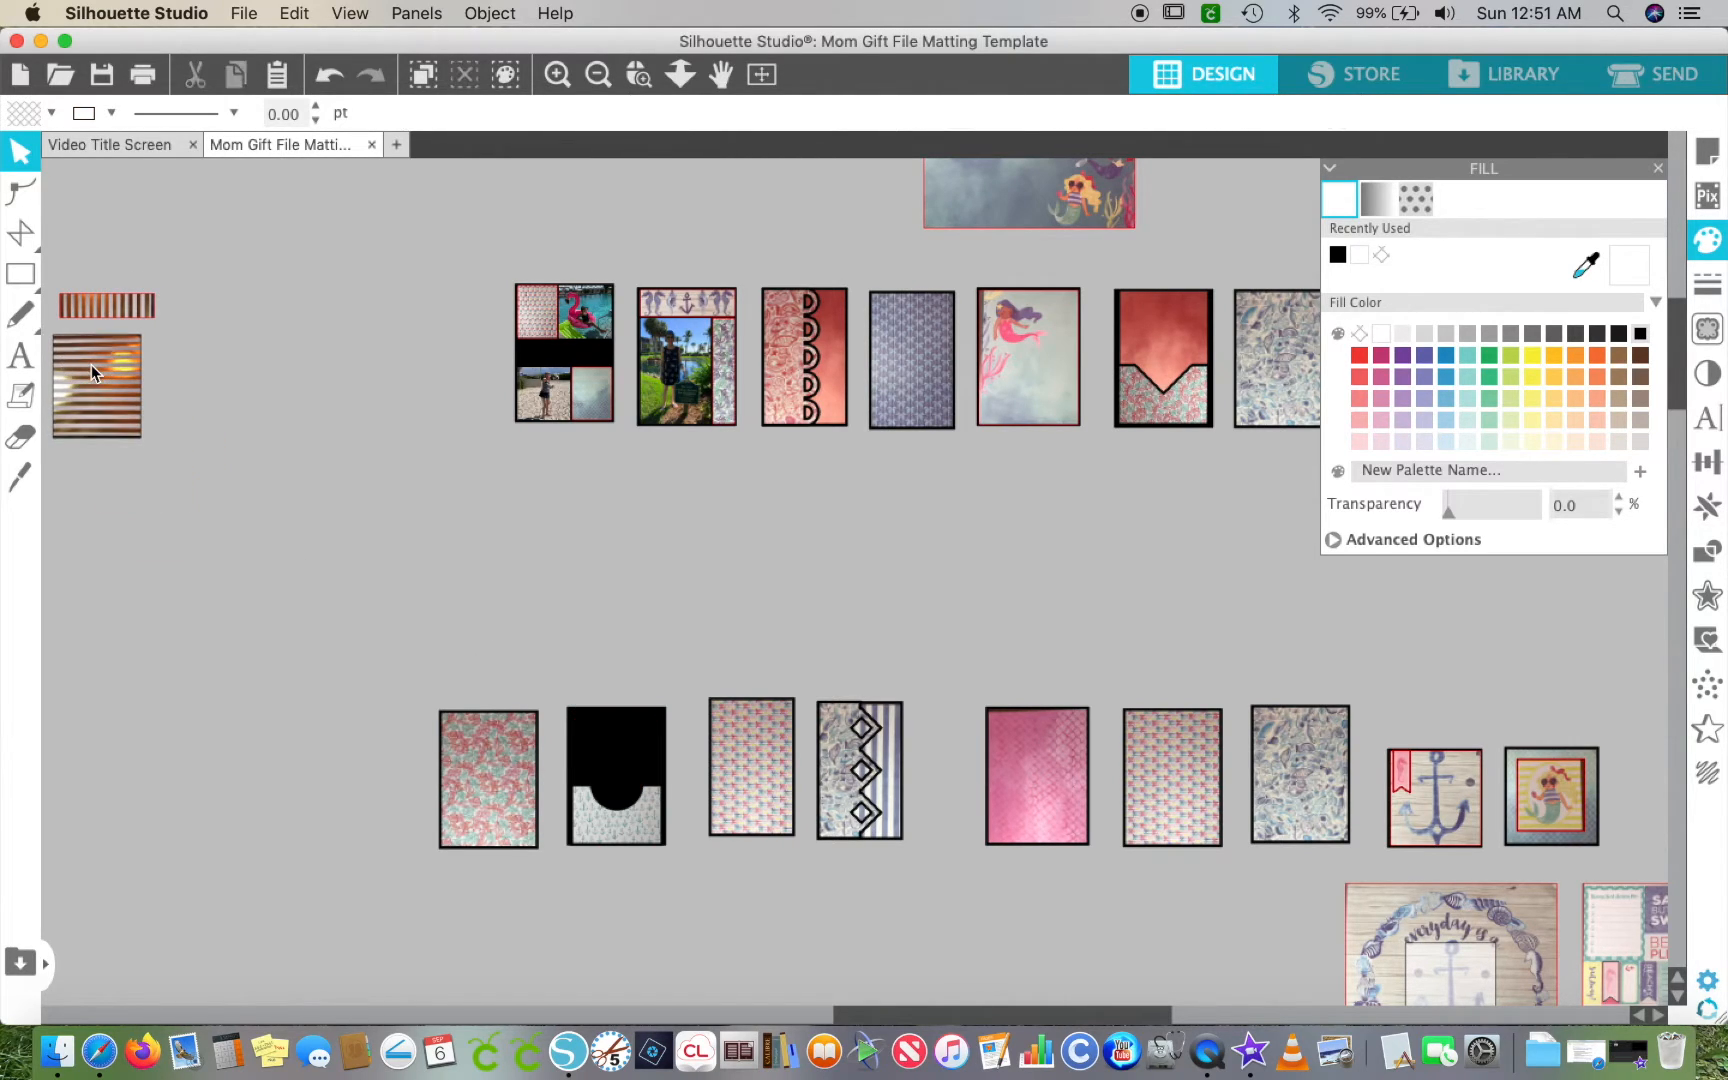
- Select the two large pink-and-blue patterned panels and the matching small piece in the photo collage, and shift them together off their mats
scroll(346, 408, "right", 5)
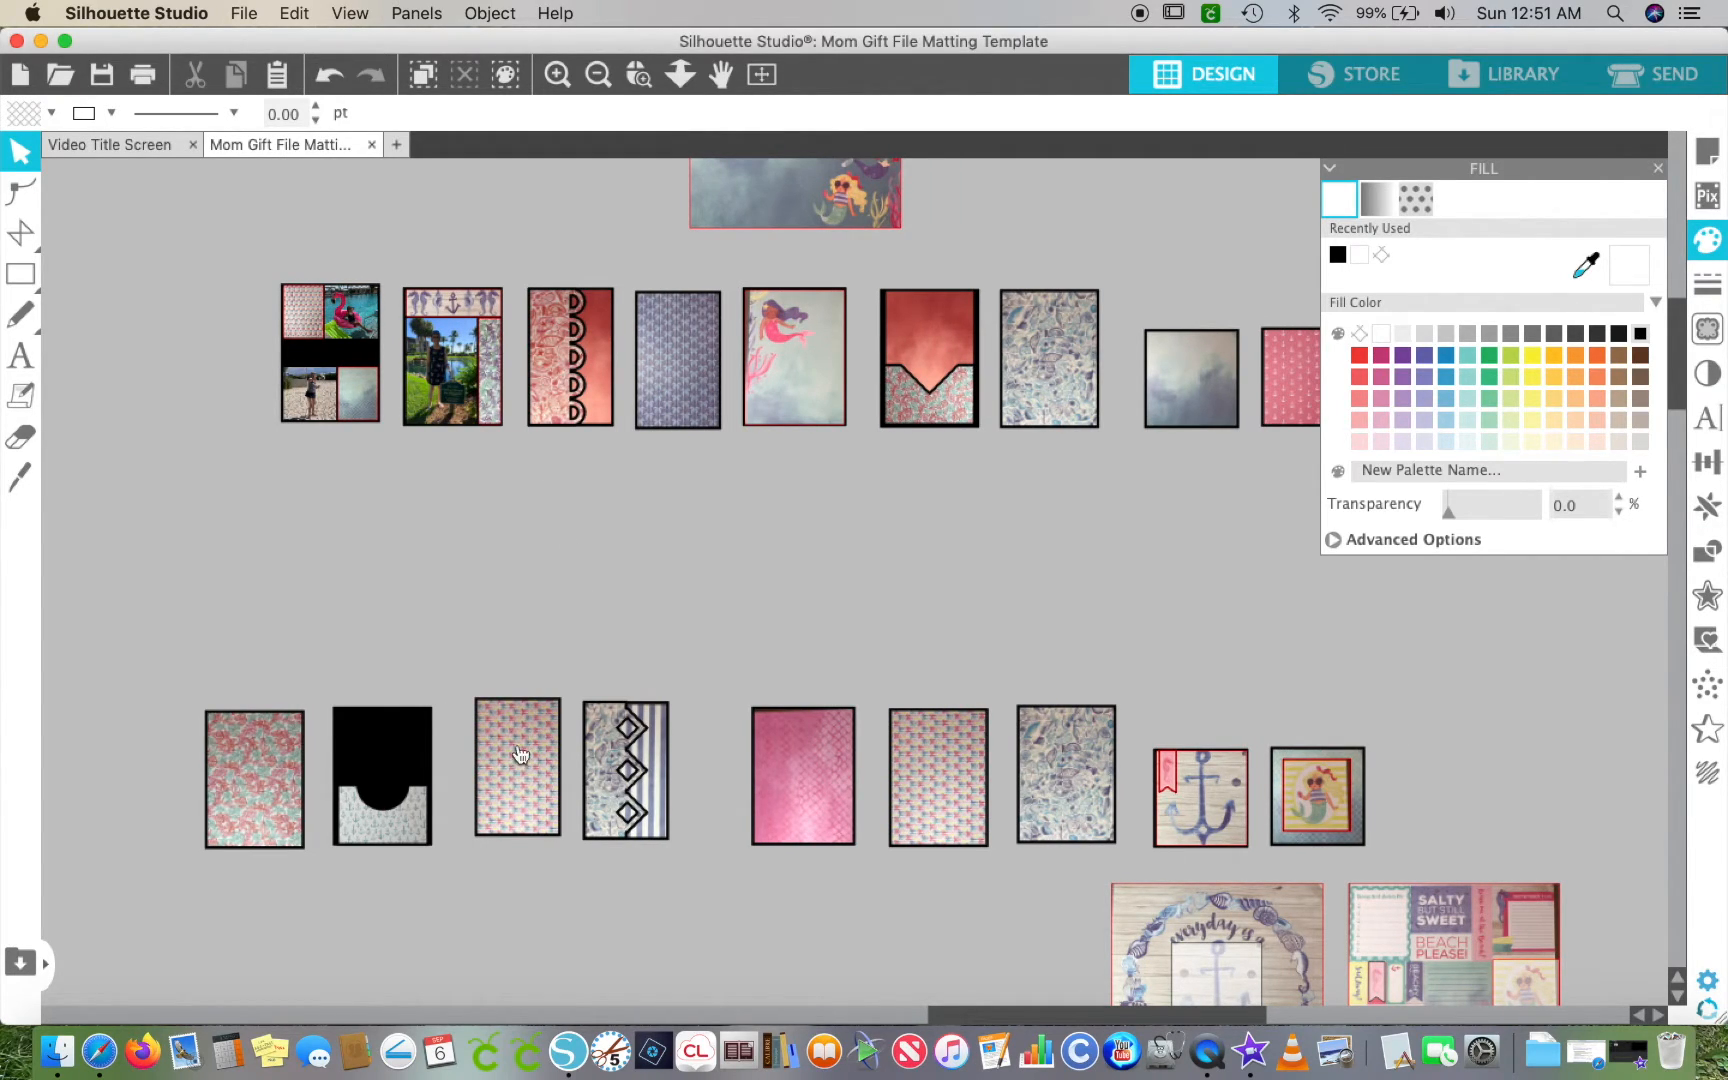
left_click(557, 76)
left_click(556, 74)
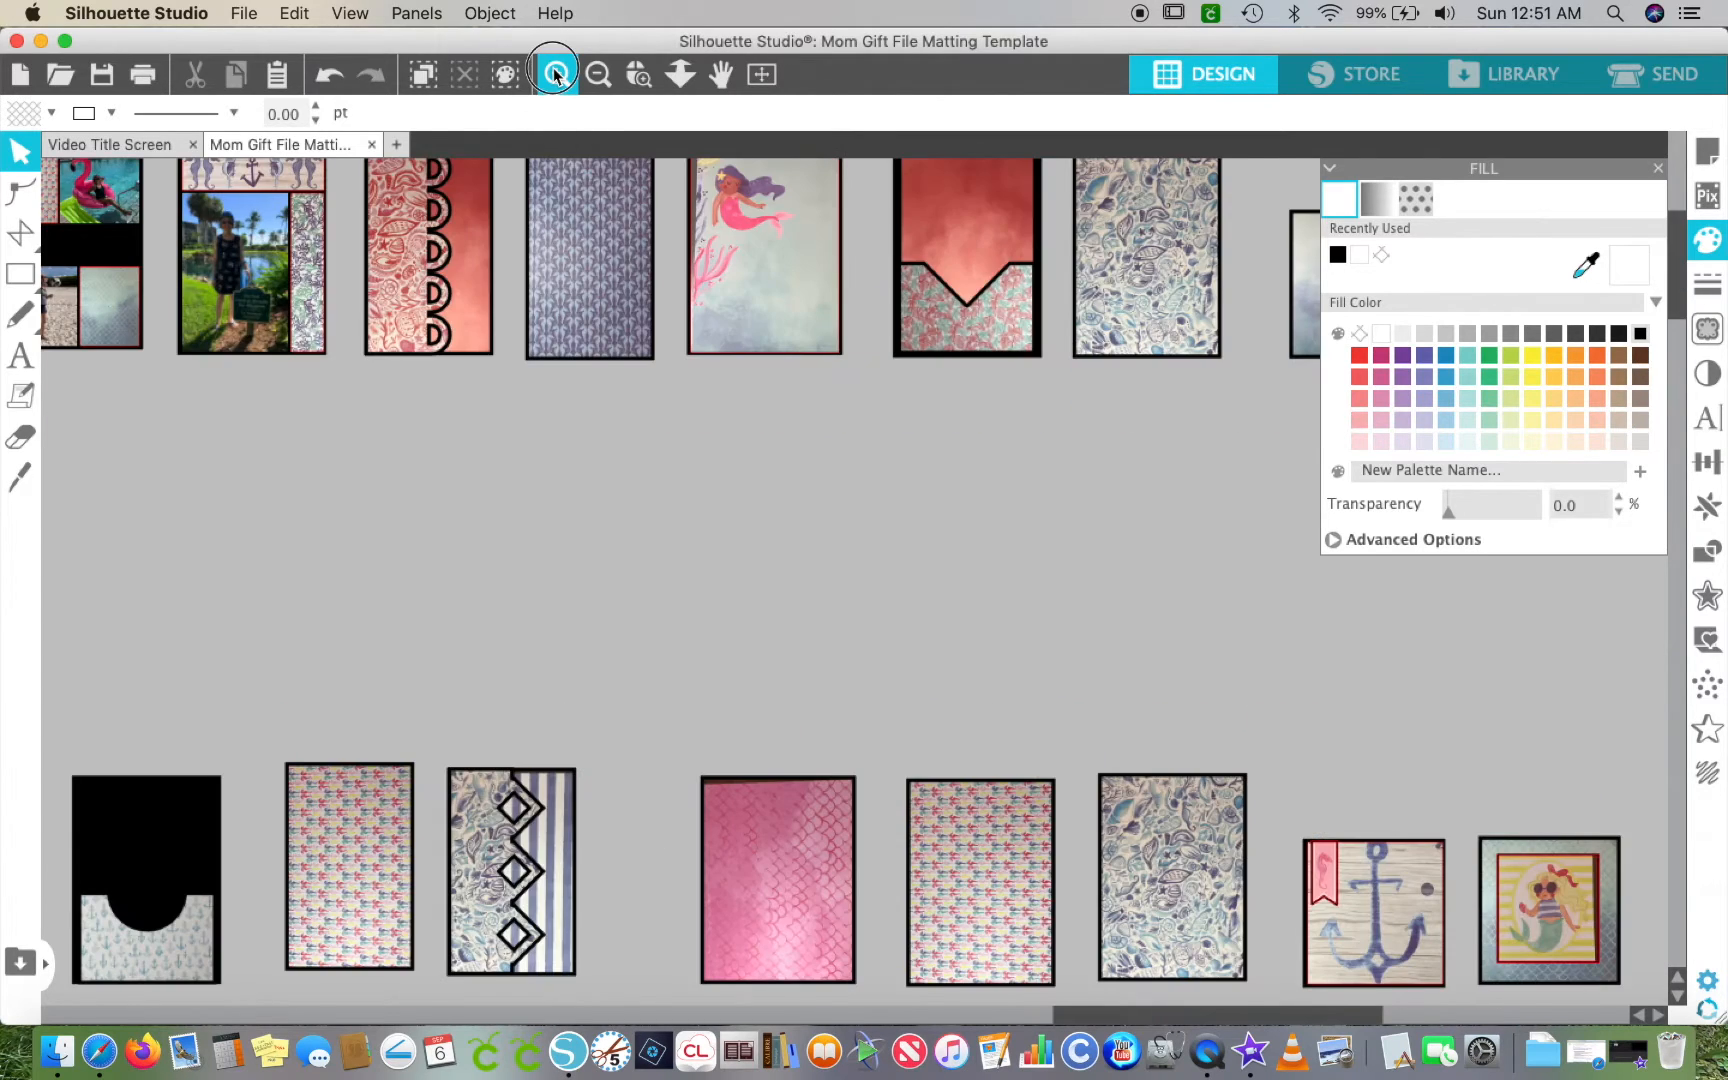
left_click(556, 74)
scroll(898, 805, "down", 5)
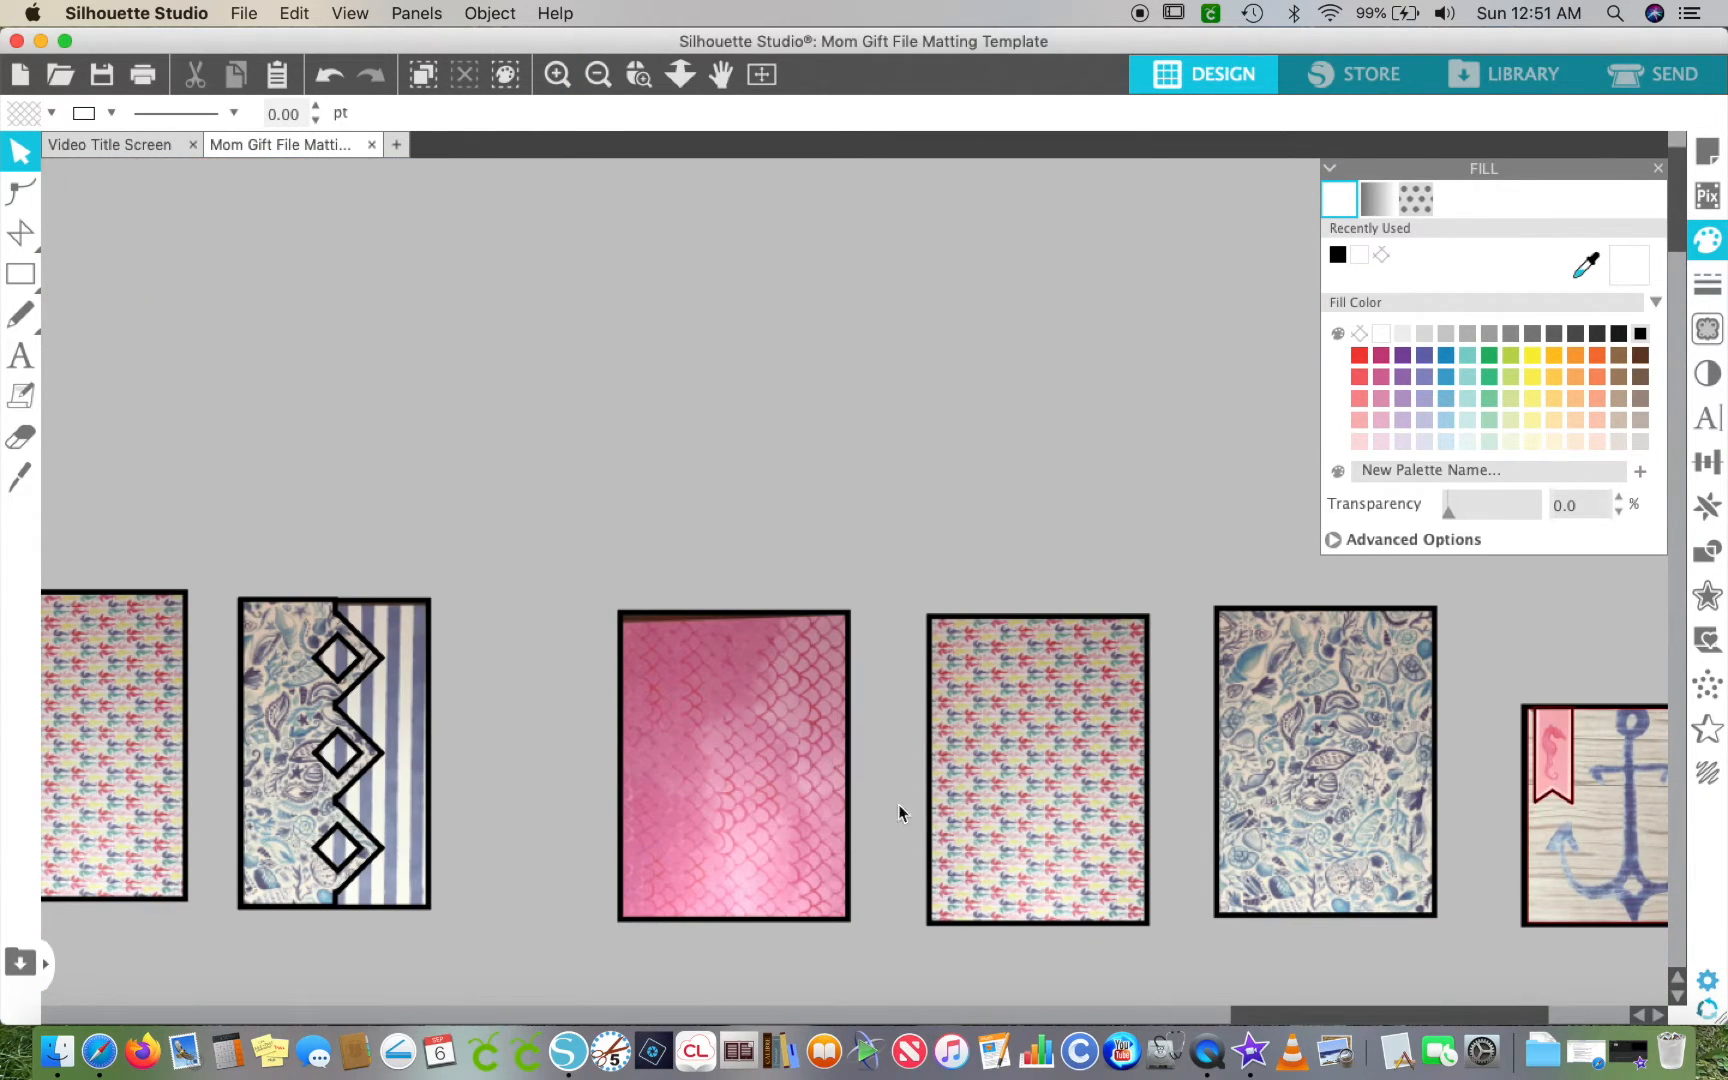
left_click(1000, 838)
left_click(149, 696)
scroll(149, 696, "up", 5)
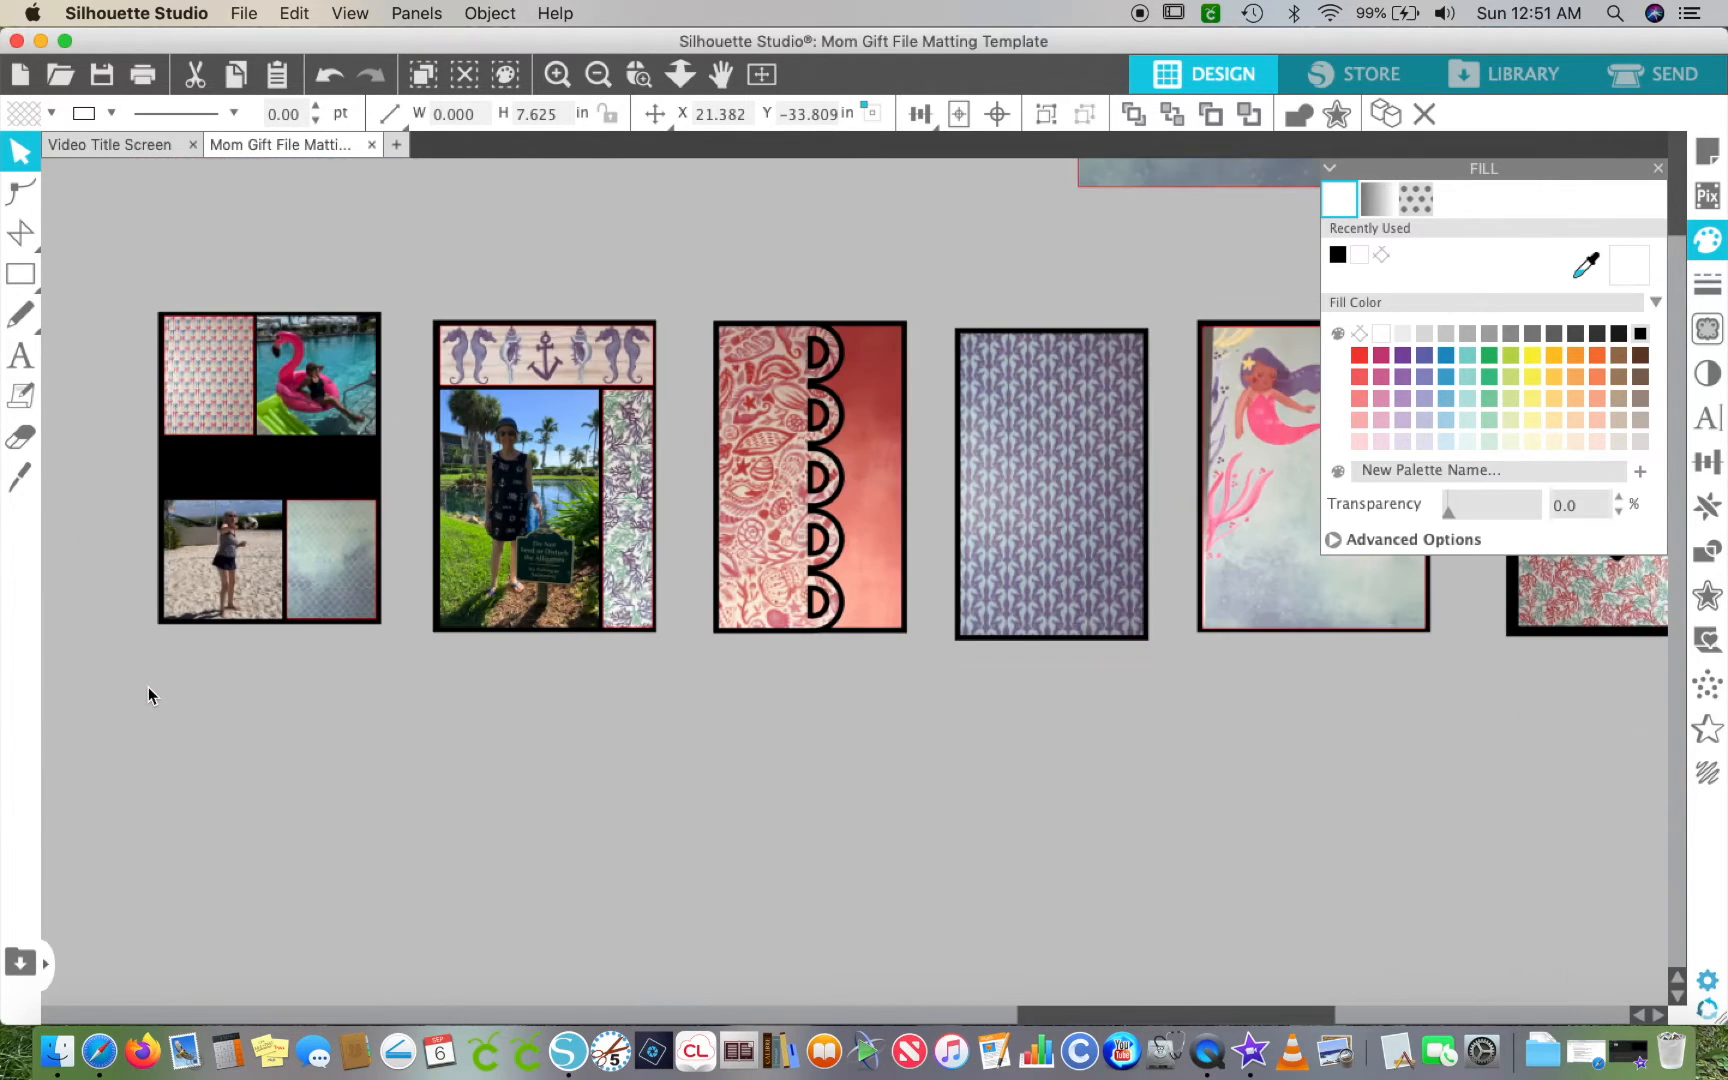
scroll(150, 690, "up", 3)
left_click(212, 532)
left_click_drag(212, 532, 142, 558)
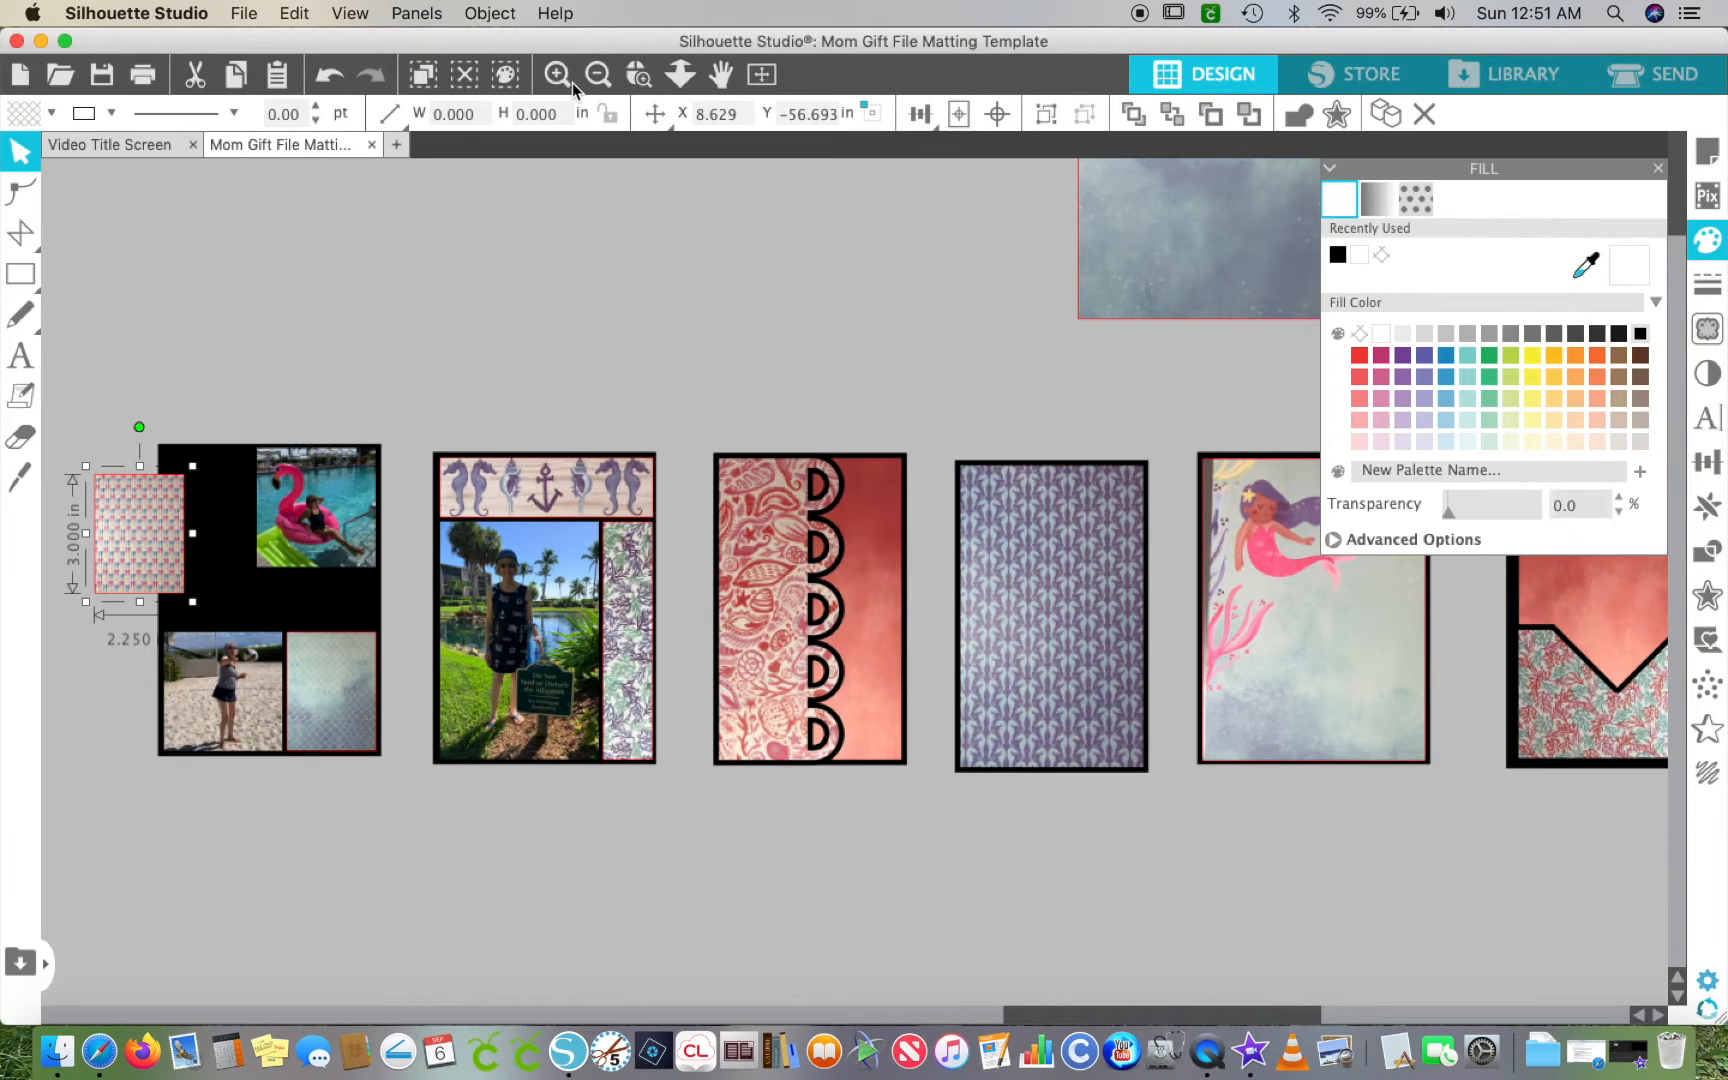
- Gather the three pink-and-blue patterned pieces side by side in the empty area above the brown striped pieces
left_click(597, 76)
left_click(597, 76)
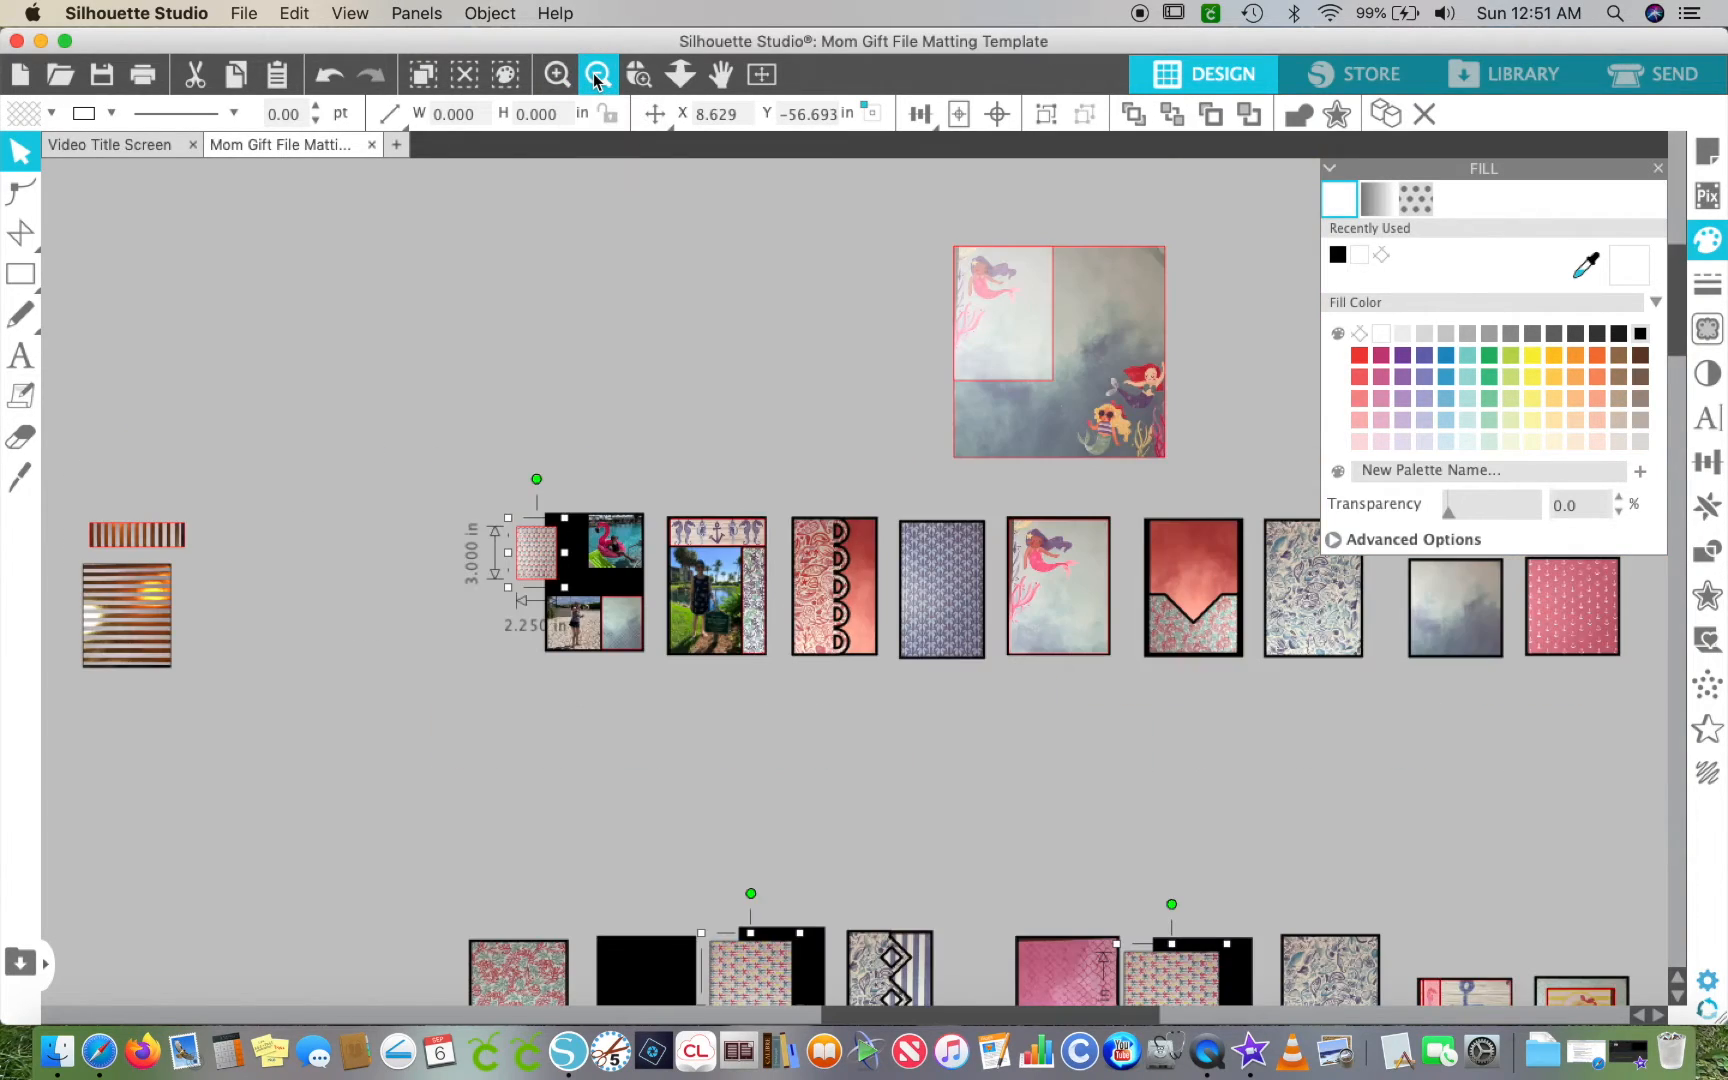
left_click(597, 76)
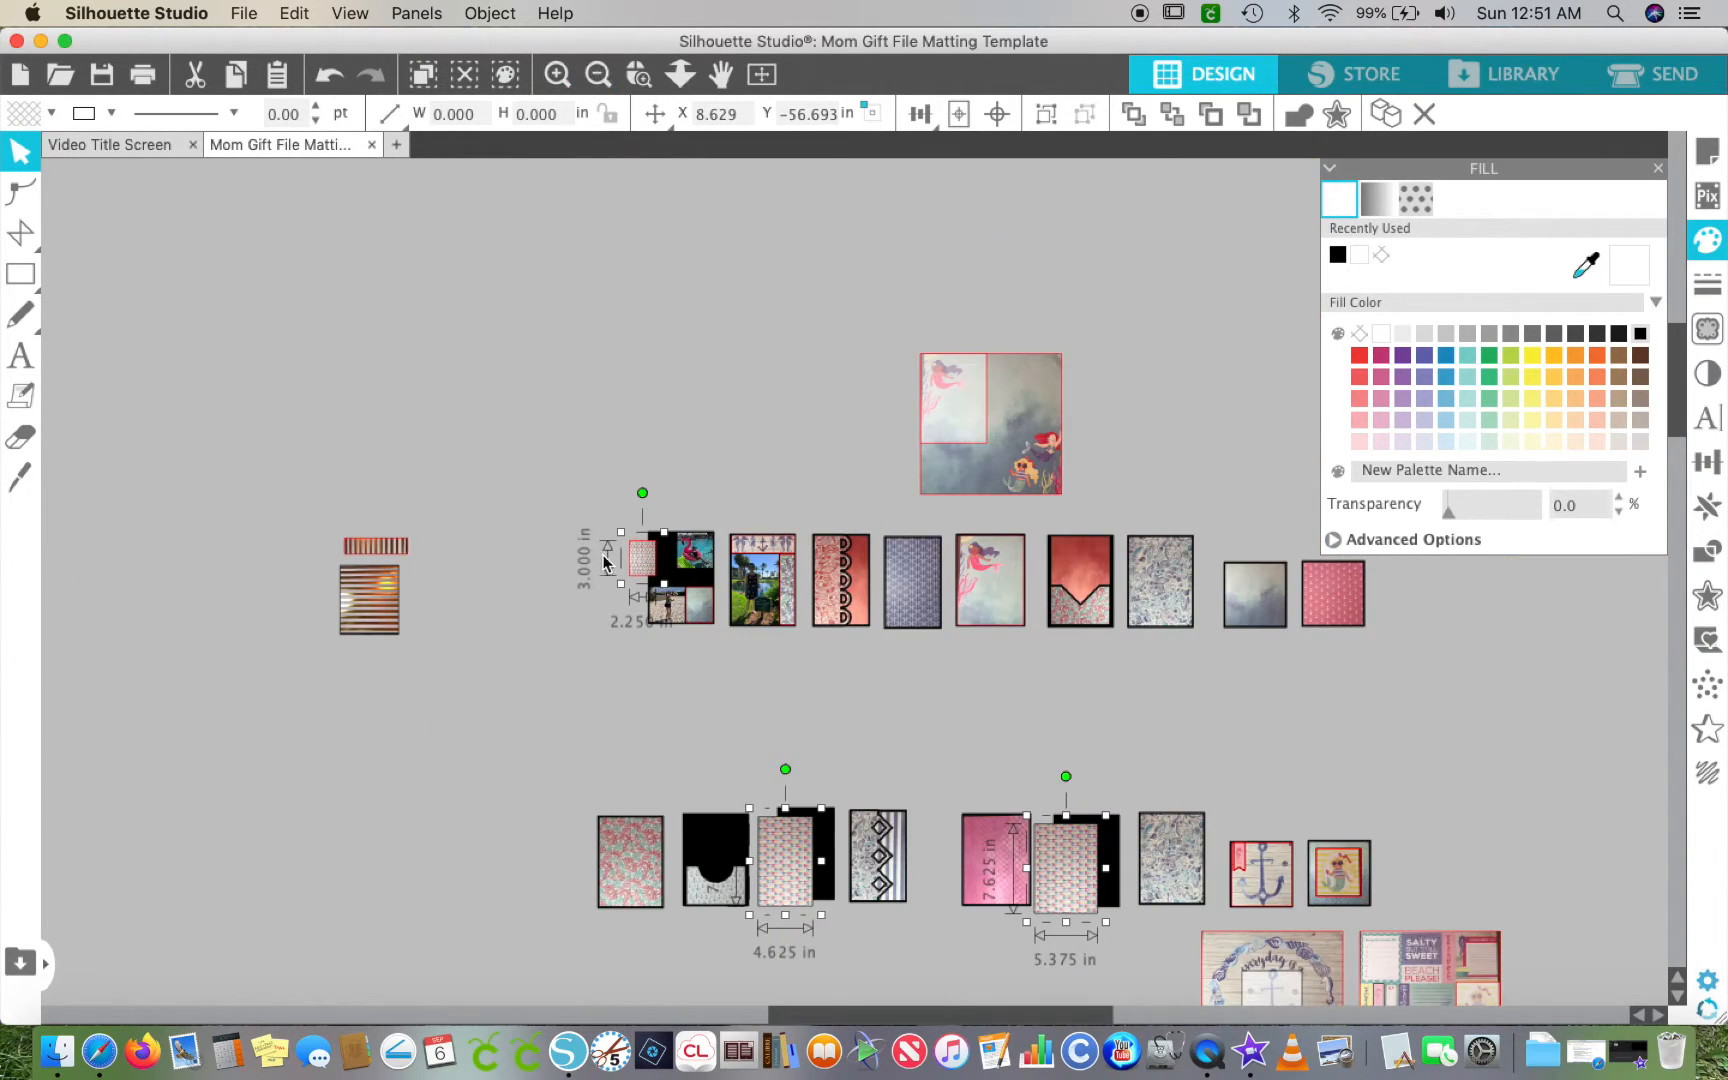
left_click_drag(641, 566, 306, 327)
left_click(370, 418)
left_click_drag(435, 622, 355, 333)
left_click(628, 576)
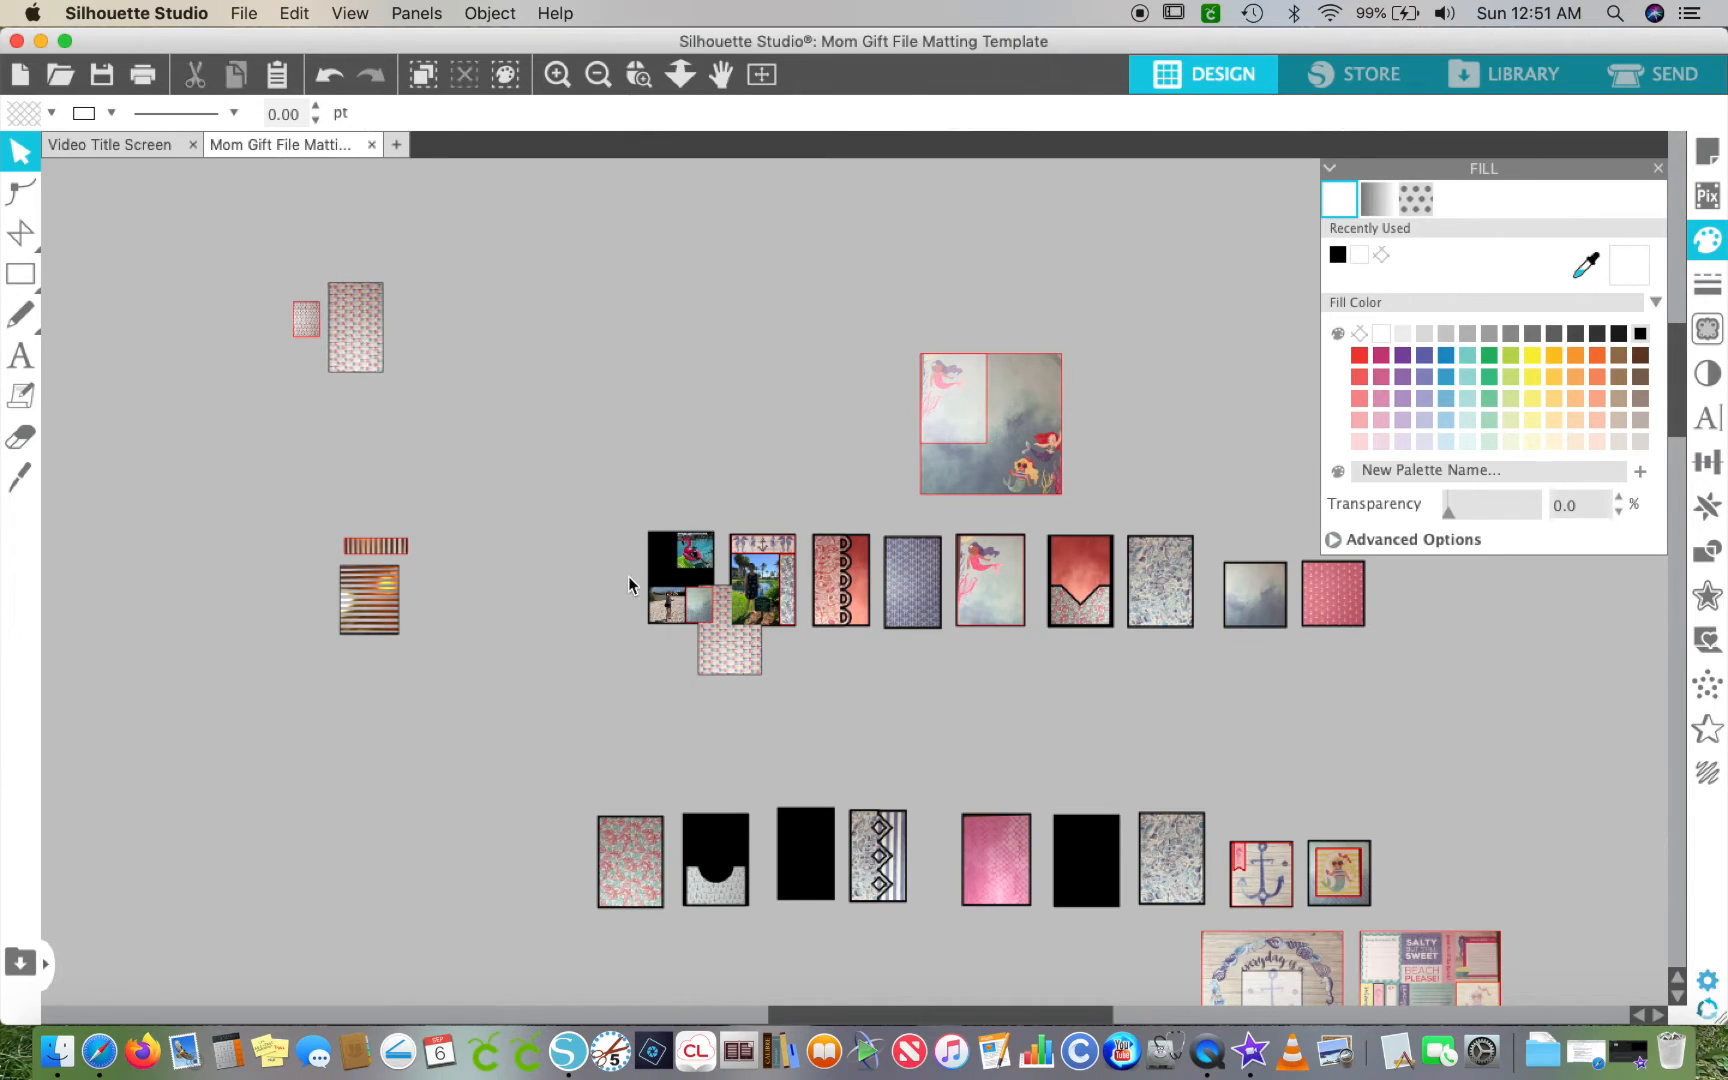
left_click_drag(716, 660, 404, 373)
left_click(649, 450)
- Move the blue striped panel off the diamond-edged mat into the empty area below the brown striped pieces
scroll(649, 452, "right", 5)
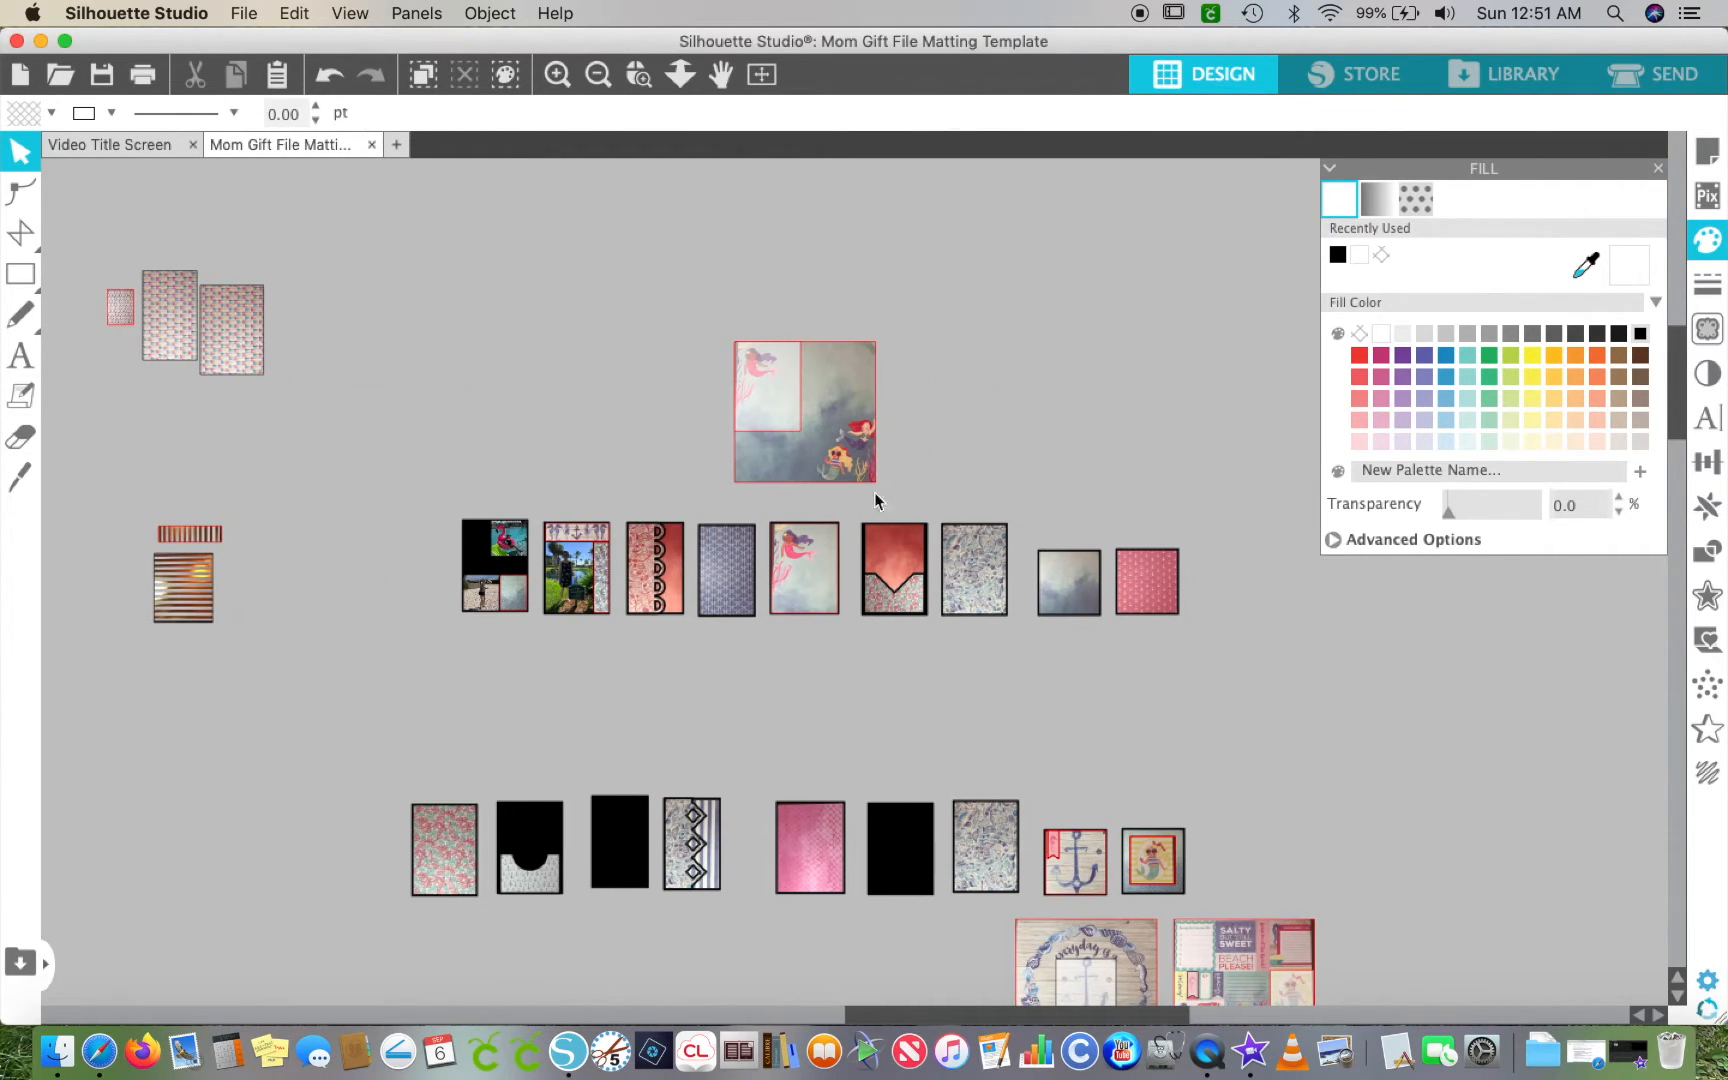
scroll(914, 701, "down", 5)
scroll(914, 701, "right", 1)
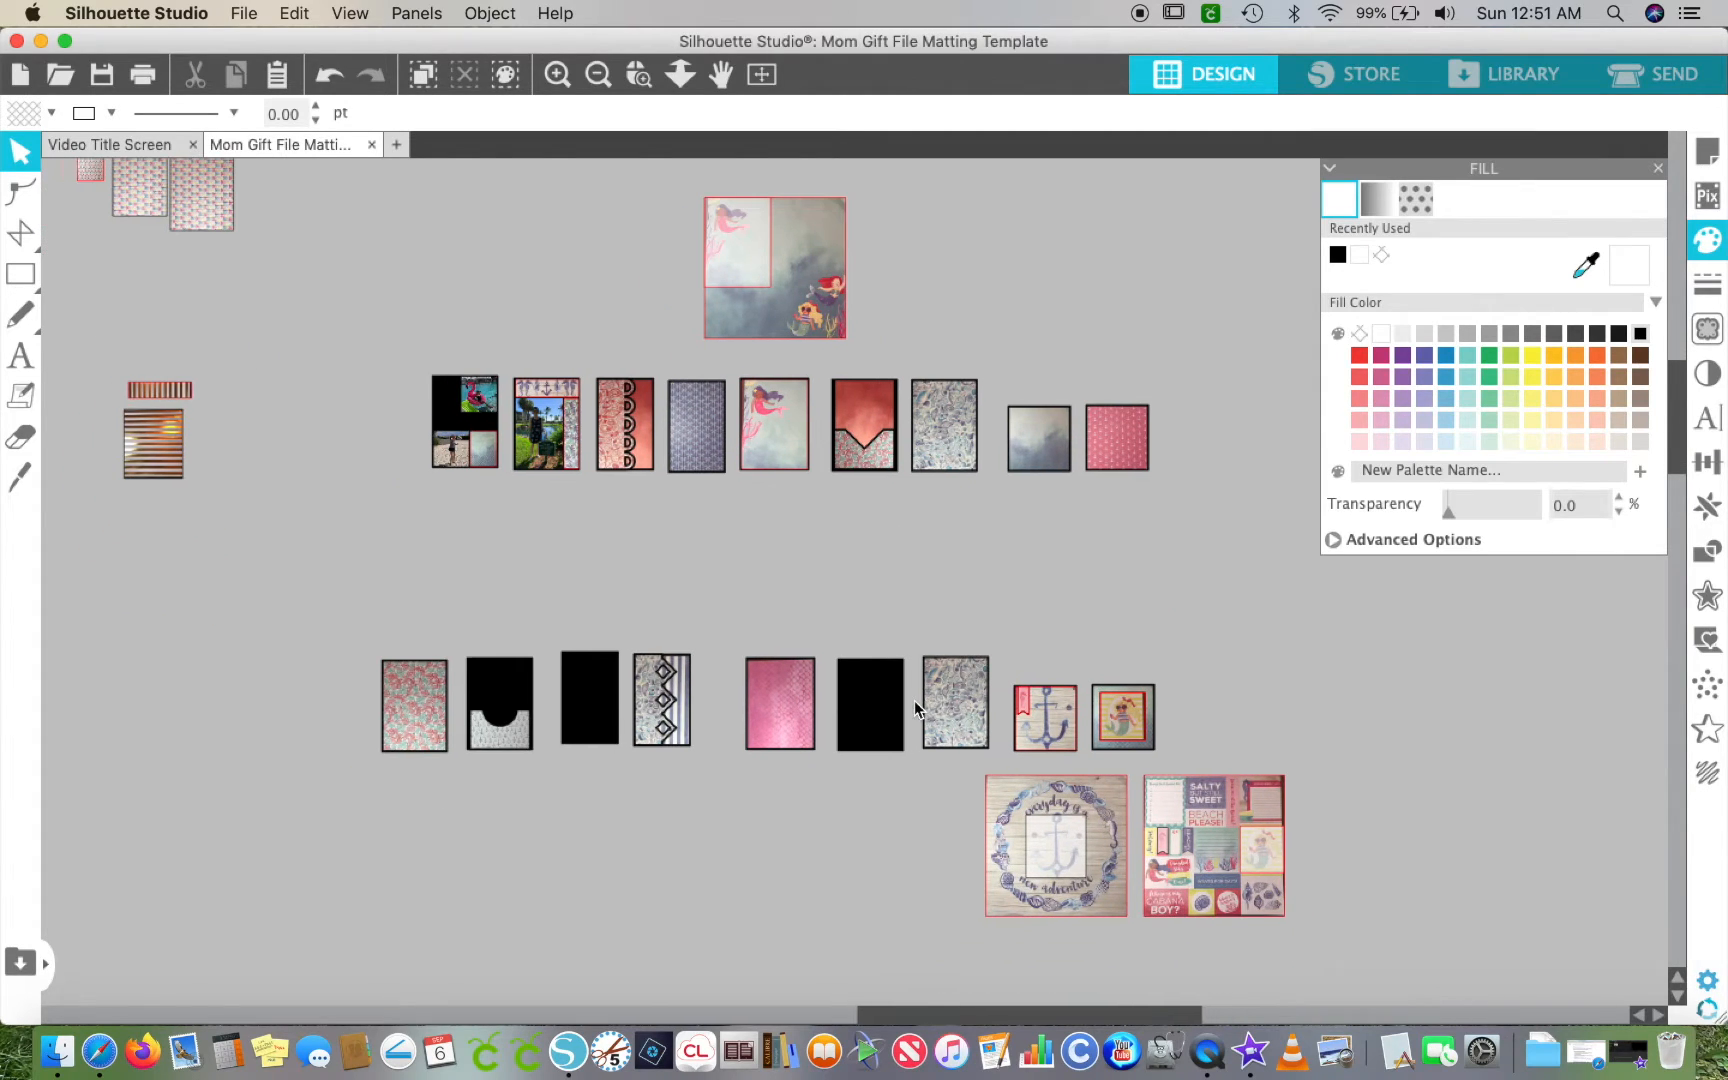
left_click_drag(690, 706, 168, 676)
left_click(260, 560)
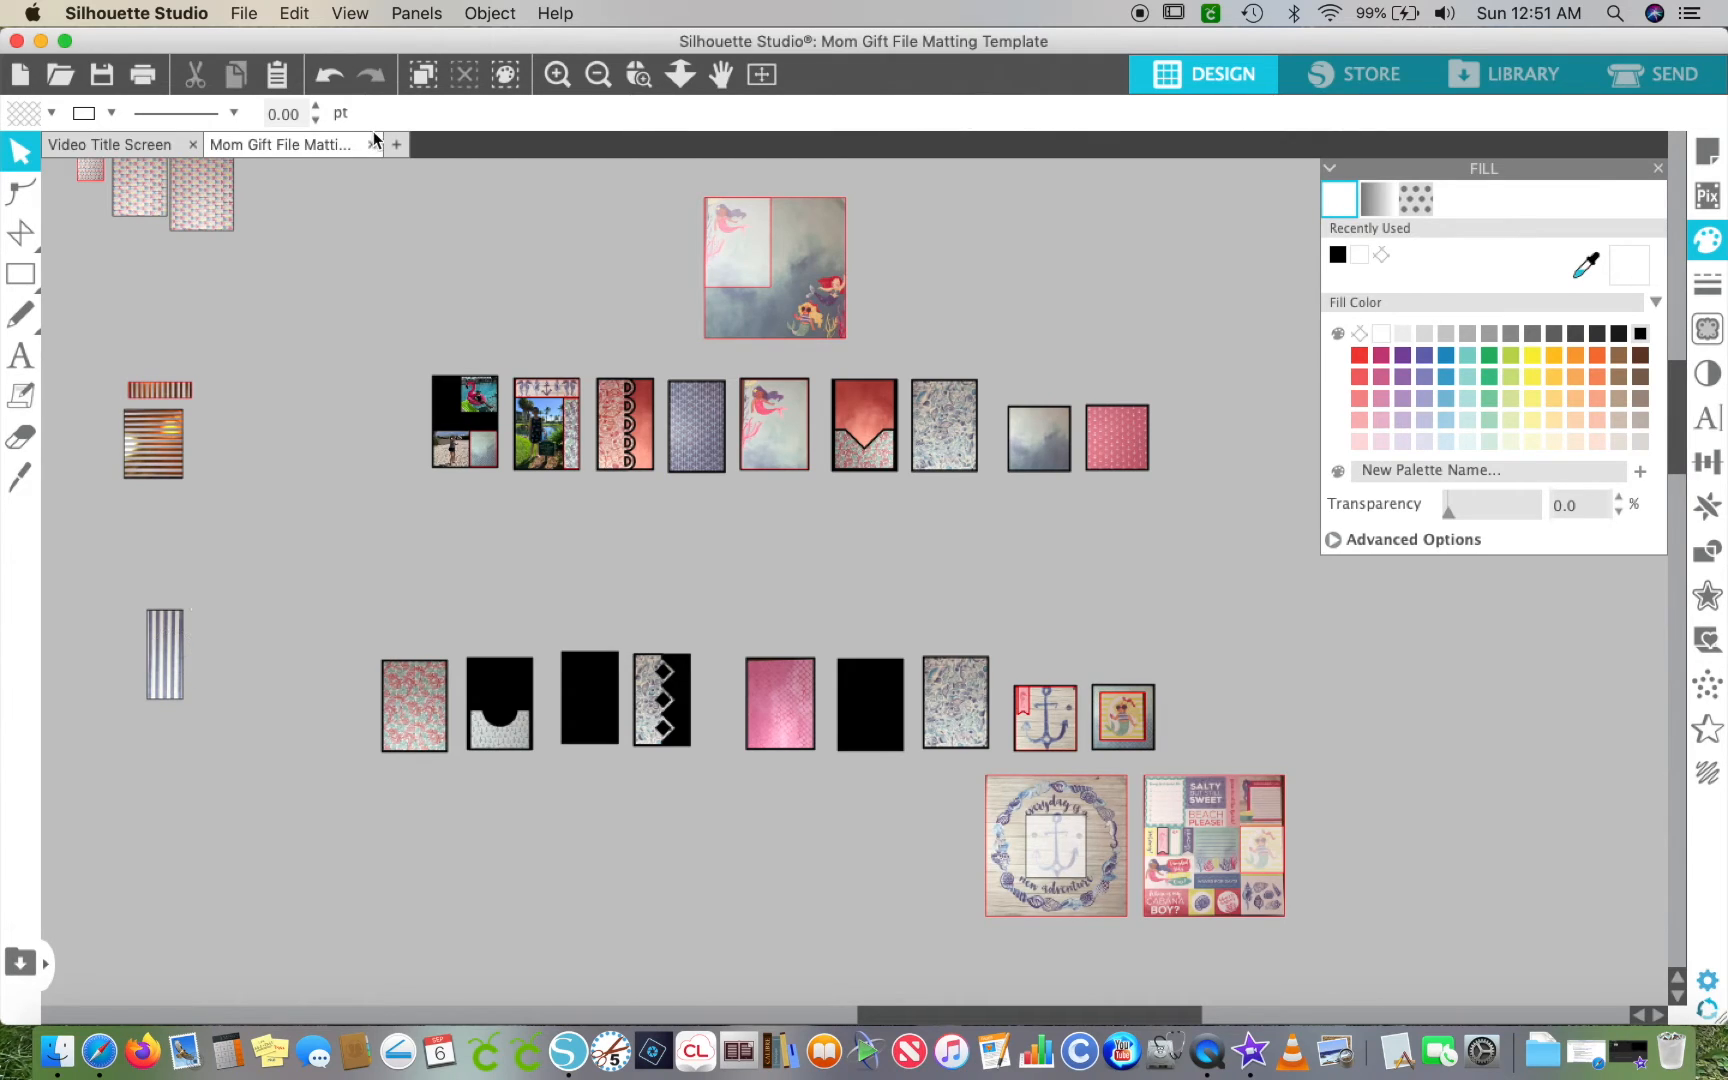
- Move the two blue seashell panels and the matching diamond-edged piece off their black mats into the gap between the two rows
left_click(555, 74)
left_click(555, 74)
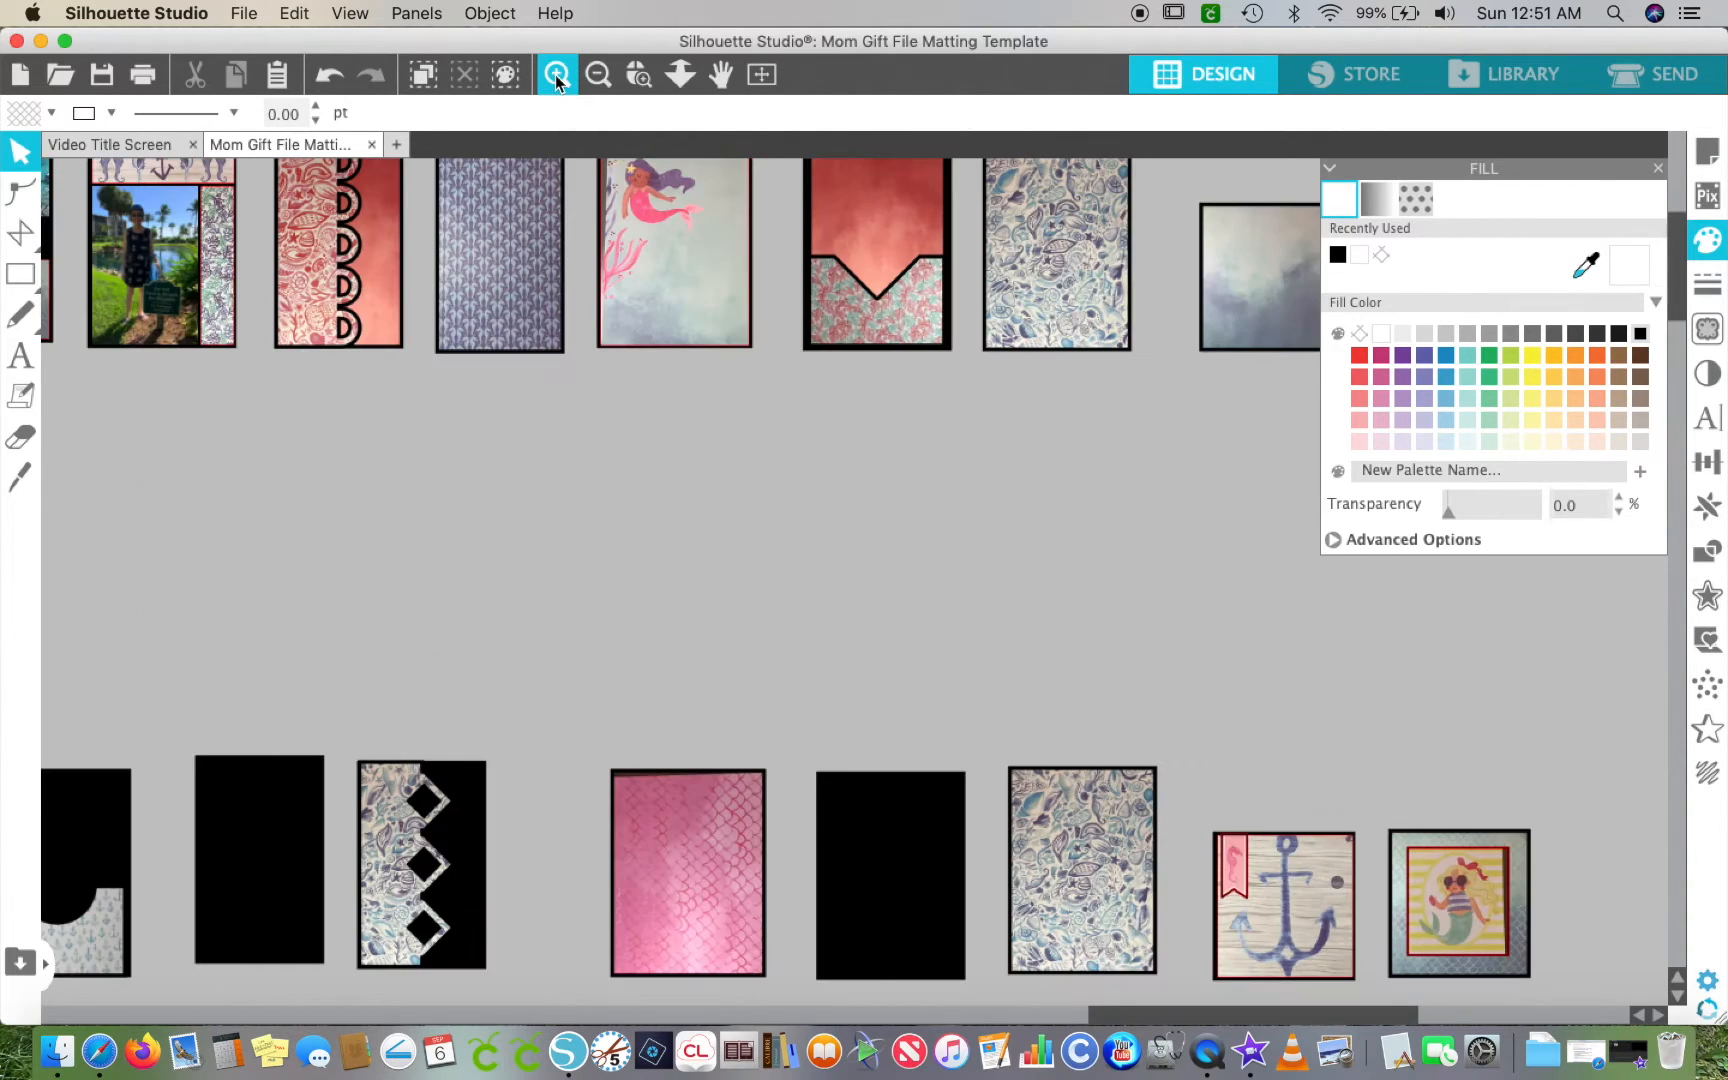
left_click(1047, 933)
left_click(1033, 345, "shift")
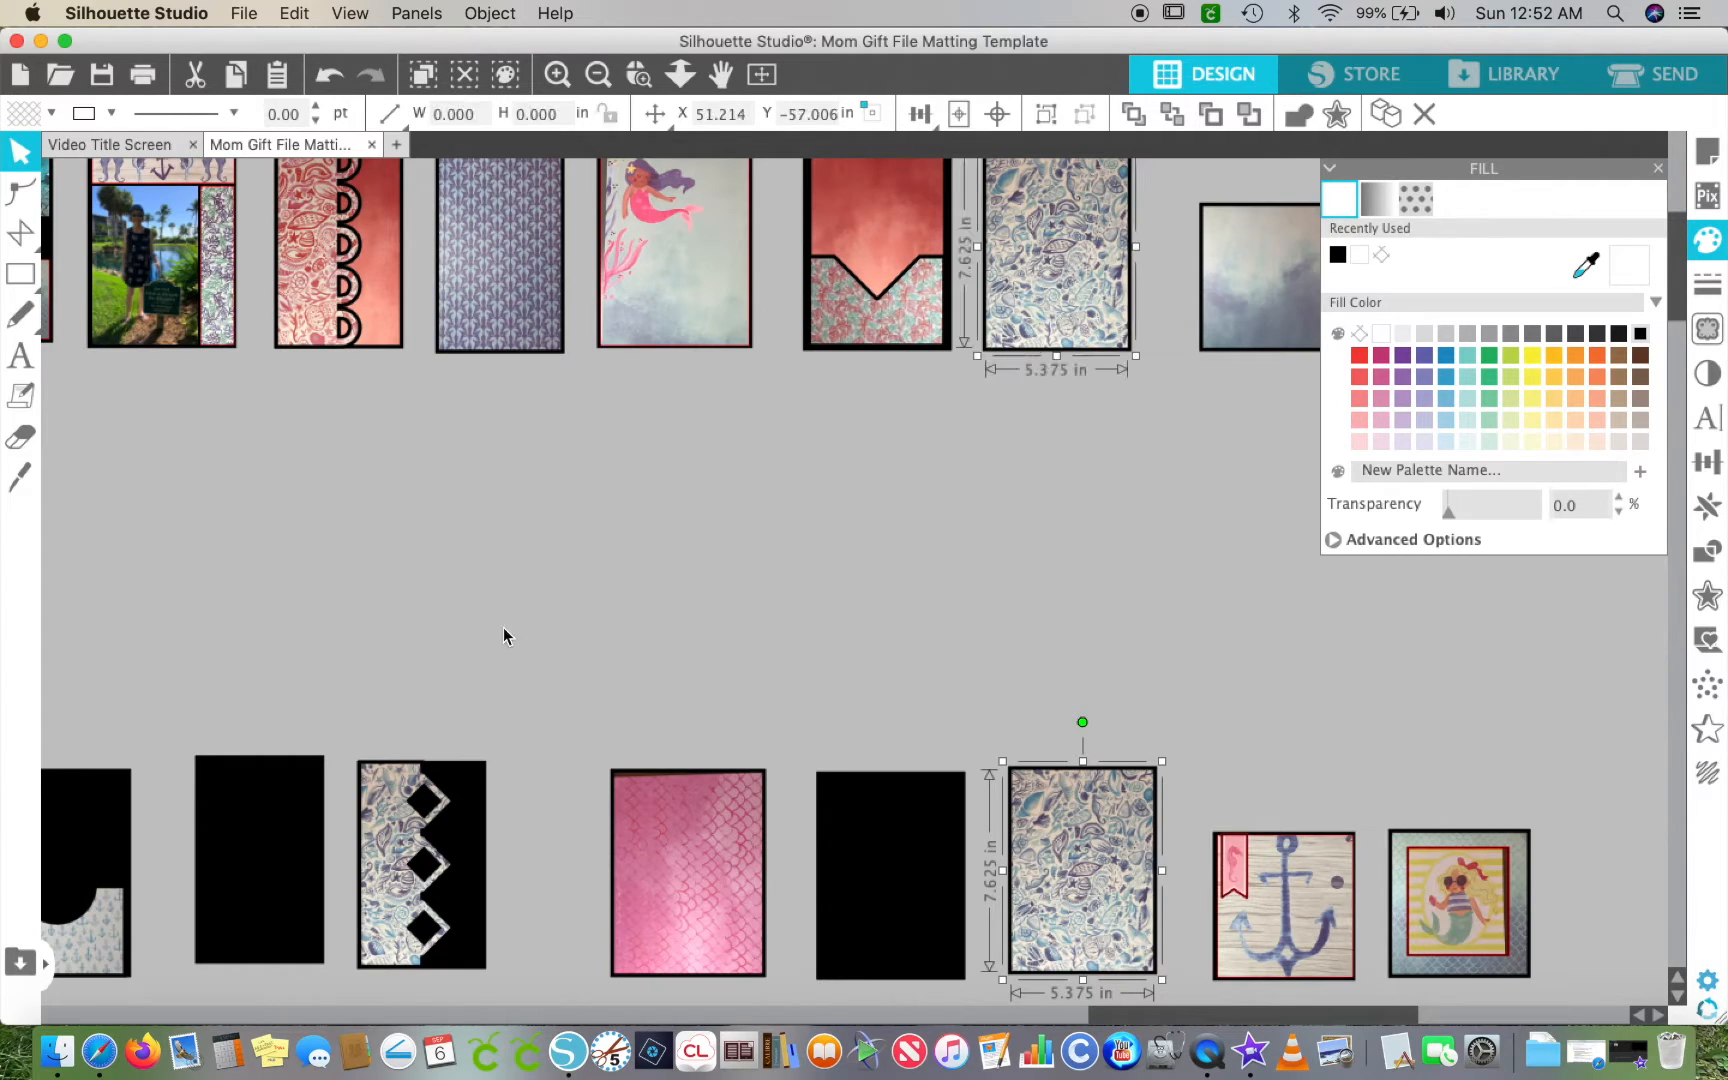
left_click(432, 648)
left_click_drag(378, 795, 1072, 596)
left_click_drag(1065, 277, 983, 684)
left_click(1097, 630, "shift")
left_click(1099, 860, "shift")
left_click_drag(1020, 678, 685, 565)
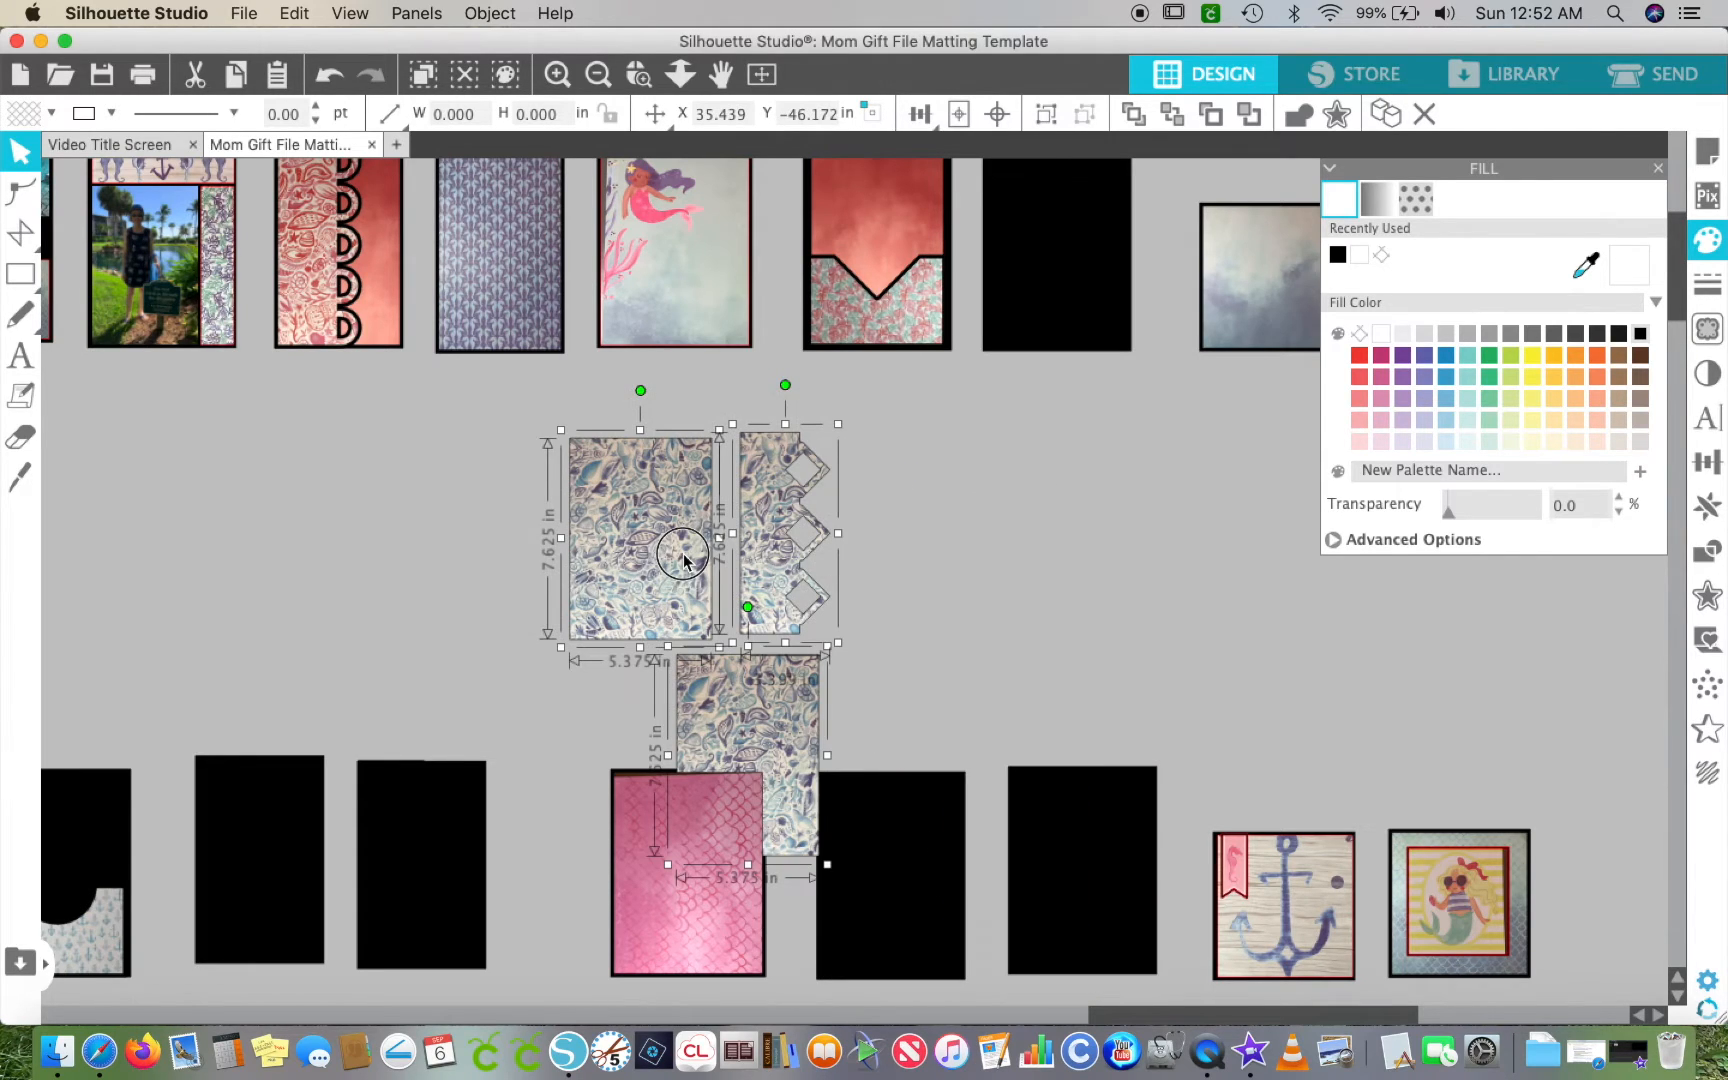
- Move the three blue seashell pieces together into the empty area beside the brown striped pieces
left_click(598, 75)
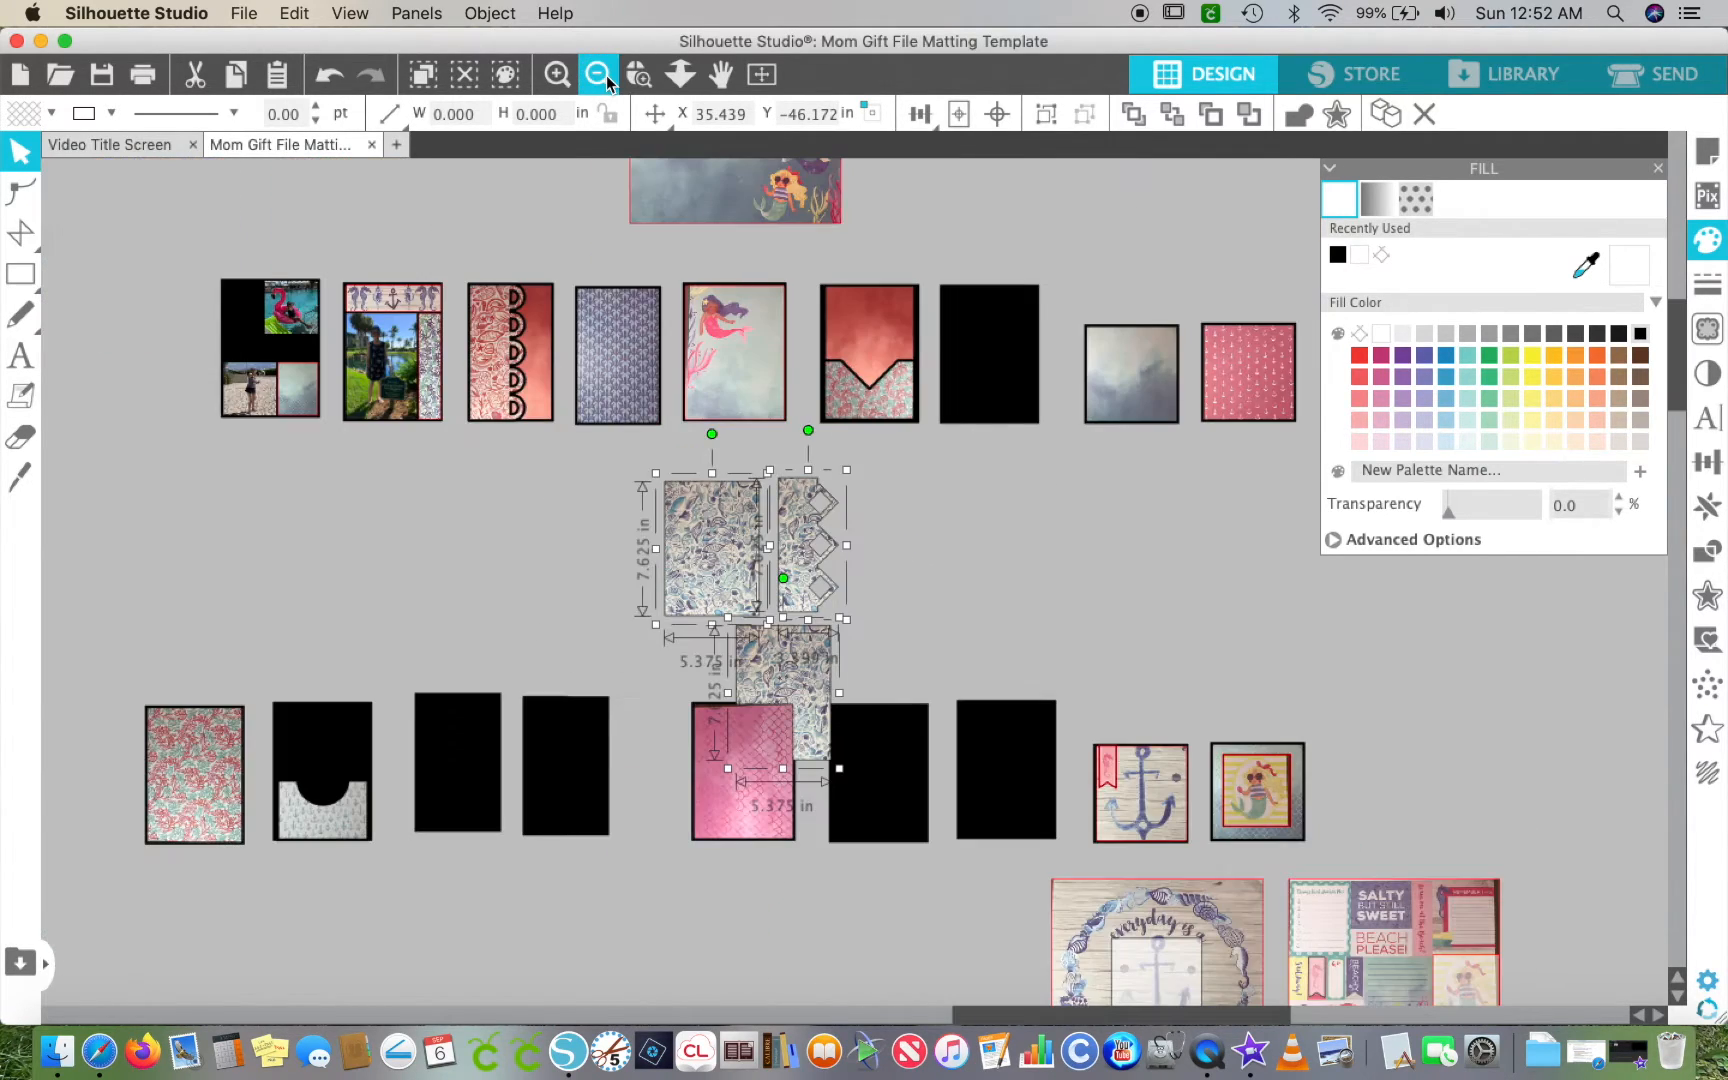
left_click(598, 75)
left_click(605, 78)
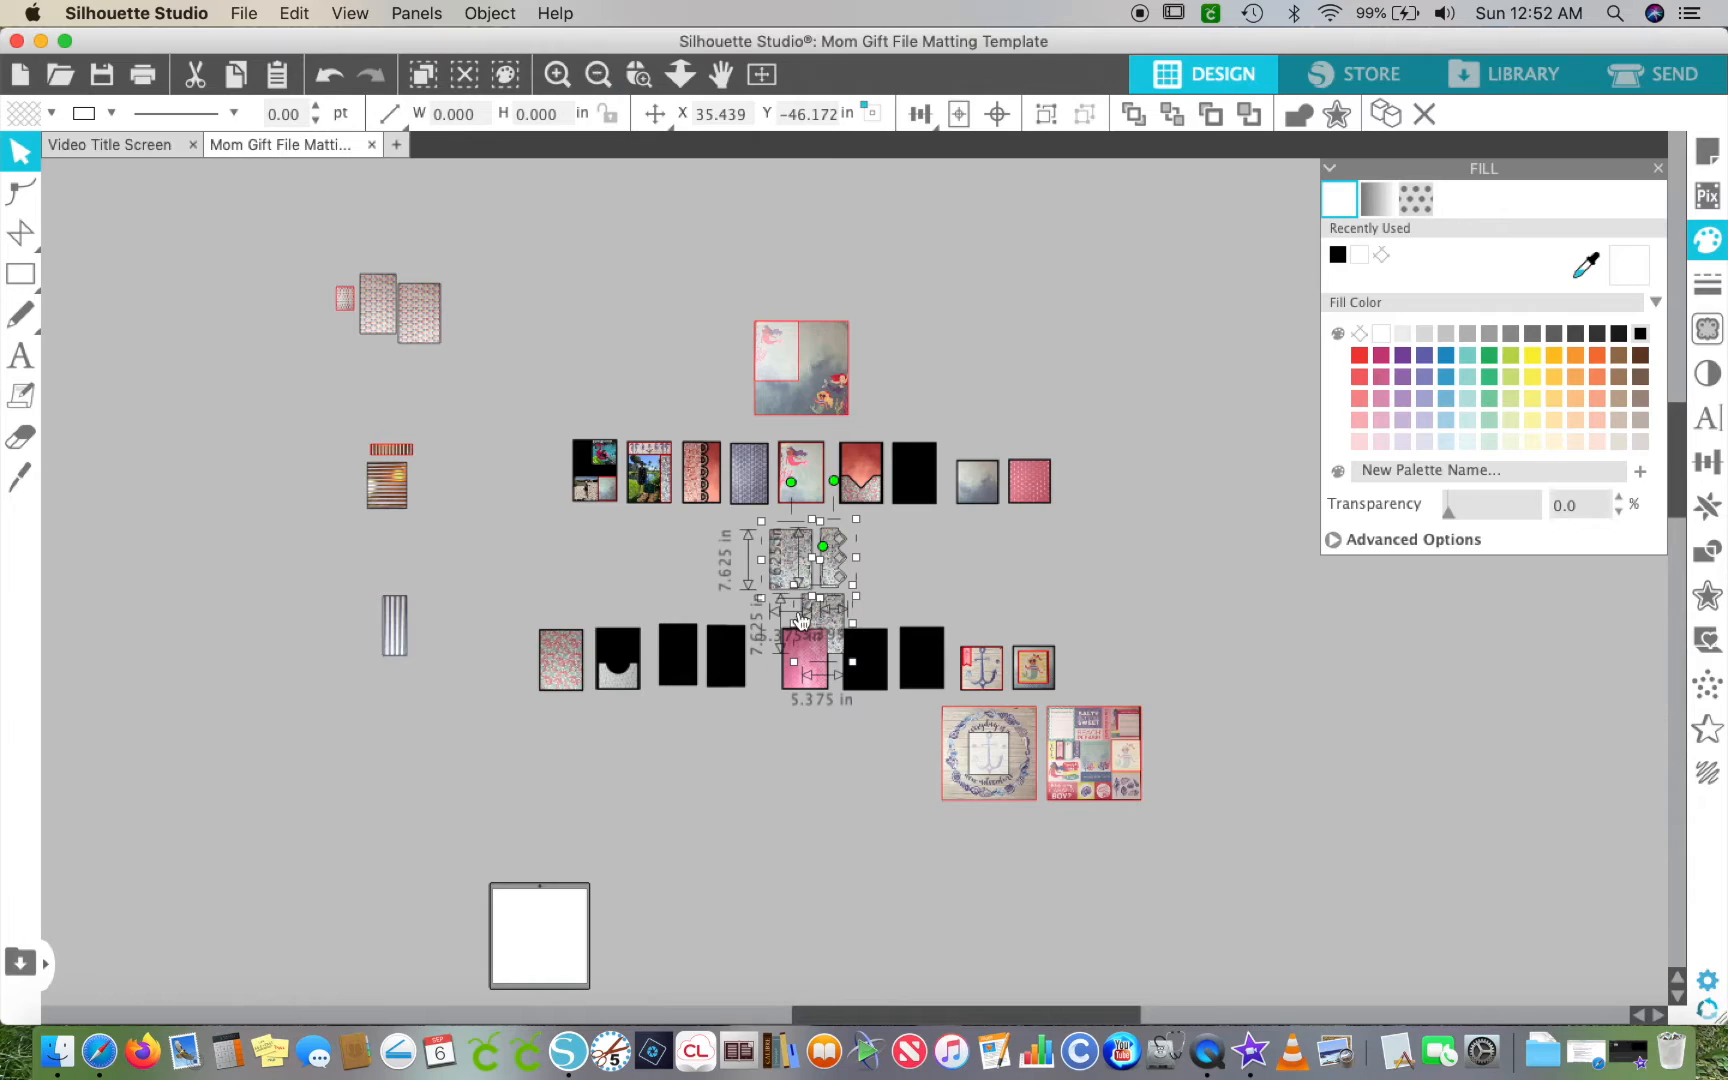
left_click_drag(715, 533, 205, 398)
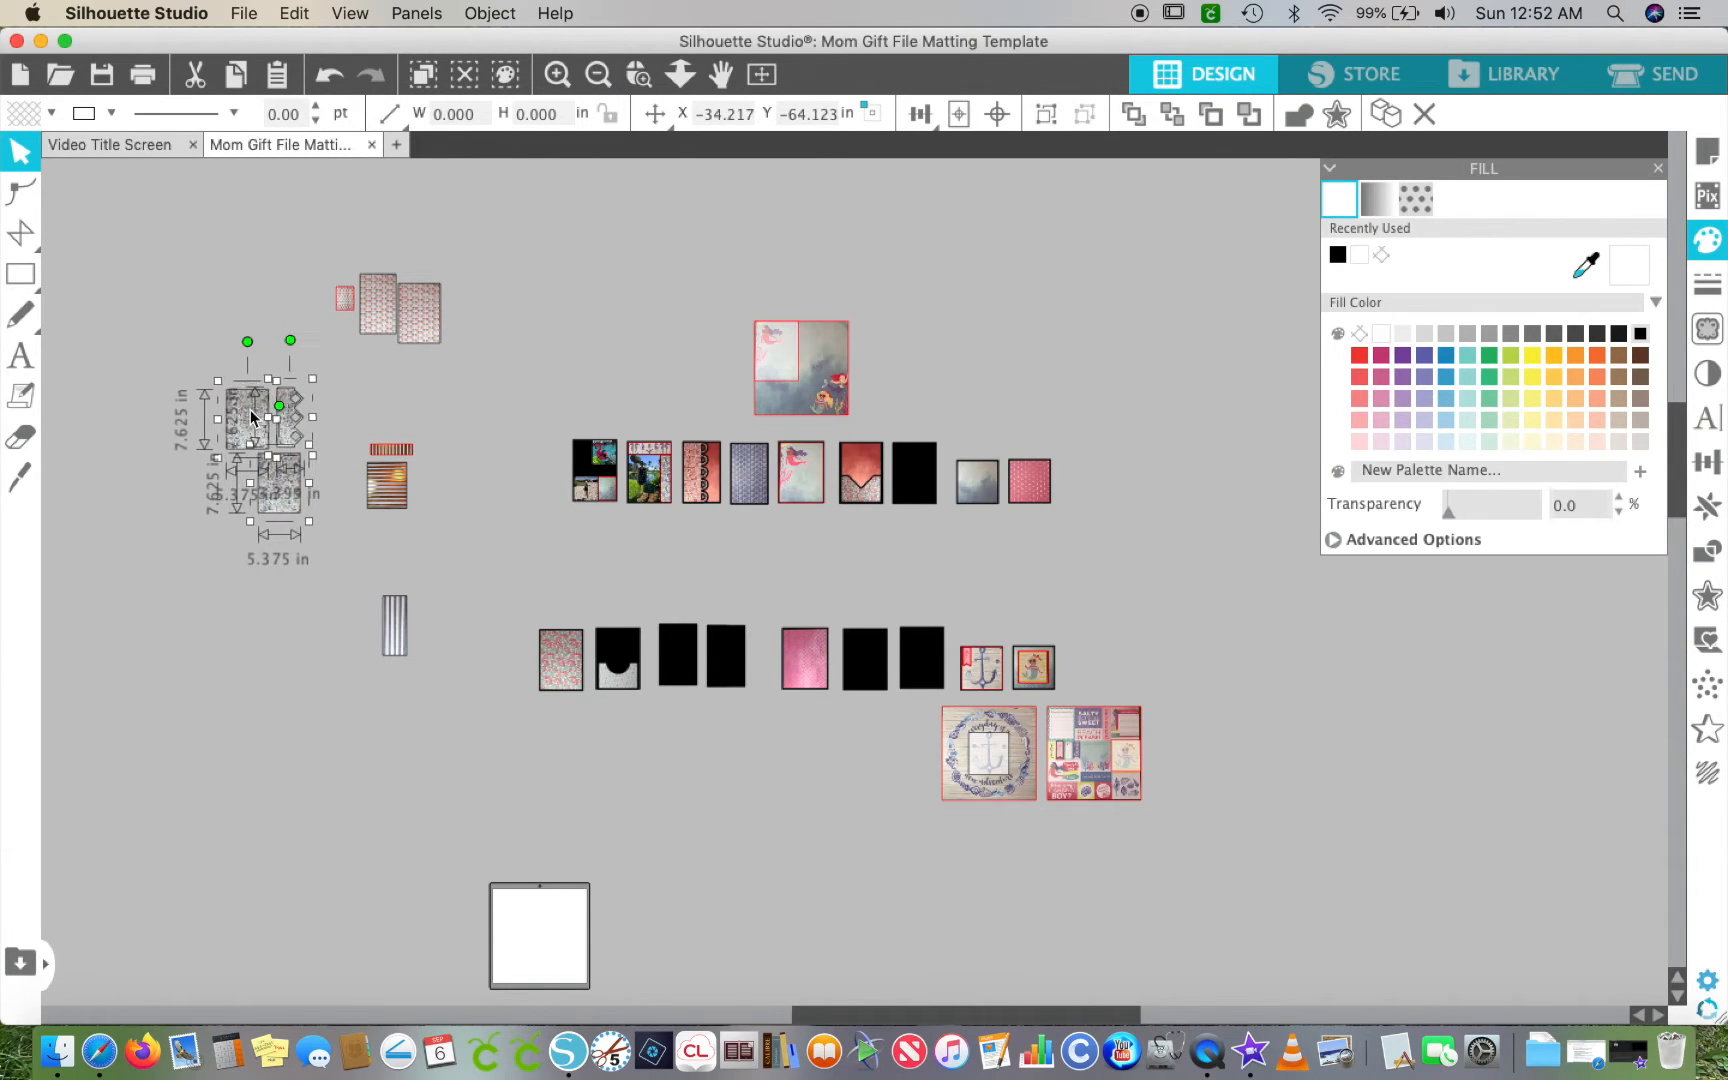
left_click(558, 78)
left_click(559, 82)
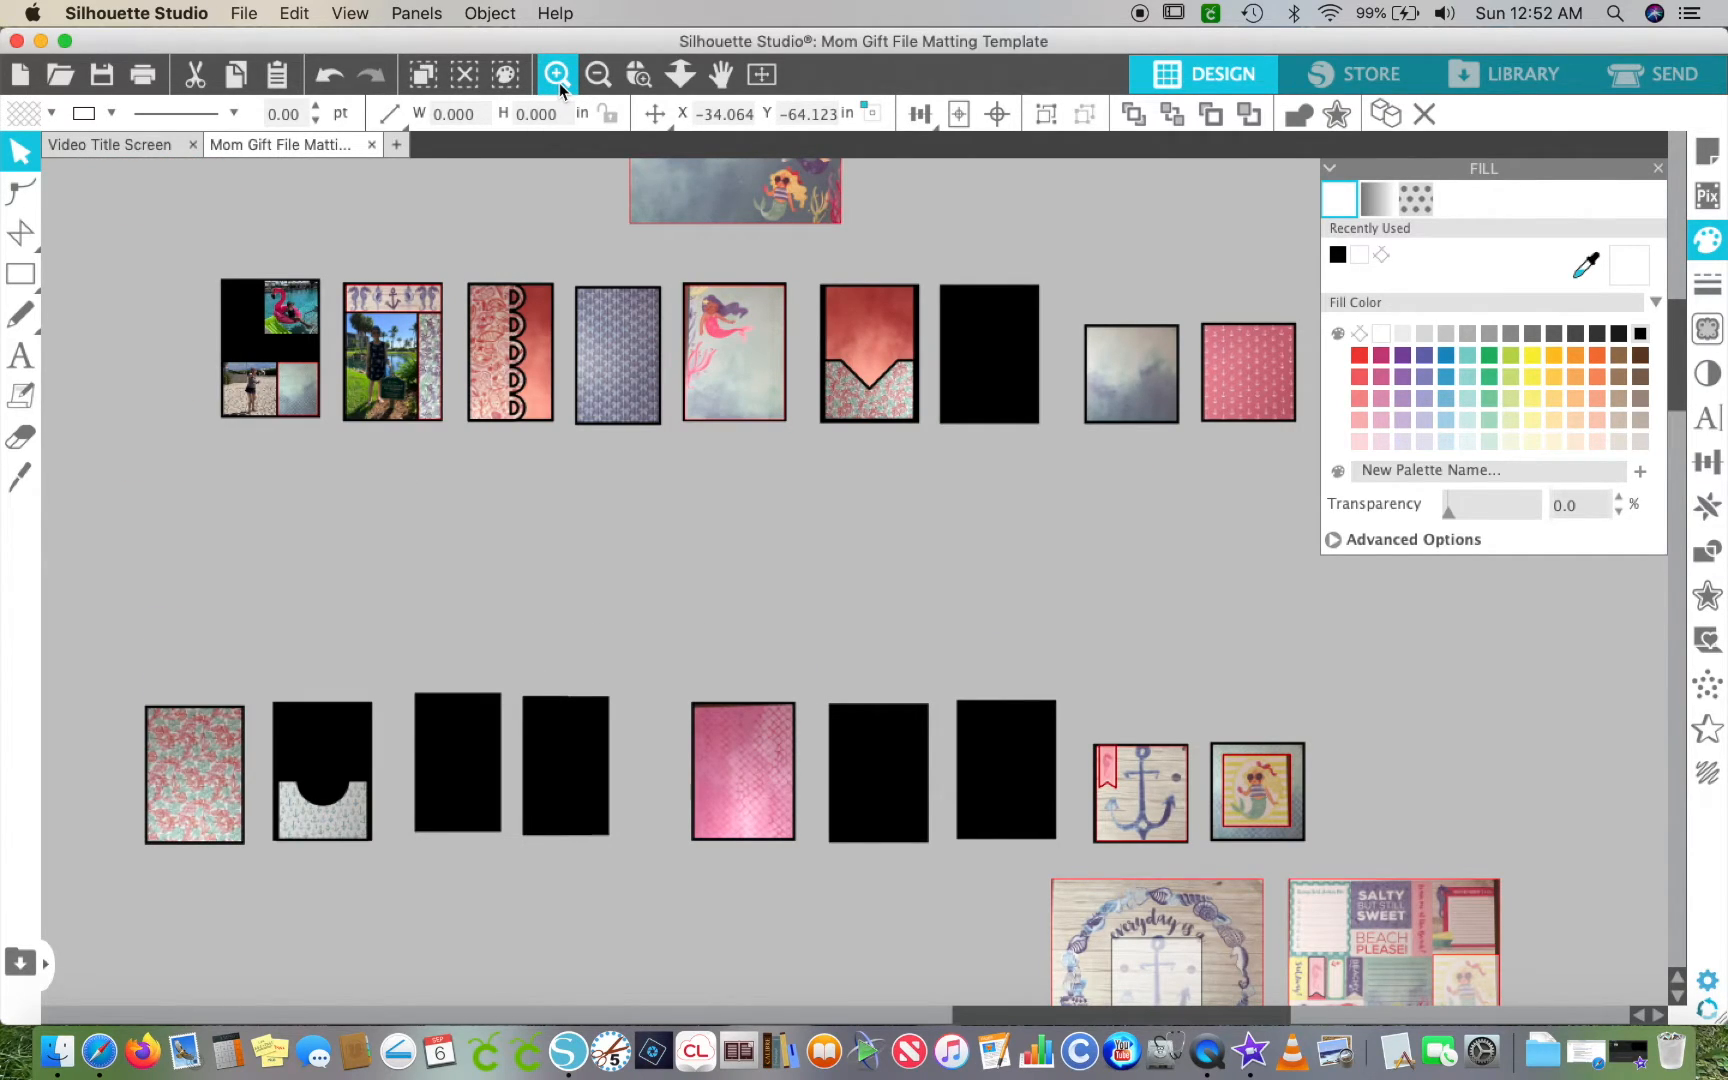
left_click(596, 78)
left_click(596, 78)
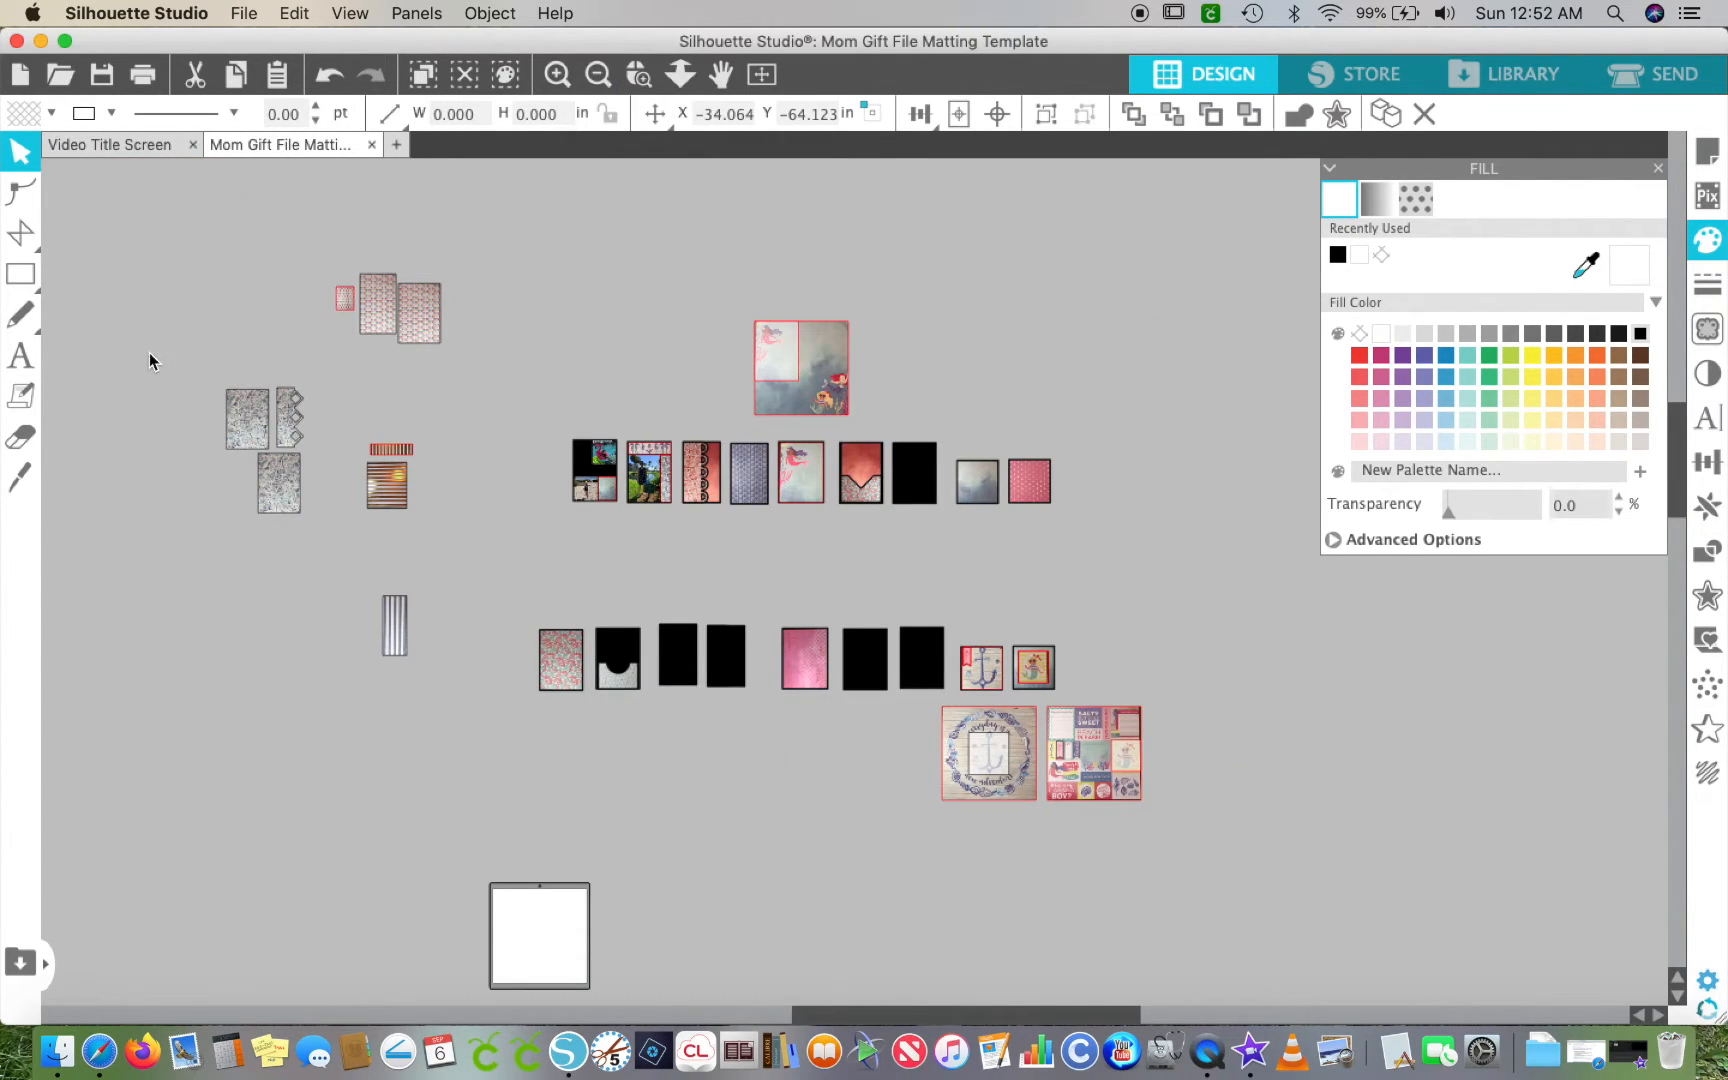
left_click_drag(171, 355, 343, 558)
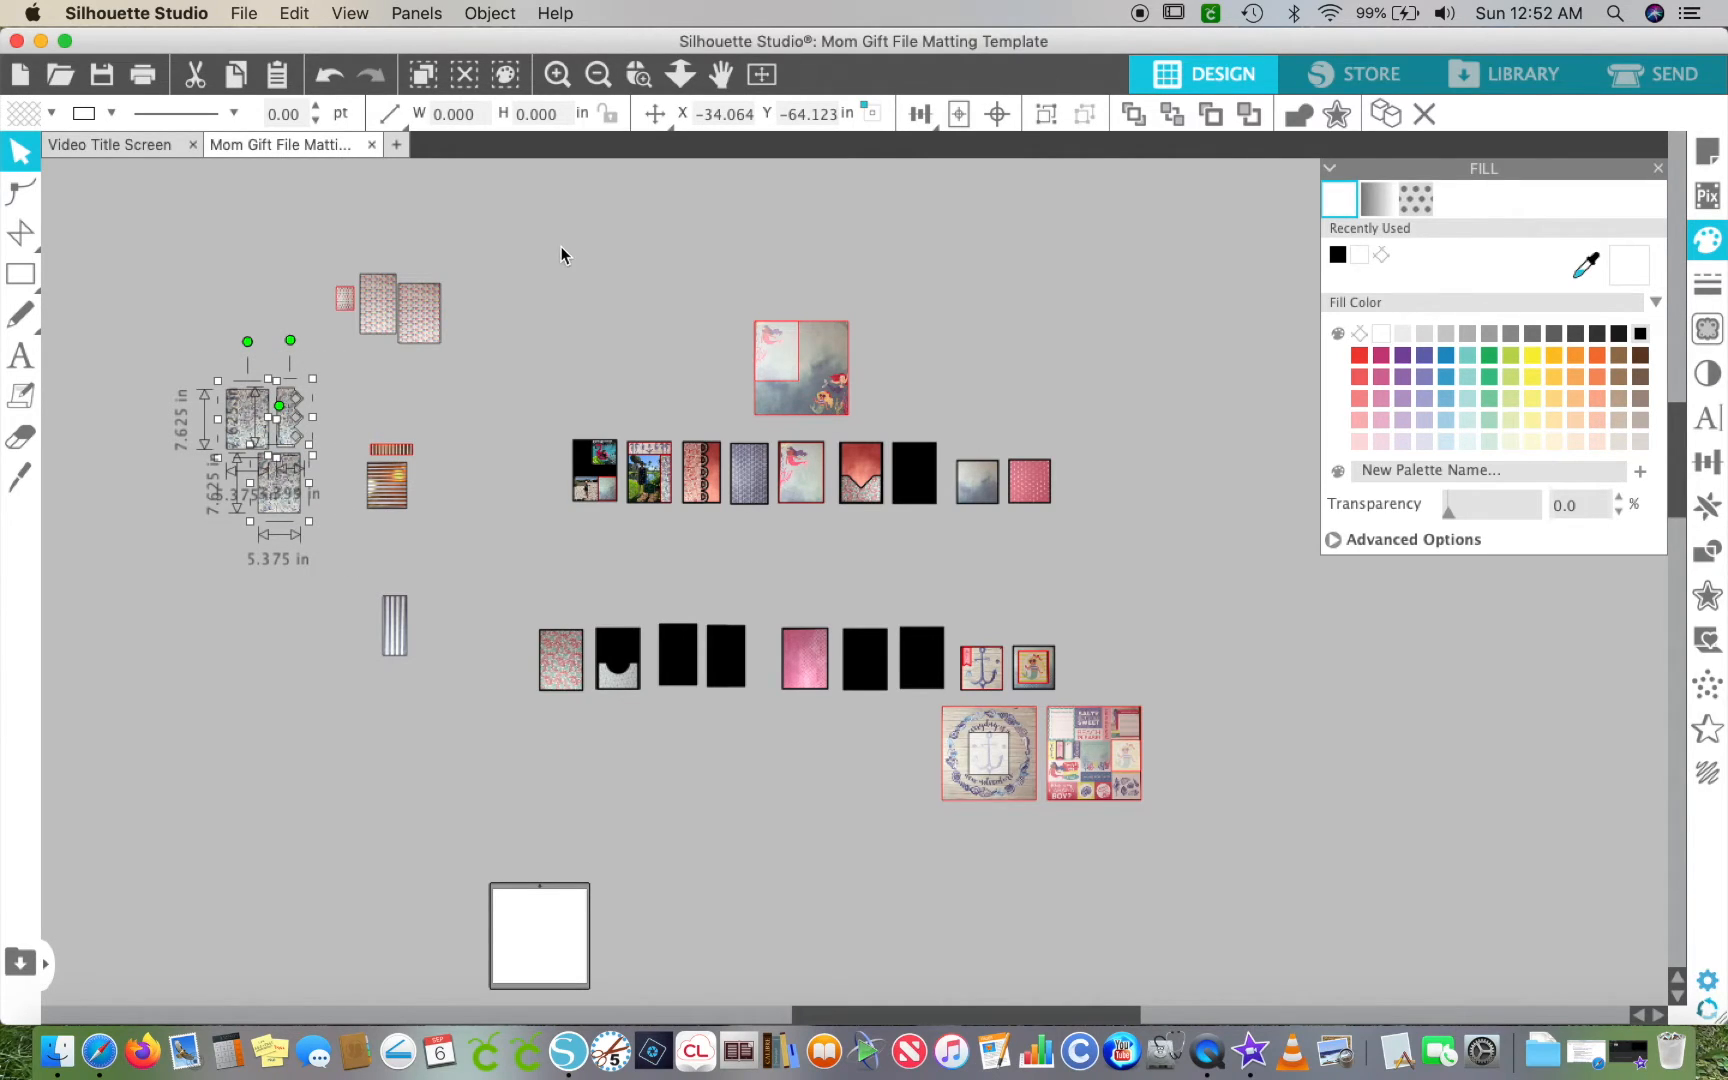
left_click(763, 77)
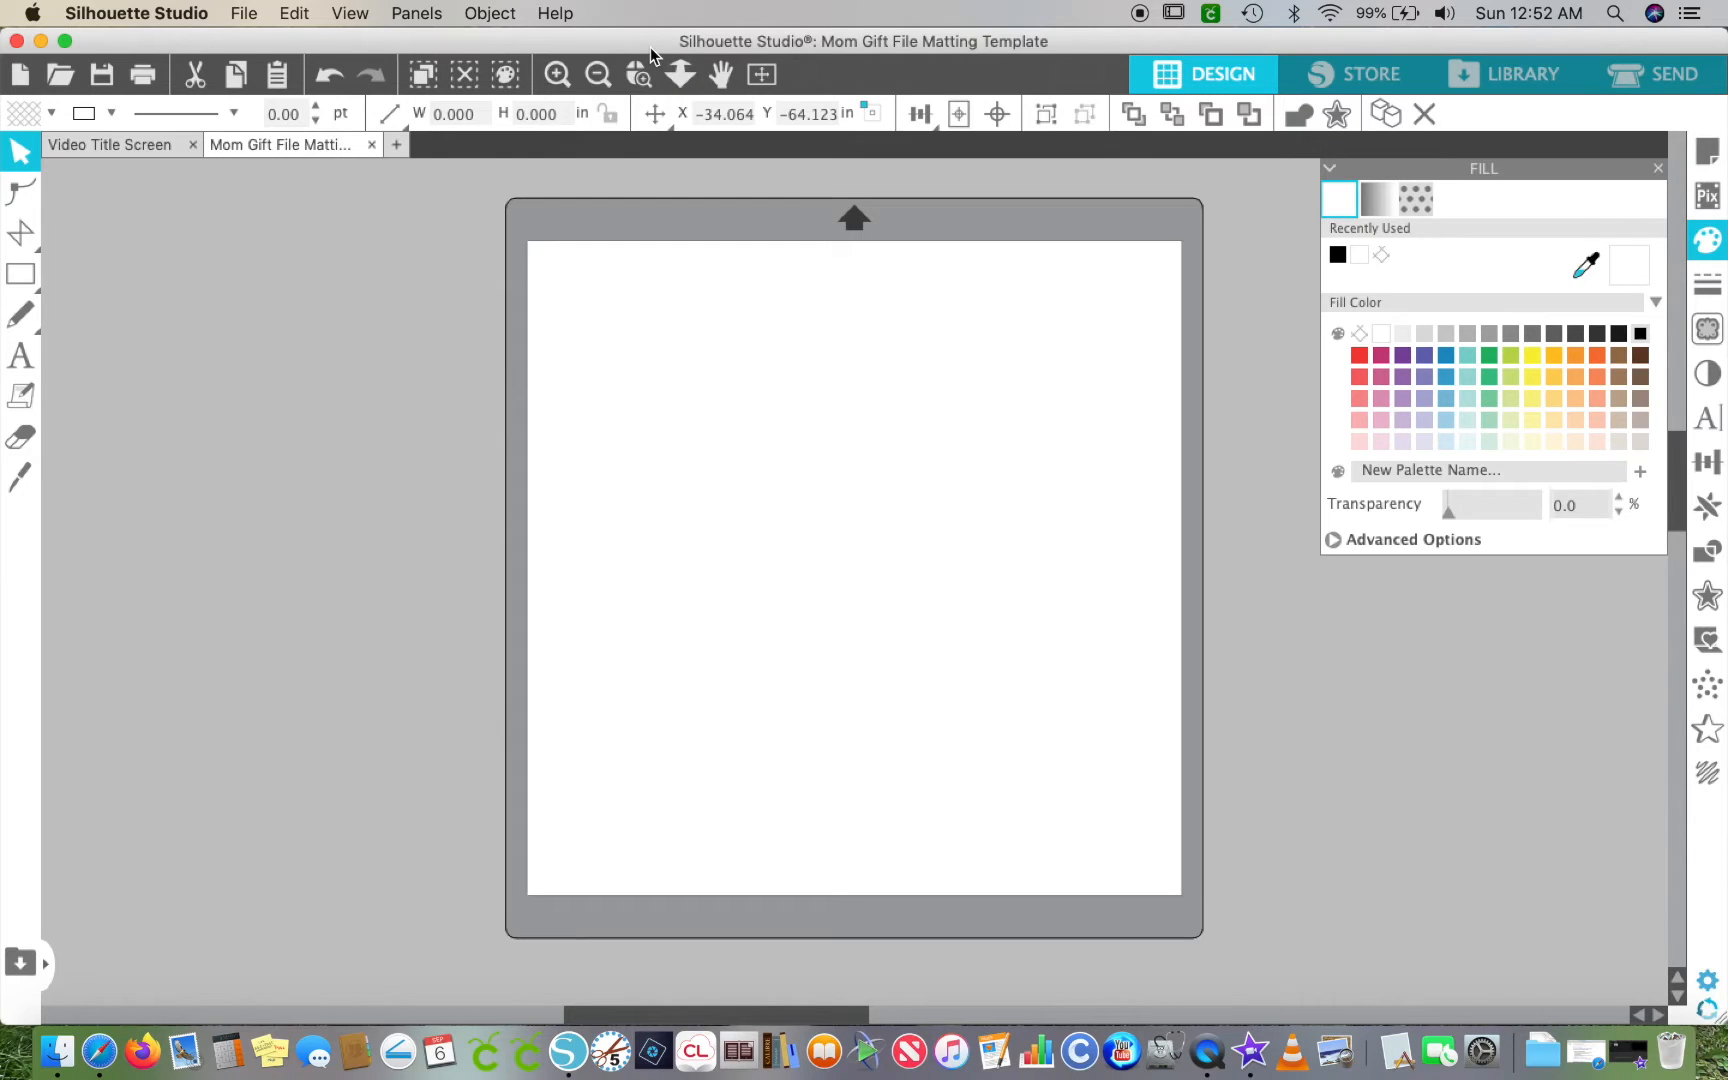
key("super+z")
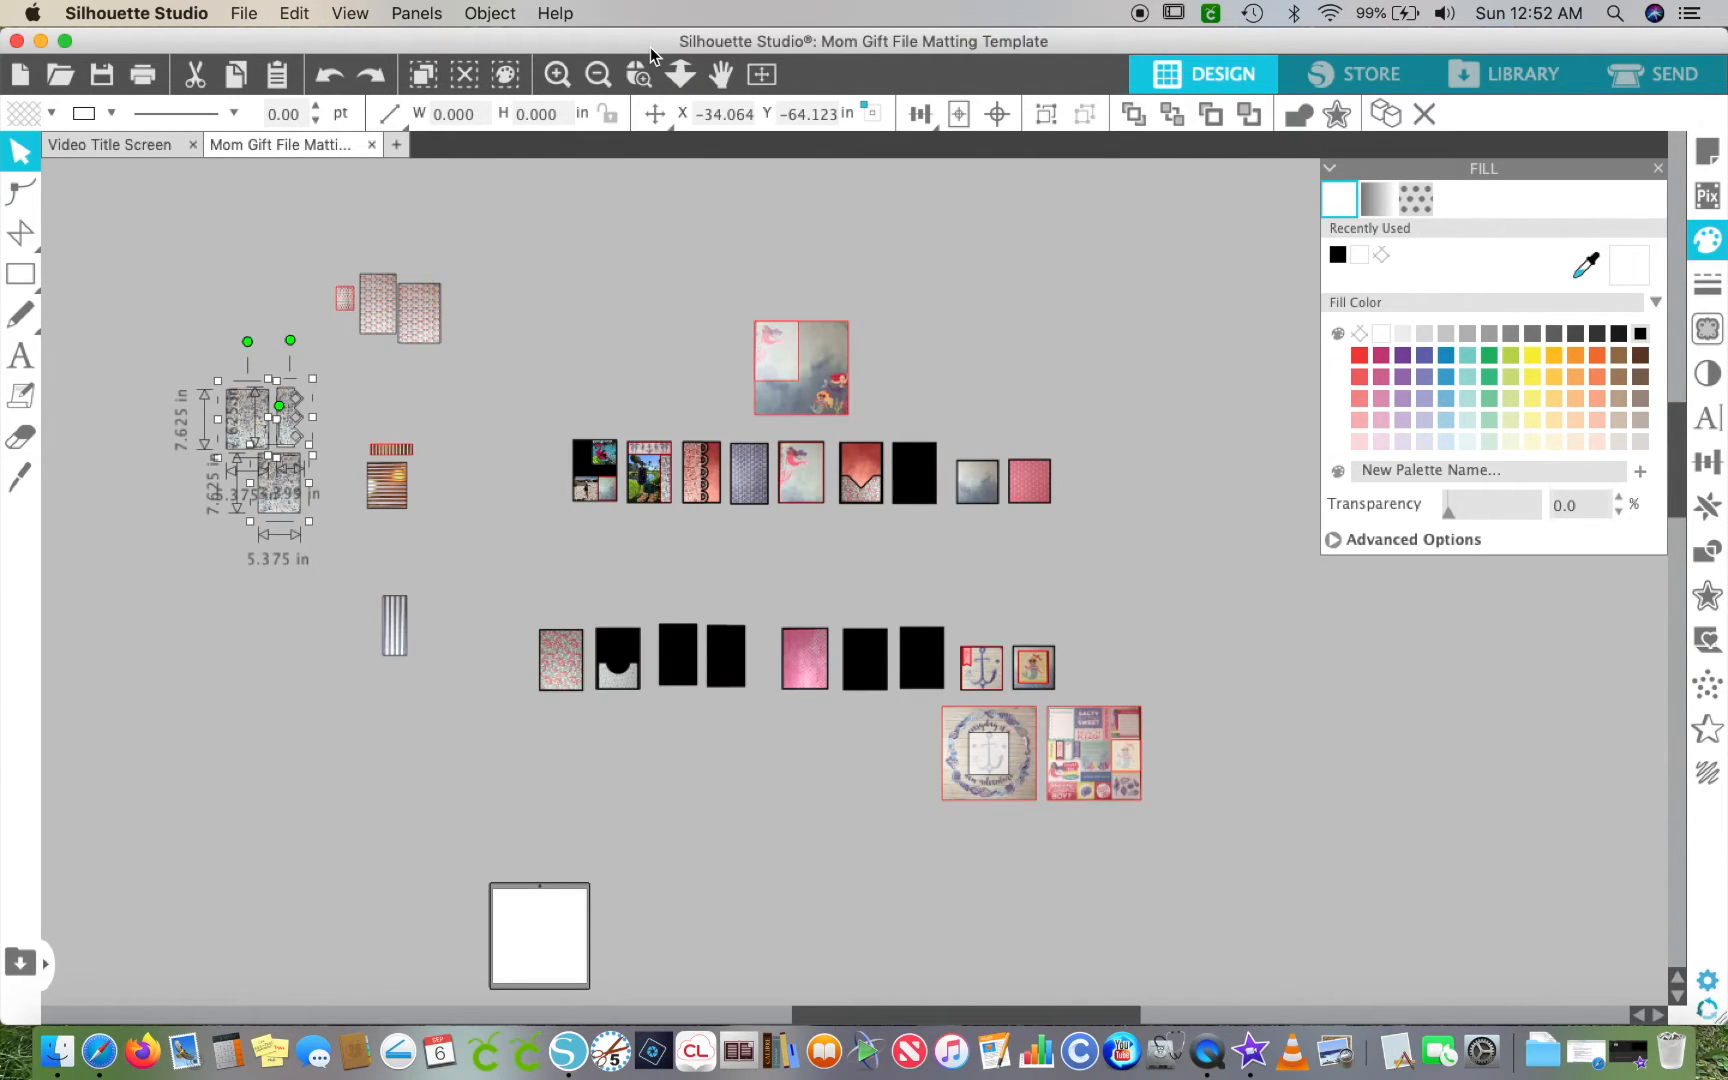
- Select the three blue seashell pieces and center them together on the cutting mat page
left_click_drag(171, 357, 313, 520)
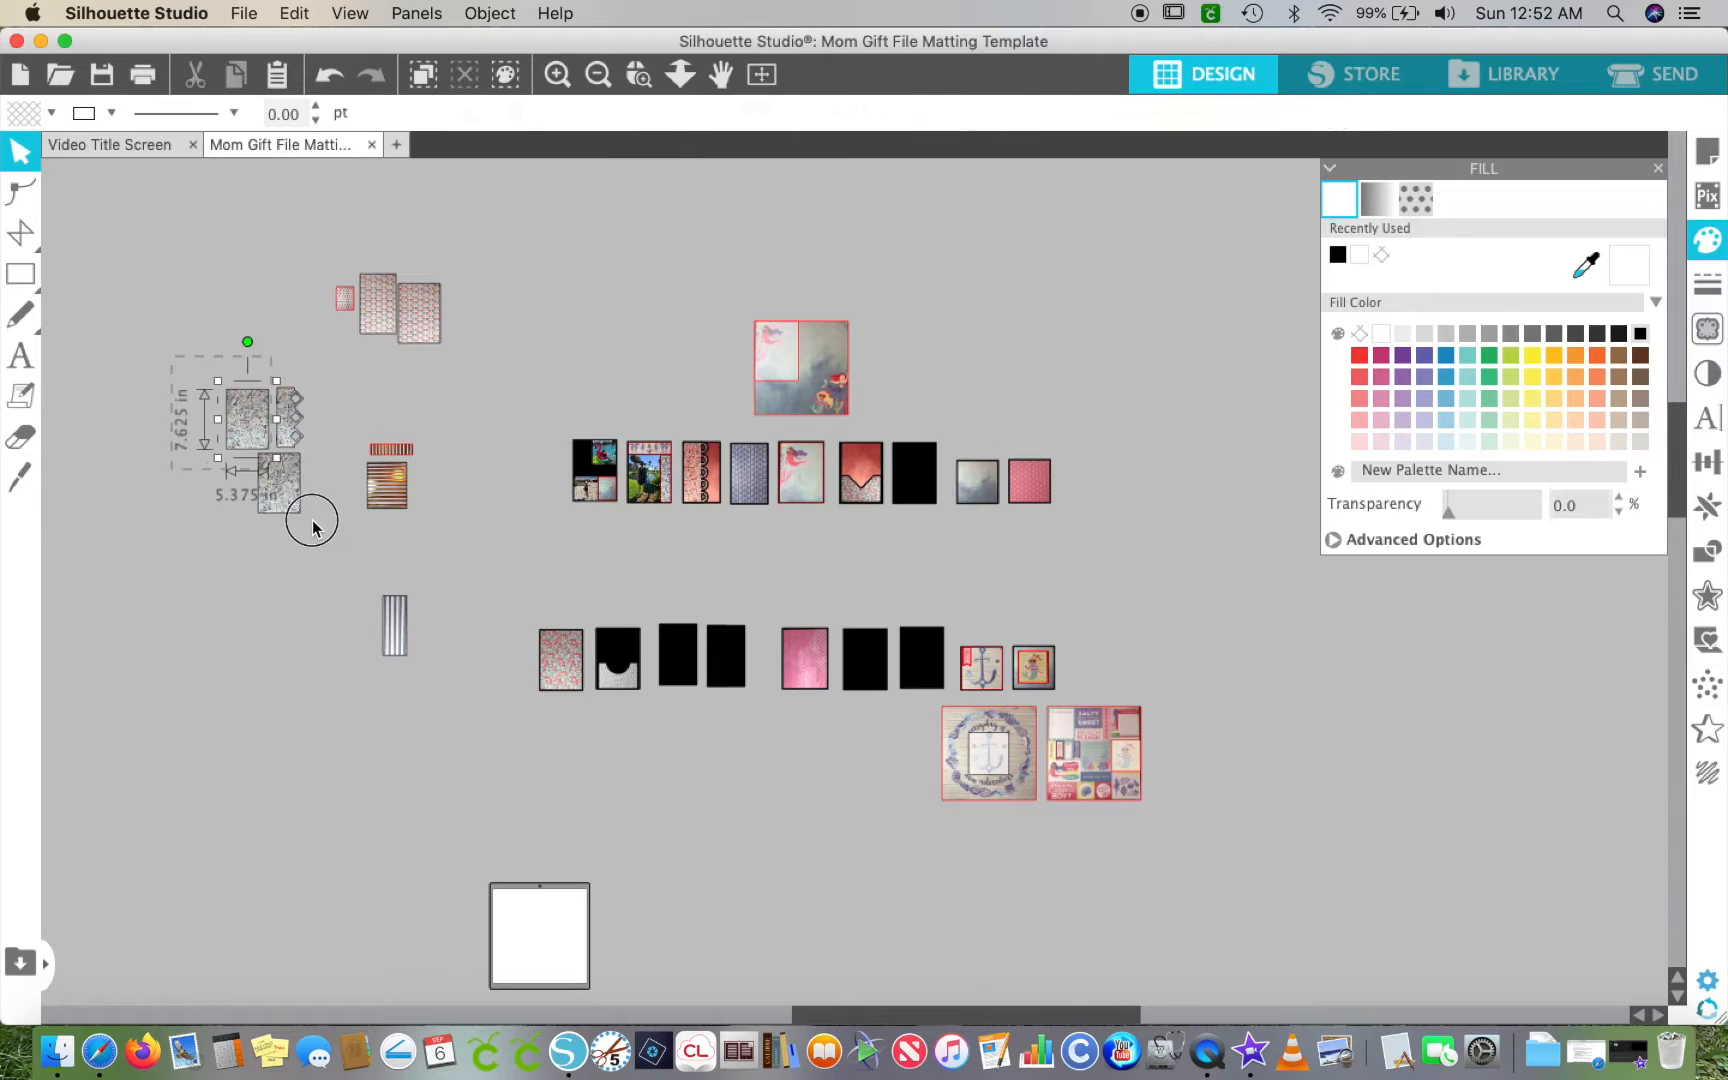
left_click(359, 575)
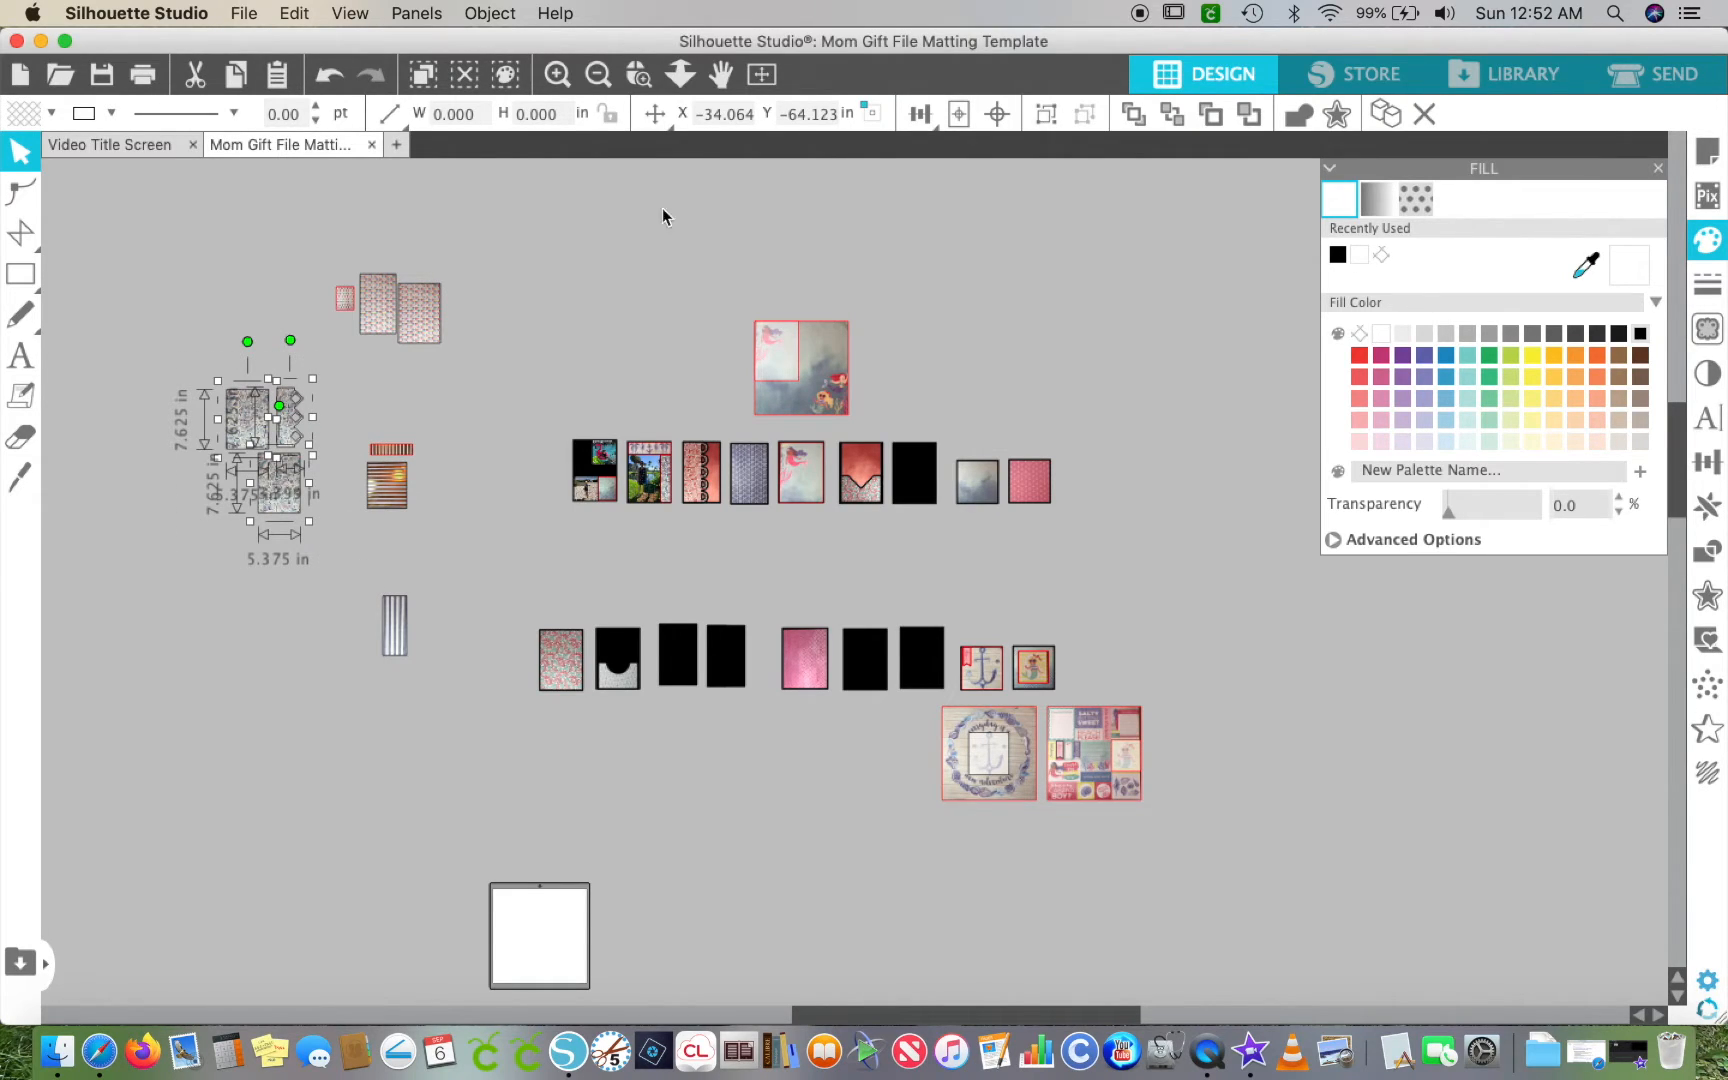
left_click(961, 121)
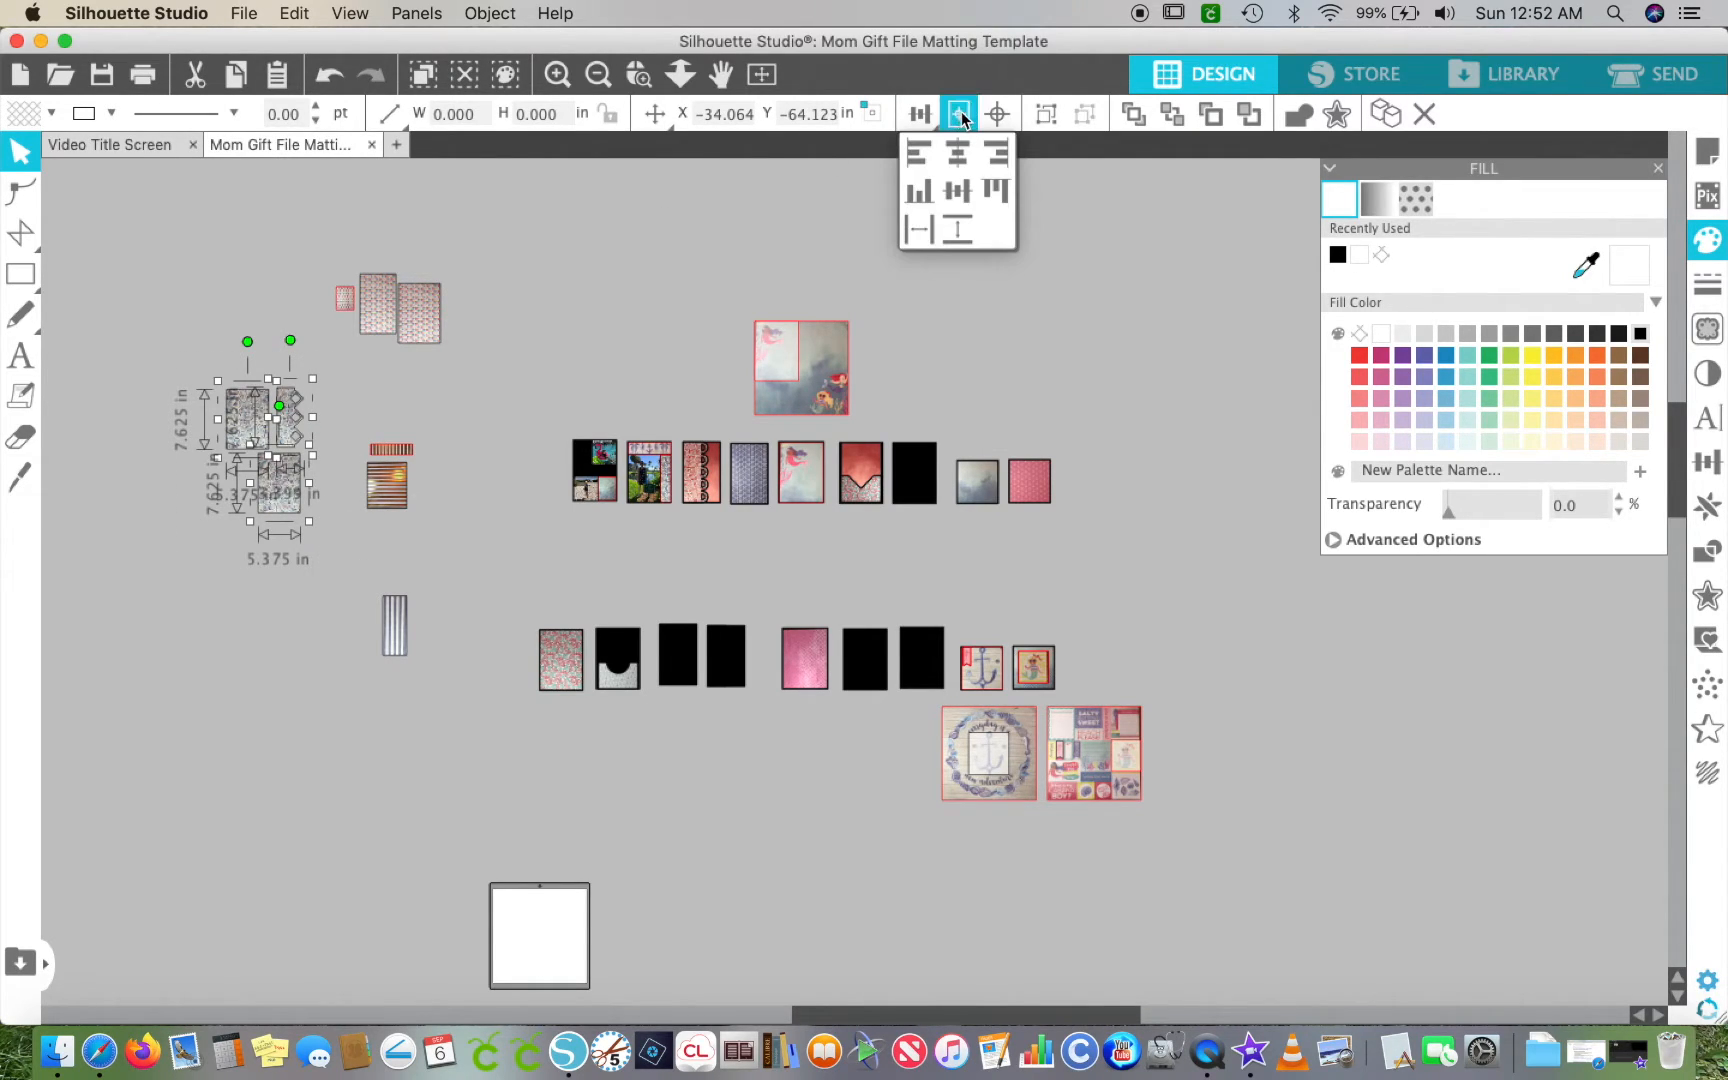
left_click(961, 118)
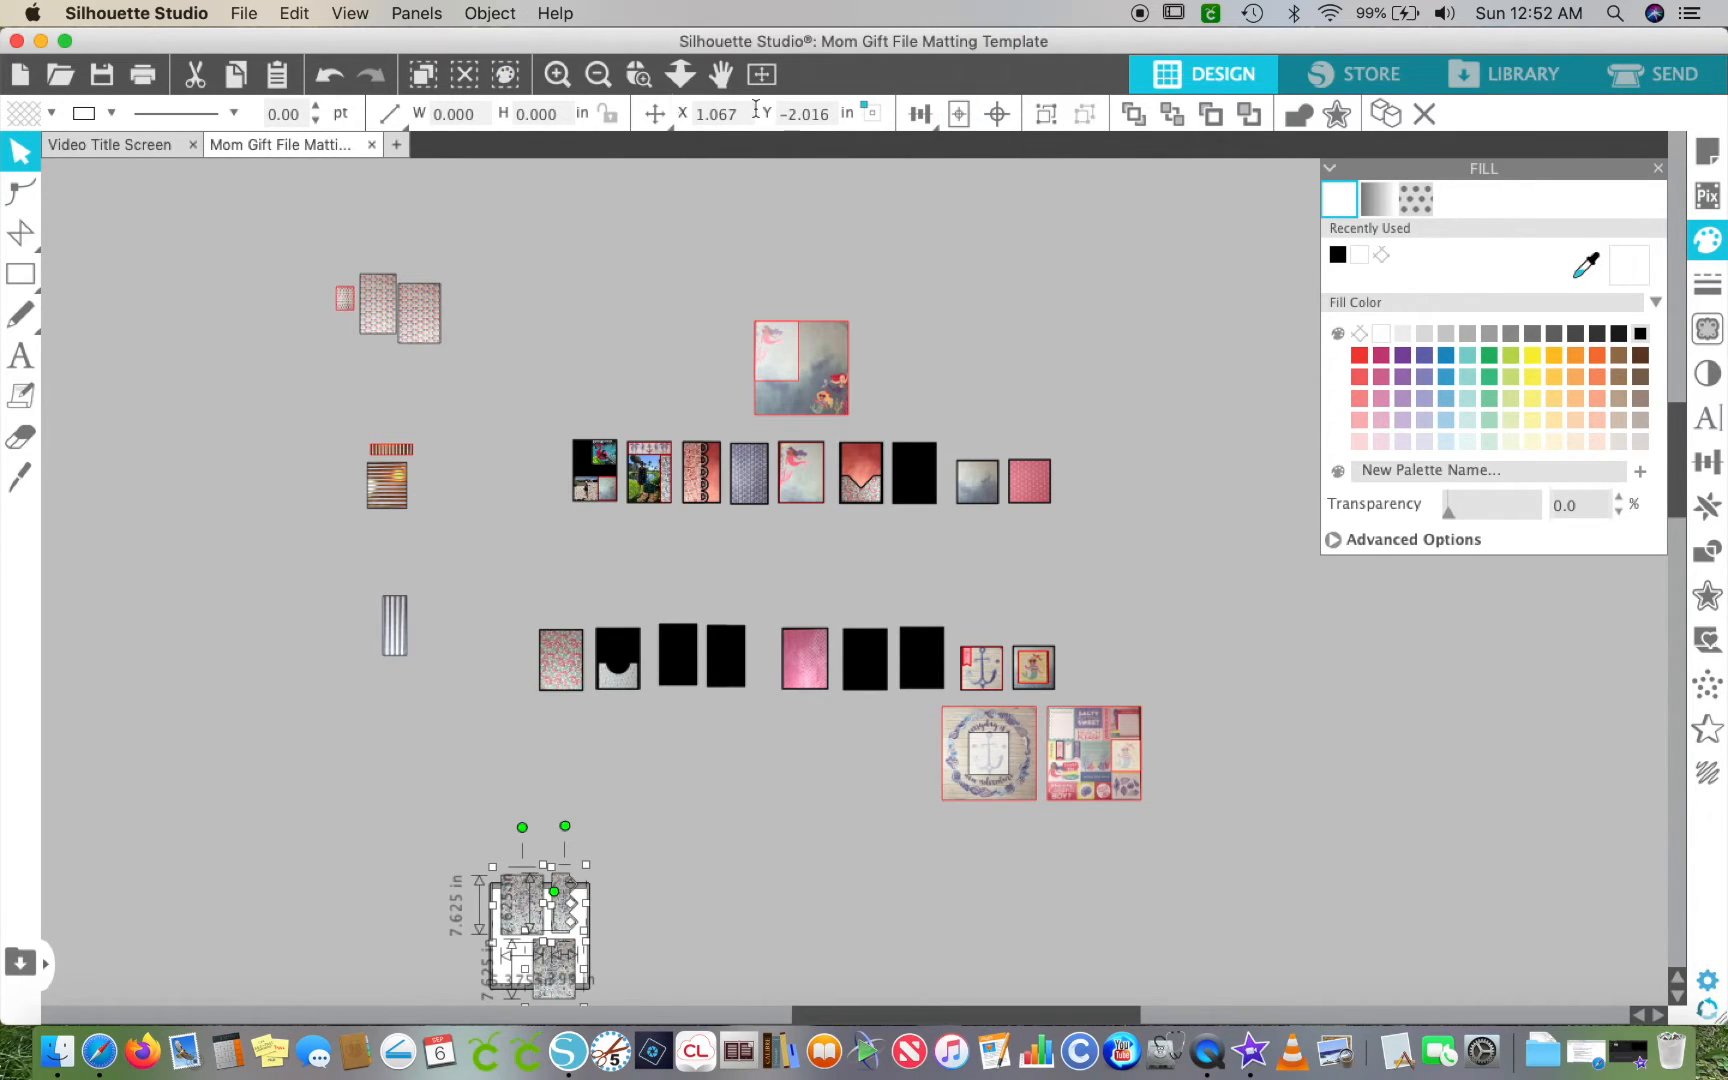
left_click(761, 75)
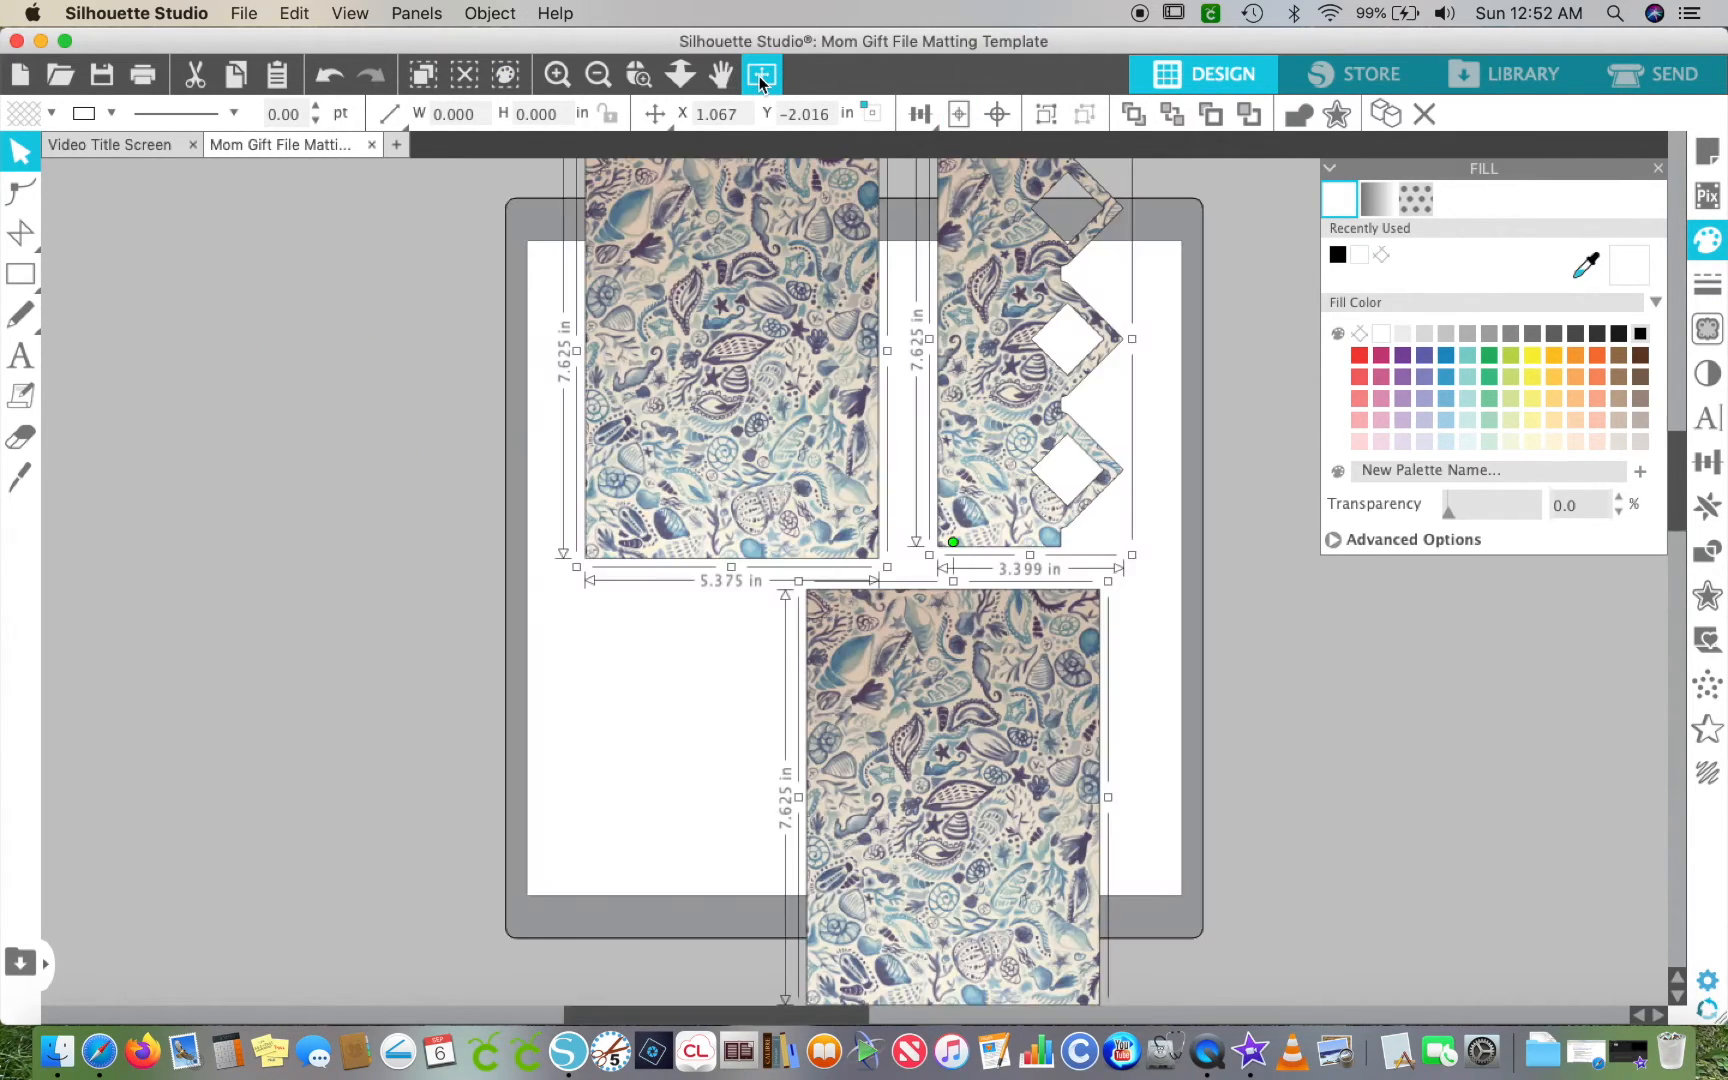
- Place the two large seashell panels side by side along the lower part of the cutting mat
left_click(463, 495)
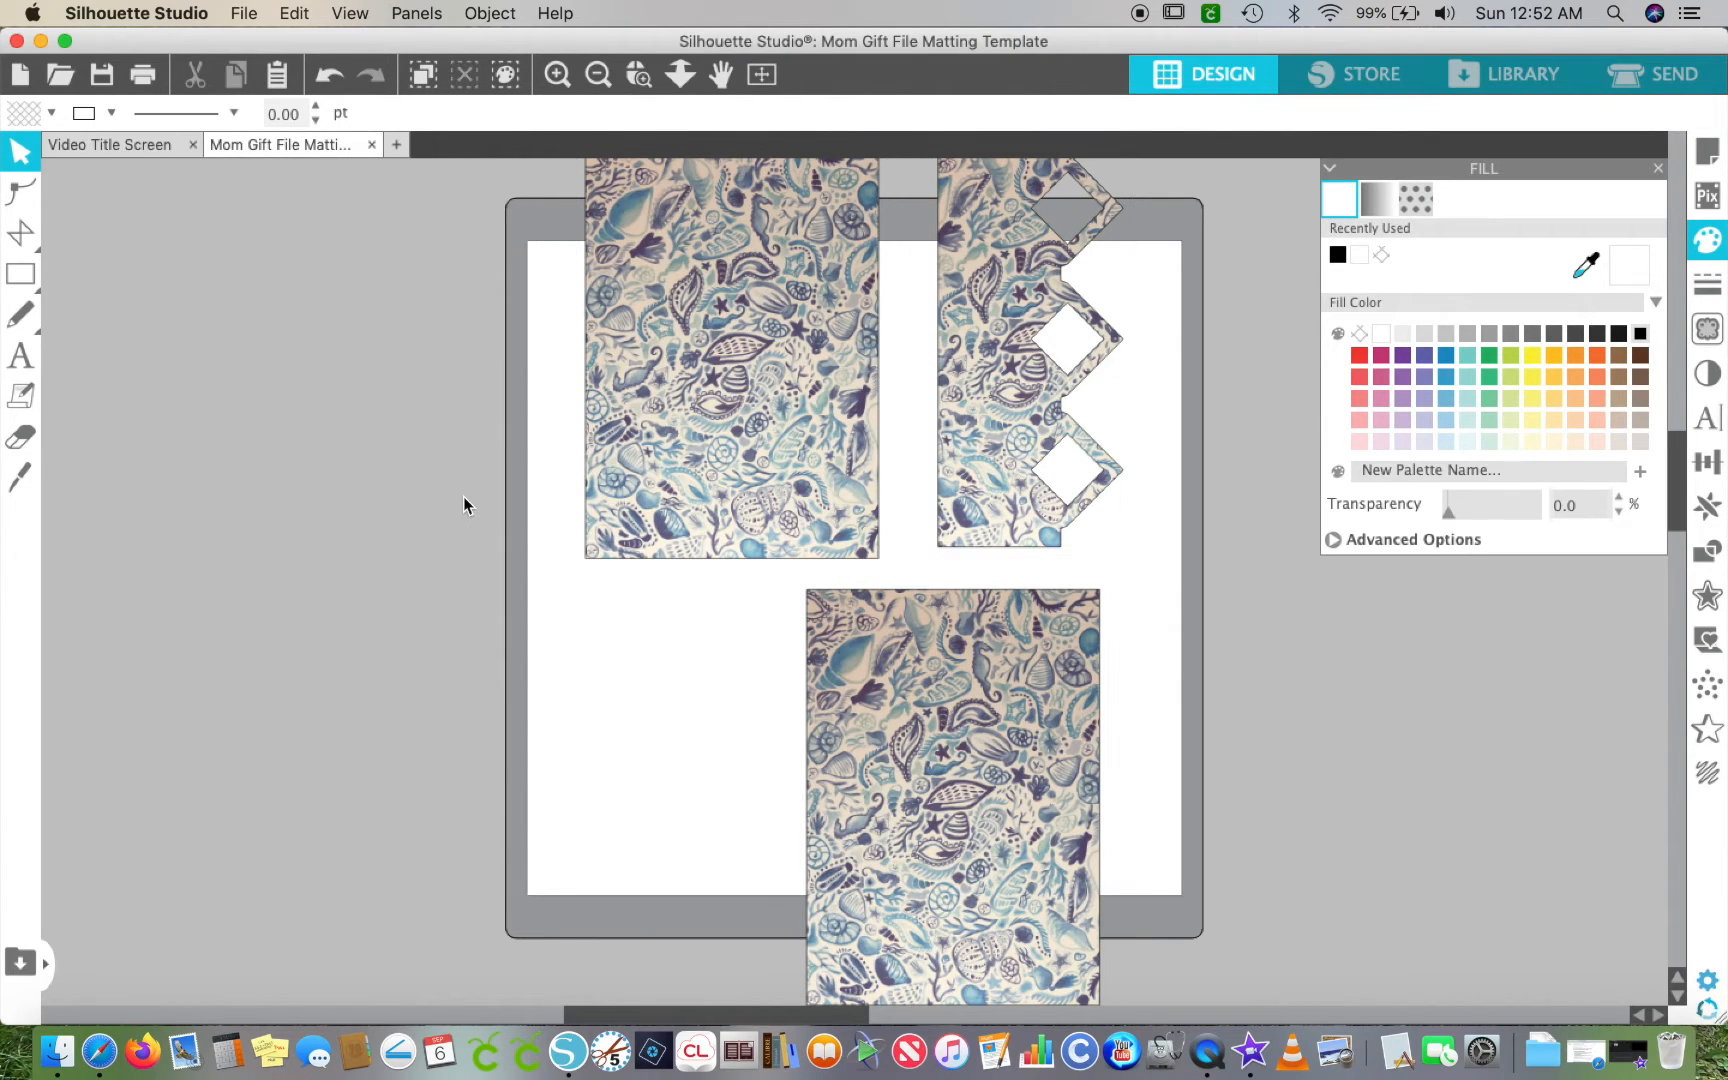
left_click_drag(637, 393, 592, 723)
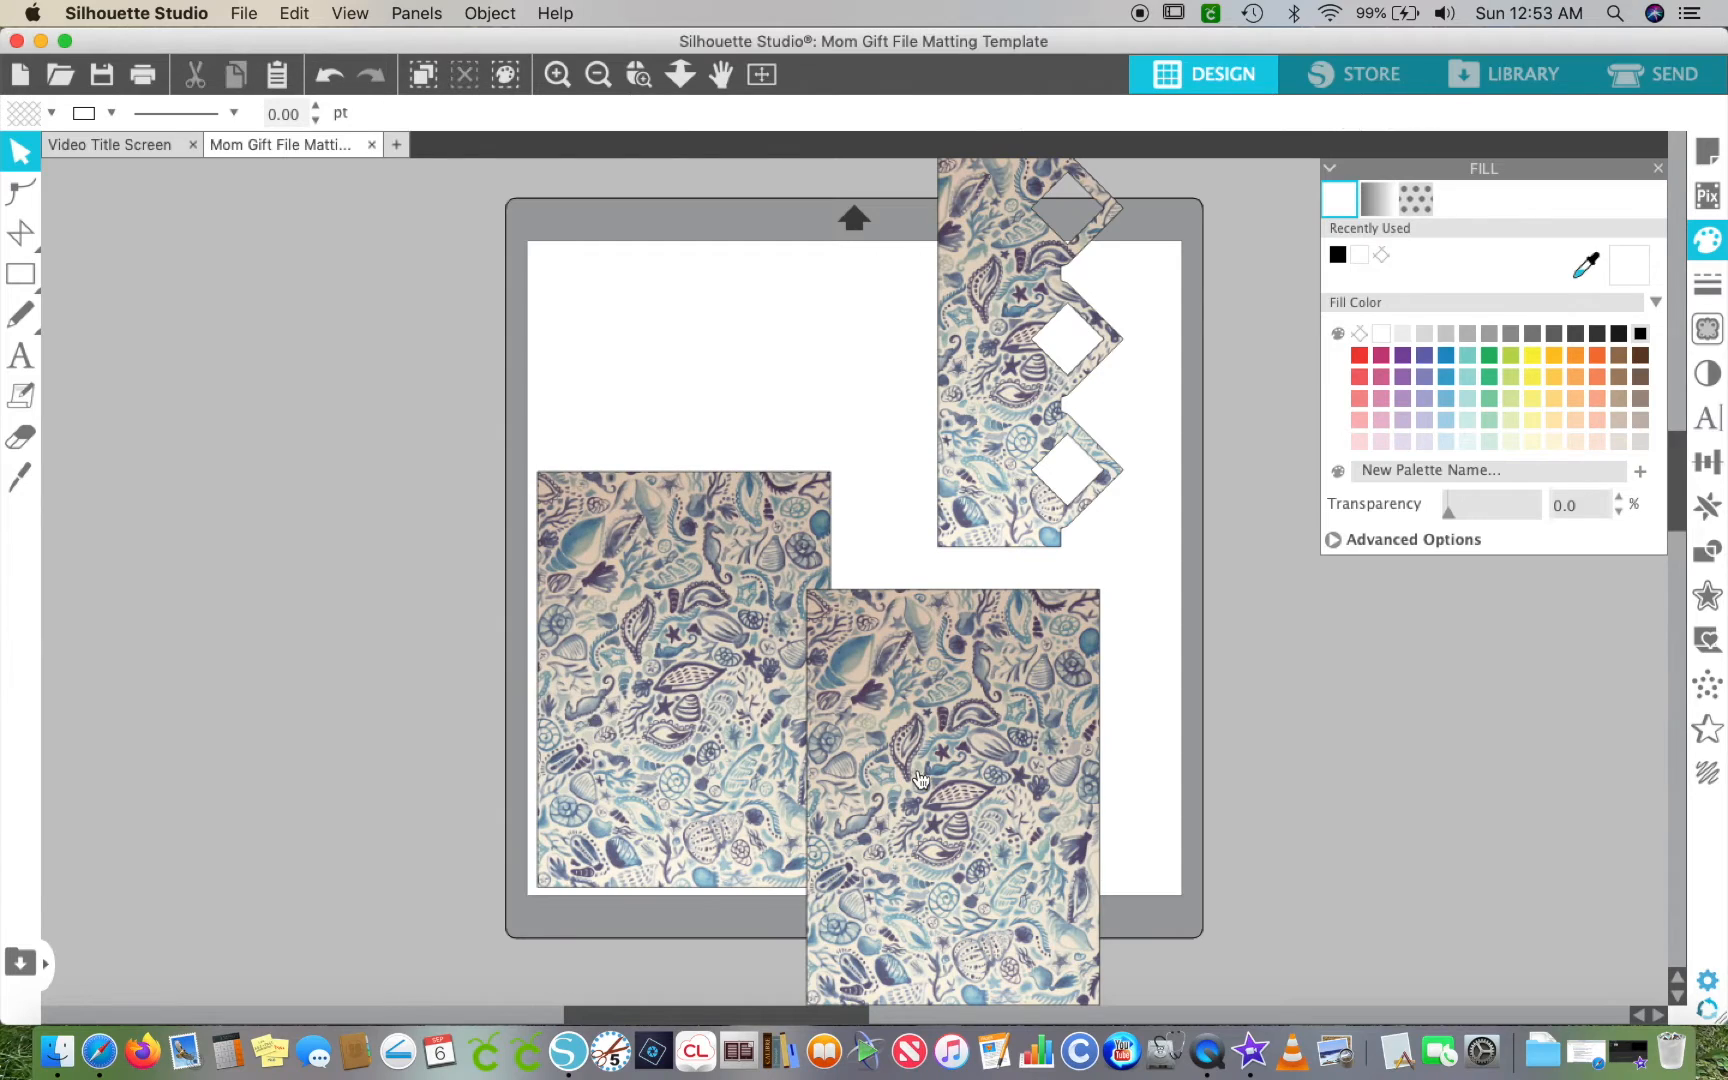
left_click_drag(944, 722, 998, 594)
- Rotate the diamond-edged seashell piece 90 degrees so its points face up, and place it on the mat above the two panels
left_click(1004, 368)
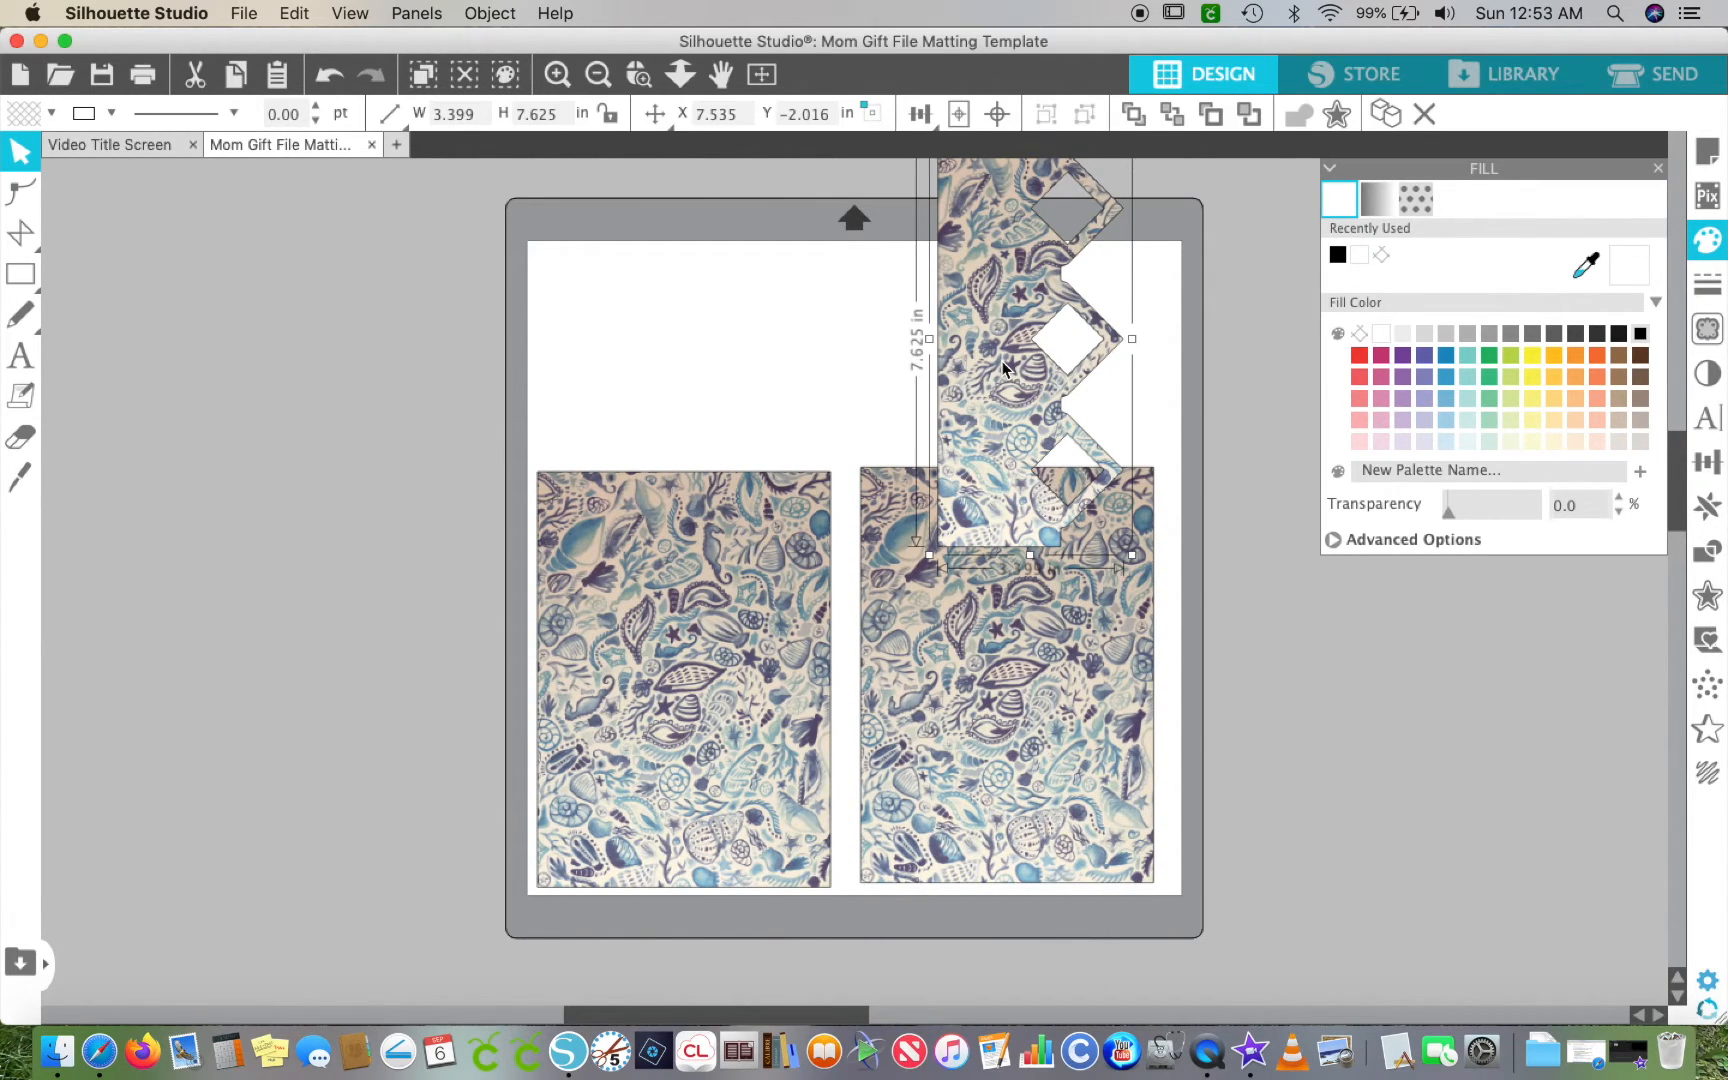
scroll(1000, 364, "up", 5)
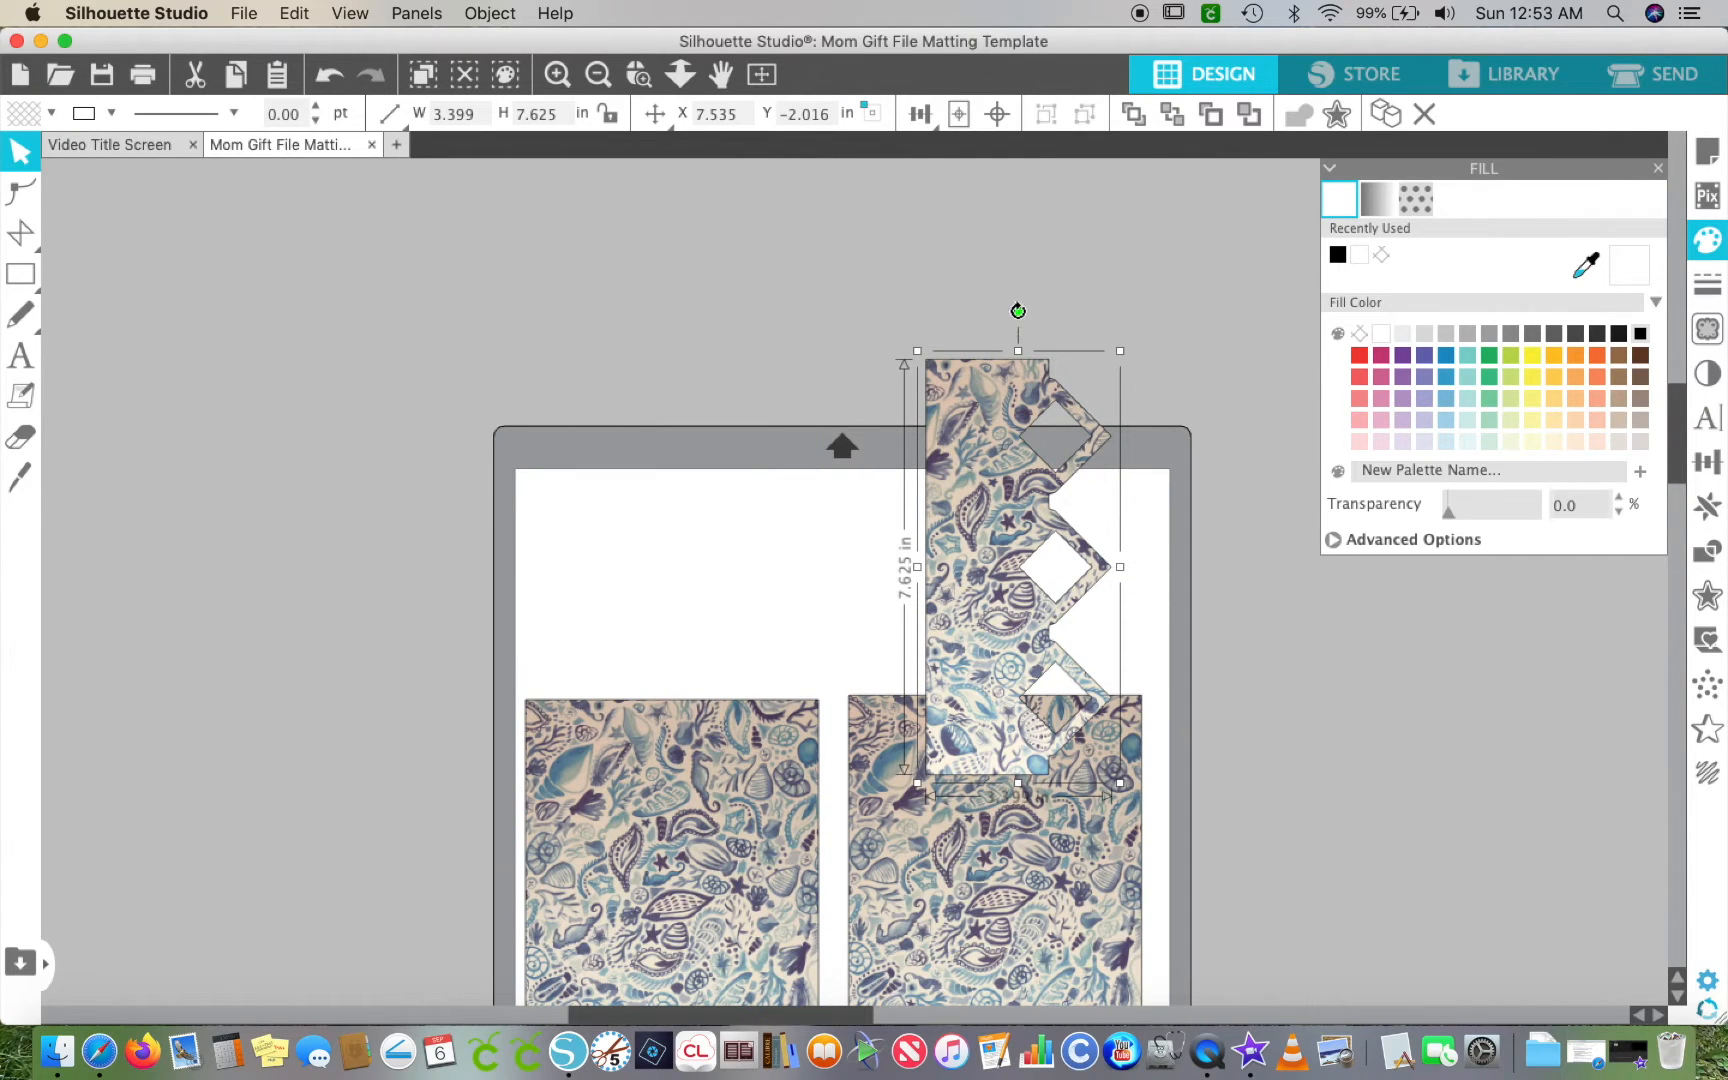
left_click_drag(1018, 311, 767, 567)
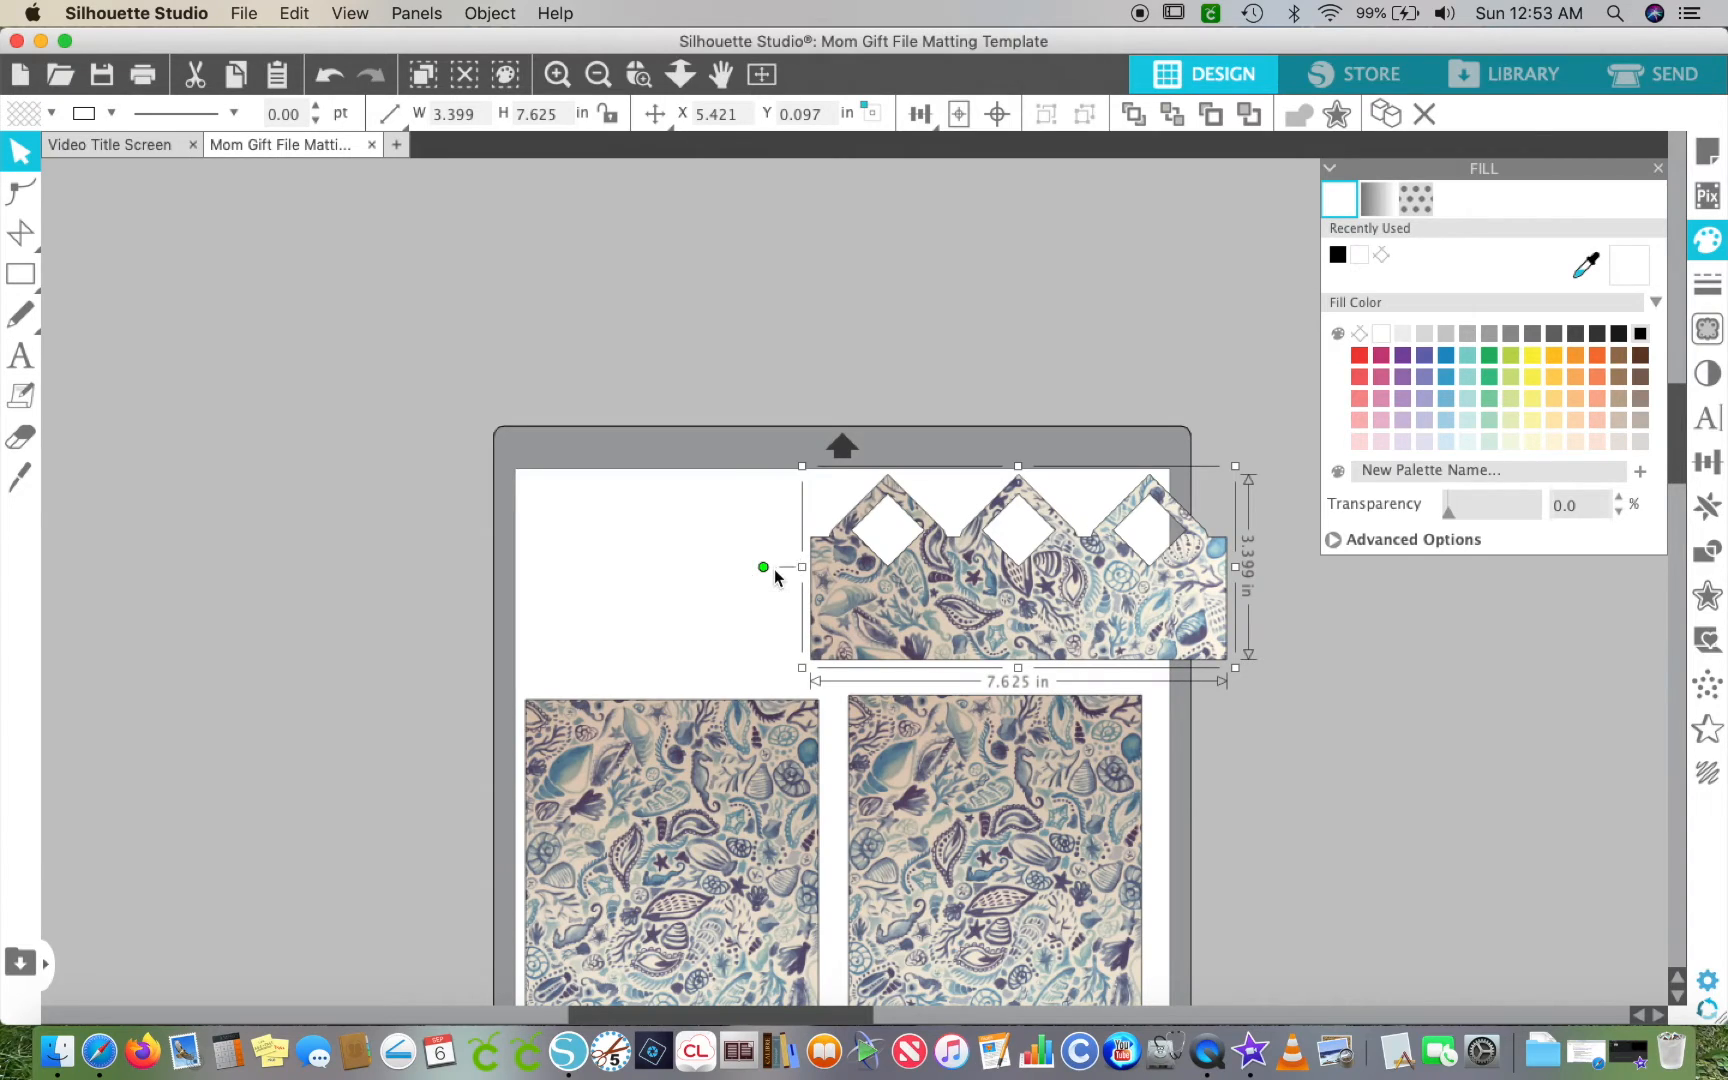
left_click_drag(930, 597, 650, 603)
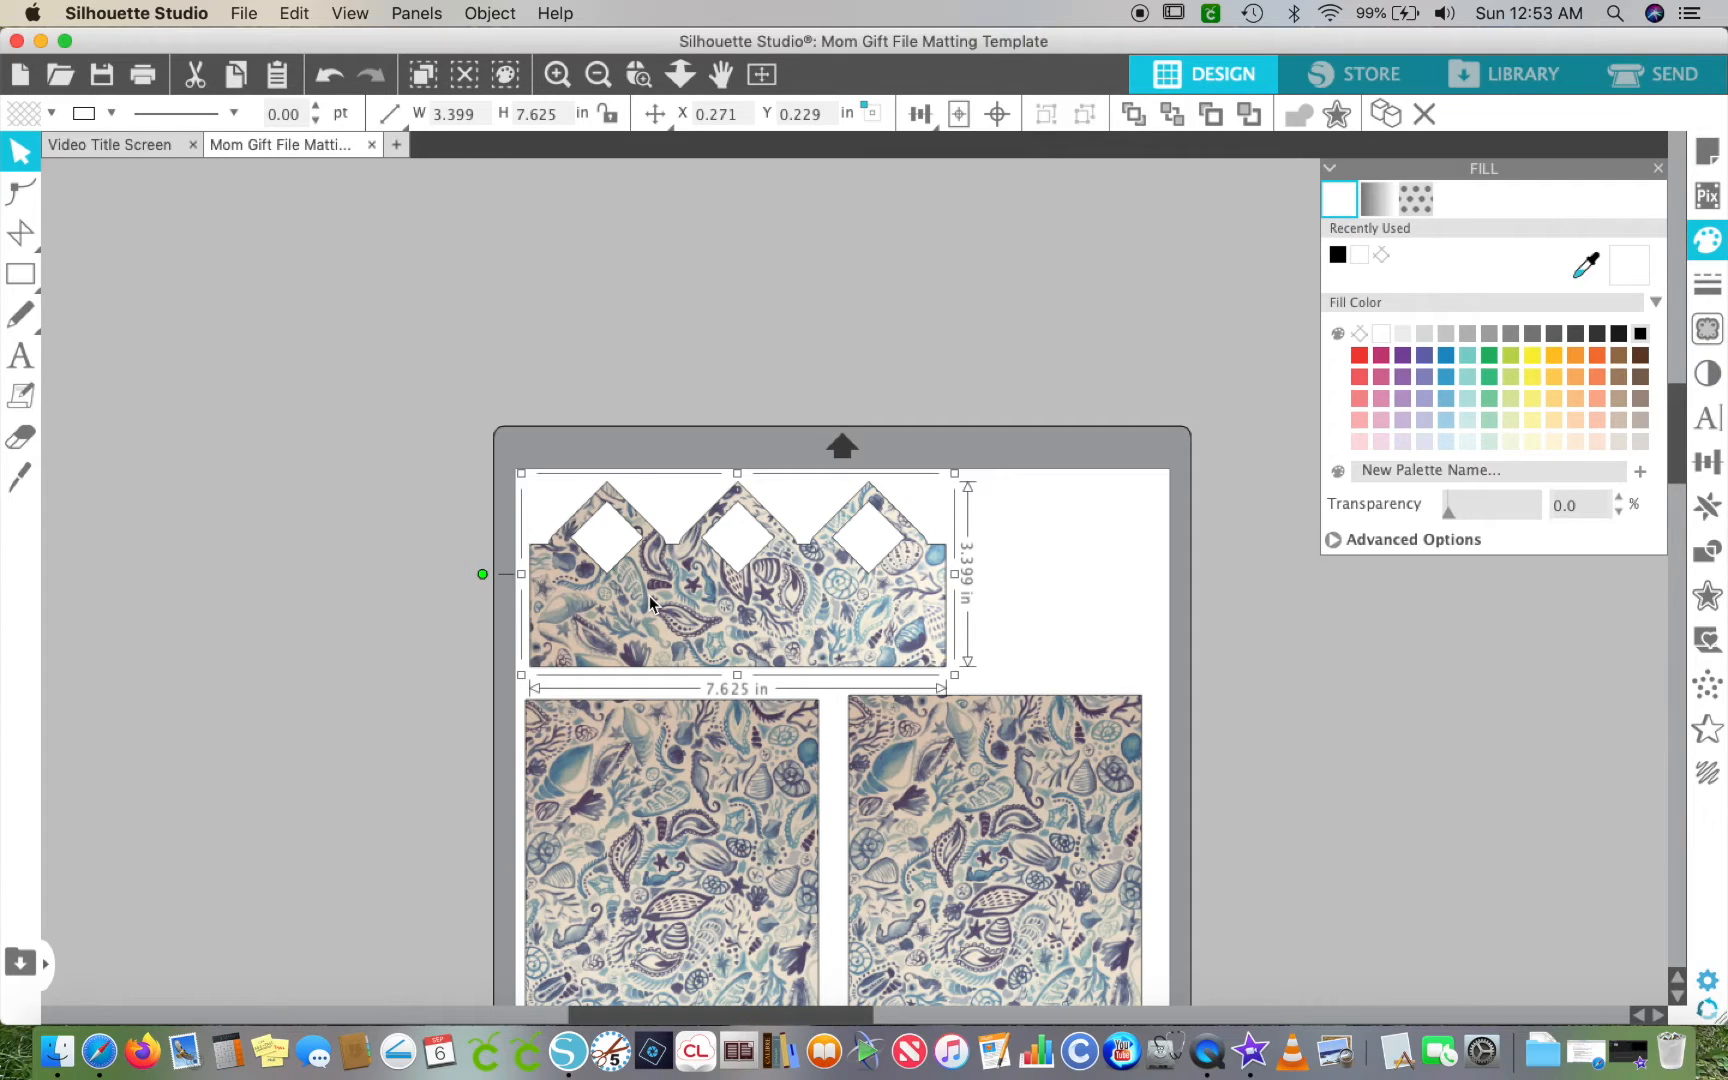
- Move the three arranged seashell pieces together off the cutting mat into the empty area to its right
scroll(649, 595, "down", 3)
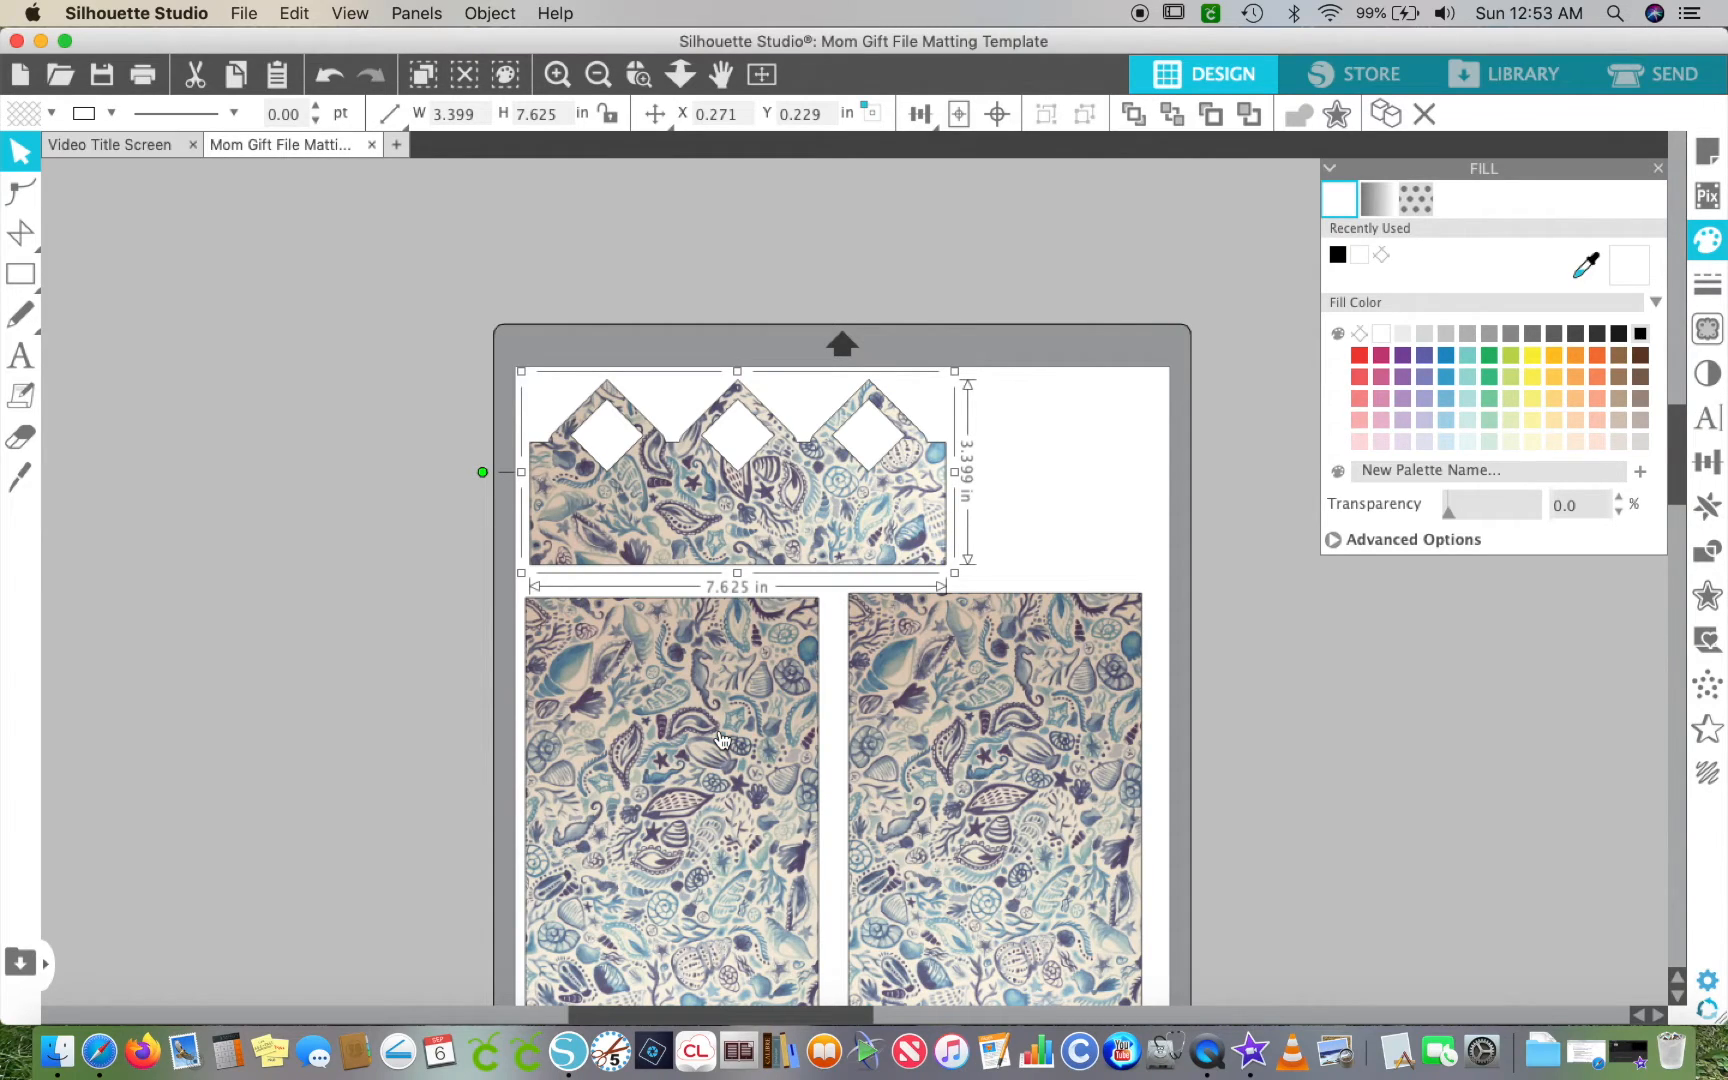
left_click_drag(455, 352, 1716, 777)
- Select the brown striped strip and panel and move them together to the area left of the cutting mat
left_click(600, 75)
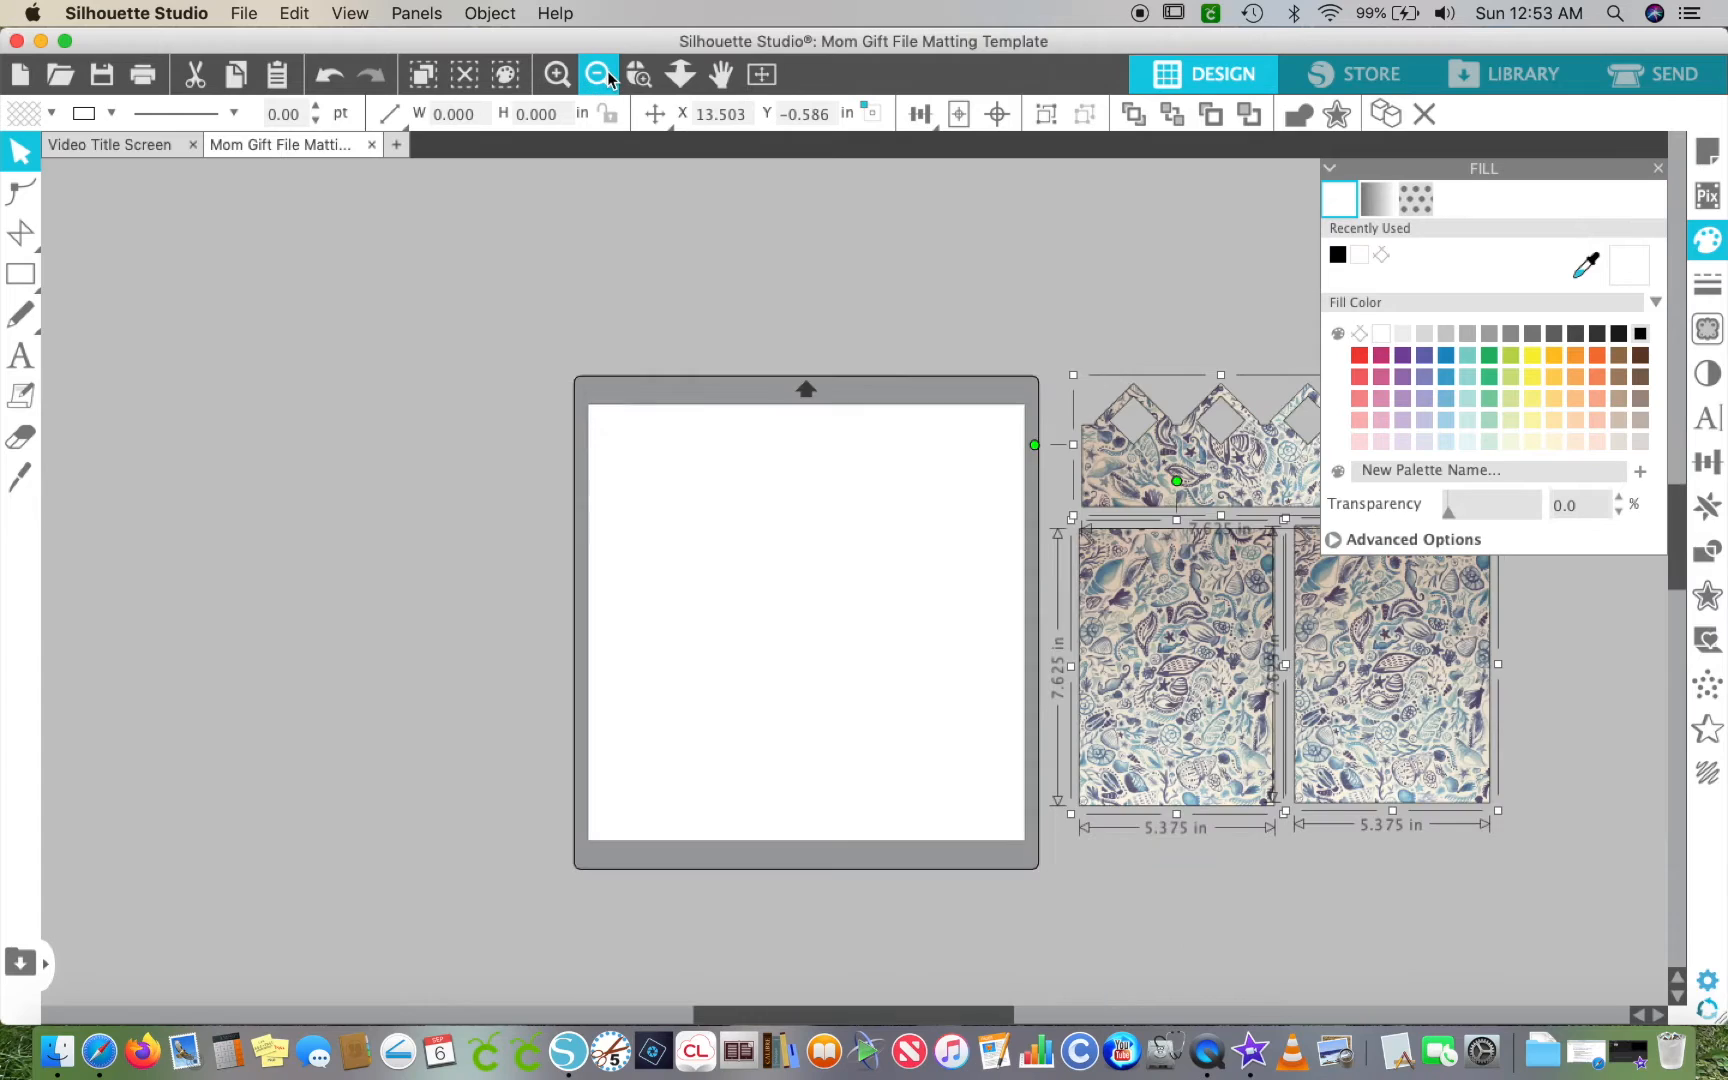
left_click(600, 75)
left_click(600, 75)
left_click(600, 75)
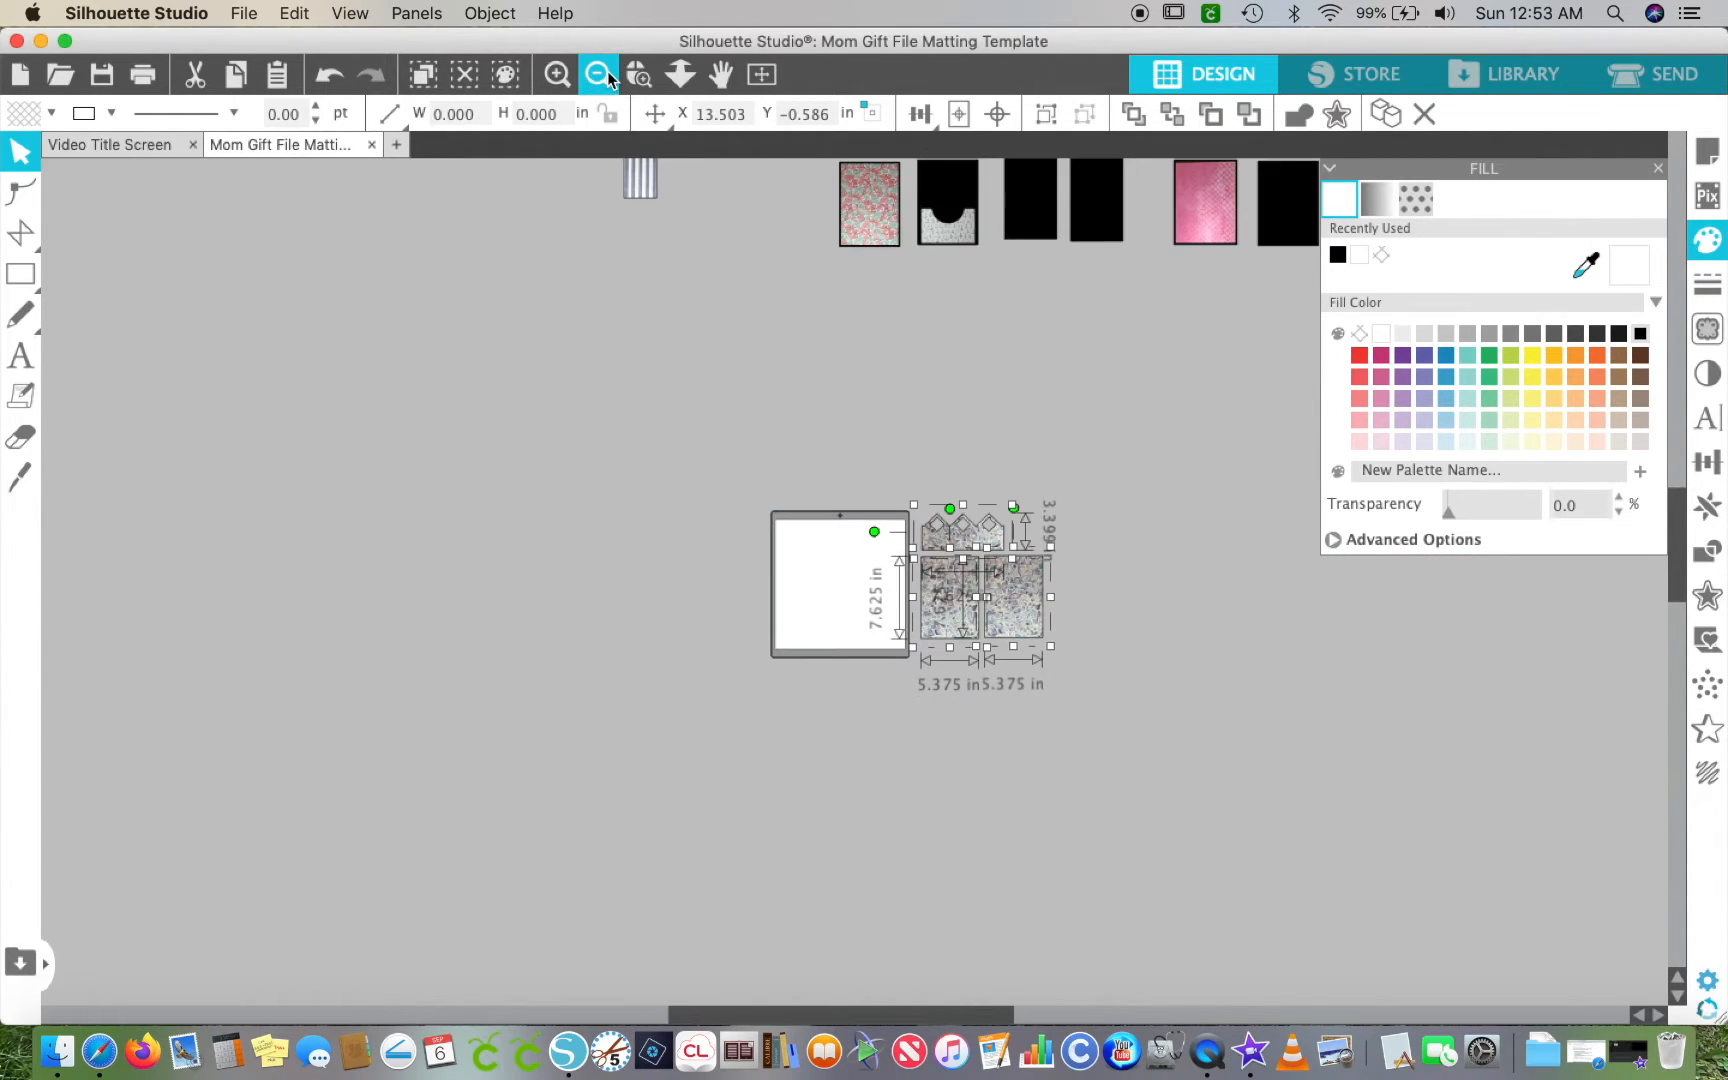
scroll(585, 383, "up", 10)
scroll(585, 383, "left", 5)
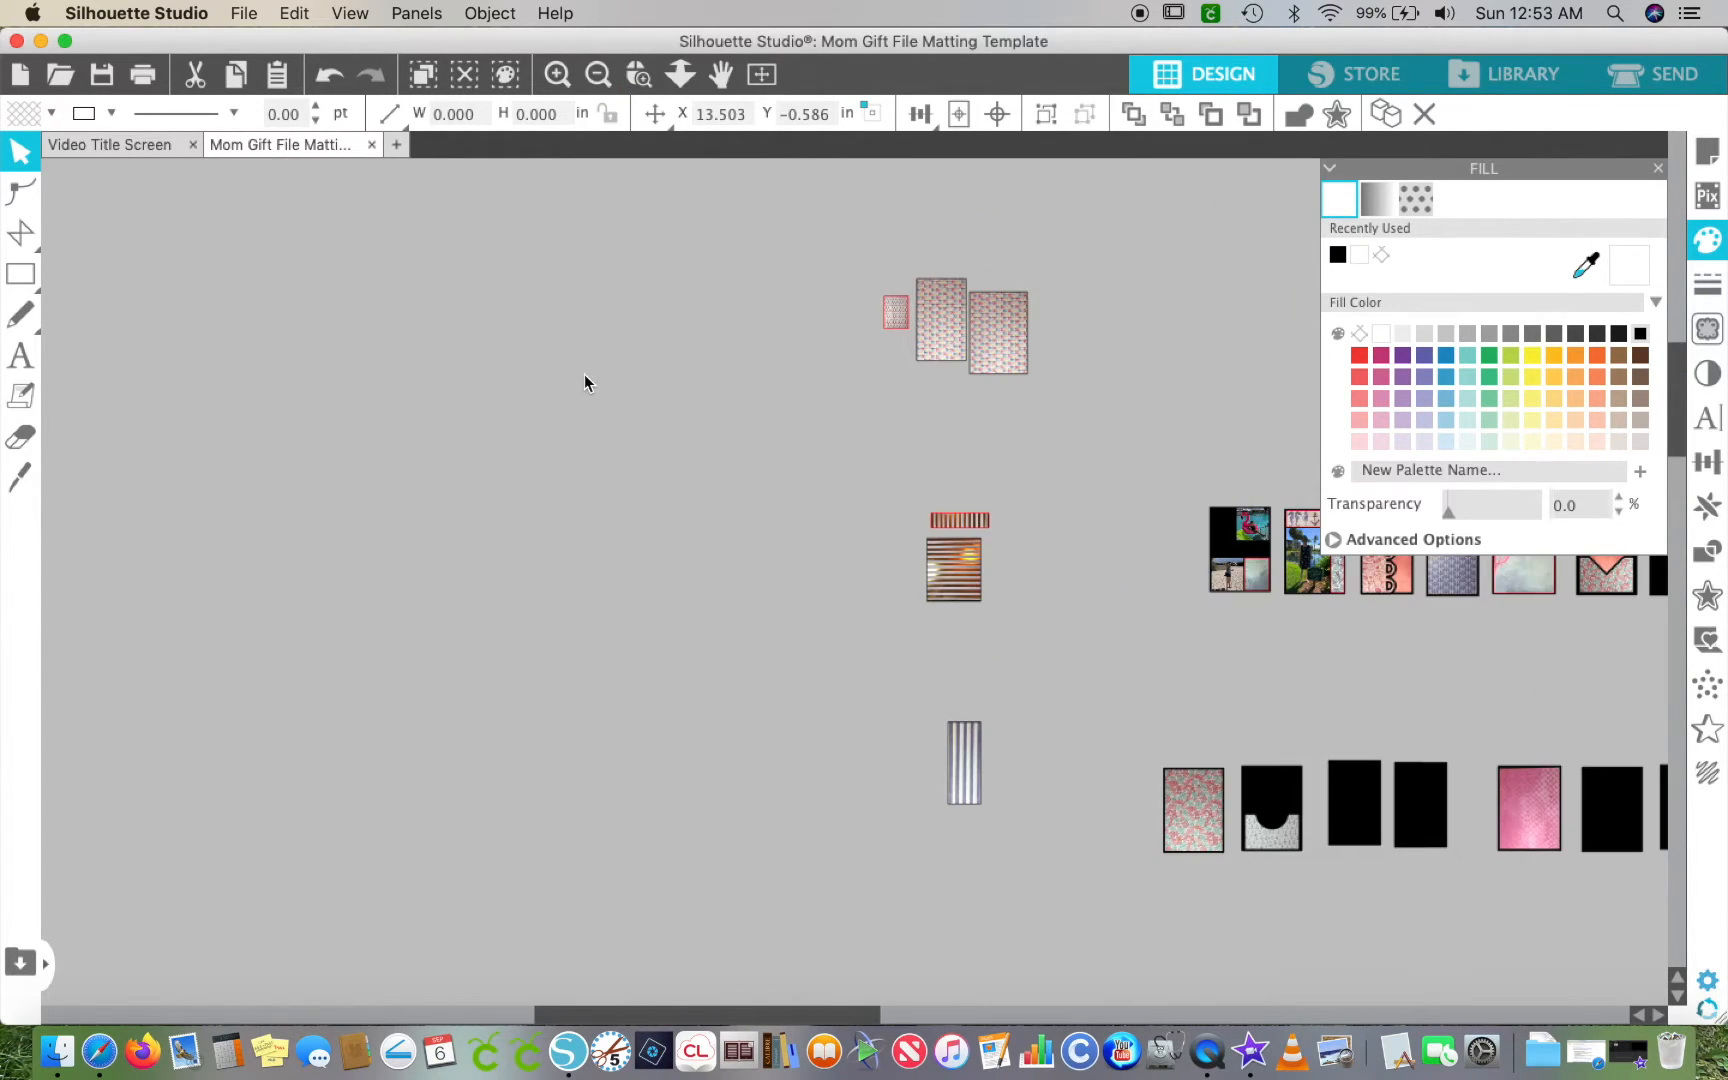
left_click_drag(830, 495, 1035, 455)
scroll(1014, 791, "down", 10)
- Place the brown striped strip near the upper edge of the cutting mat and the brown striped panel directly below it
left_click(558, 87)
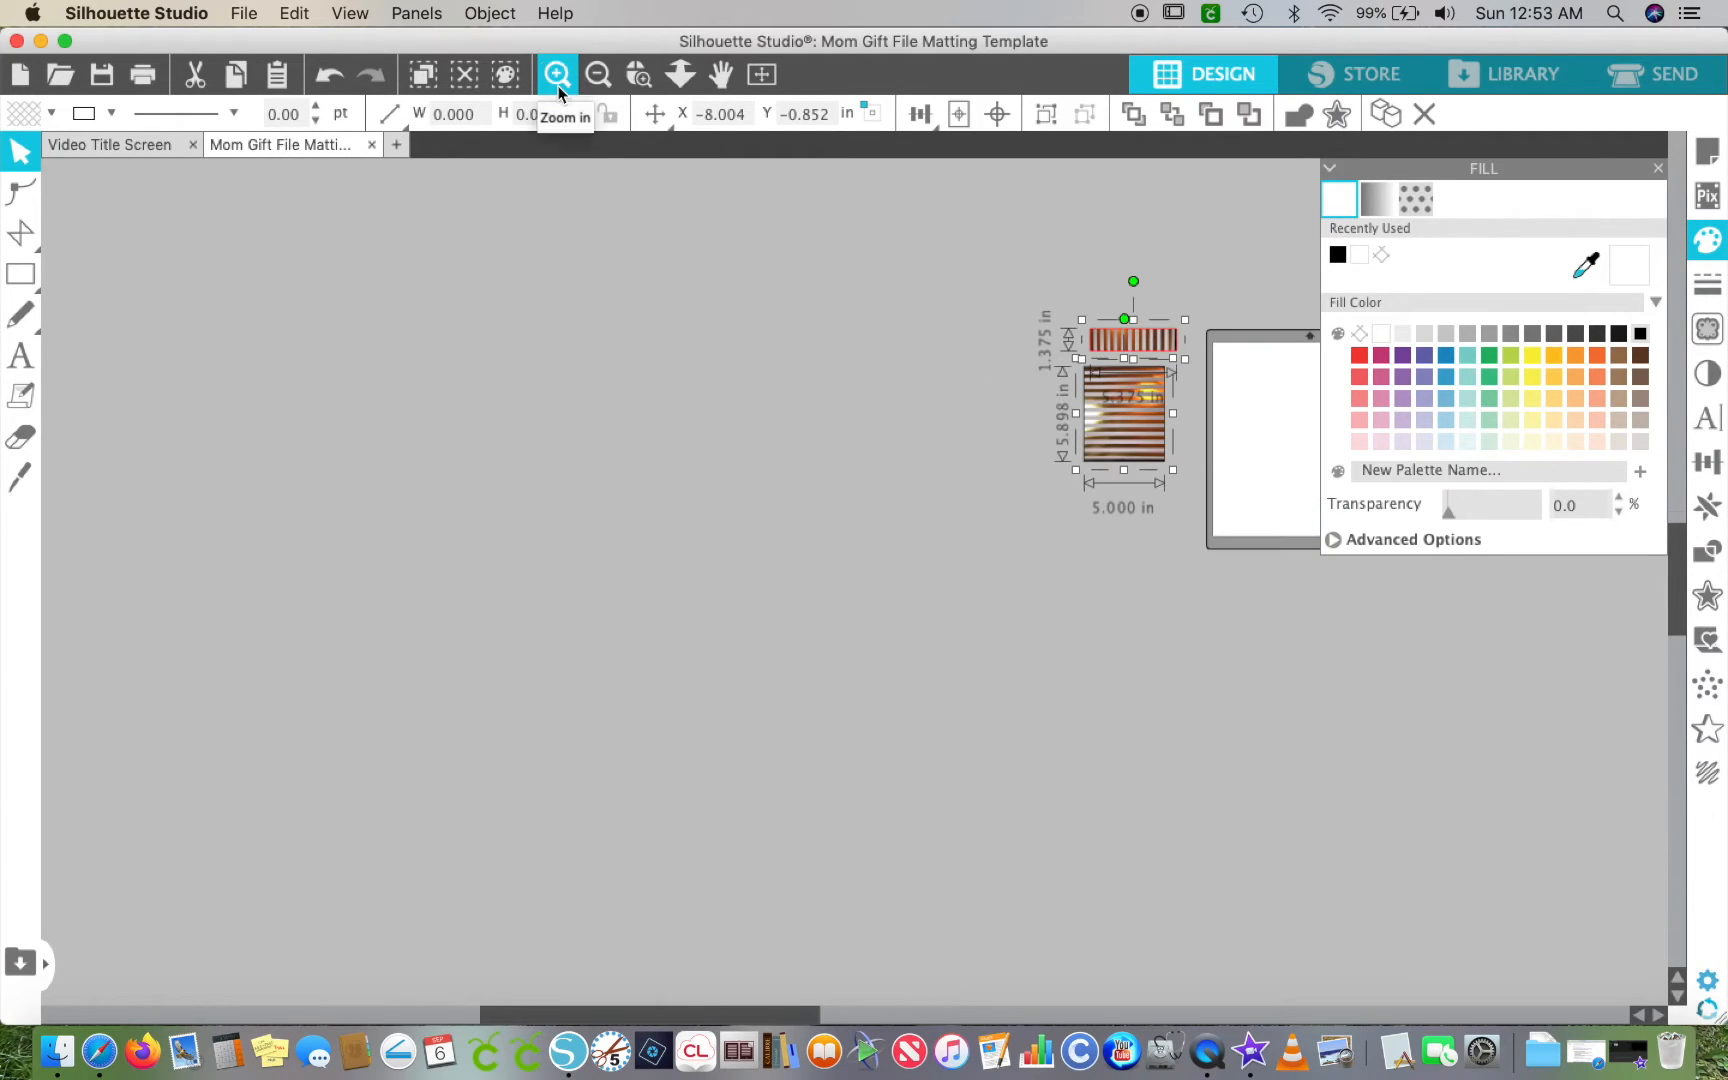
left_click(558, 87)
left_click(558, 87)
scroll(816, 323, "right", 10)
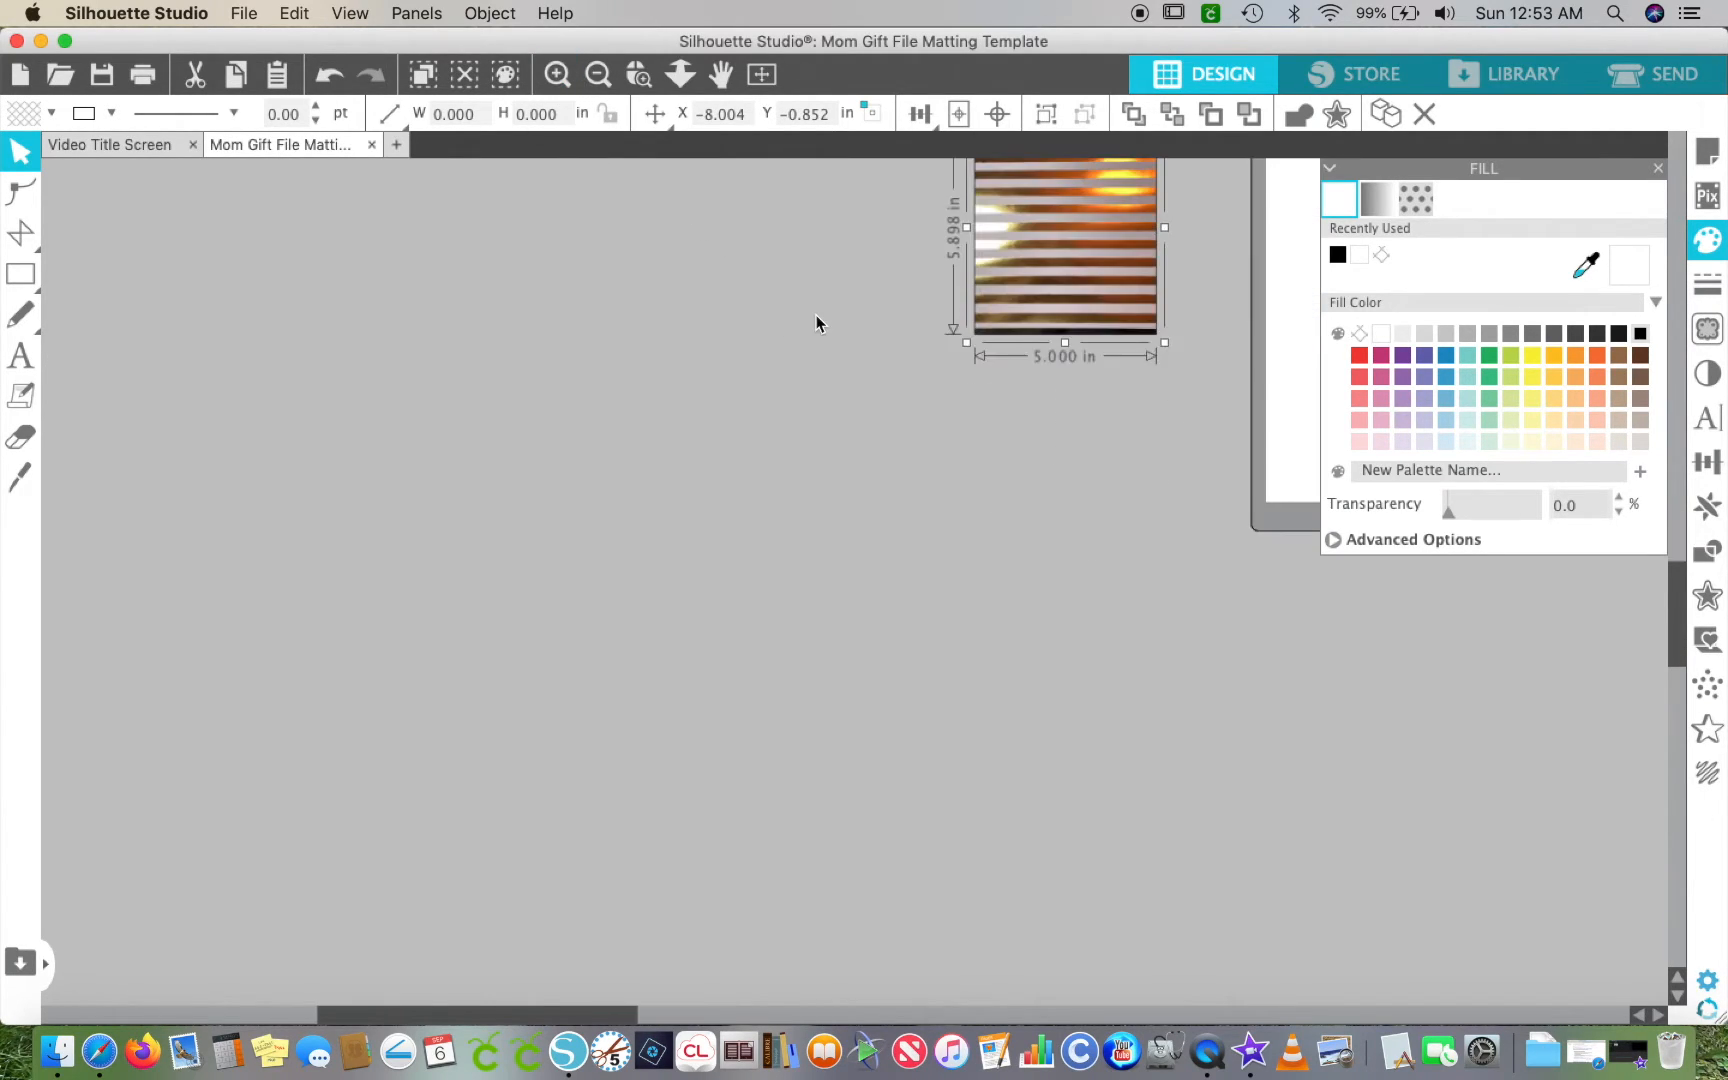
scroll(816, 323, "left", 5)
scroll(816, 323, "up", 4)
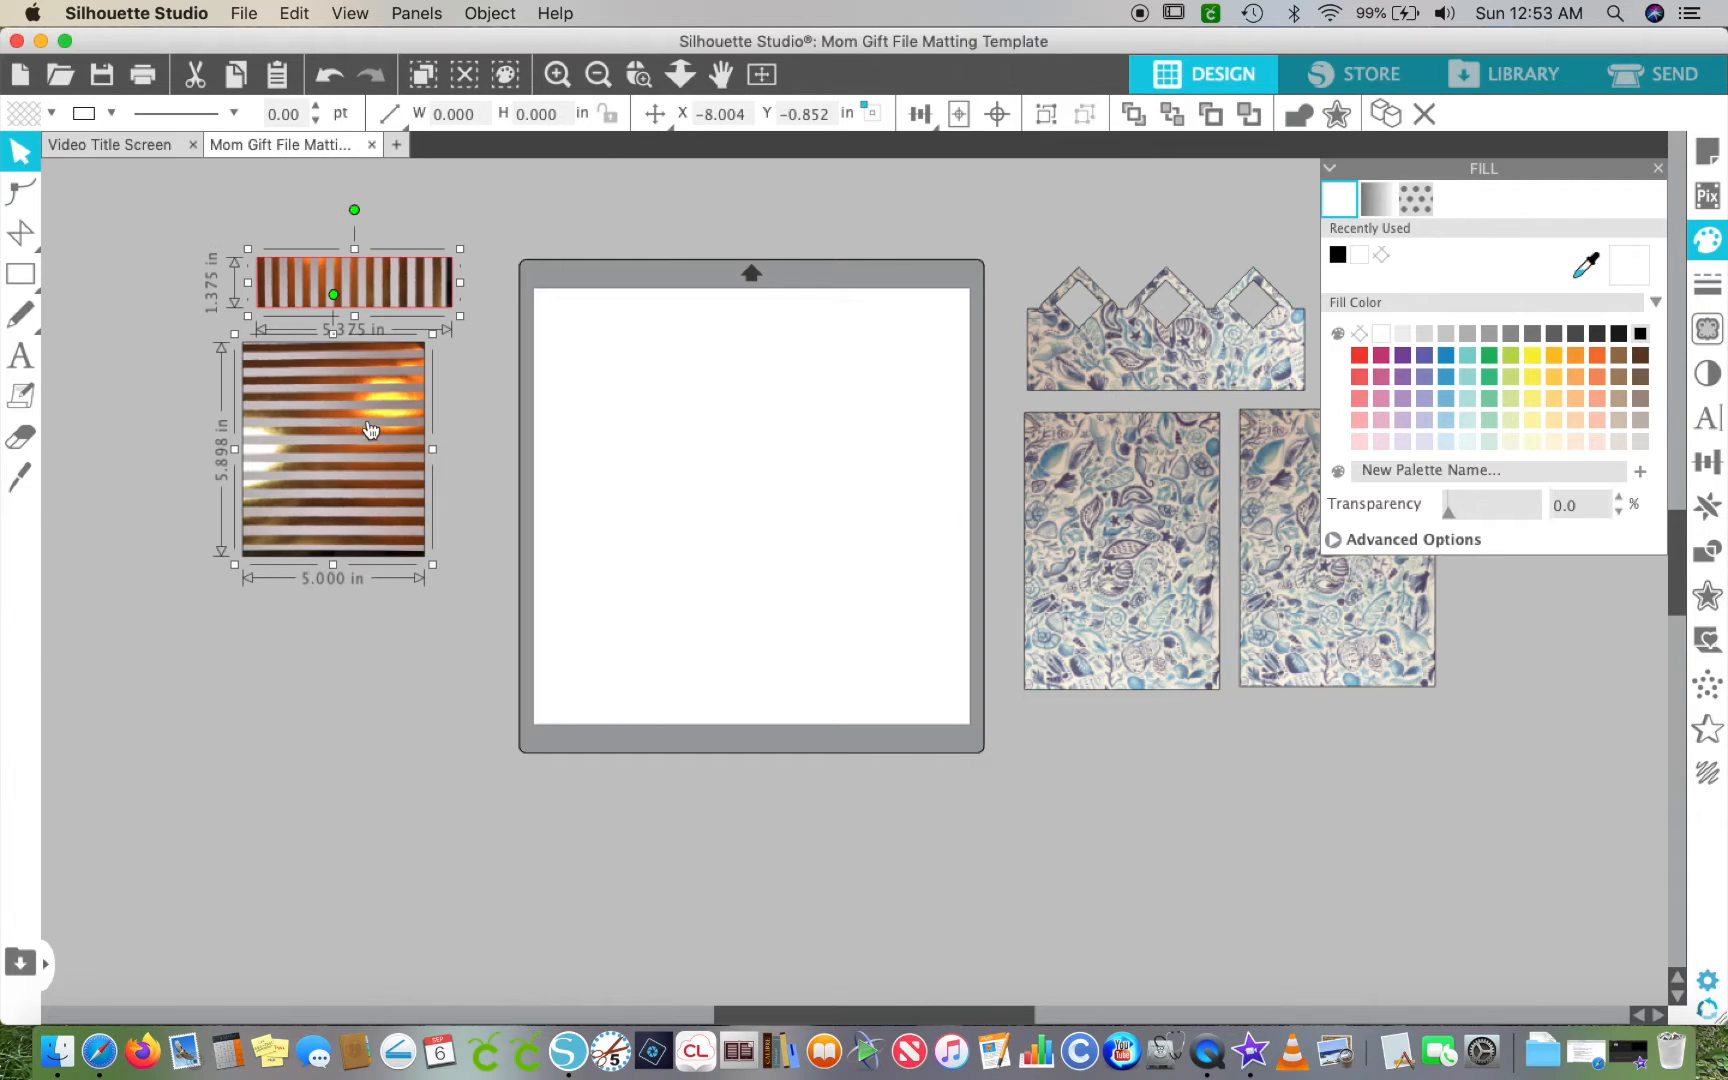
left_click_drag(388, 278, 699, 322)
left_click(359, 413)
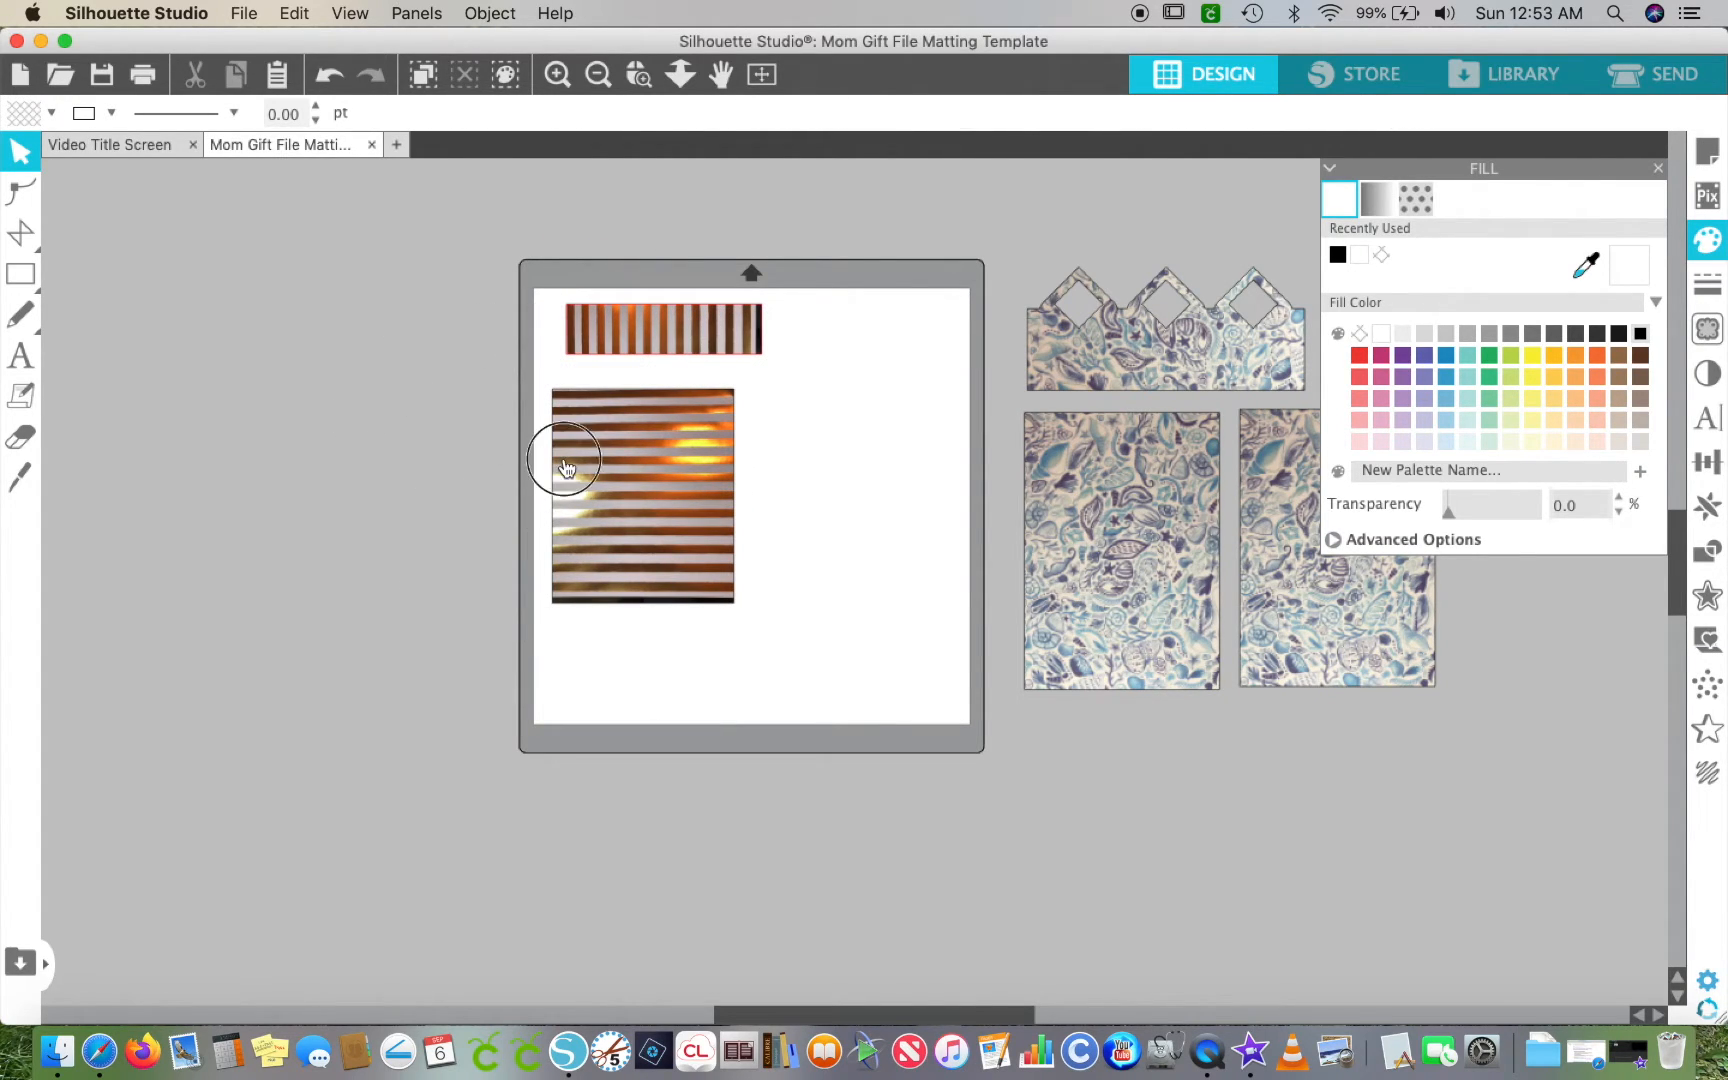
left_click_drag(565, 468, 582, 450)
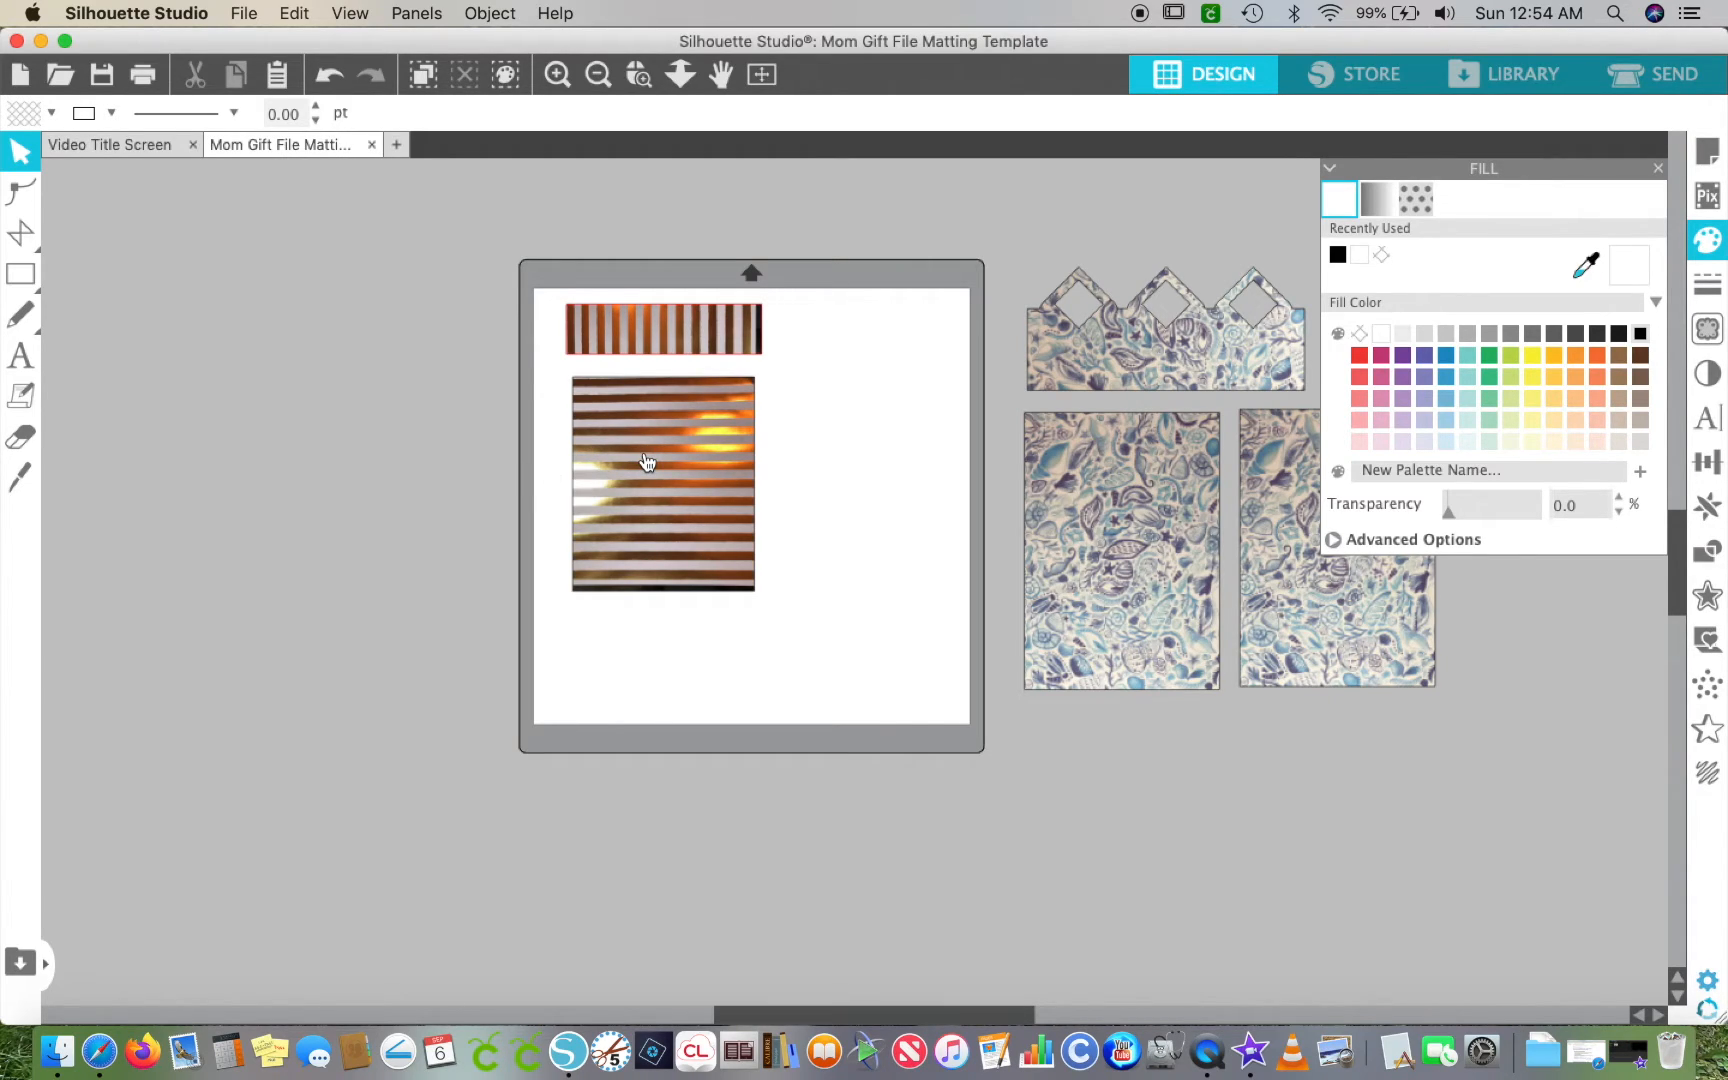
- Try rotating the brown striped strip on the cutting mat, and undo the rotation
left_click(652, 330)
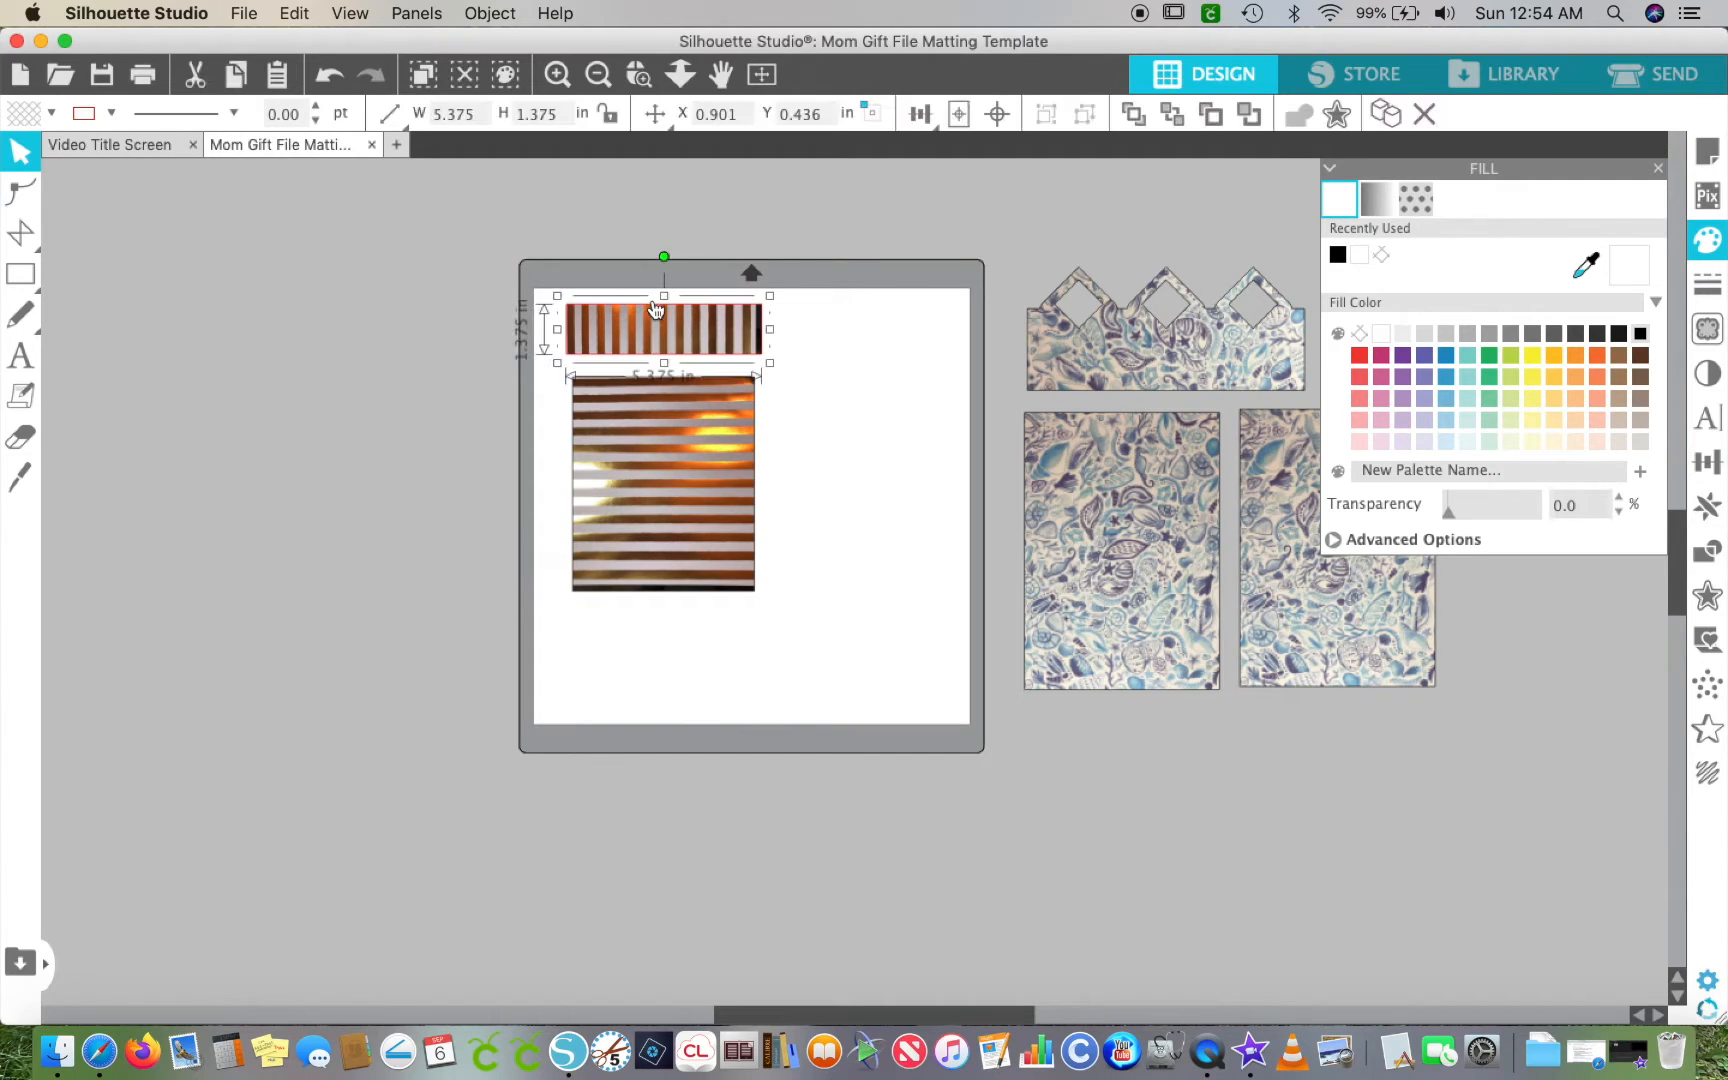
left_click_drag(665, 258, 774, 332)
key("super+z")
- Try turning the brown striped panel 90 degrees so its stripes run vertically, and undo the change
left_click(668, 477)
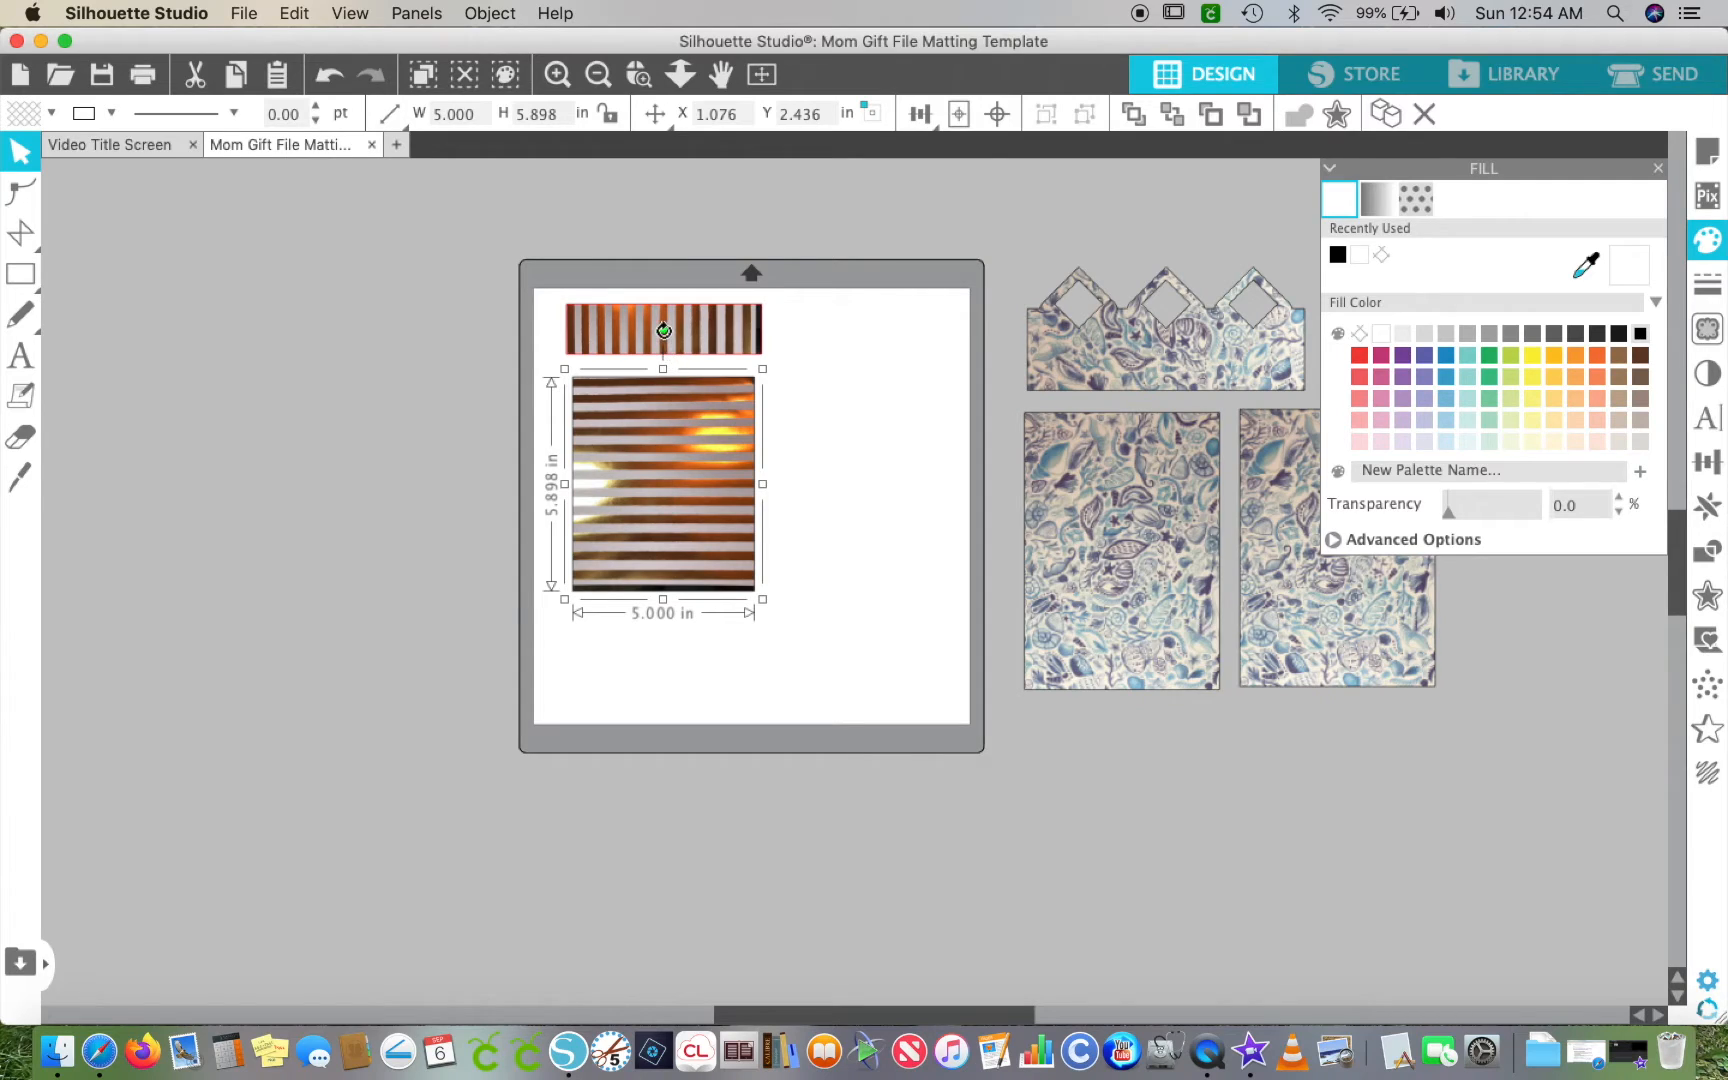
left_click_drag(664, 330, 601, 474)
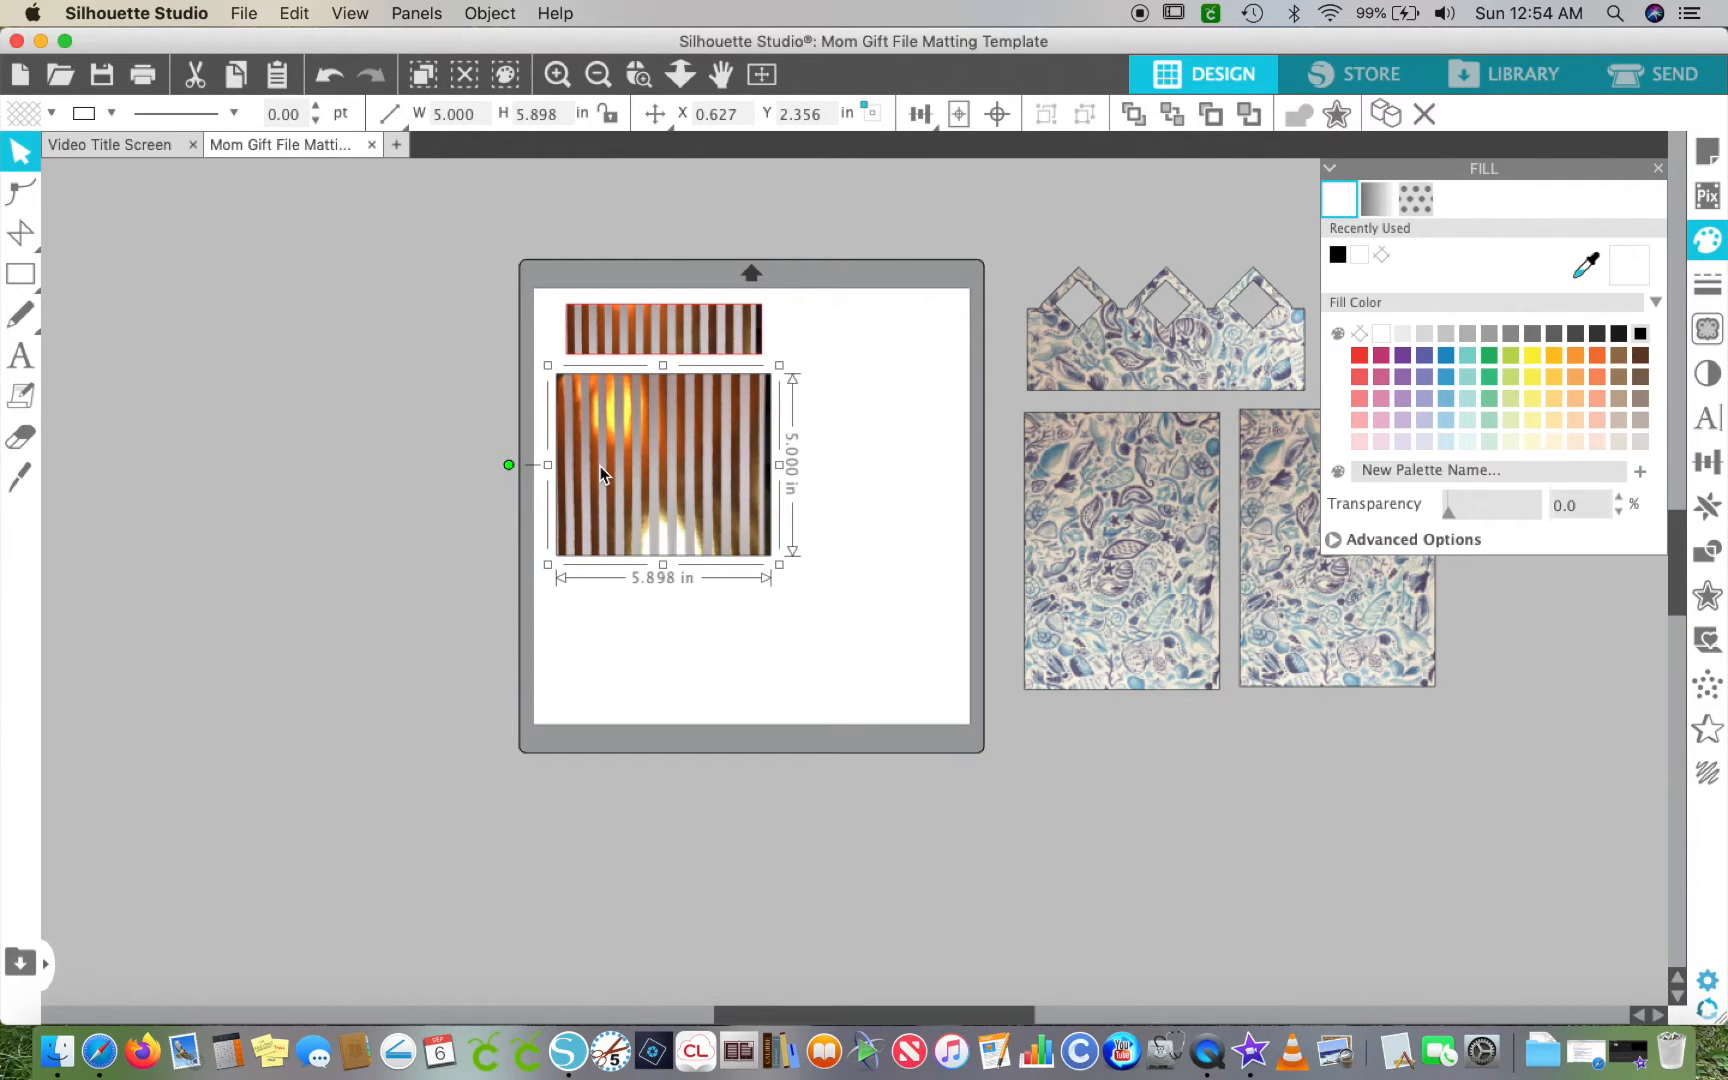
key("super+z")
key("super+z")
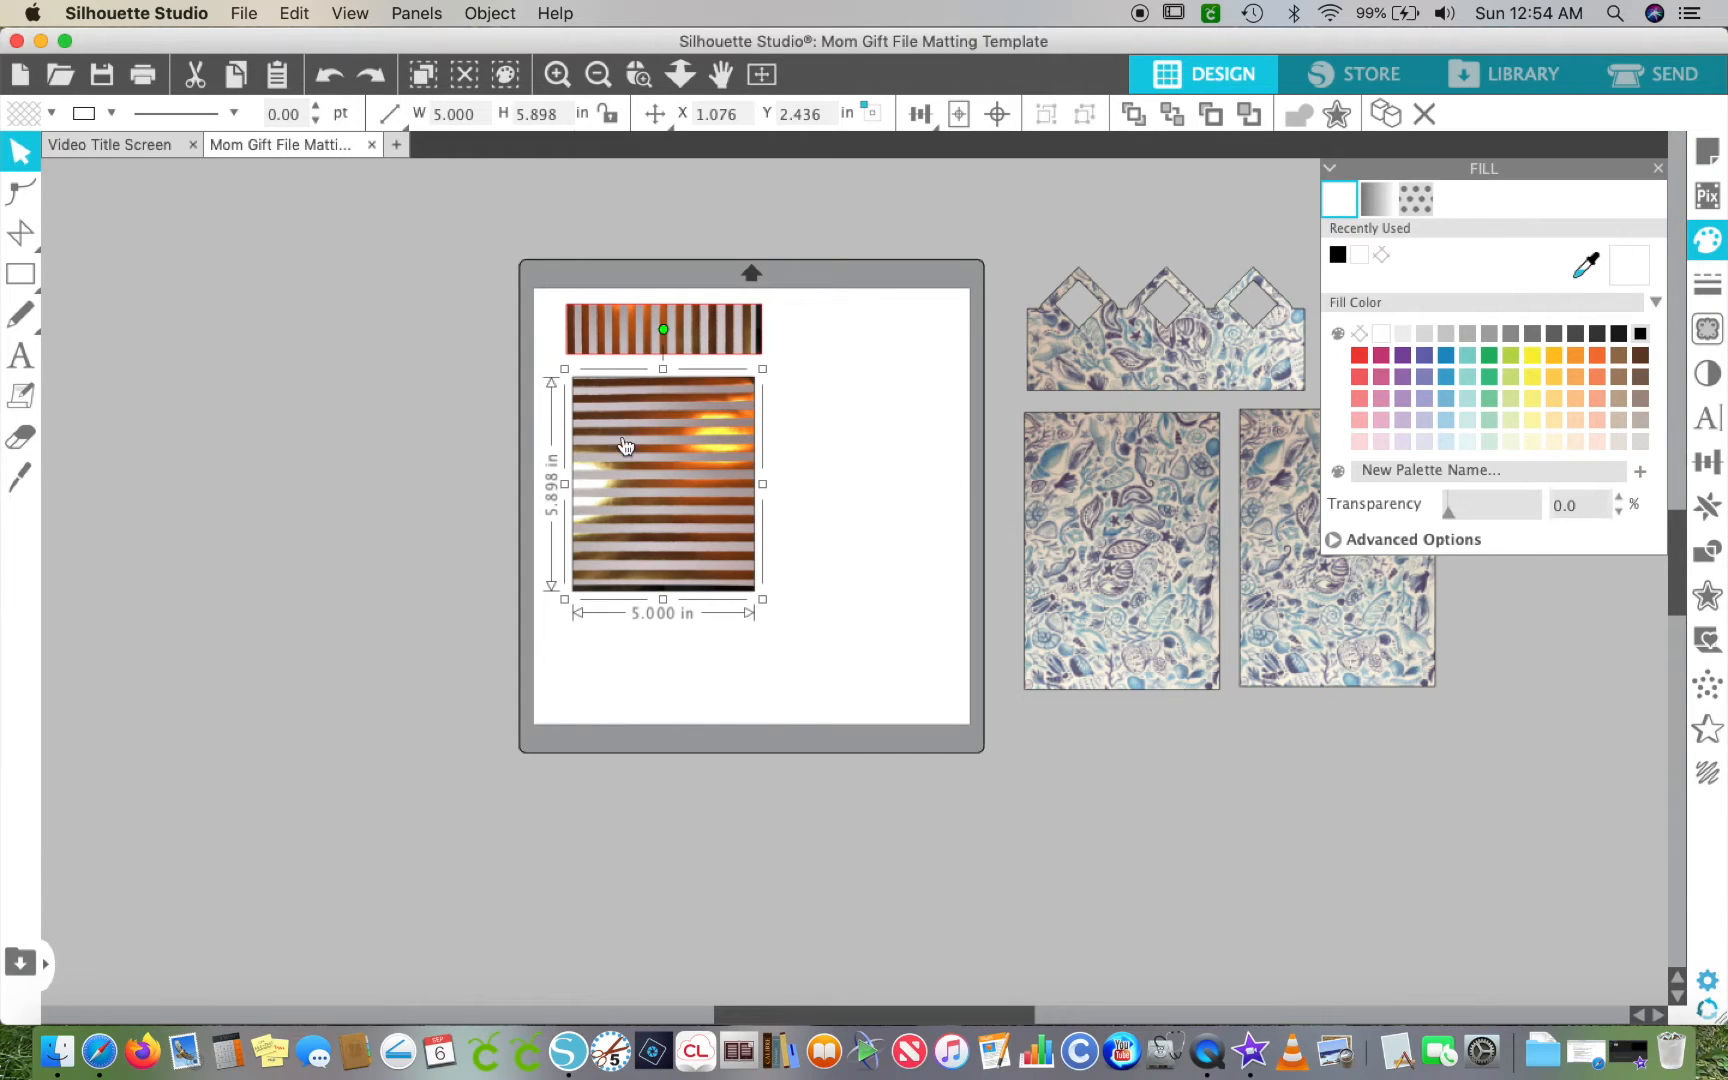
- Turn the brown striped strip vertical, and place it and the brown striped panel side by side near the cutting mat's upper edge
left_click(627, 342)
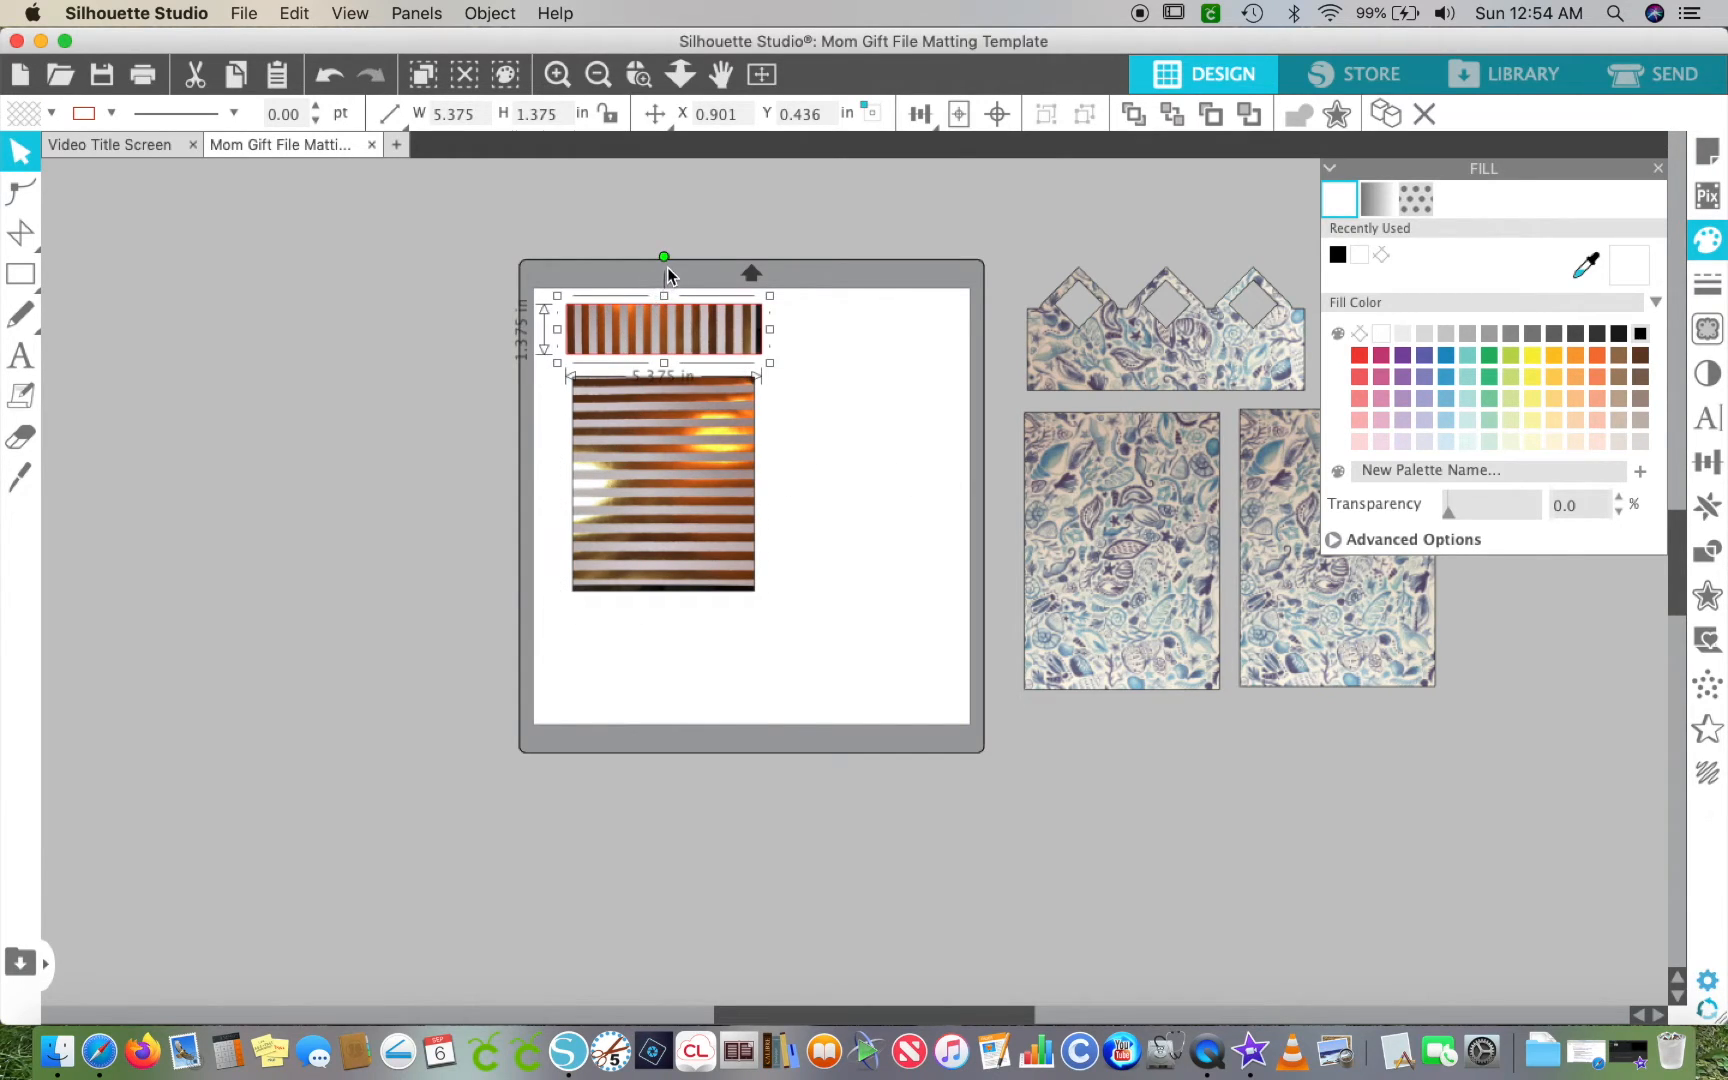
left_click_drag(666, 259, 937, 394)
left_click_drag(754, 409, 828, 377)
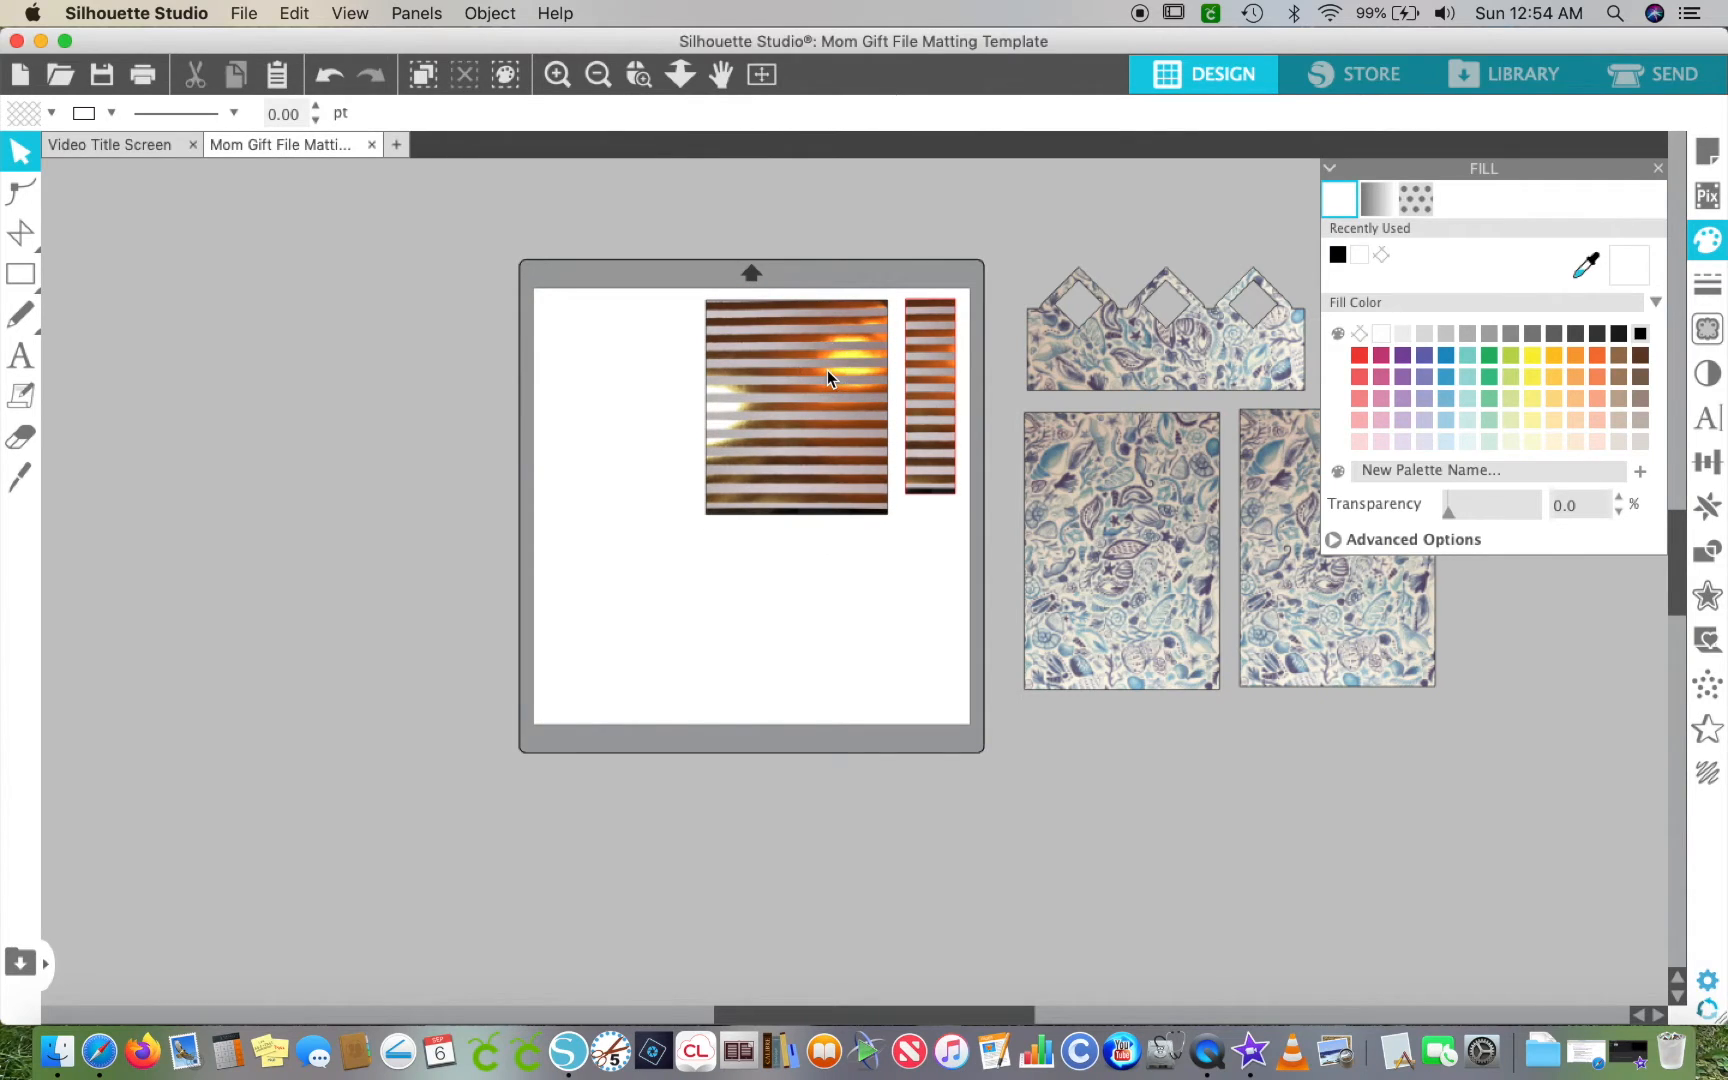
- Select the brown striped panel and strip together and move them off the cutting mat, to the right of the blue shell pieces
left_click(599, 74)
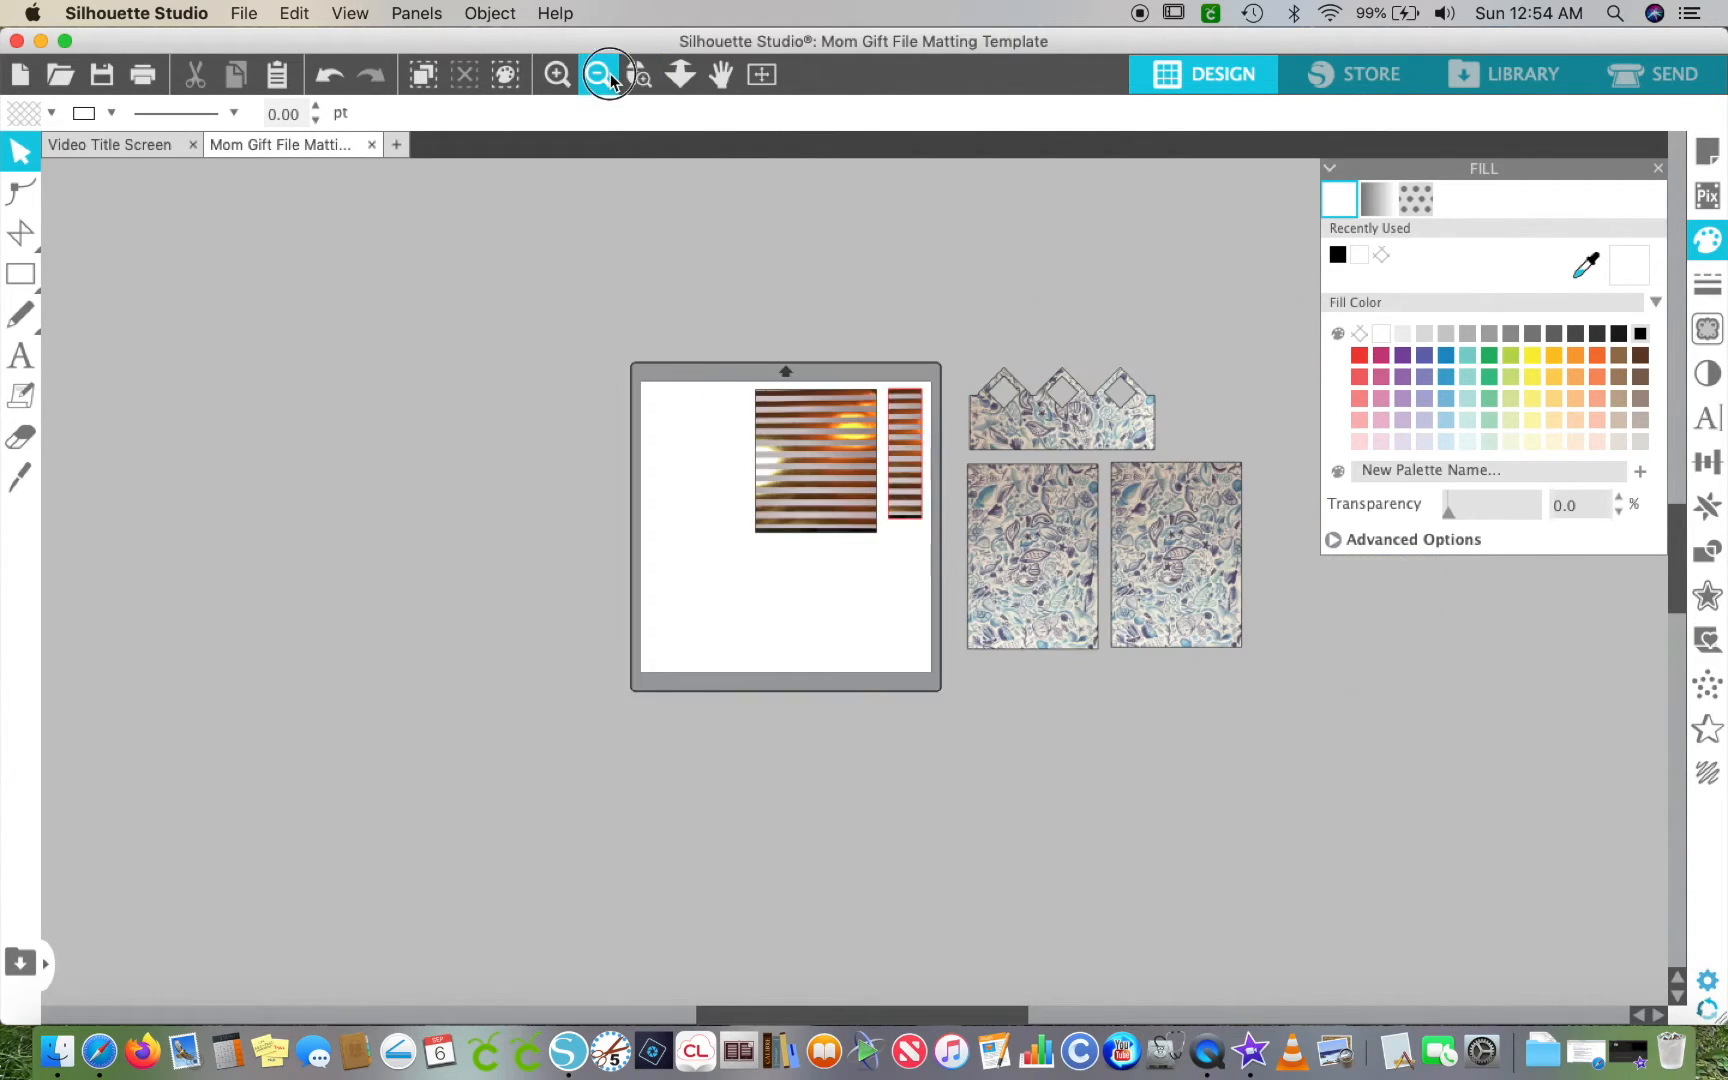
left_click(599, 74)
left_click(599, 74)
left_click_drag(686, 410, 927, 568)
left_click_drag(825, 537, 1166, 566)
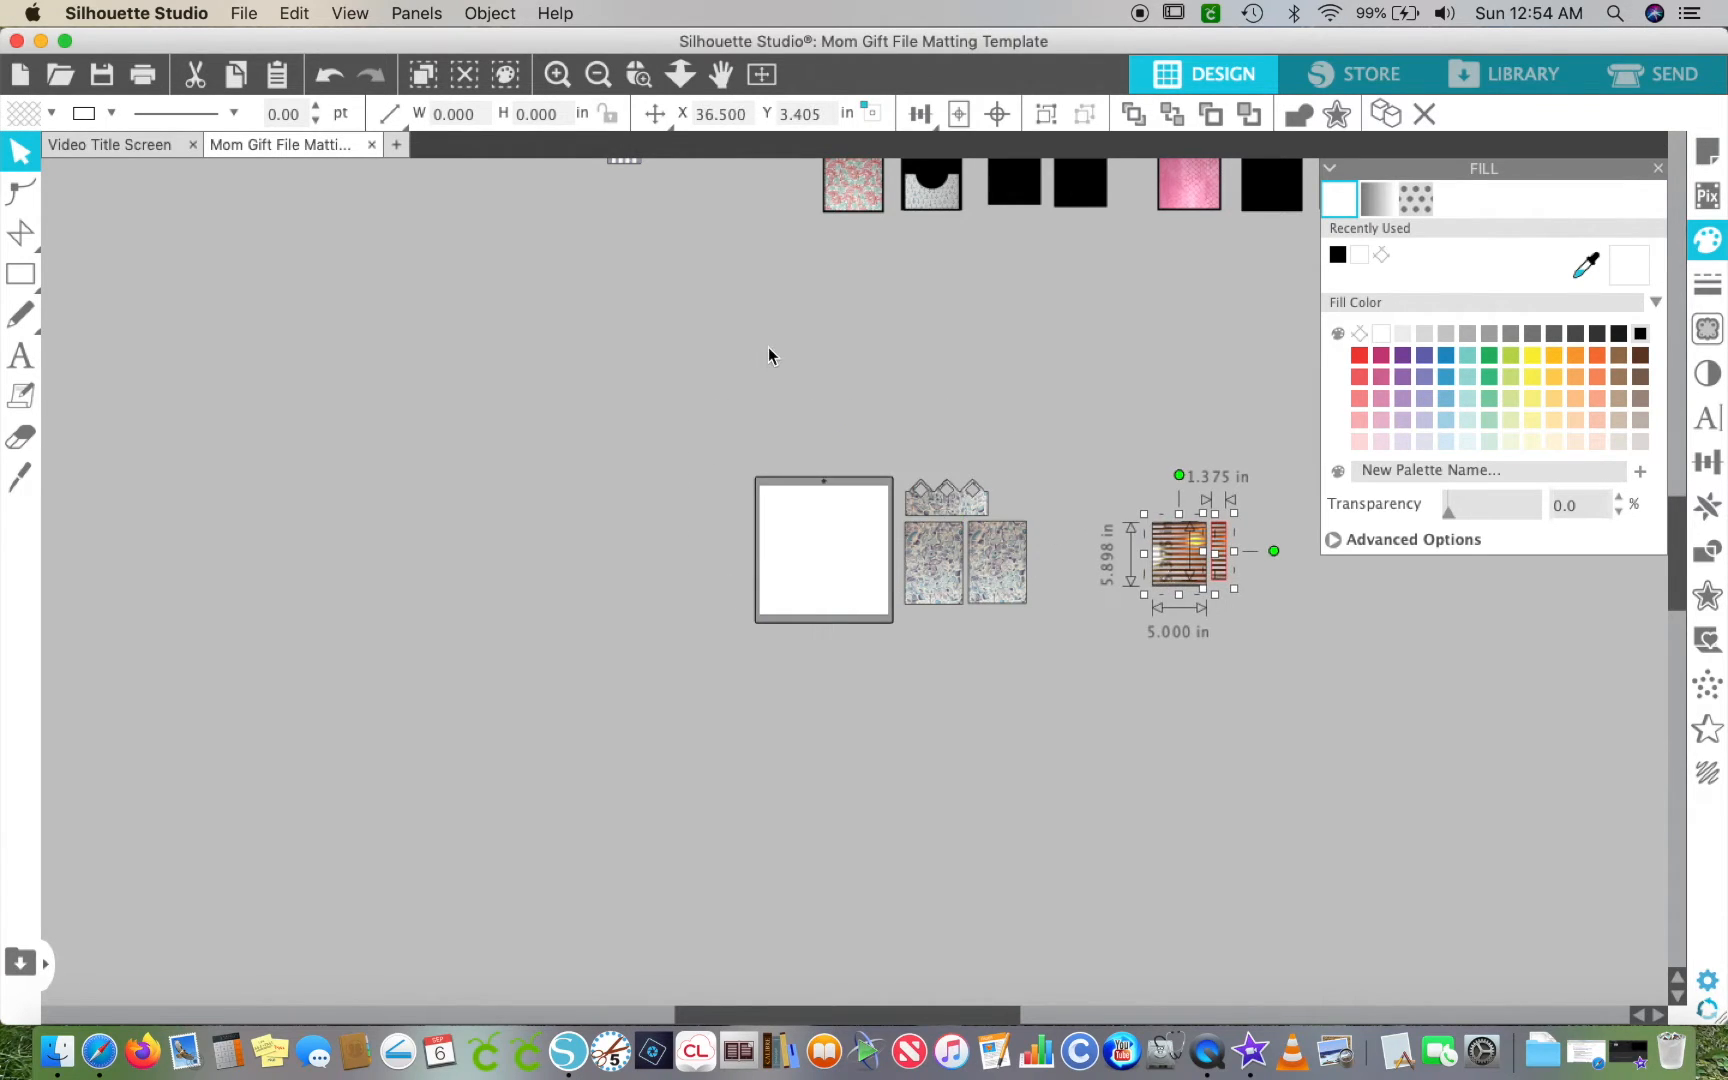
- Move the blue-and-white striped strip from the pattern pieces onto the cutting mat
scroll(768, 355, "up", 5)
left_click_drag(640, 348, 878, 762)
left_click(656, 347)
- Examine the two rows of matted pages for patterned pieces that are still in place
left_click(560, 78)
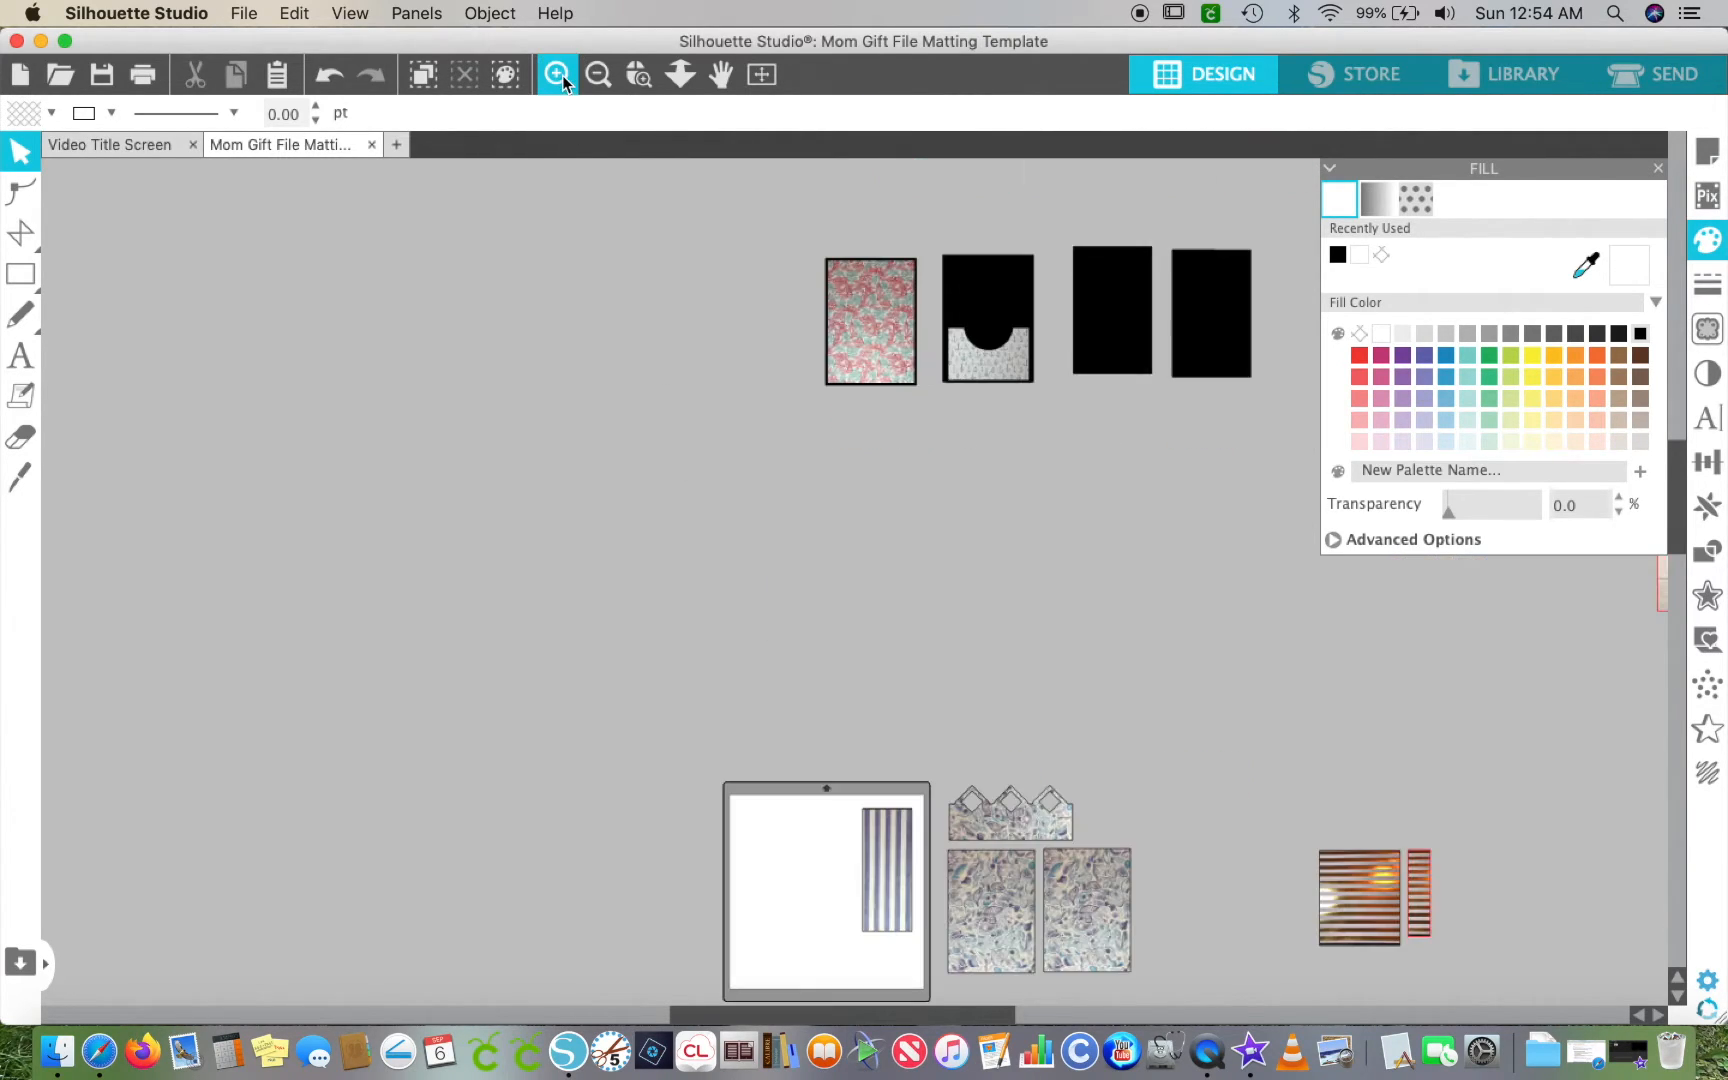
left_click(560, 78)
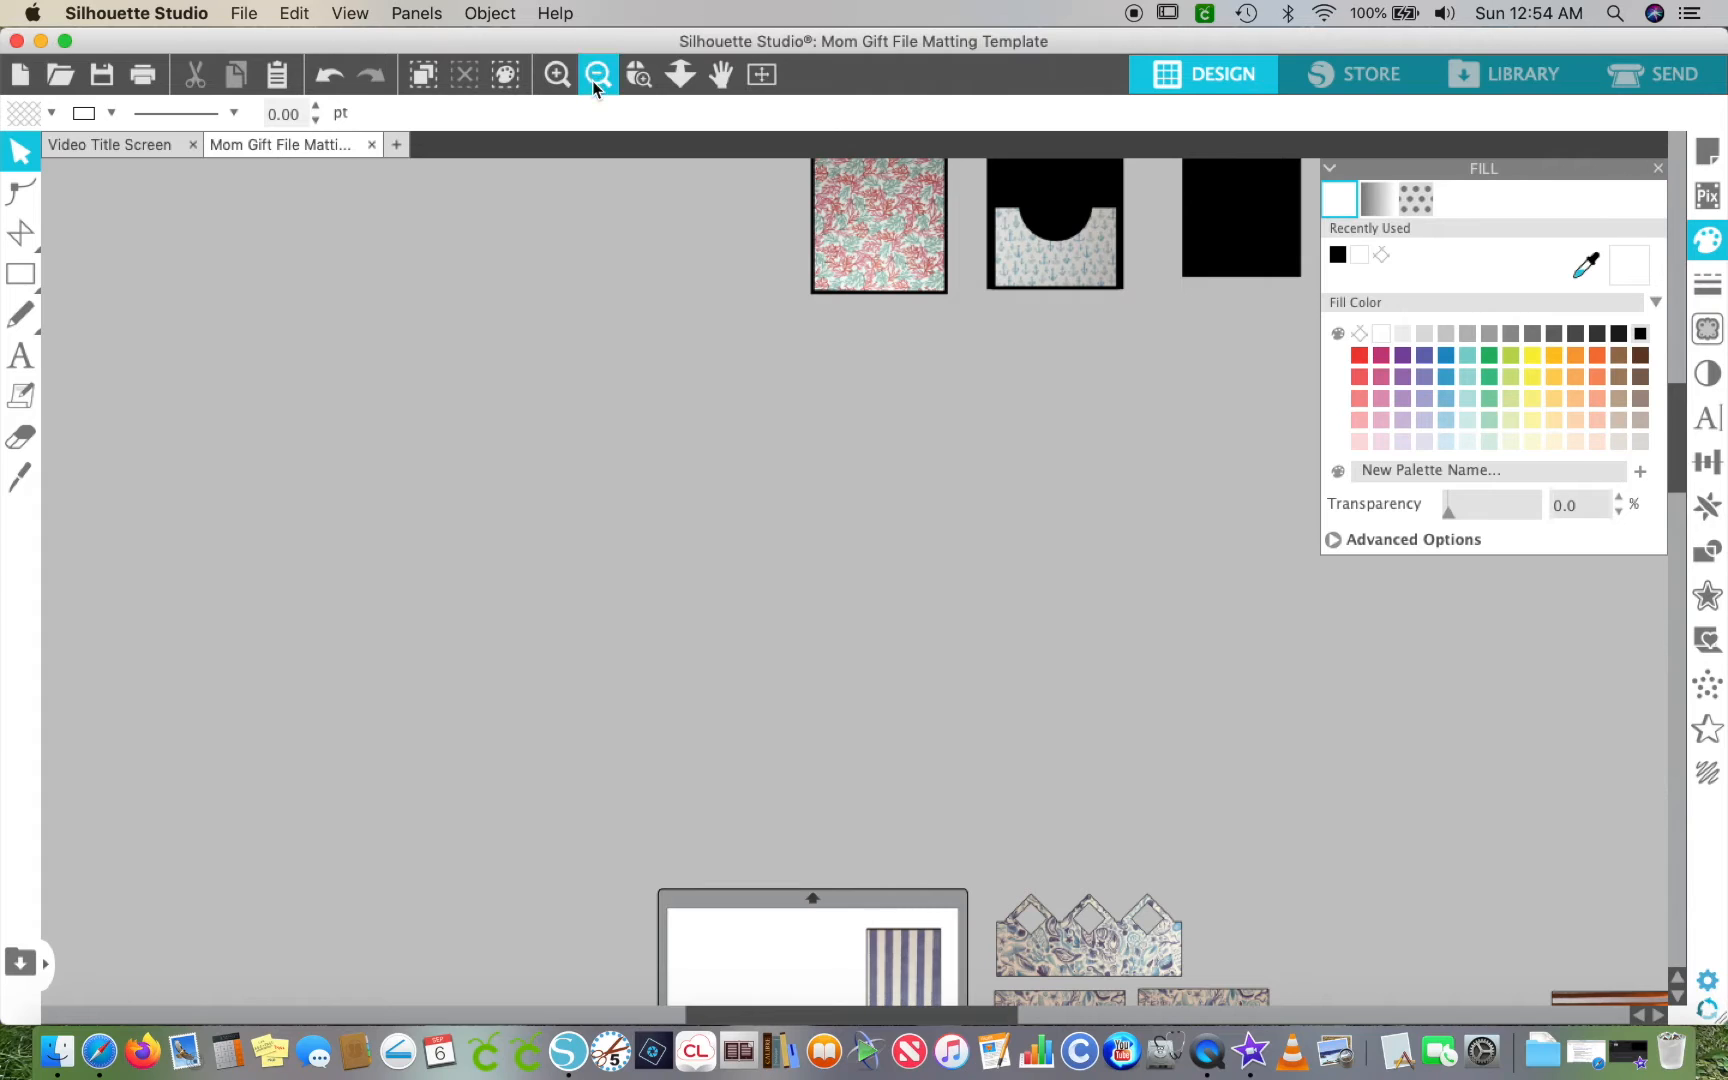
left_click(596, 76)
left_click(596, 76)
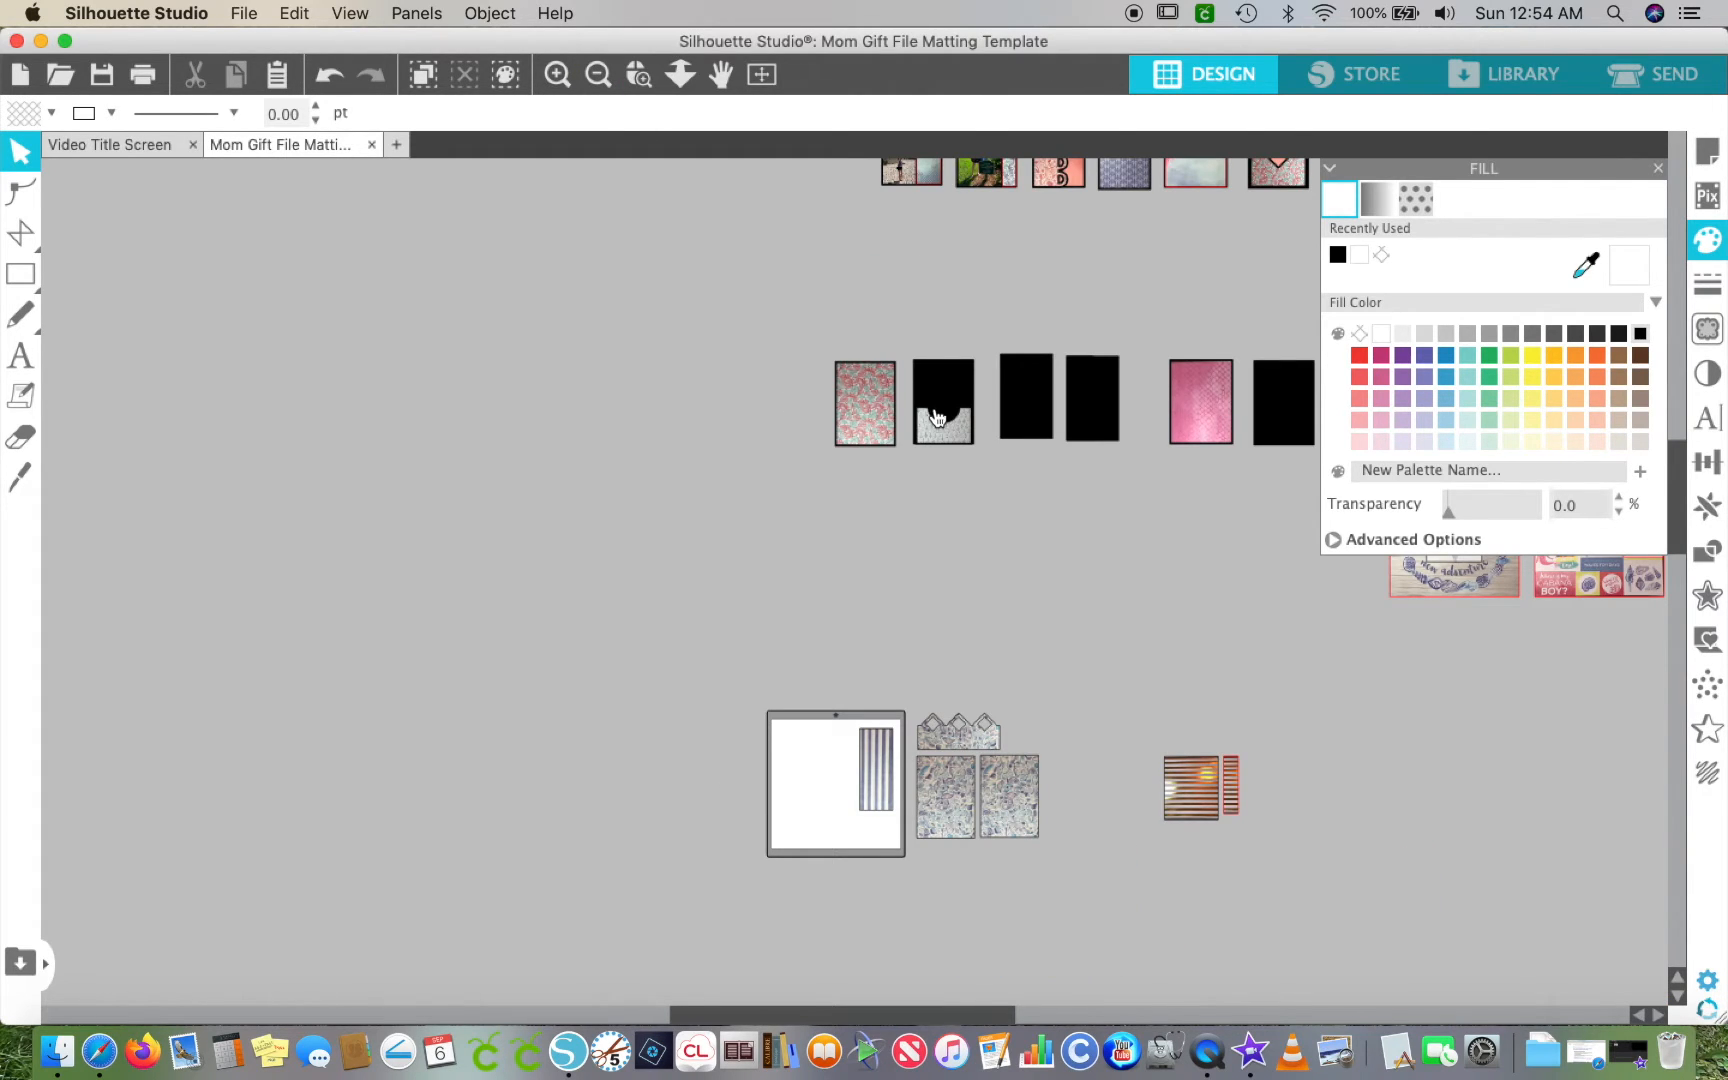
scroll(670, 204, "up", 3)
scroll(670, 204, "right", 5)
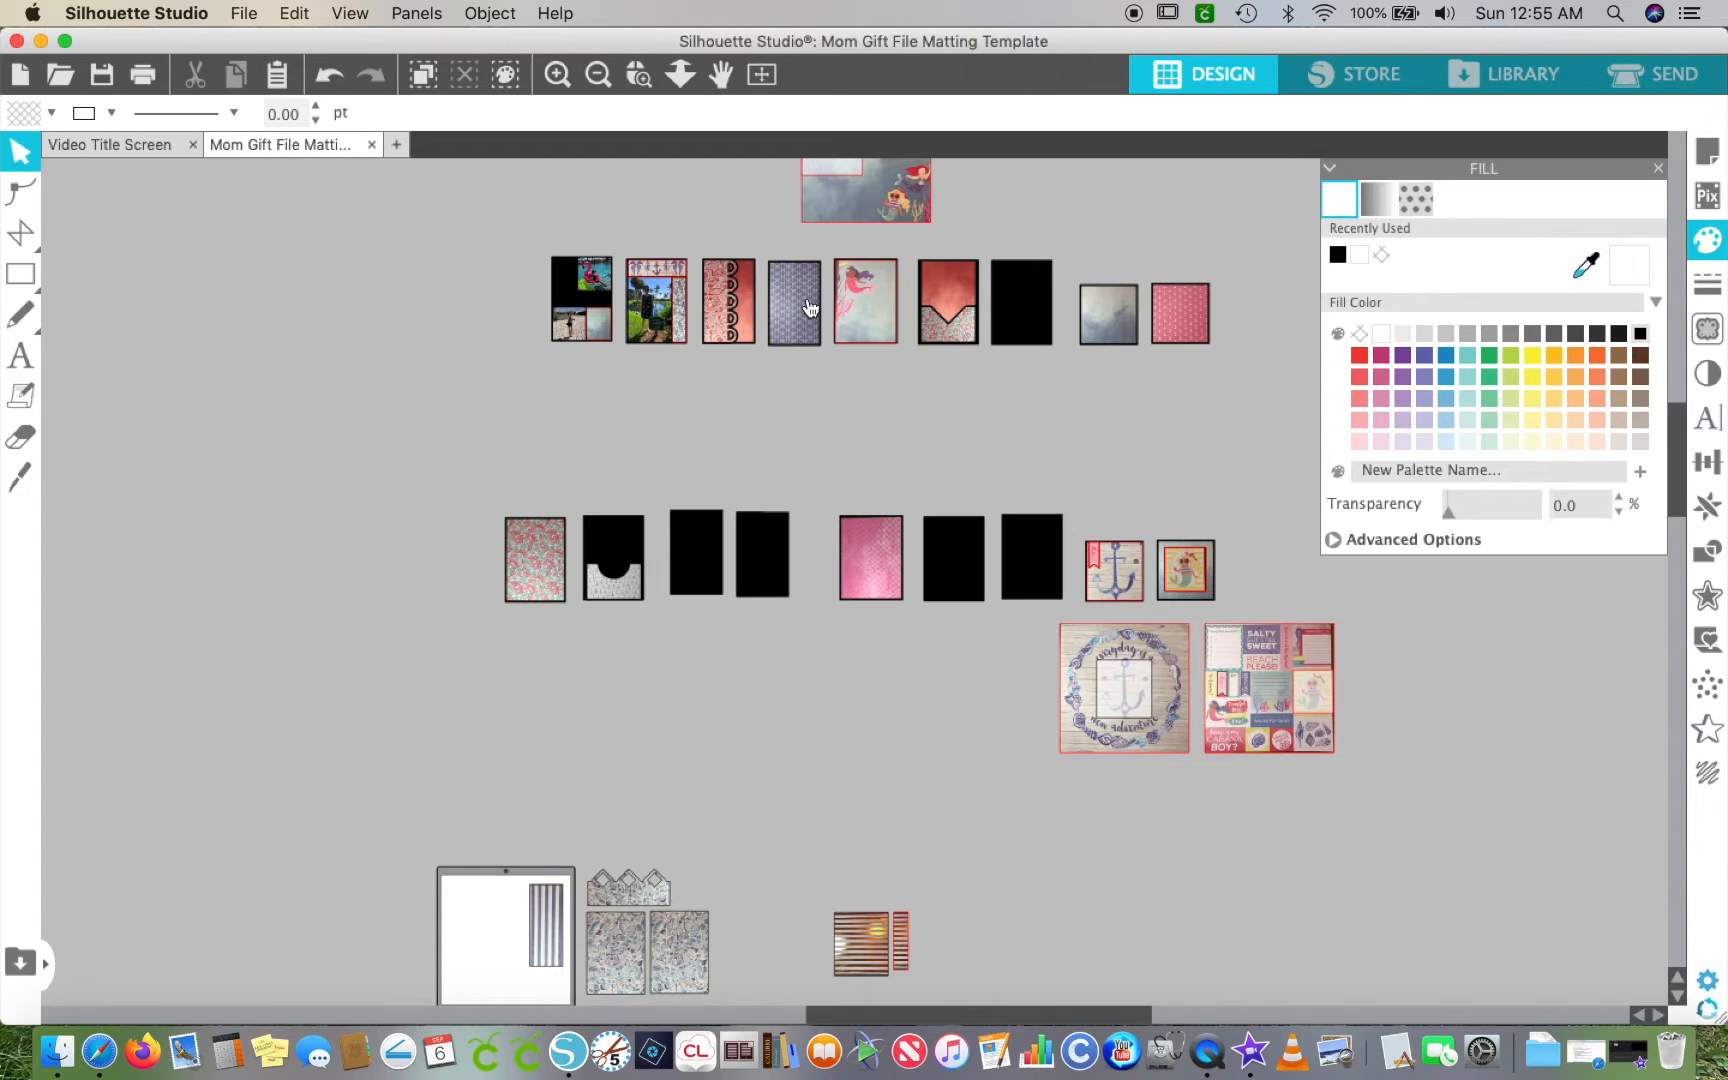
left_click(563, 80)
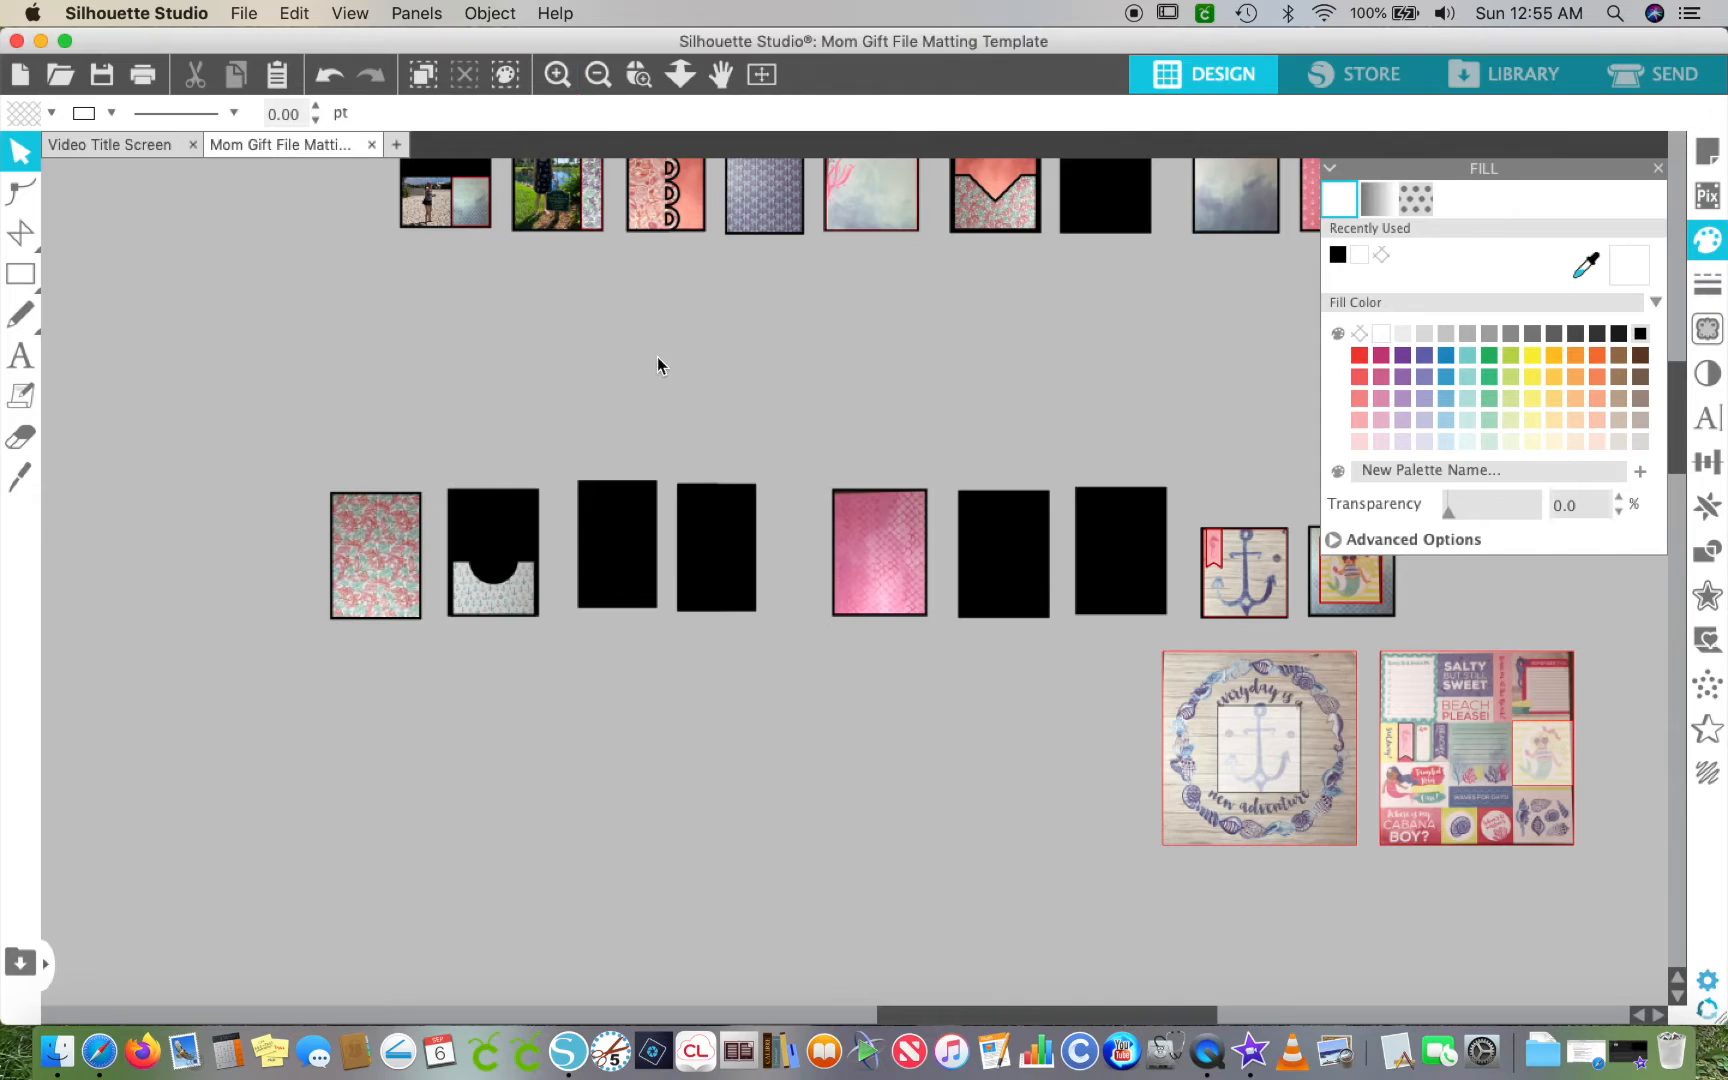
scroll(657, 356, "down", 5)
scroll(657, 356, "left", 10)
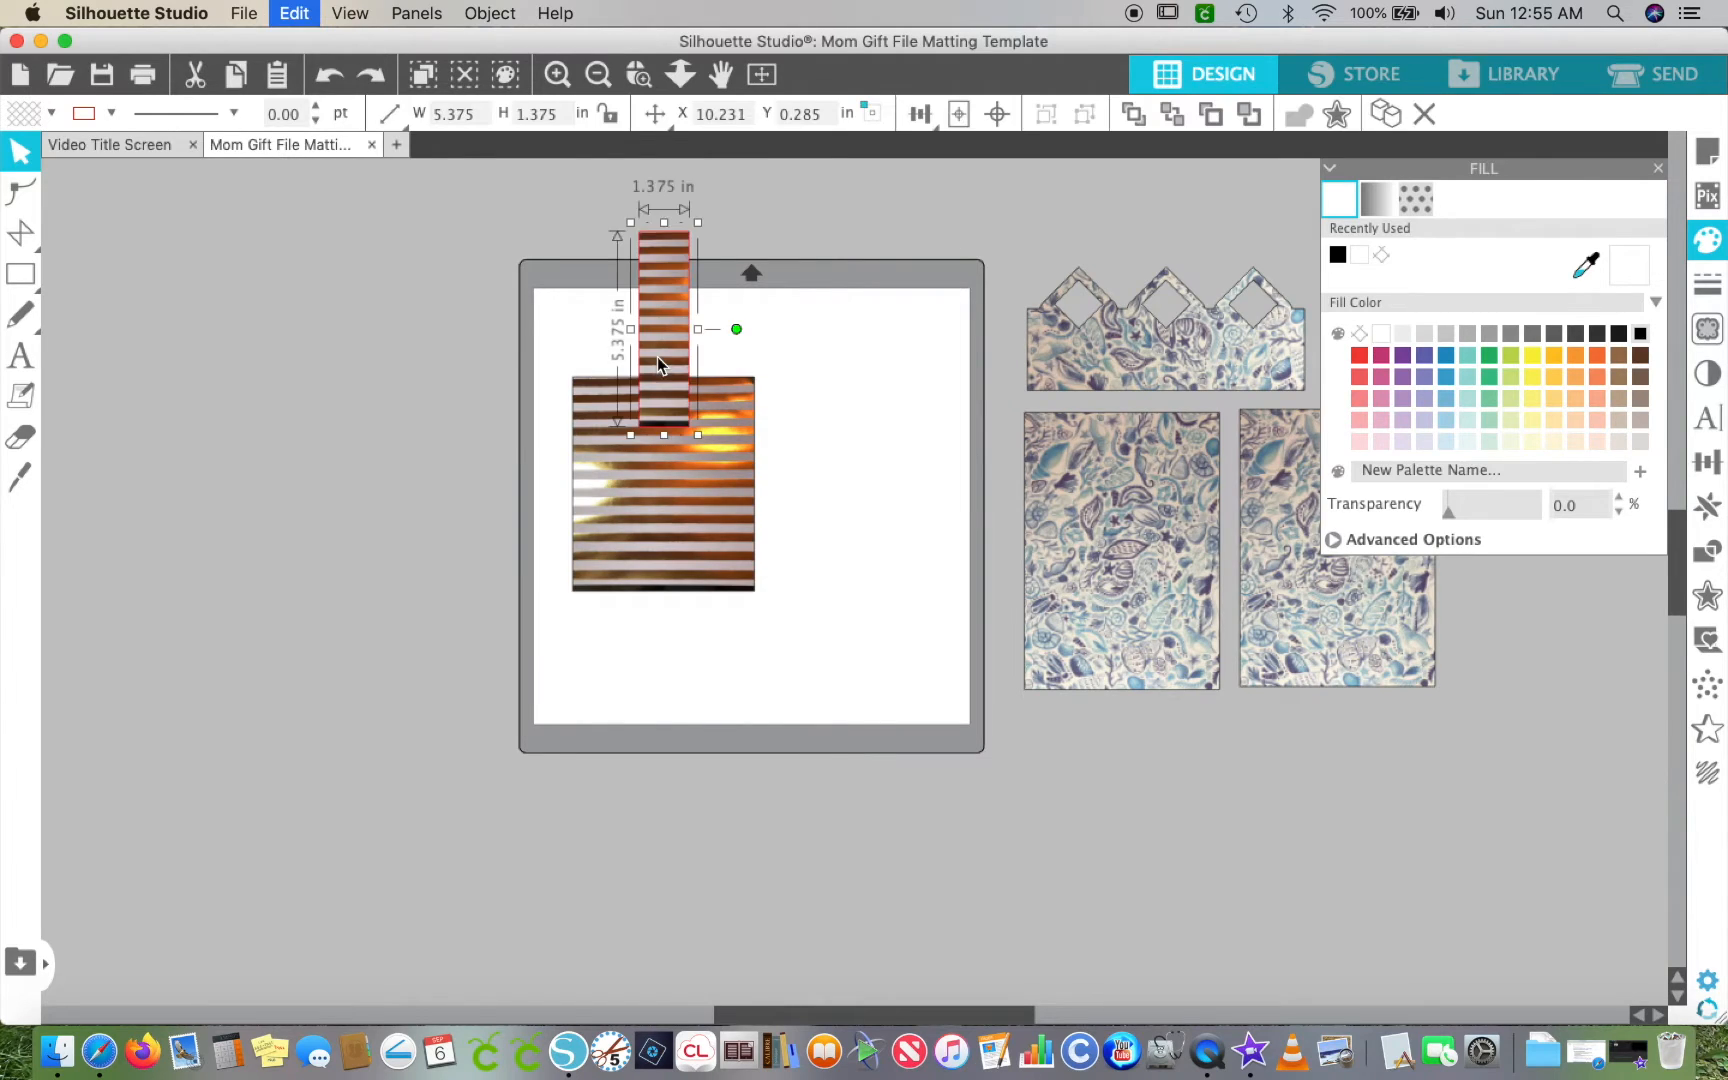
- Undo the recent moves and rotations step by step until the patterned papers are back on their black mats
key("super+z")
key("super+z")
key("super+z")
key("super+z")
key("super+z")
key("super+z")
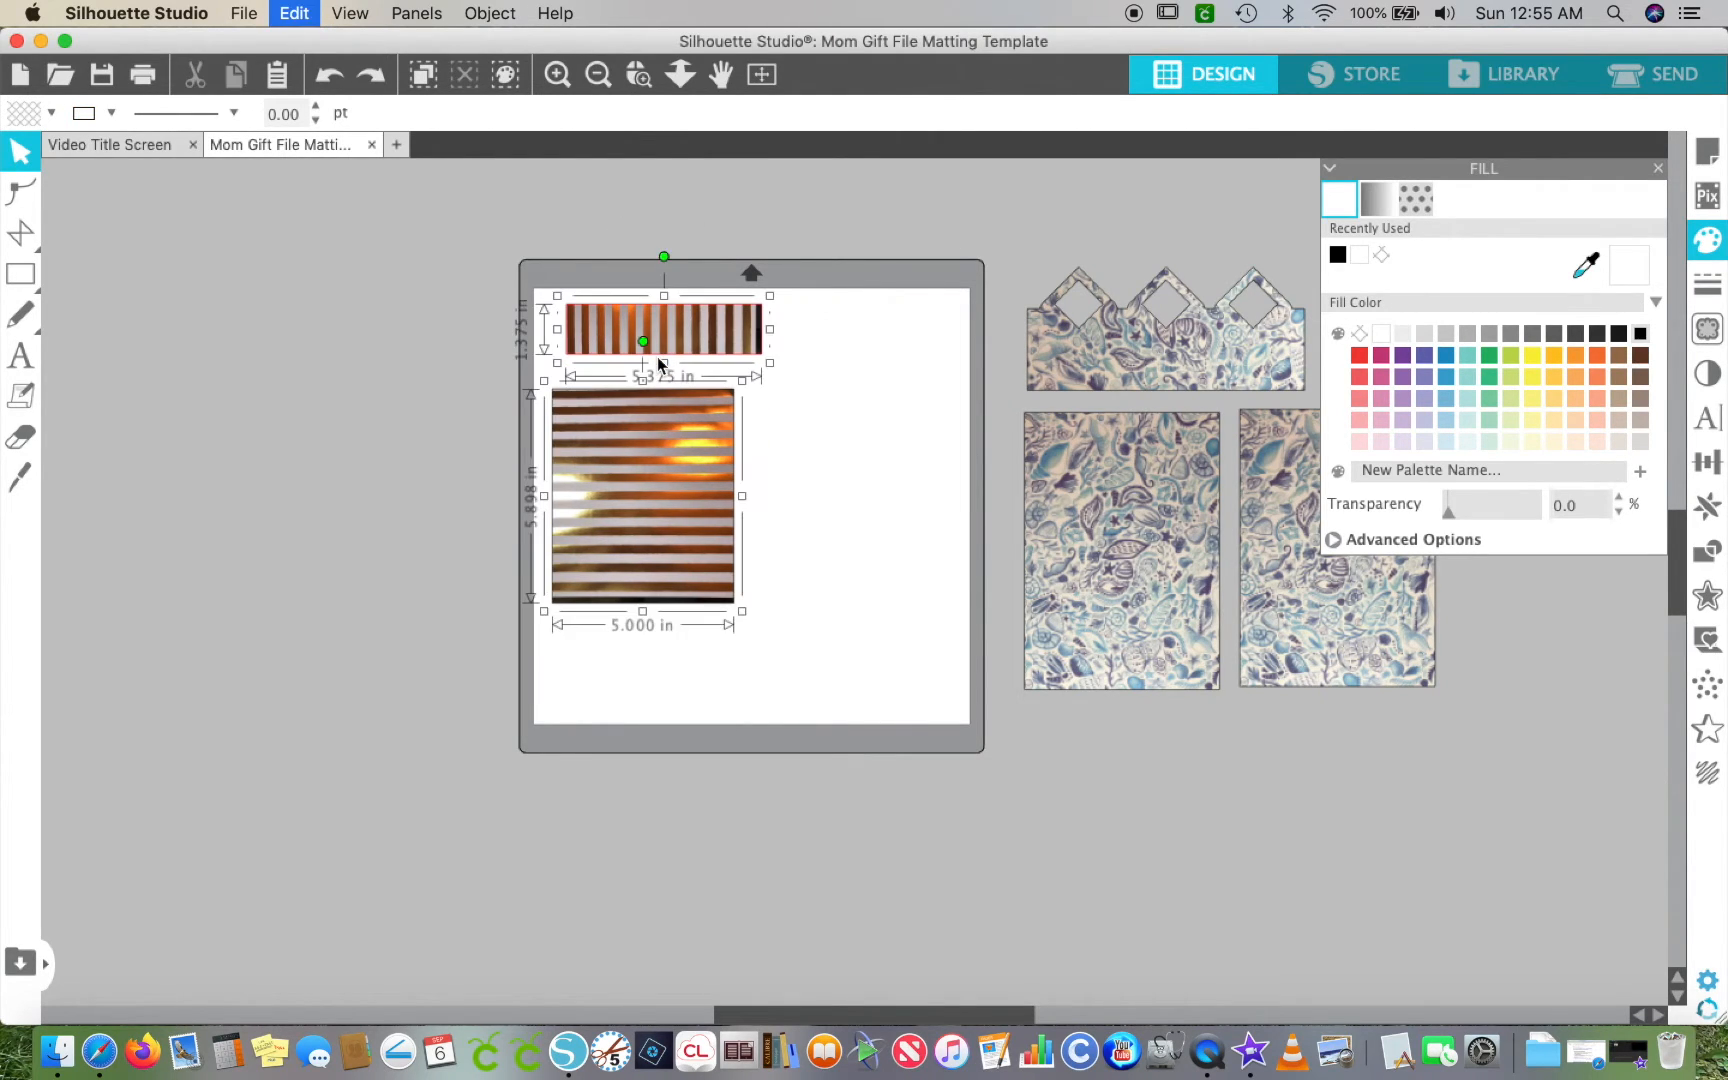
key("super+z")
key("super+z")
key("super+z")
key("super+z")
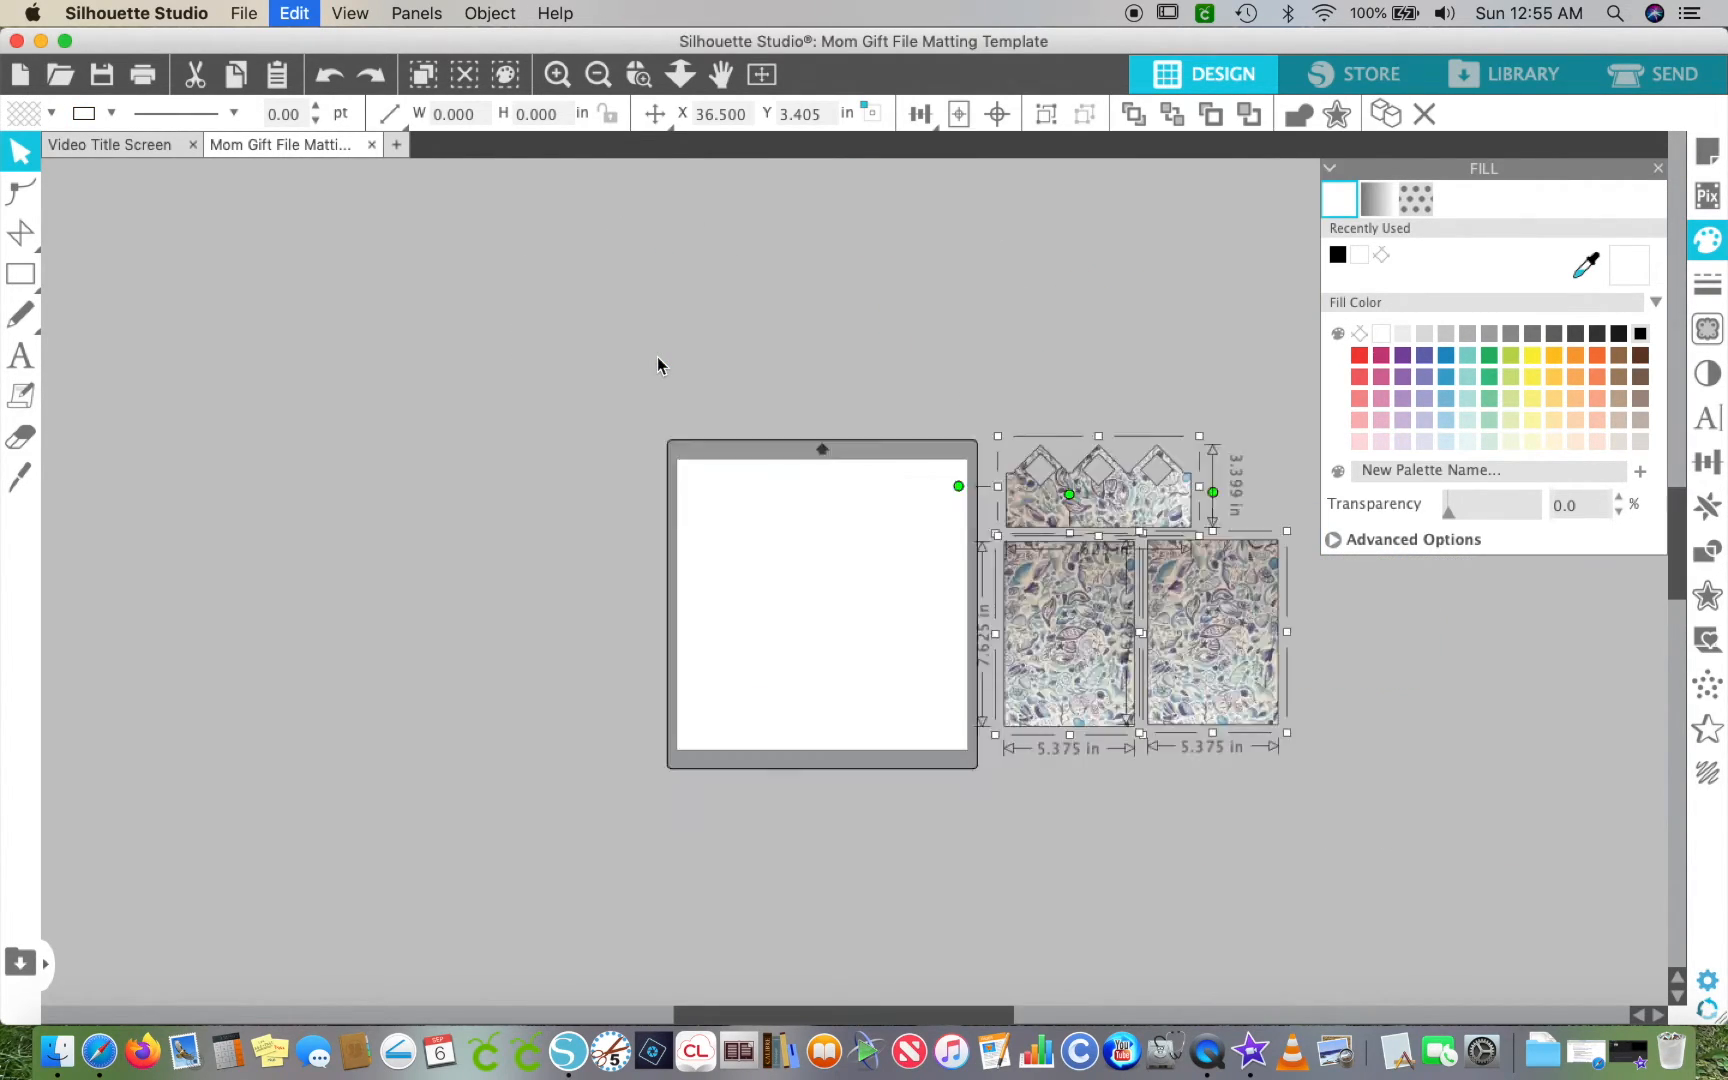
key("super+z")
key("super+z")
key("super+z")
key("super+z")
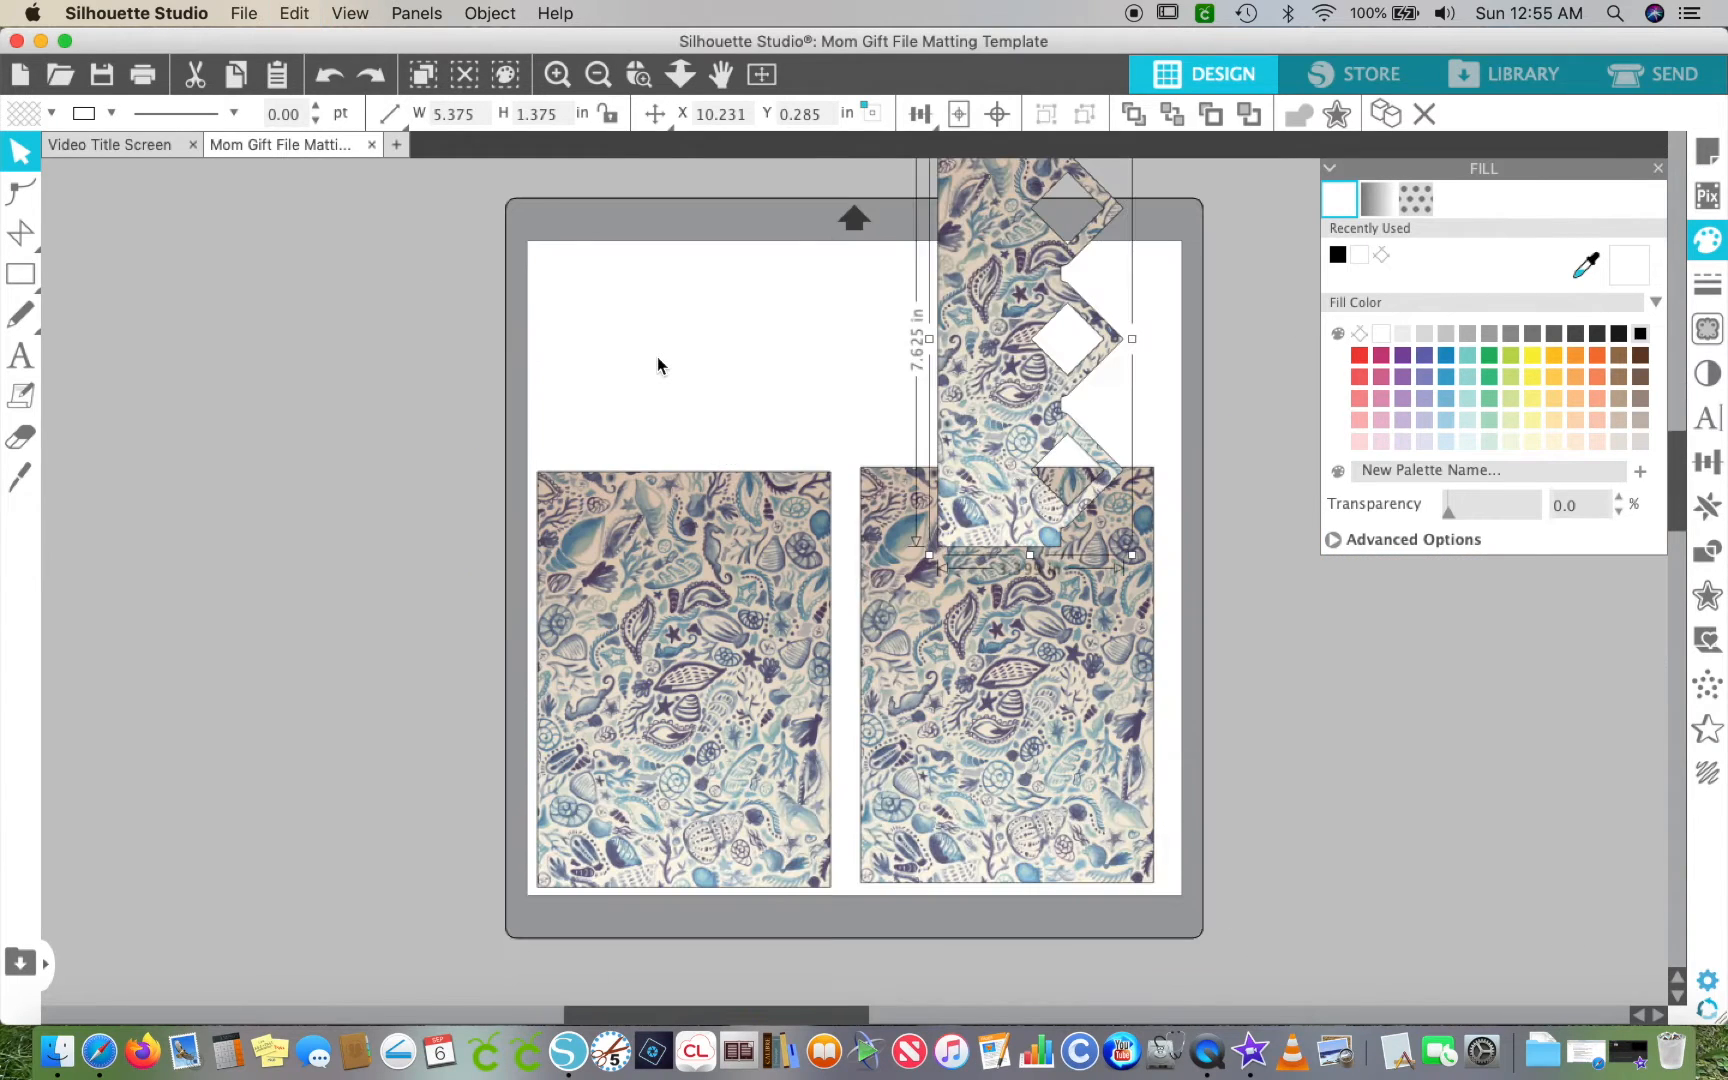
key("super+z")
key("super+z")
key("super+z")
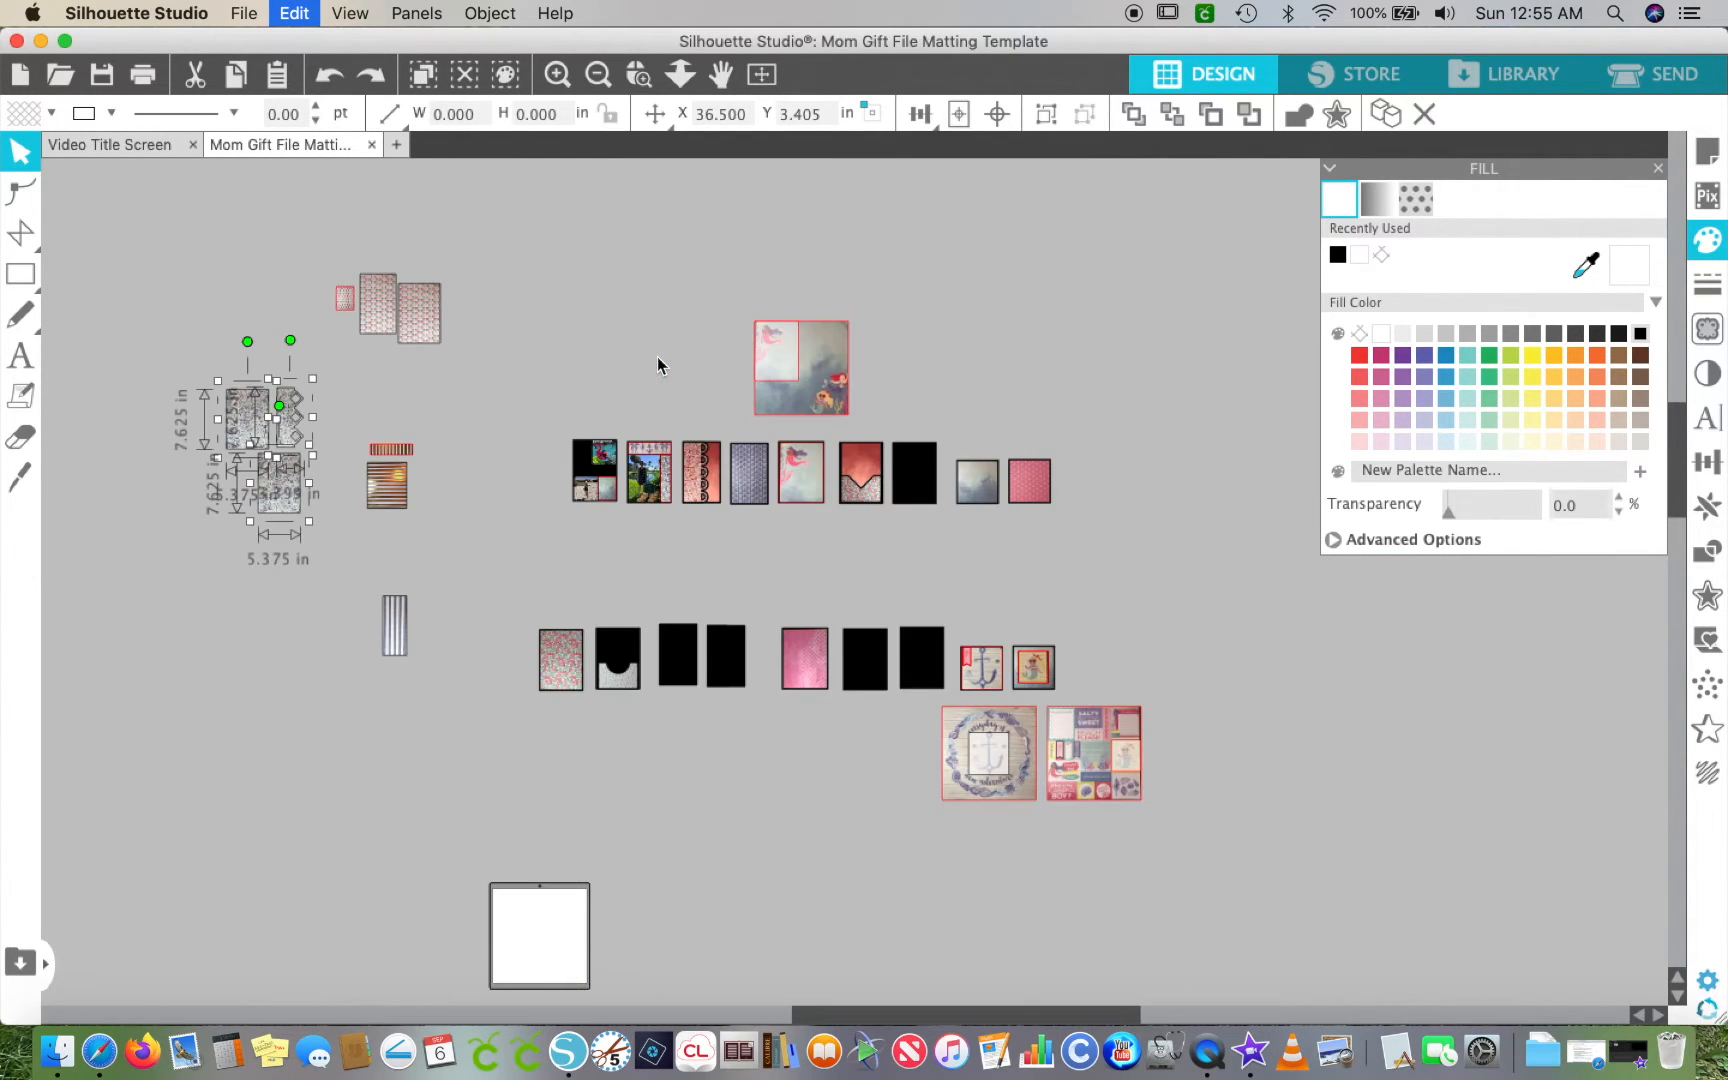
key("super+z")
key("super+z")
key("super+z")
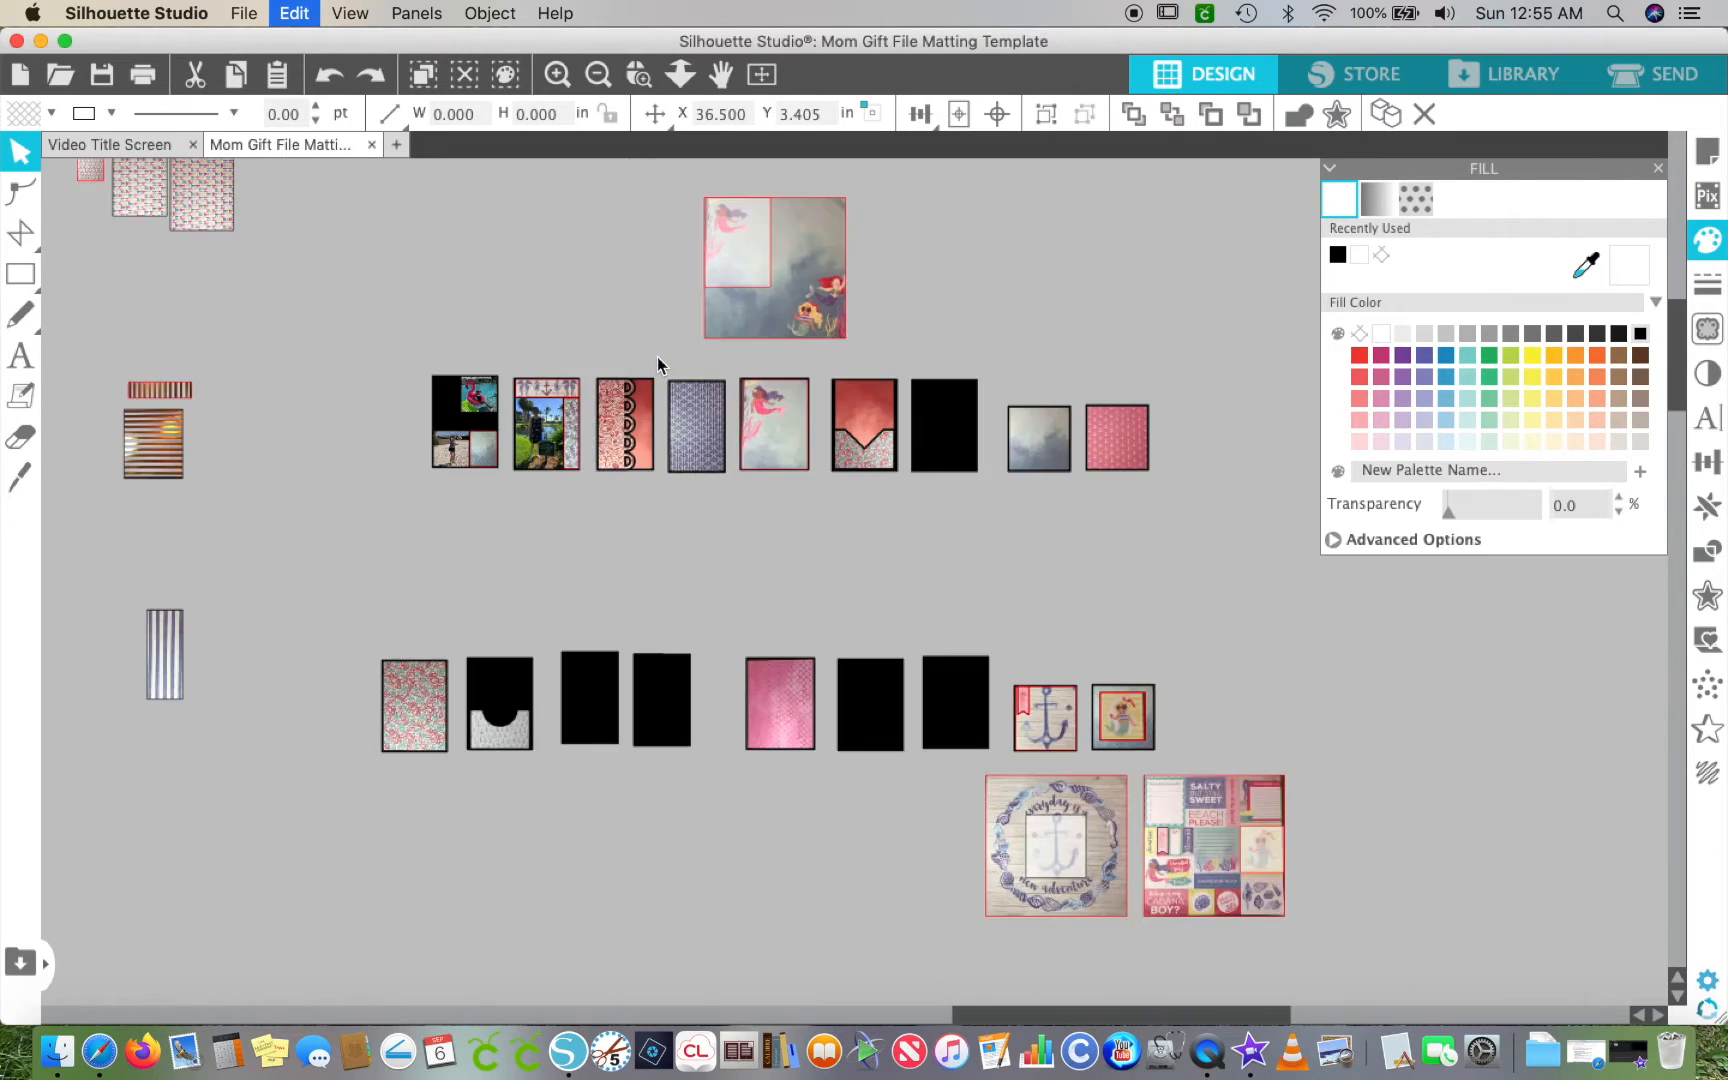
key("super+z")
key("super+z")
key("super+z")
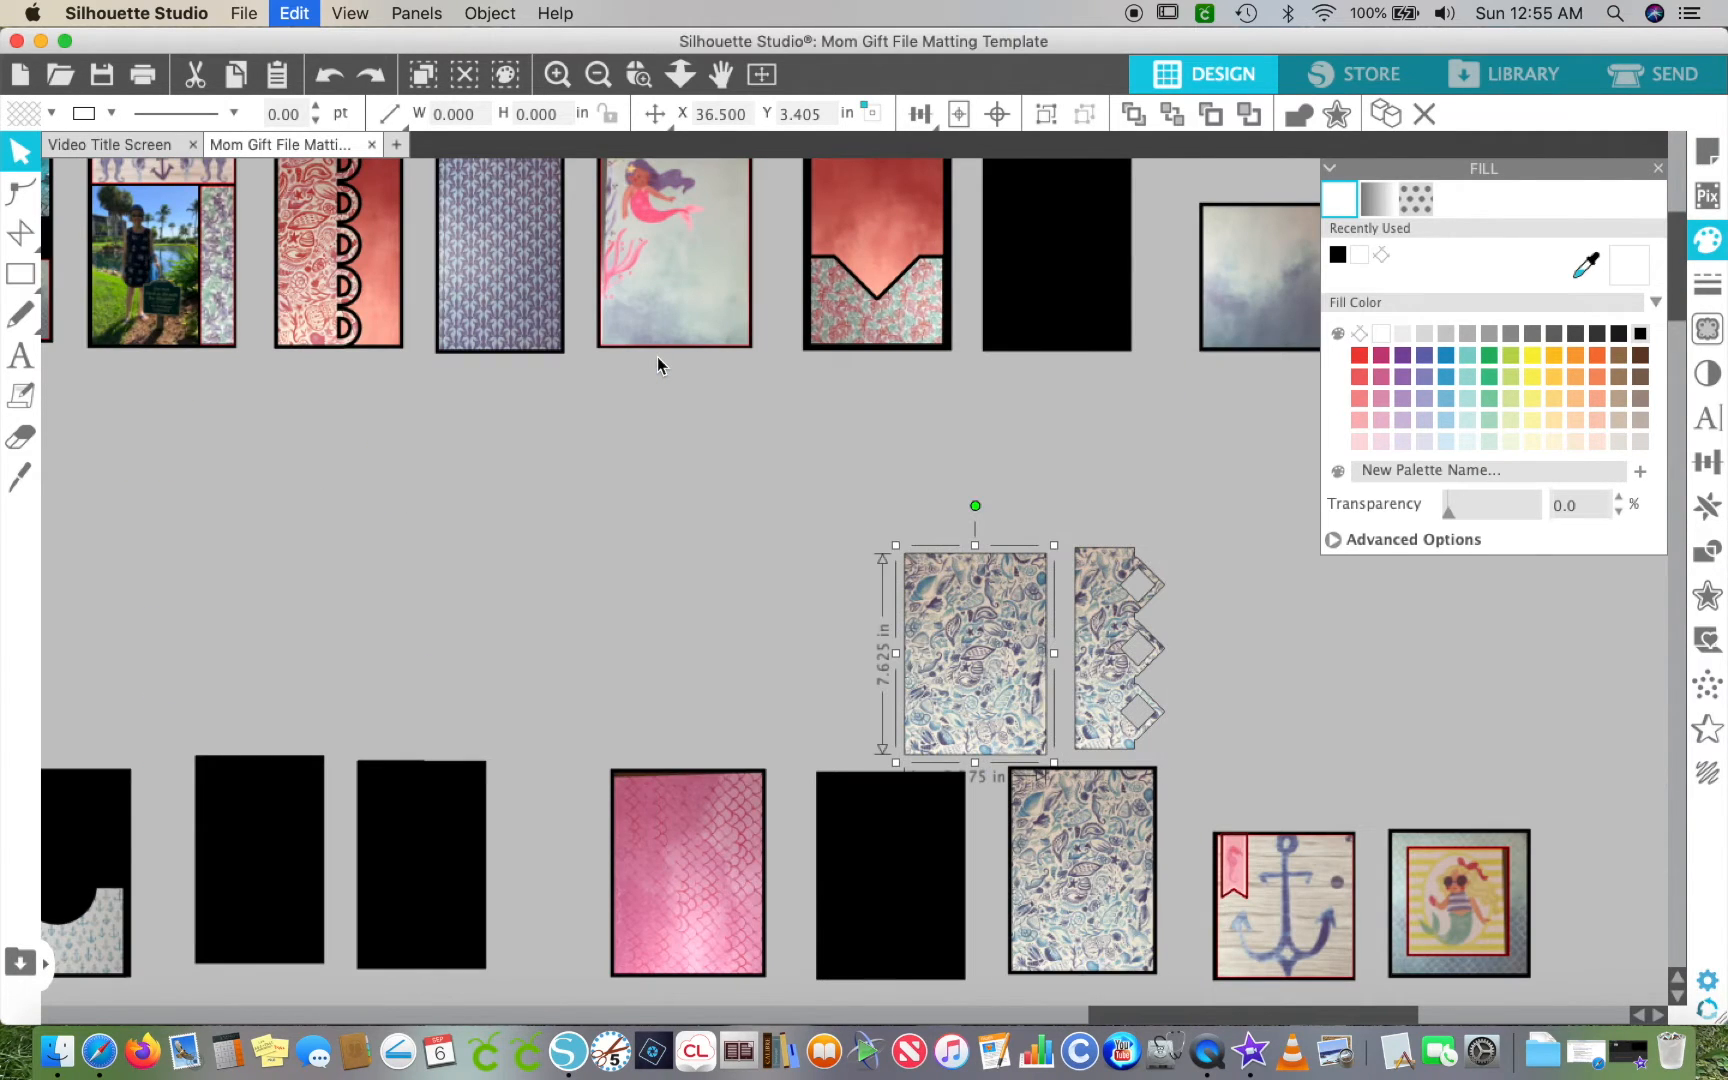
key("super+z")
key("super+z")
key("super+z")
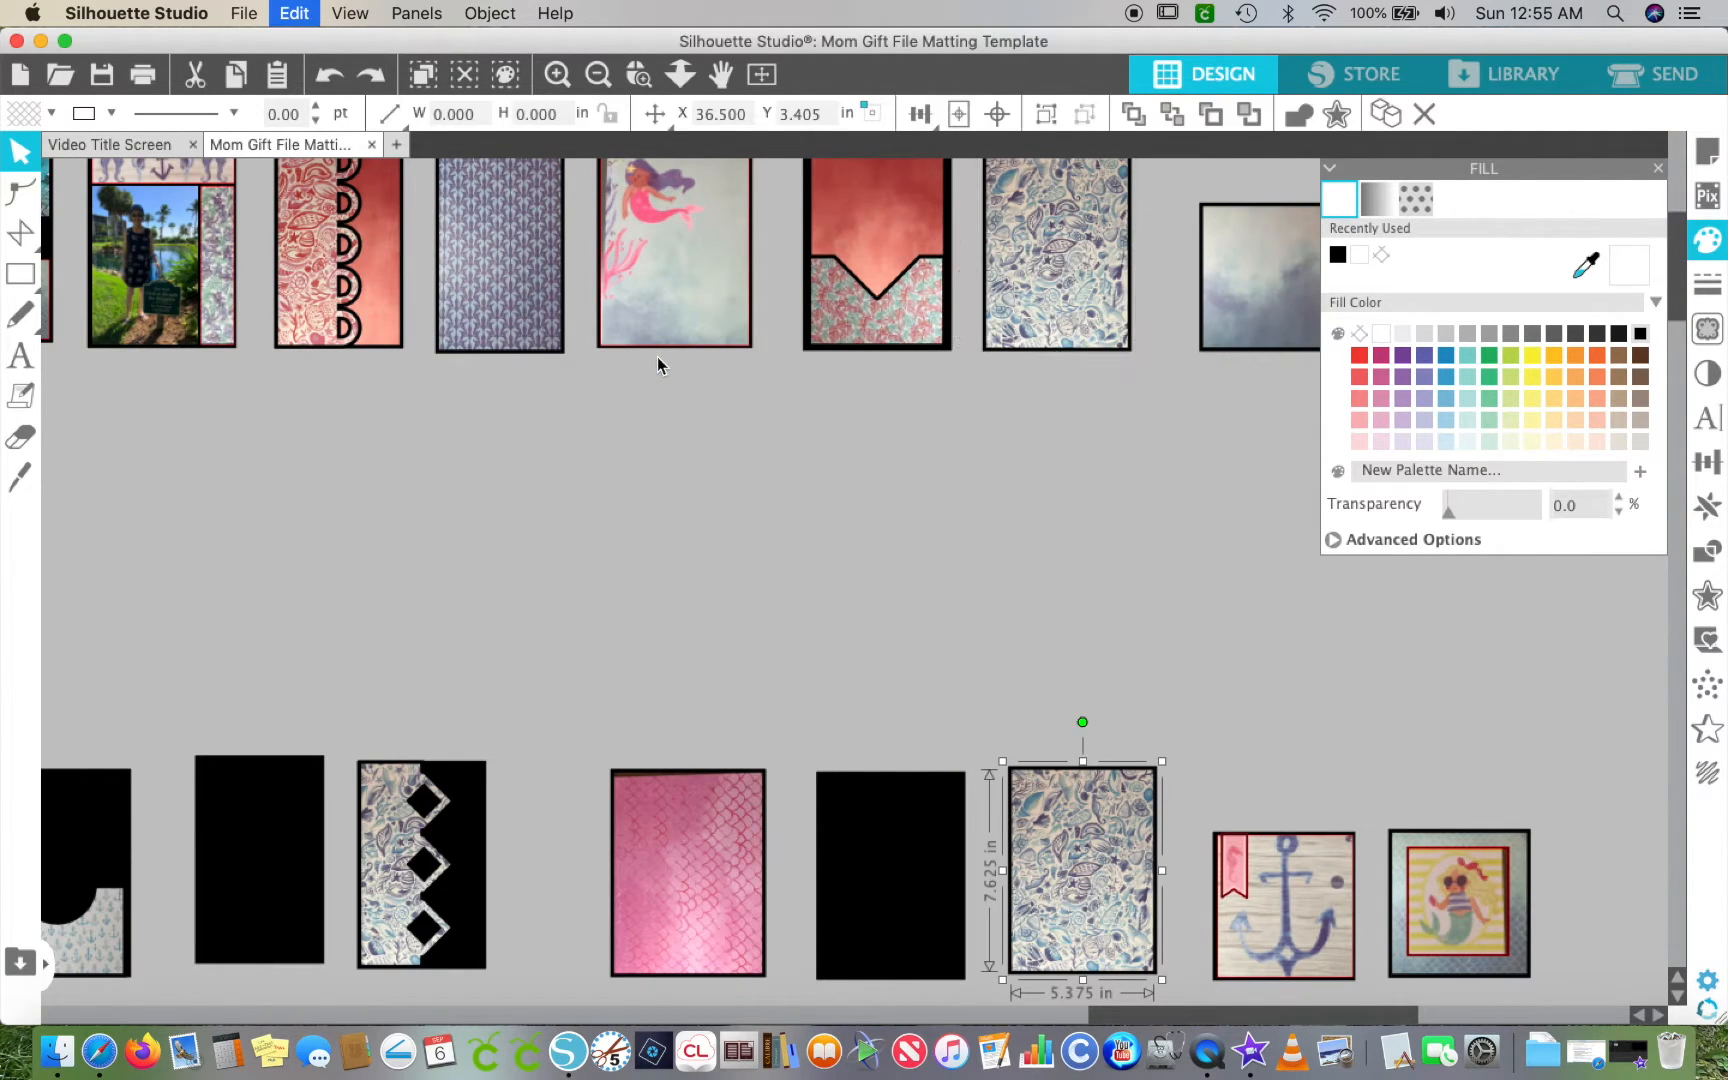
key("super+z")
key("super+z")
key("super+z")
key("super+z")
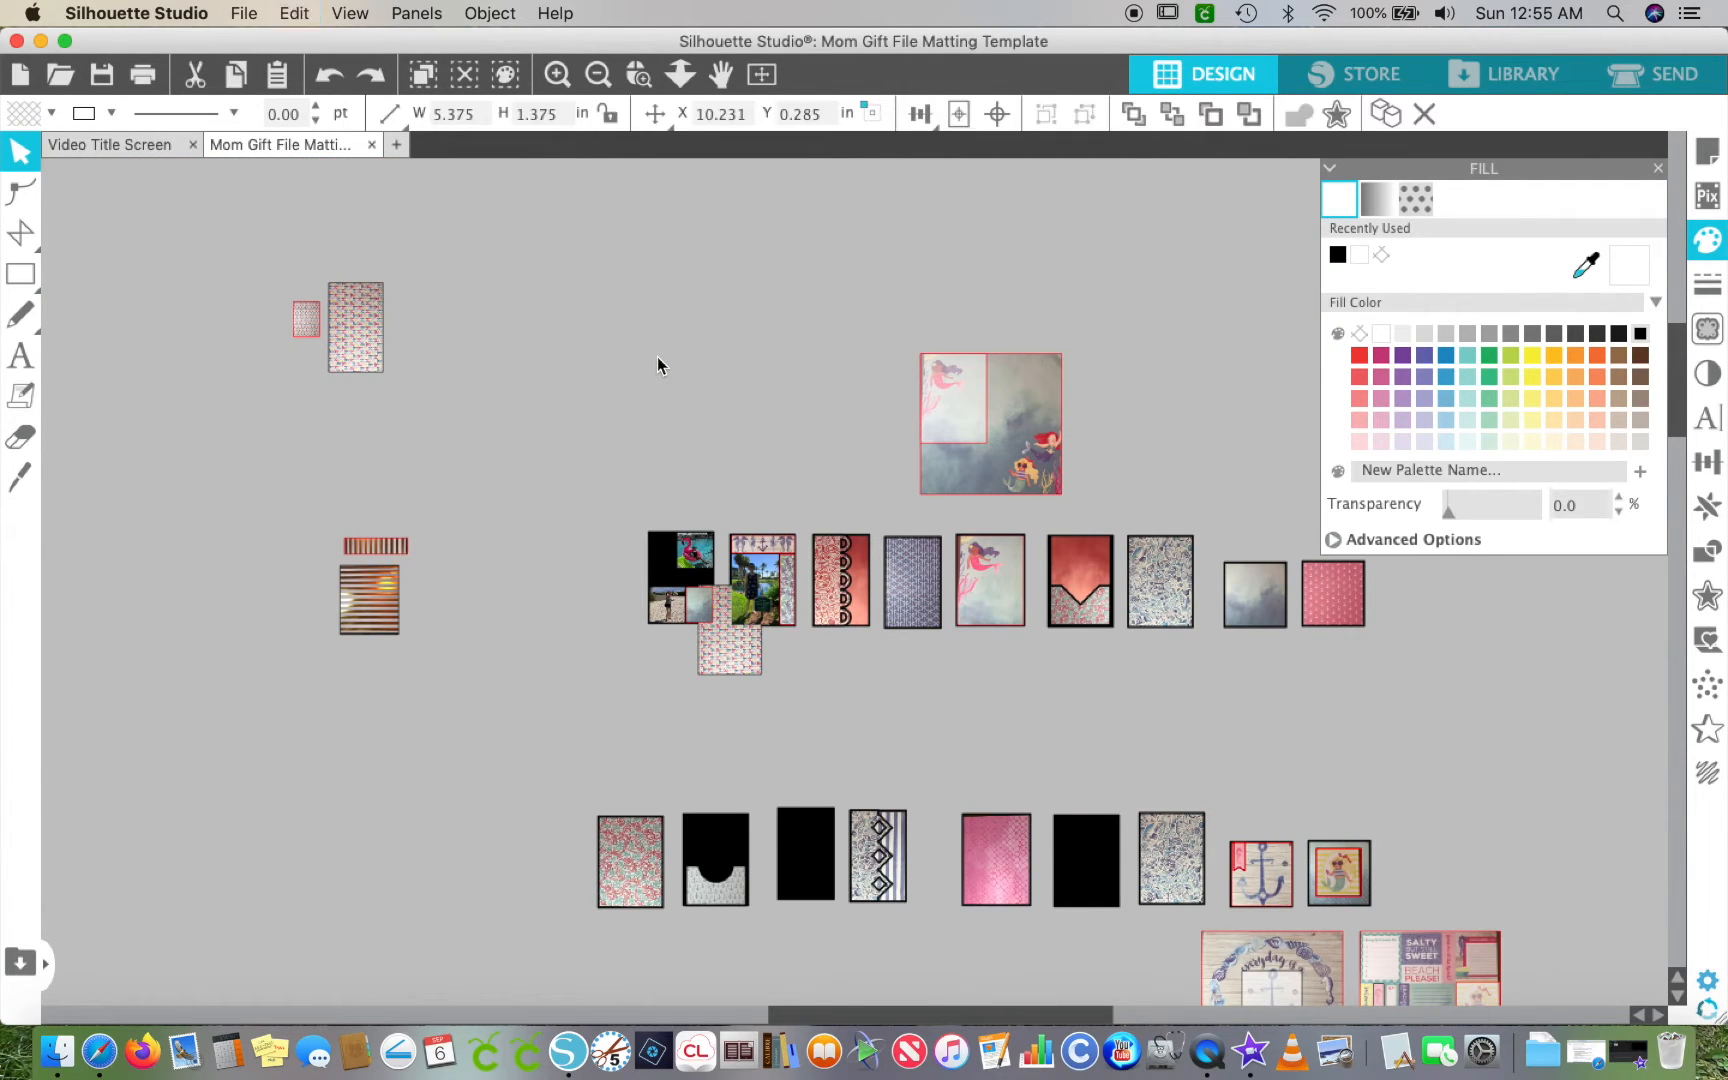
key("super+z")
key("super+z")
key("super+z")
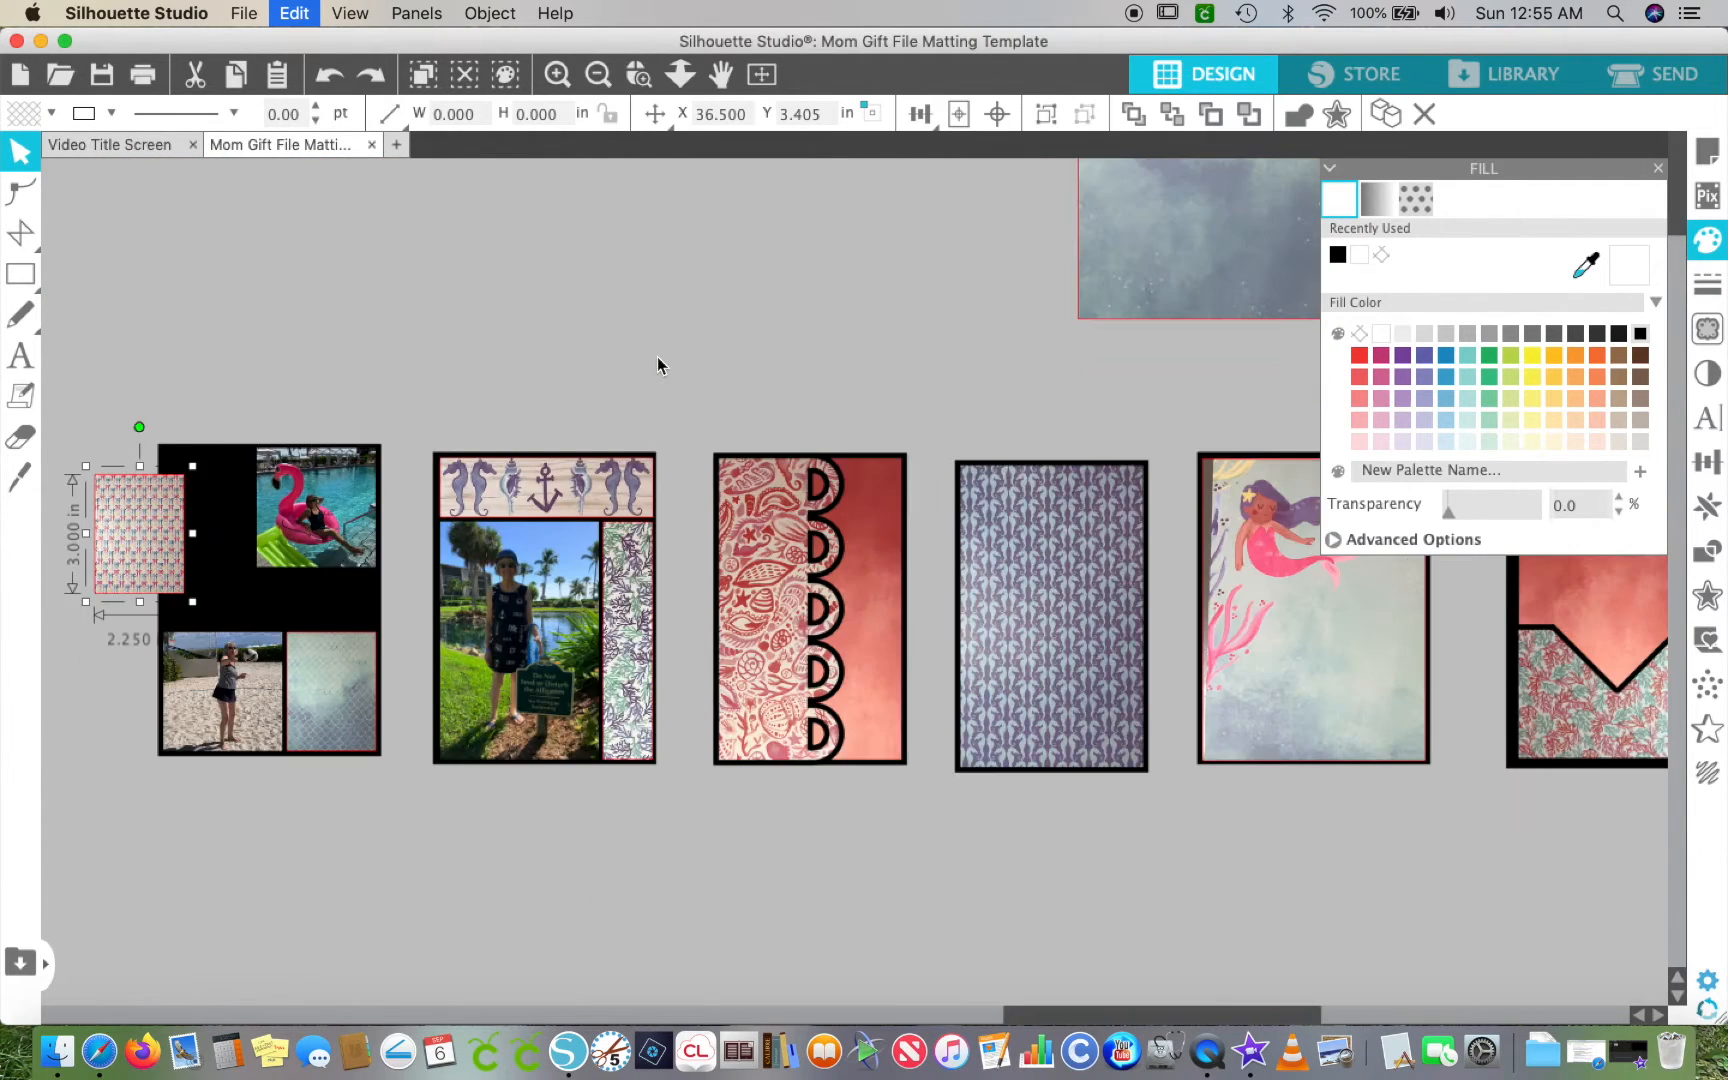
key("super+z")
key("super+z")
key("super+z")
key("super+z")
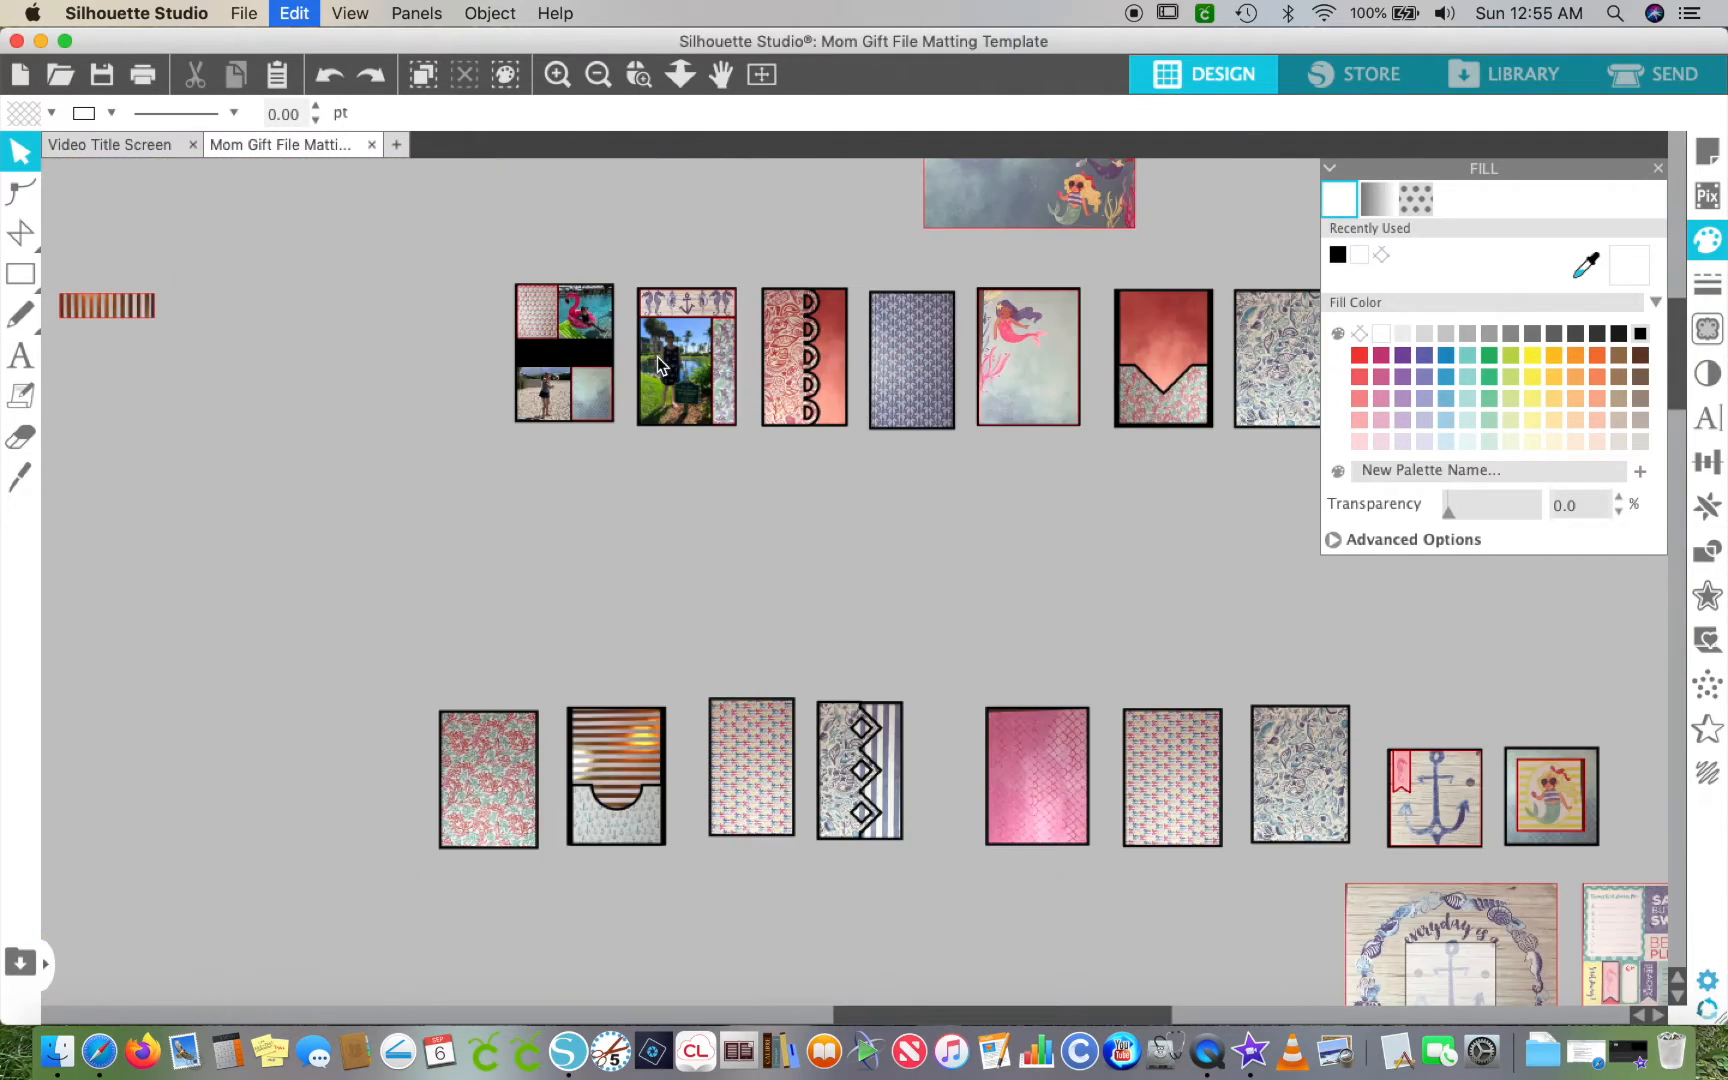
key("super+z")
key("super+z")
key("super+z")
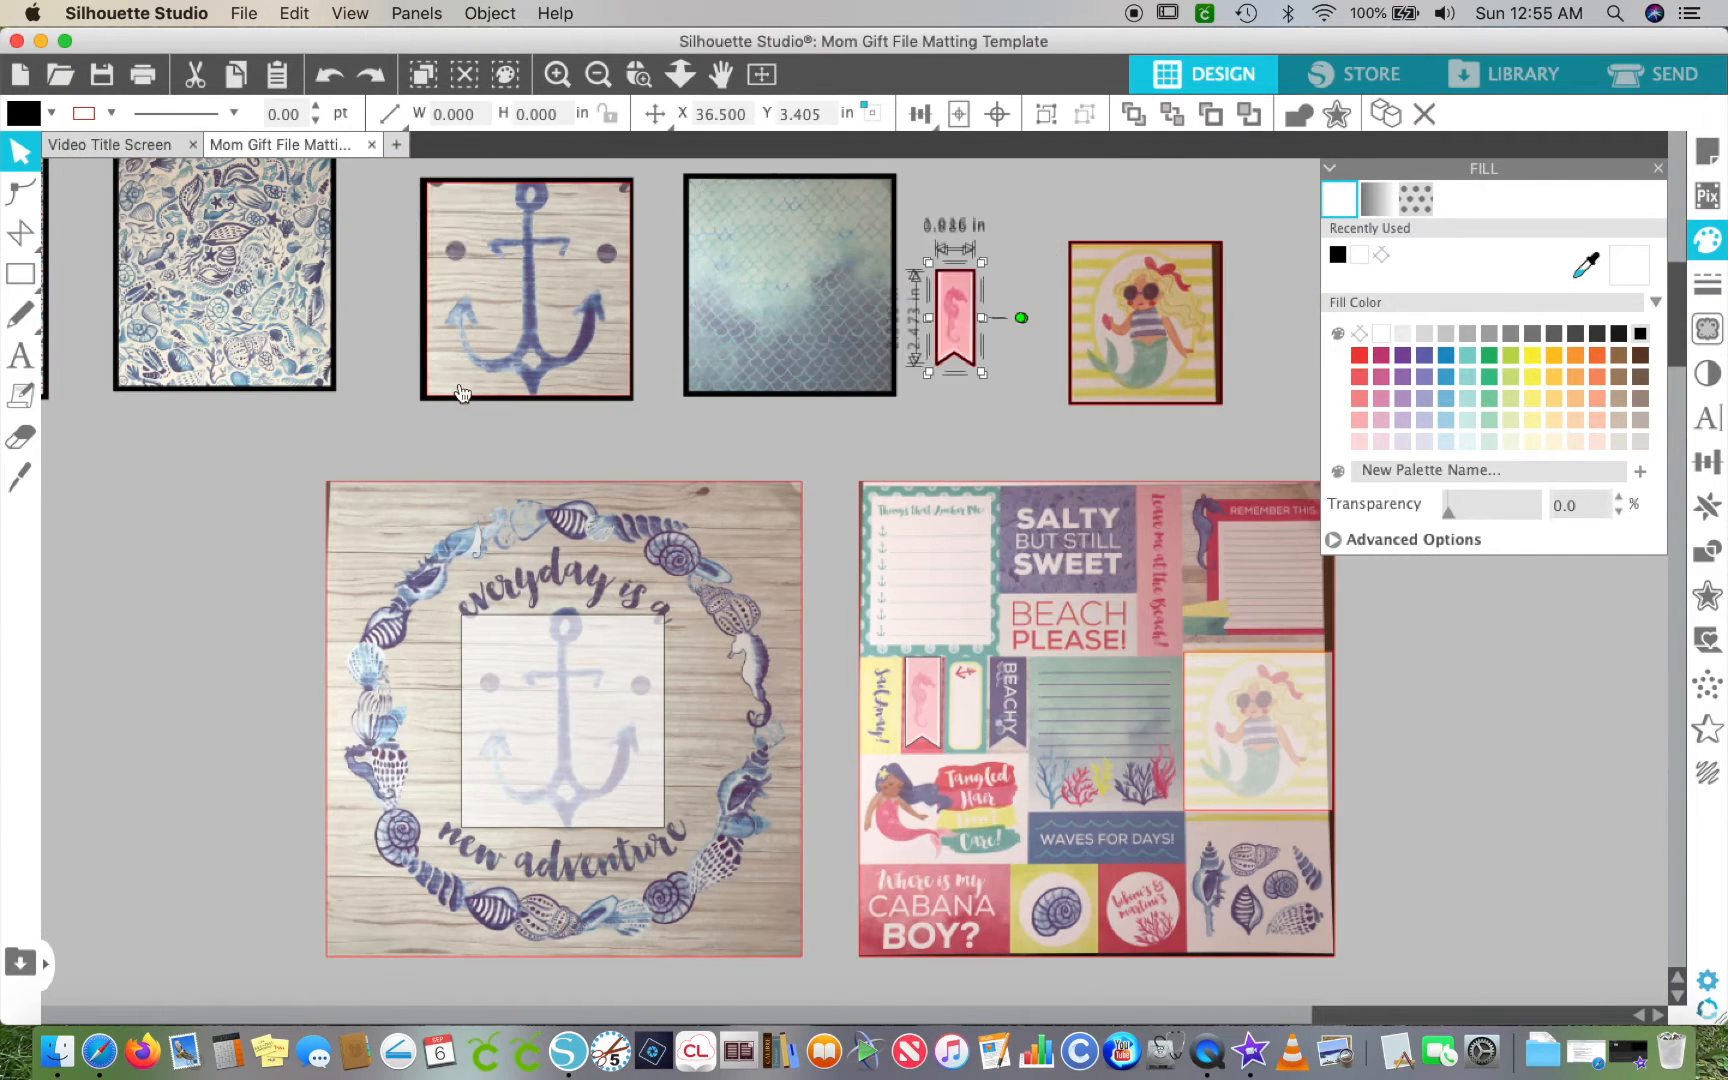
key("super+z")
key("super+z")
key("super+z")
key("super+z")
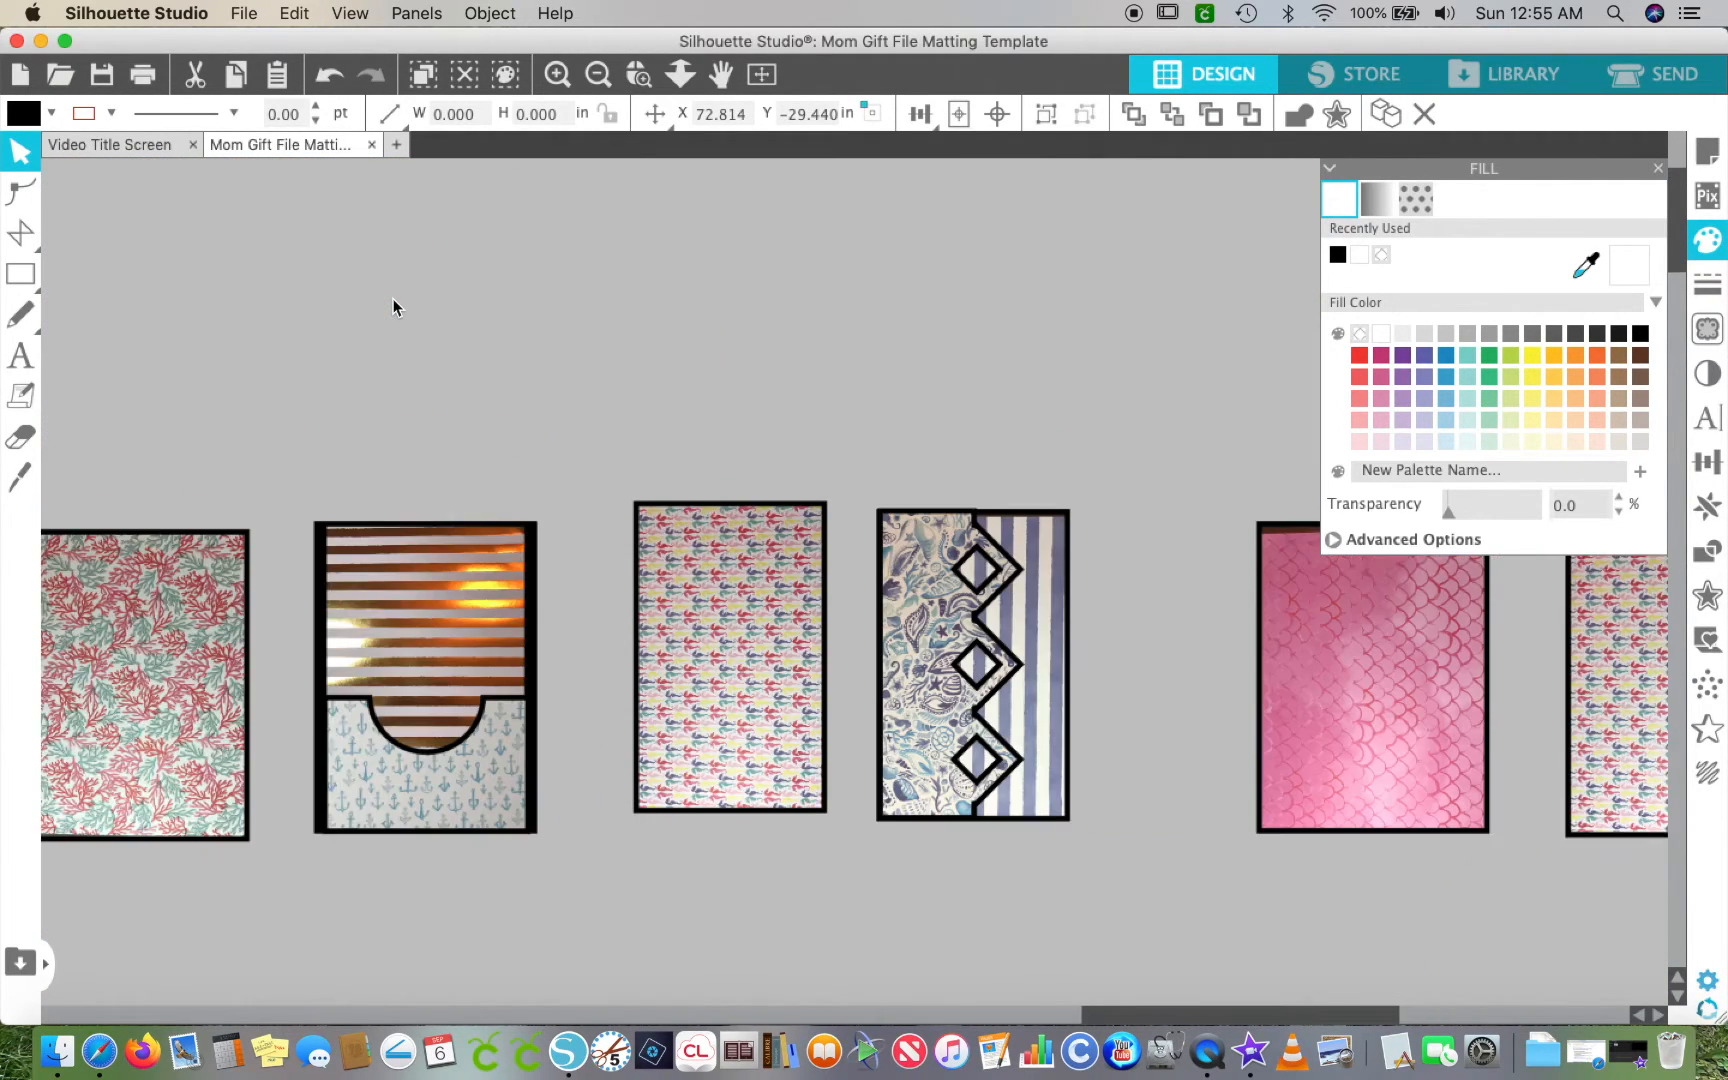
- Move the diamond-edged blue shell strip and the anchor-print pocket upward, off their black mats
scroll(393, 307, "left", 5)
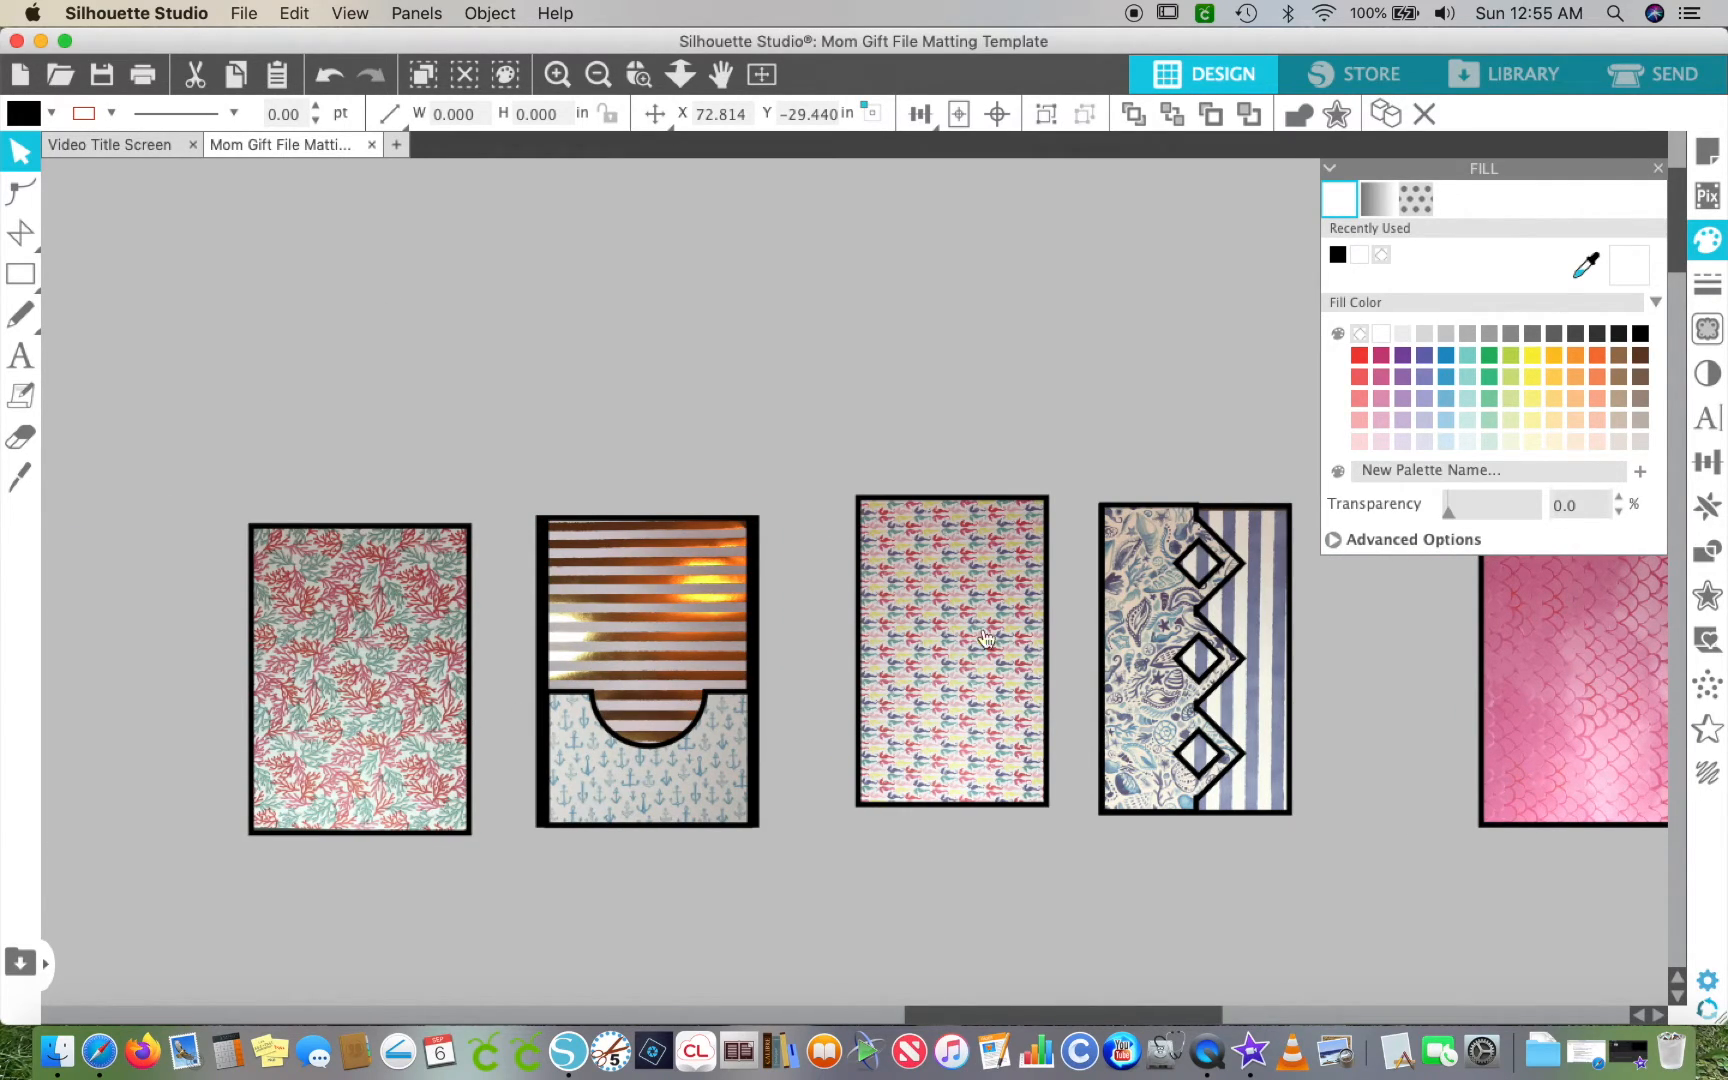
left_click_drag(1117, 630, 1122, 390)
left_click(1000, 470)
left_click_drag(440, 1050, 522, 1048)
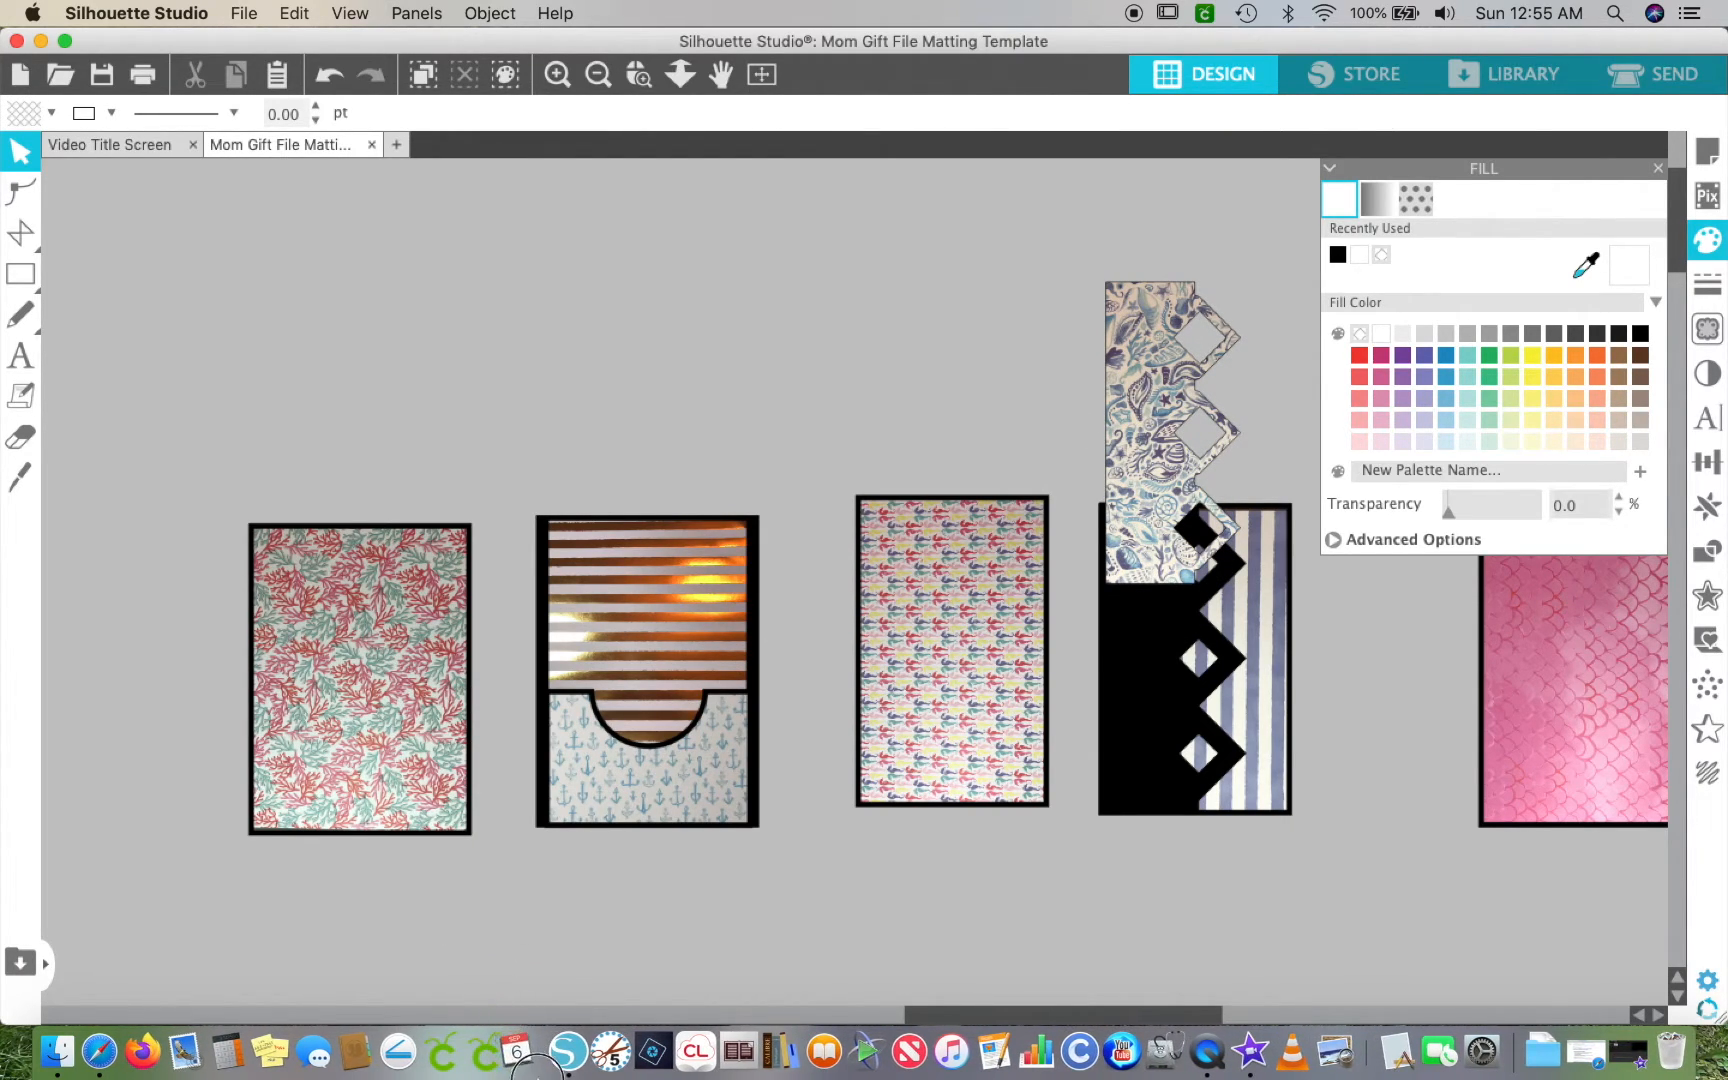
left_click_drag(662, 784, 674, 410)
left_click(878, 355)
- Move the scalloped red shell strip and the V-notched coral-print pocket down into the empty area below their black mats
scroll(878, 346, "up", 10)
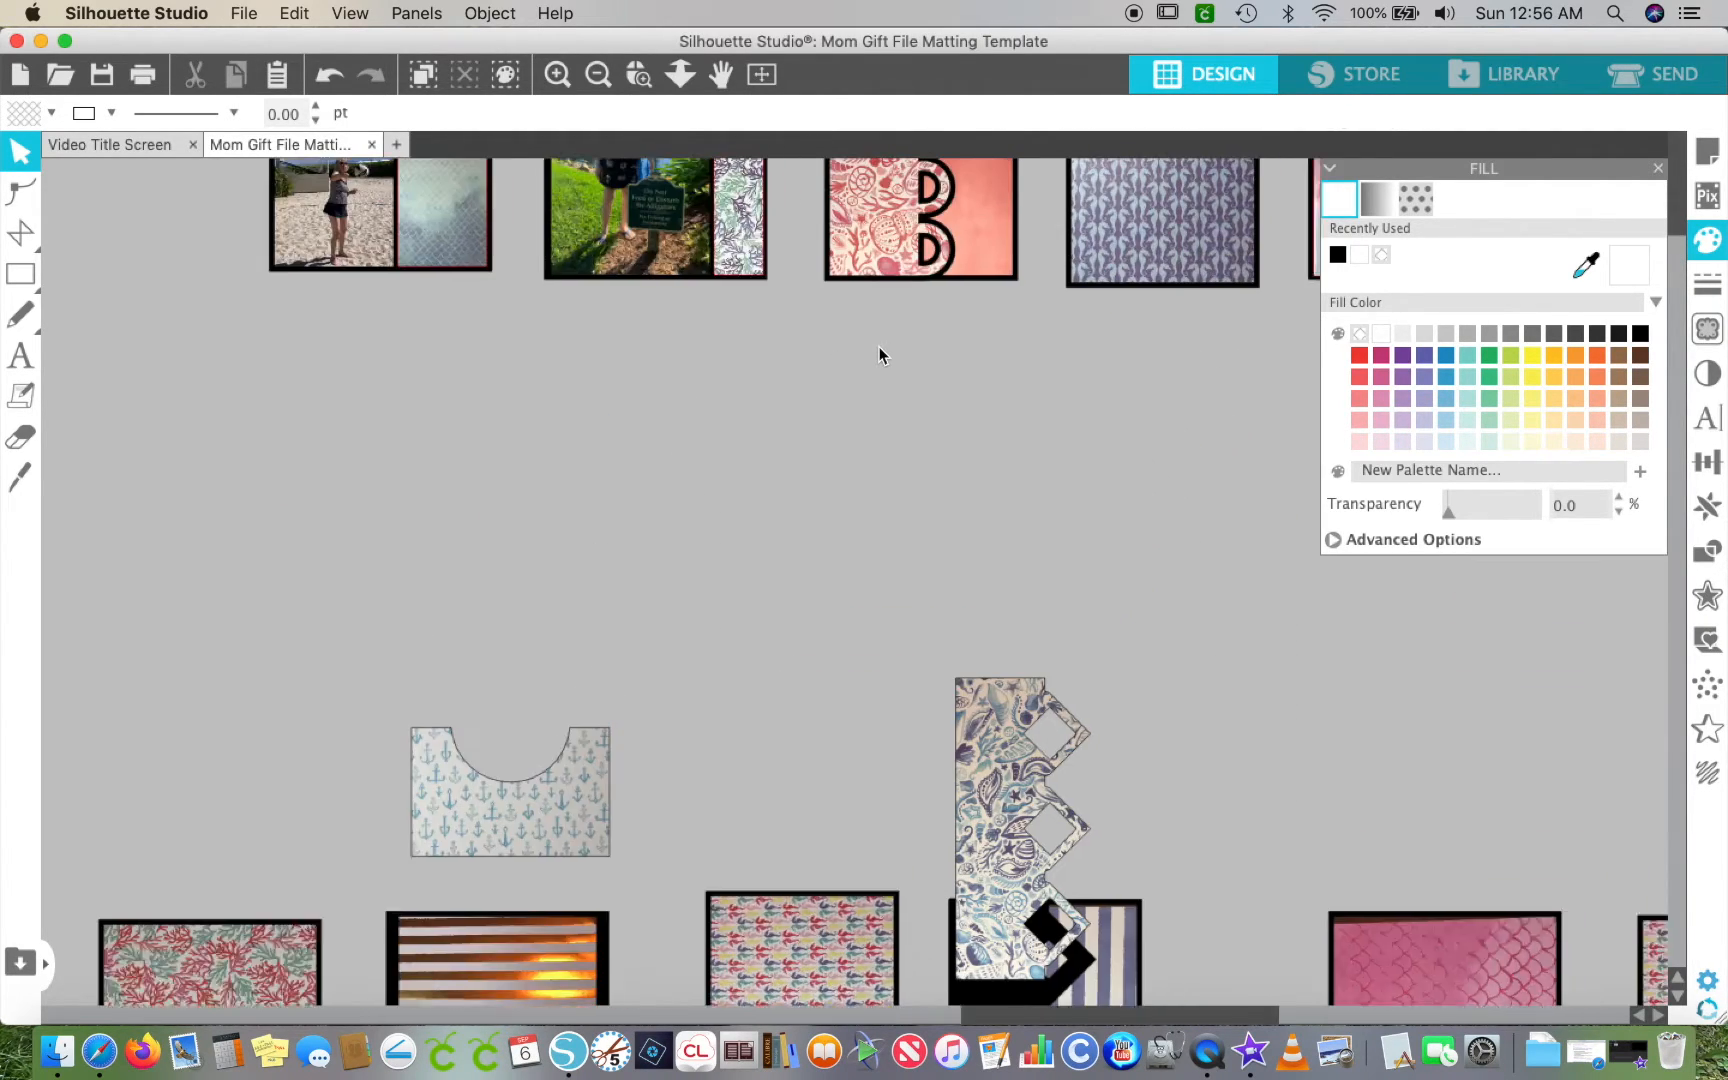
left_click_drag(741, 300, 706, 660)
left_click(1000, 565)
scroll(1000, 565, "right", 4)
scroll(1011, 560, "down", 10)
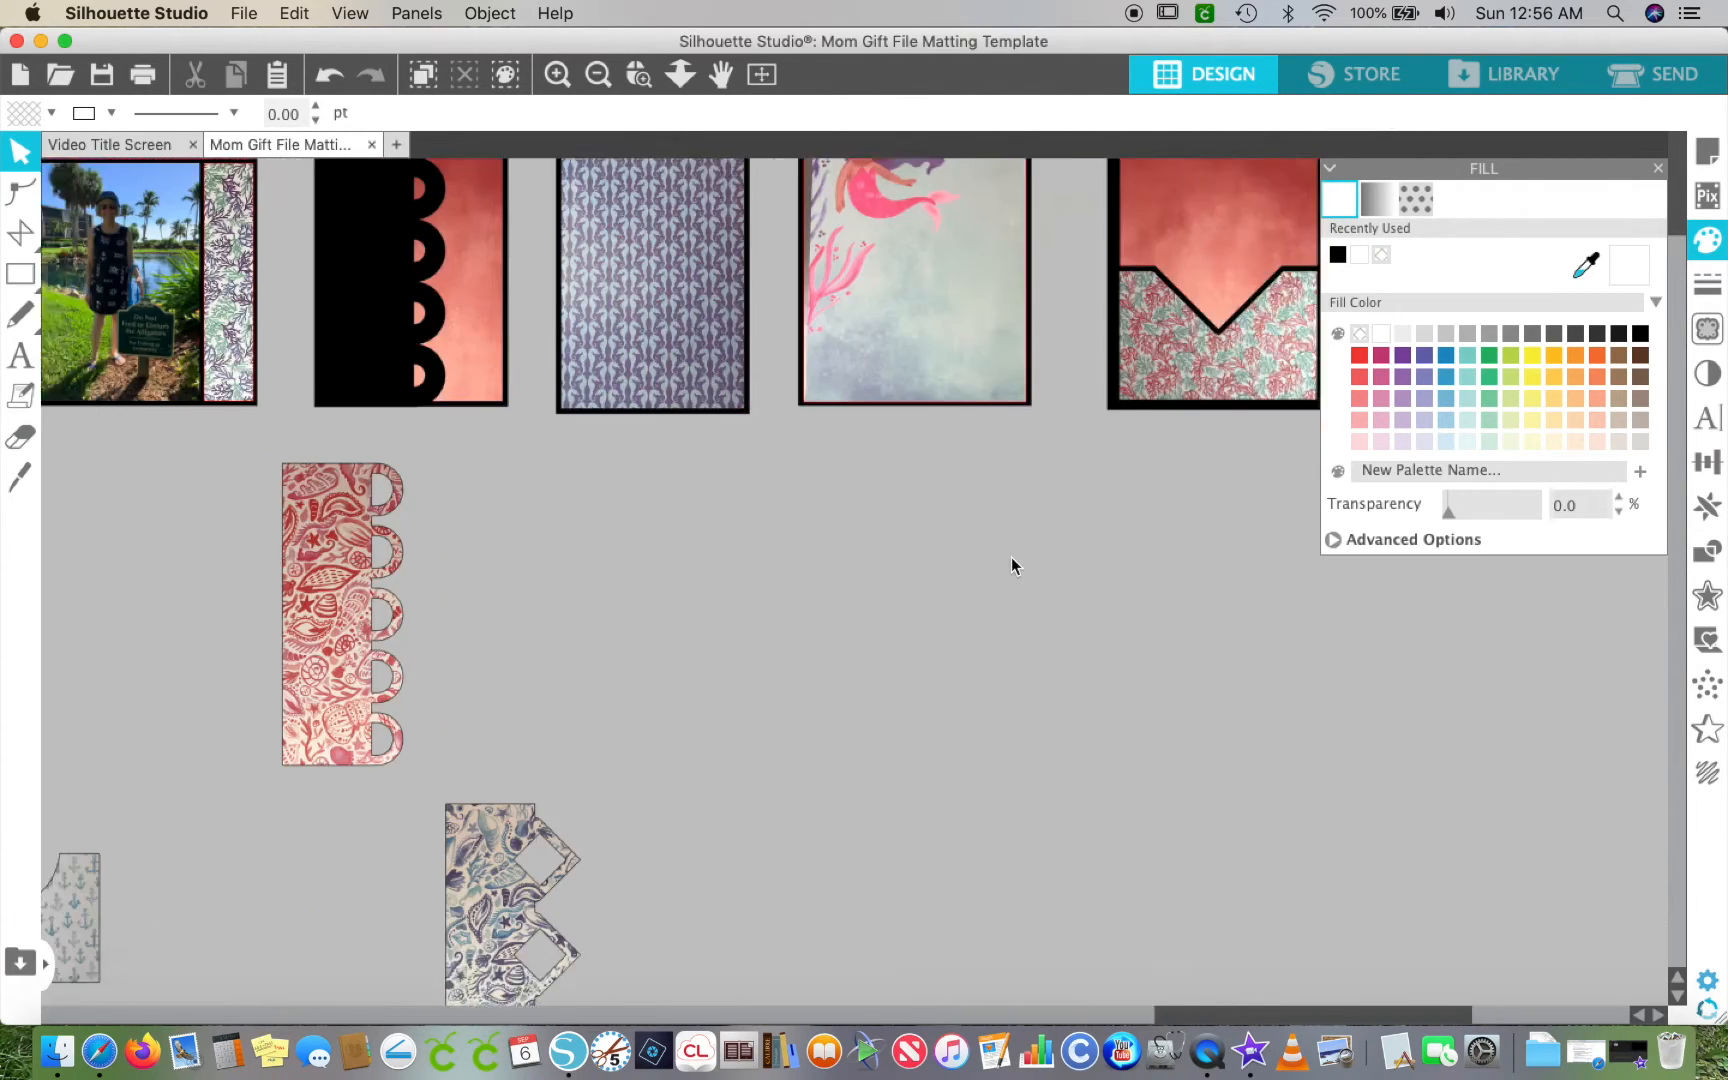
scroll(1000, 550, "down", 10)
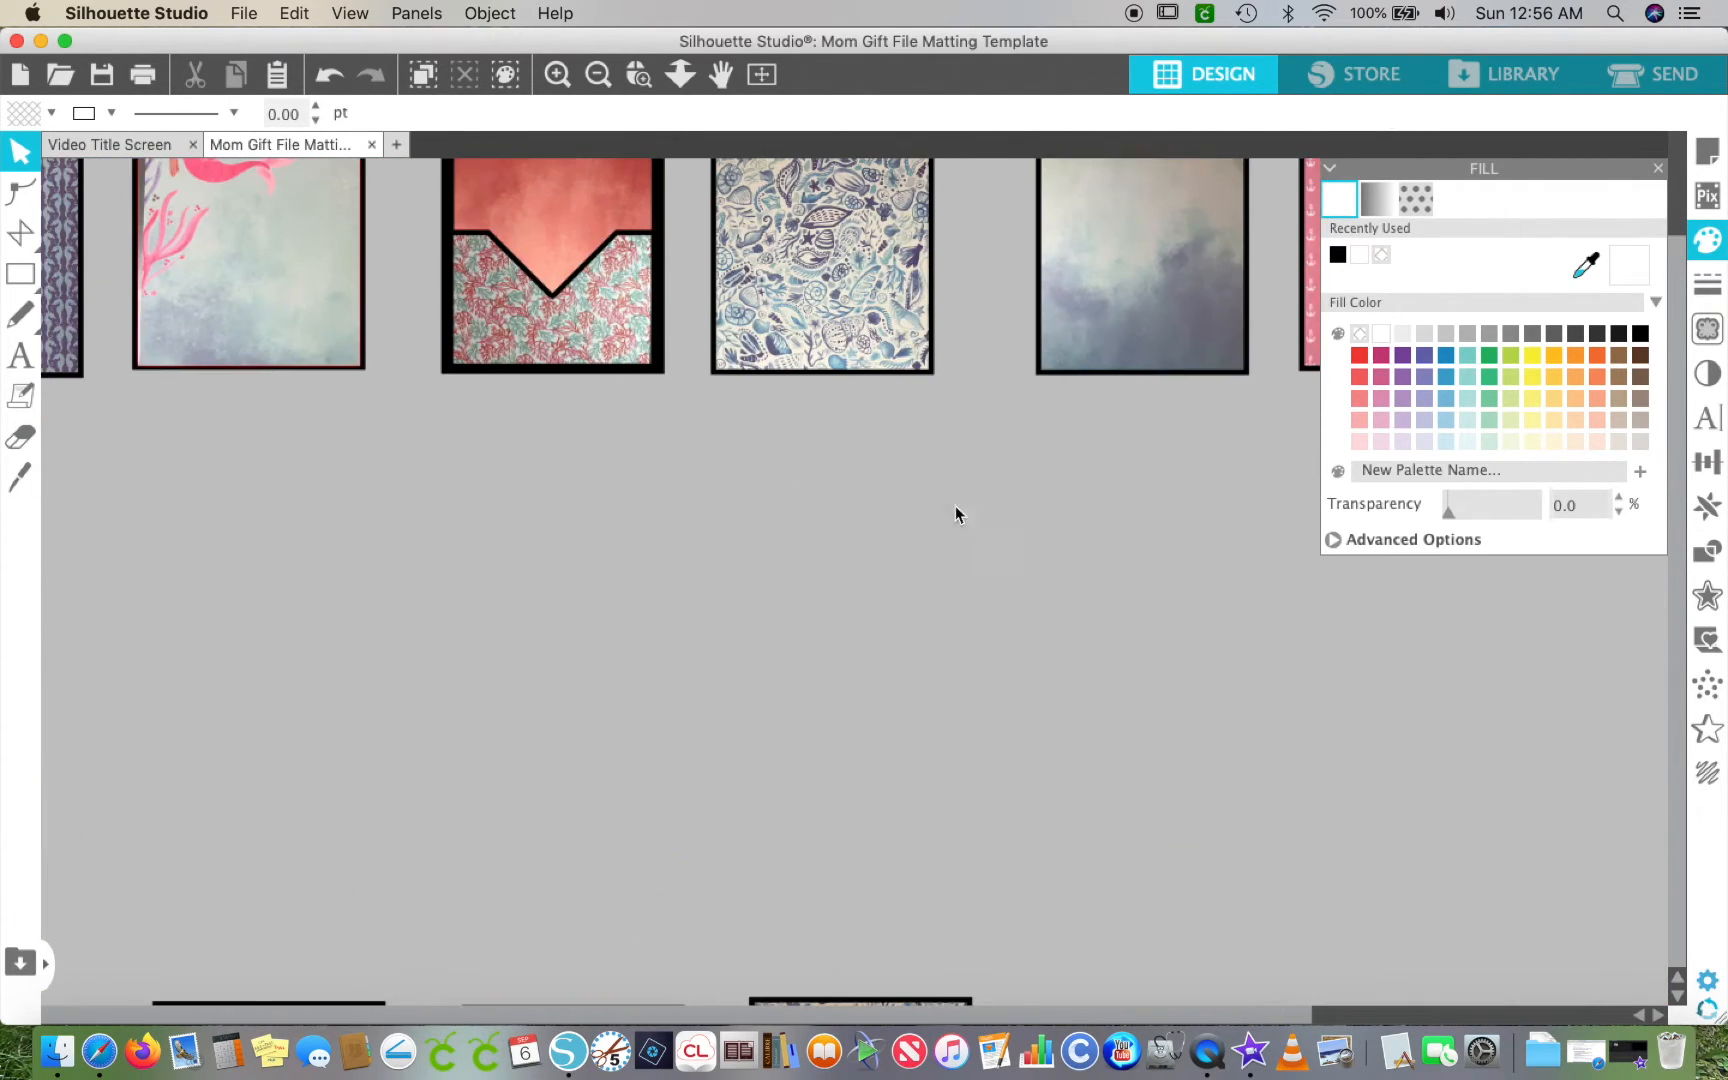
left_click_drag(628, 320, 617, 513)
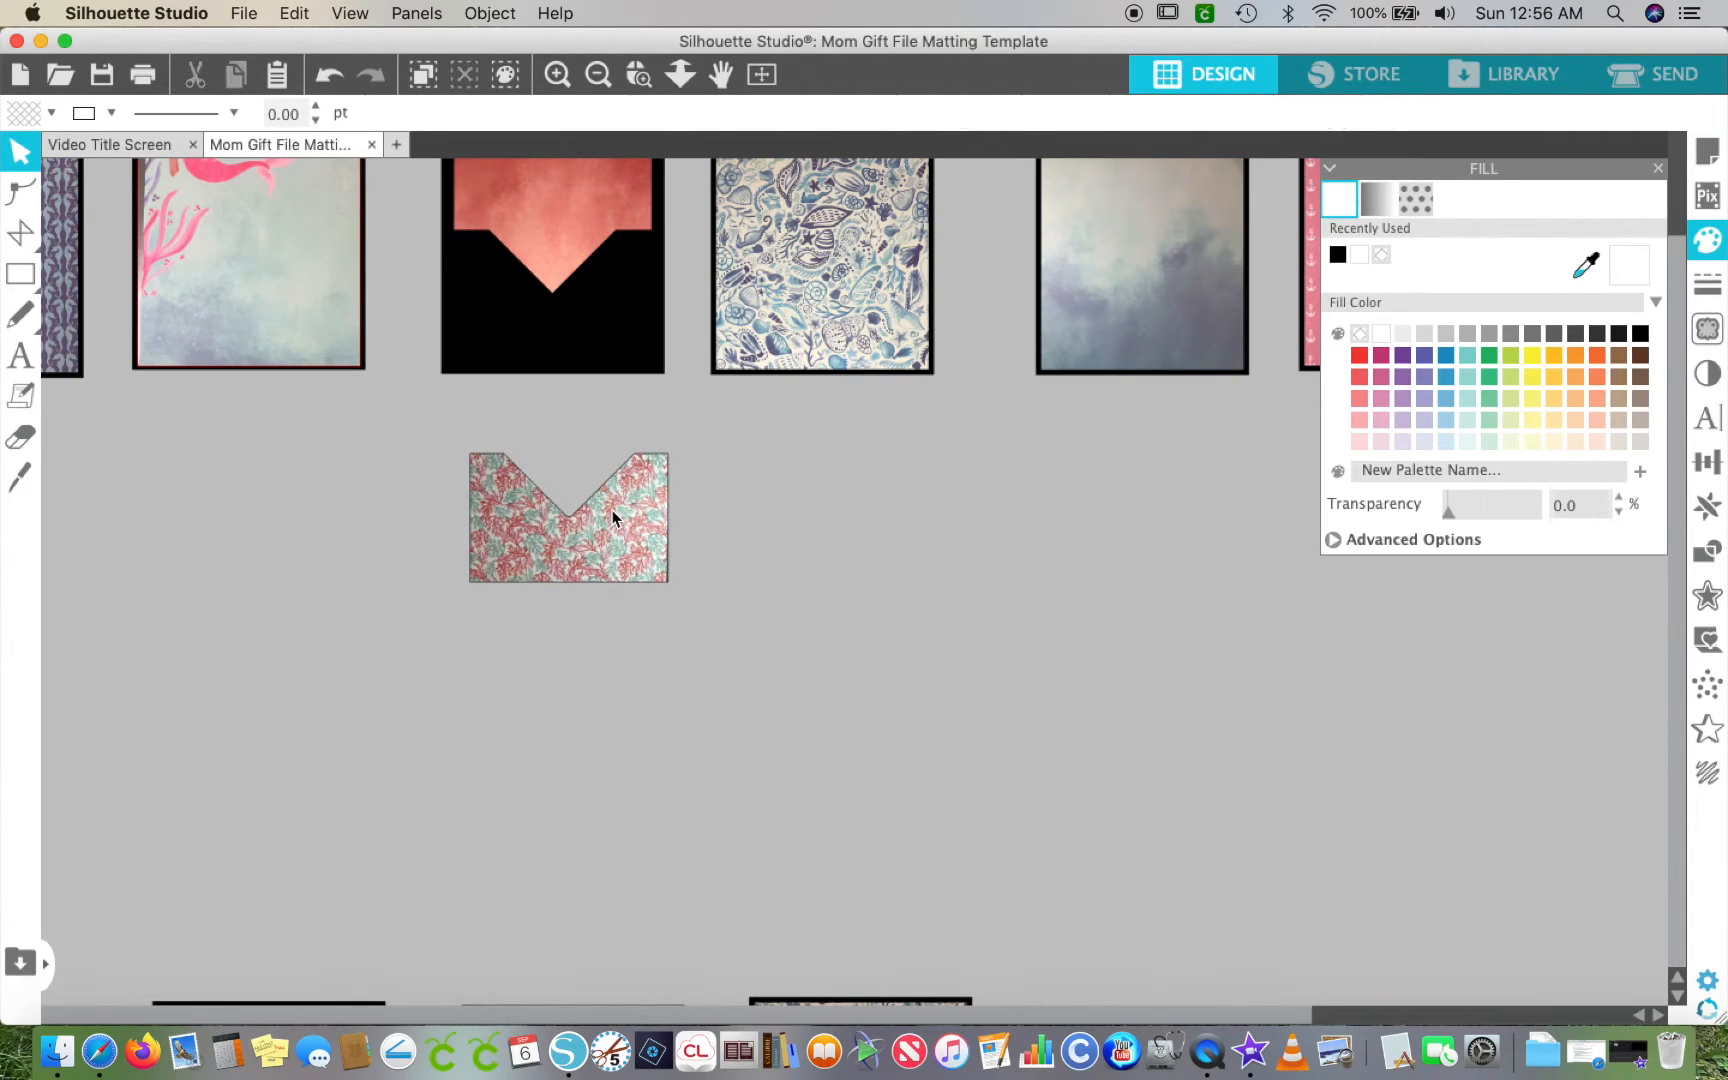
- Look over both rows of matted pages, the square embellishments and the photo collage pages for other shaped pieces
scroll(614, 516, "right", 4)
scroll(612, 518, "down", 5)
scroll(613, 515, "right", 4)
scroll(613, 512, "down", 6)
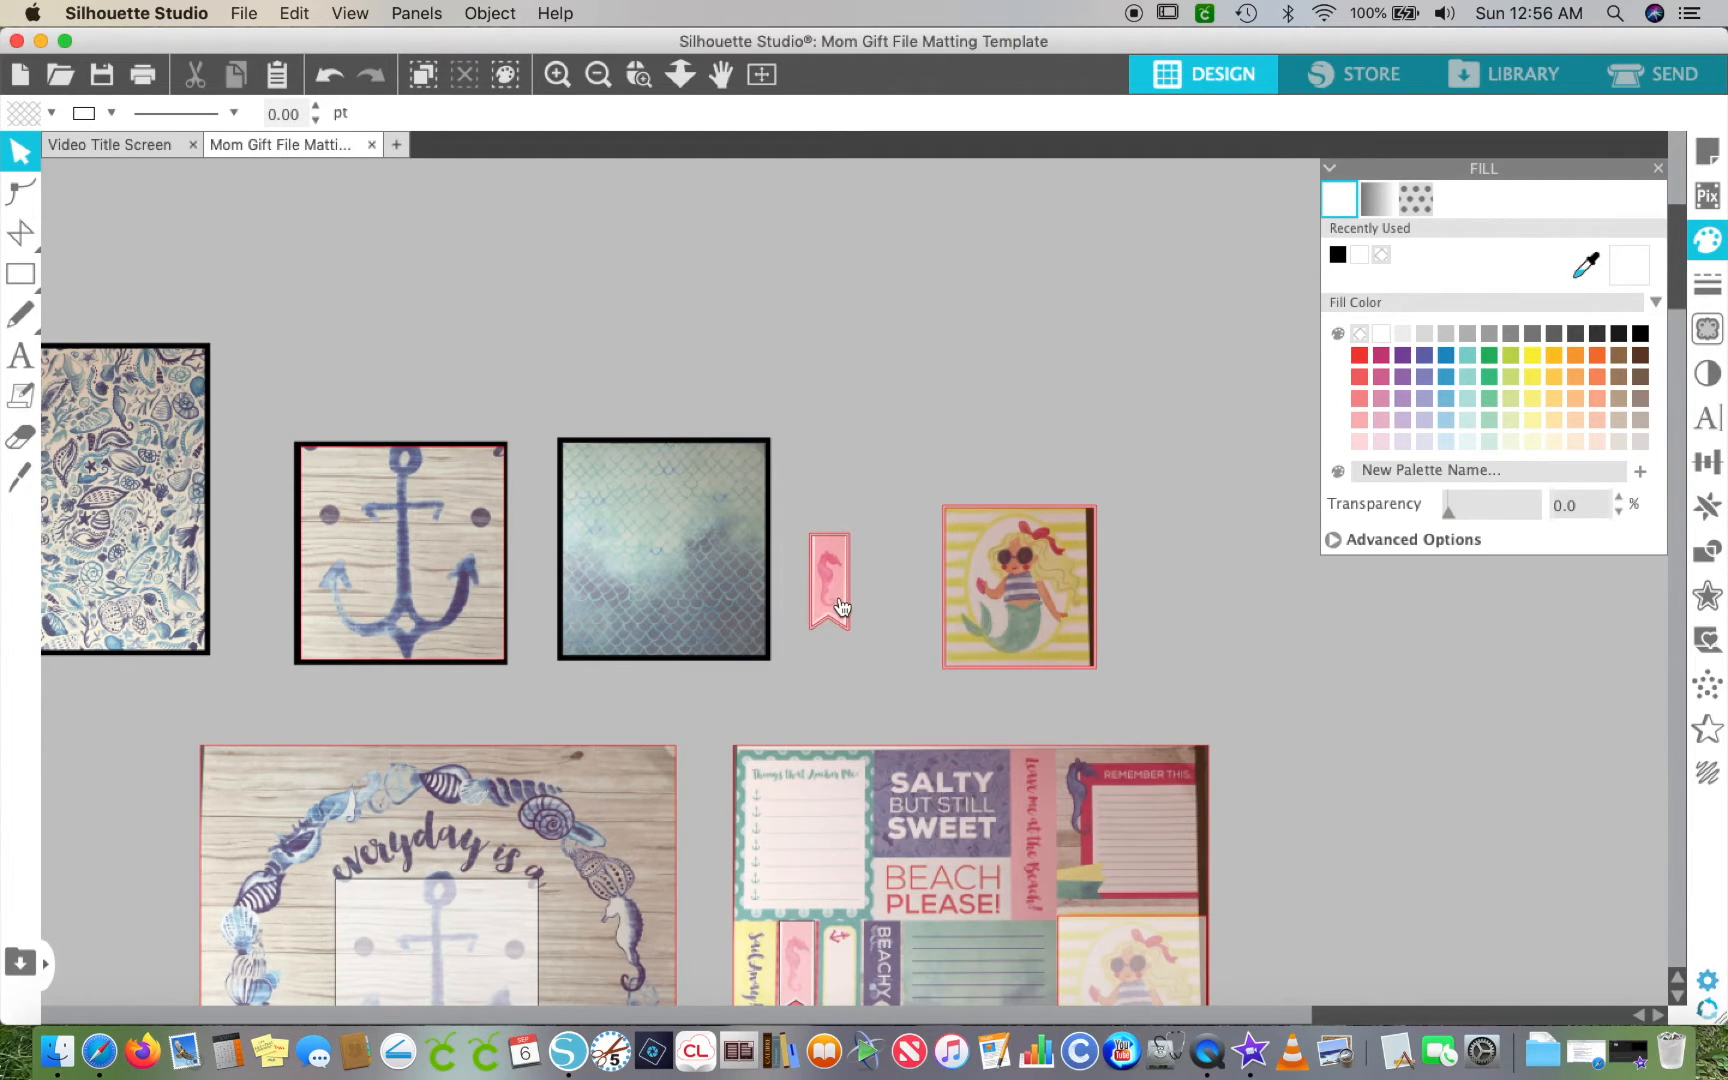
left_click(598, 76)
left_click(600, 78)
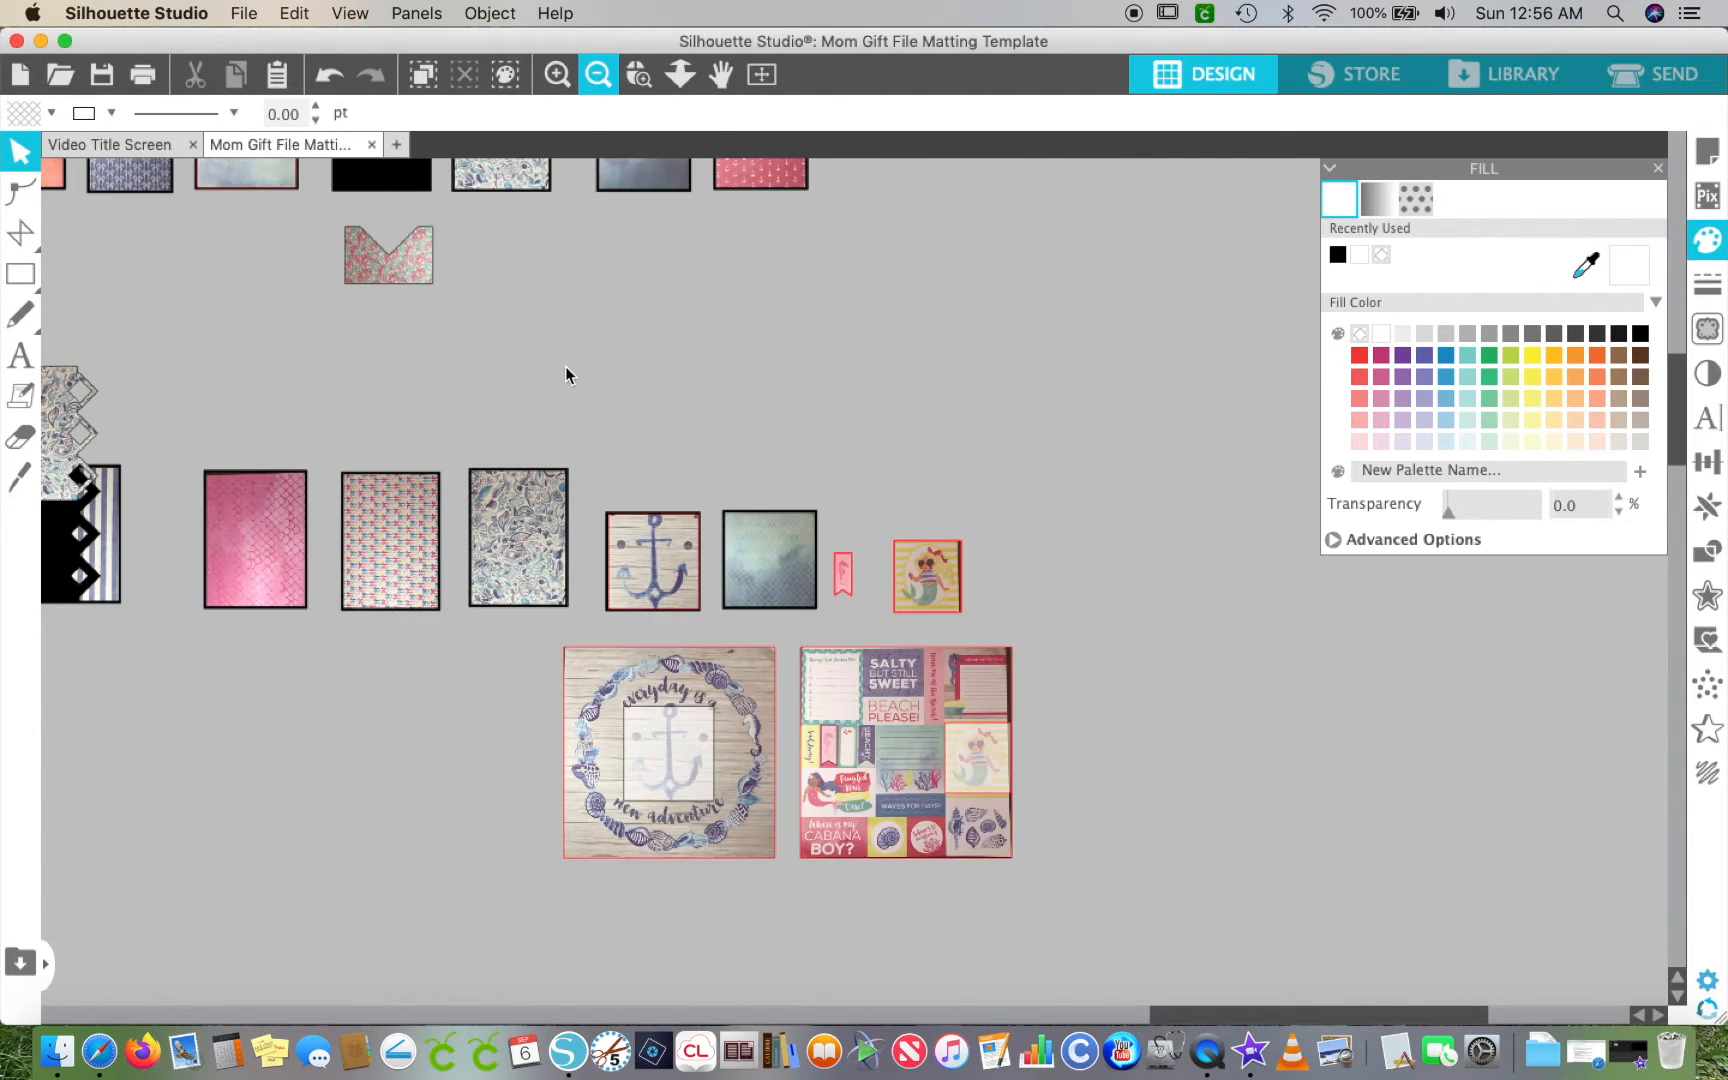
scroll(566, 420, "left", 4)
scroll(566, 420, "up", 2)
scroll(566, 418, "up", 1)
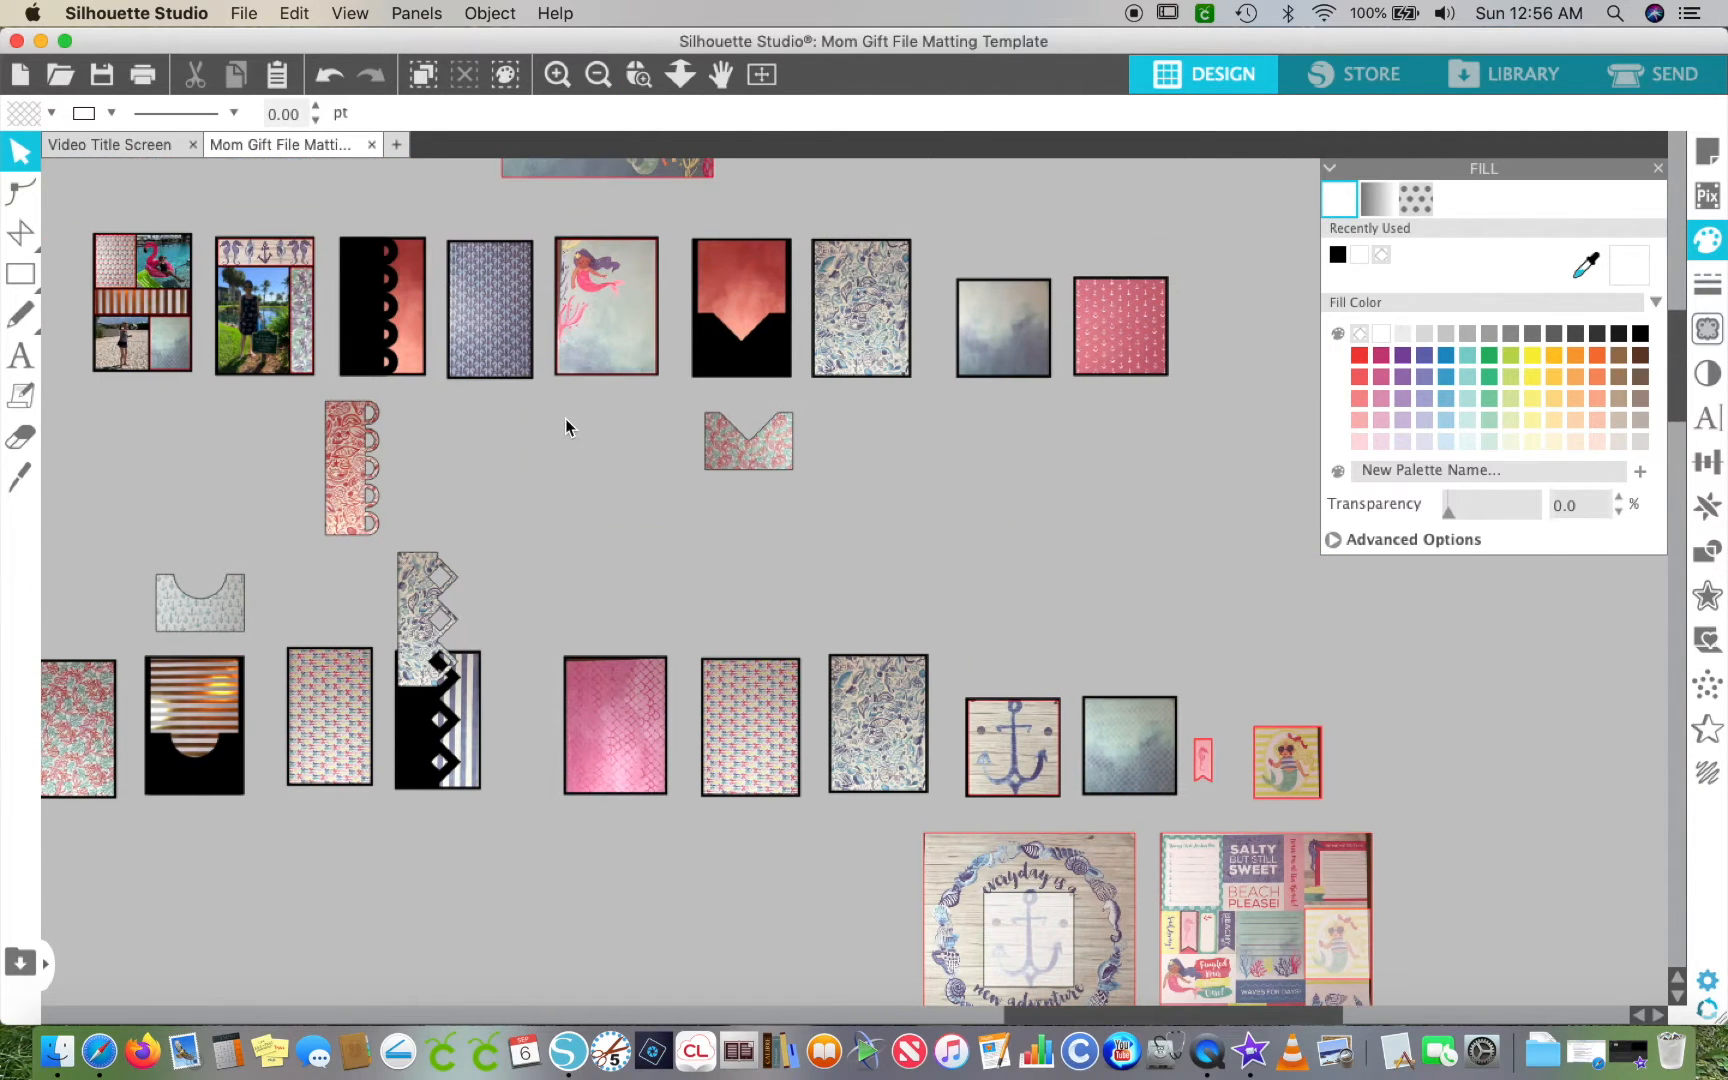
scroll(566, 418, "left", 1)
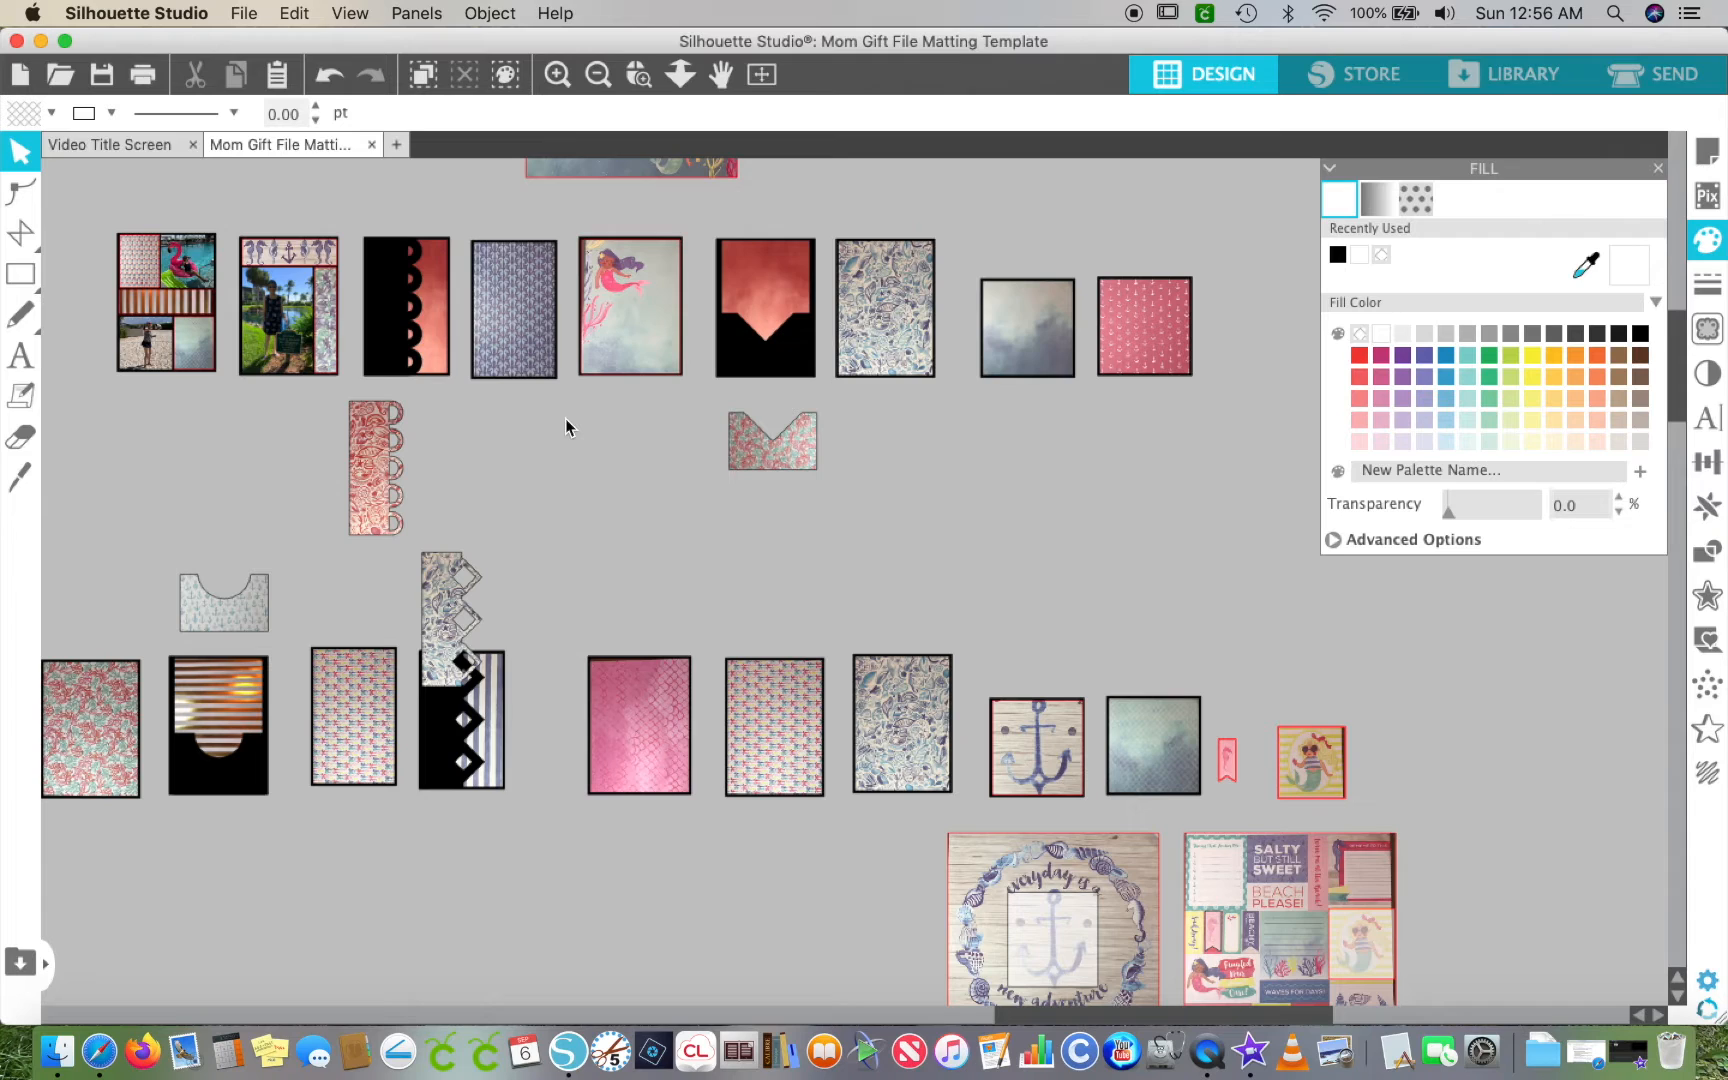
scroll(566, 418, "left", 4)
left_click(555, 76)
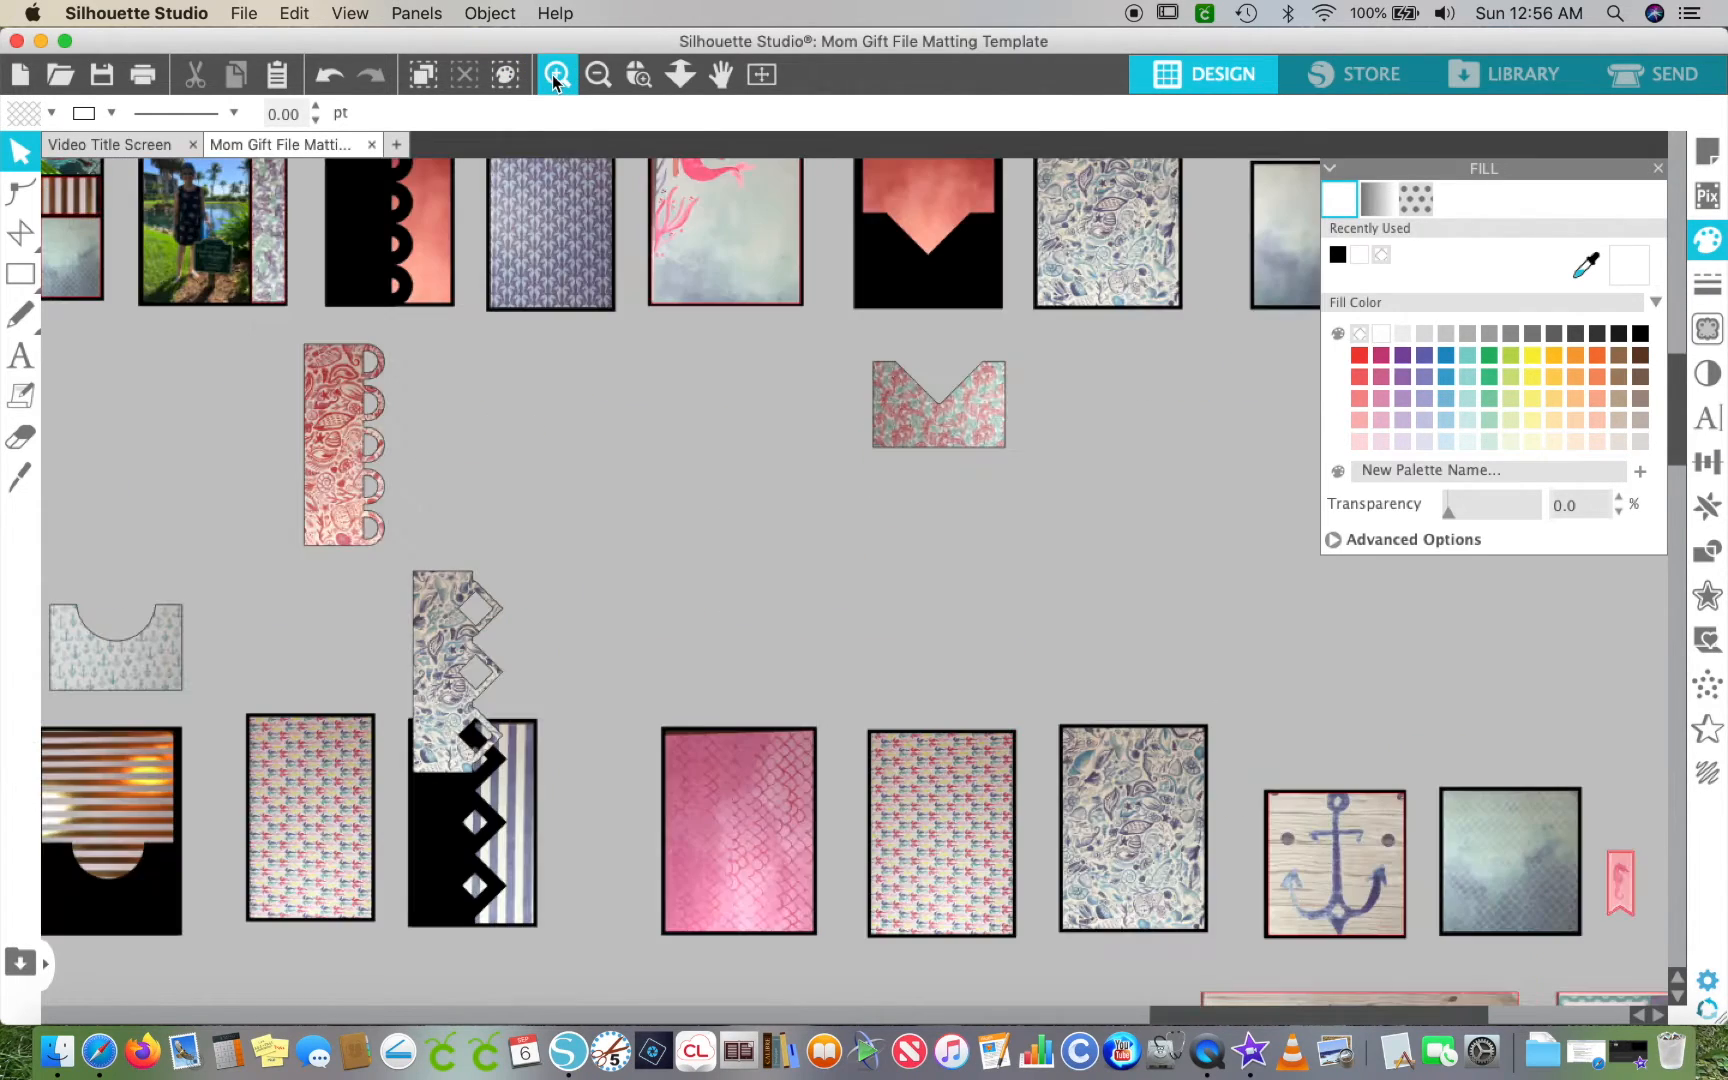
scroll(340, 356, "left", 10)
scroll(340, 356, "up", 5)
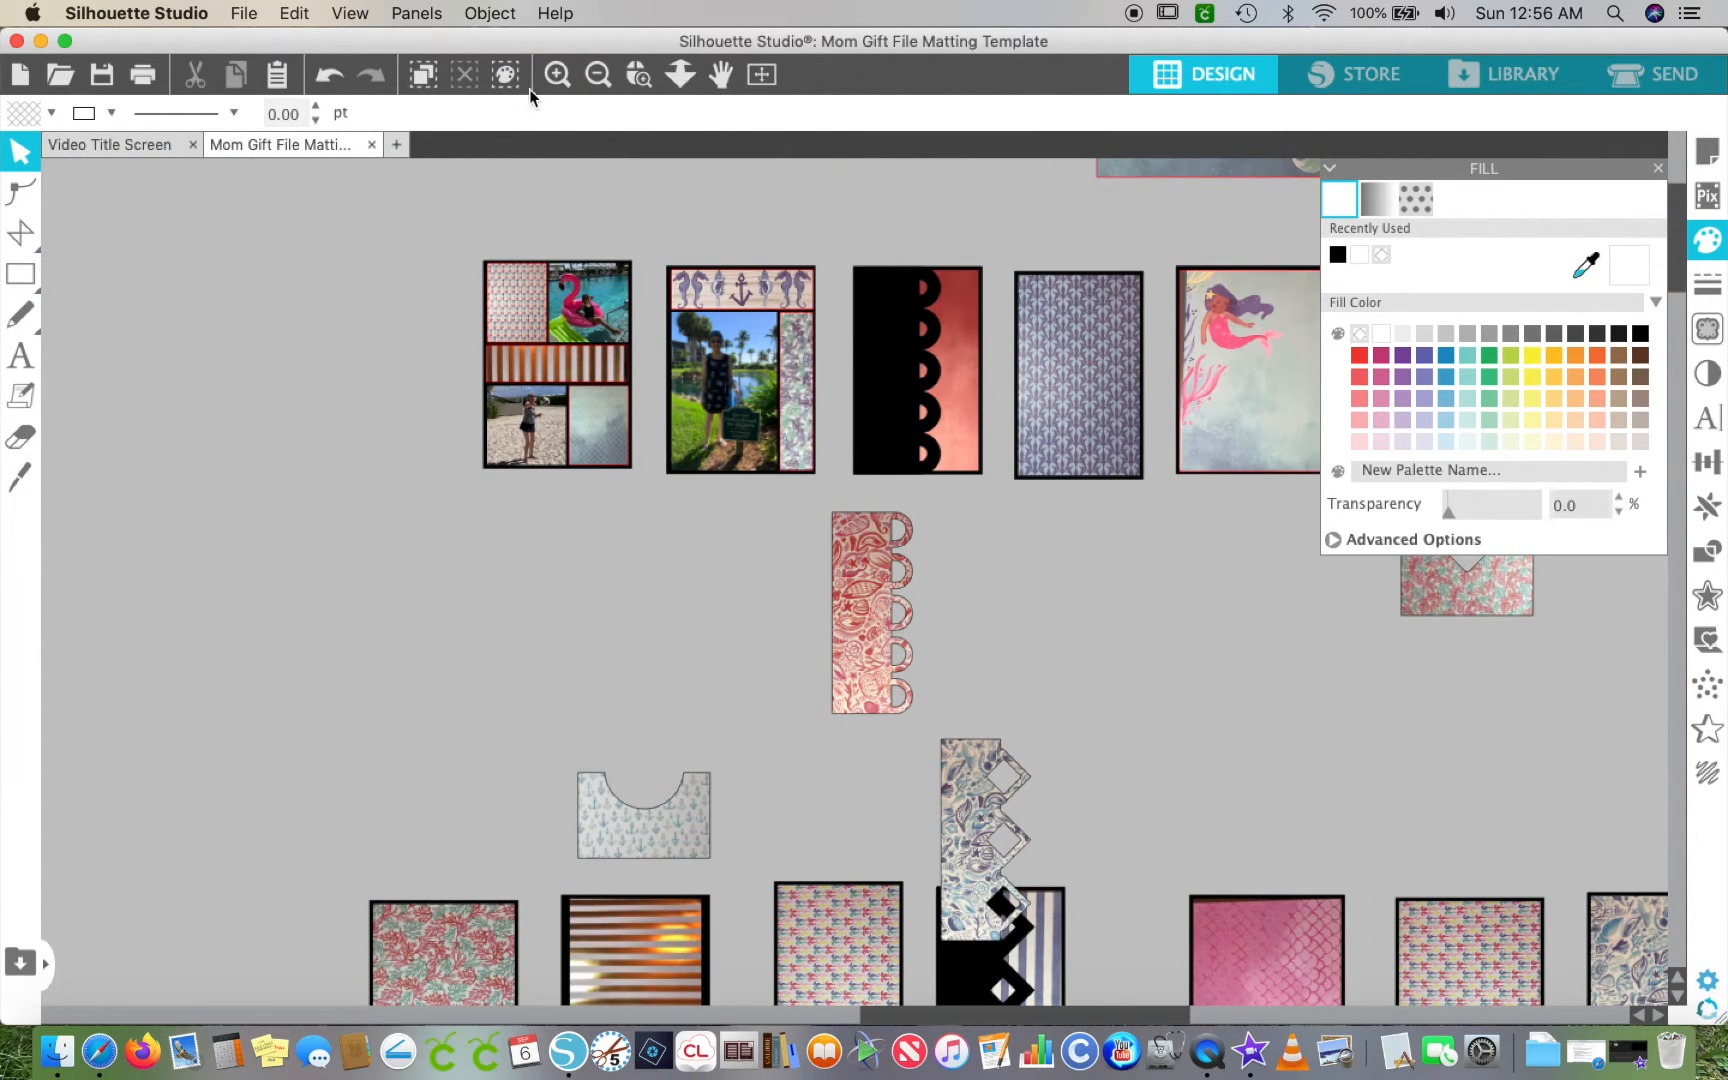
left_click(557, 74)
scroll(390, 328, "left", 2)
scroll(390, 328, "up", 1)
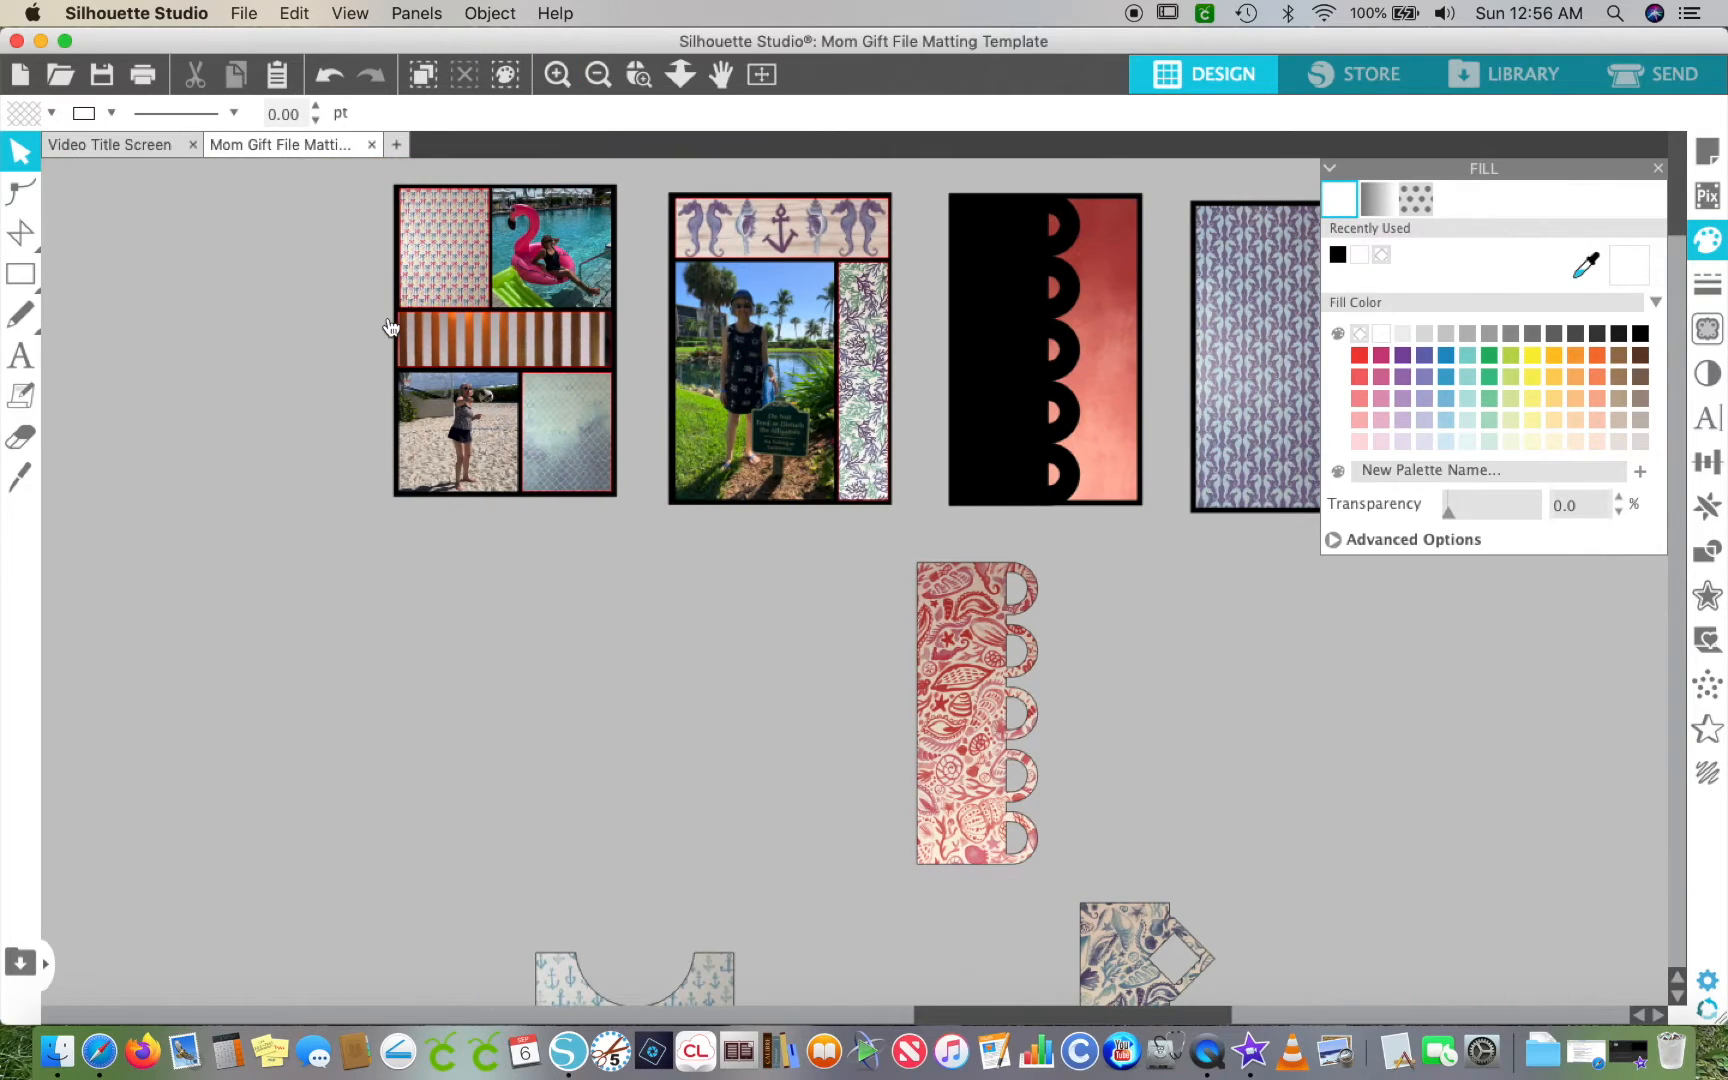
- Move the small-print paper rectangle off its black mat and back to its place beside the flamingo photo
left_click(433, 232)
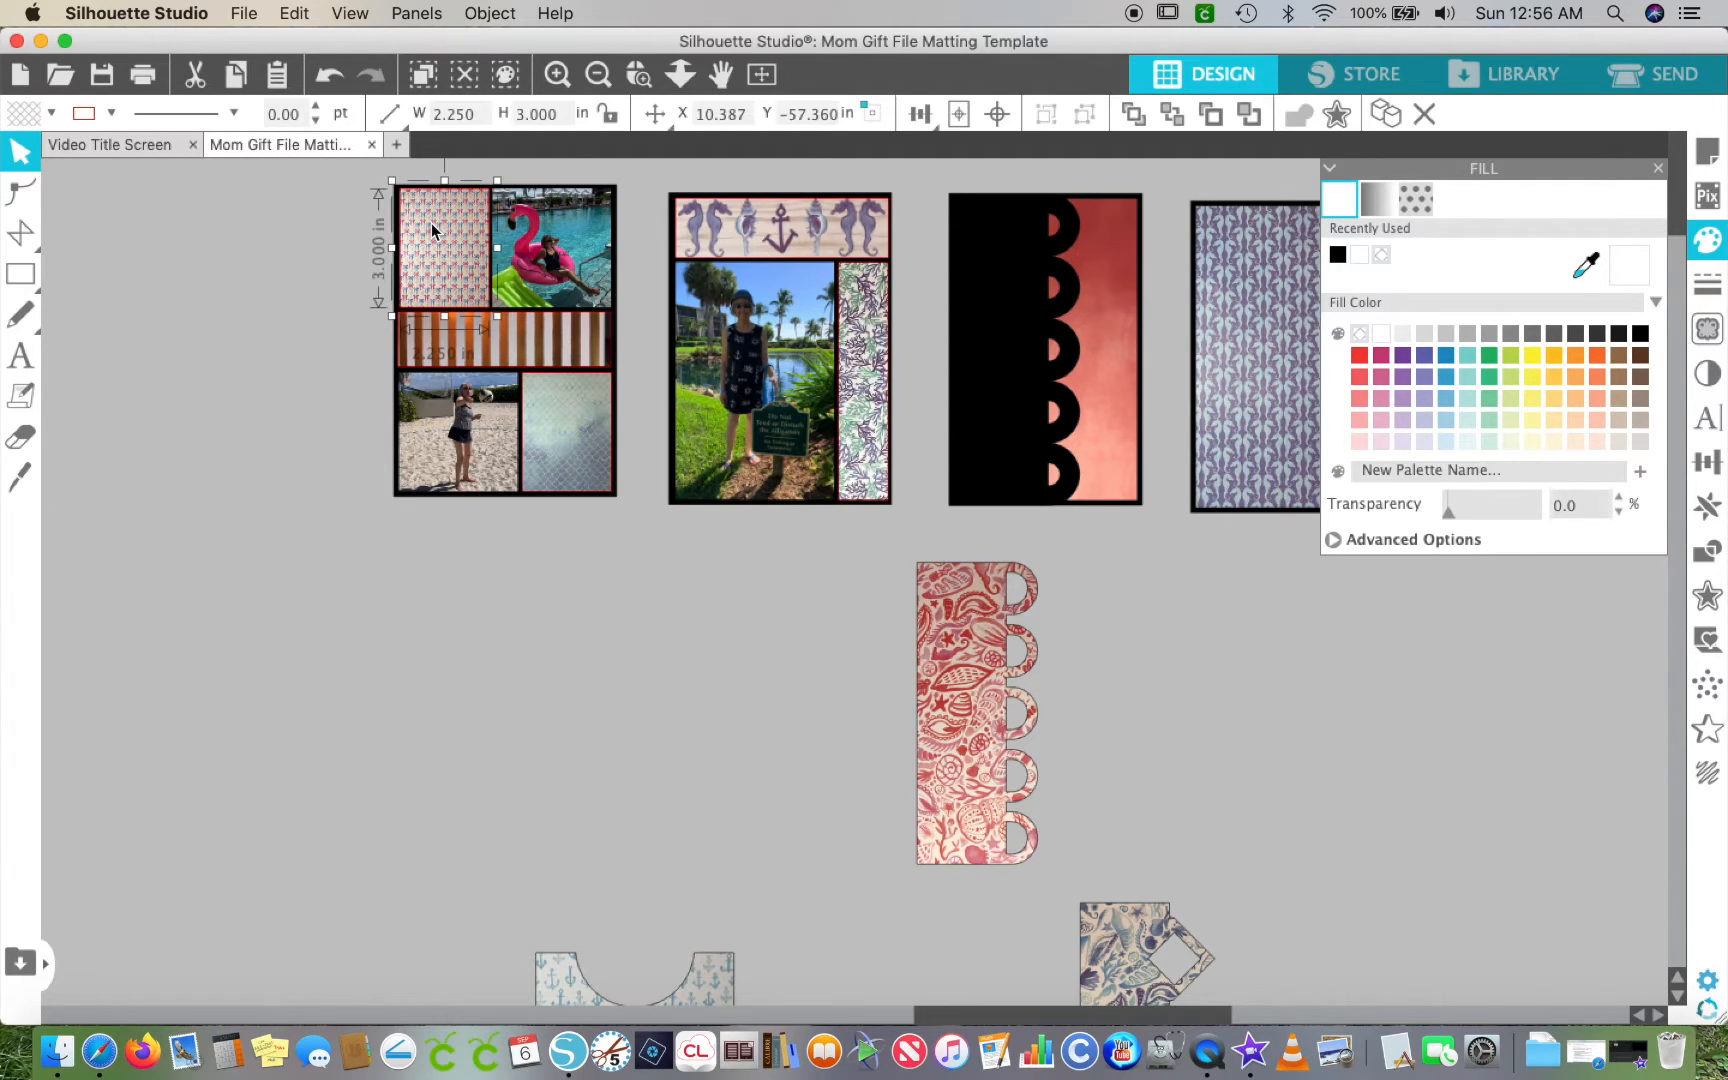
left_click(556, 76)
left_click(556, 79)
scroll(327, 299, "up", 5)
scroll(327, 299, "left", 6)
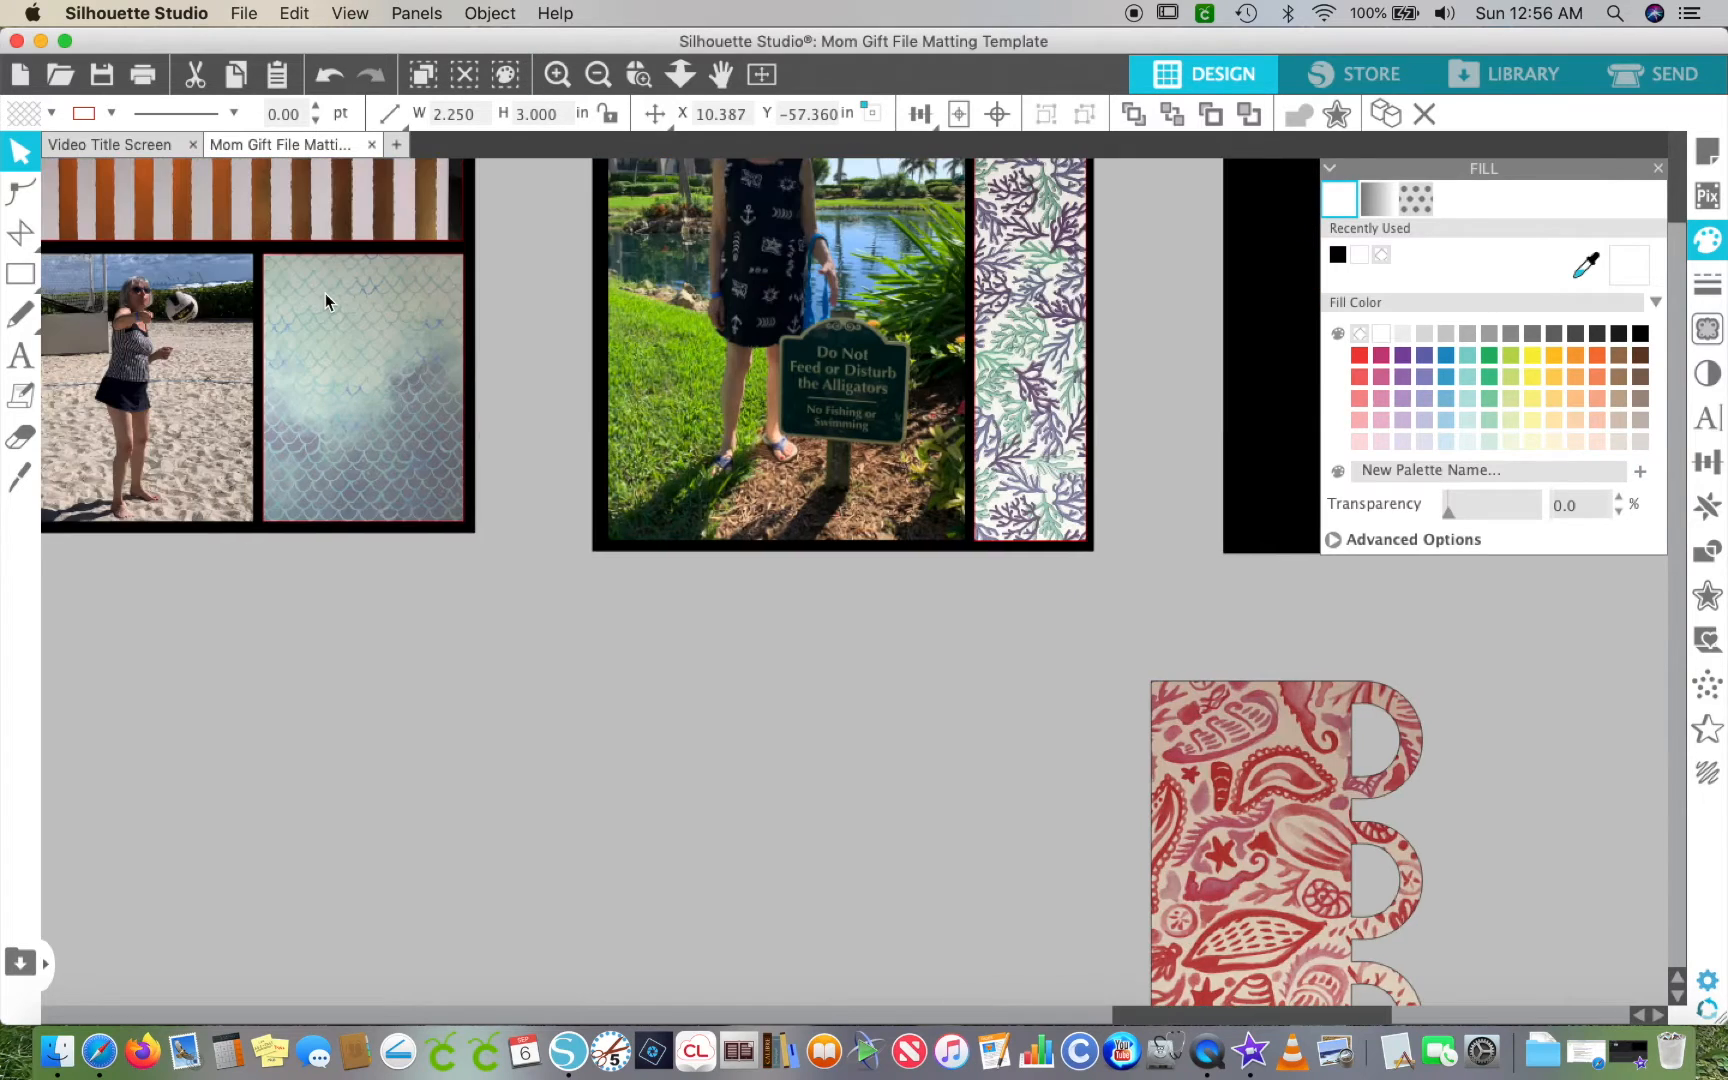
scroll(325, 295, "up", 2)
scroll(325, 295, "left", 2)
left_click_drag(615, 420, 377, 343)
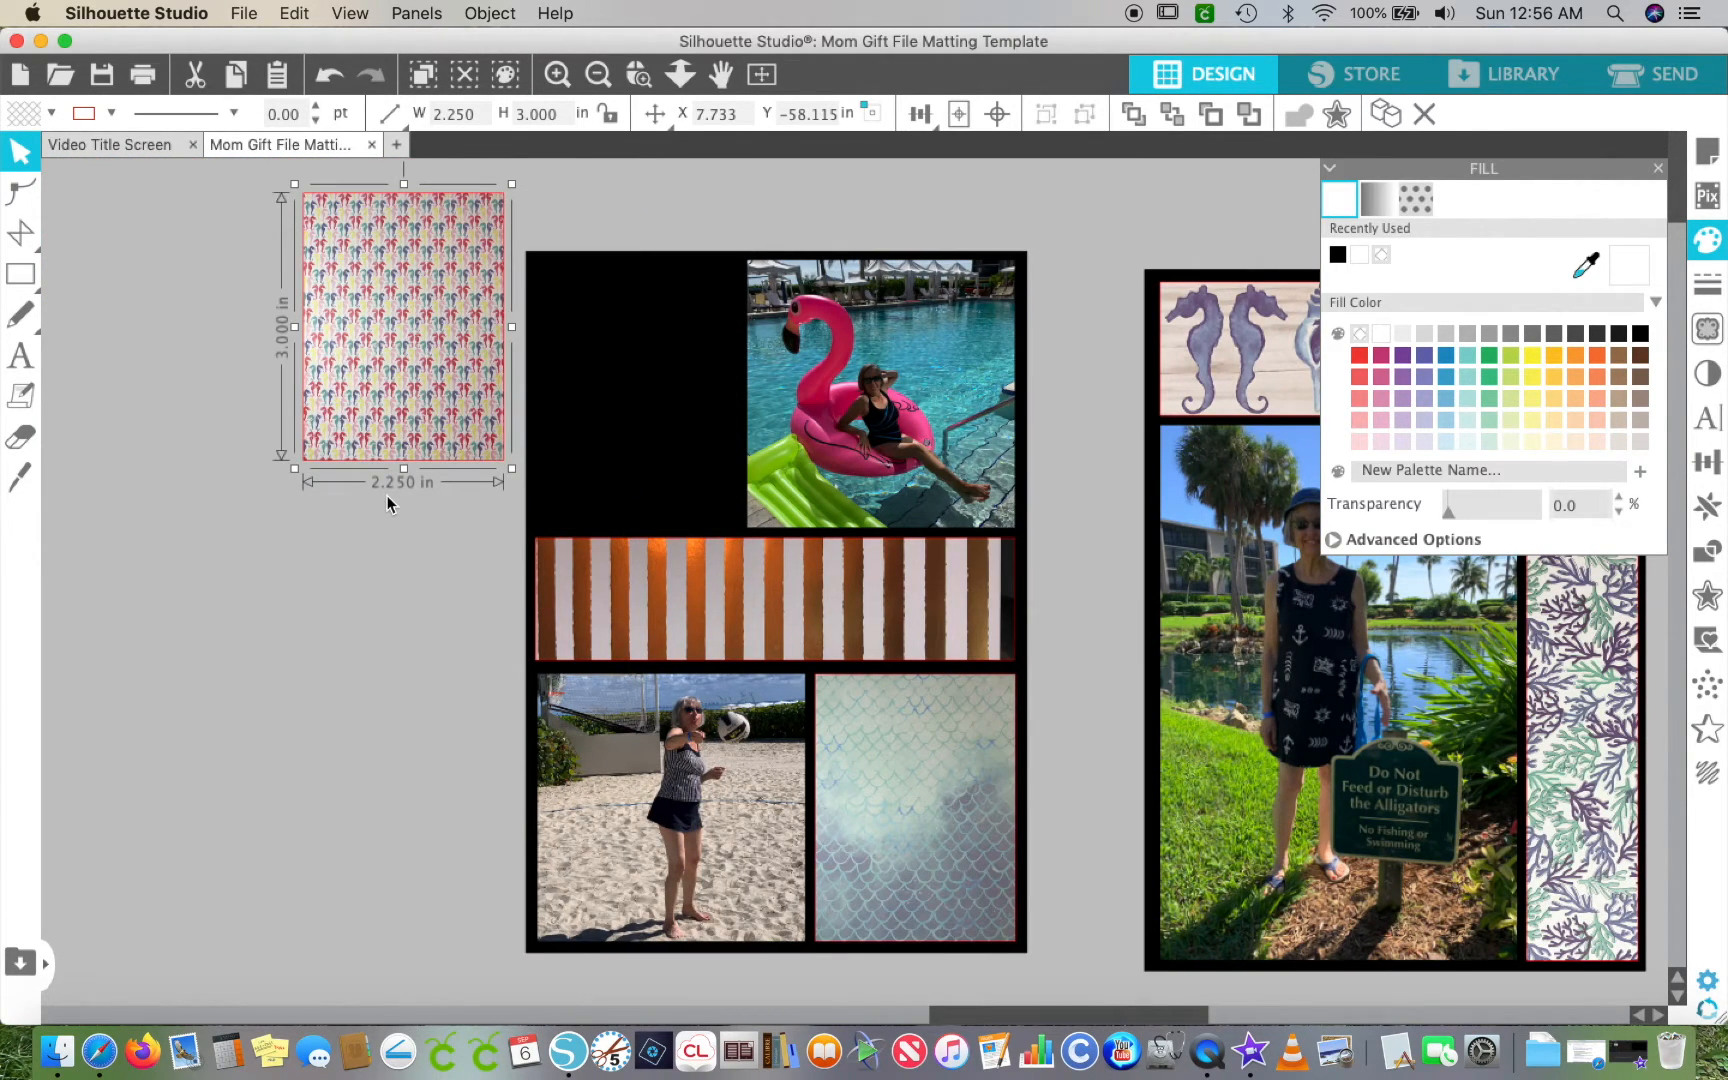
left_click_drag(376, 355, 613, 418)
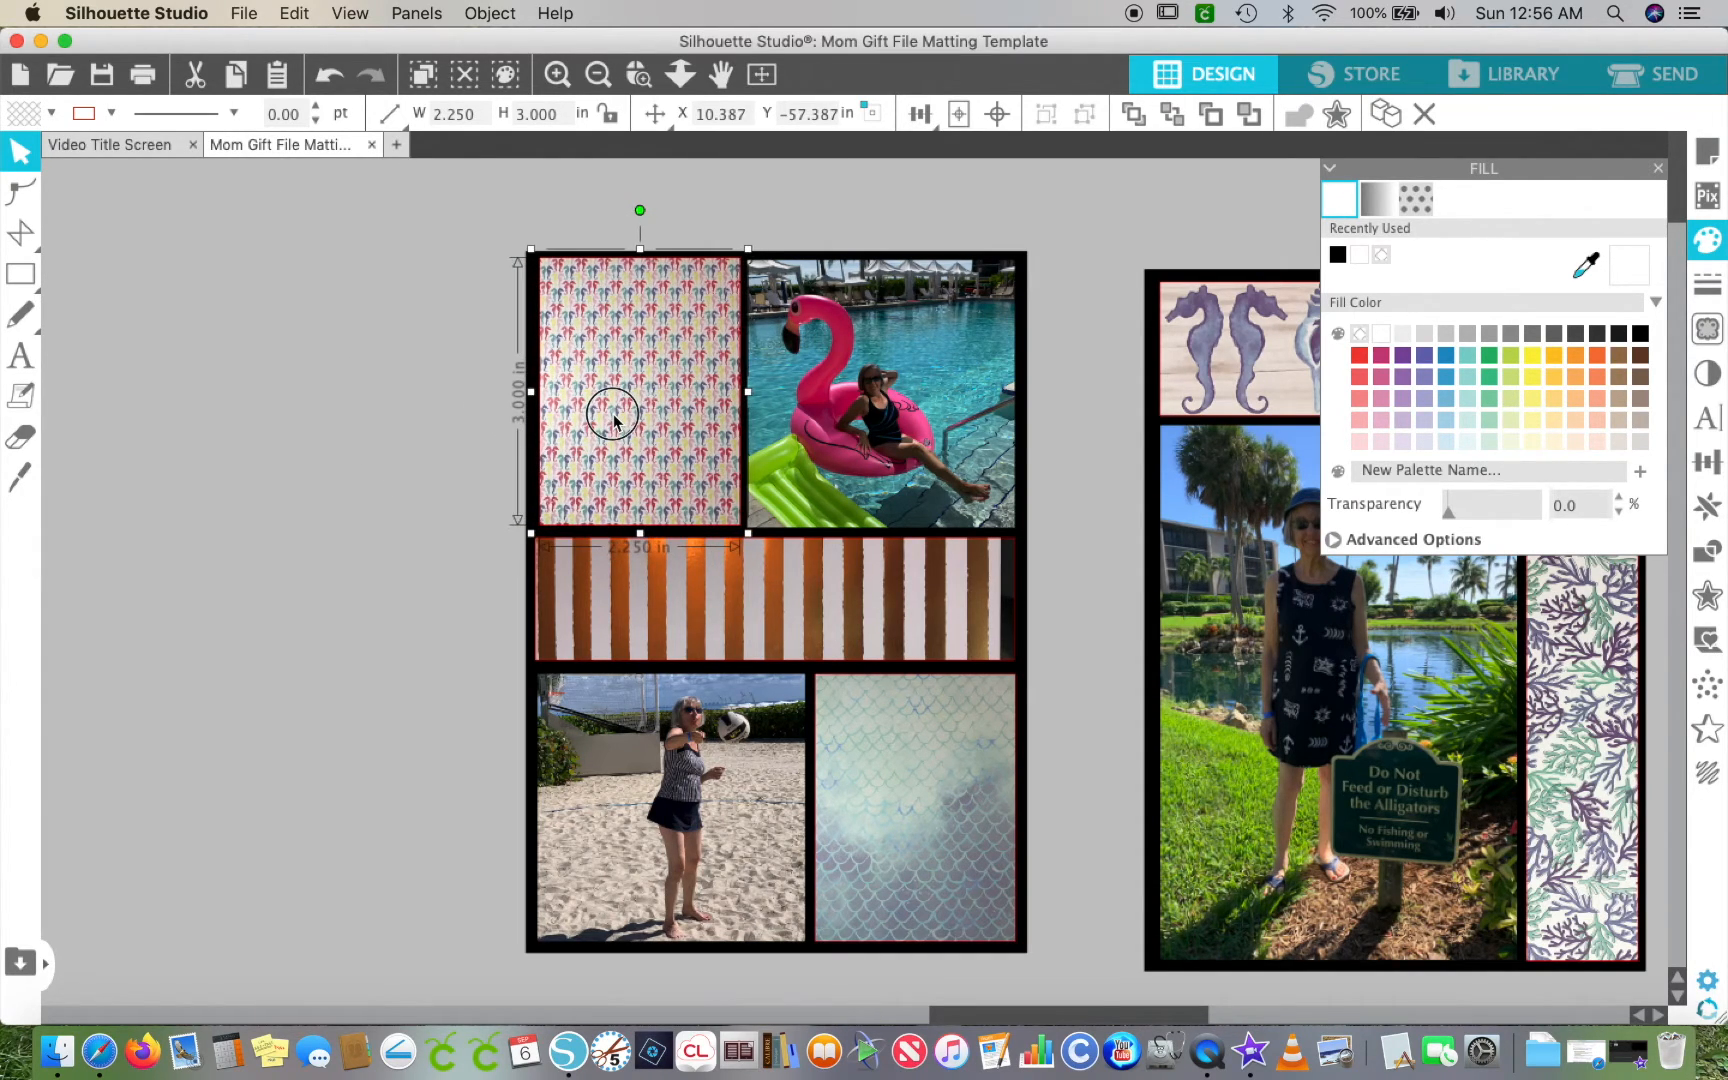
- Widen the flamingo photo to about 3.78 in and narrow the patterned paper beside it to about 1.43 in
left_click(788, 410)
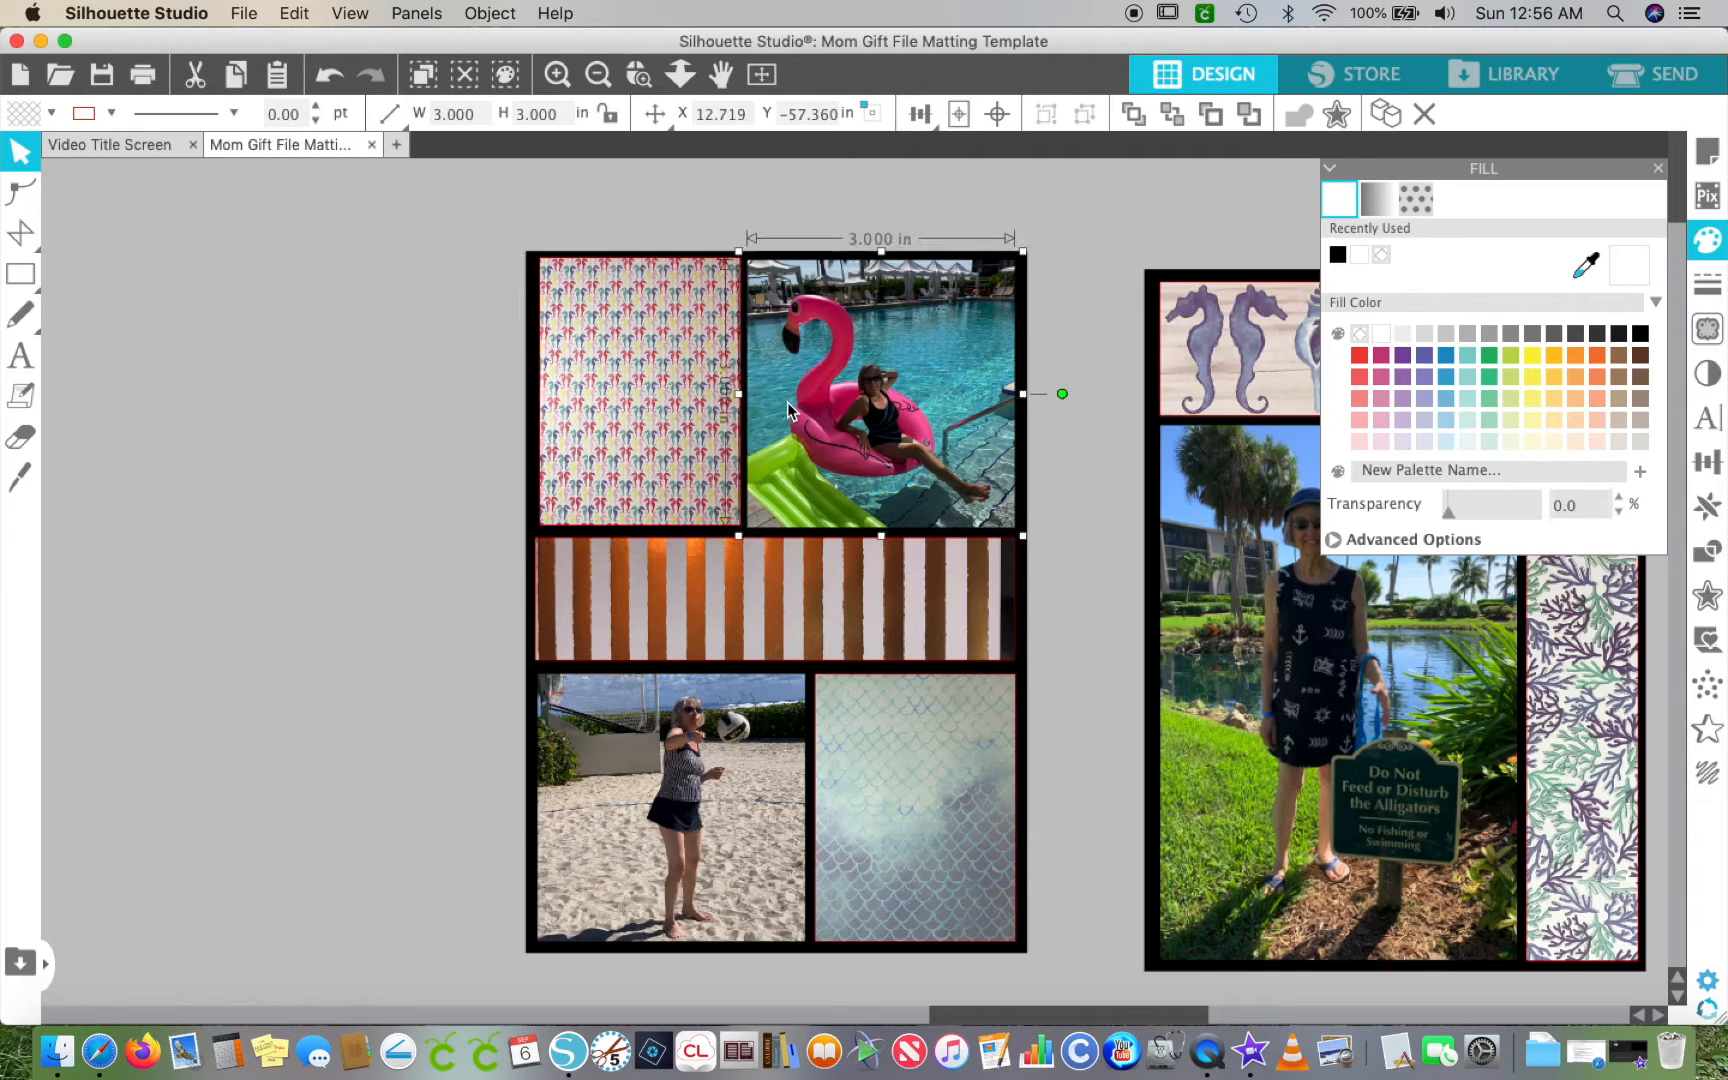
left_click_drag(741, 393, 678, 386)
left_click(645, 391)
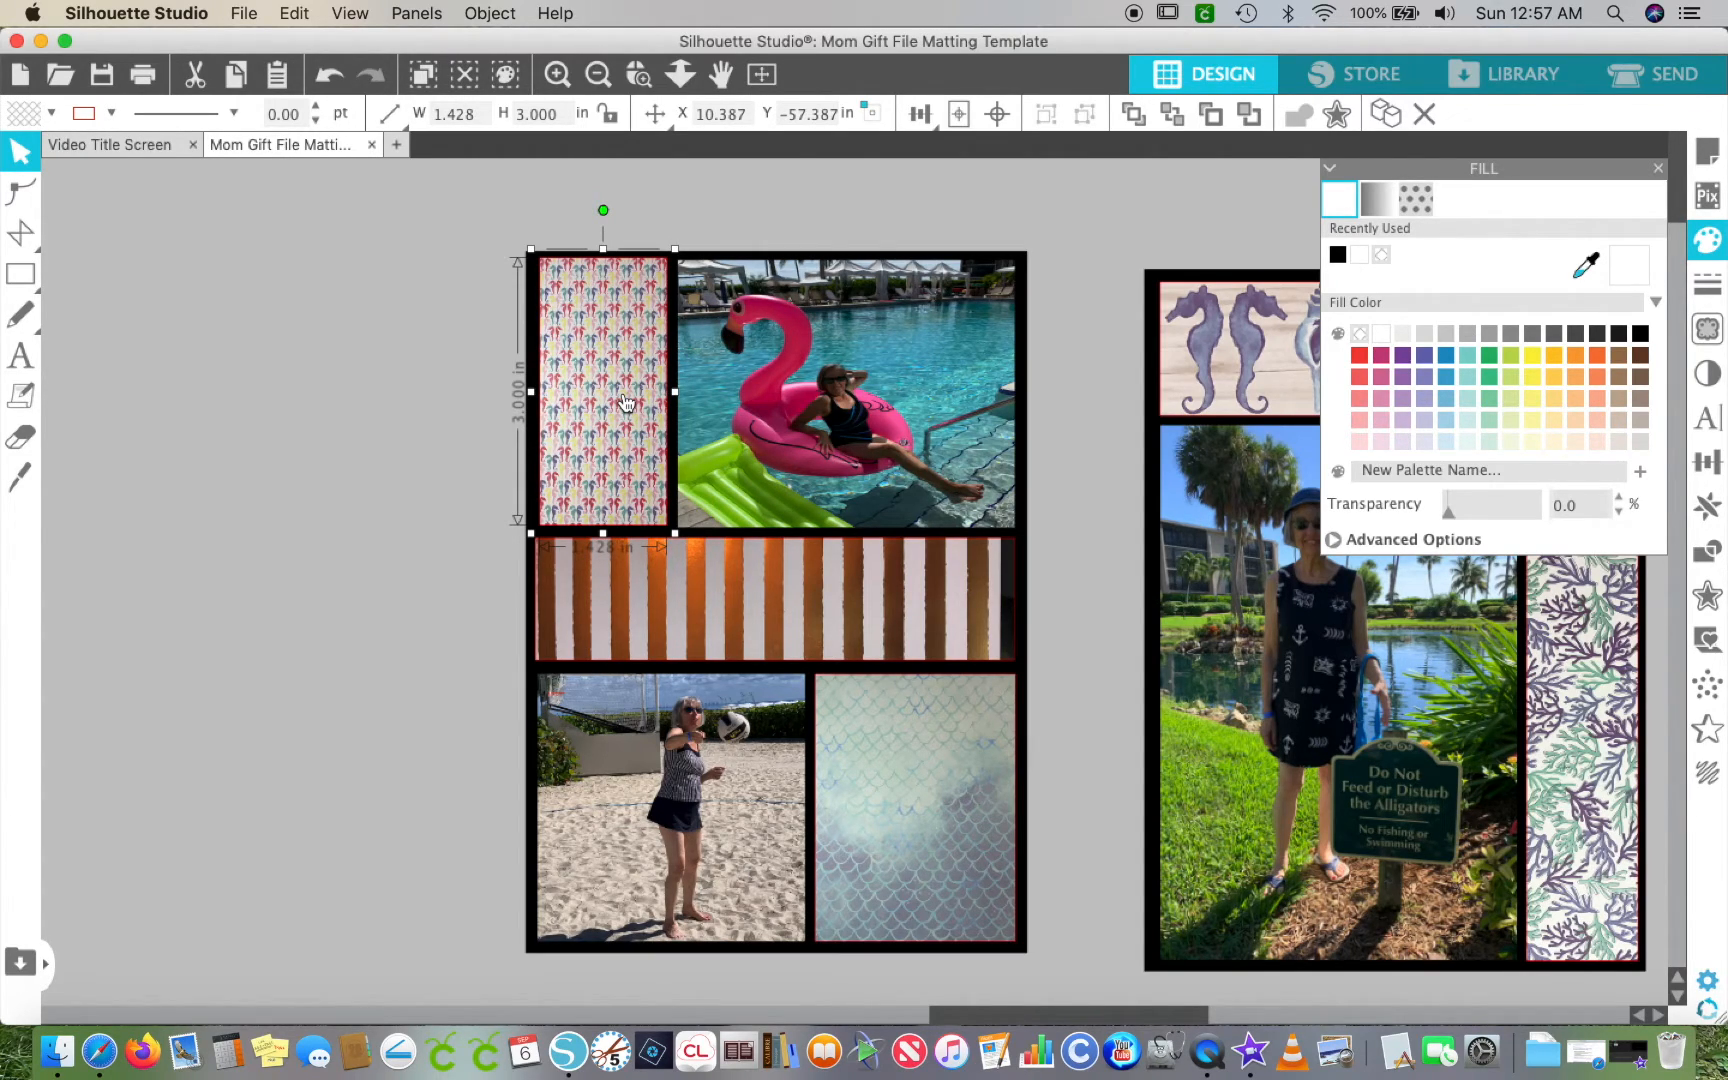
- Move the flamingo, beach volleyball and alligator-sign photos together off their black mats to the empty area beside the cutting mat
left_click(597, 73)
left_click(597, 73)
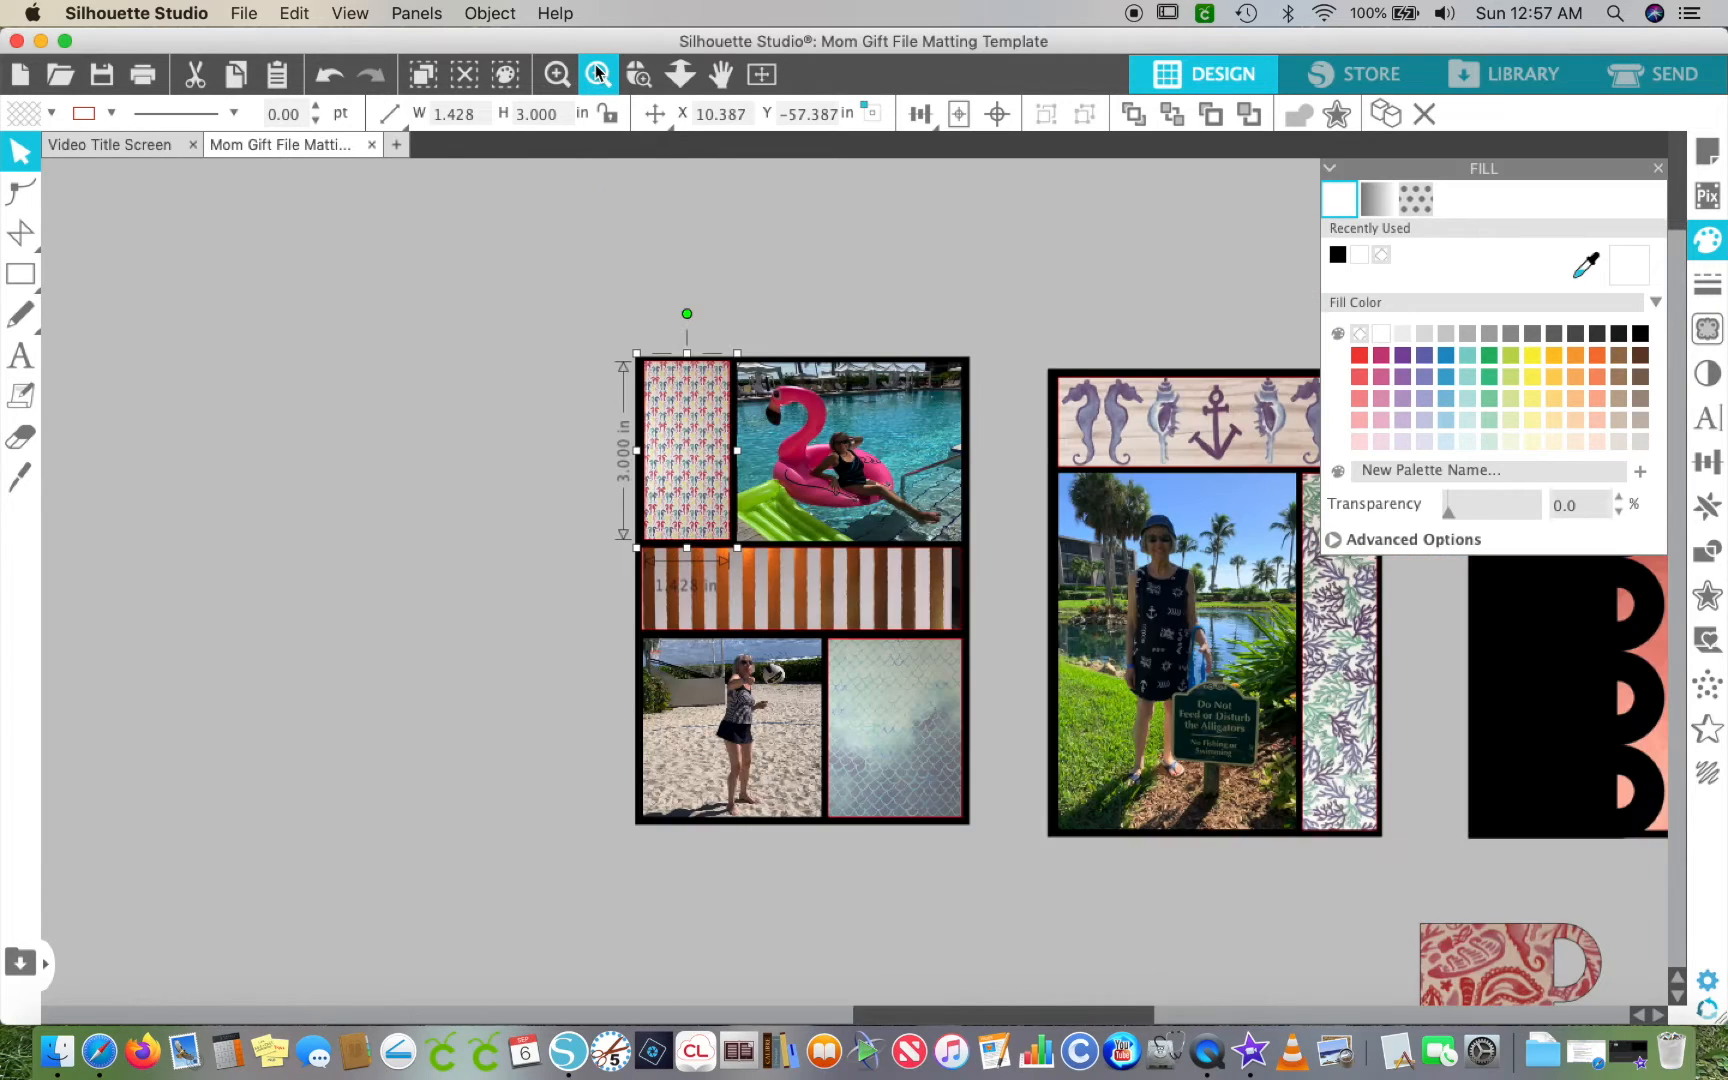
left_click(597, 73)
left_click(843, 518)
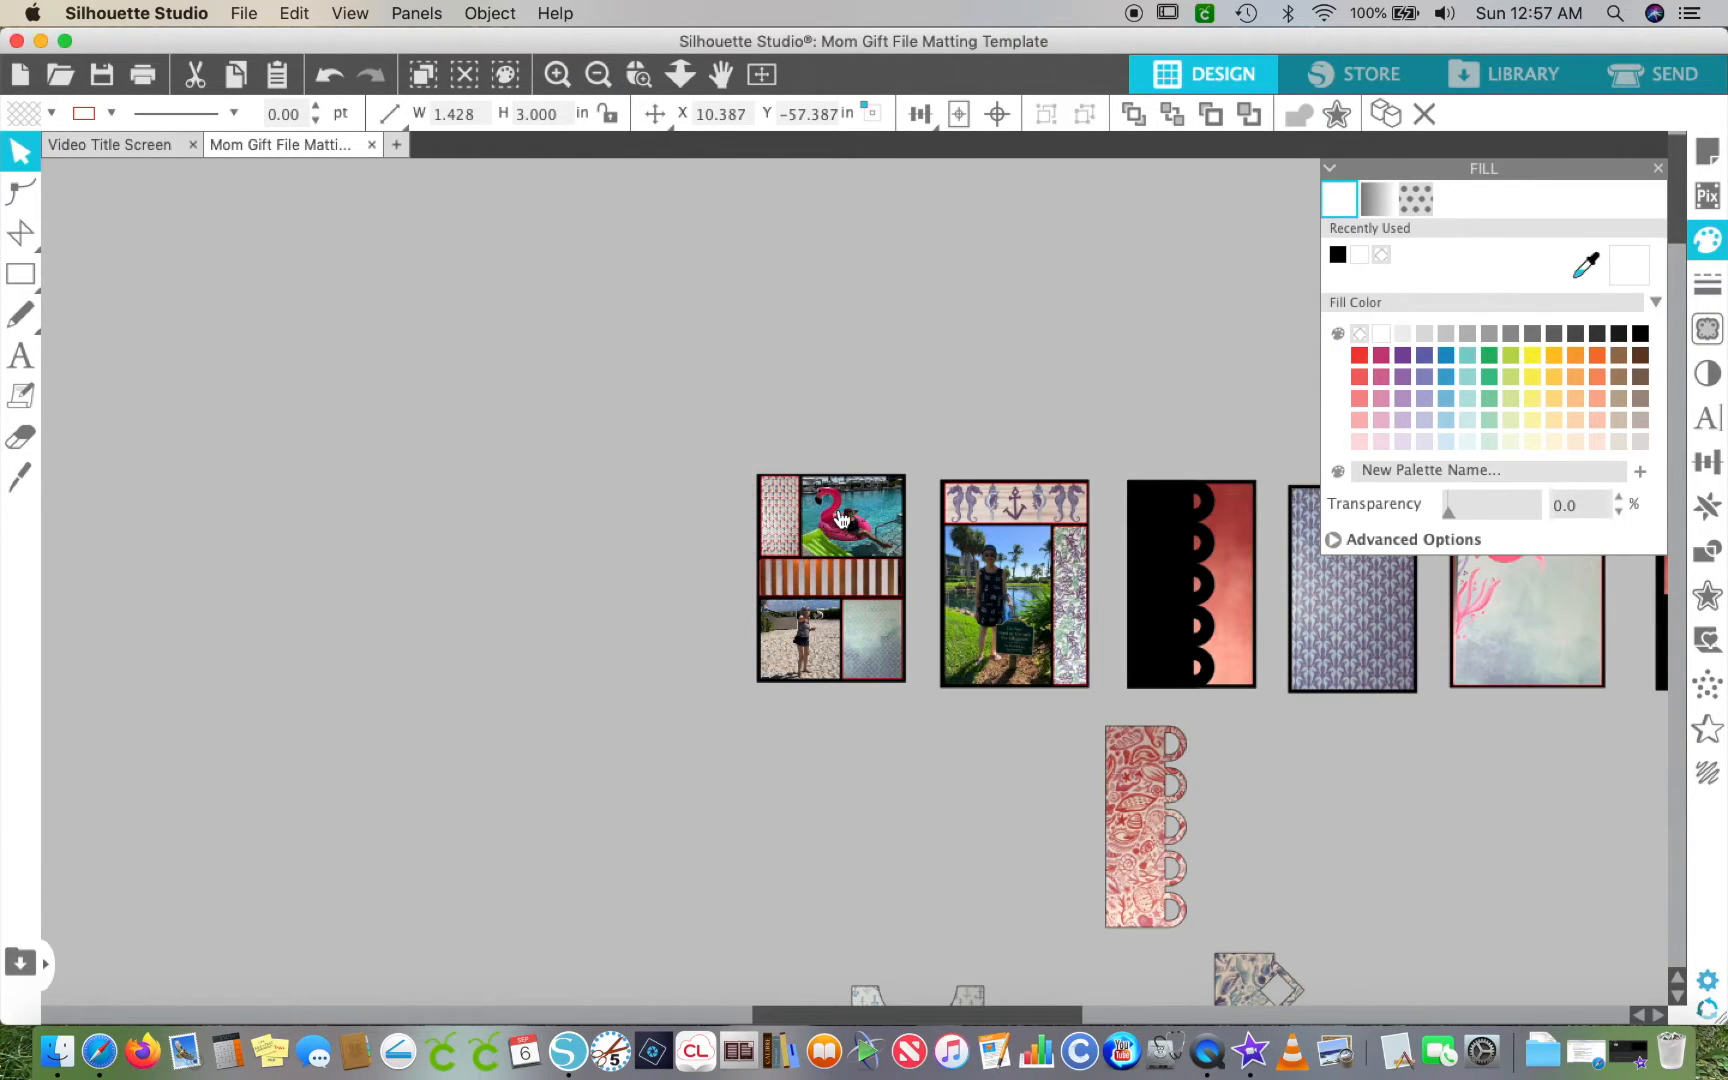
left_click(803, 630, "shift")
left_click(995, 601, "shift")
left_click_drag(995, 601, 590, 795)
scroll(588, 795, "down", 1)
scroll(588, 795, "down", 12)
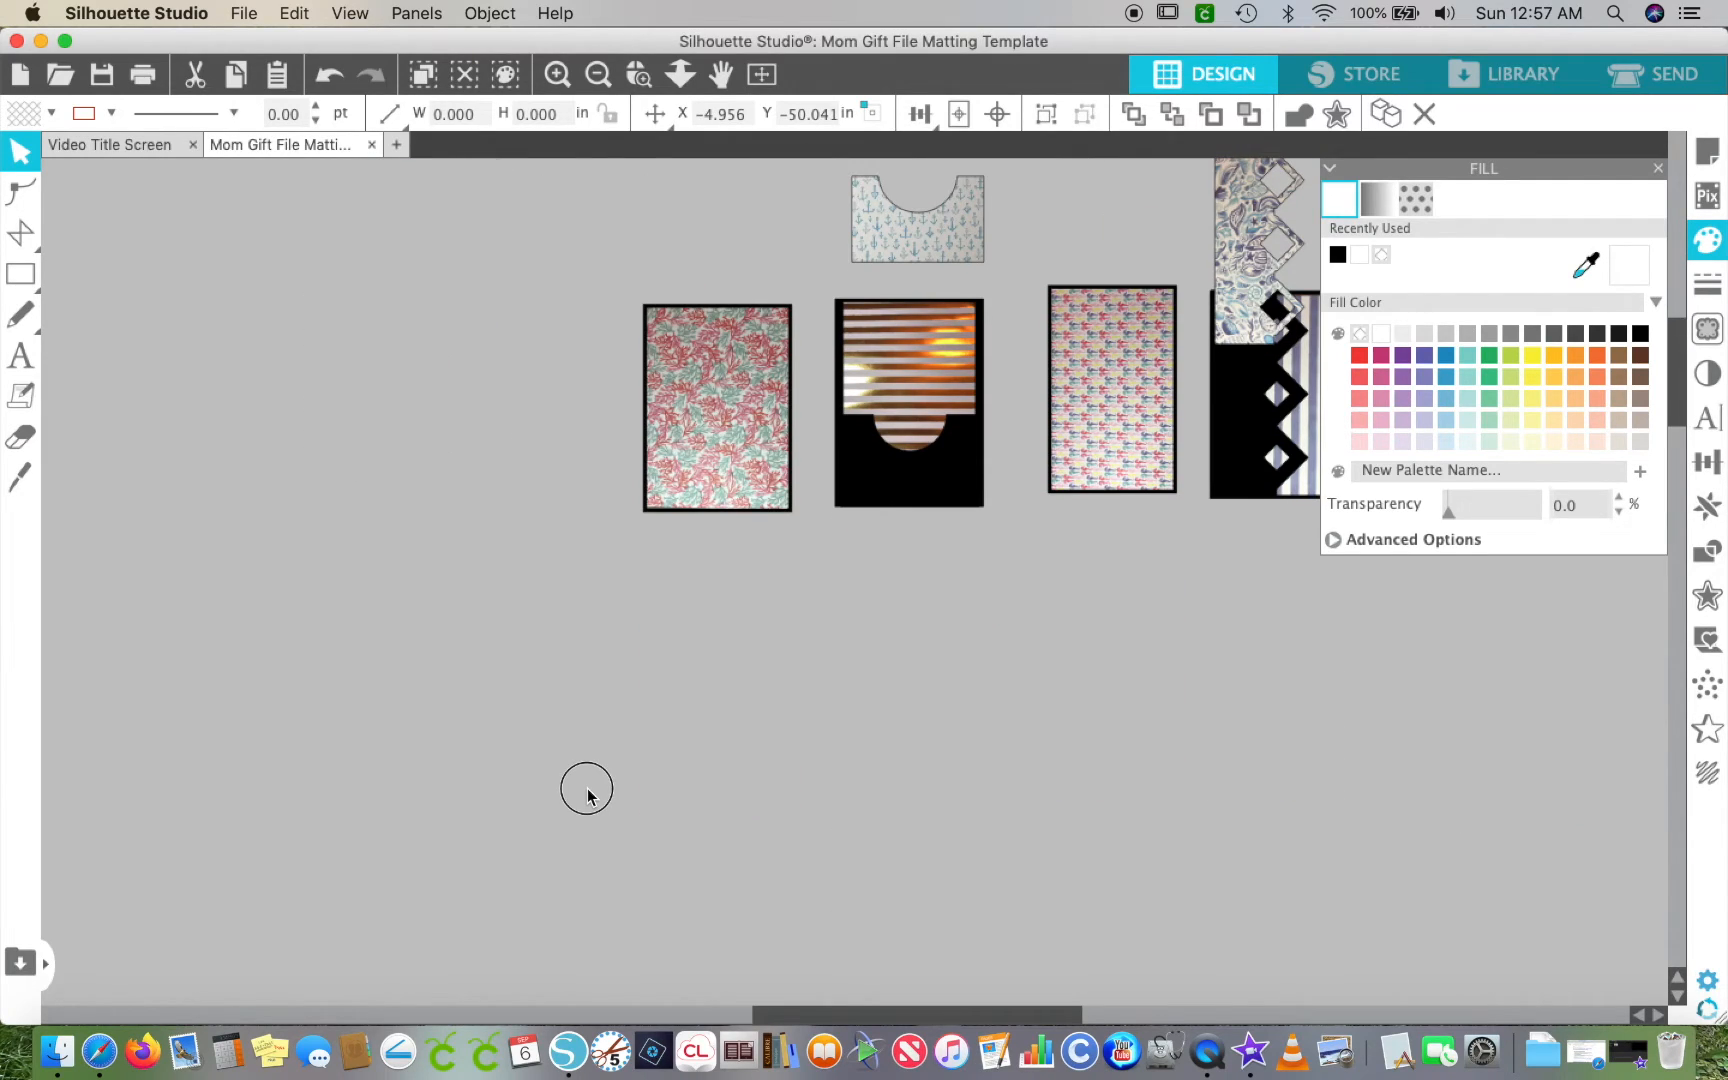
scroll(587, 796, "down", 4)
scroll(582, 795, "down", 7)
left_click_drag(588, 795, 398, 641)
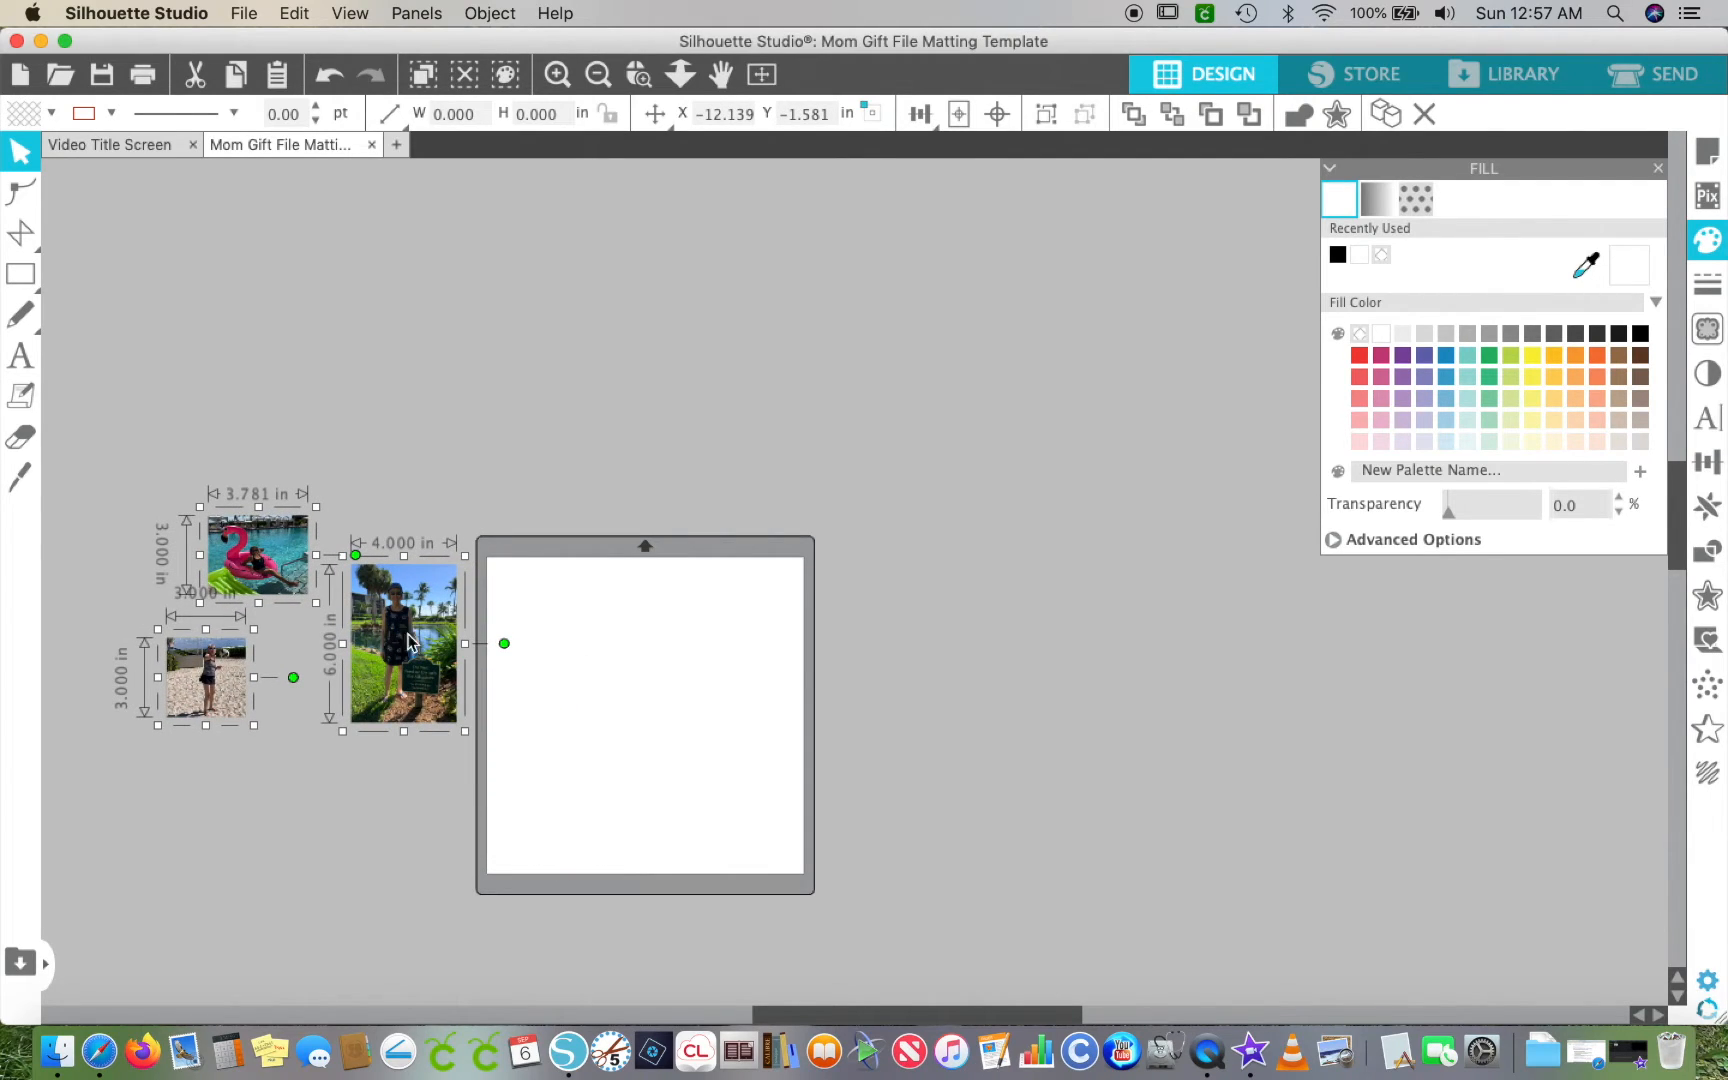
left_click(910, 657)
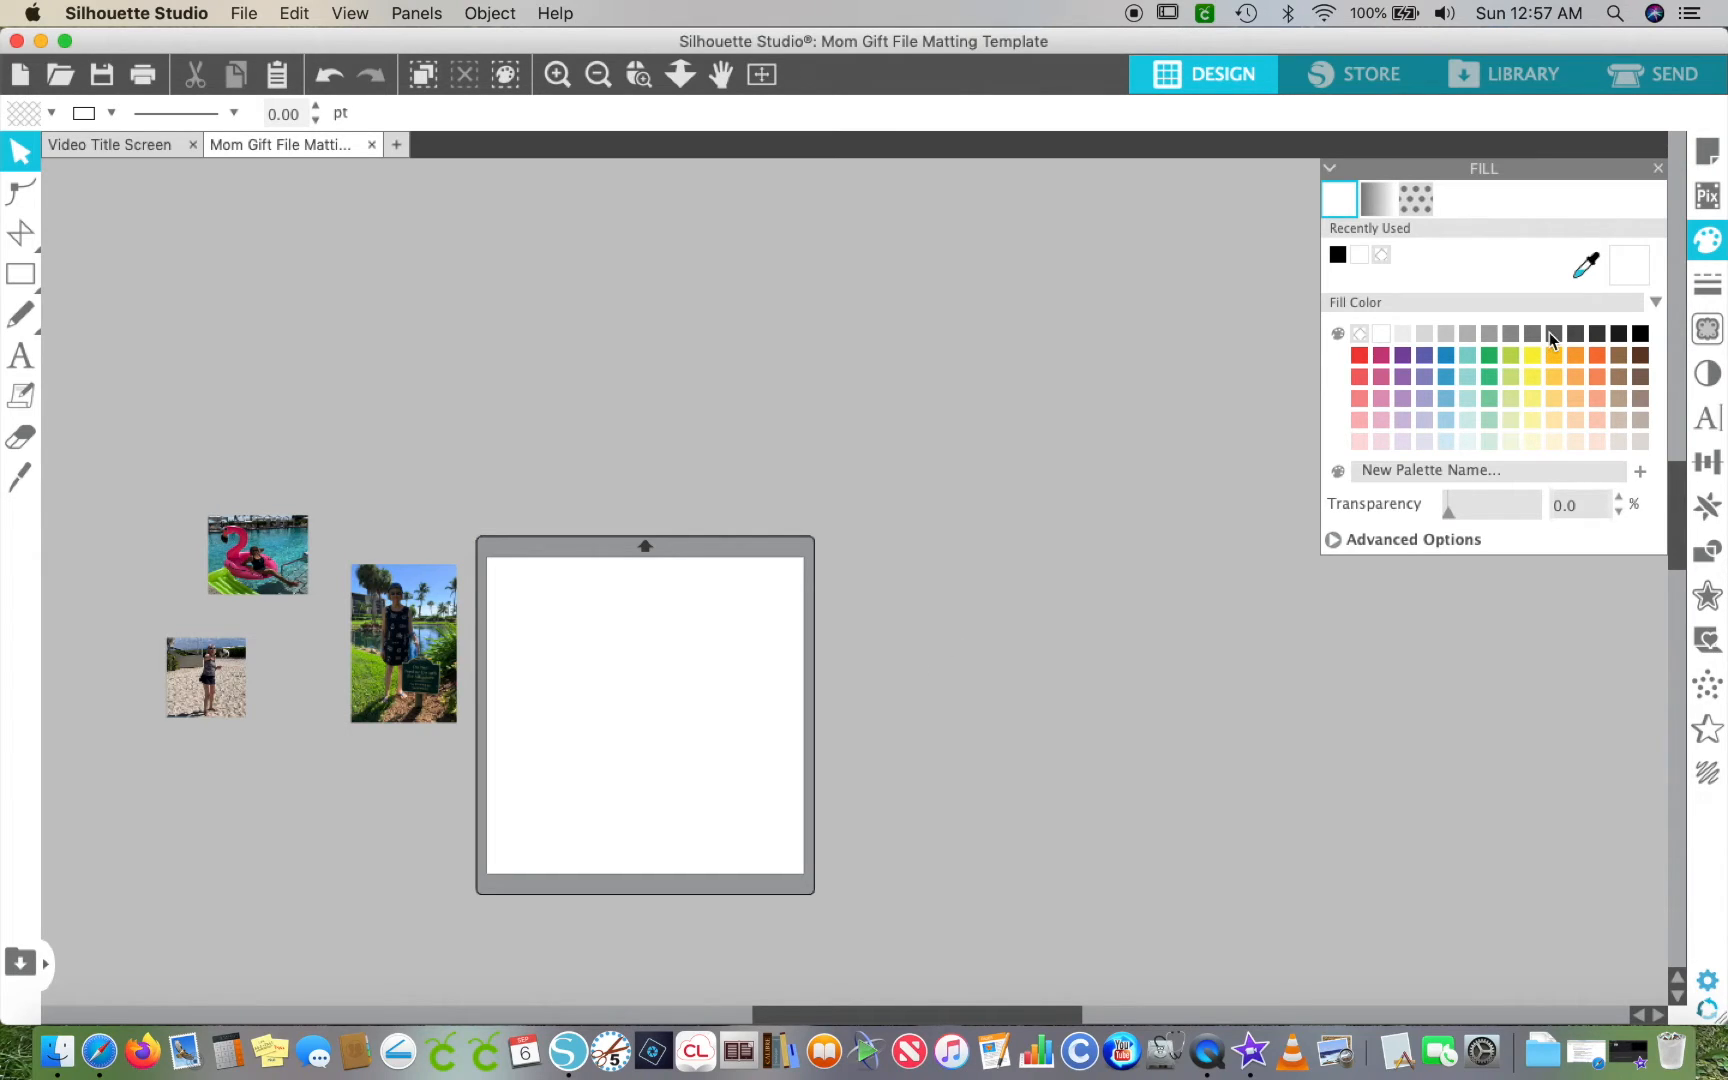
- Turn on registration marks for the page and show the cut border
left_click(1705, 163)
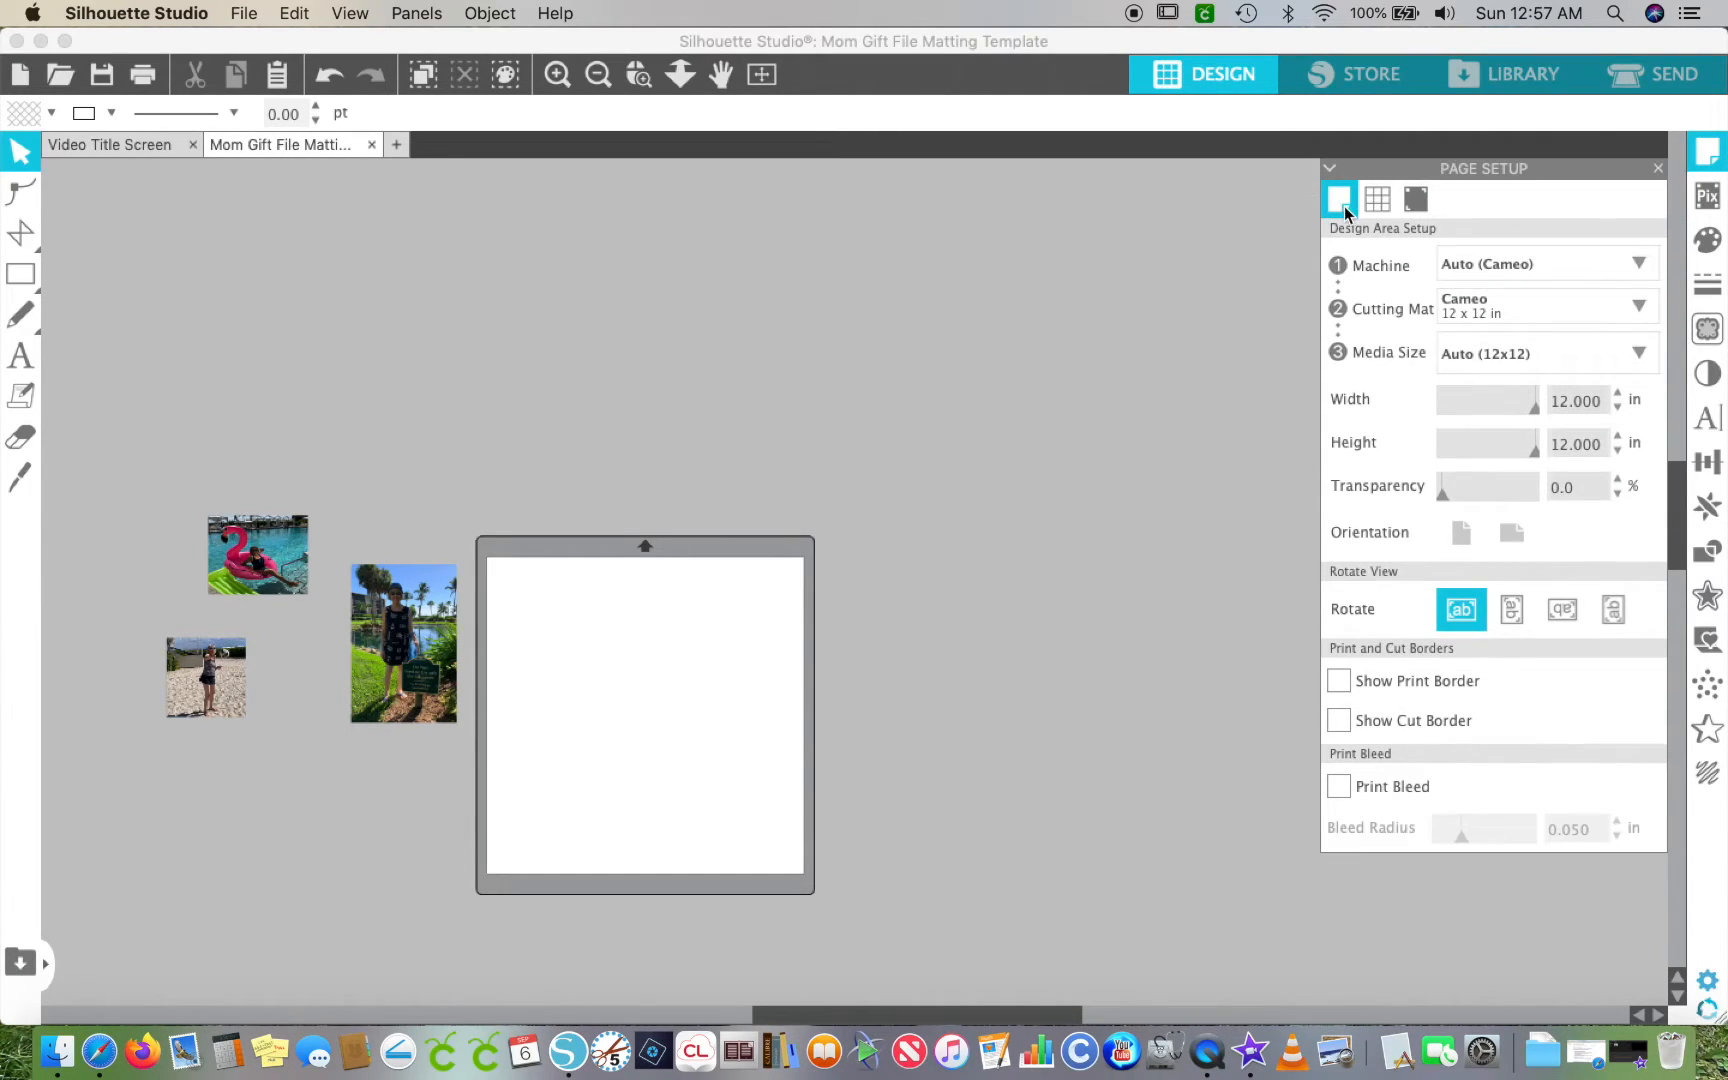
left_click(1416, 201)
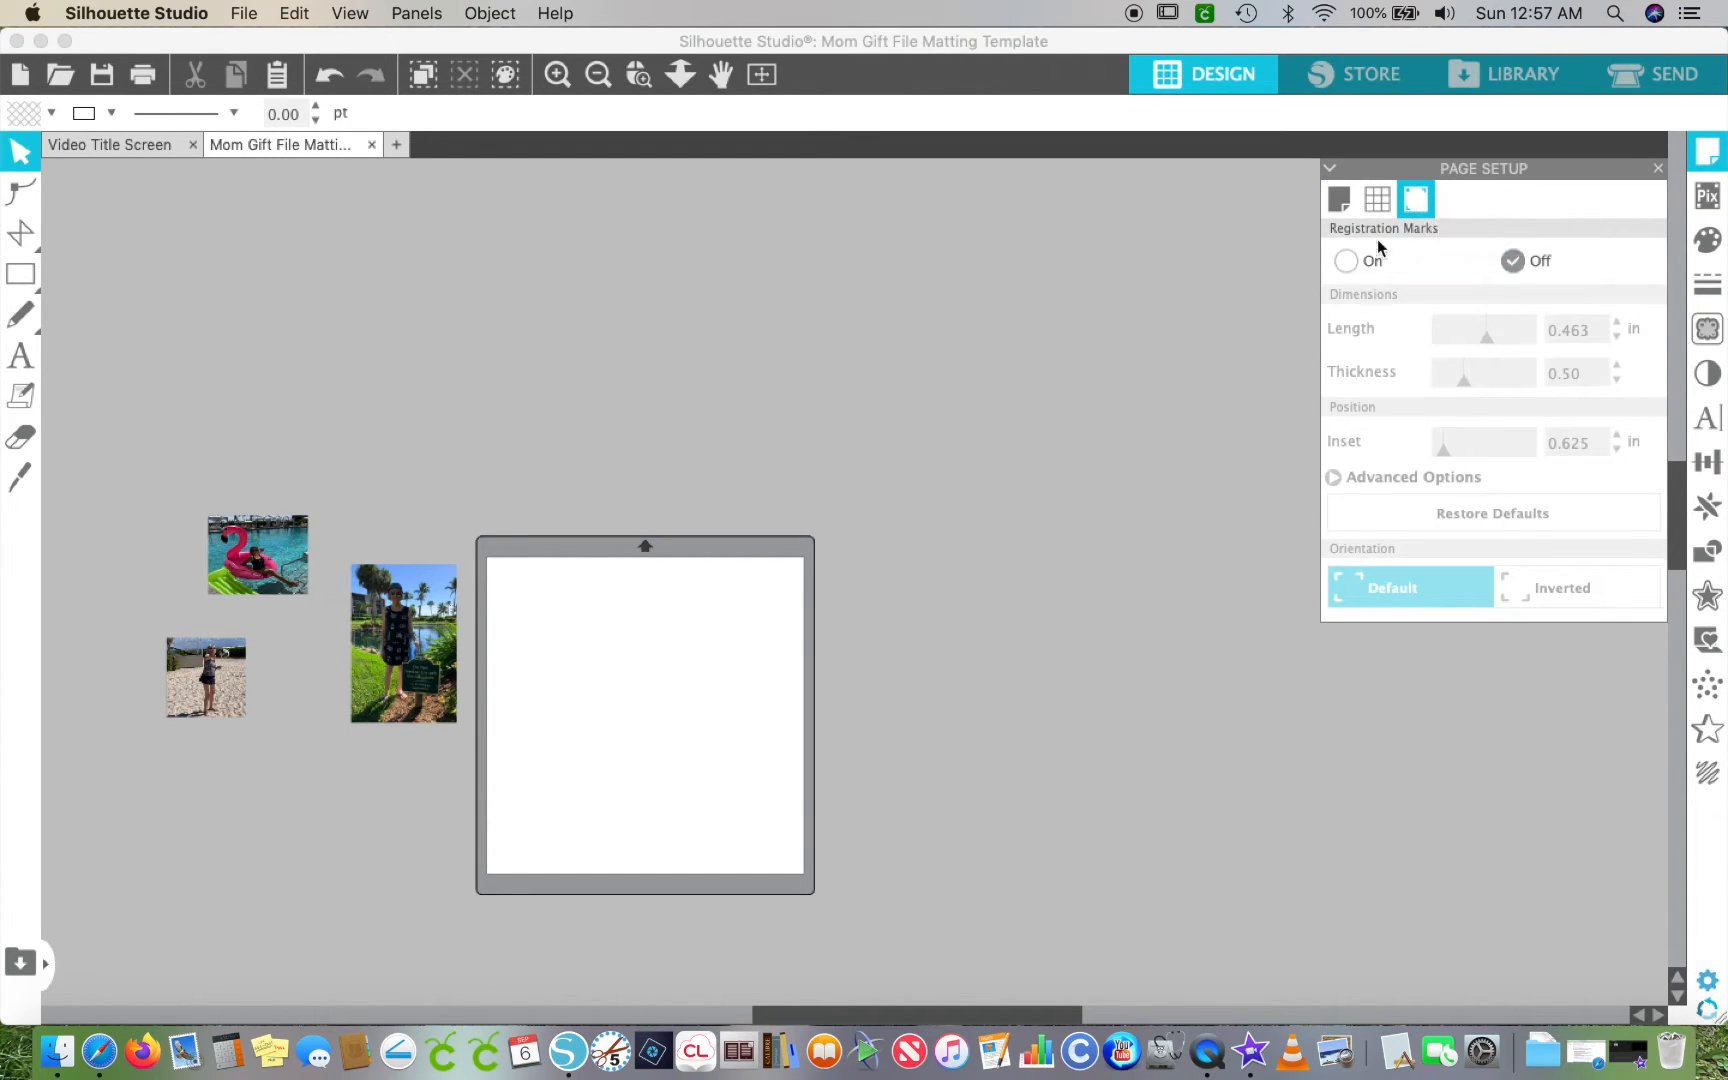
left_click(1346, 262)
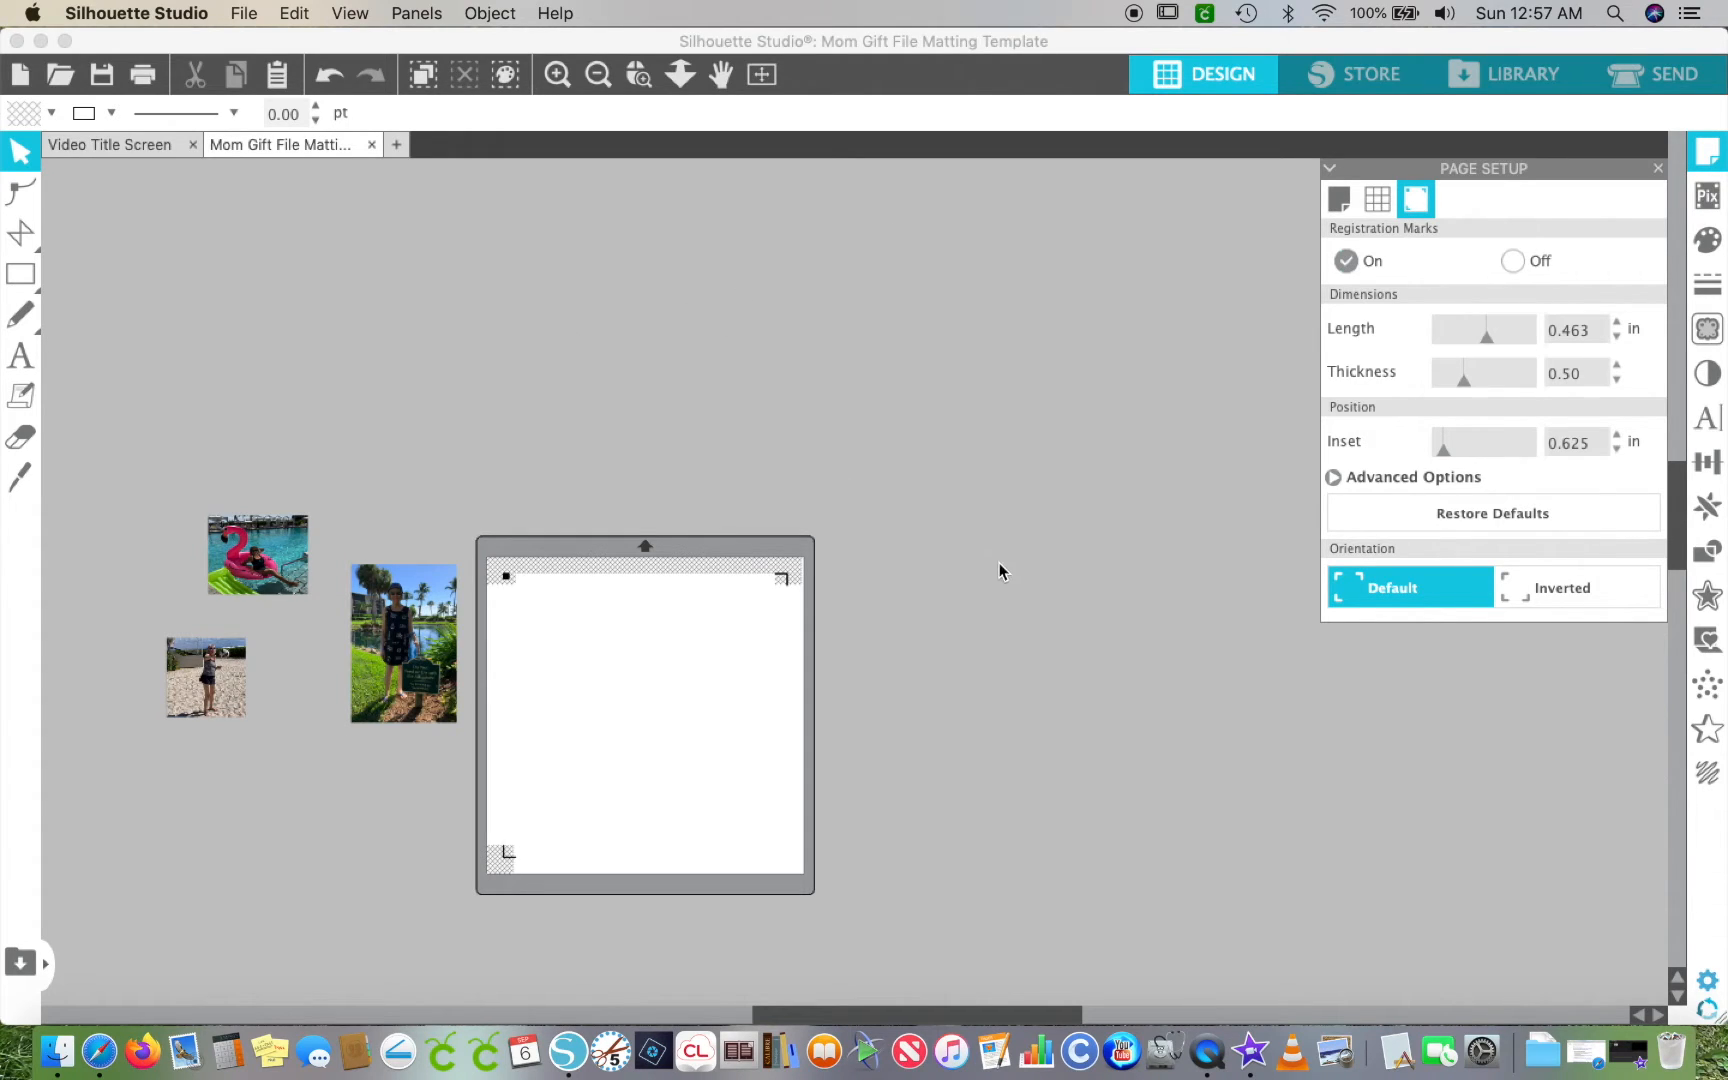
left_click(1337, 201)
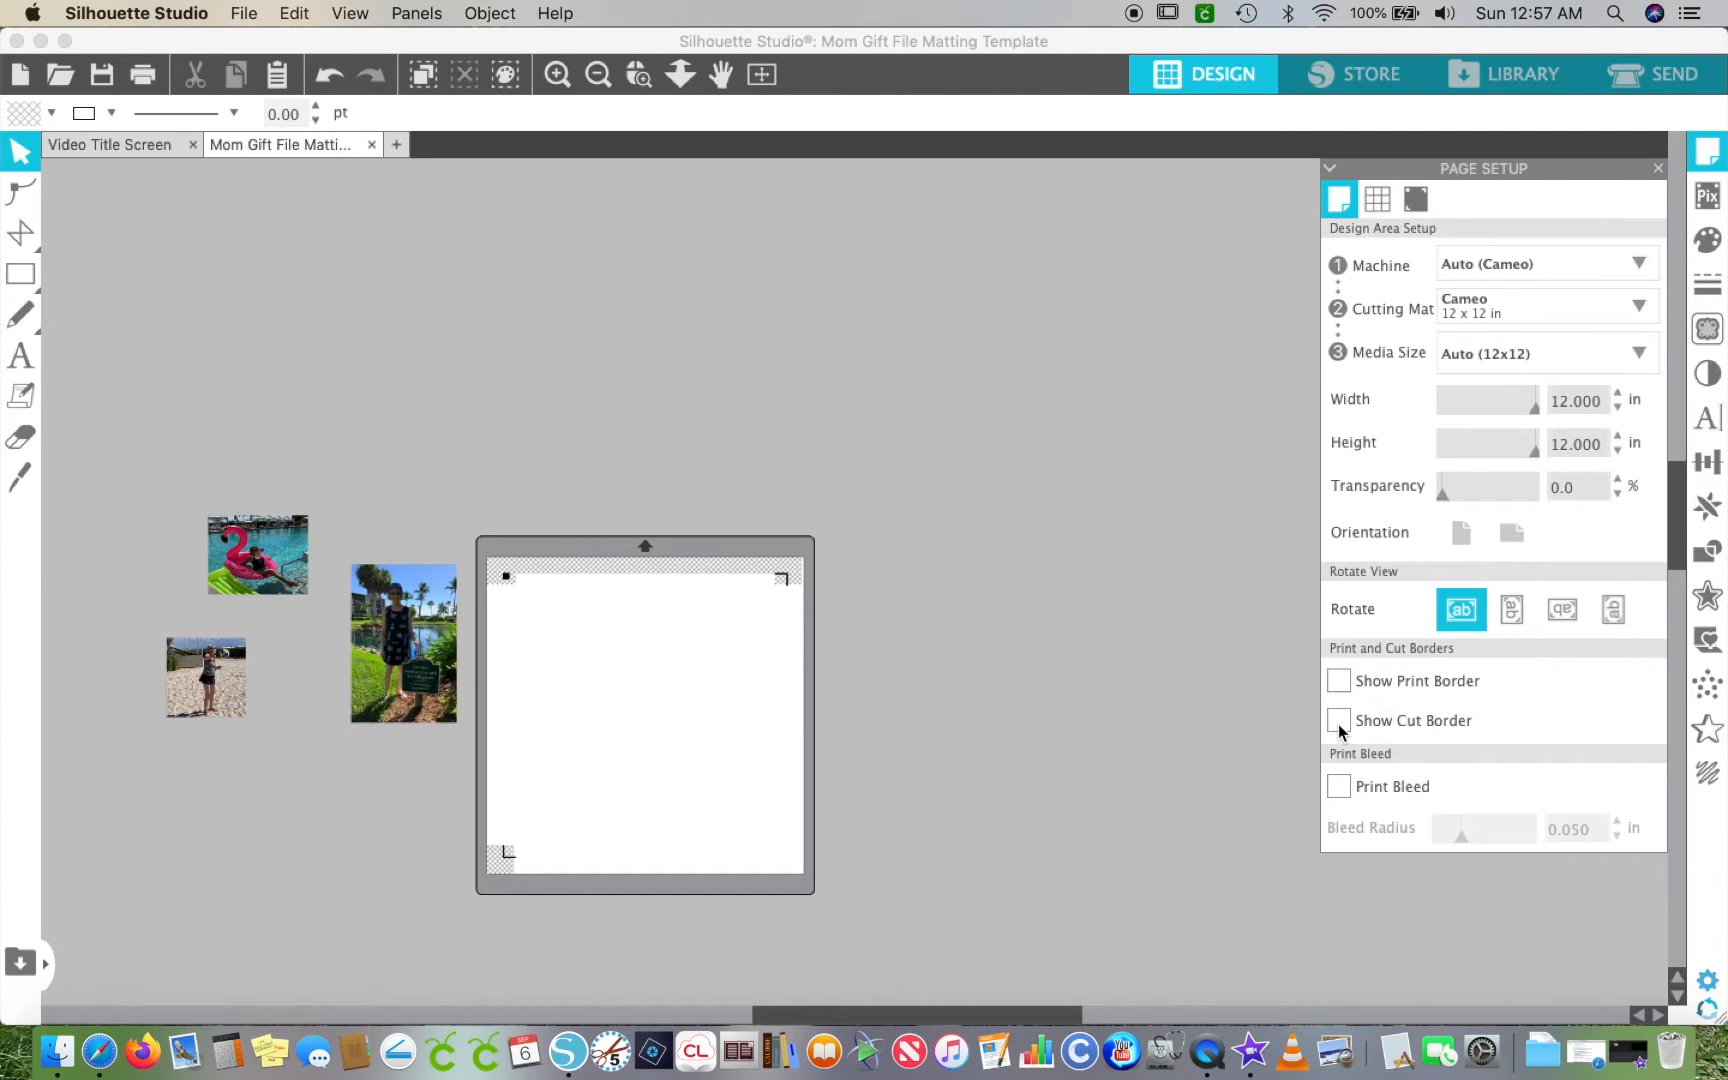
left_click(1338, 722)
left_click(1339, 681)
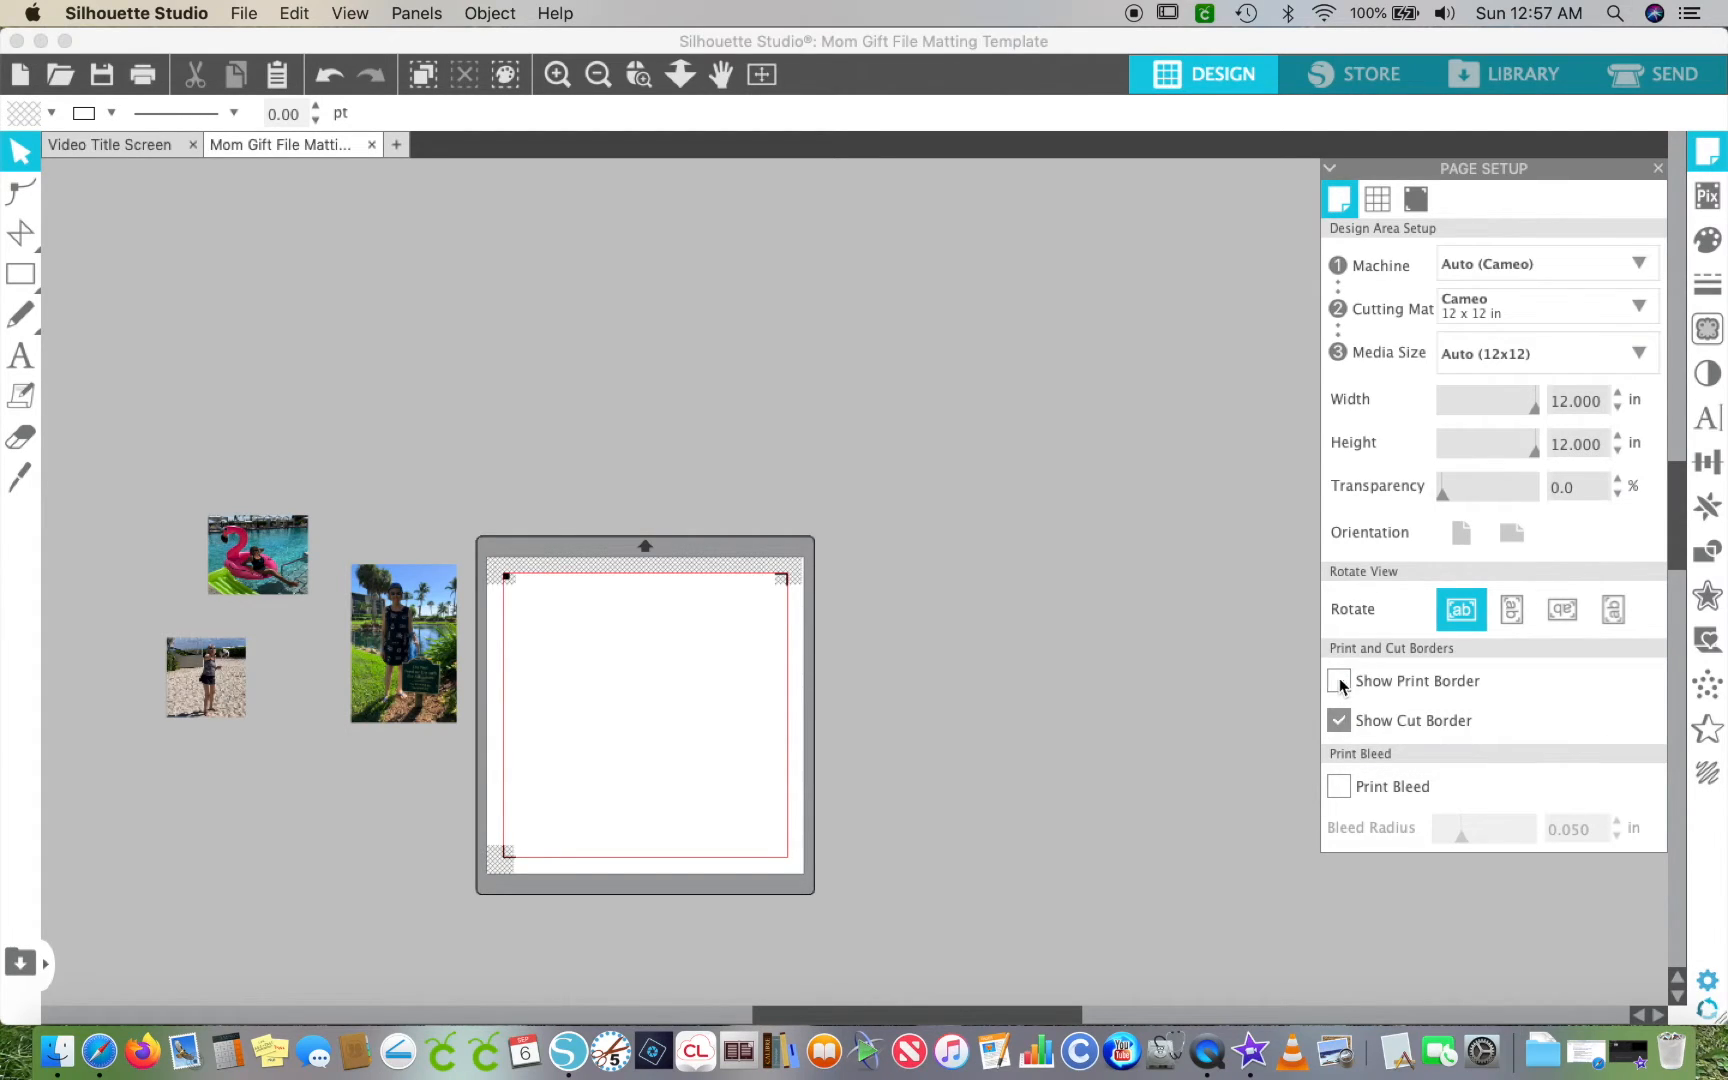
- Arrange the alligator-sign, flamingo and beach volleyball photos on the page inside the cut border
scroll(903, 584, "down", 3)
scroll(903, 584, "left", 1)
left_click_drag(457, 484, 634, 519)
left_click(460, 450)
left_click_drag(327, 412, 780, 498)
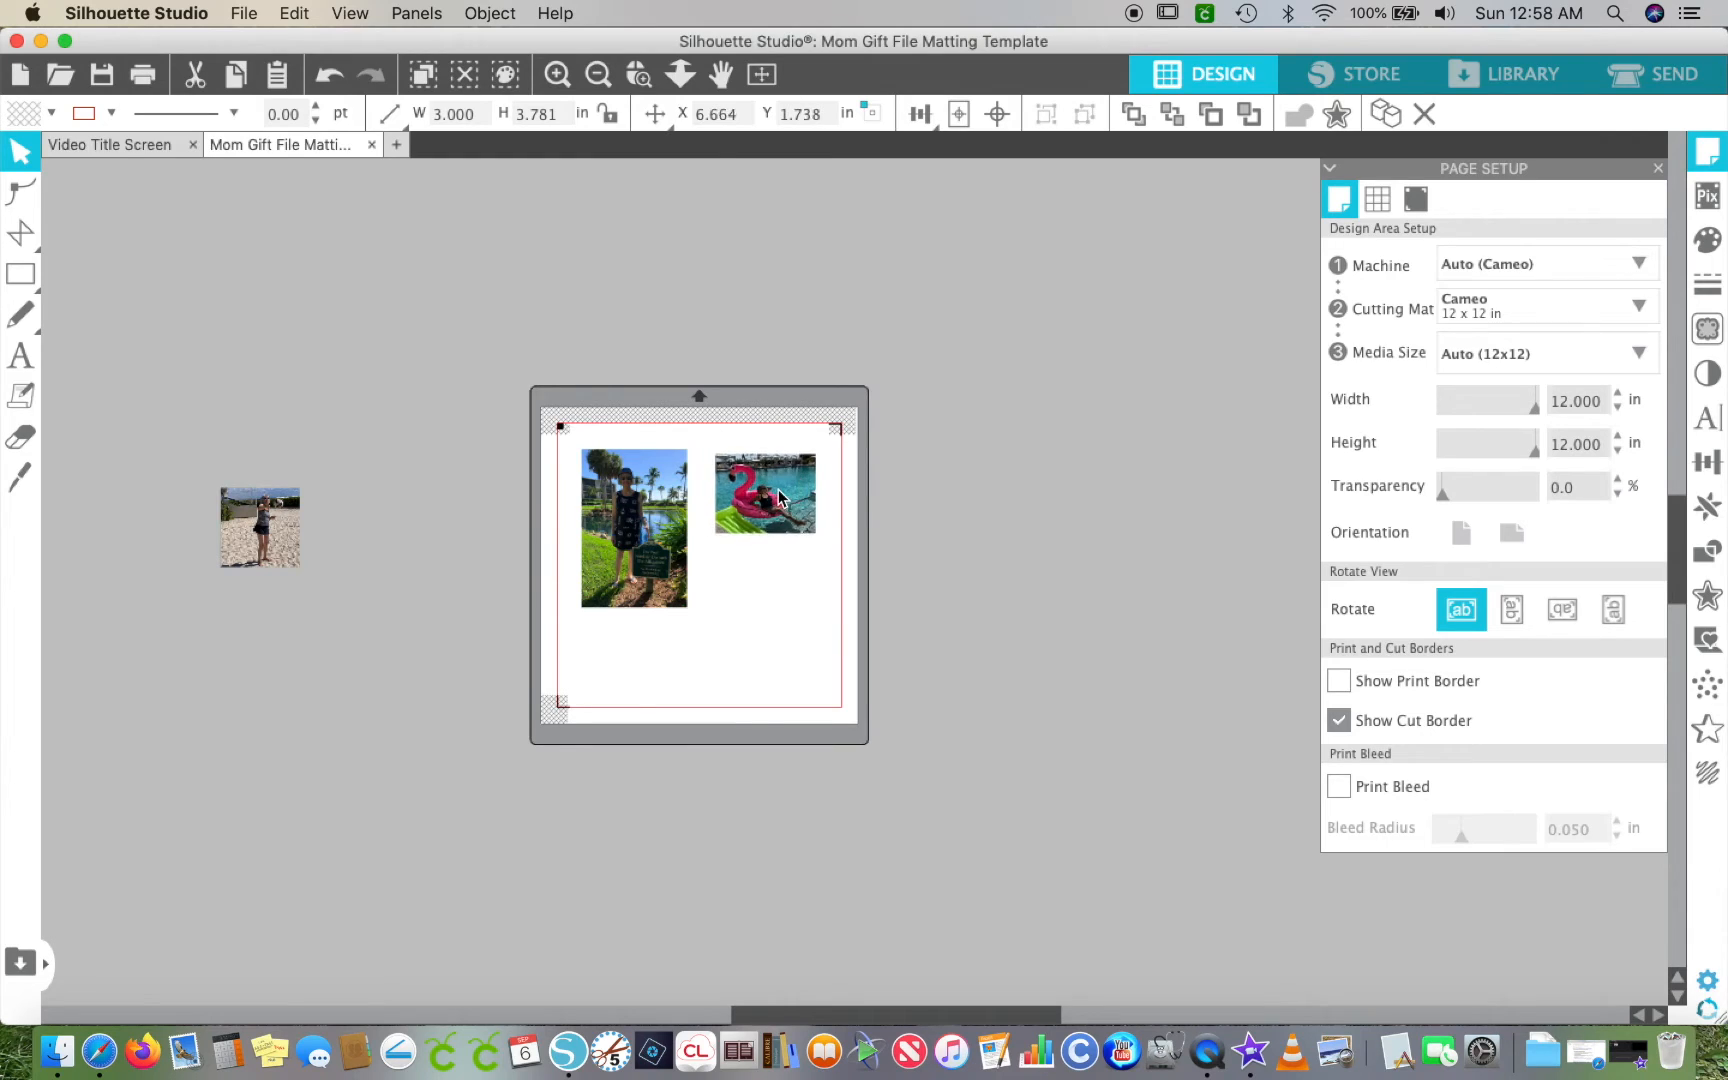
left_click(363, 536)
left_click_drag(261, 534, 757, 589)
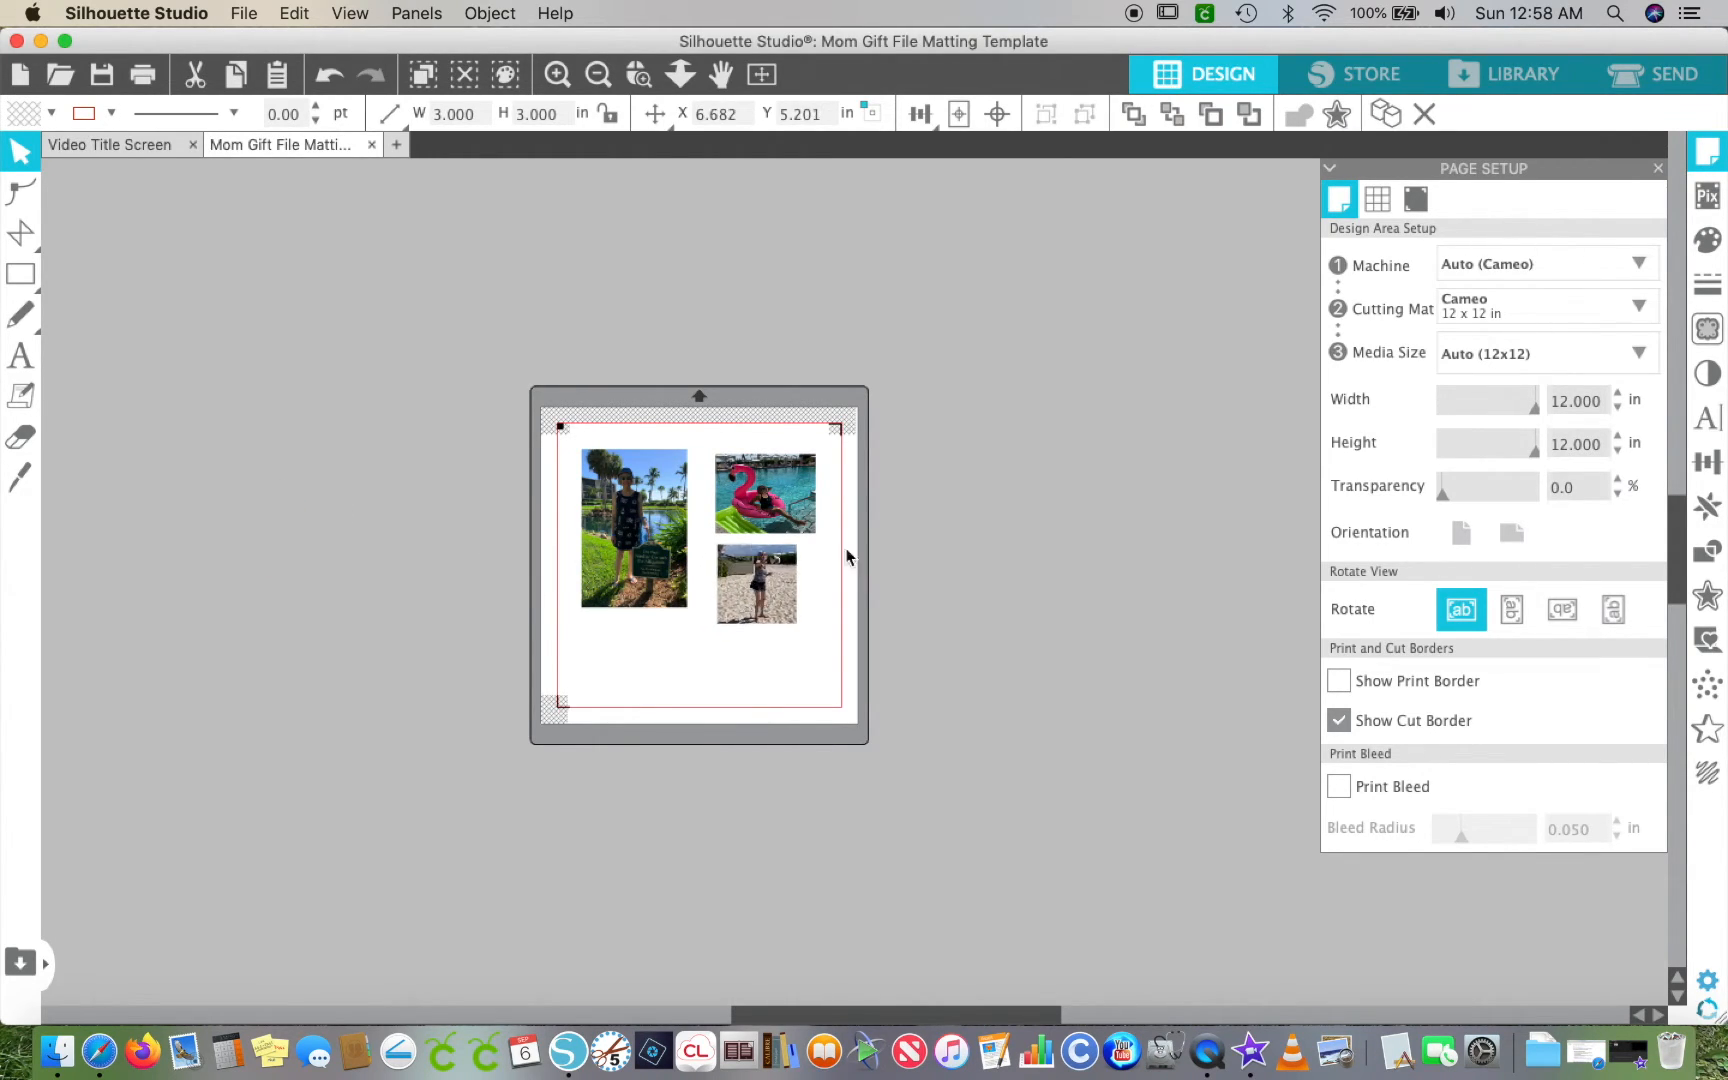
left_click(1289, 276)
- Set all three photos to Cut in the send settings
left_click(1648, 76)
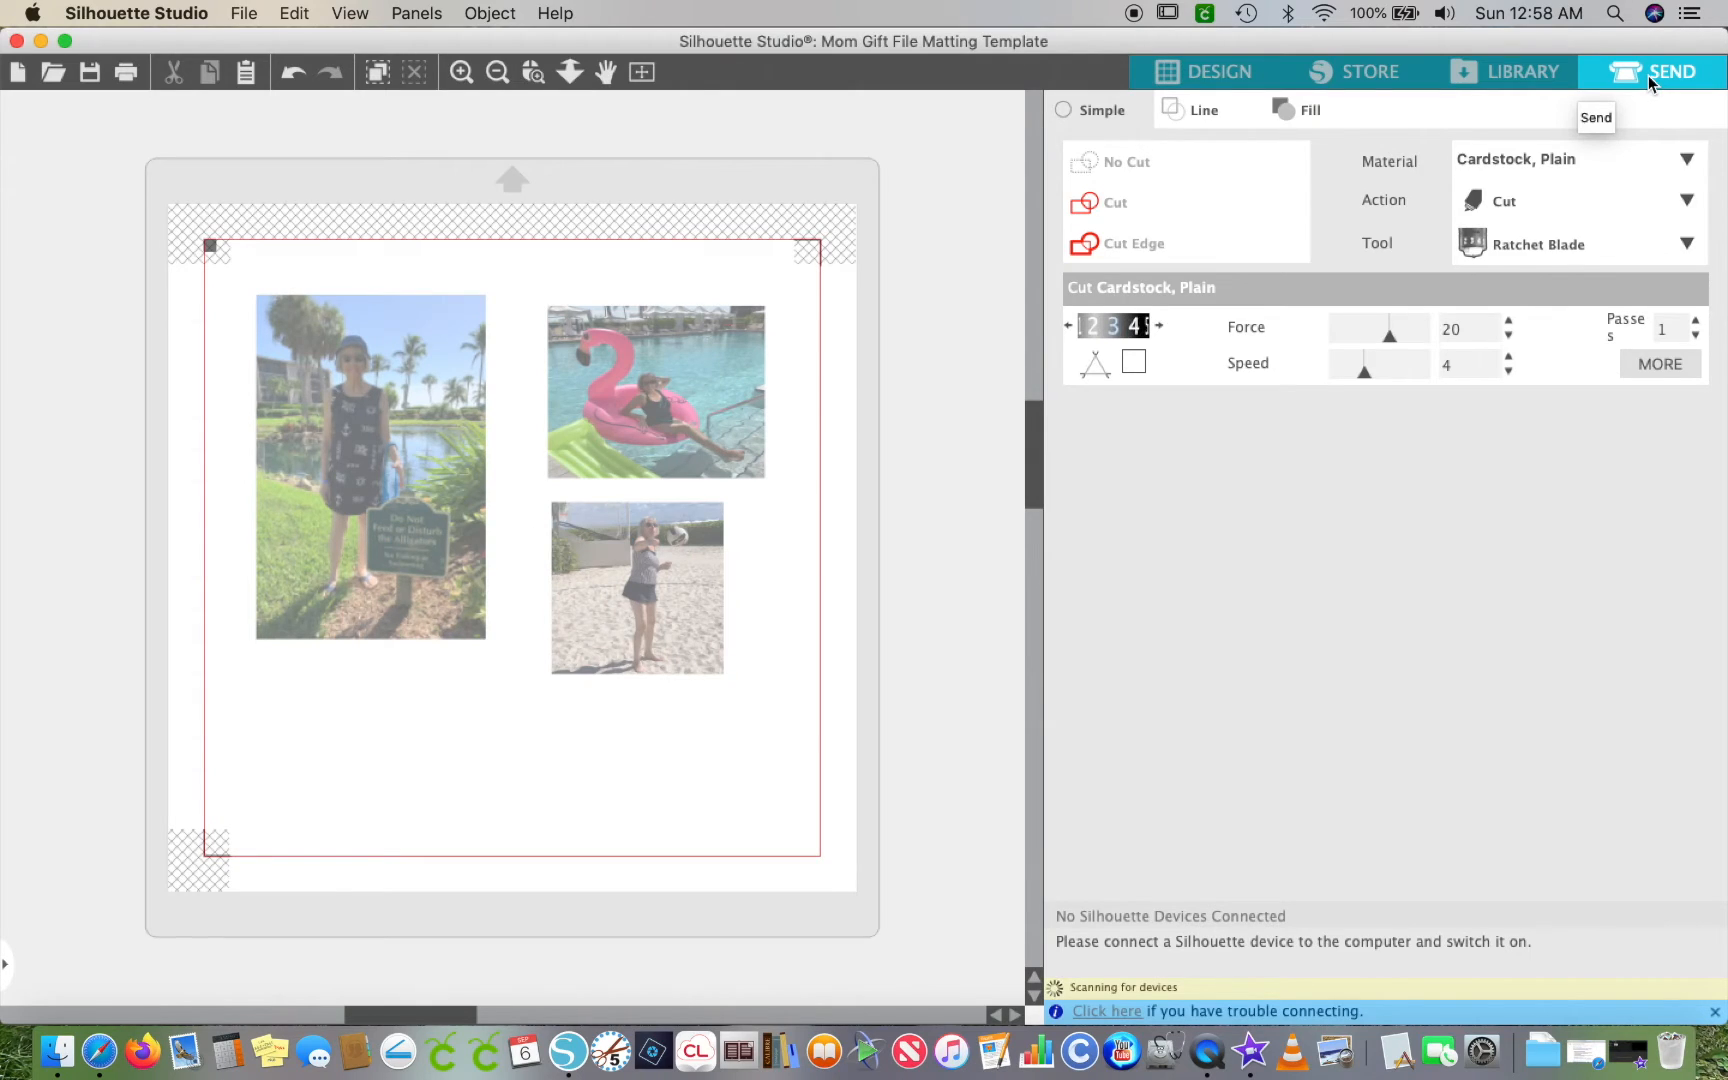
left_click_drag(77, 243, 889, 745)
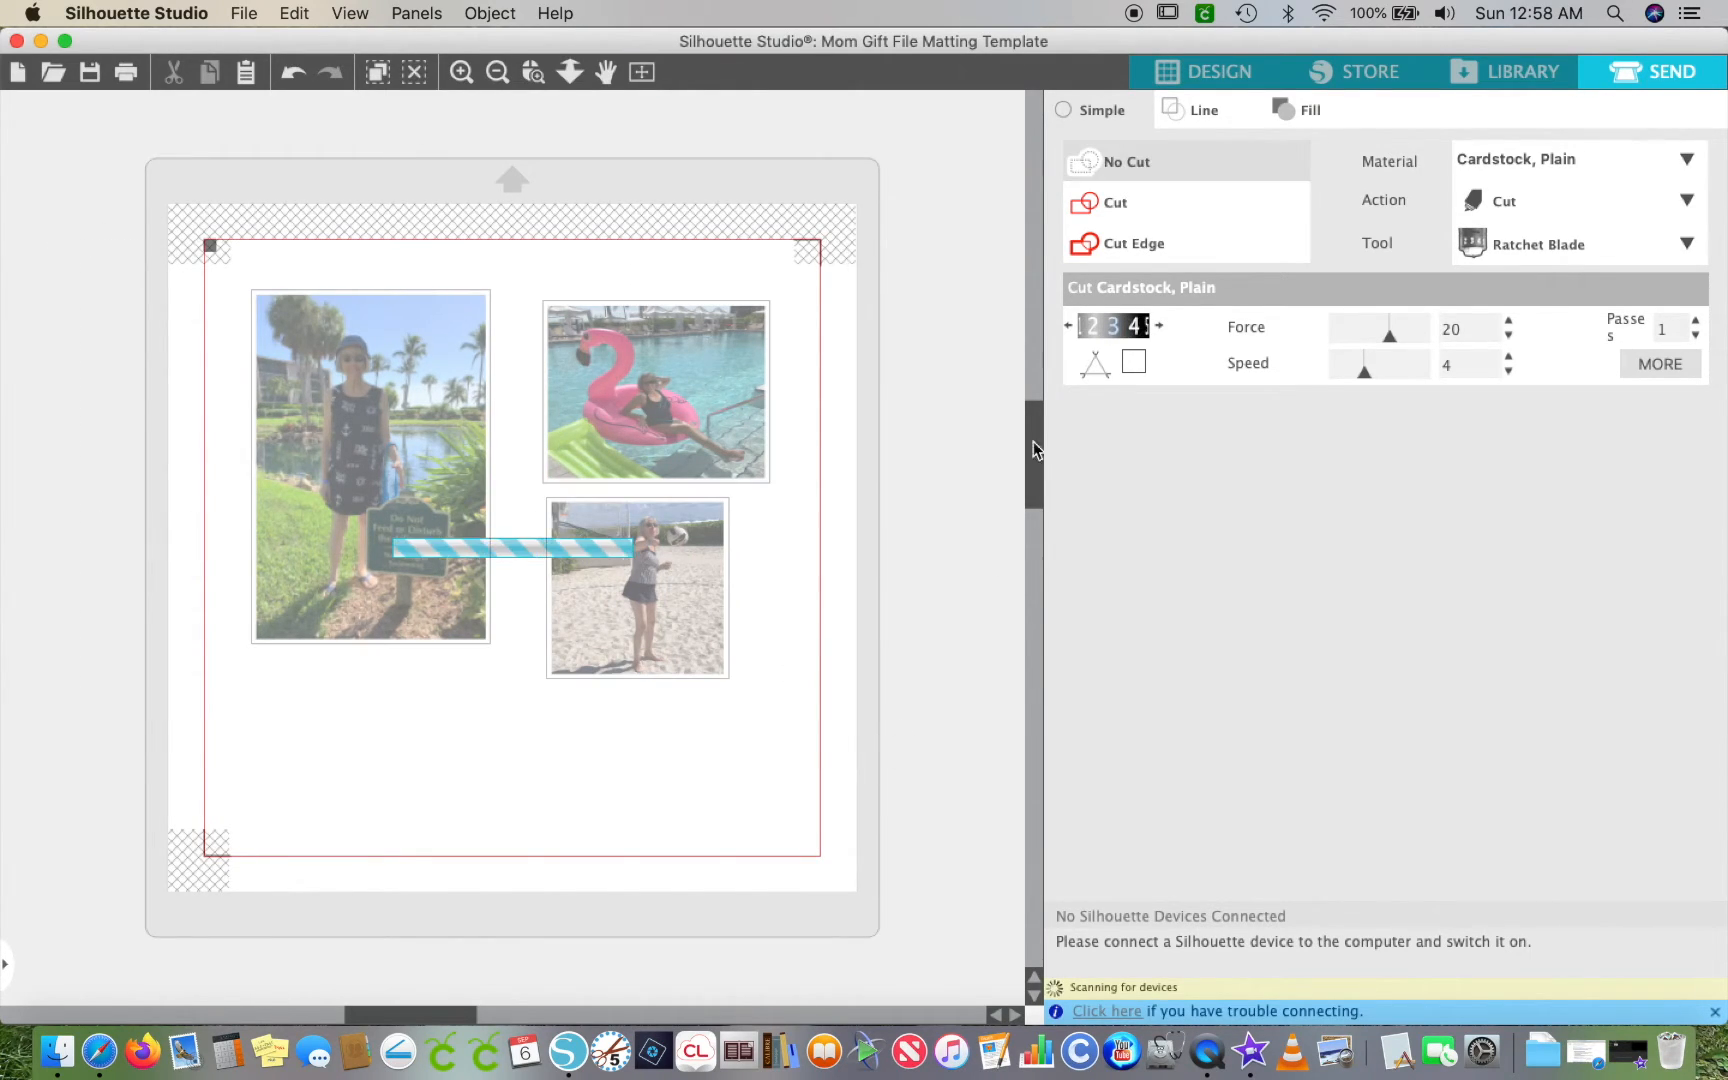
left_click(1095, 206)
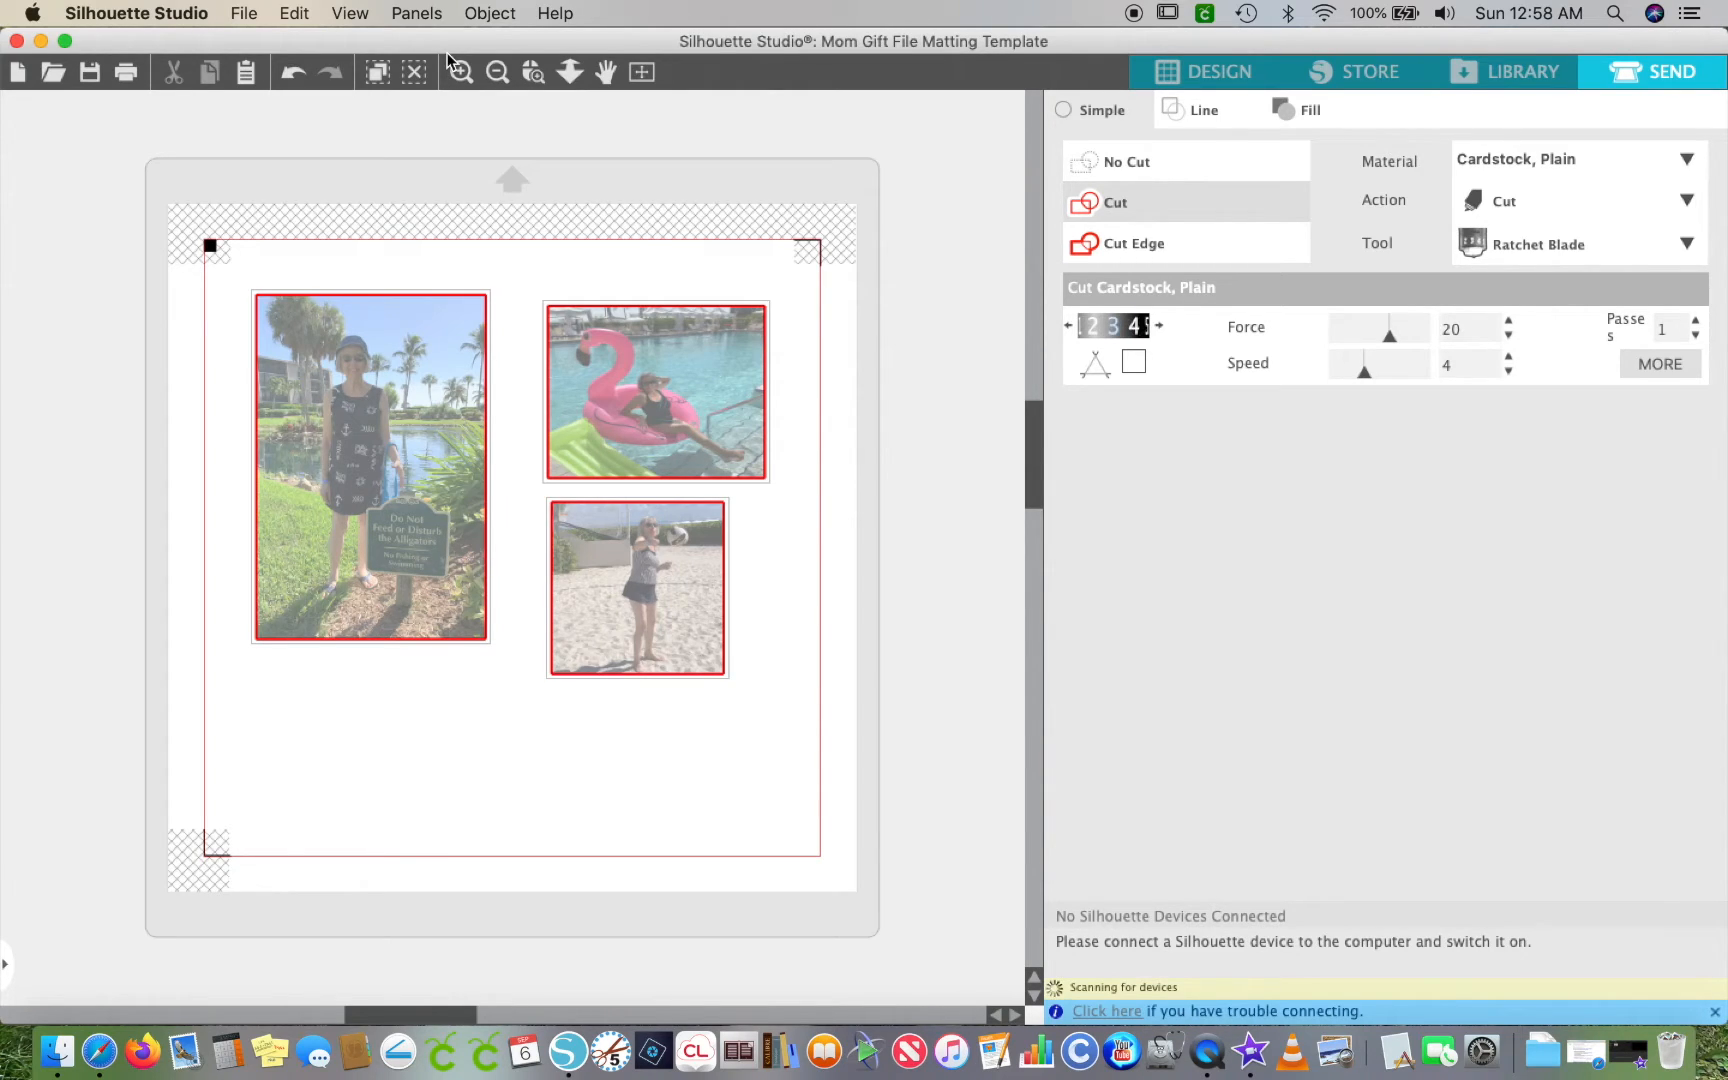
- Enable print bleed for the page and inspect the photos' edges against their cut lines in the send view
left_click(1162, 80)
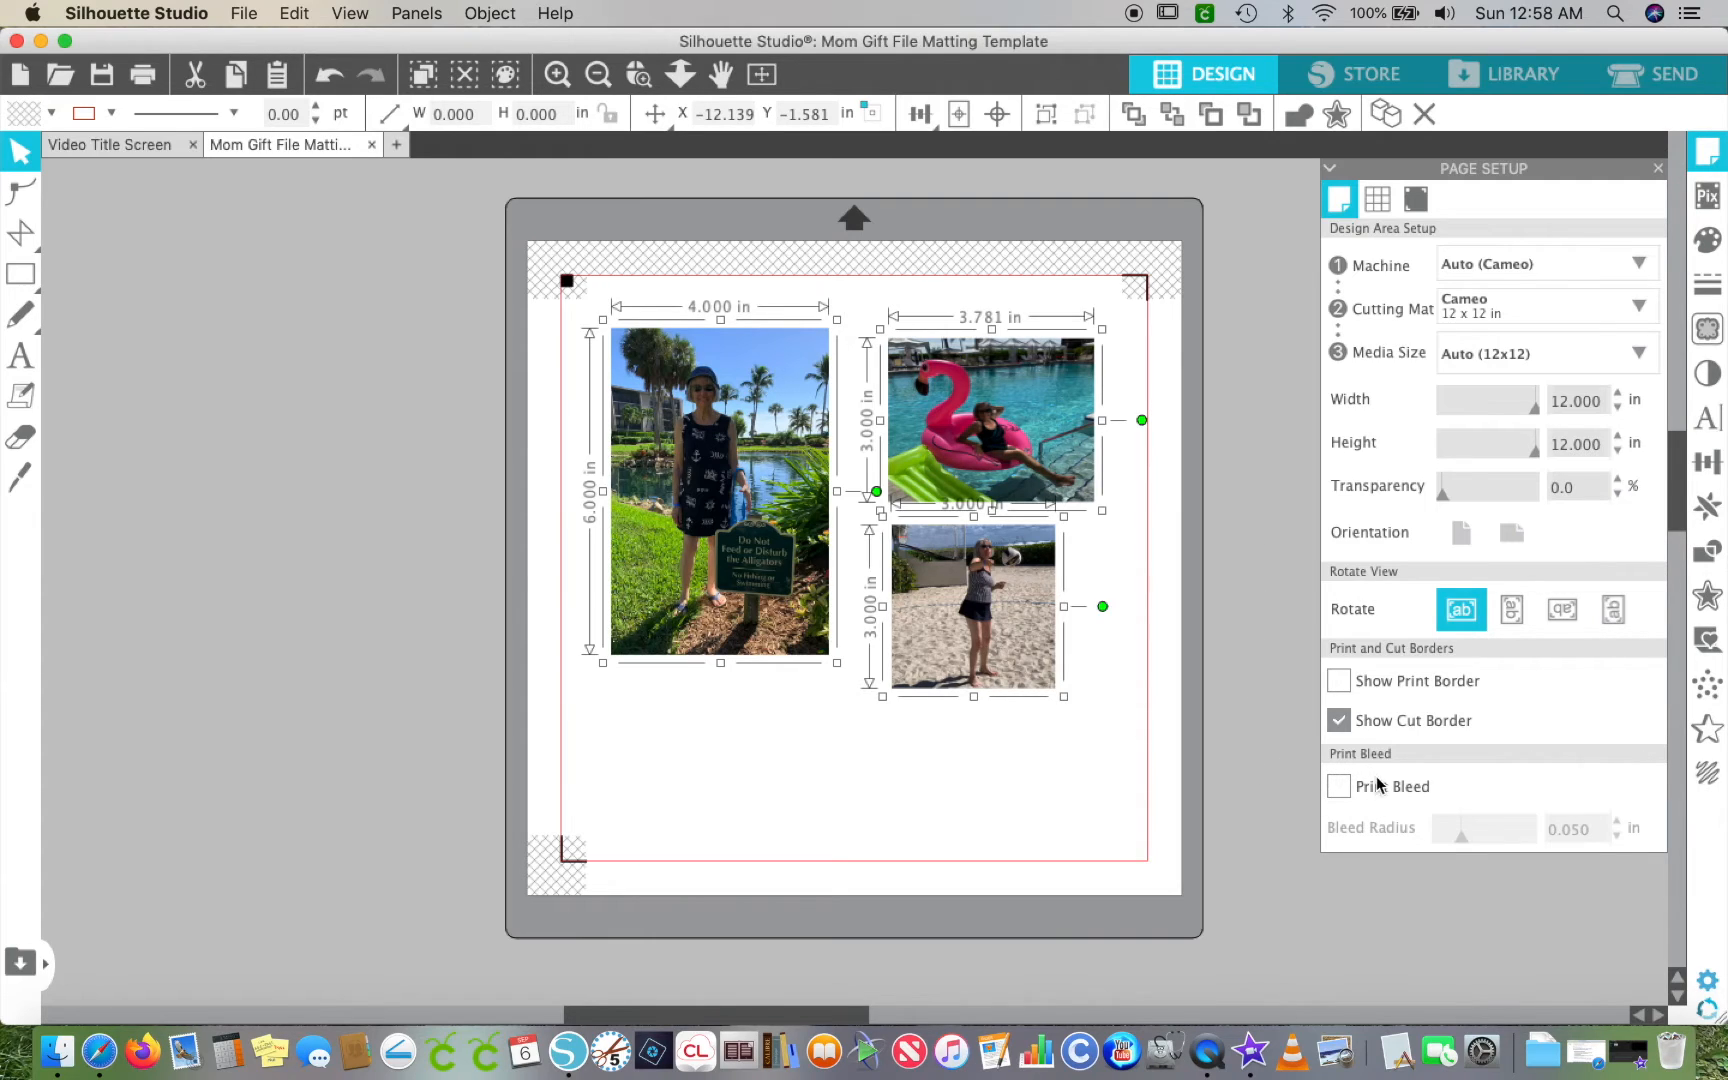
left_click(1346, 792)
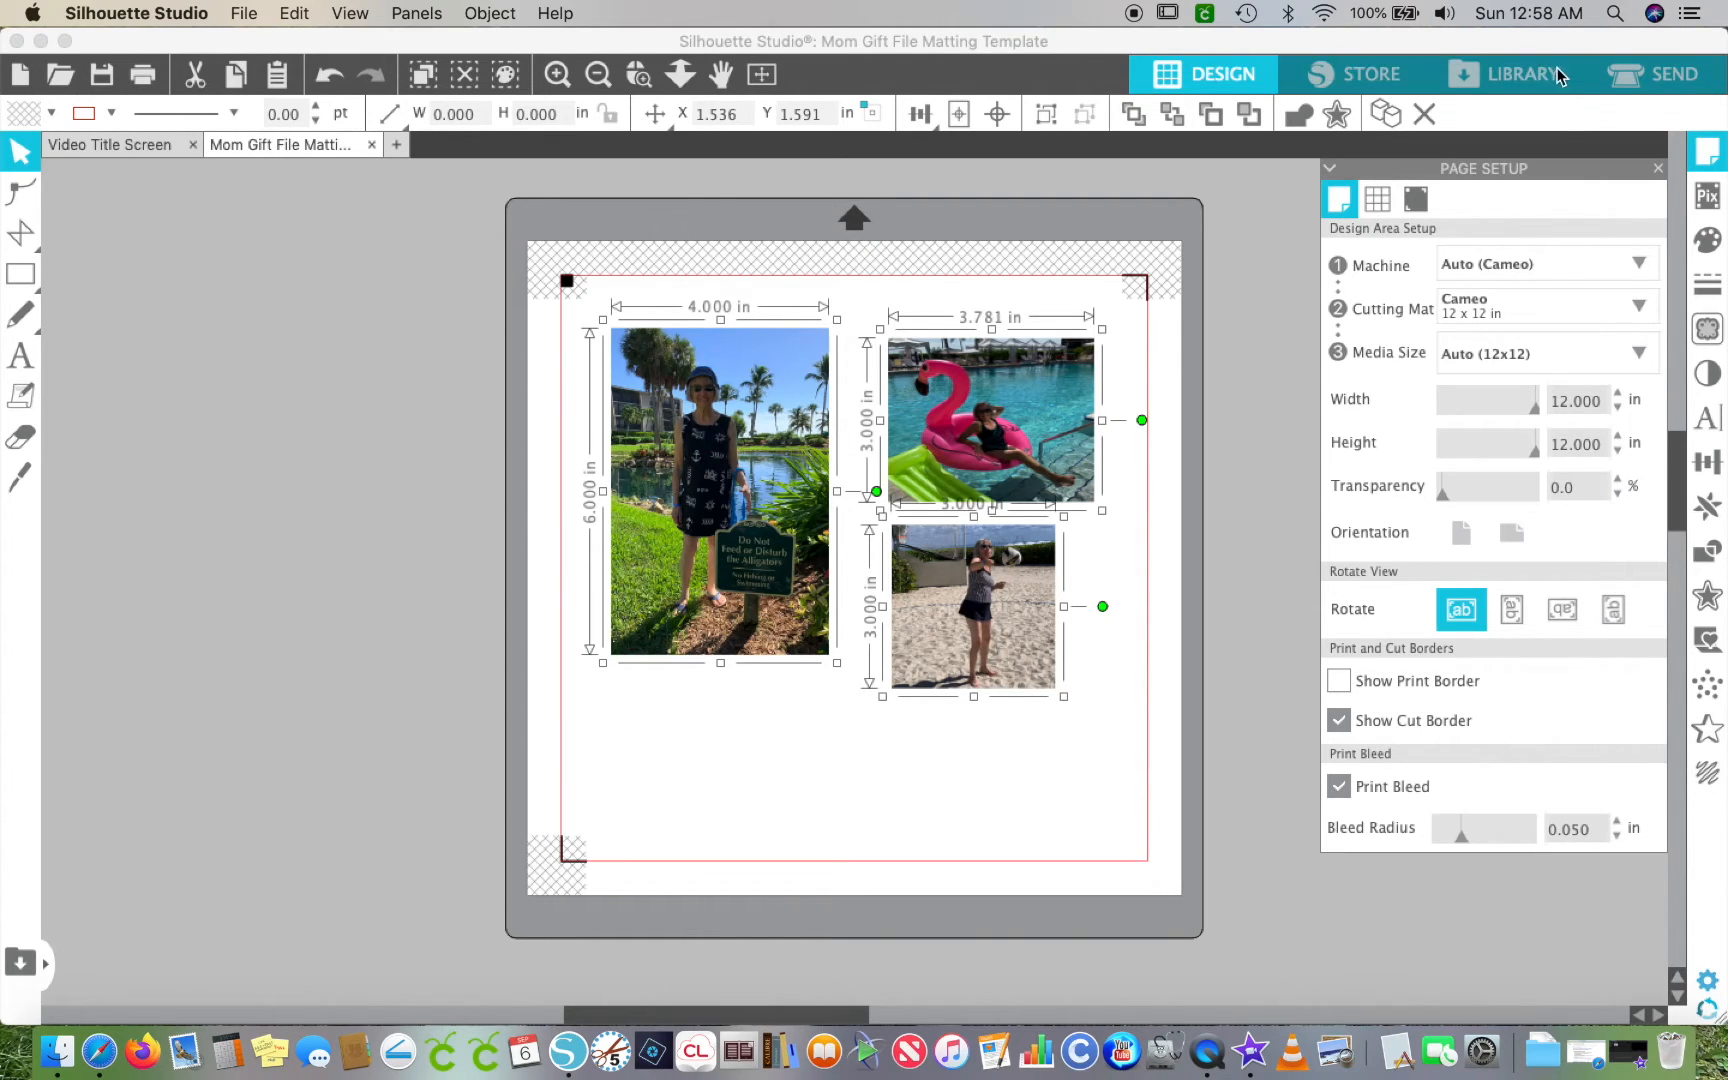
left_click(1652, 73)
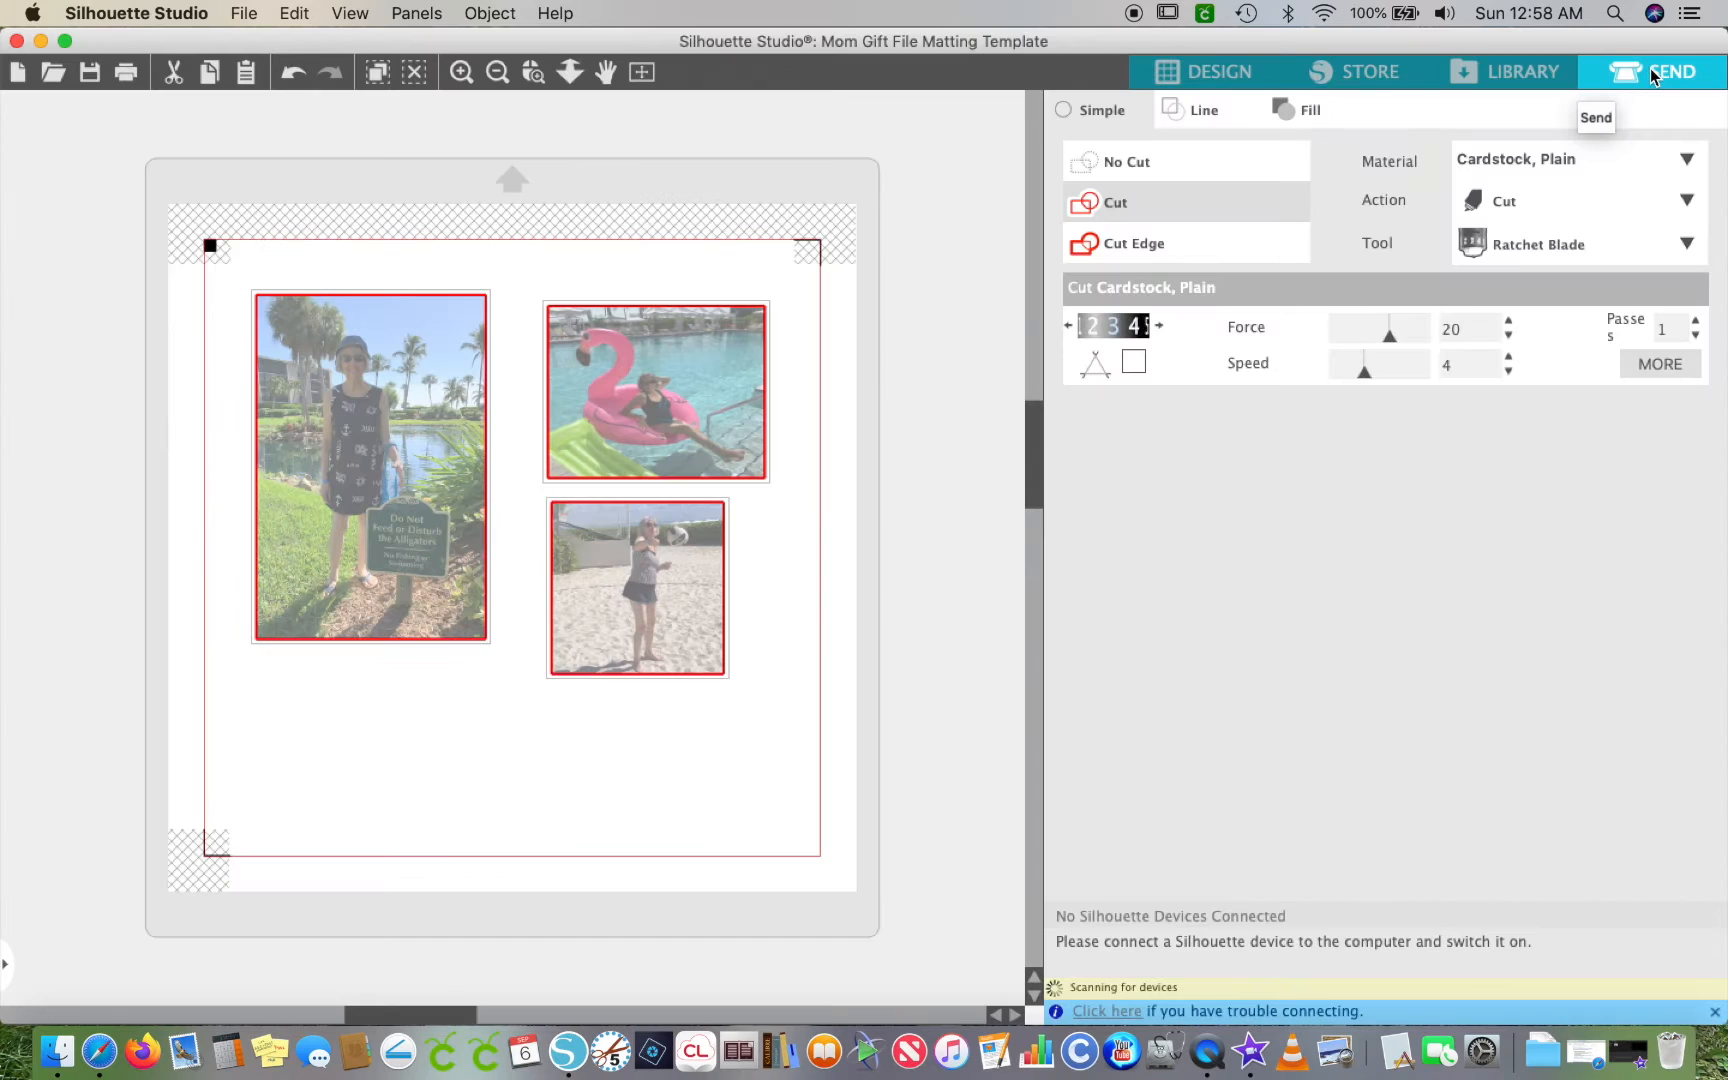
left_click(459, 74)
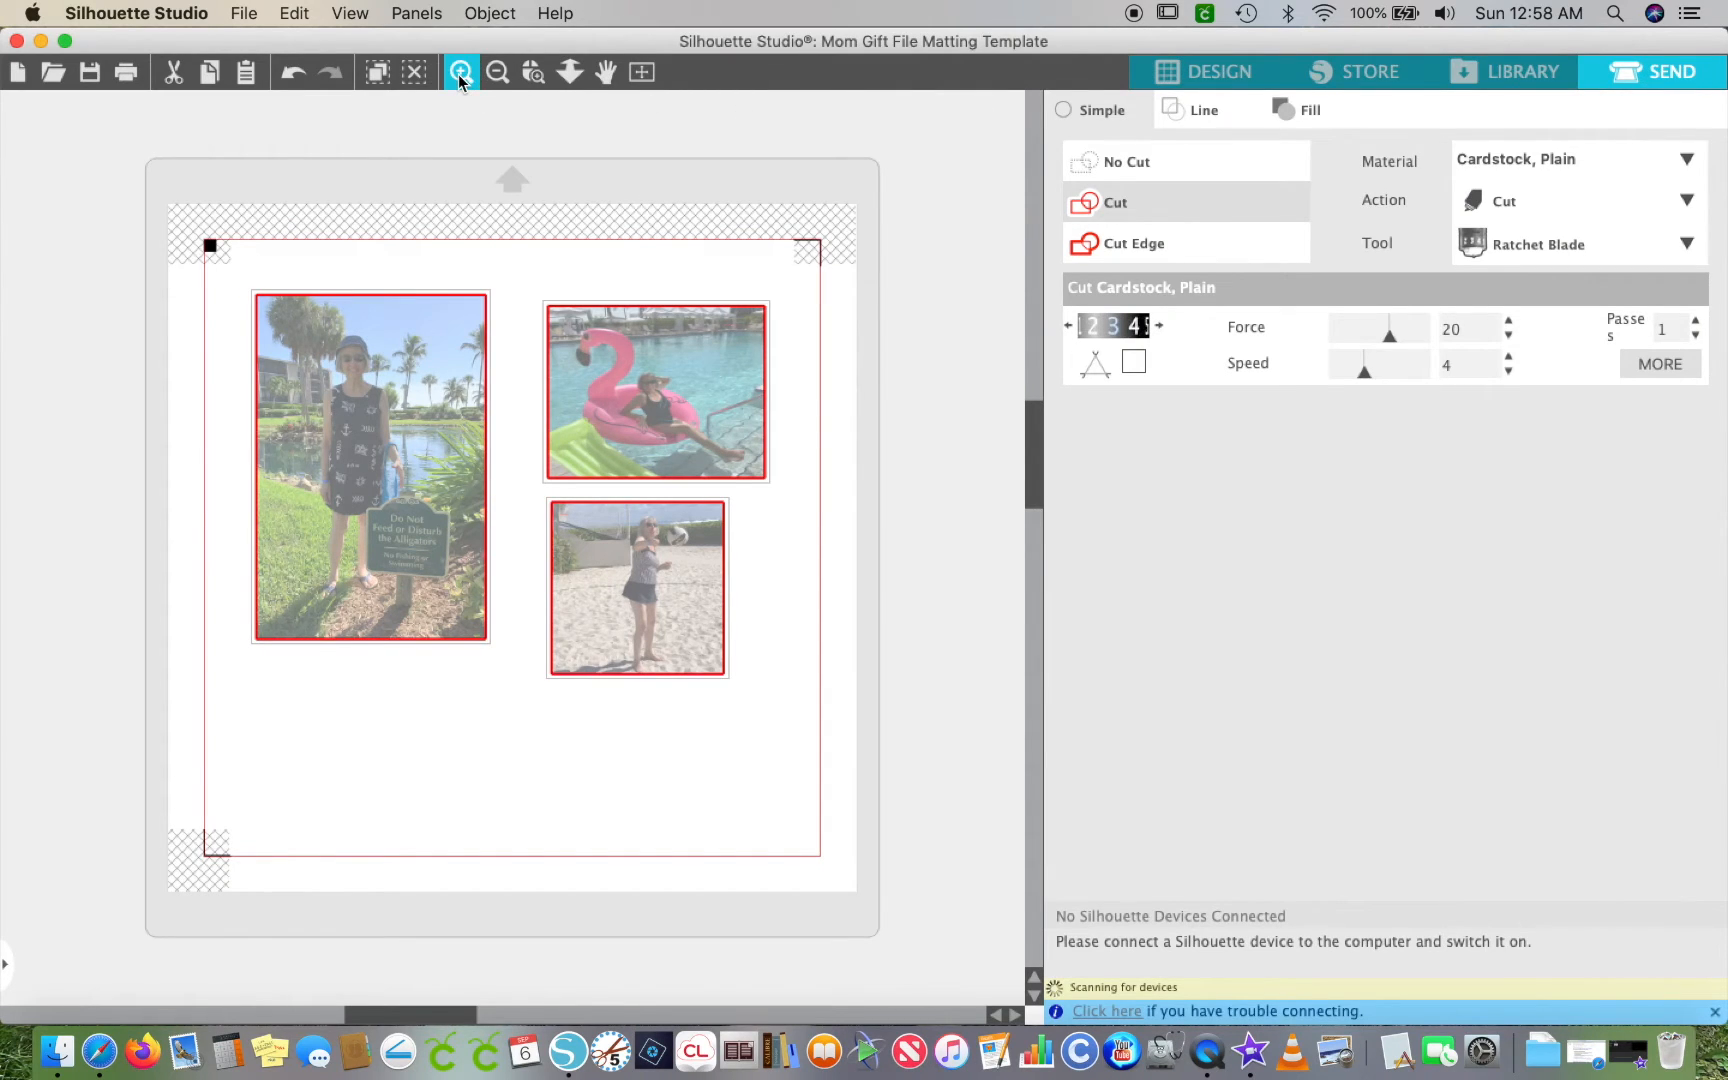
left_click(458, 74)
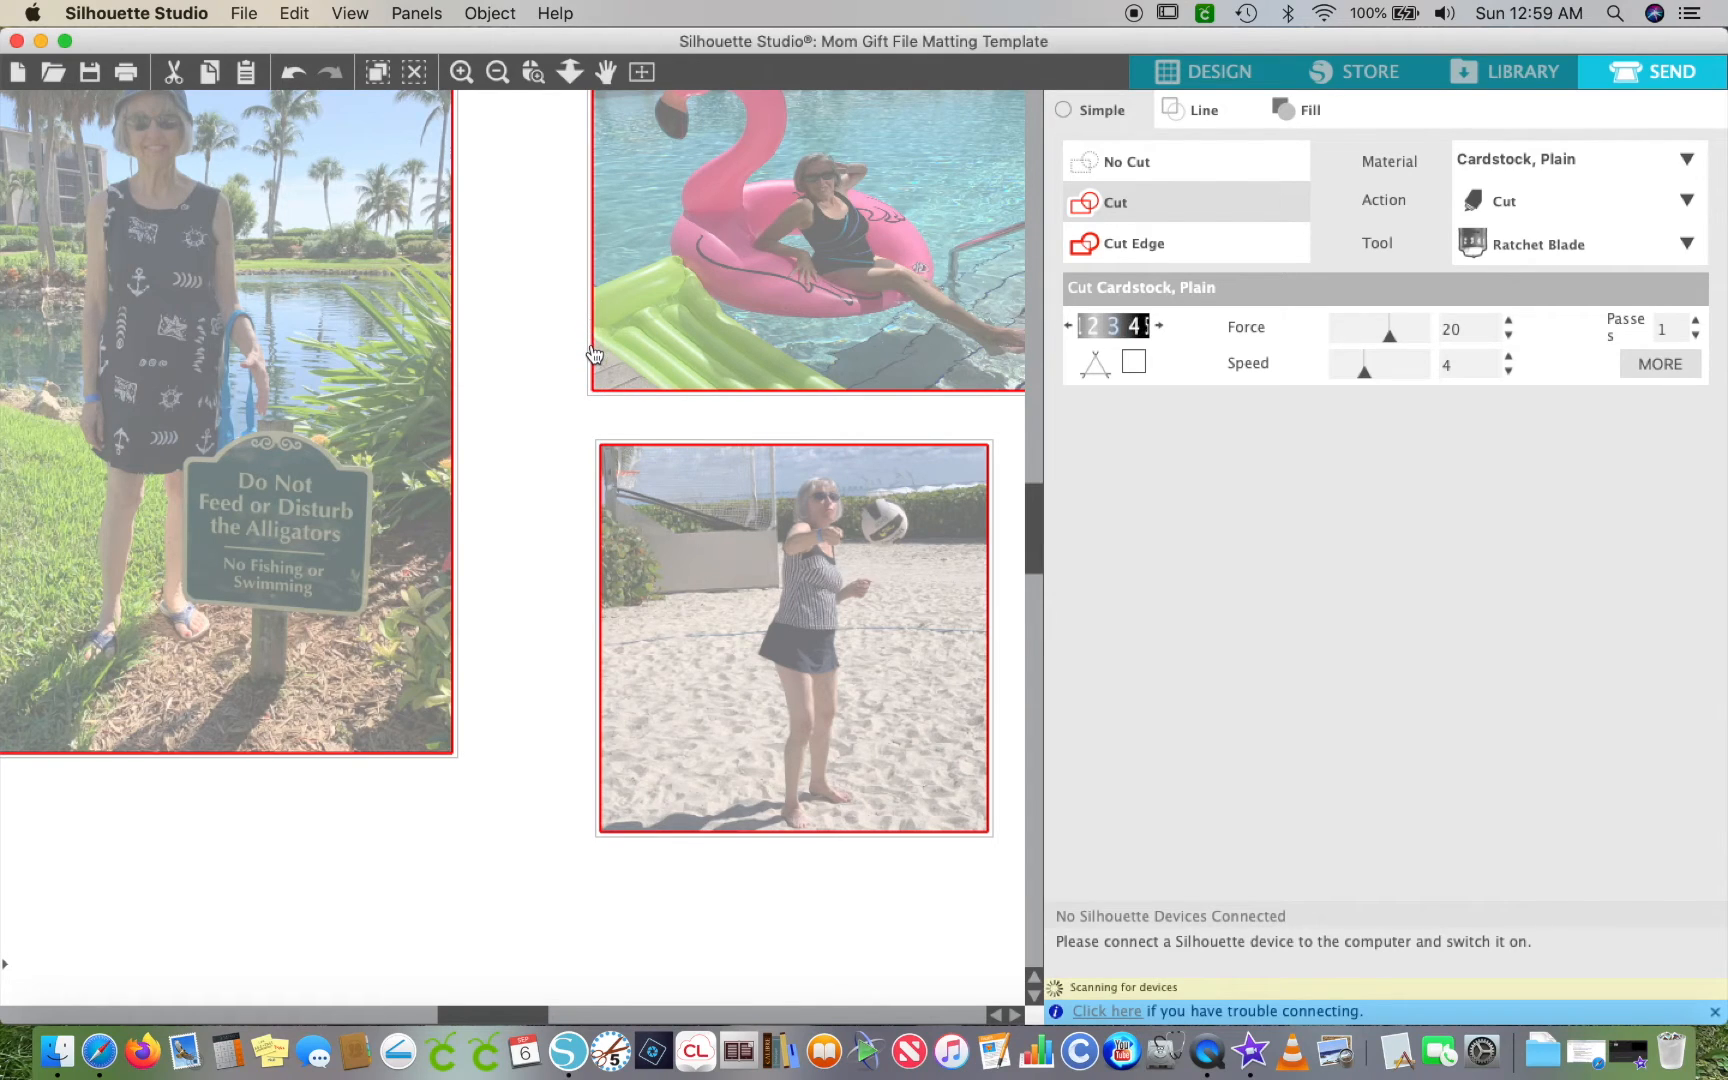
- Return to the design view and move the three photos off the page to the empty area left of the cutting mat
left_click(1237, 77)
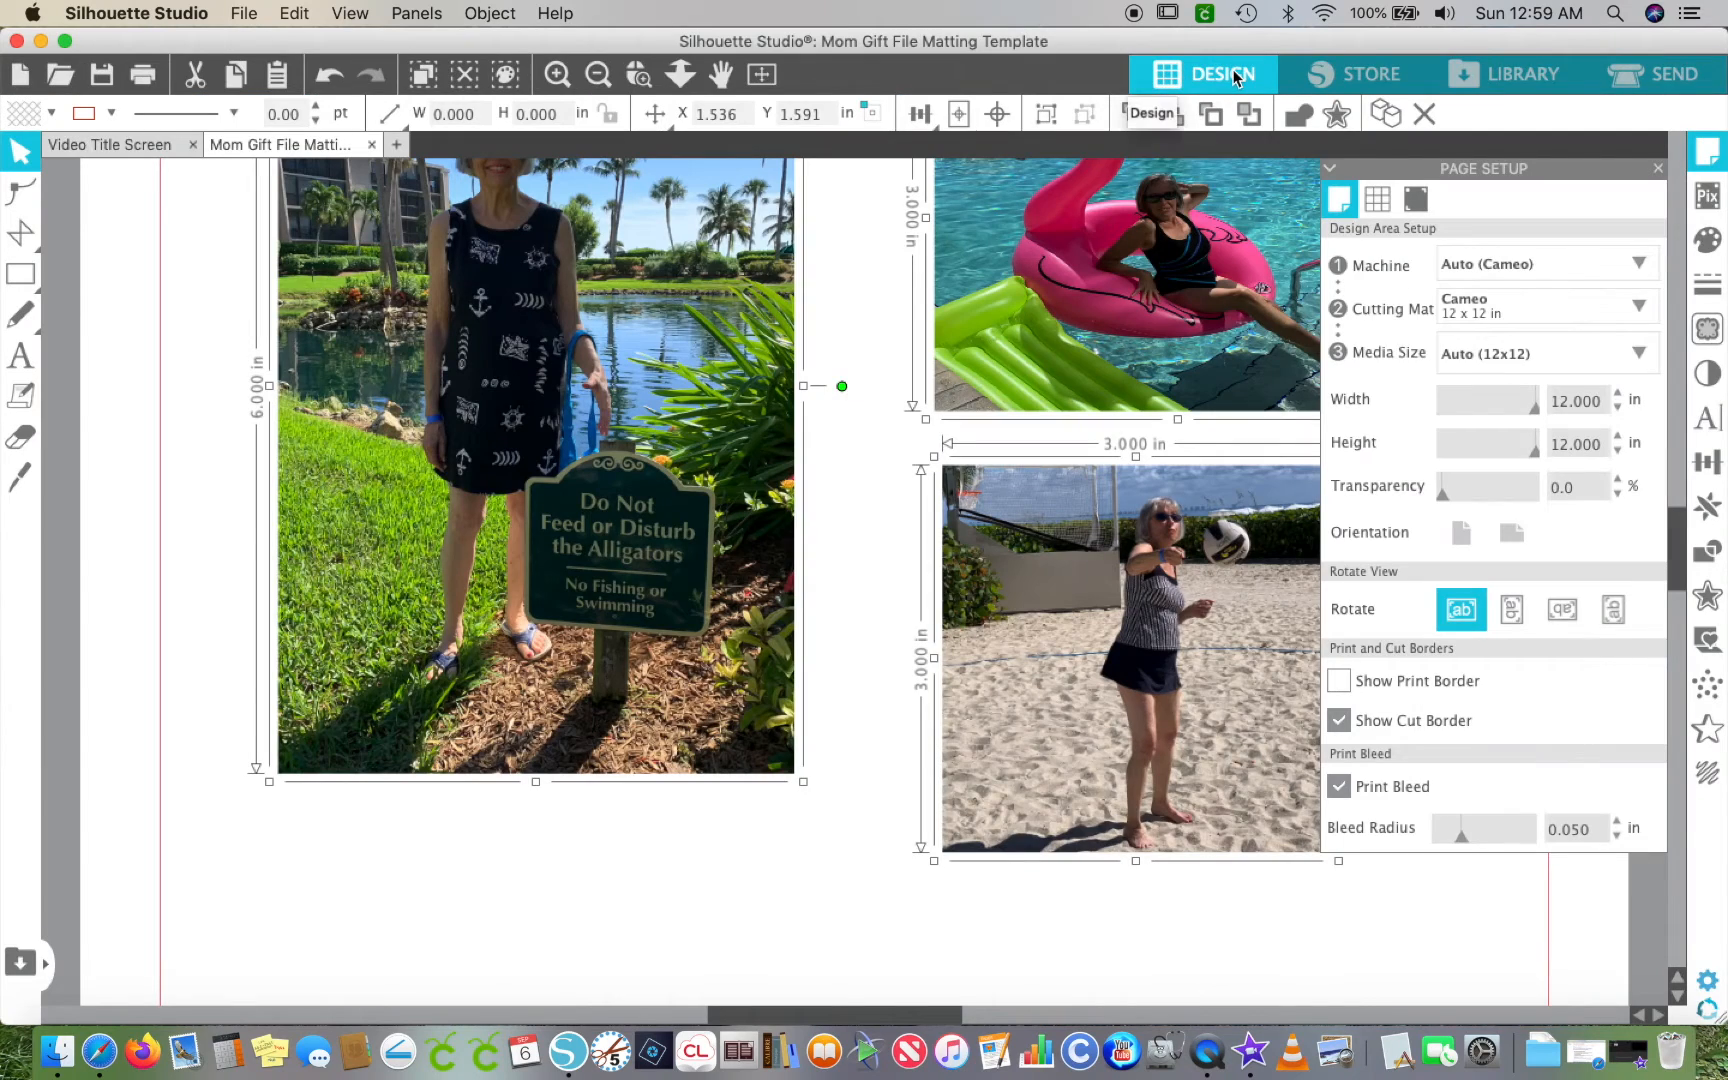
left_click(597, 76)
left_click(597, 76)
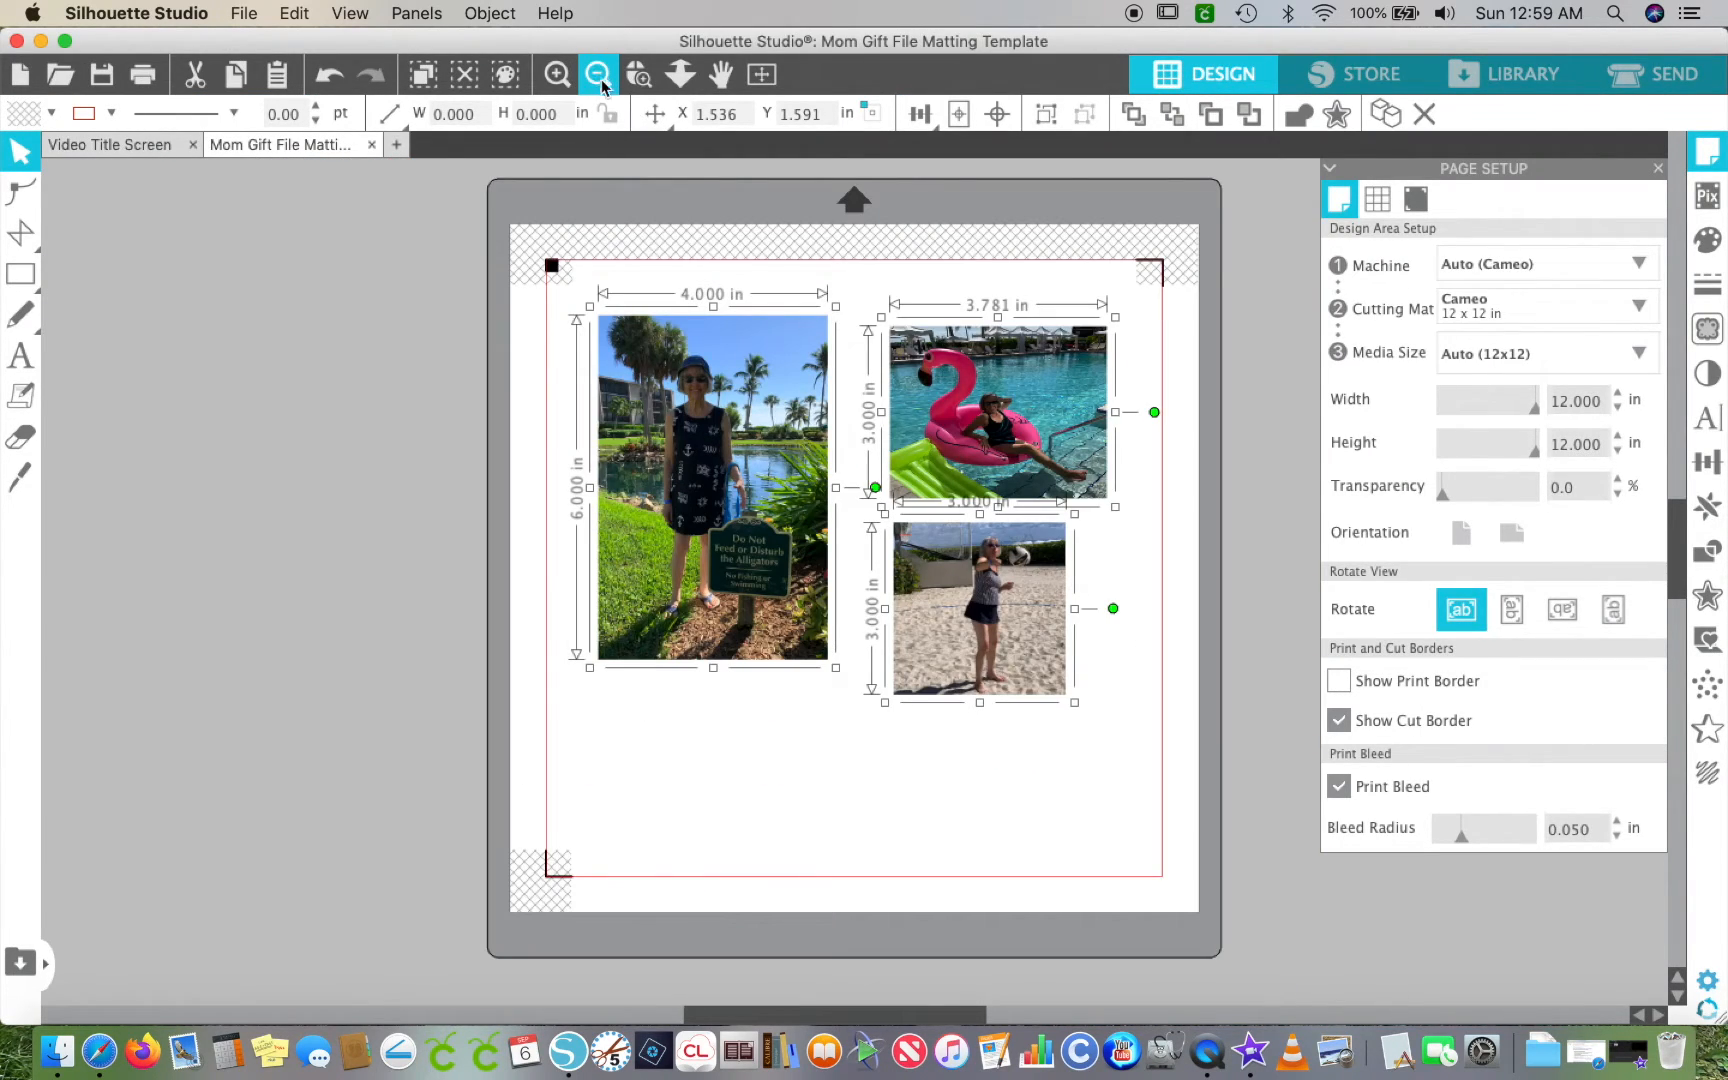
left_click_drag(662, 400, 19, 367)
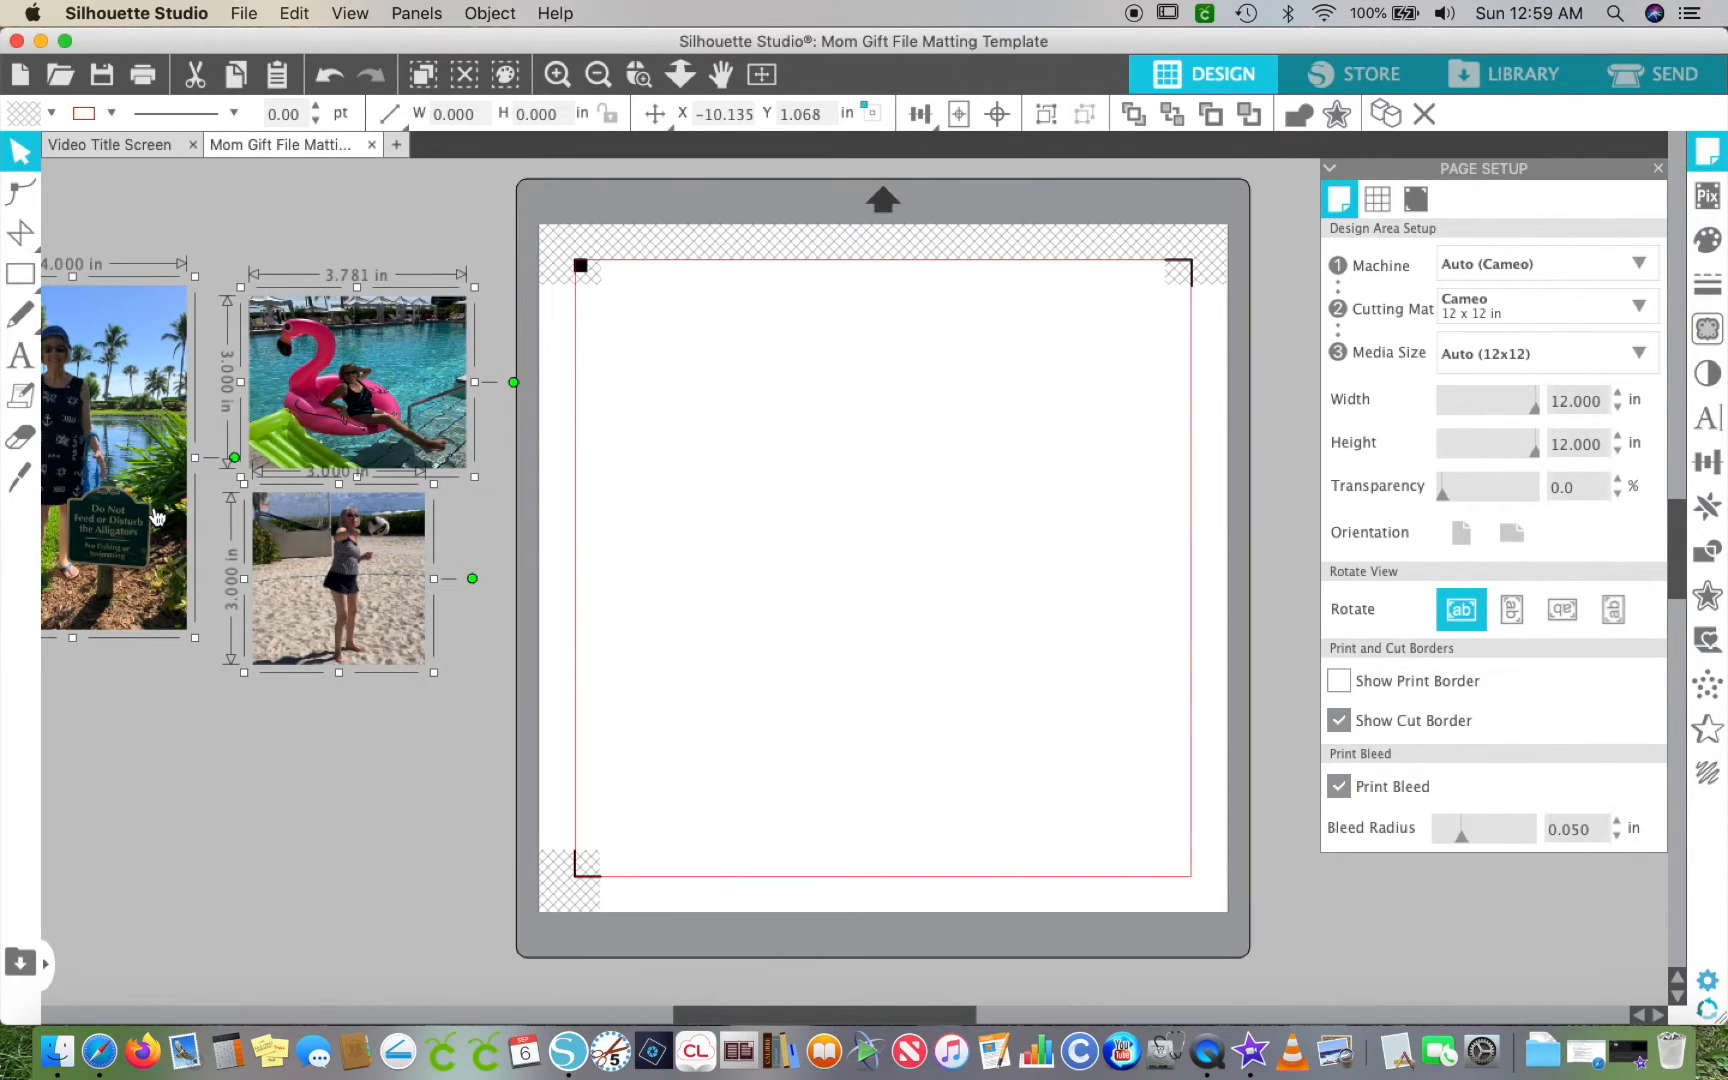
scroll(157, 517, "left", 5)
left_click(85, 374)
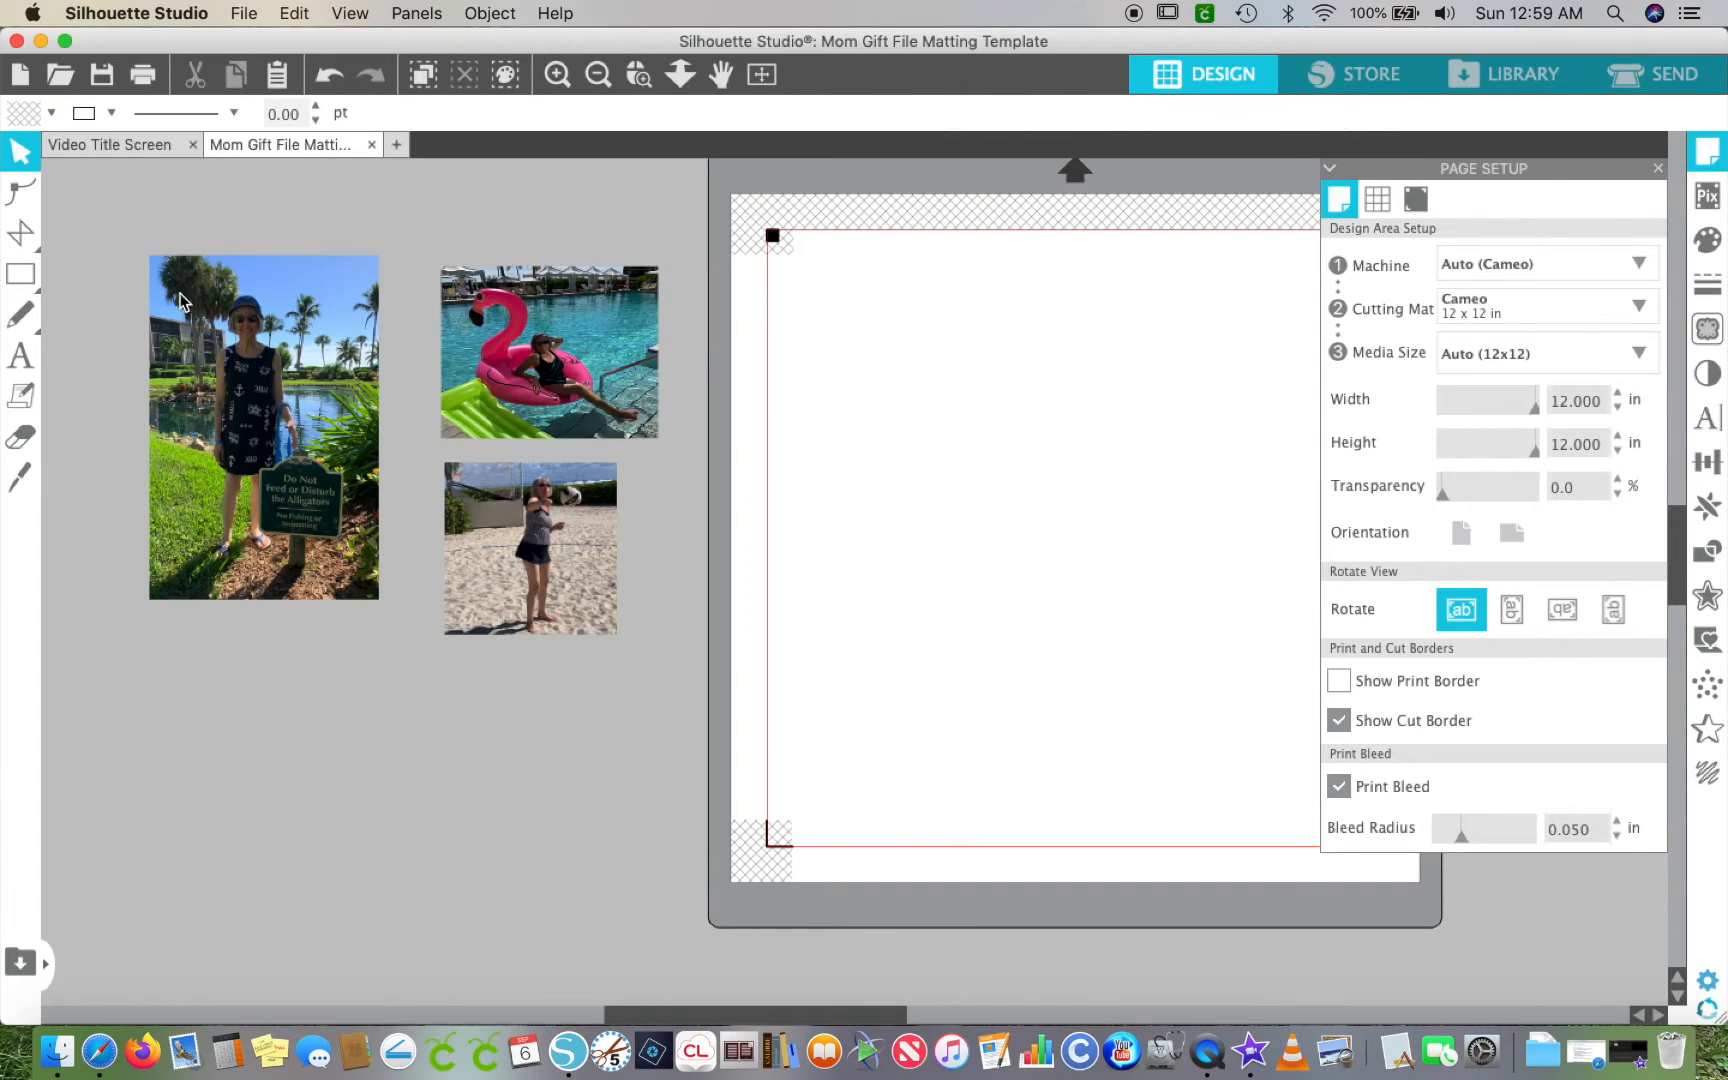
- Duplicate the alligator-sign photo directly below the original and fill the copy with solid white
left_click(319, 356)
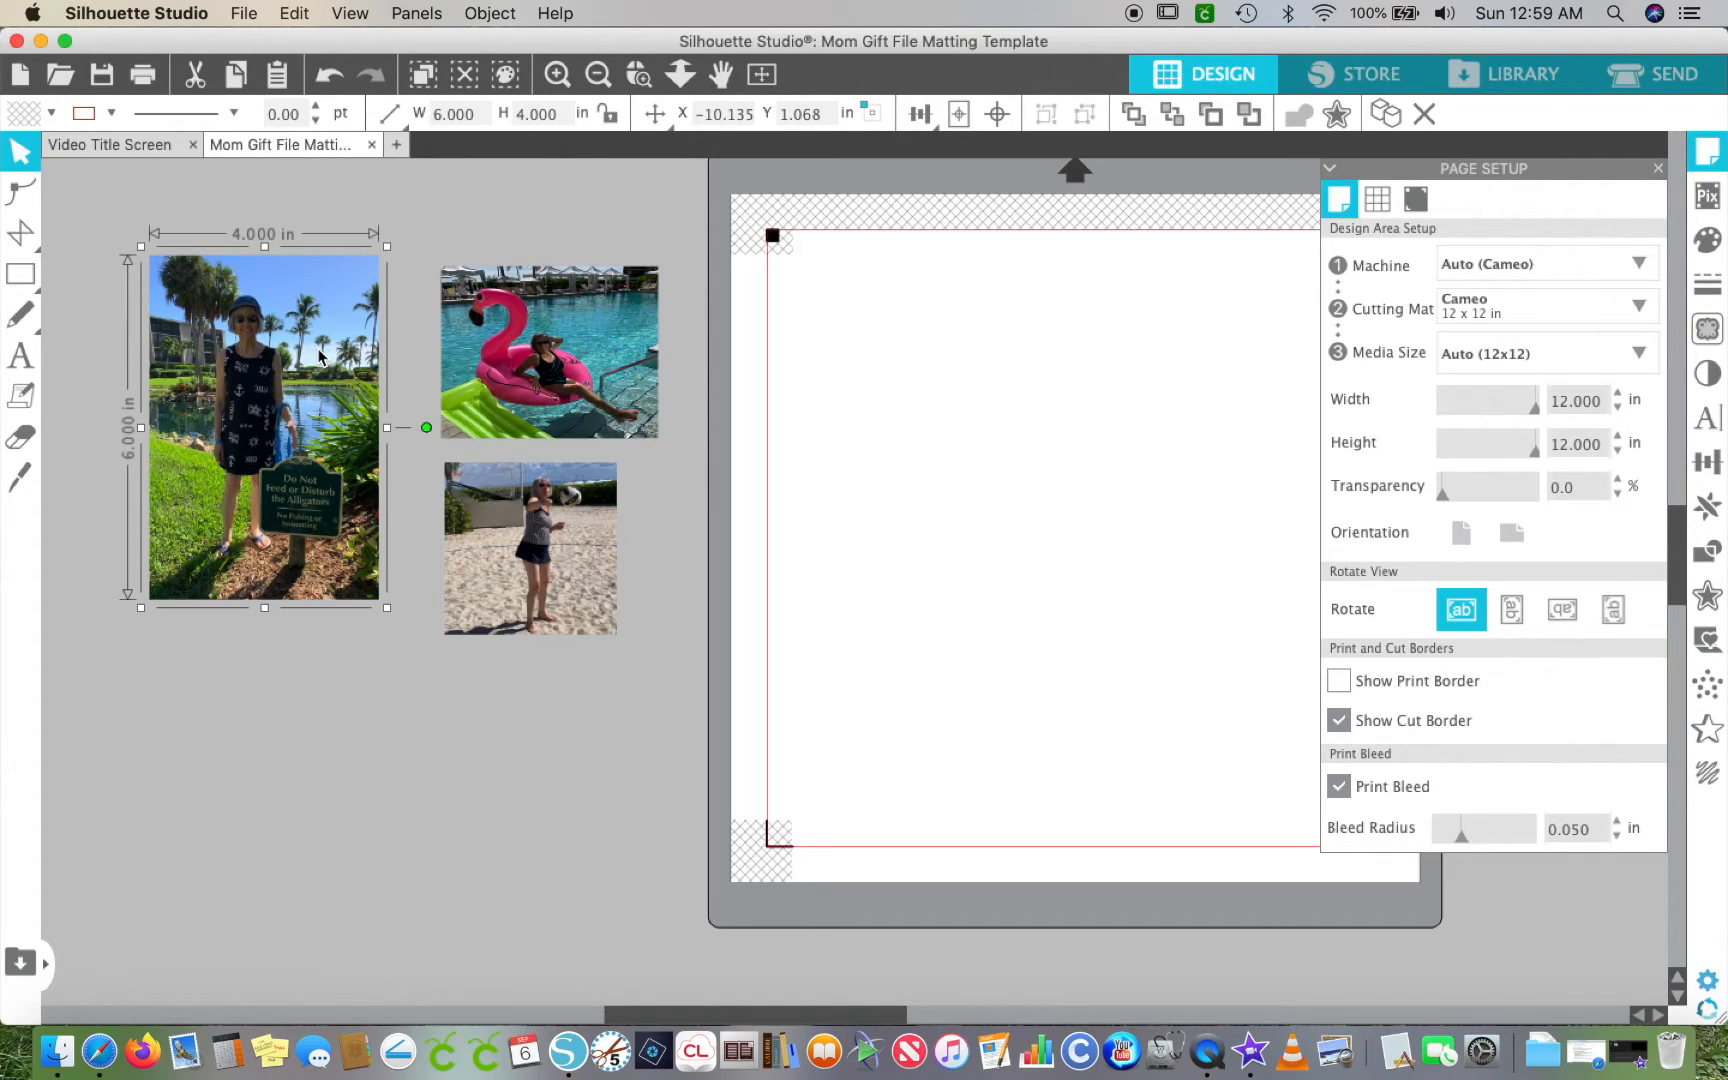
left_click_drag(300, 324, 308, 710)
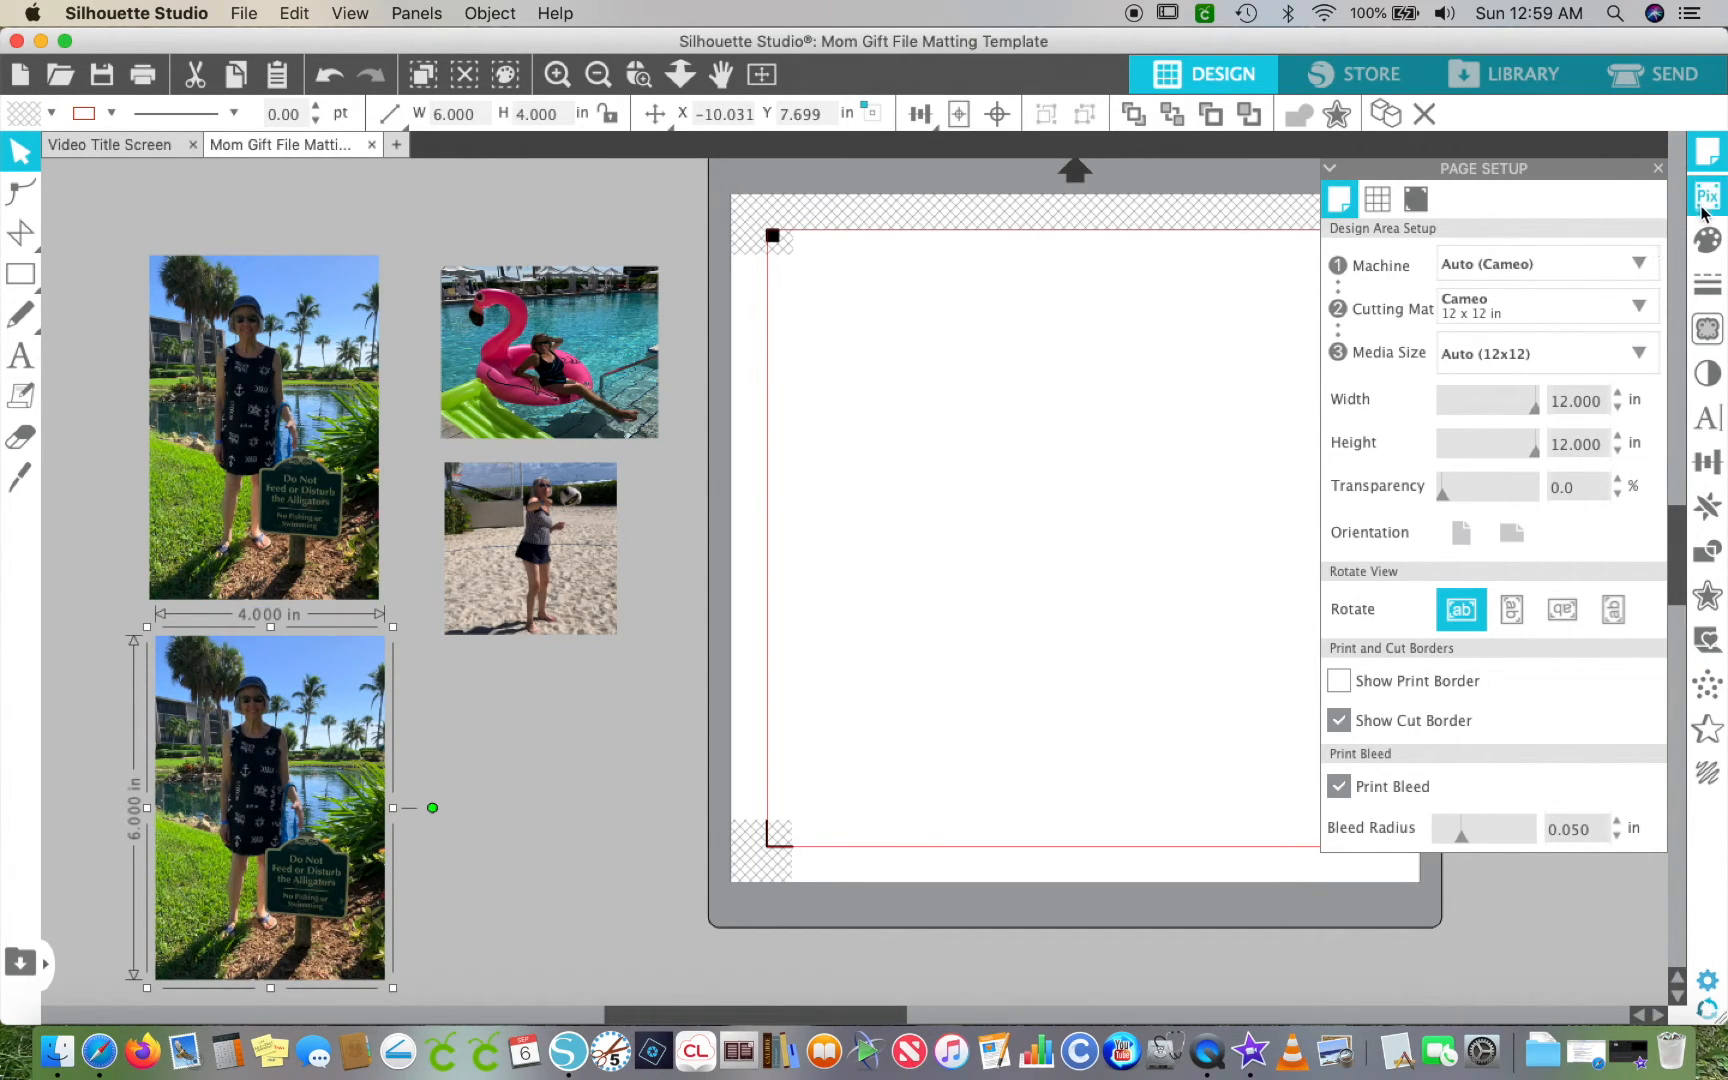
left_click(1707, 240)
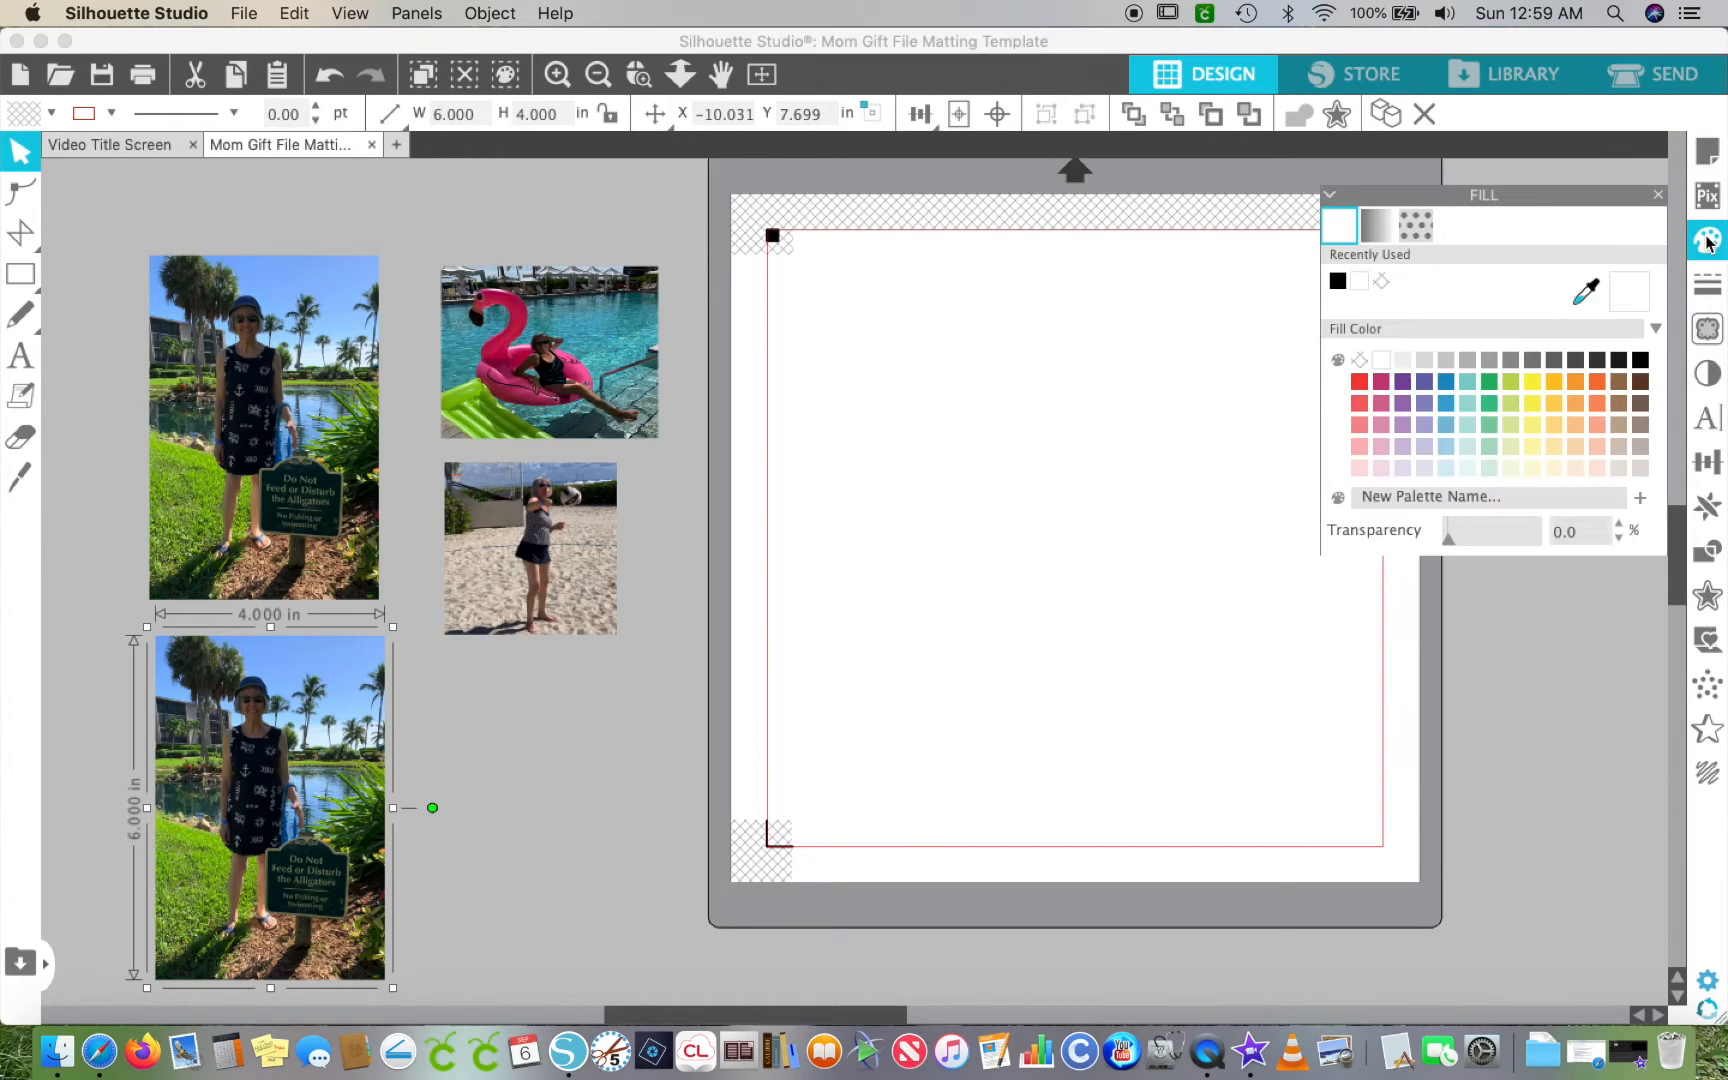
left_click(1386, 333)
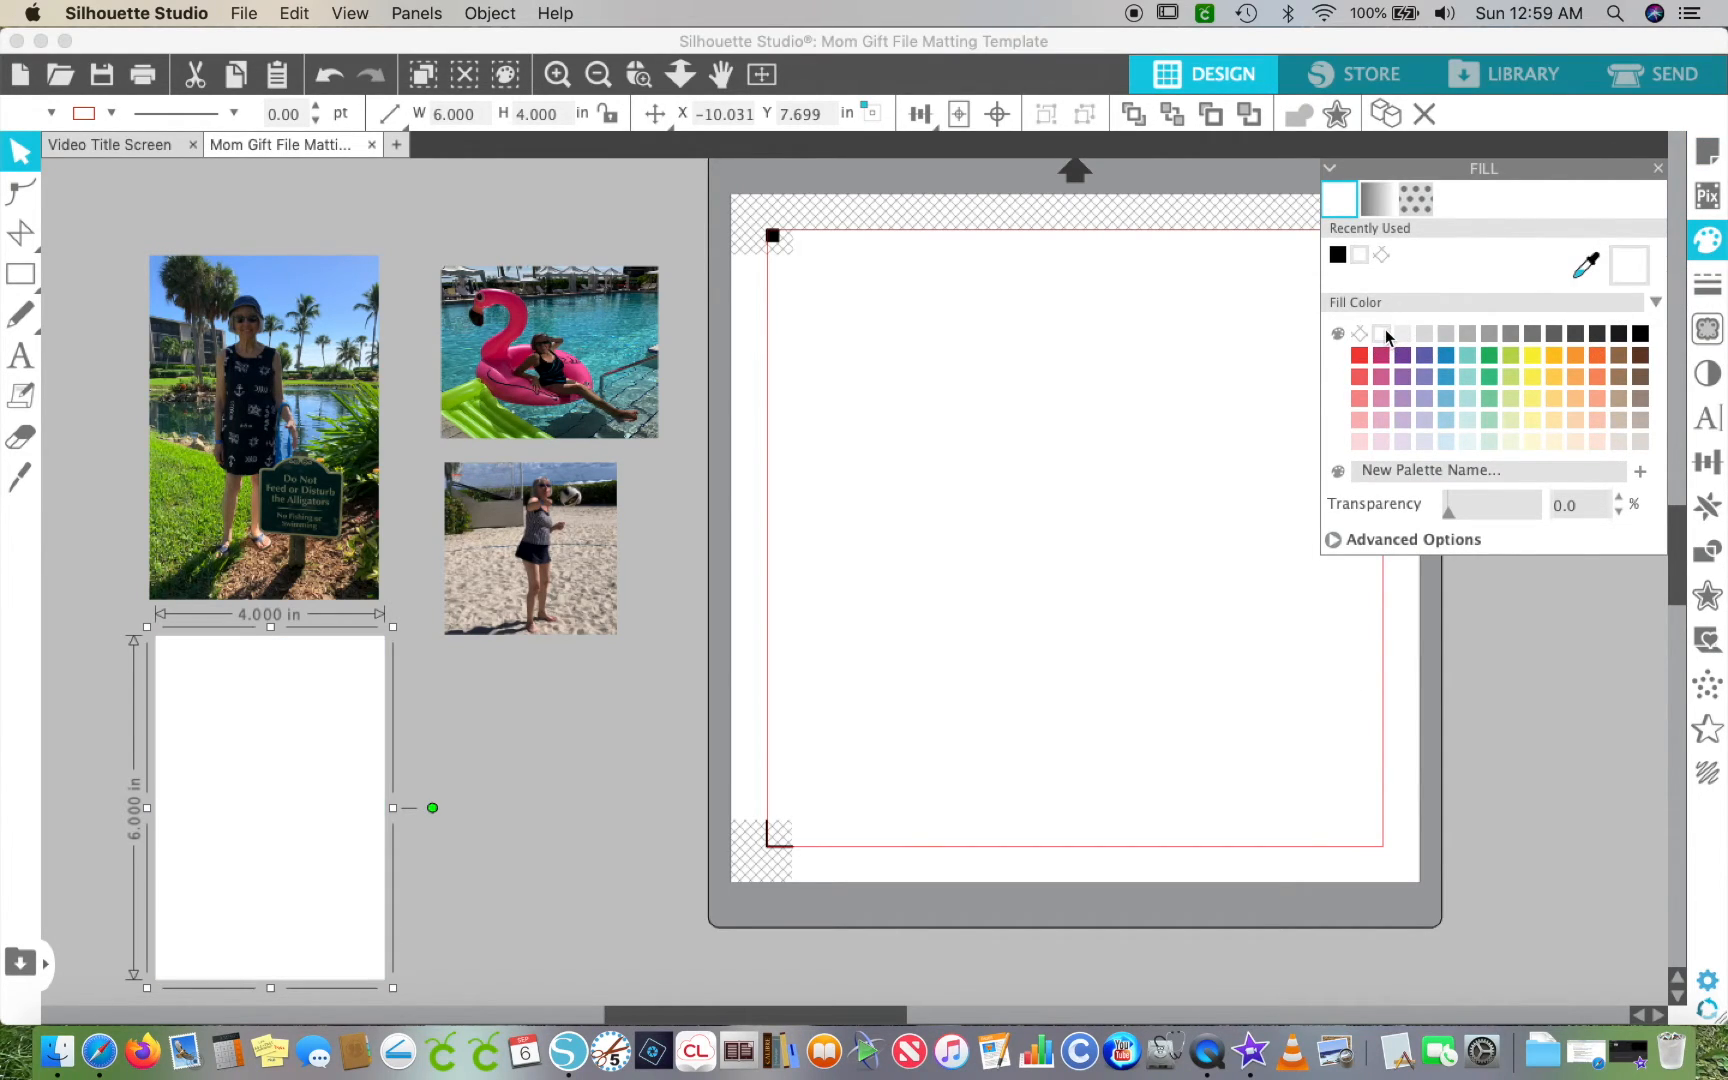
left_click(487, 722)
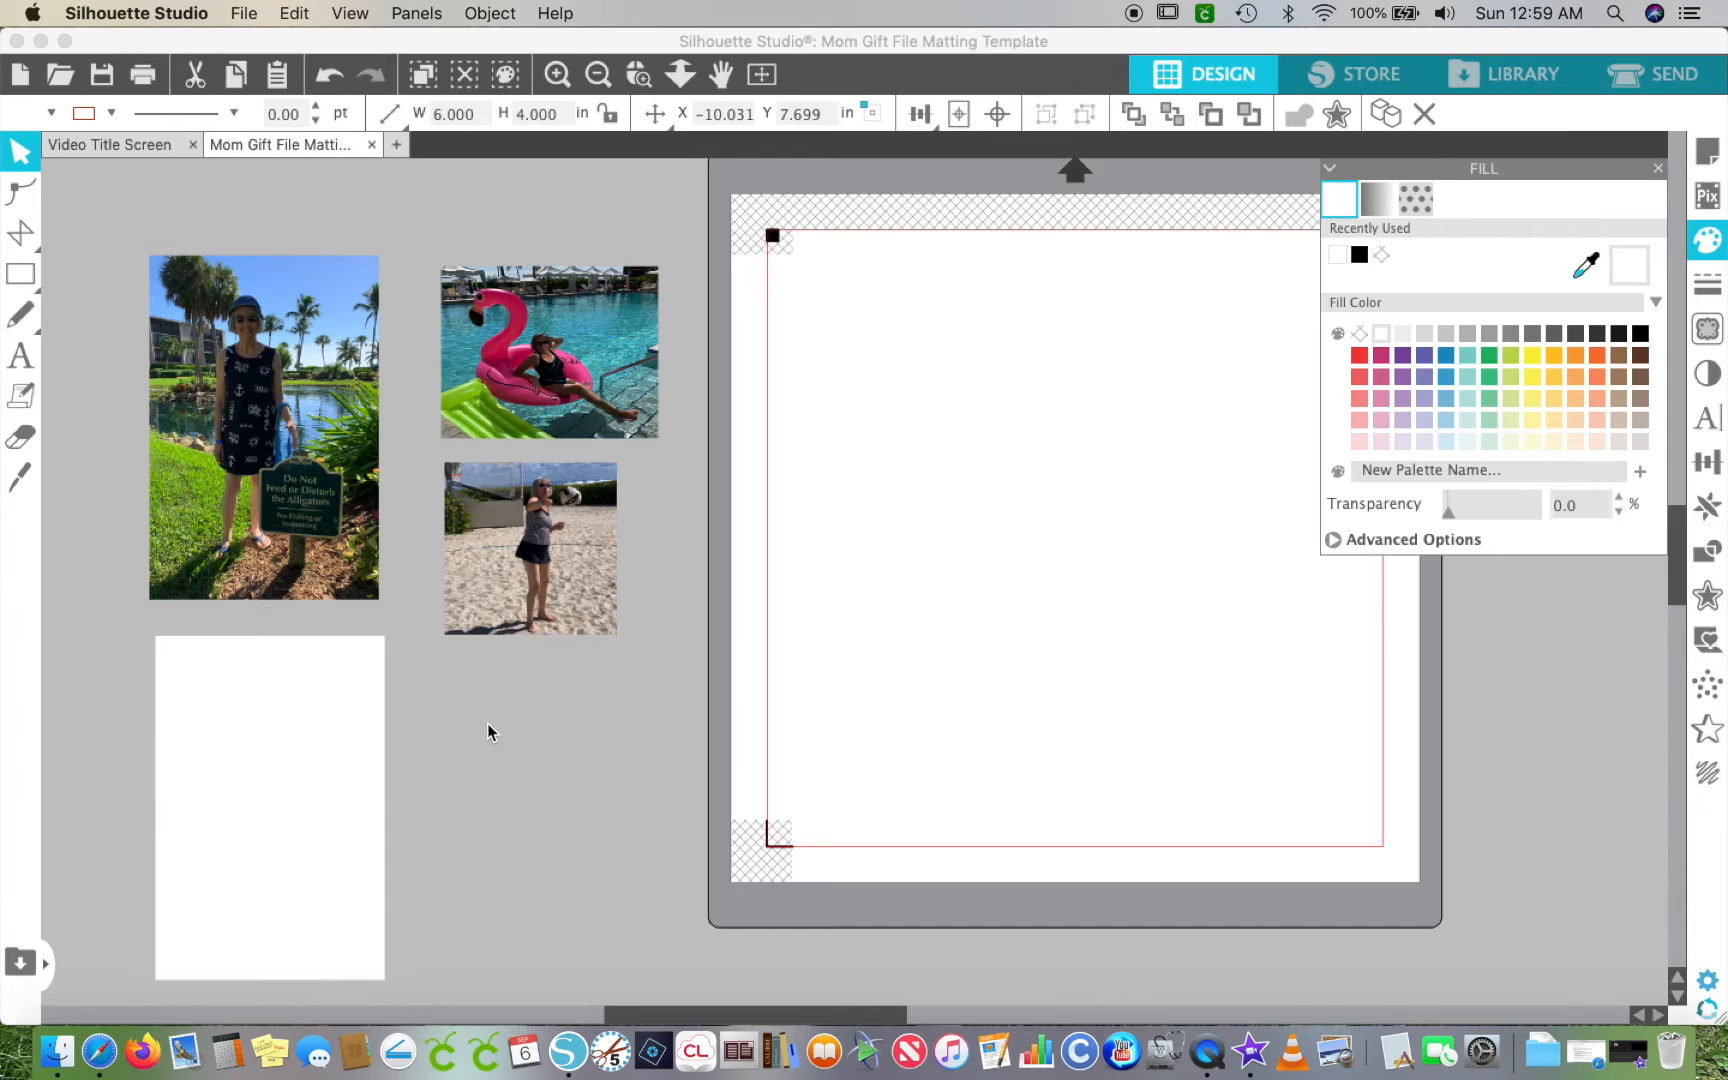
- Create a 0.125 in internal offset with square corners inside the white copy, and move the white rectangle aside from the outline
left_click(340, 749)
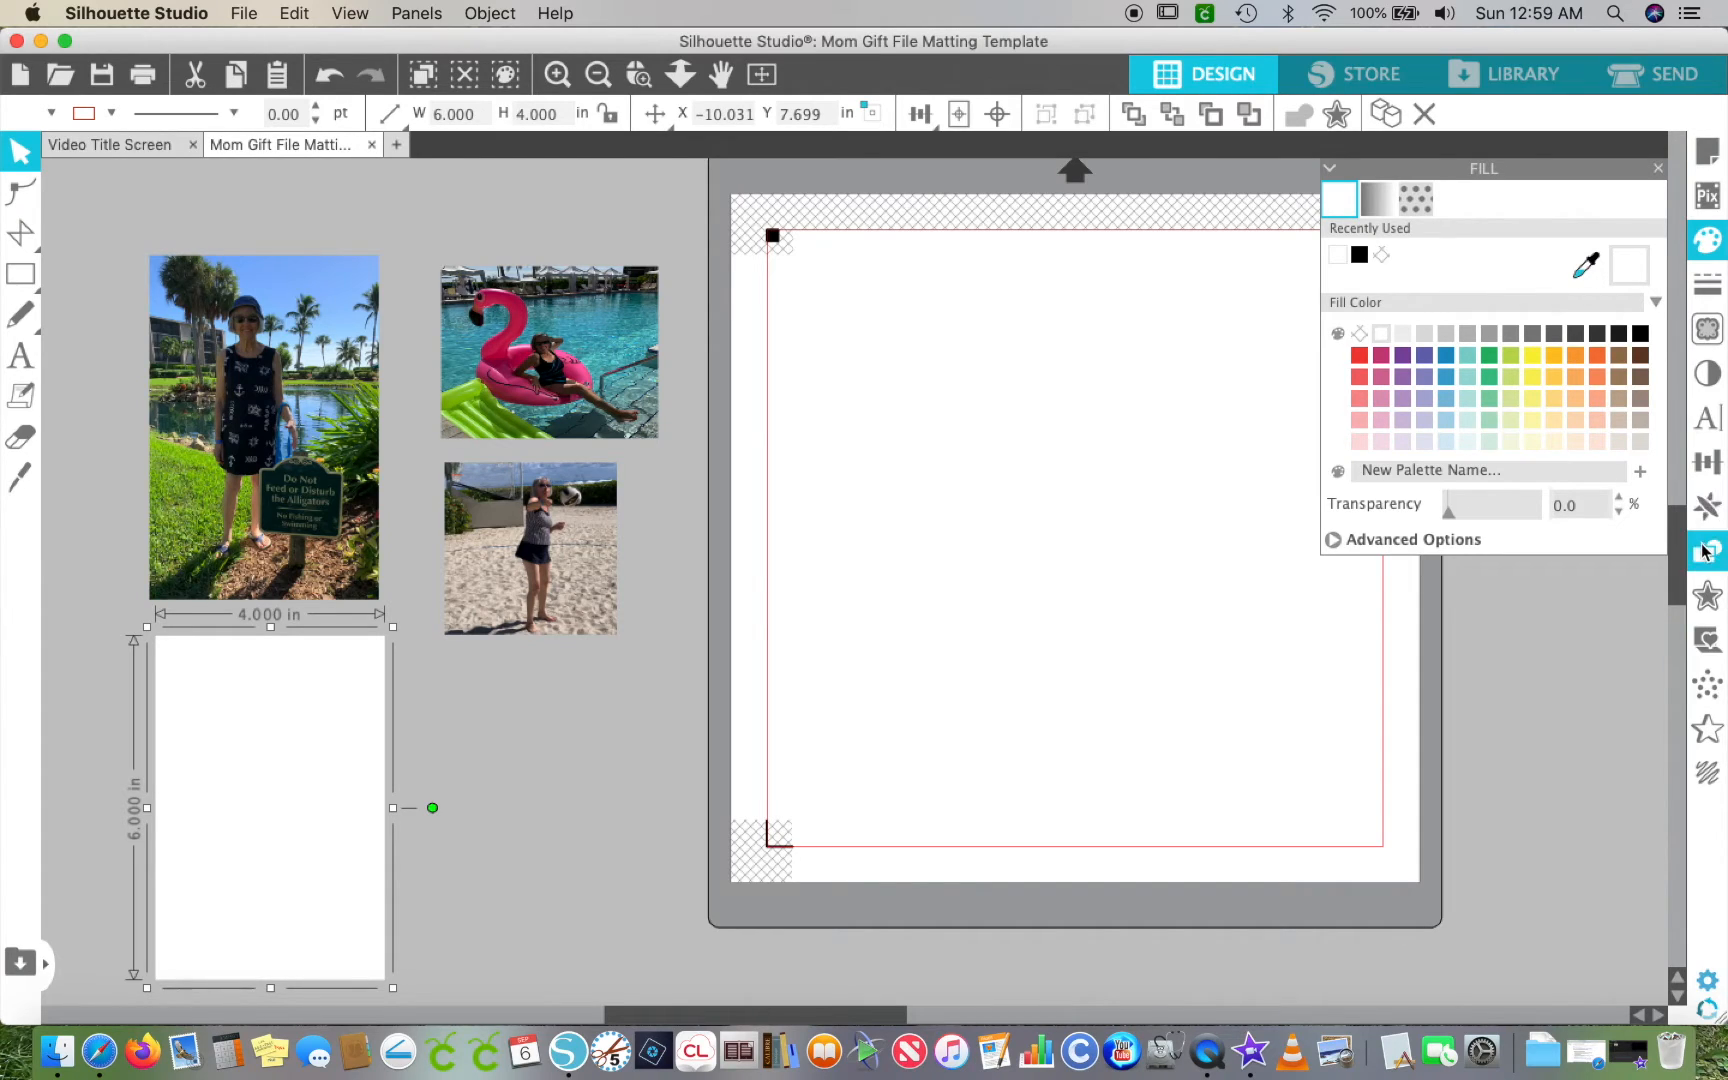
left_click(1706, 597)
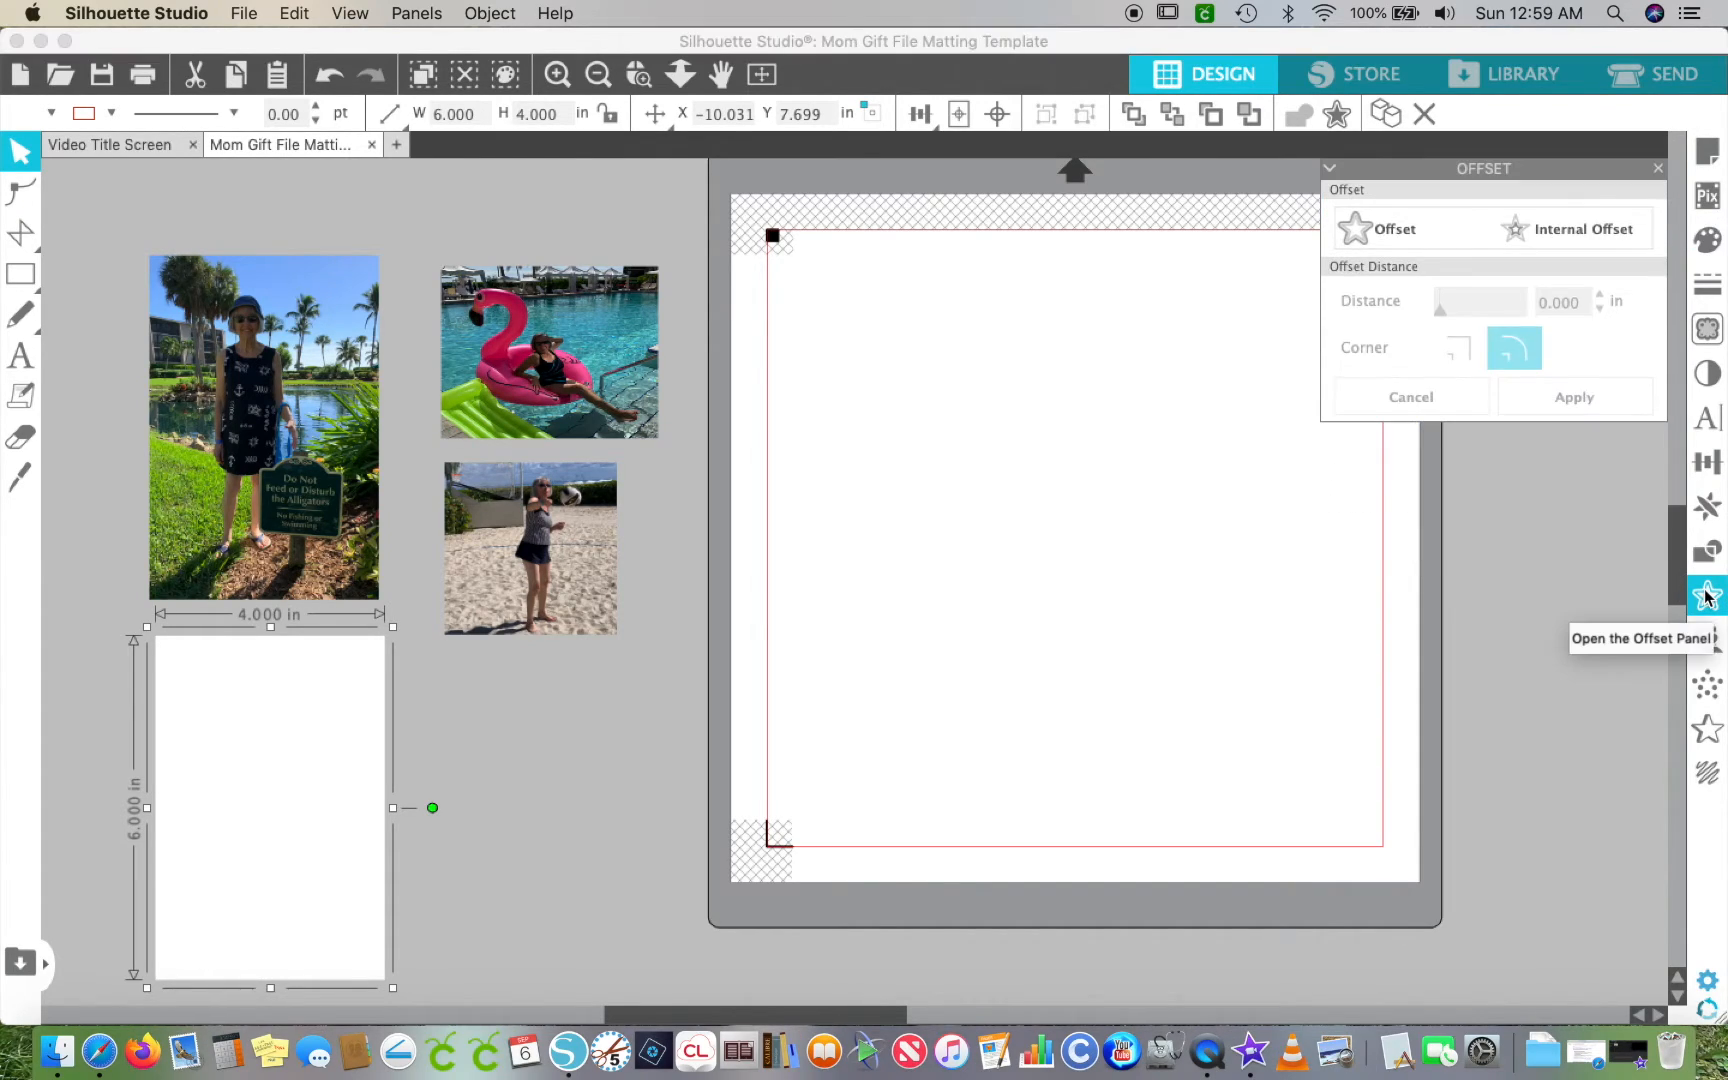
left_click(1568, 229)
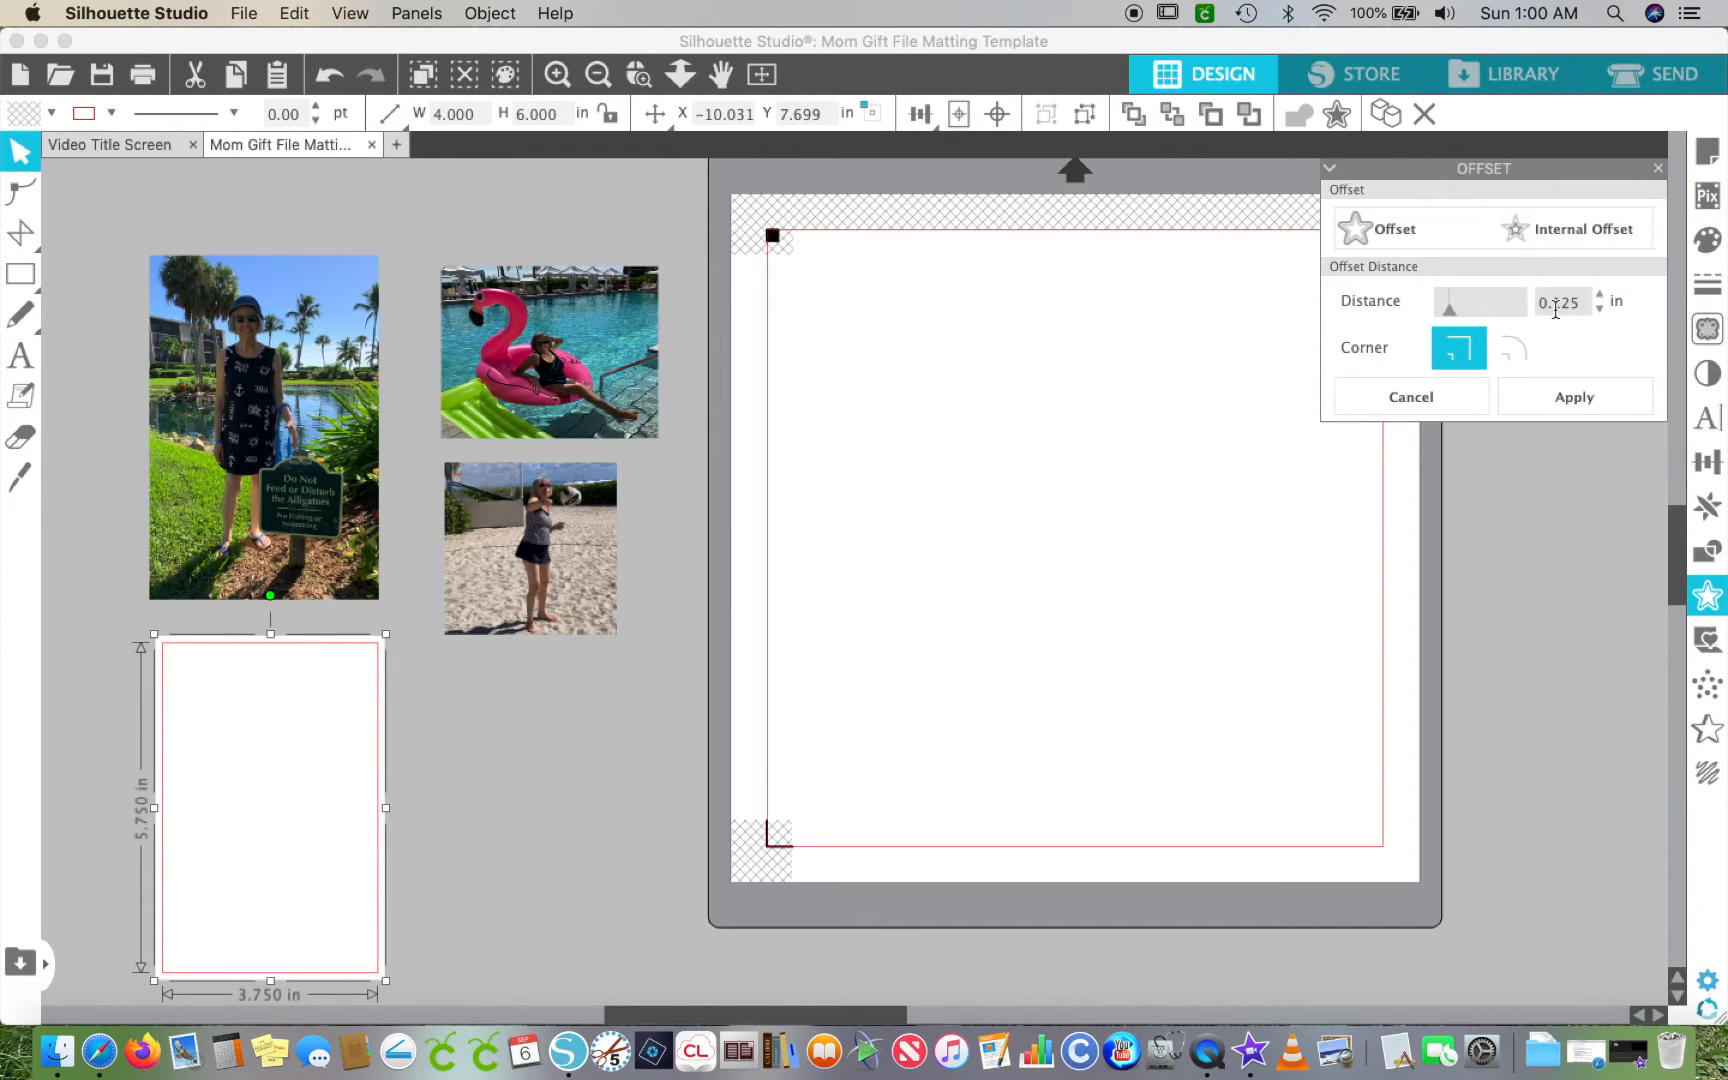
left_click(1562, 402)
left_click_drag(378, 686, 538, 789)
left_click(370, 721)
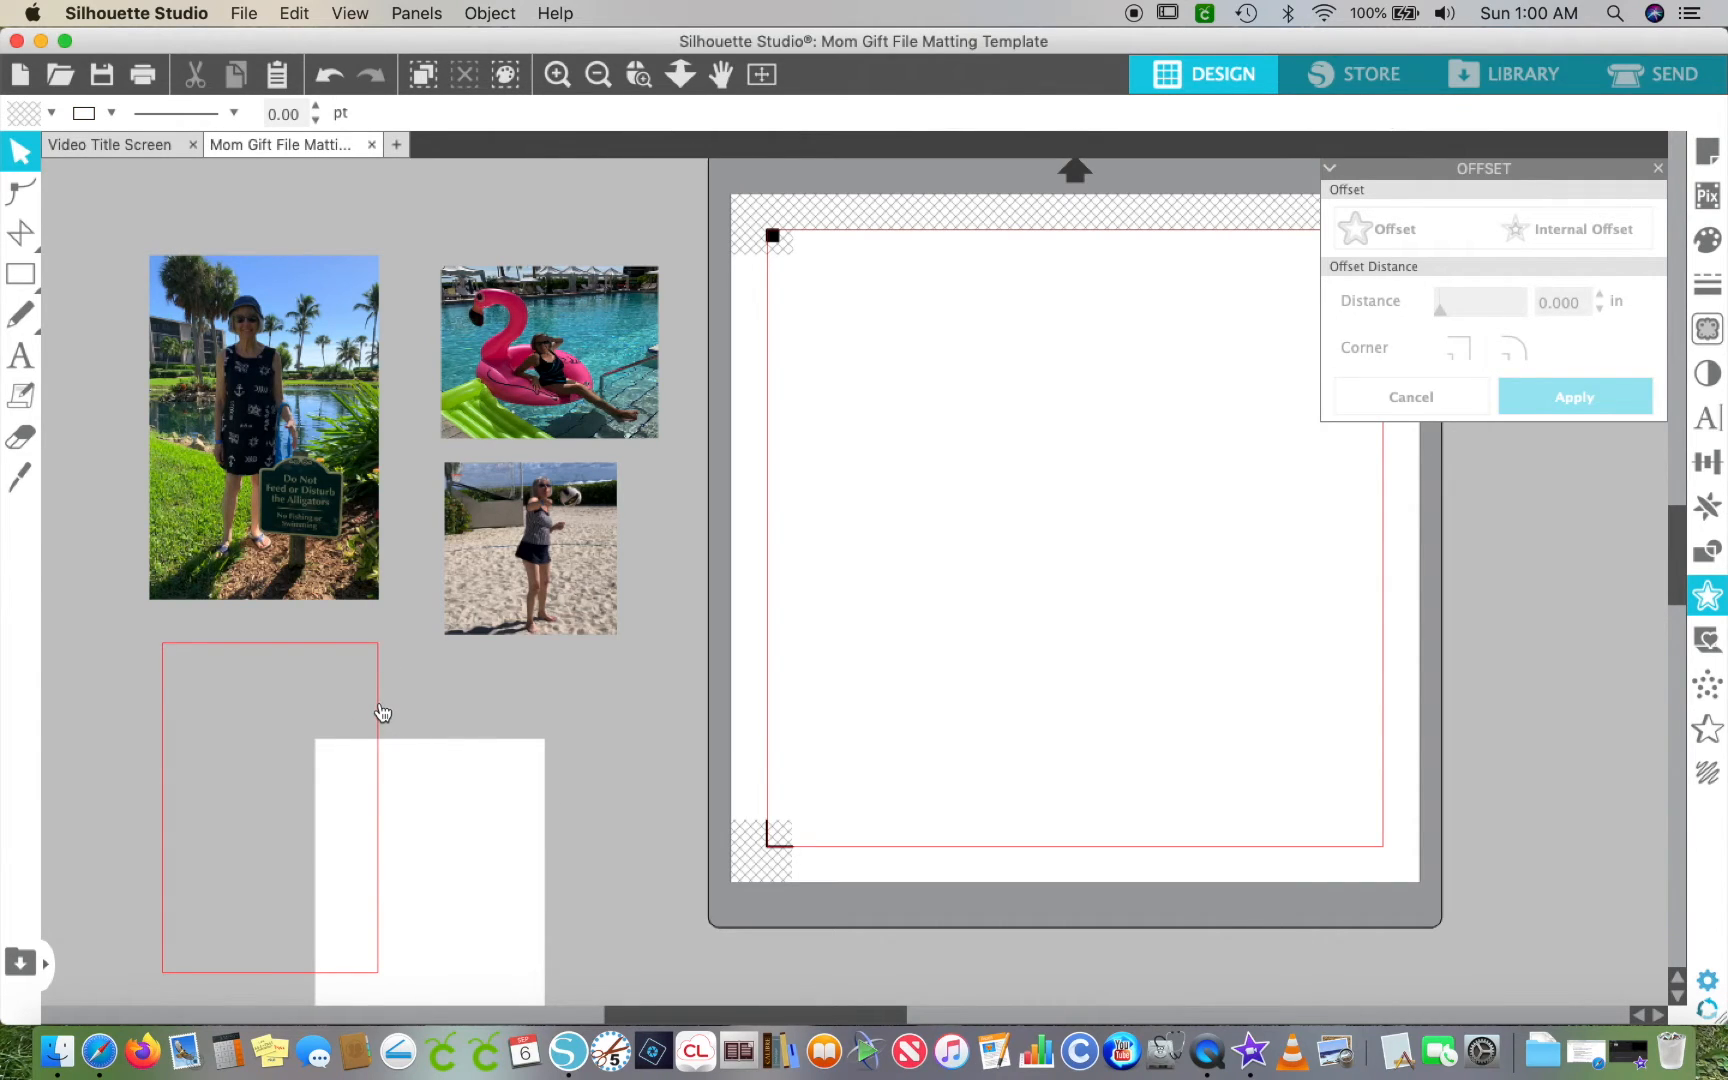
- Move the offset outline onto the alligator-sign photo and center the two on each other
left_click(380, 712)
left_click_drag(379, 703, 372, 314)
left_click(105, 216)
left_click(335, 467)
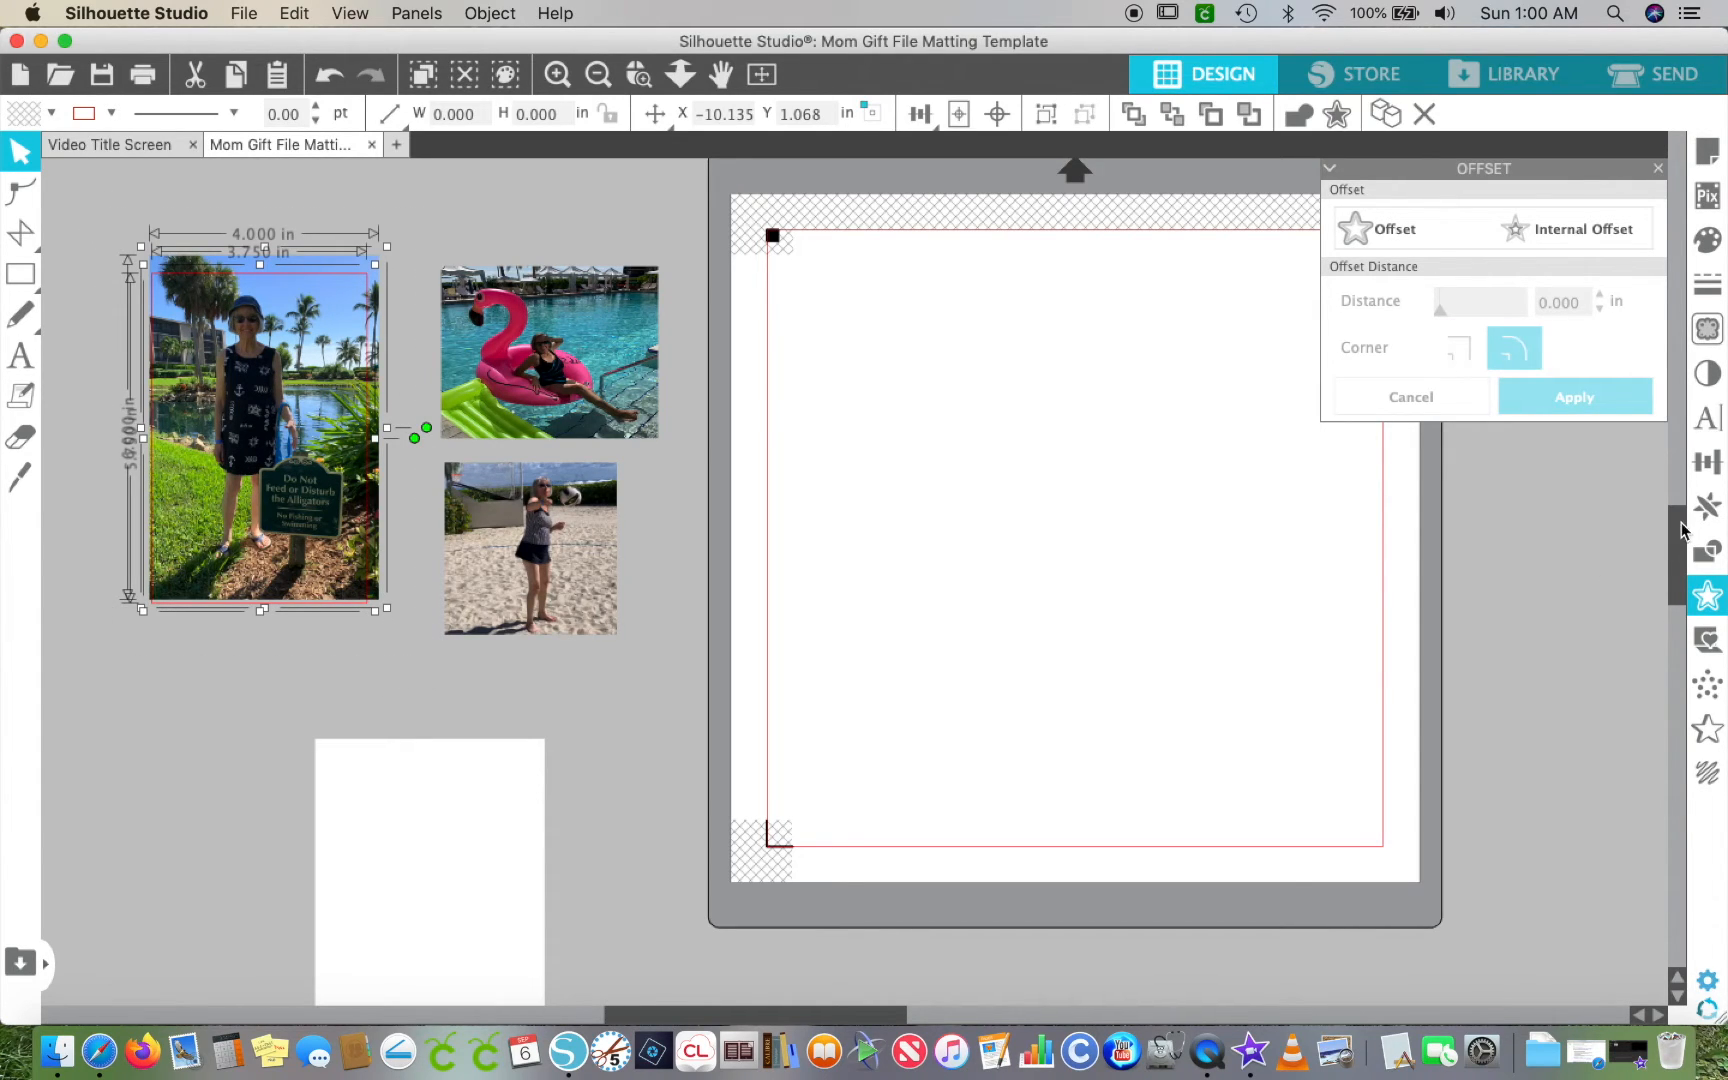
left_click(1707, 461)
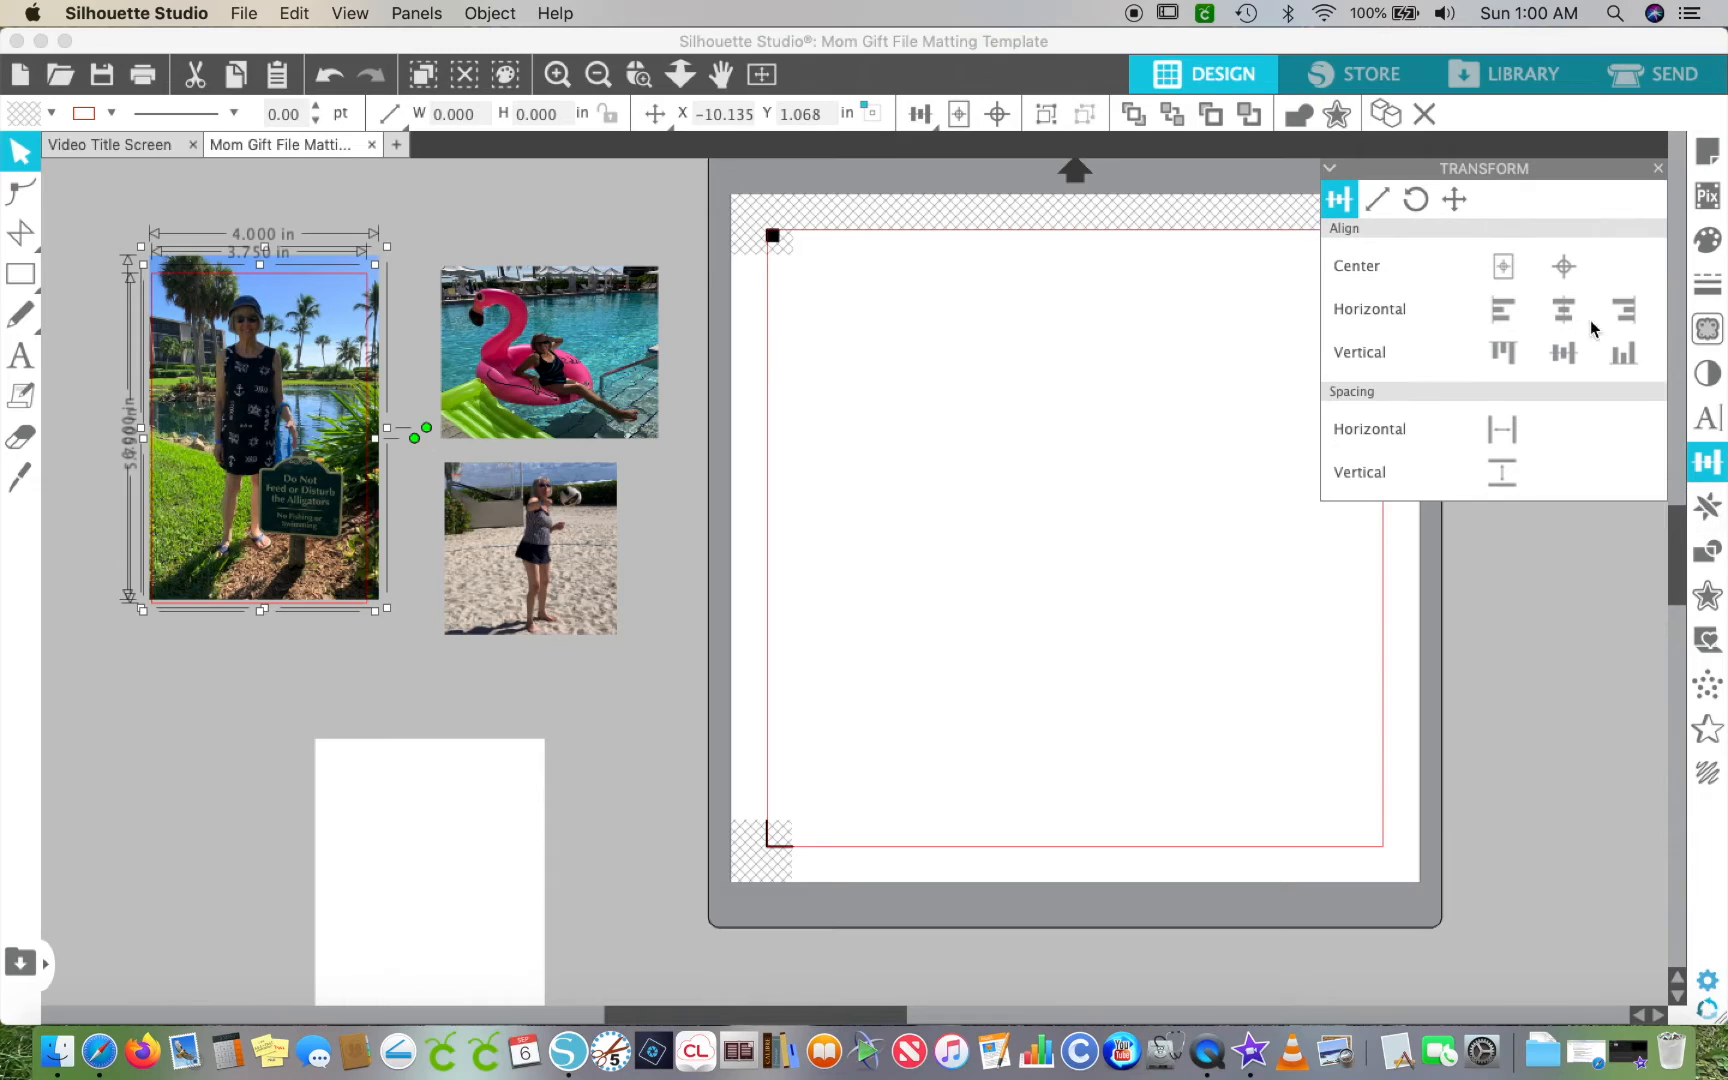
left_click(1565, 267)
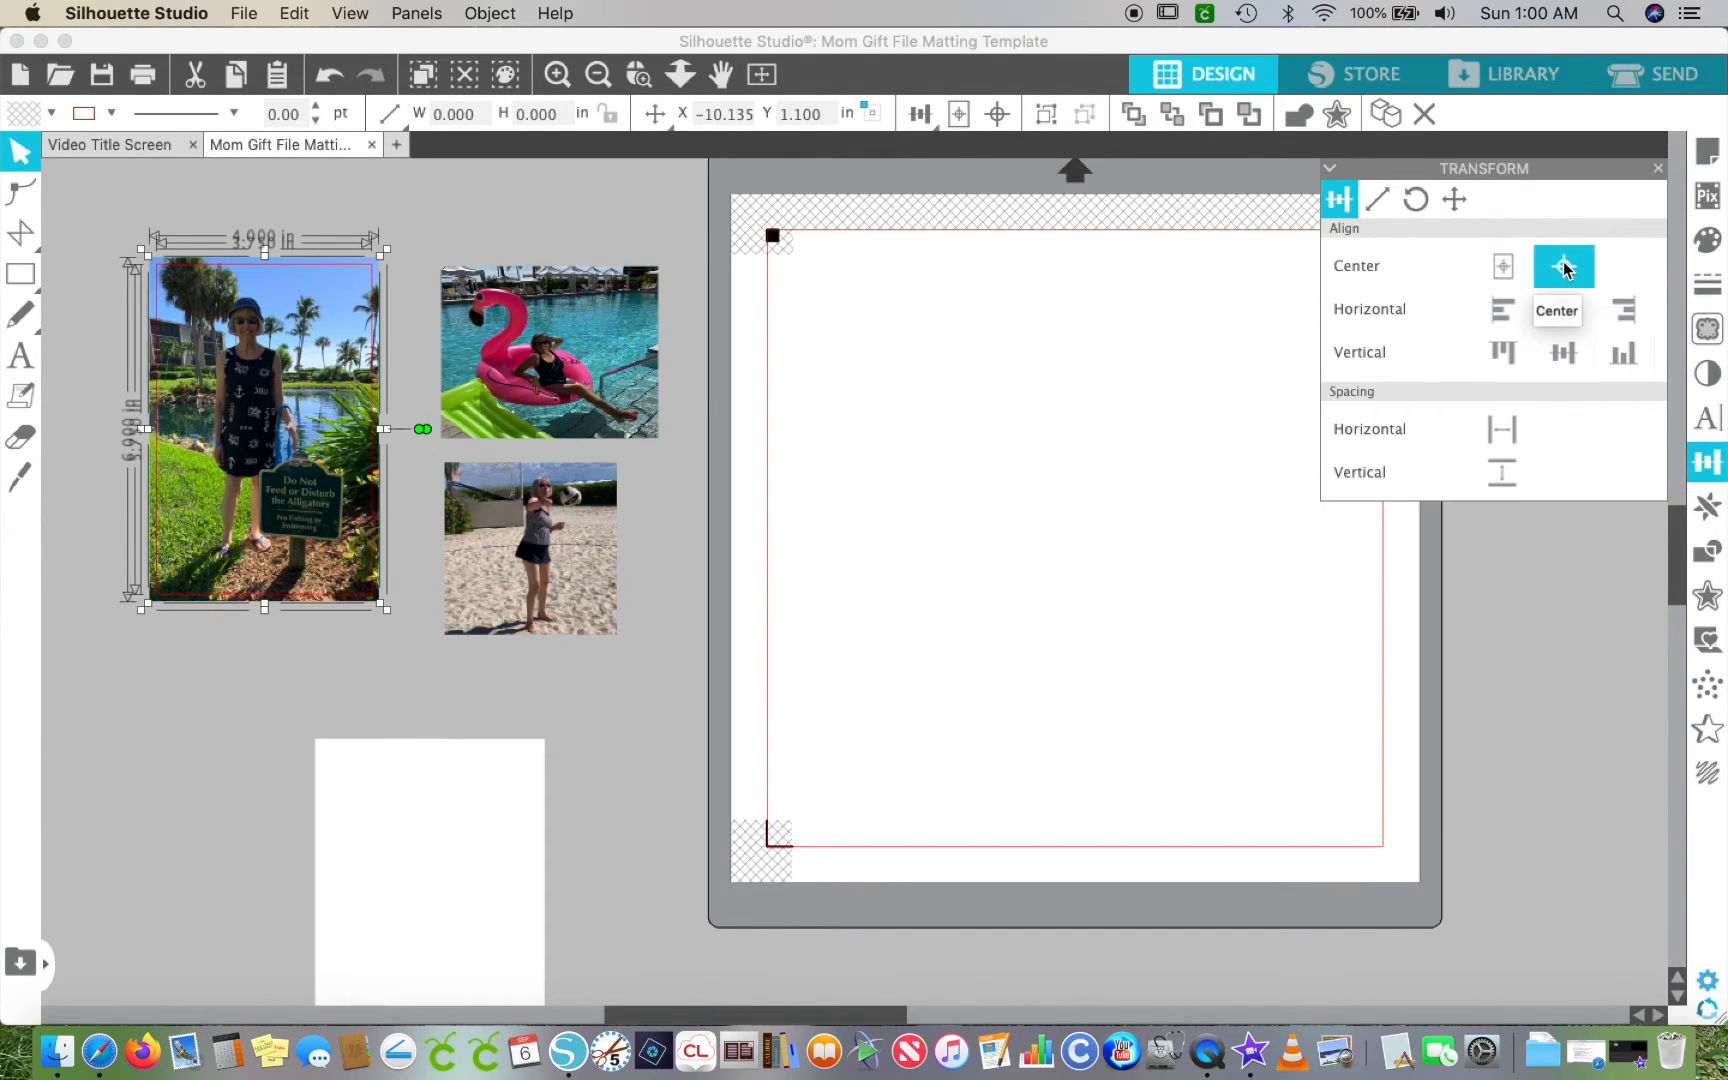
- Crop the alligator-sign photo to the centered offset outline
left_click(1715, 600)
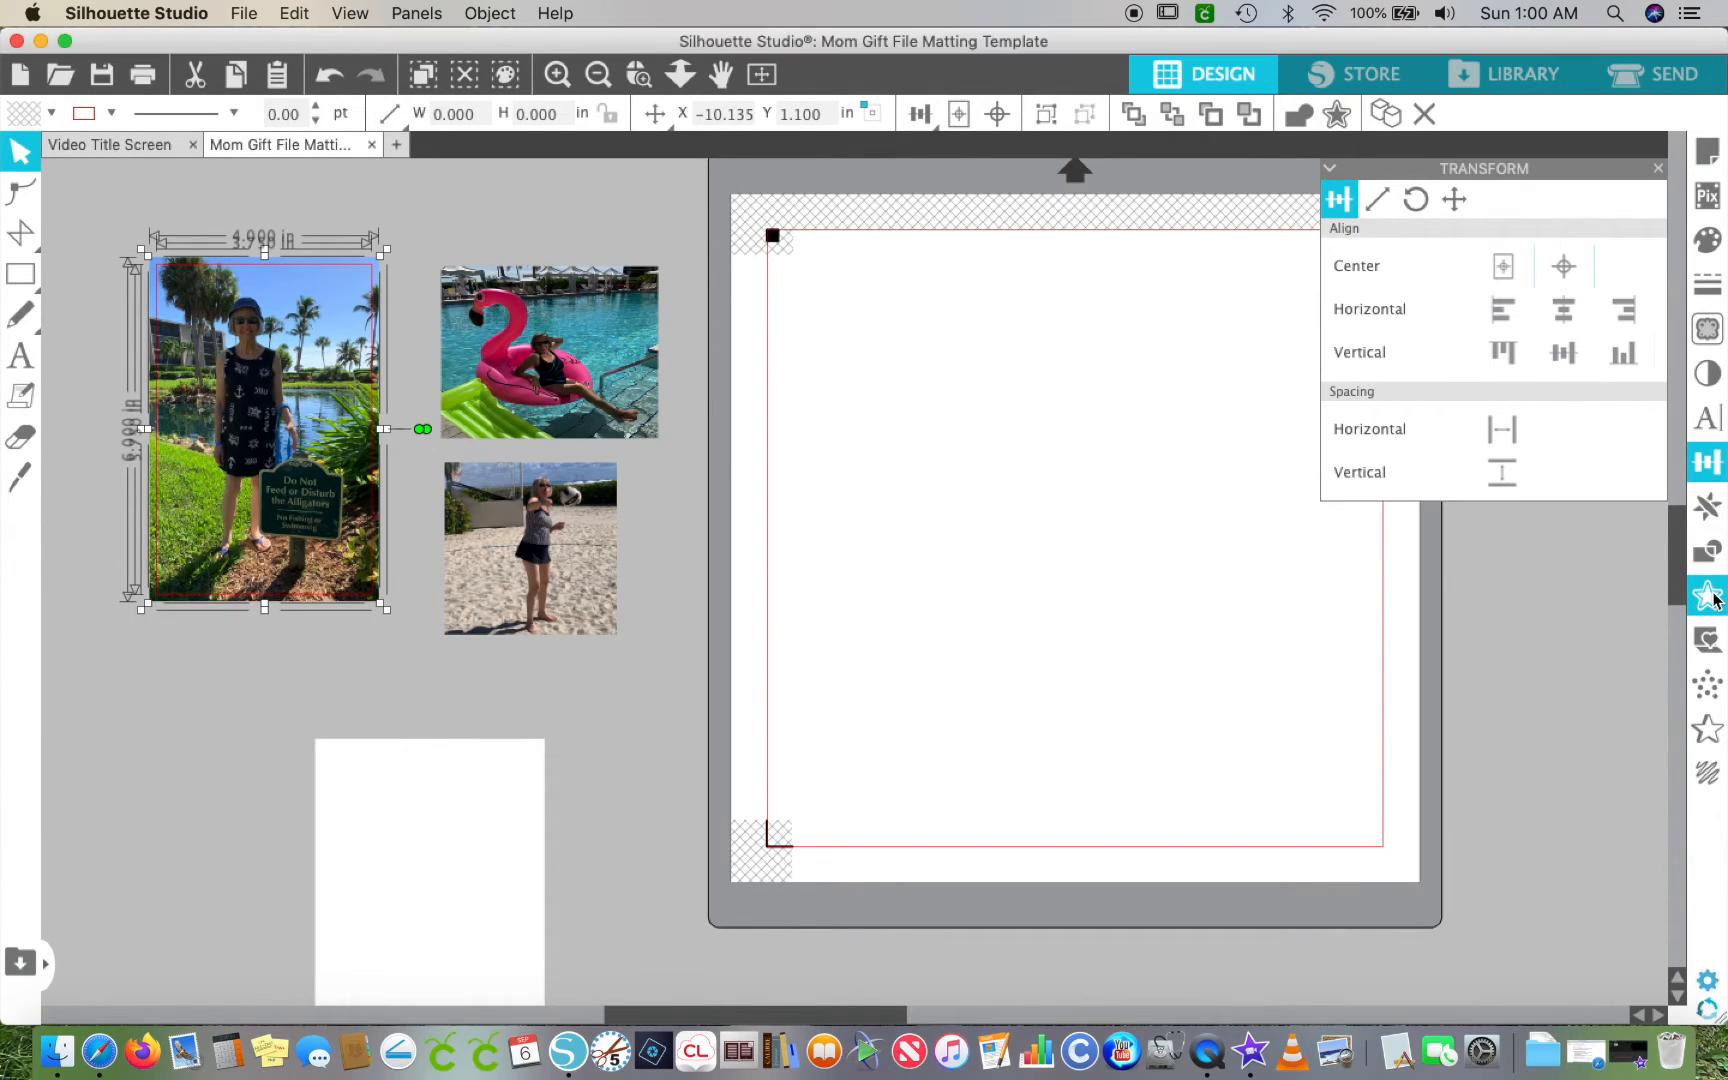
left_click(1715, 600)
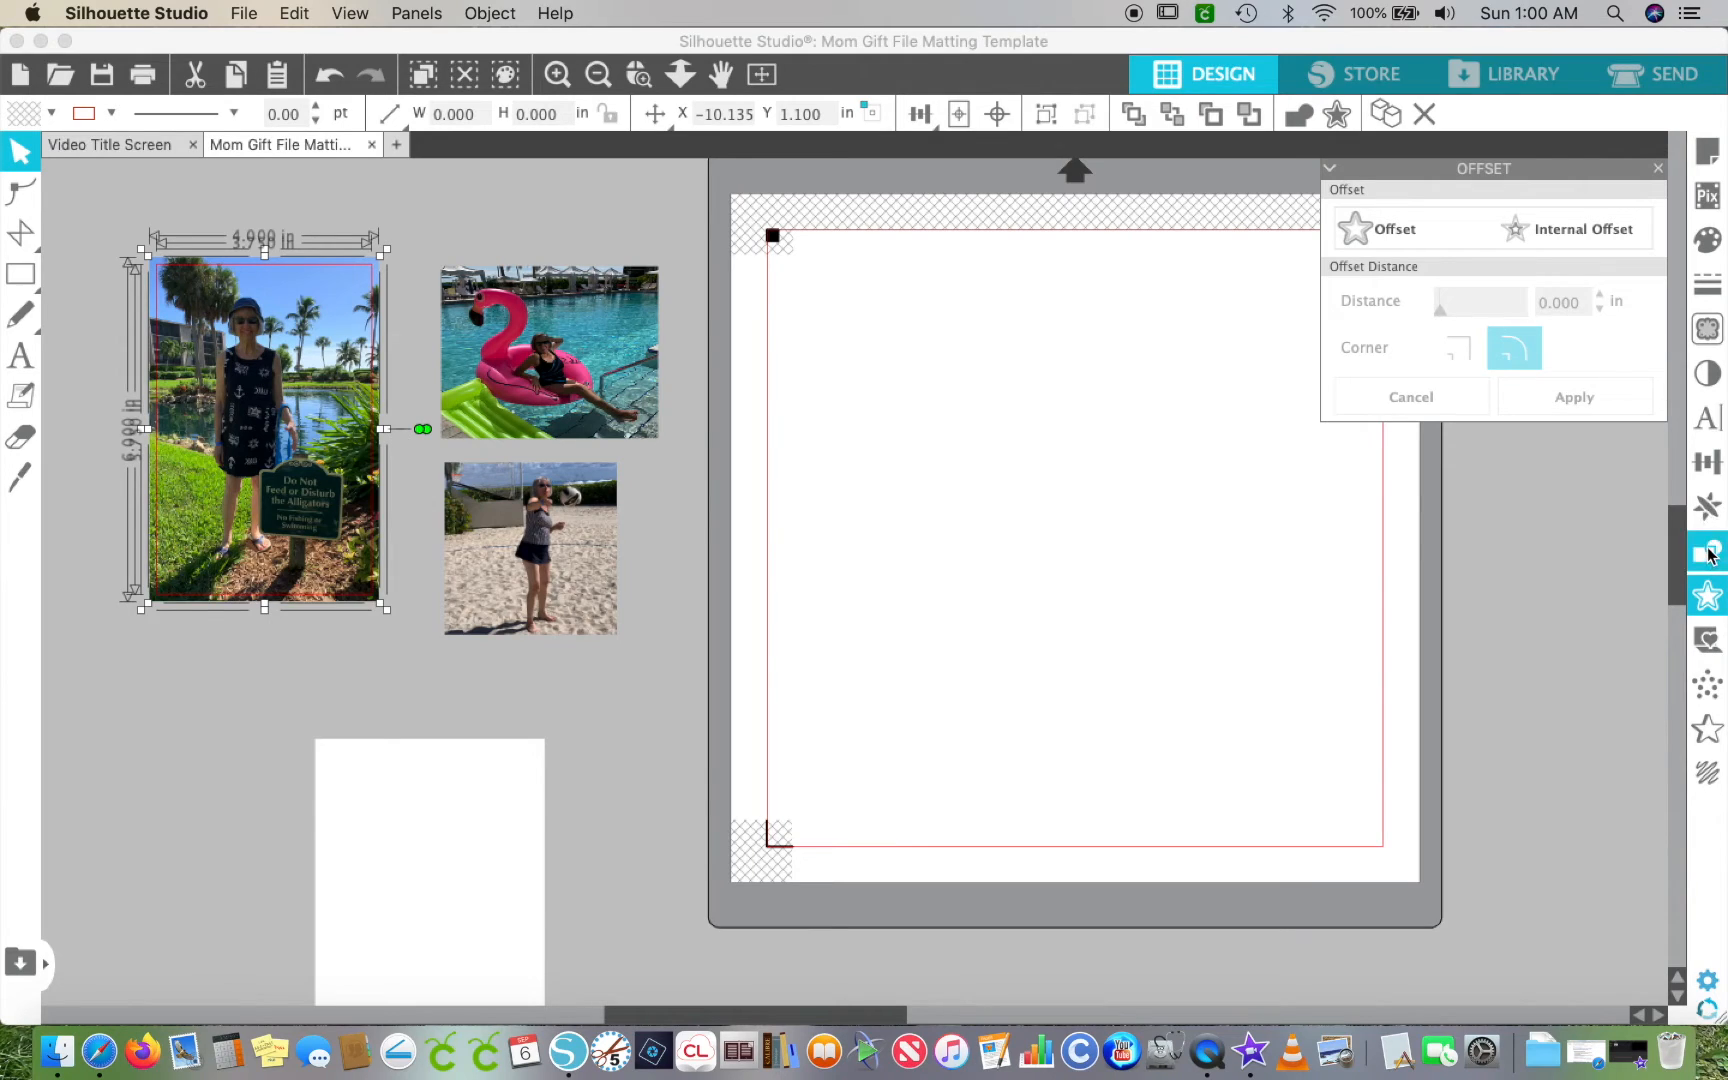
left_click(1710, 553)
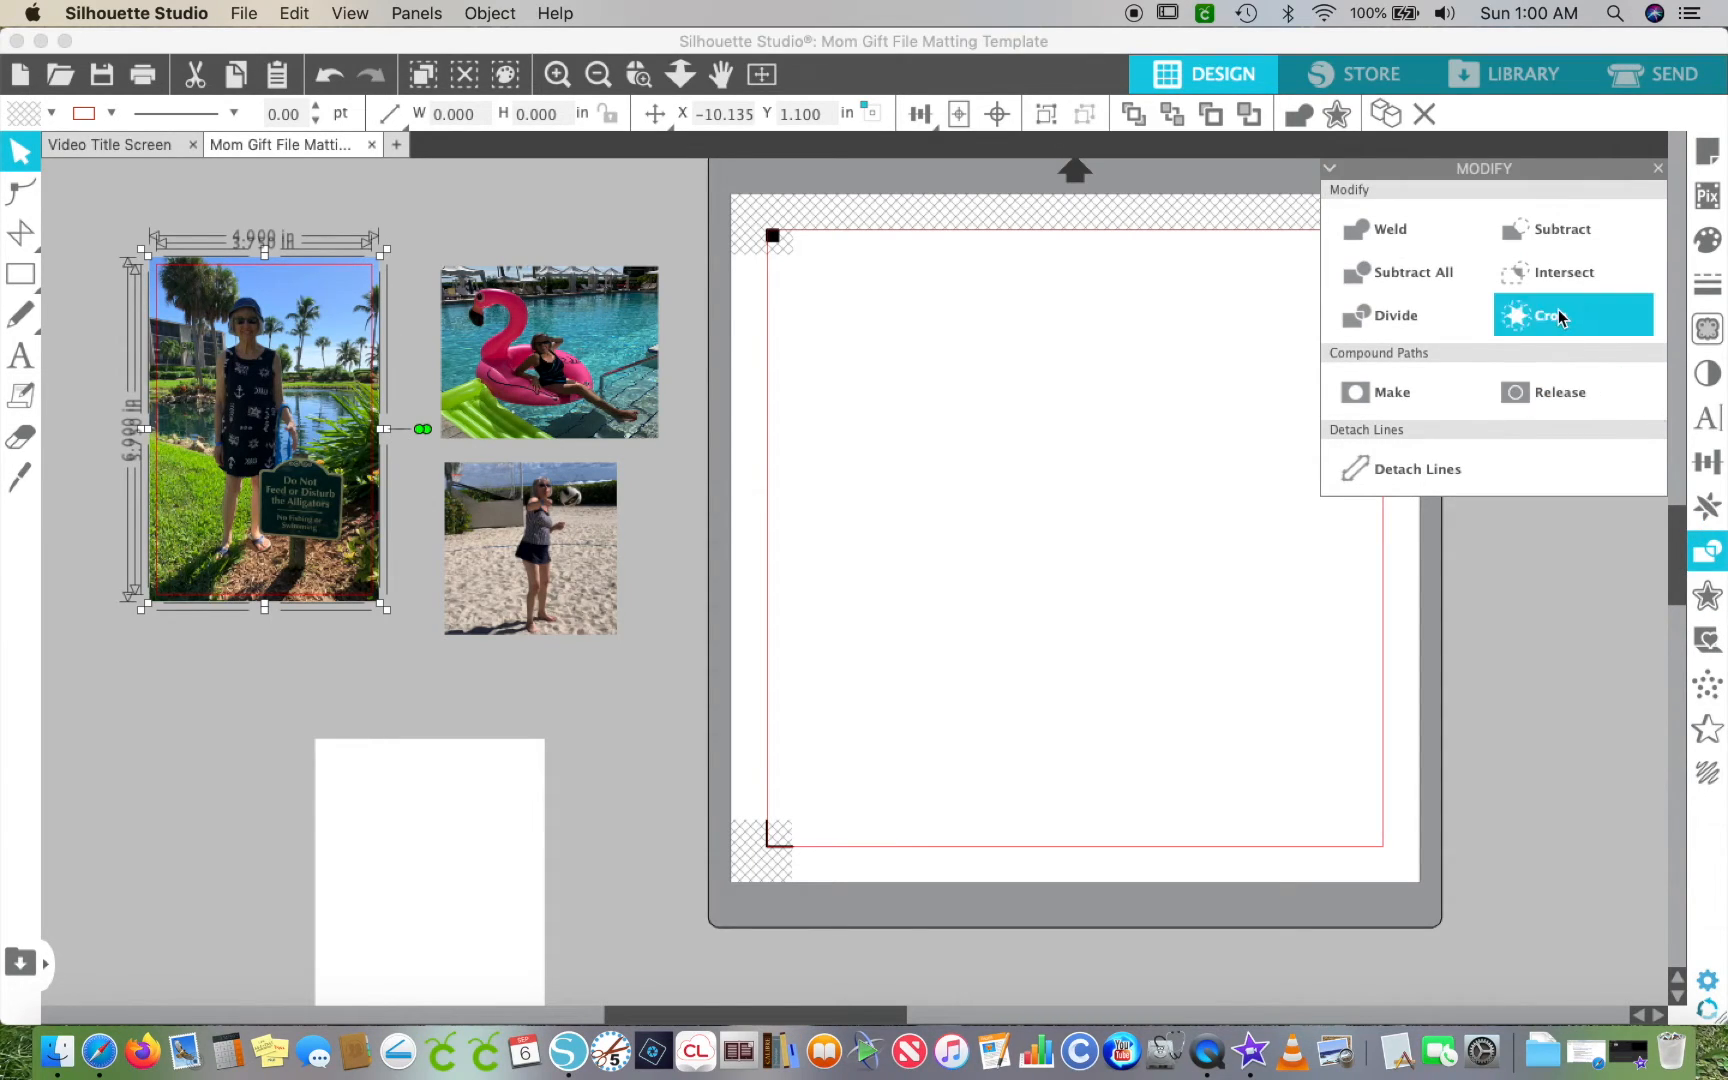
left_click(1562, 318)
- Move the white rectangle behind the cropped alligator-sign photo and center both so it forms an even mat
left_click(414, 818)
left_click_drag(414, 818, 278, 367)
left_click(138, 283)
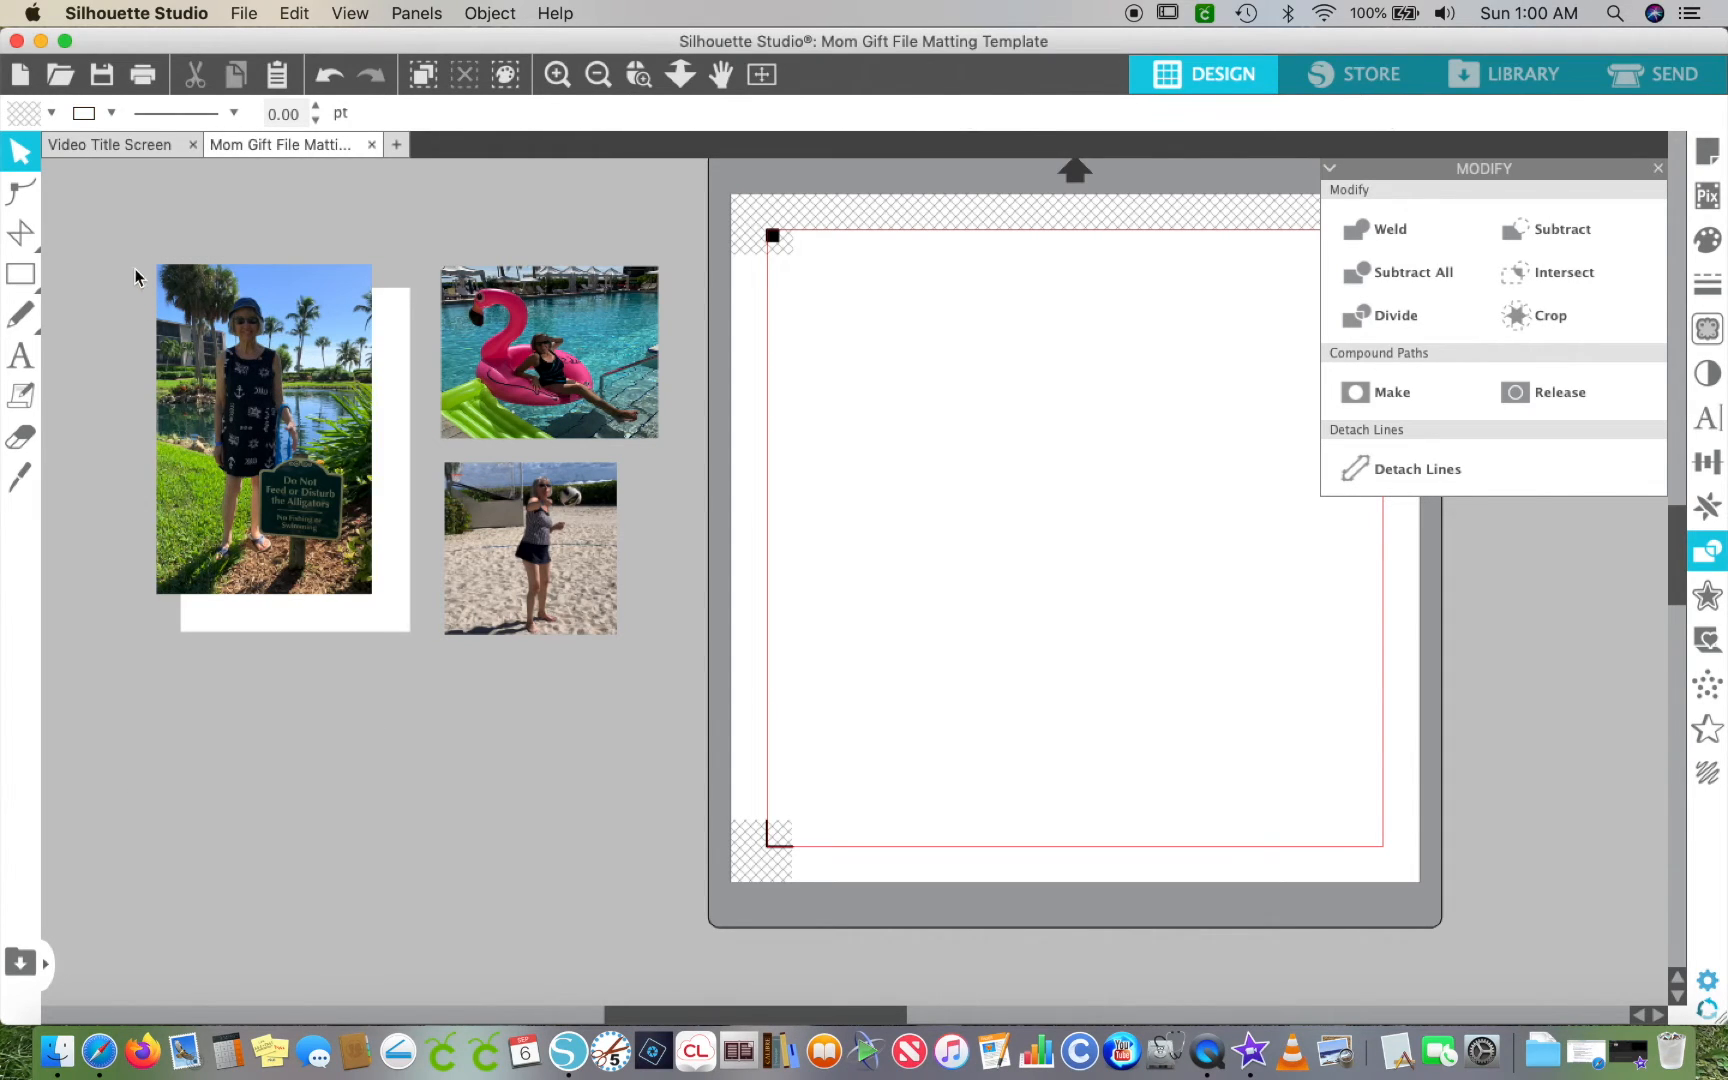
left_click_drag(110, 218, 440, 710)
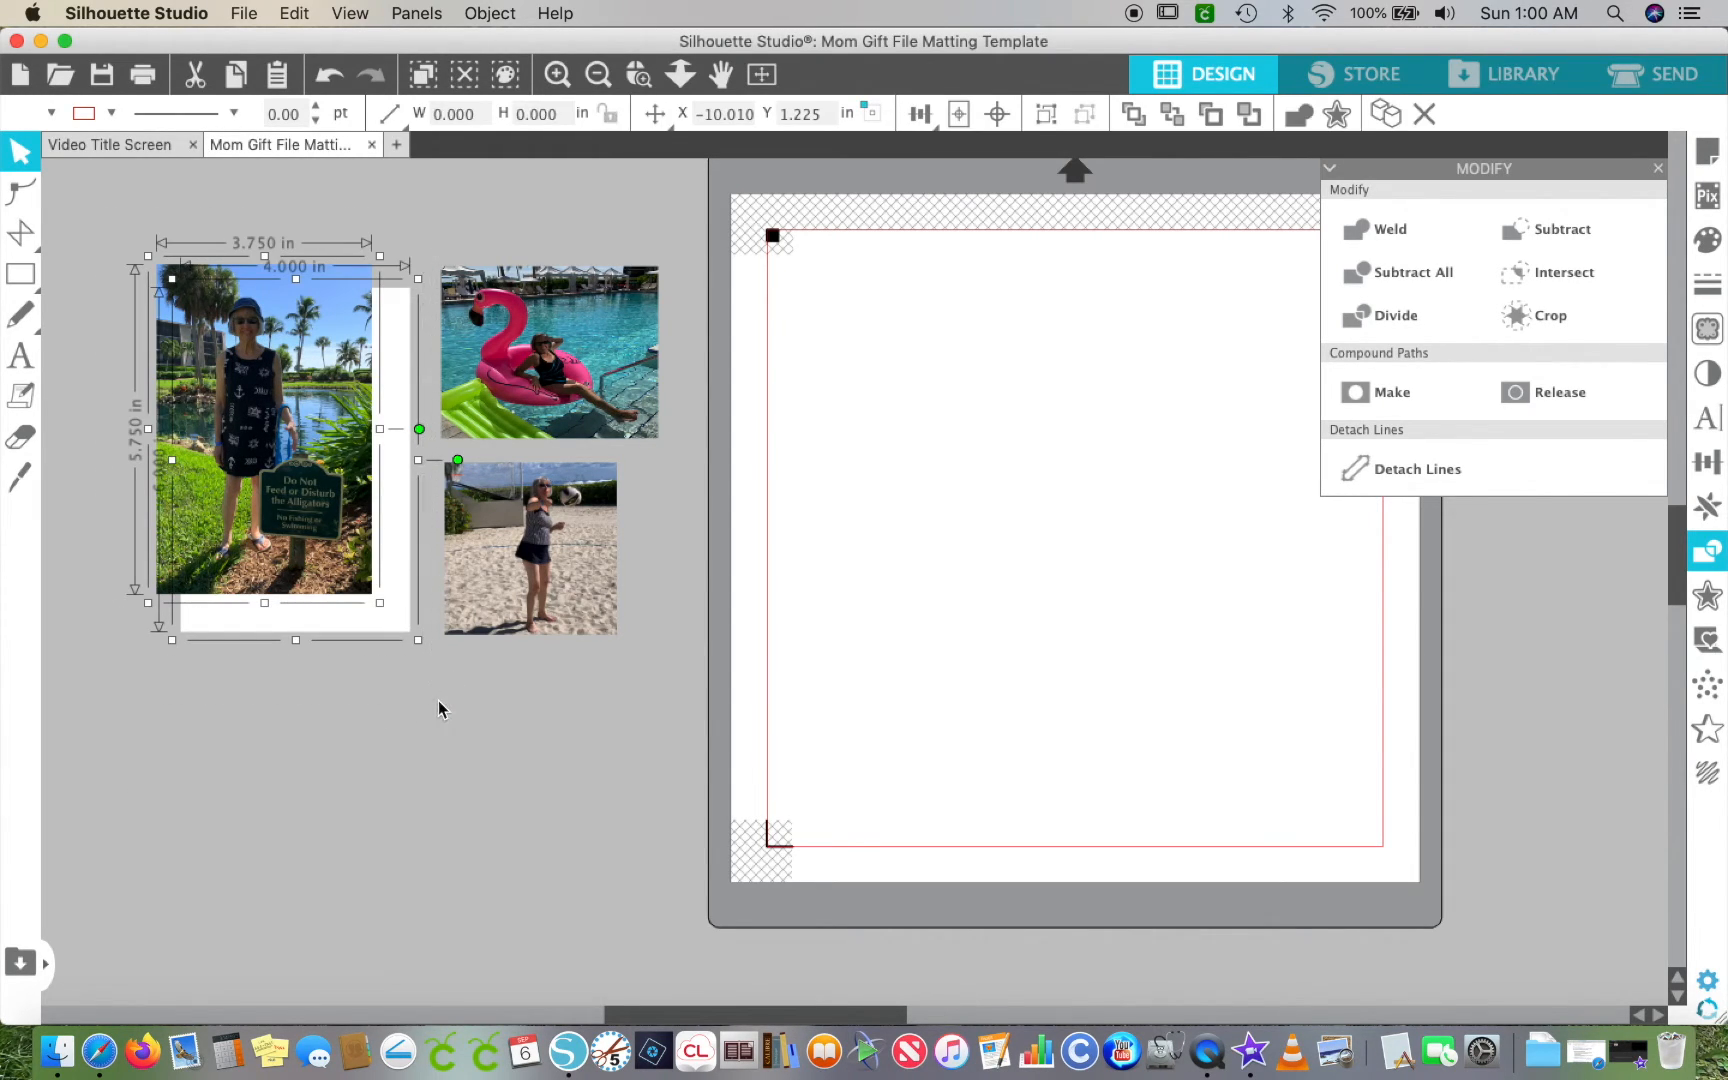
left_click(1705, 468)
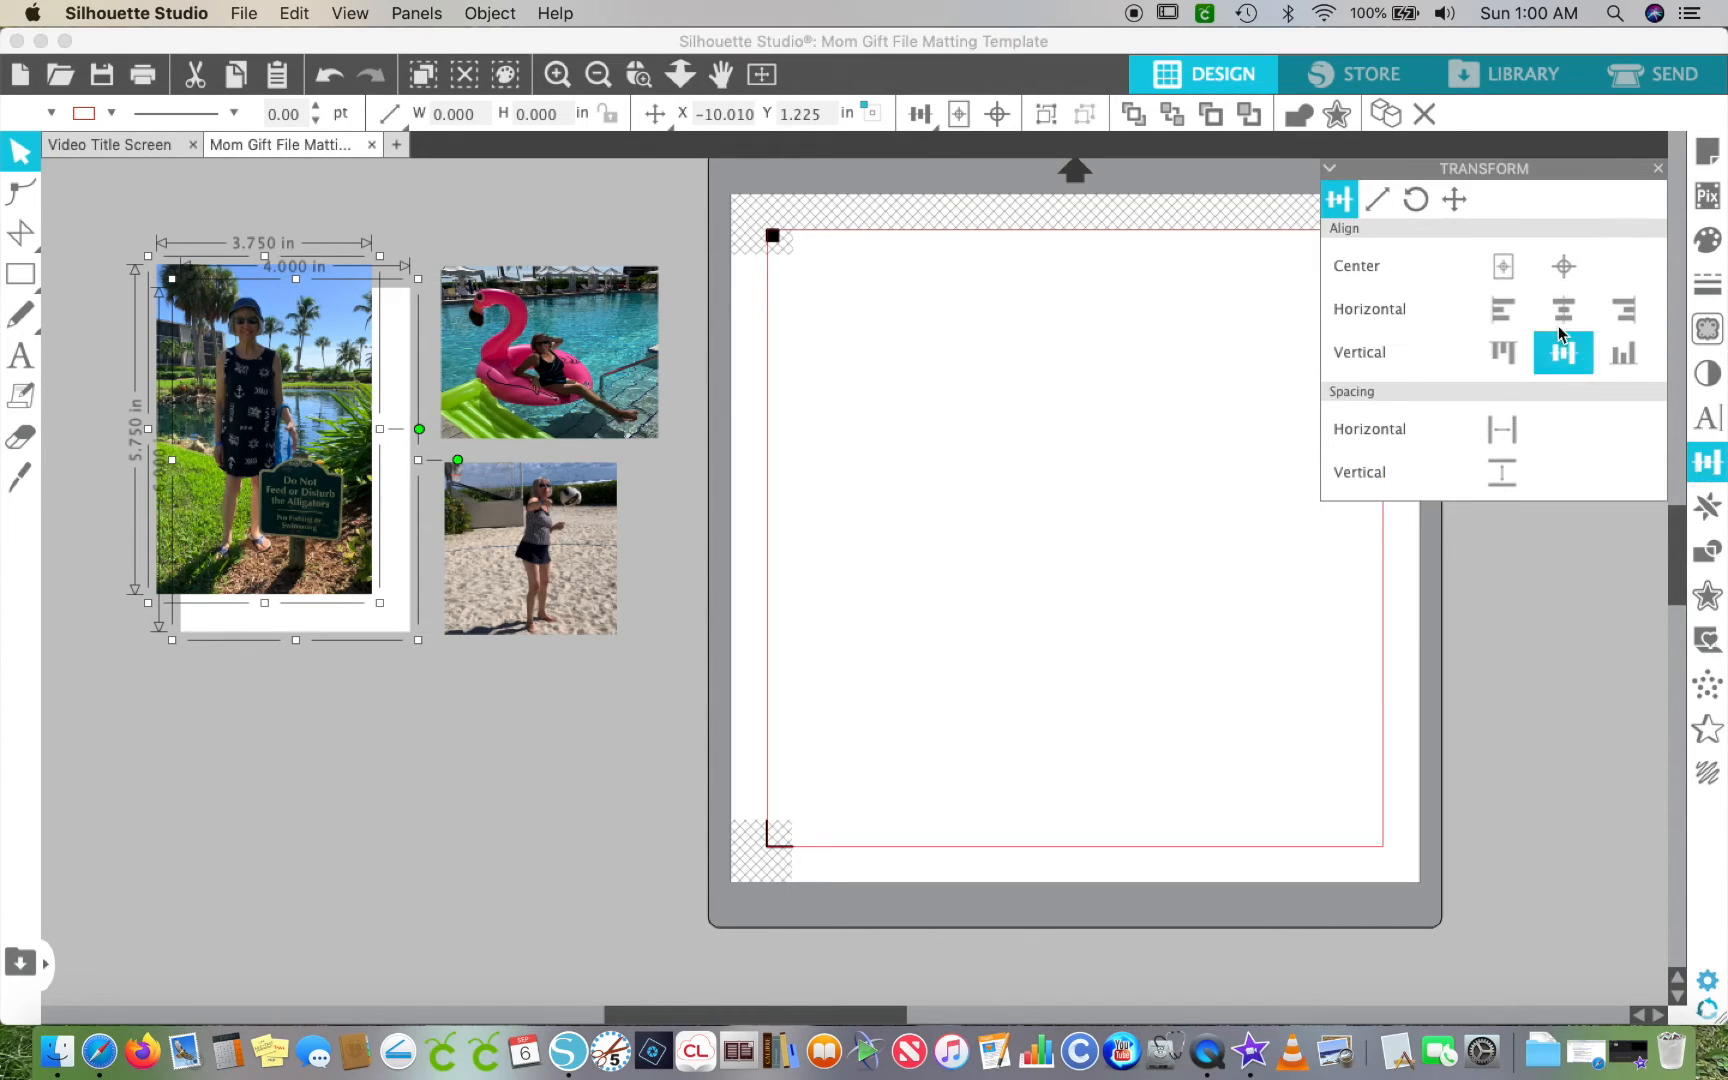
left_click(1567, 266)
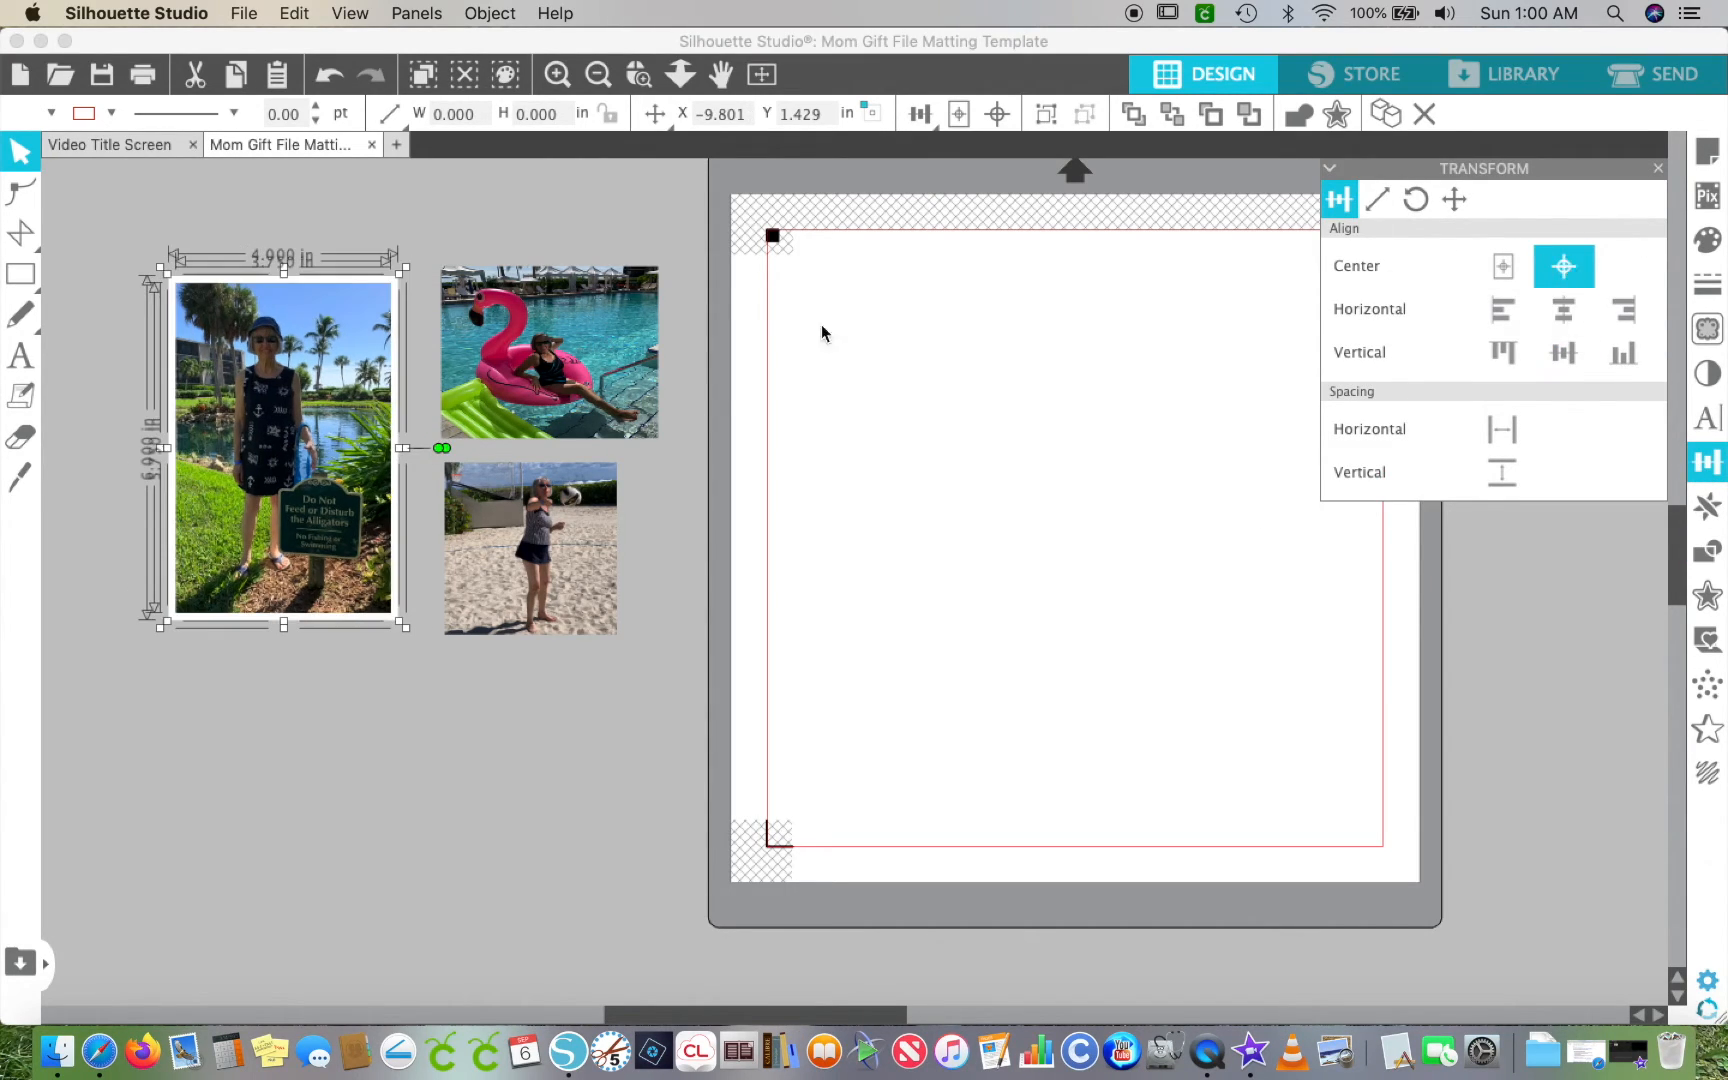
- Group the alligator-sign photo with its white mat and move the group into the upper-left part of the page's cut area
left_click(275, 685)
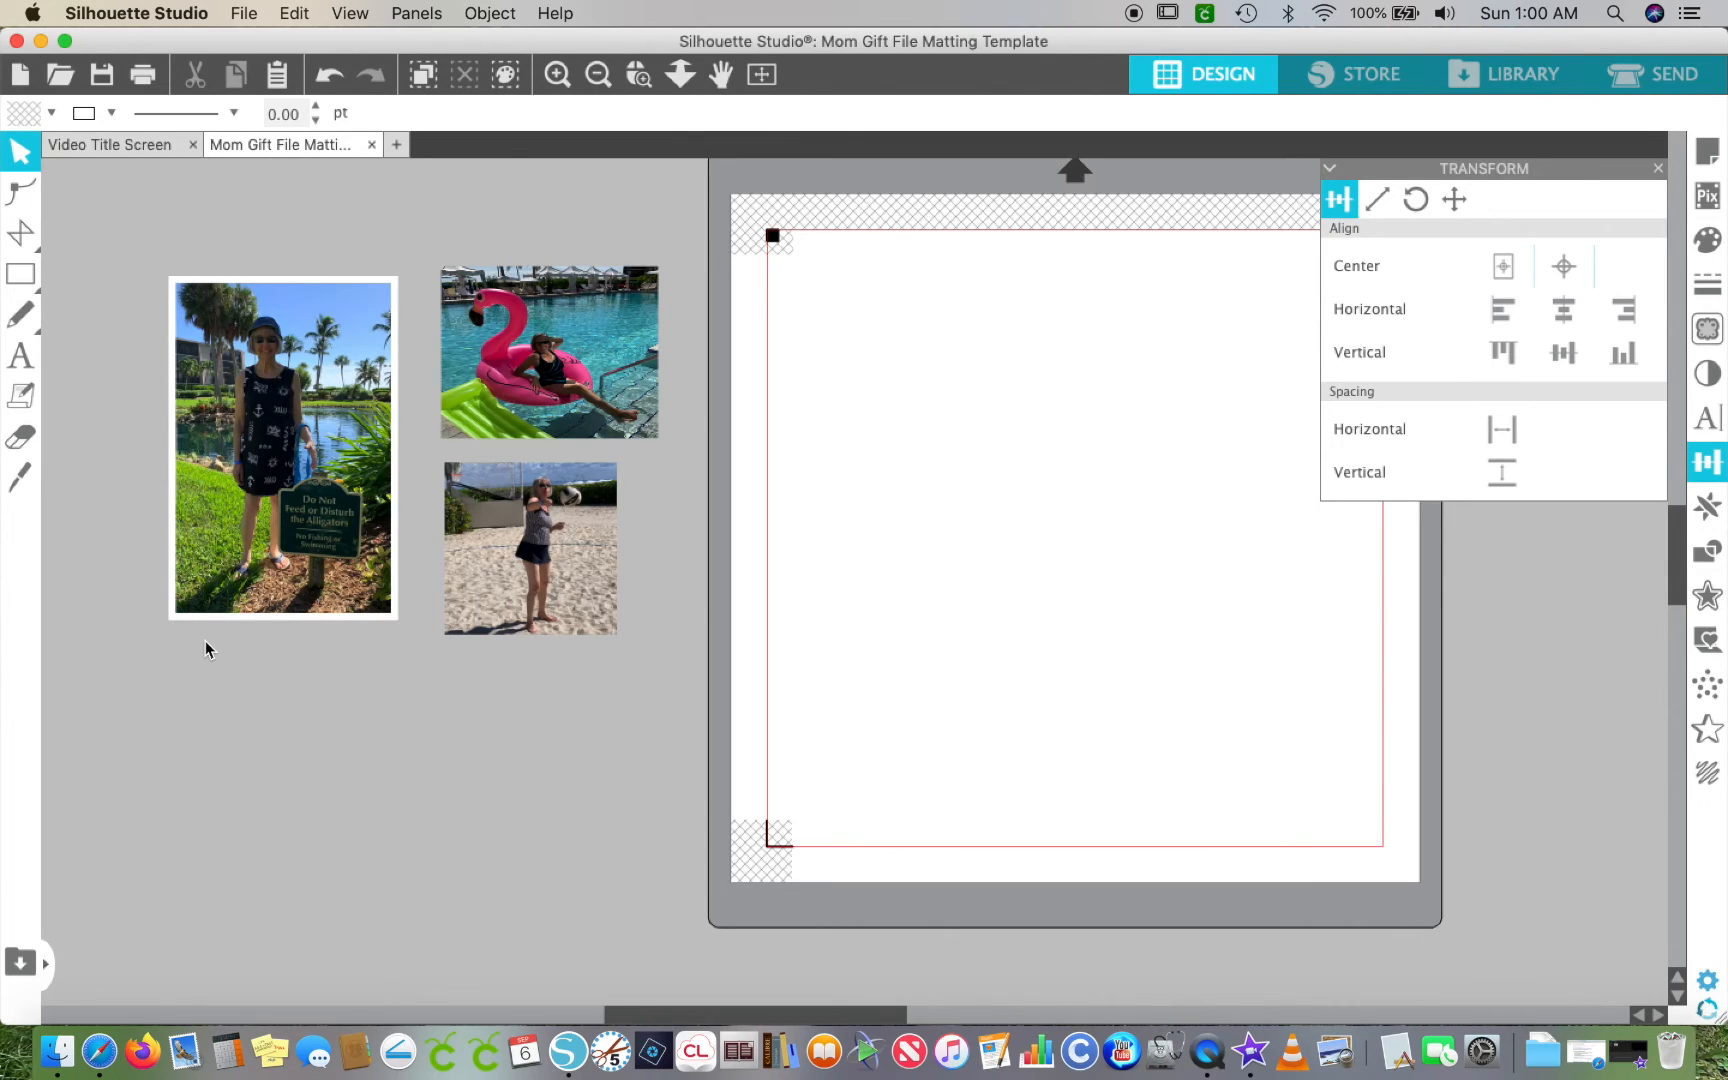
left_click_drag(117, 231, 470, 679)
key("super+g")
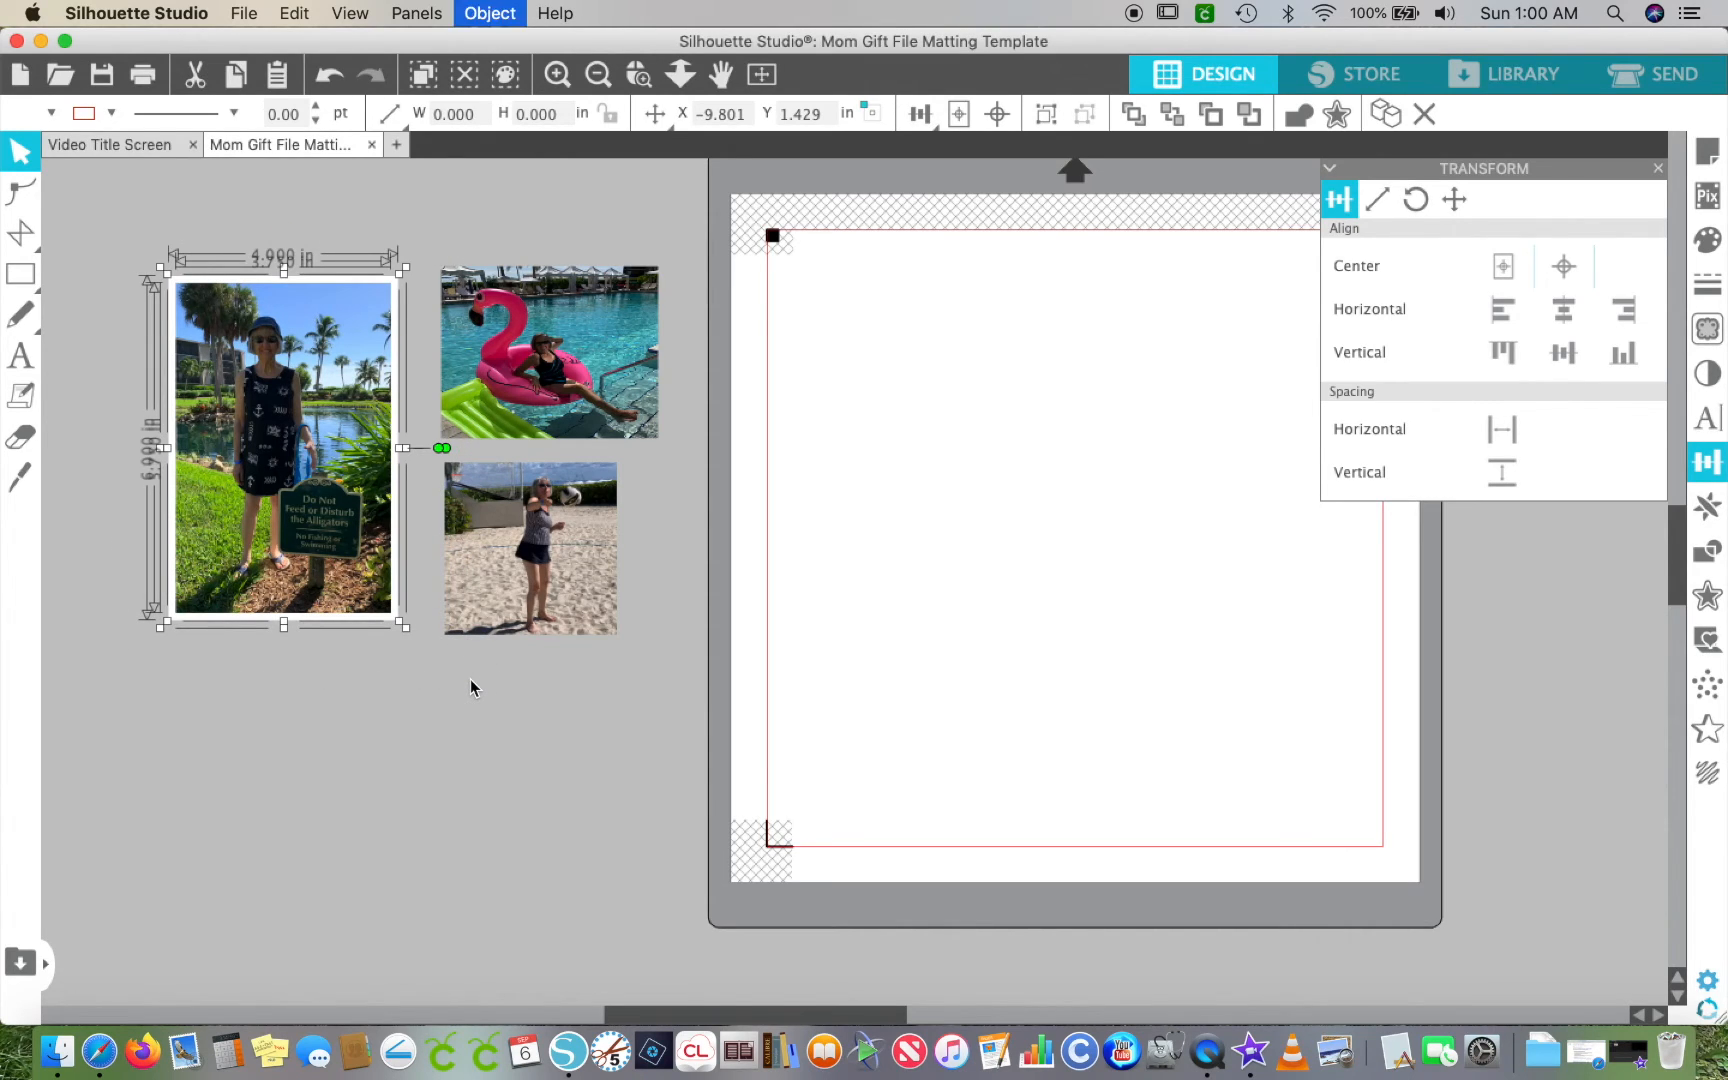
left_click_drag(315, 518, 1009, 497)
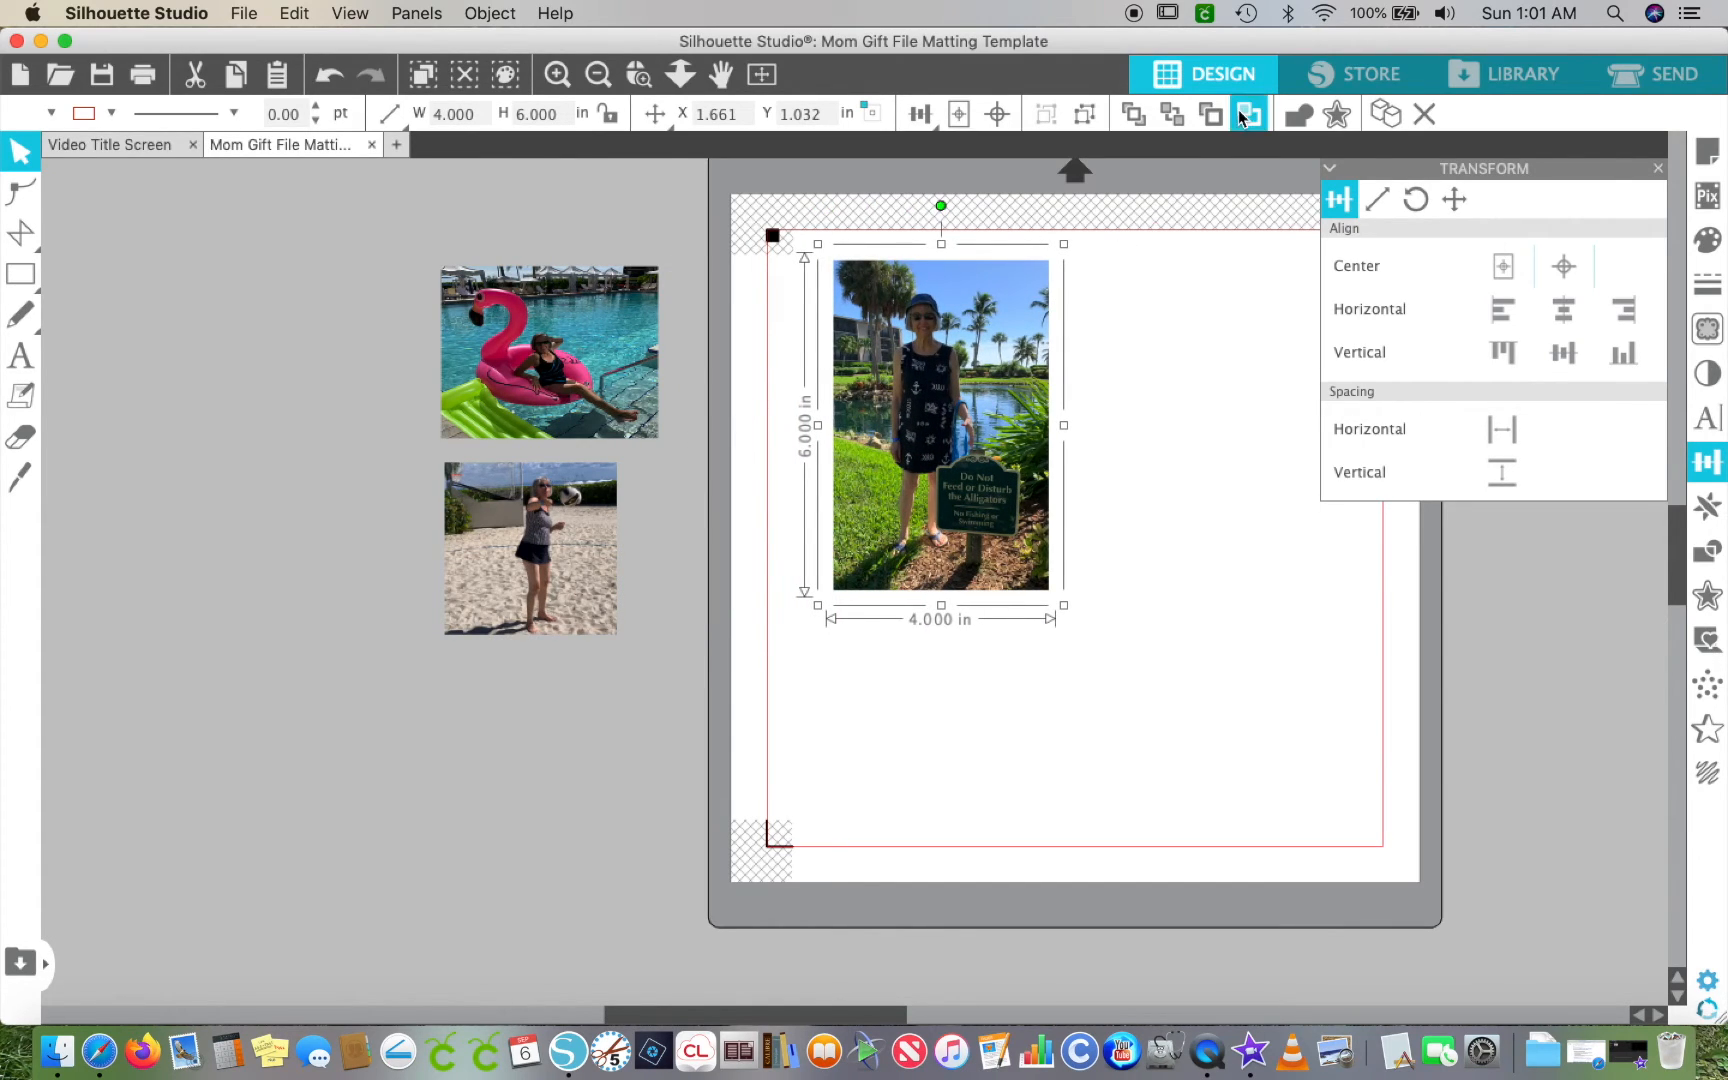
- Disable print bleed for the page
left_click(1706, 155)
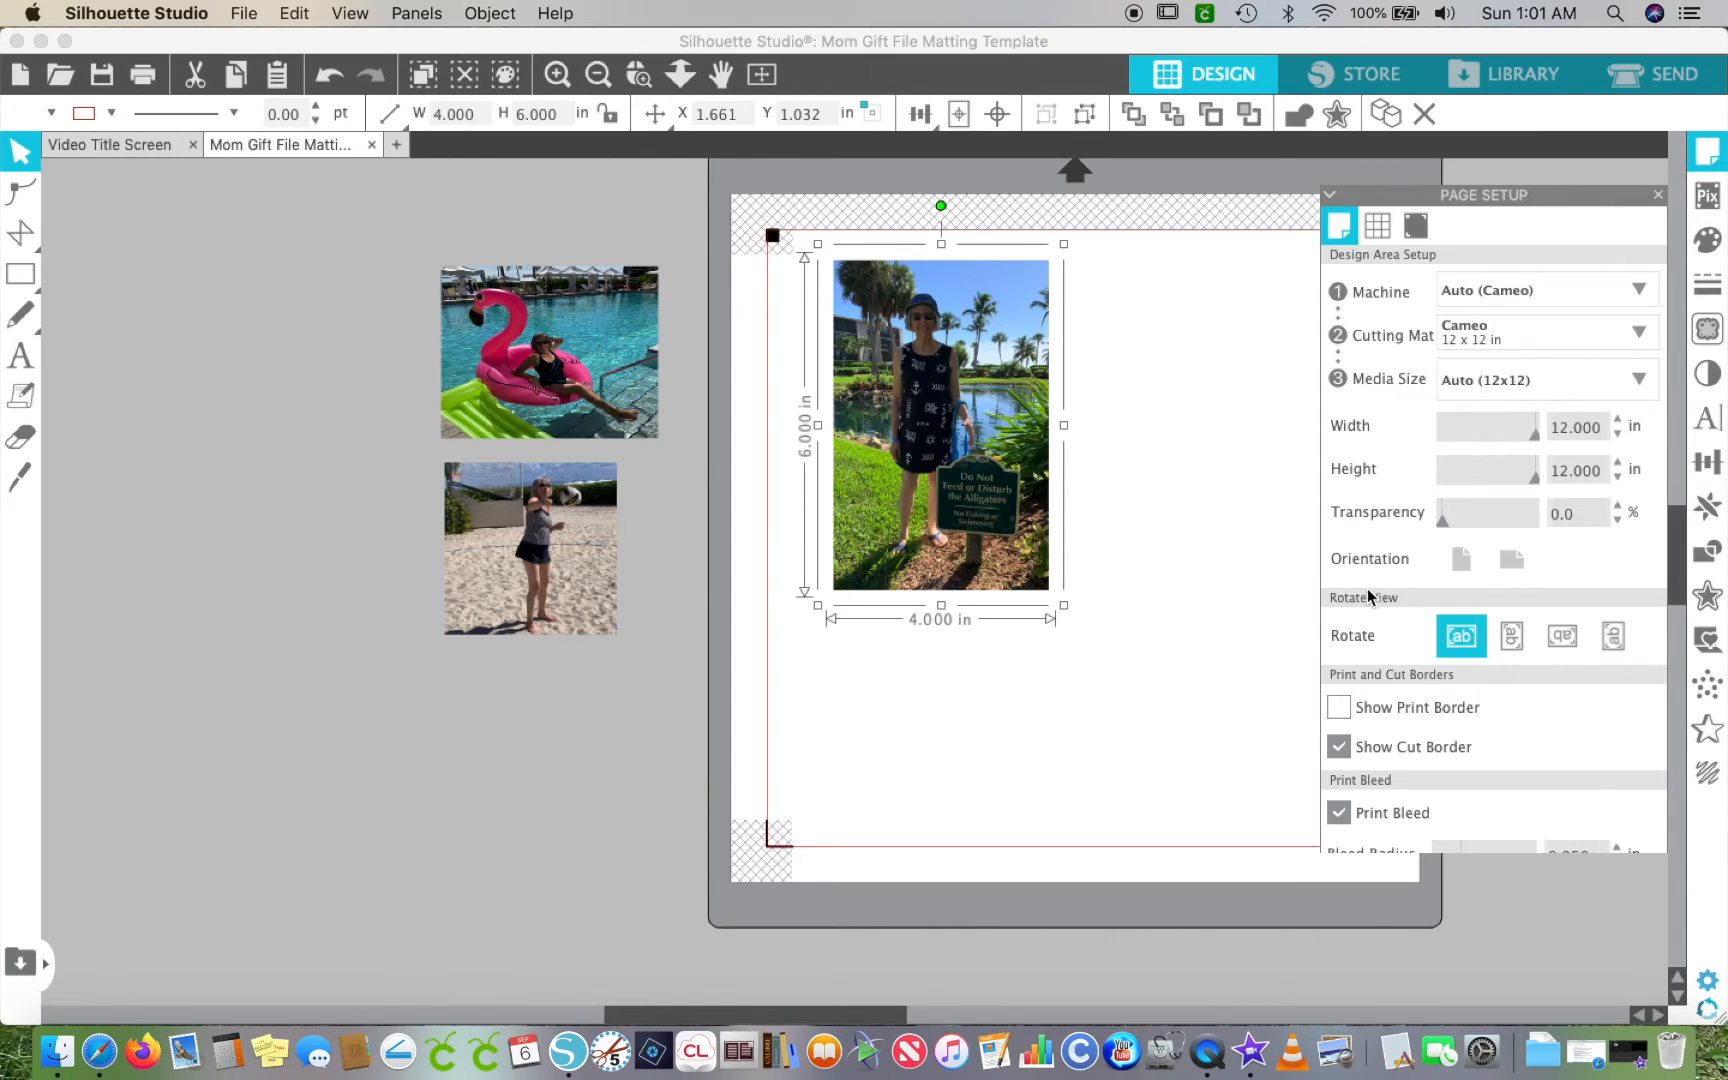
scroll(1355, 792, "down", 1)
left_click(1340, 787)
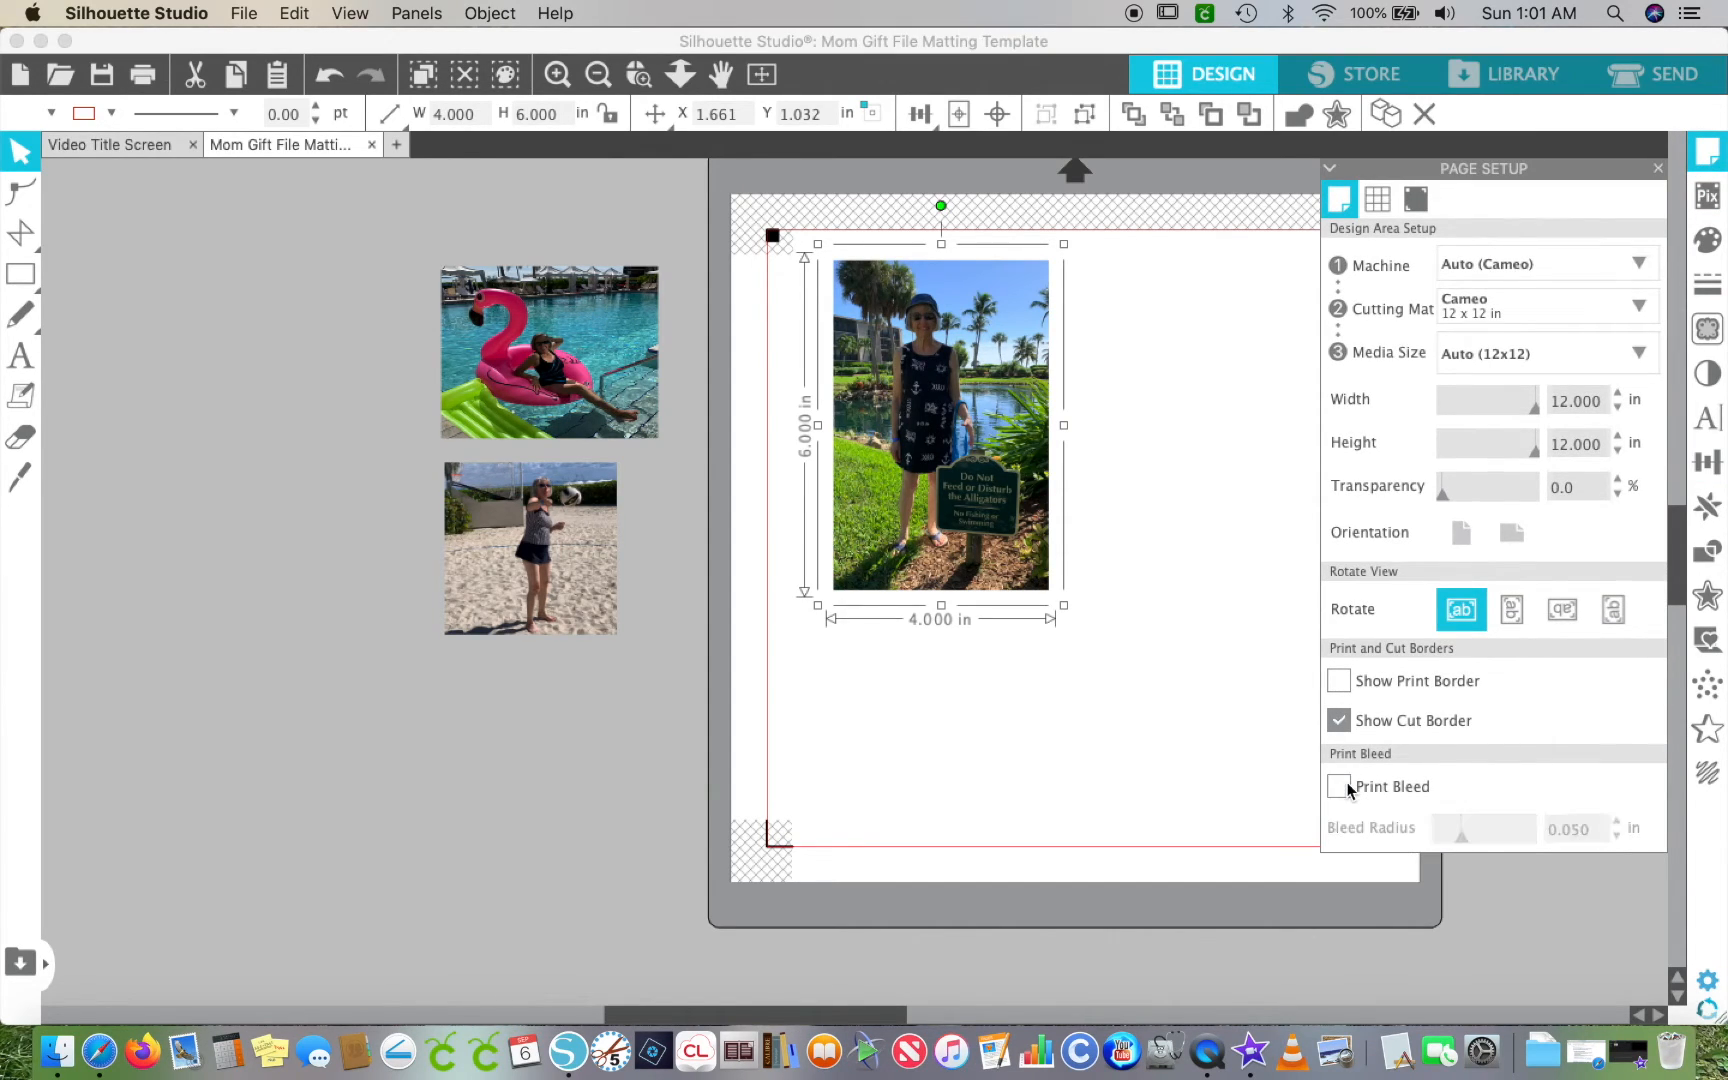
- Try setting the whole photo-and-mat group to No Cut in the send settings, undo it and return to the design view
left_click(1688, 72)
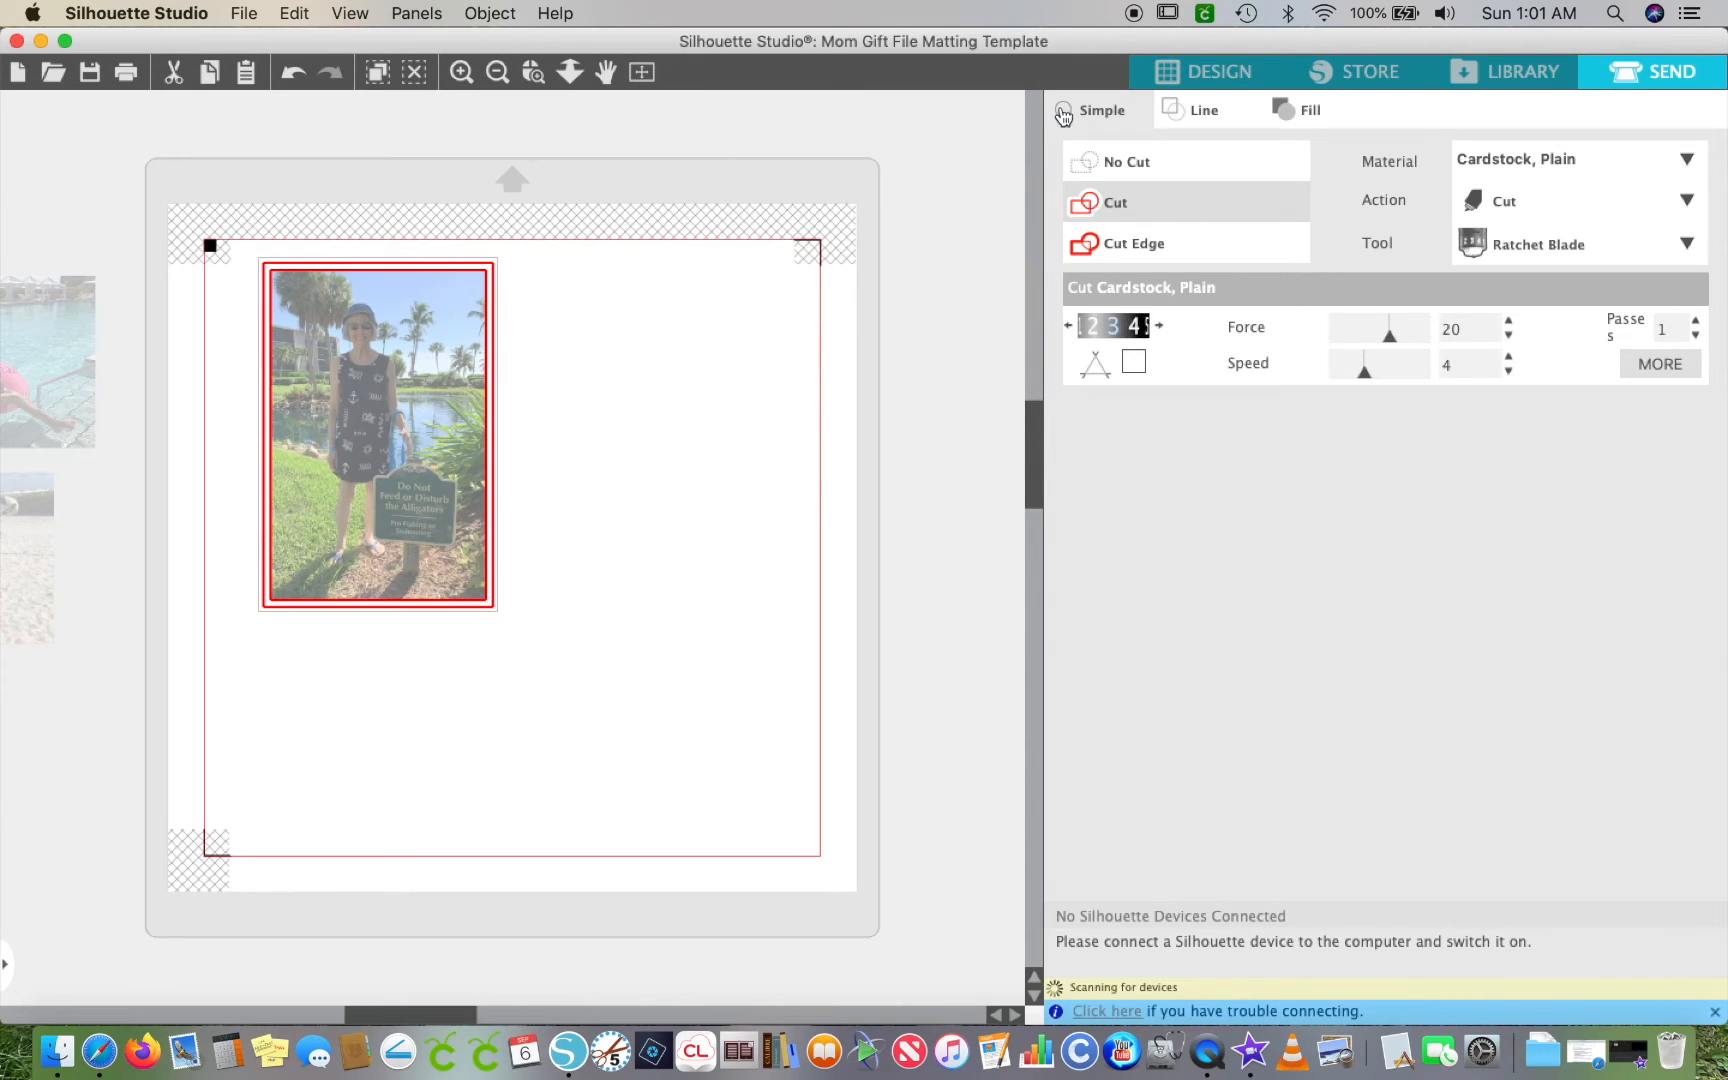
left_click(1118, 163)
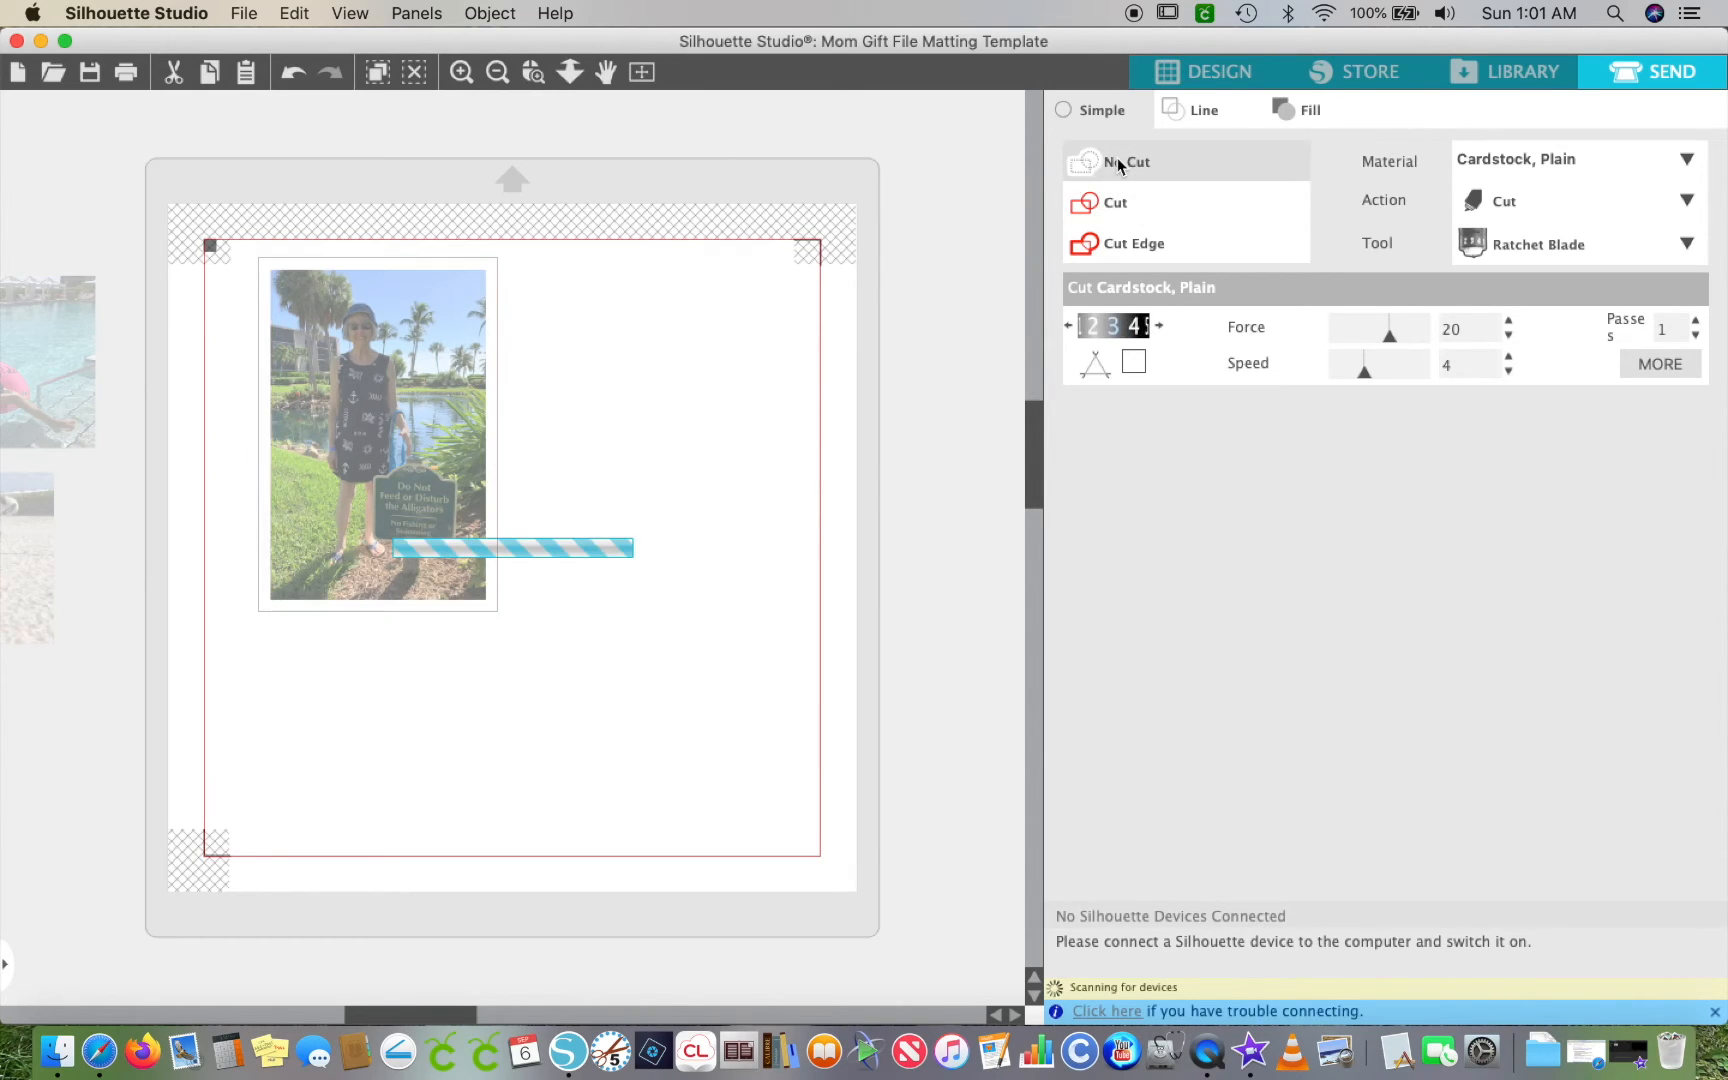
key("super+z")
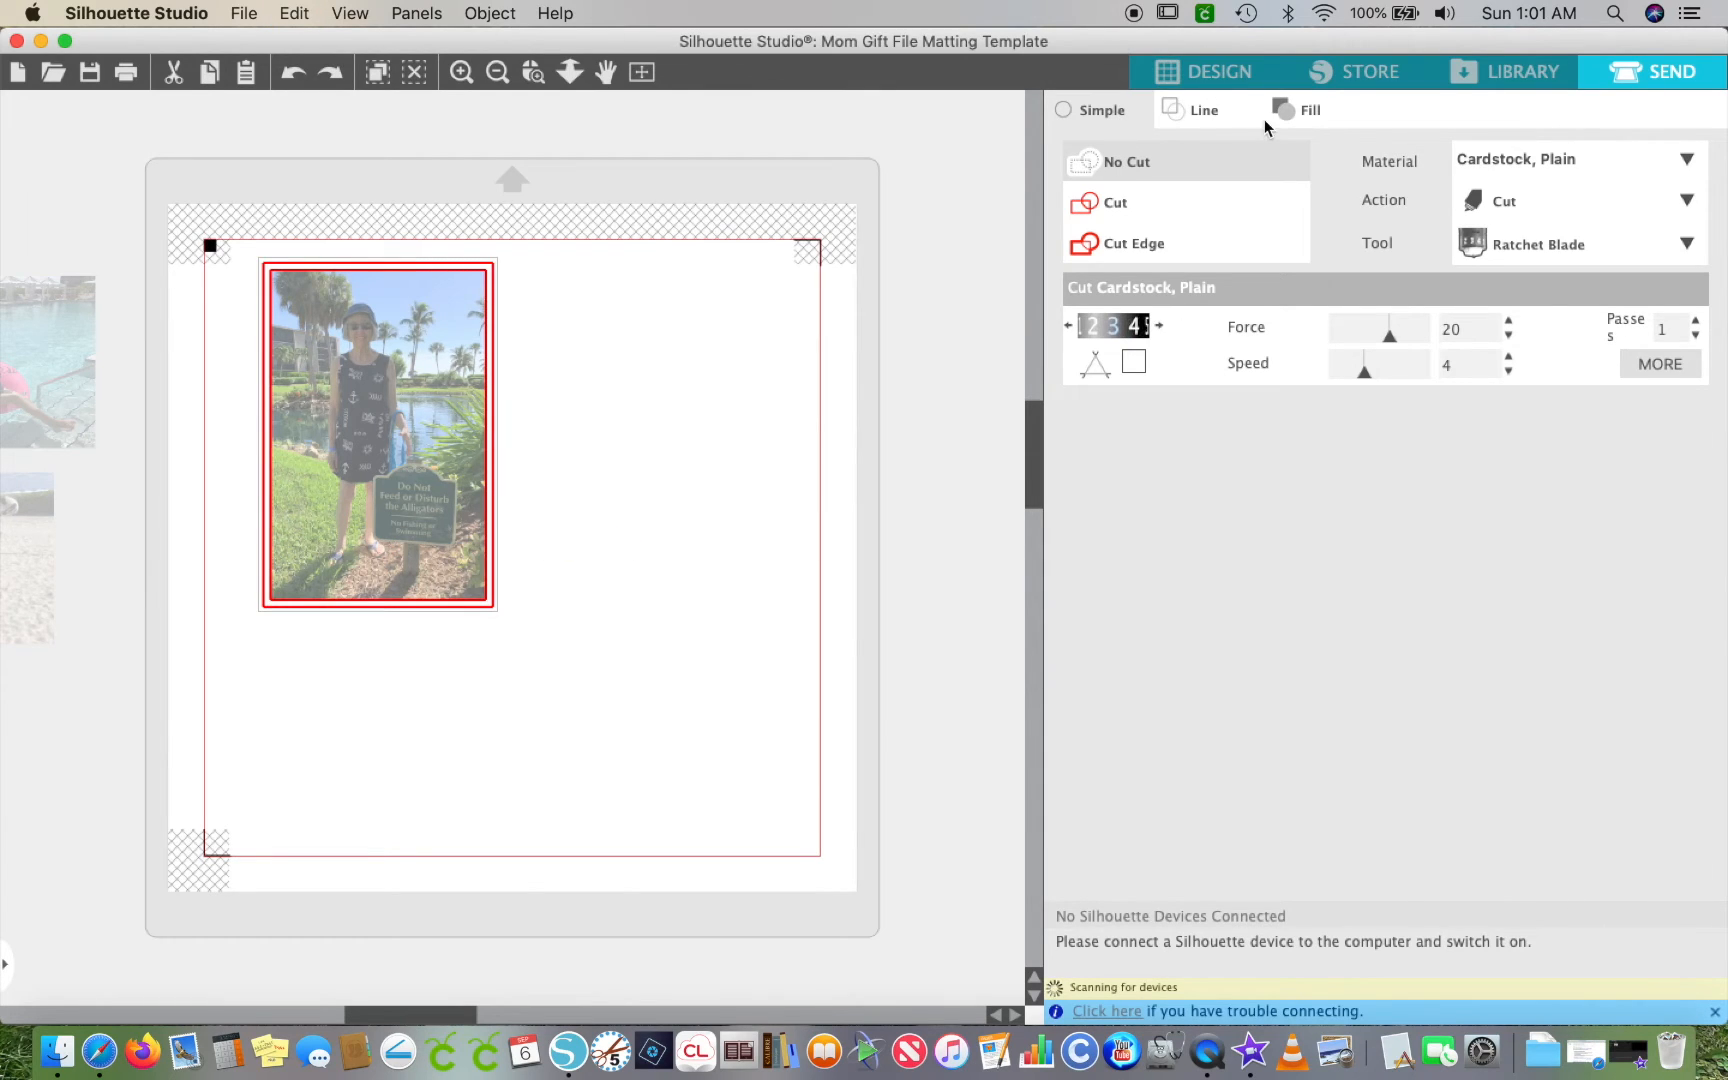
left_click(1203, 80)
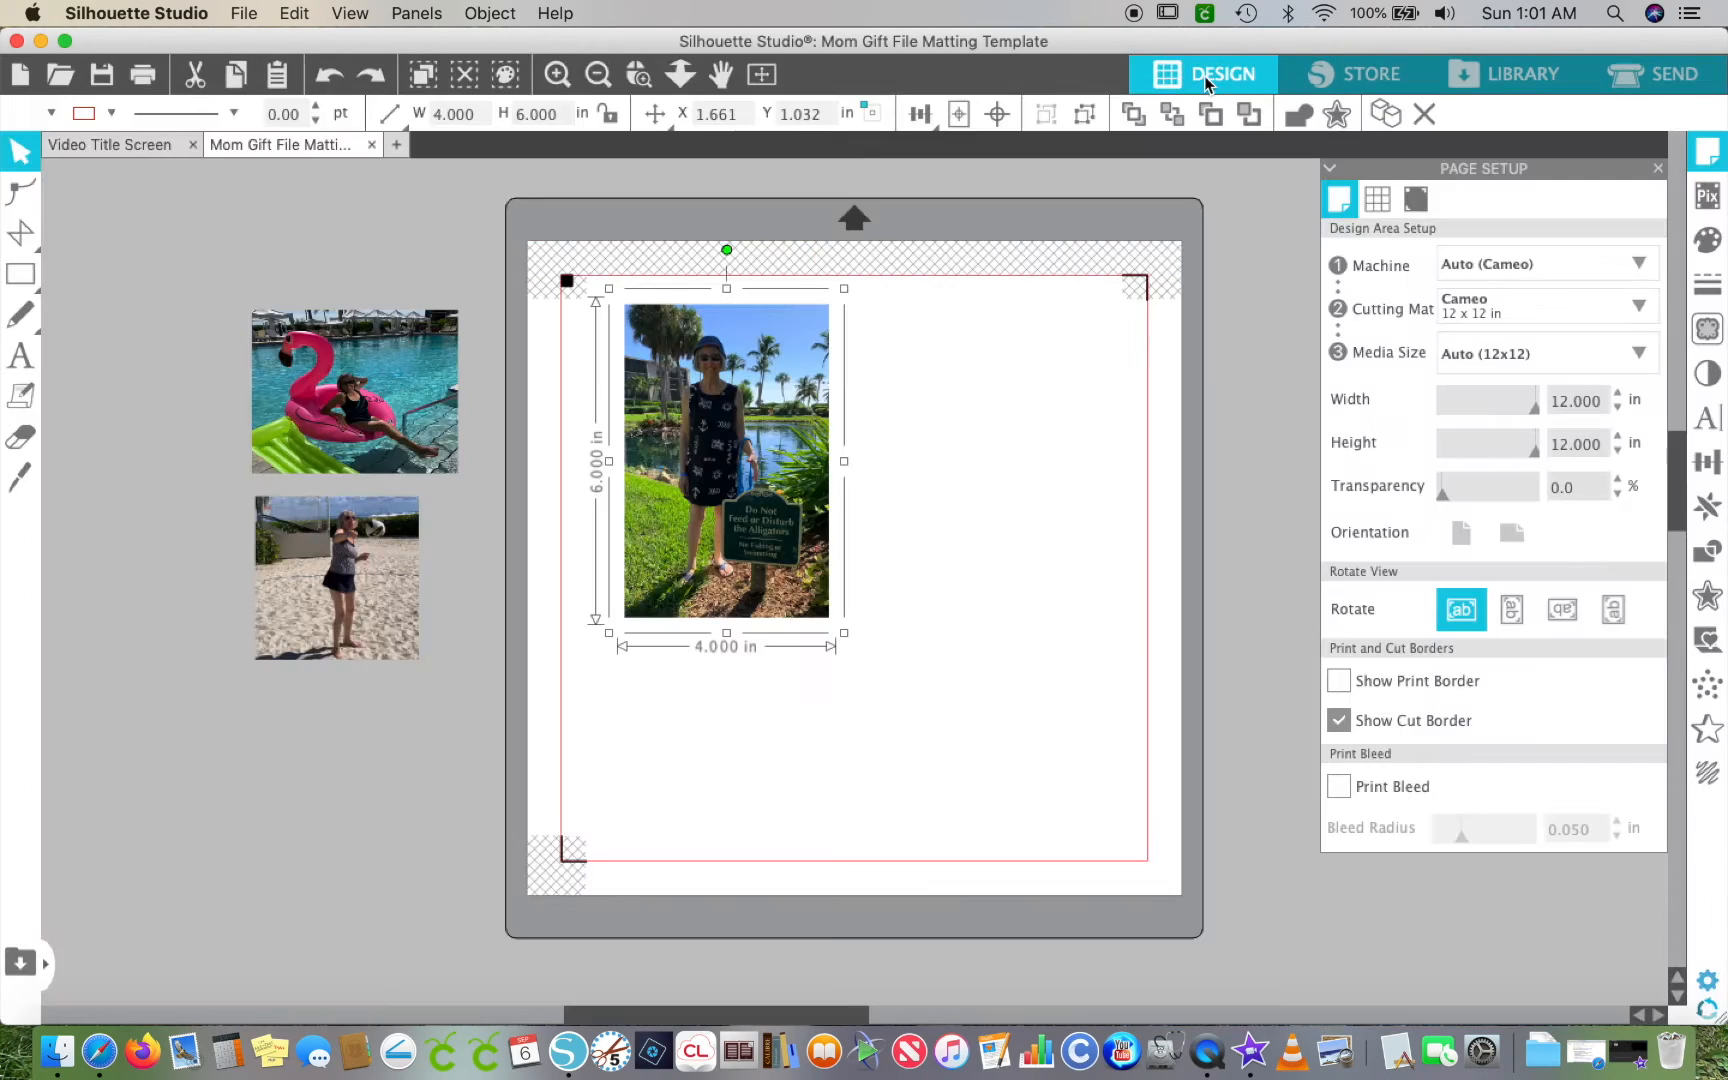
- Ungroup the alligator-sign photo from its mat and set only the photo to No Cut in the send settings
left_click(855, 516)
left_click_drag(522, 232, 1015, 718)
key("super+shift+g")
left_click(318, 826)
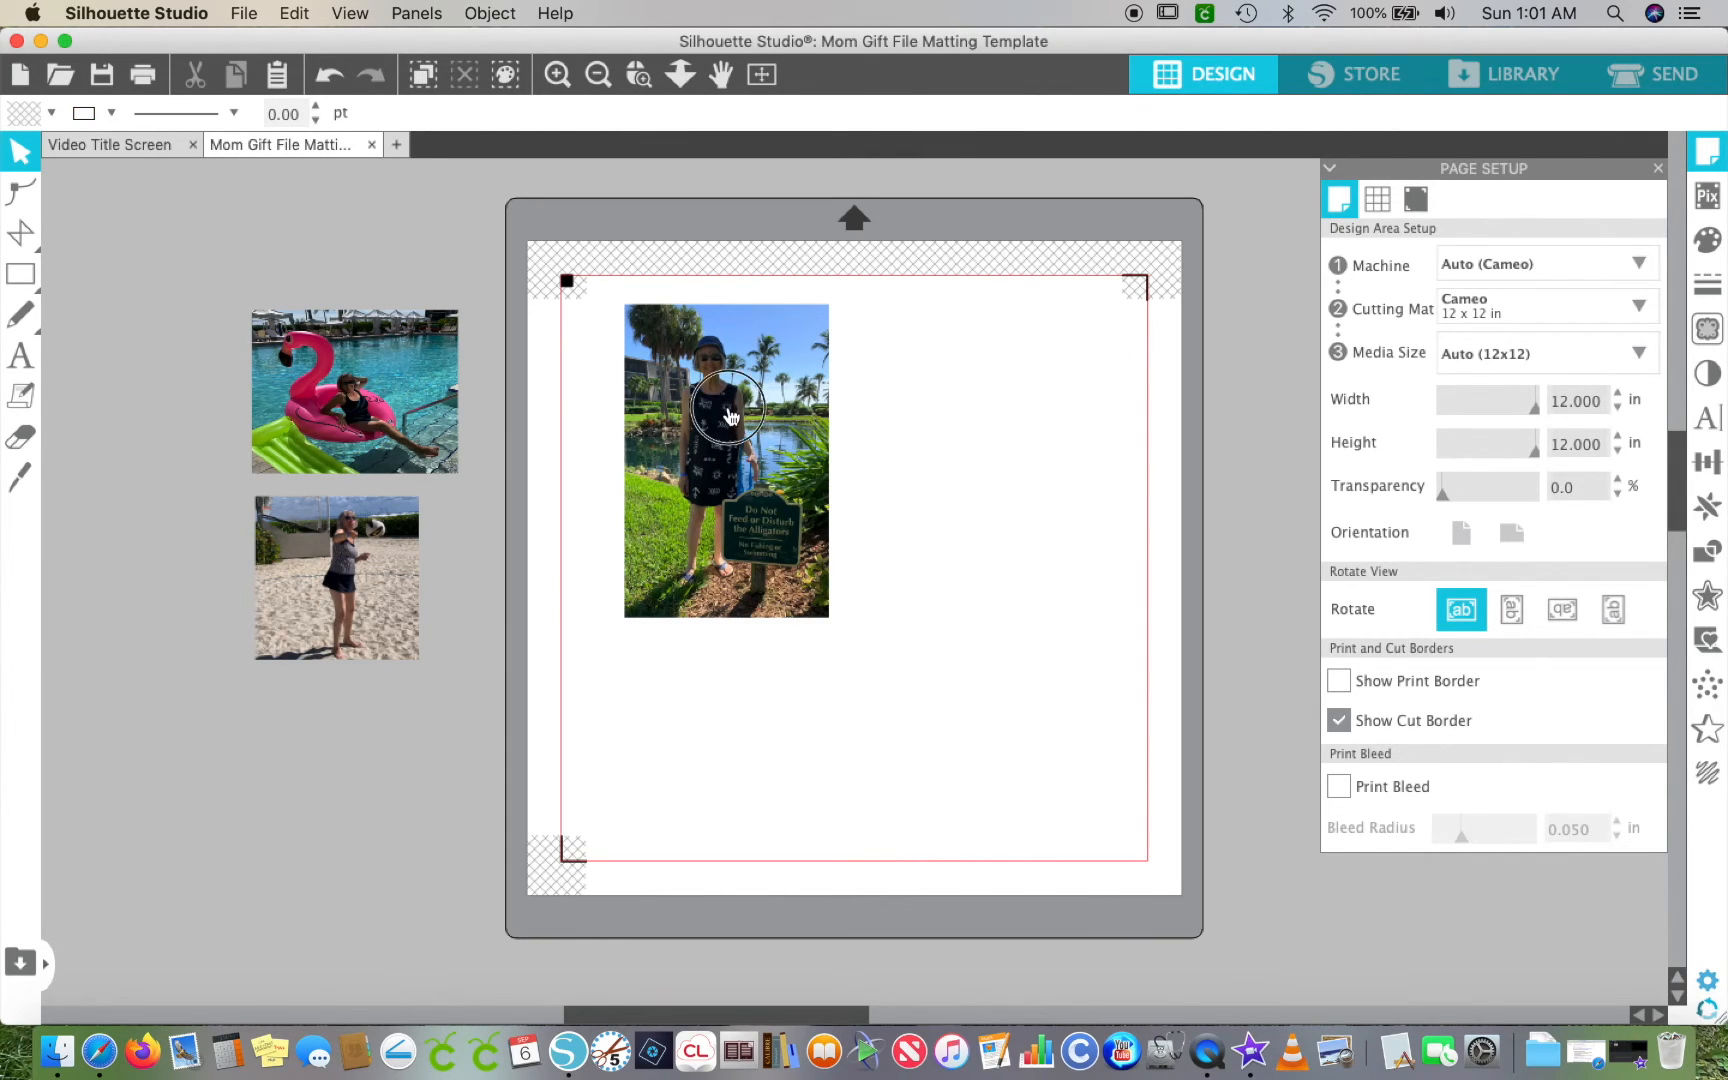
left_click(731, 415)
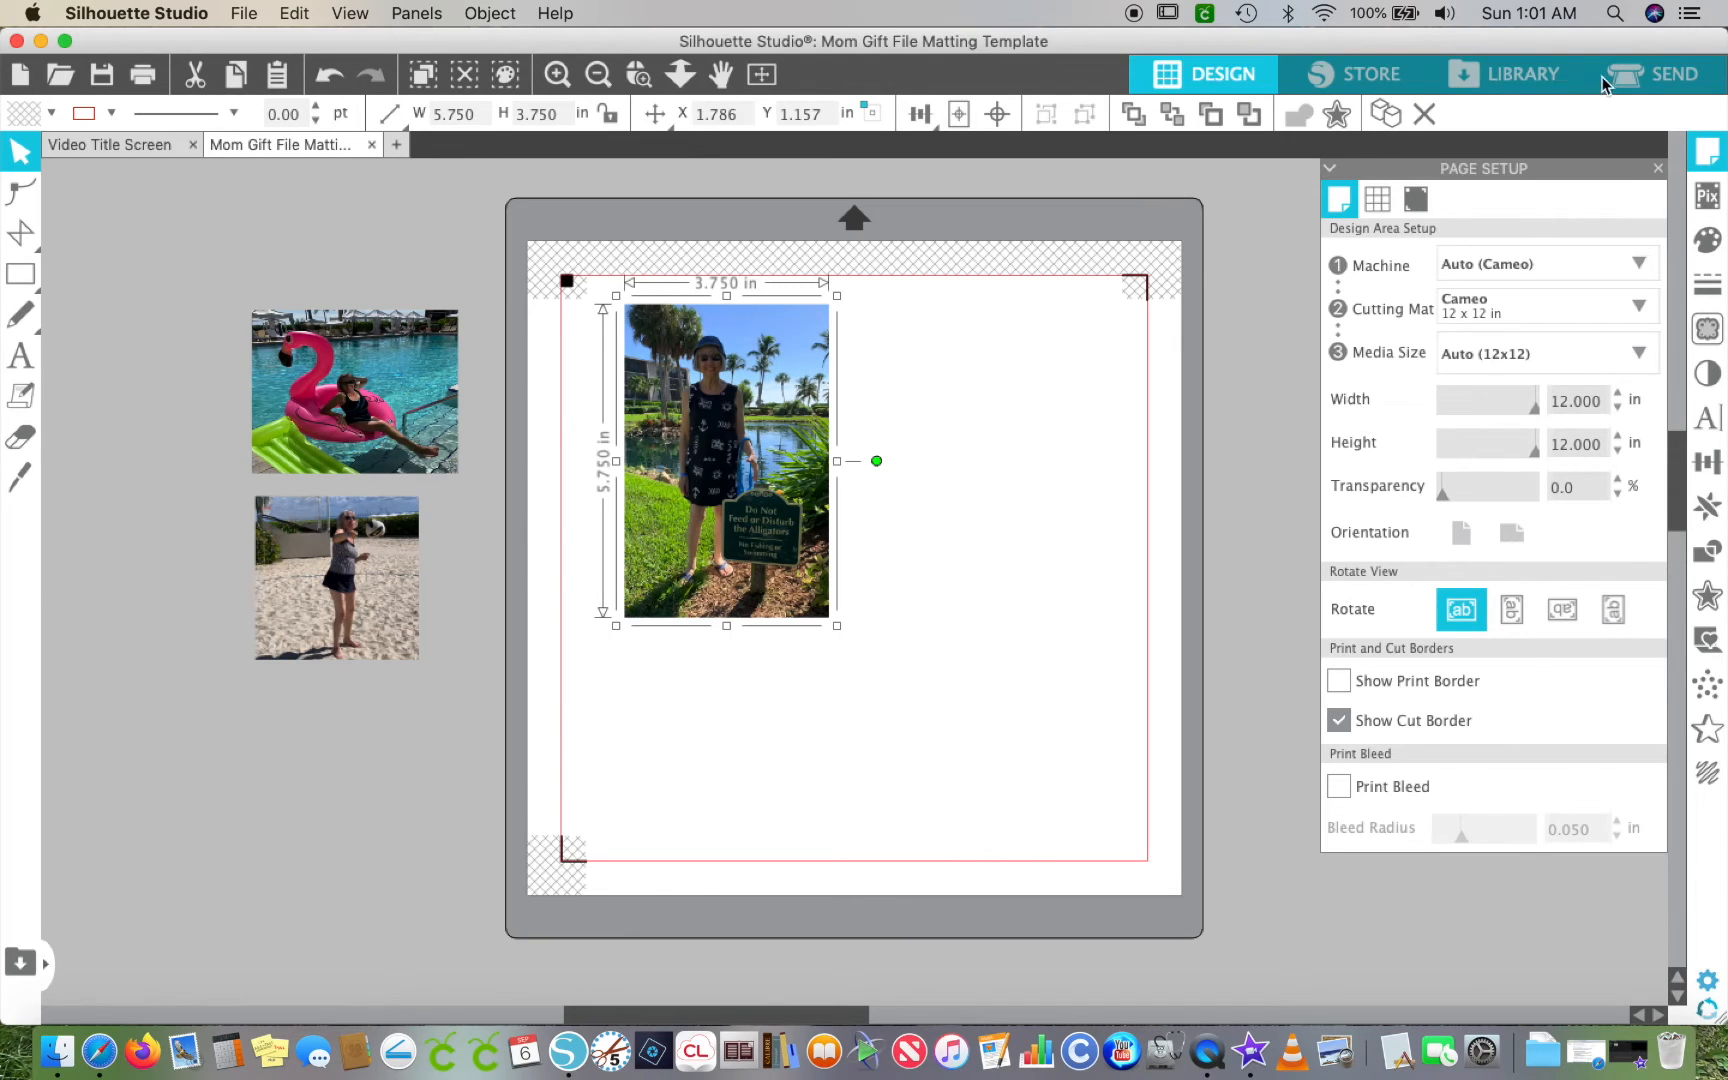
left_click(1636, 73)
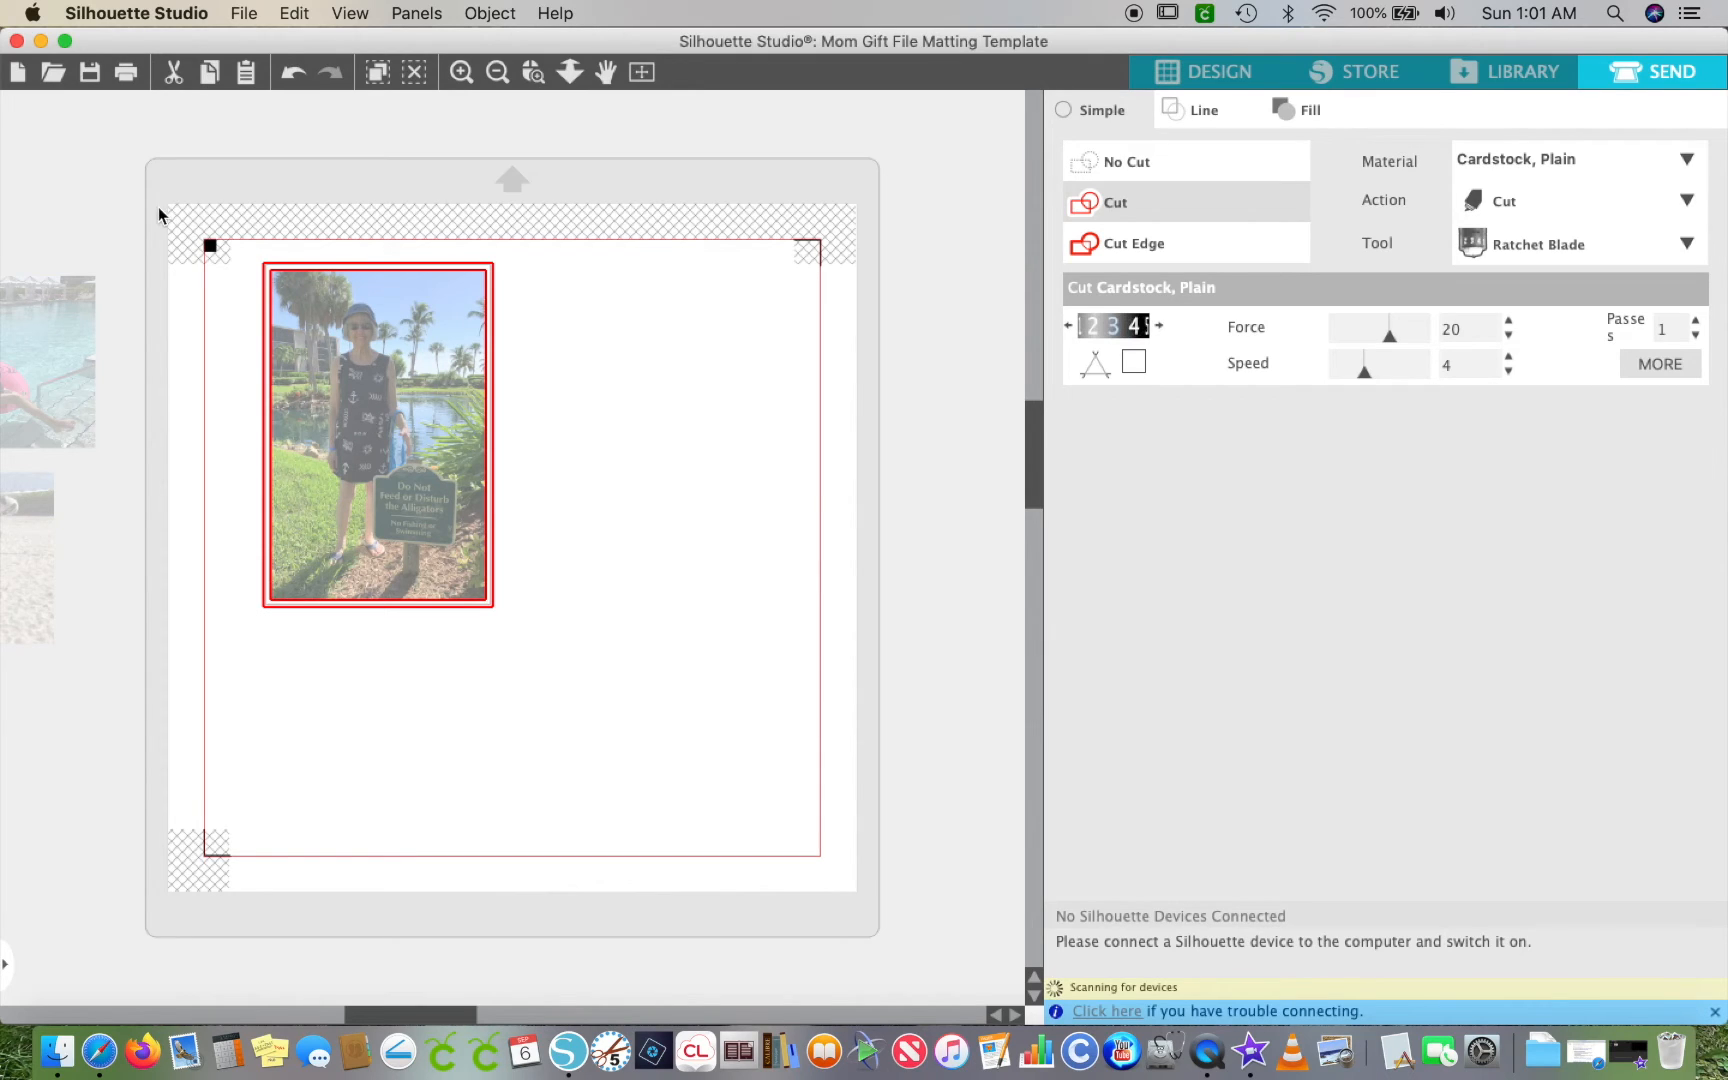
left_click(1107, 163)
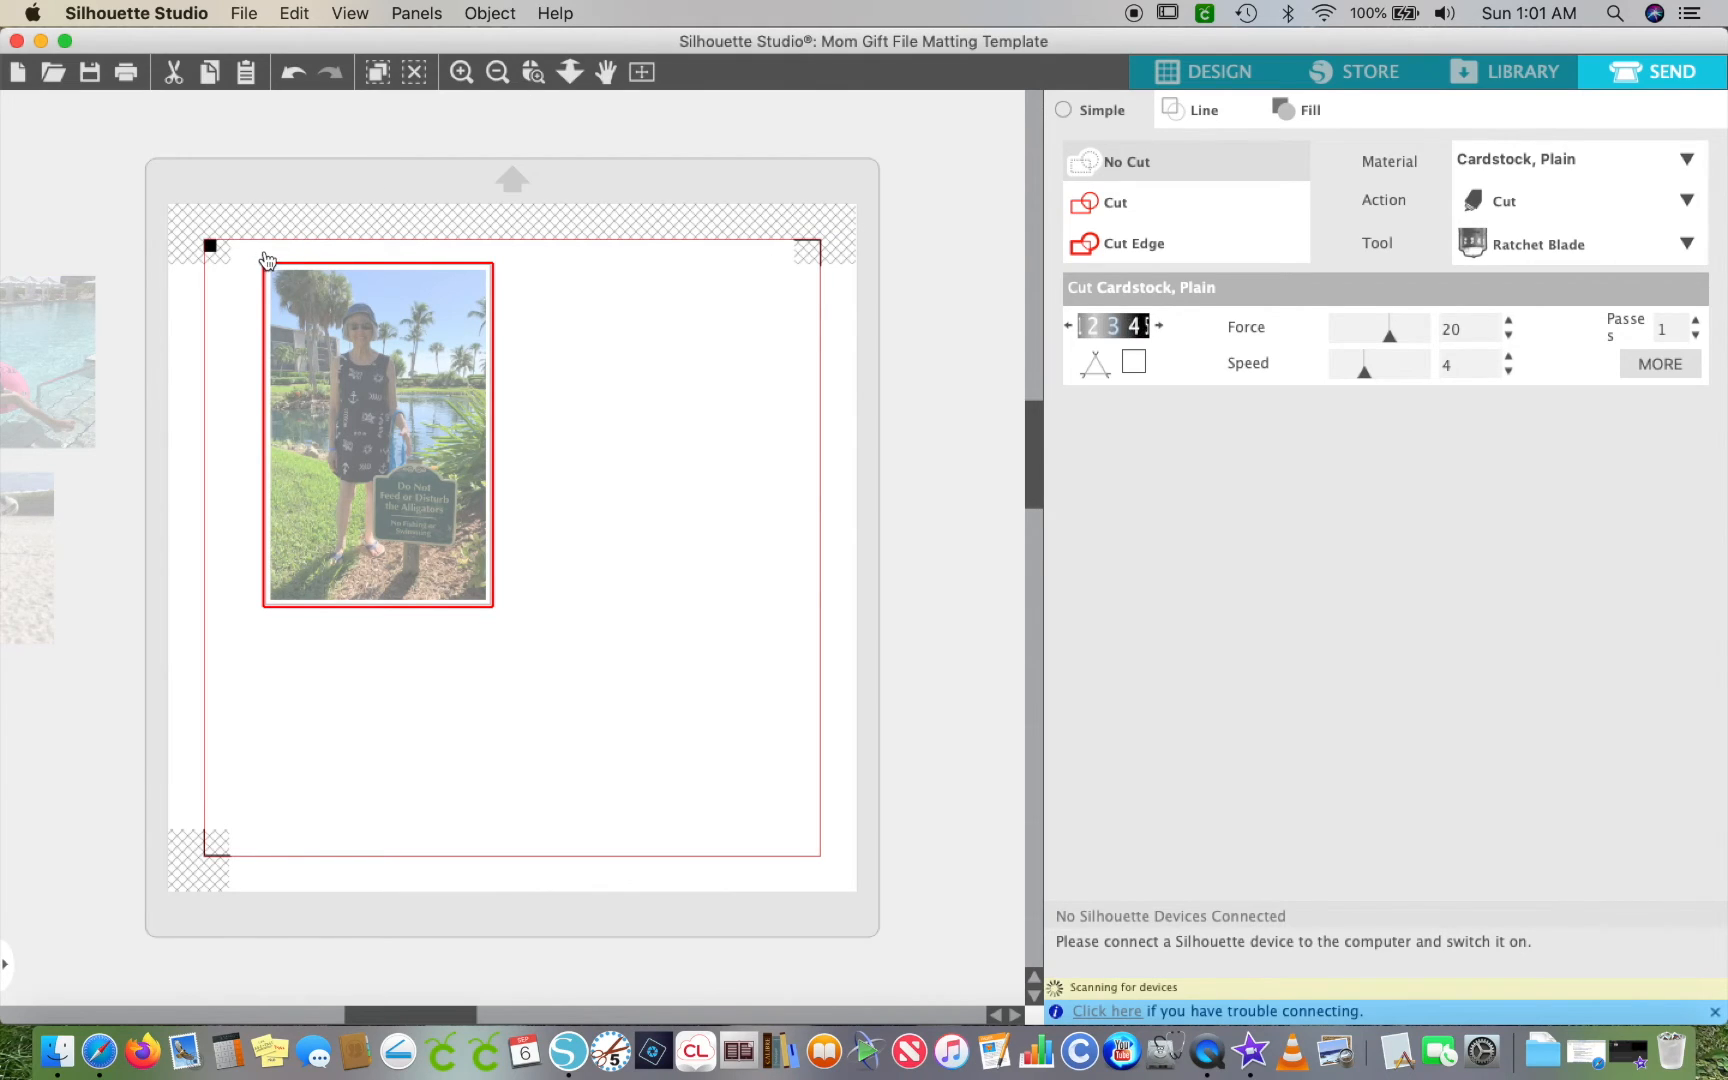
- Regroup the alligator-sign photo with its mat in the design view and move the flamingo photo farther from the beach photo
left_click(1224, 74)
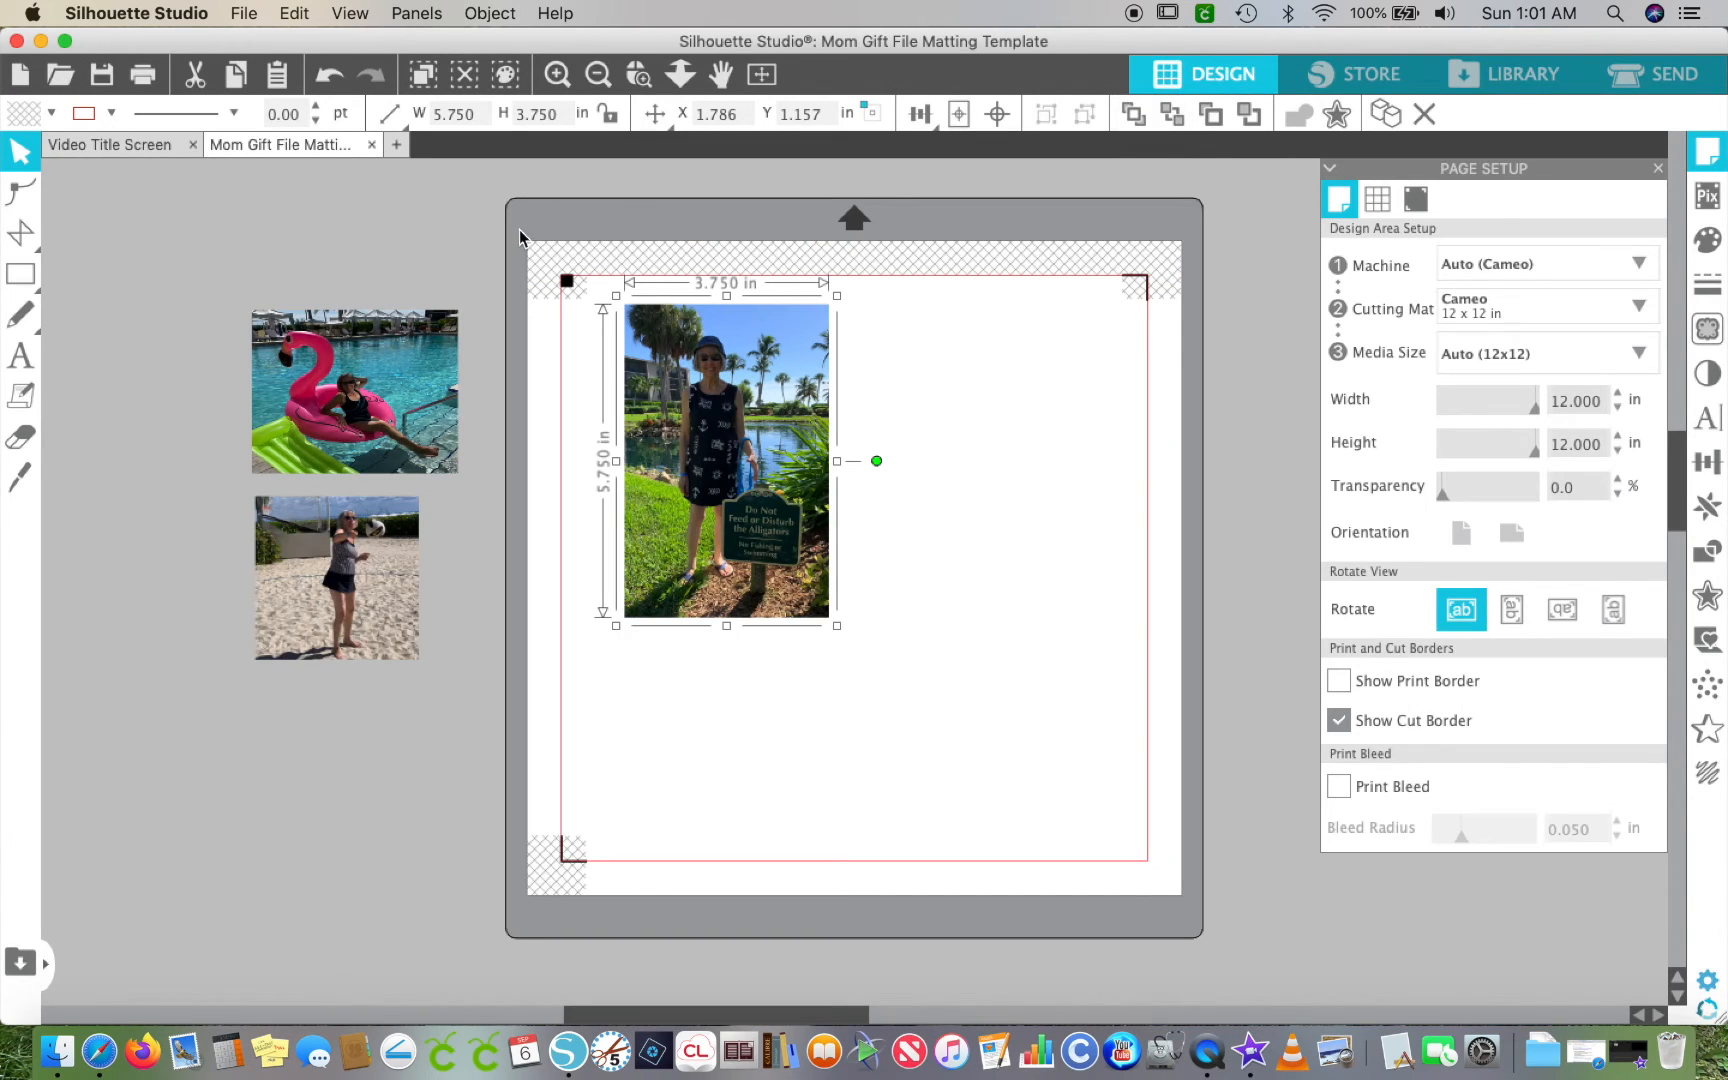
left_click_drag(474, 206, 1035, 789)
key("super+g")
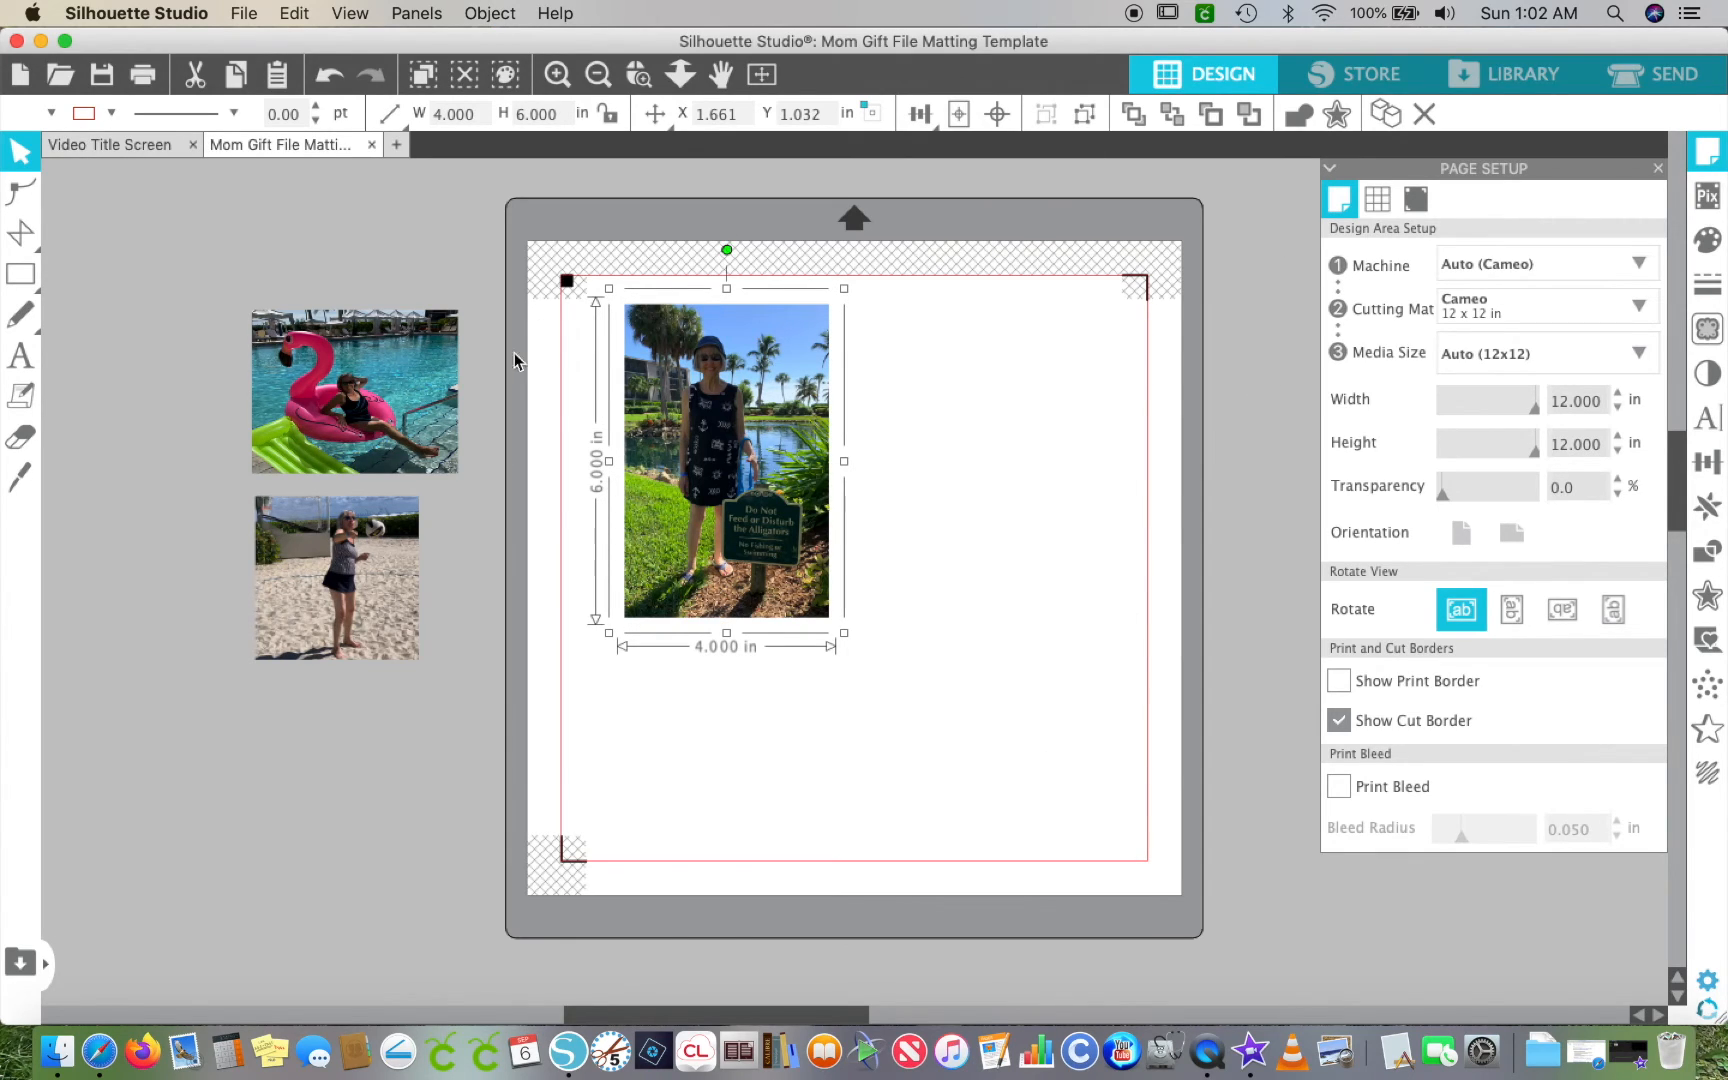
left_click_drag(320, 390, 402, 333)
left_click(850, 650)
left_click(513, 574)
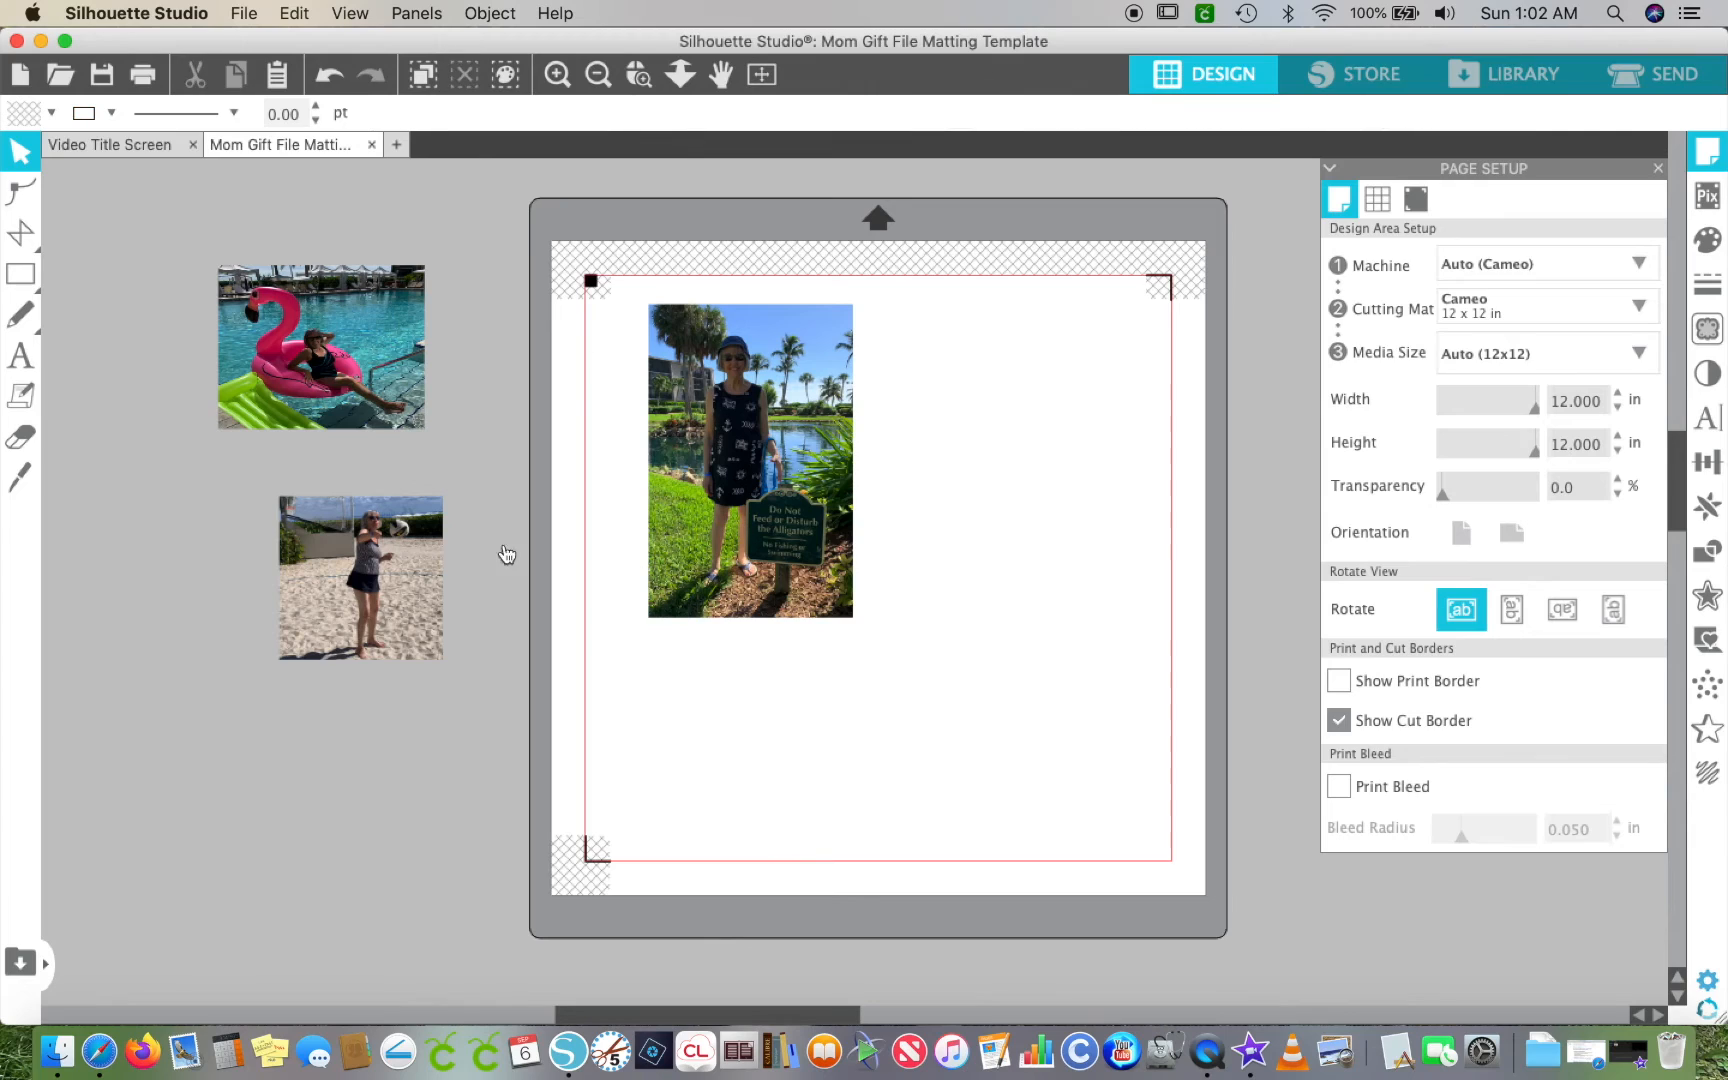
- Check the cut lines of the grouped alligator-sign photo in the send view and return to the design view
left_click(797, 460)
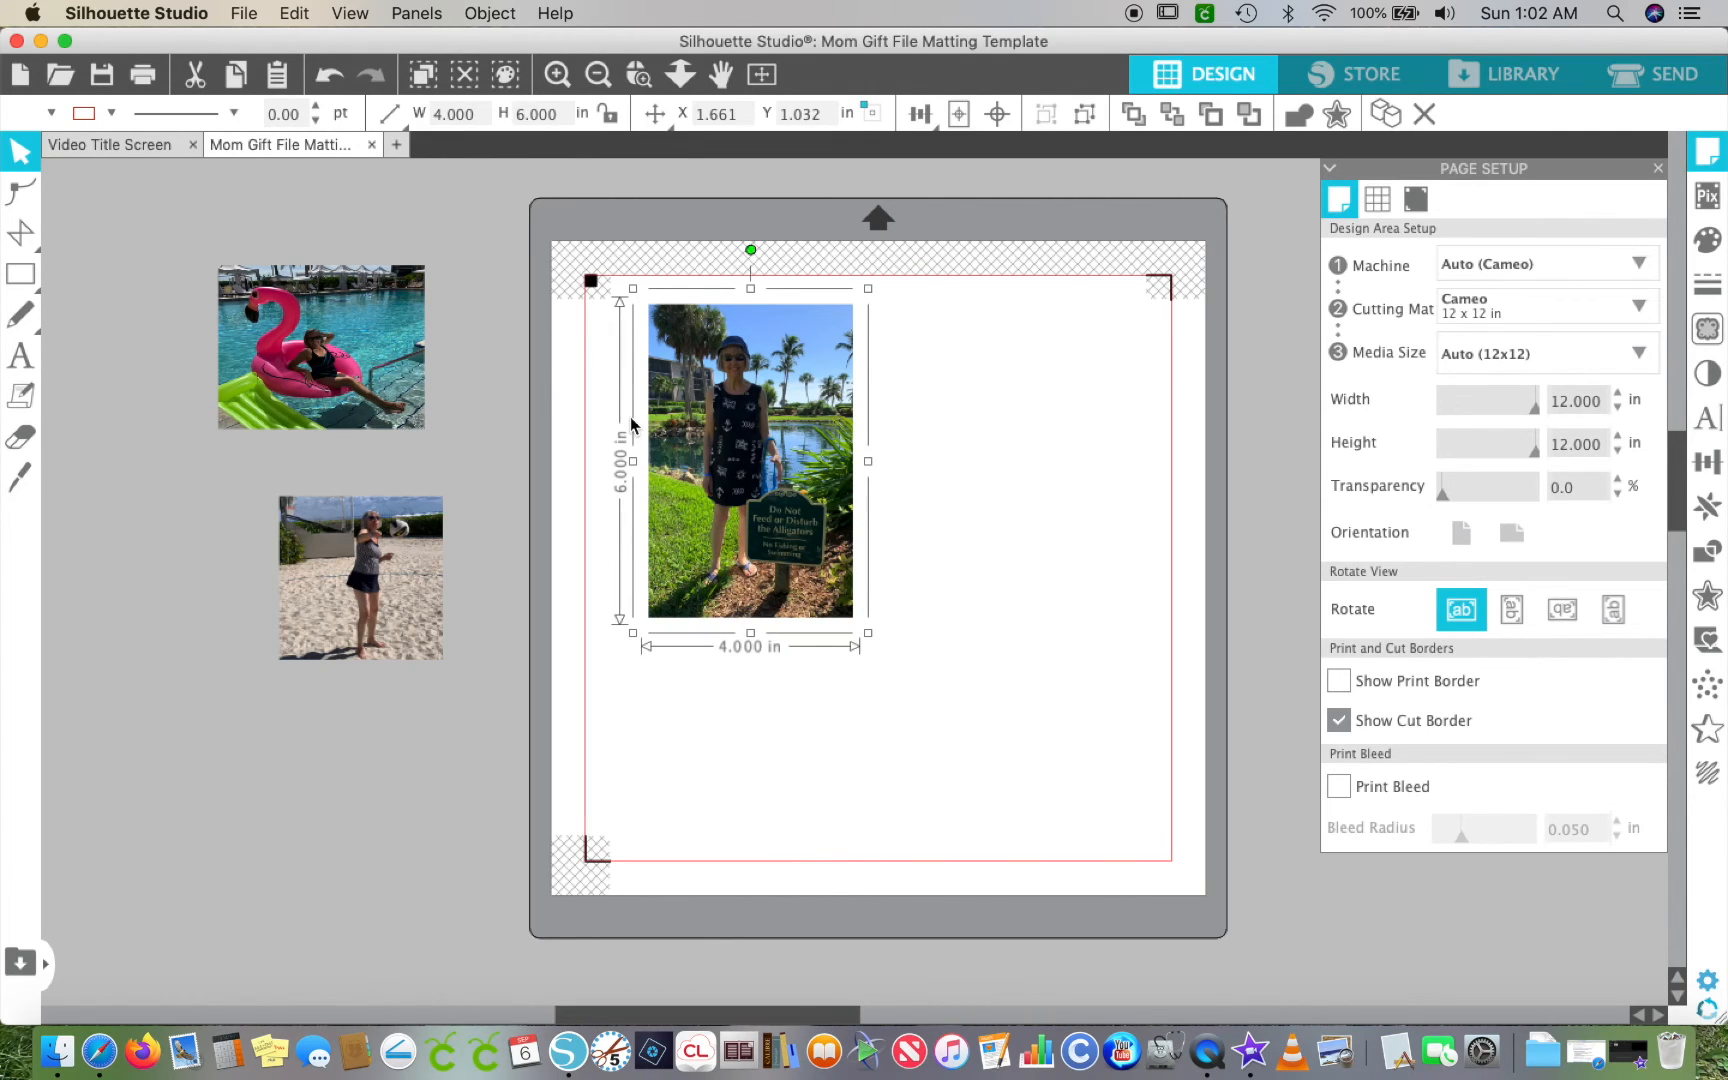
left_click(1663, 76)
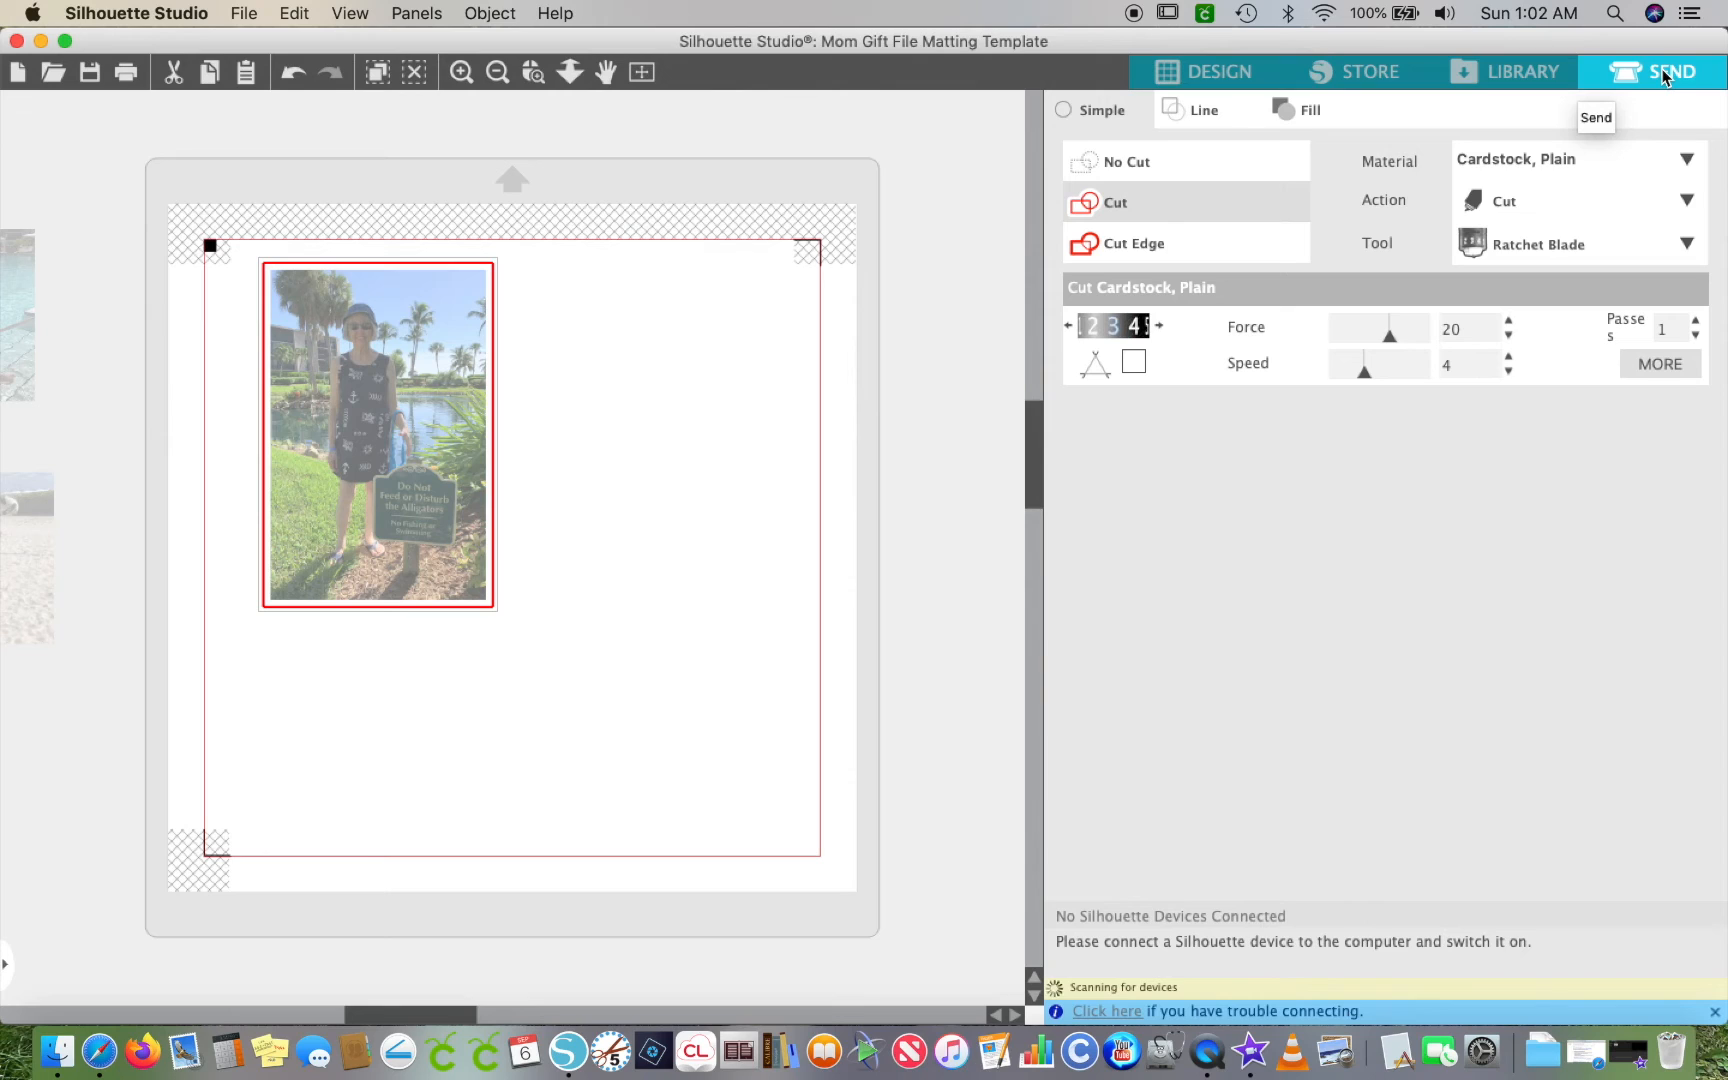
left_click(1240, 92)
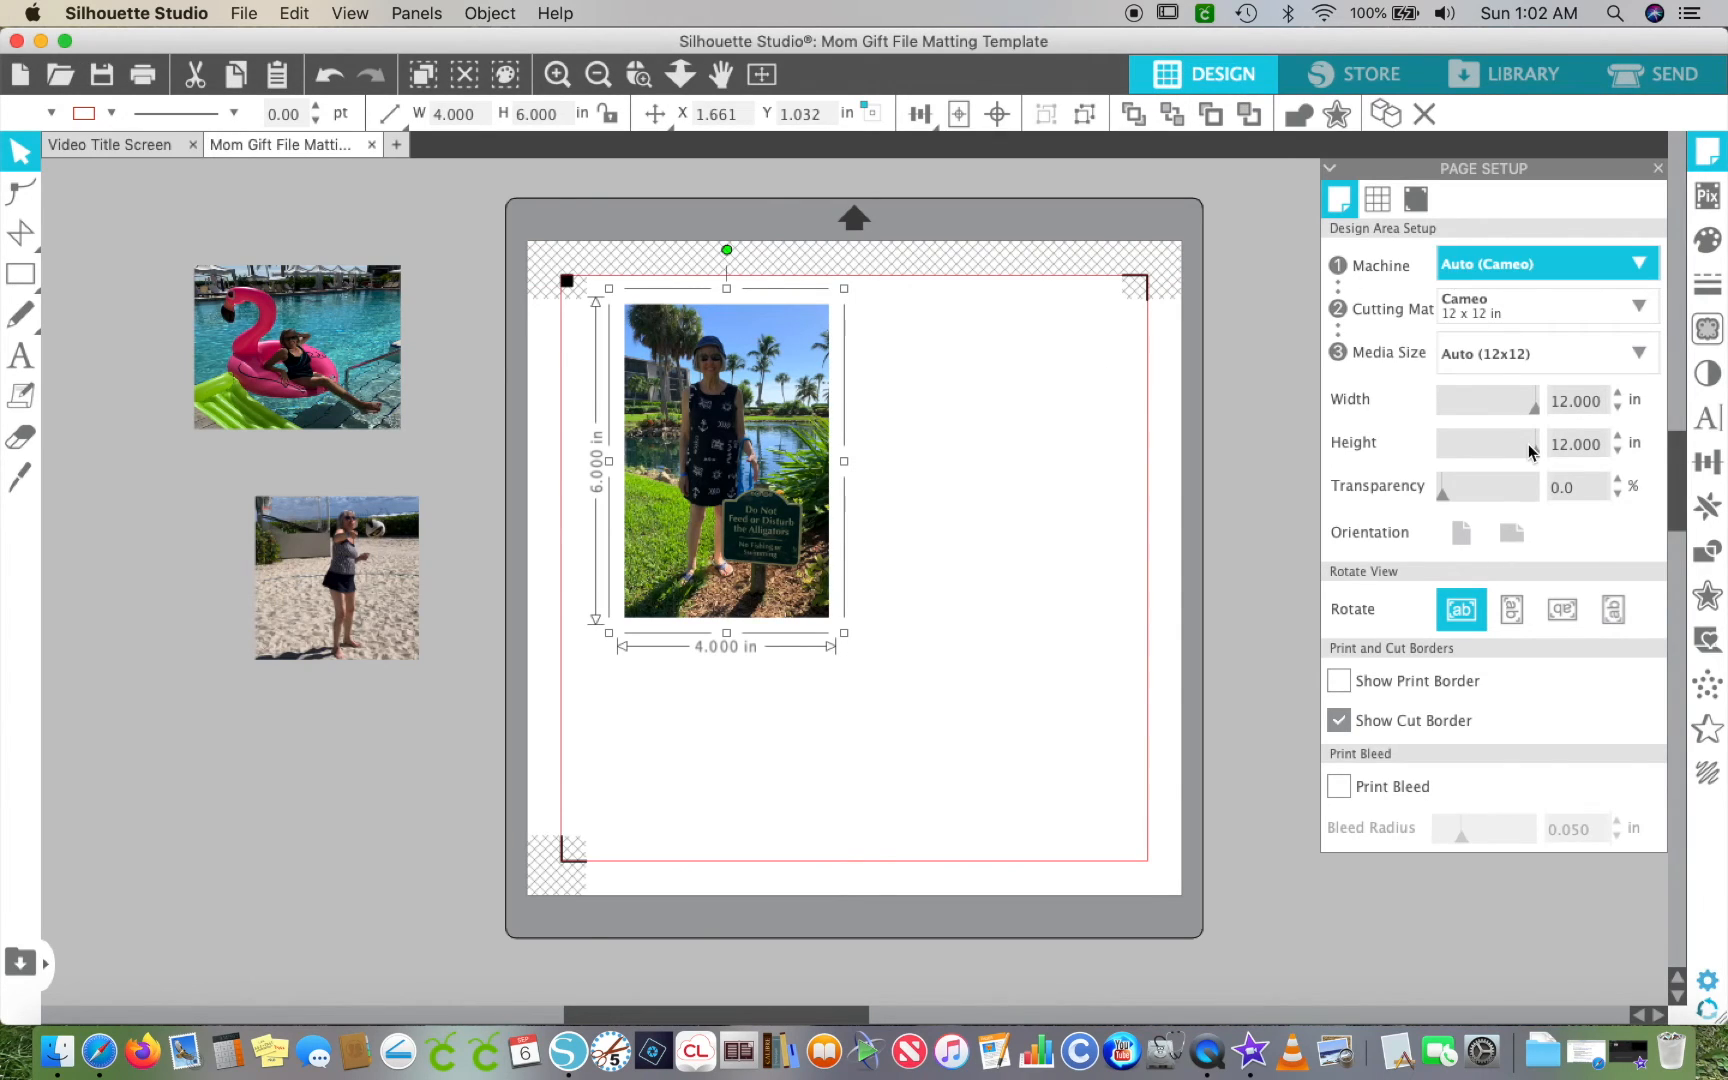
- Set the page's media size to Letter (8.5 x 11.0 in)
left_click(1636, 356)
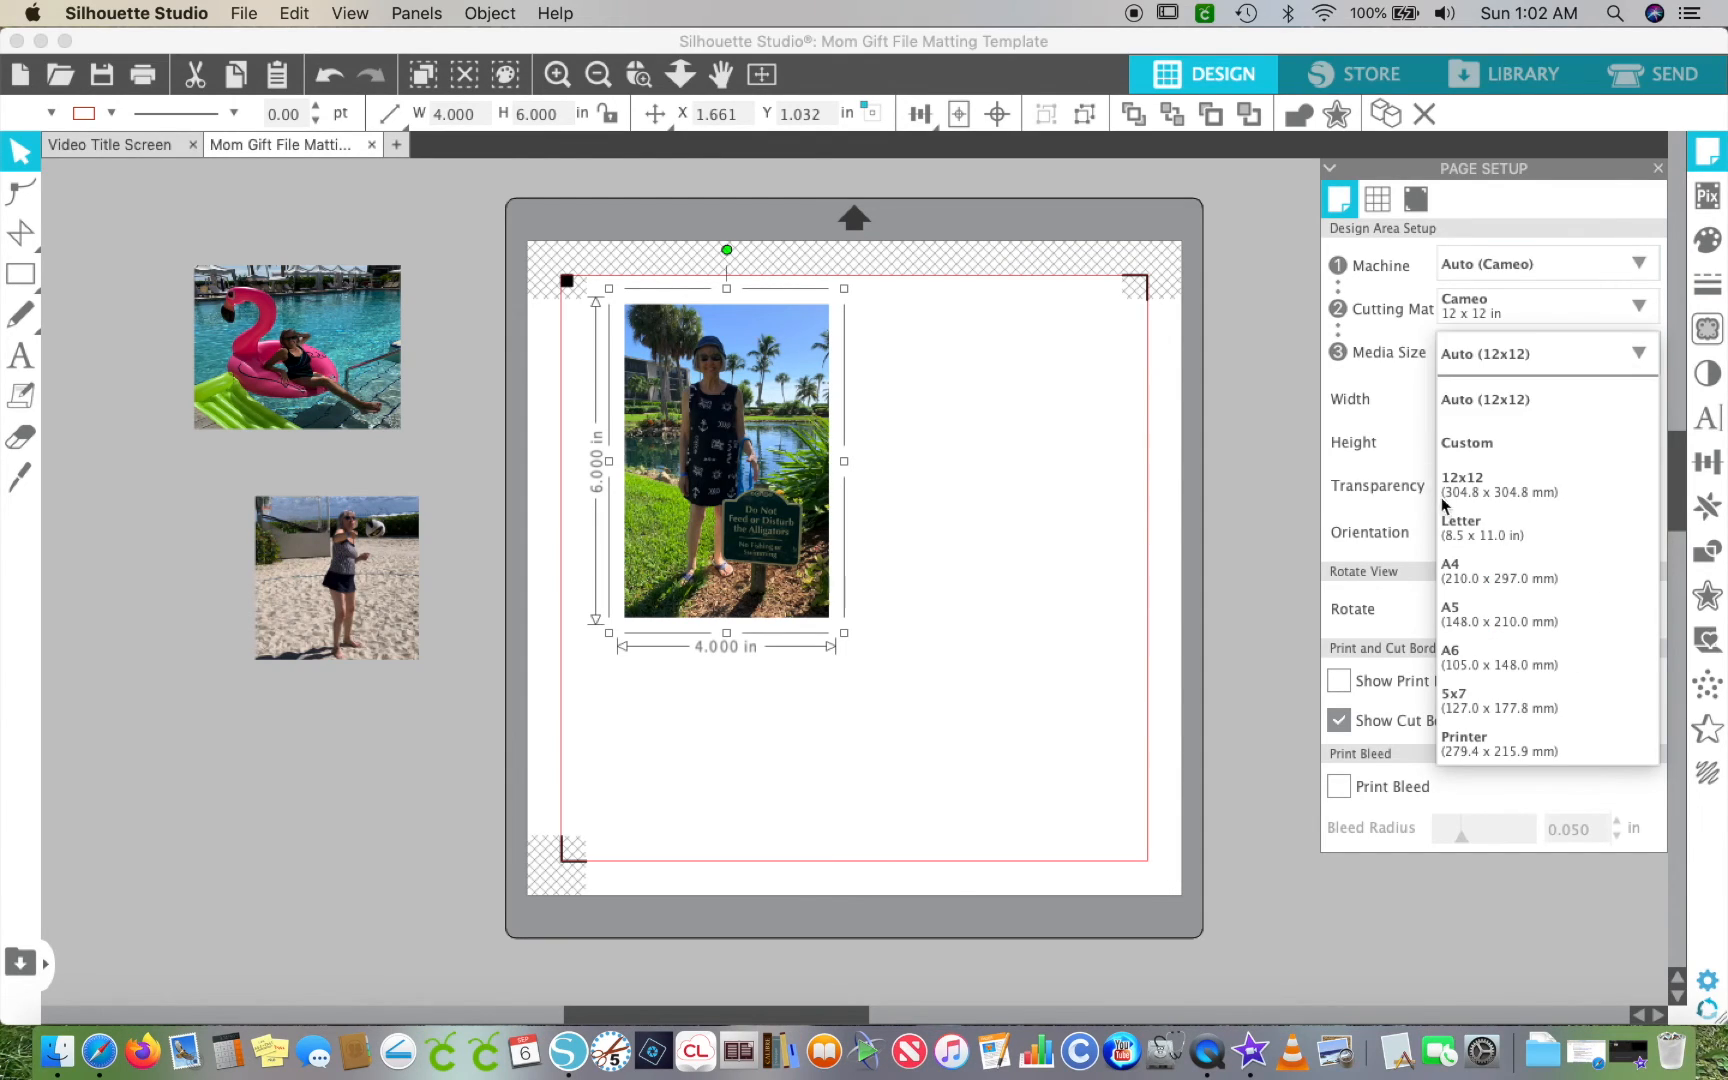
left_click(1461, 540)
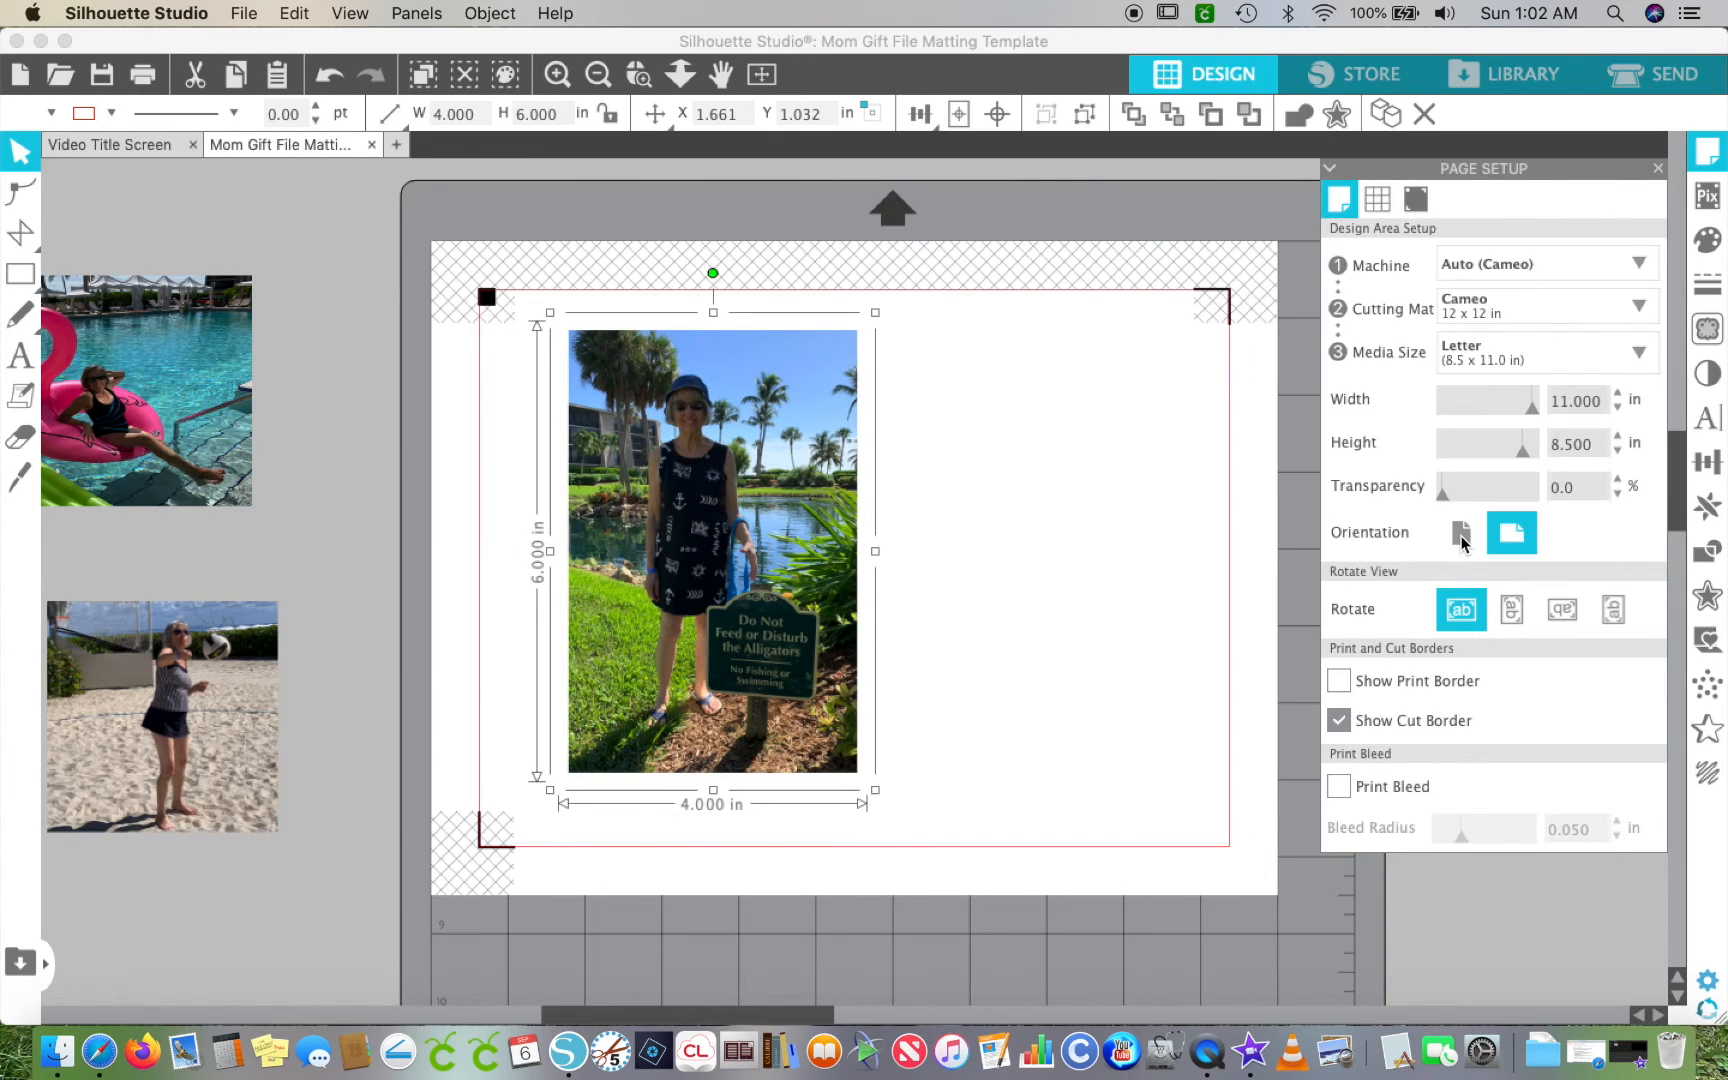
- Set the page to portrait orientation, then move the alligator-sign photo off the page and stack the flamingo photo above the beach photo on it
left_click(1461, 537)
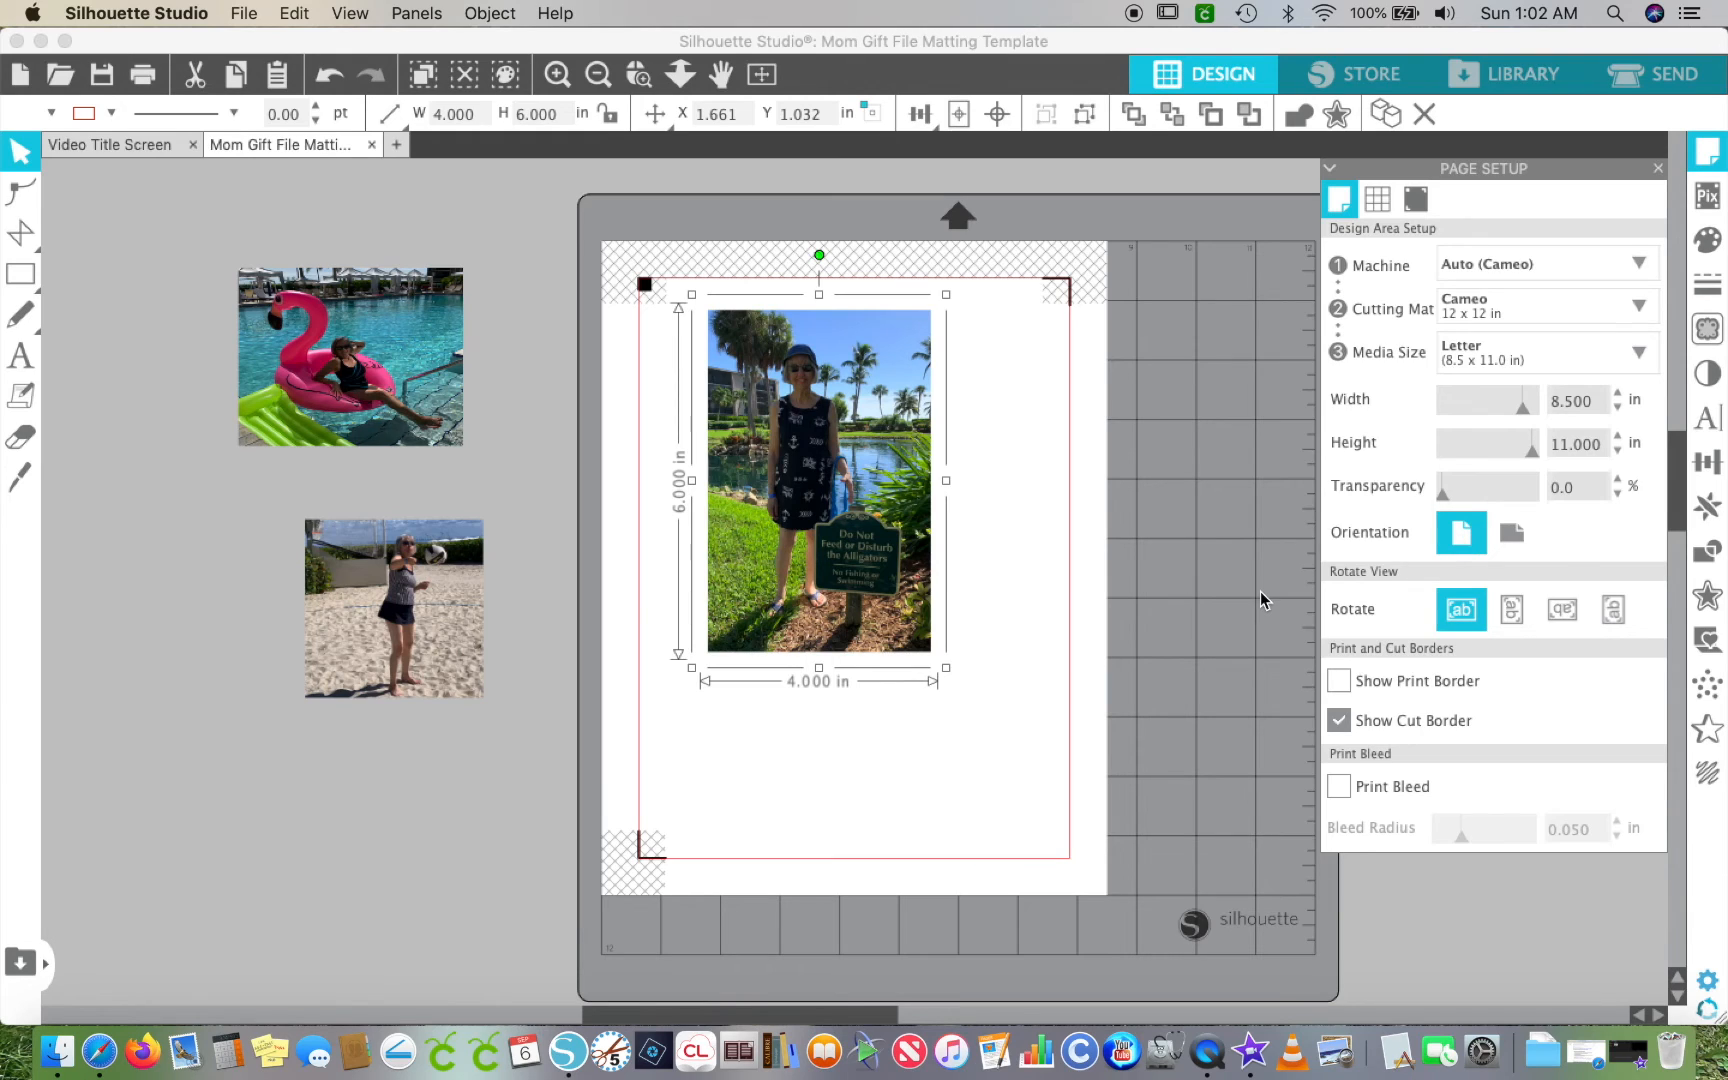
left_click_drag(410, 630, 981, 777)
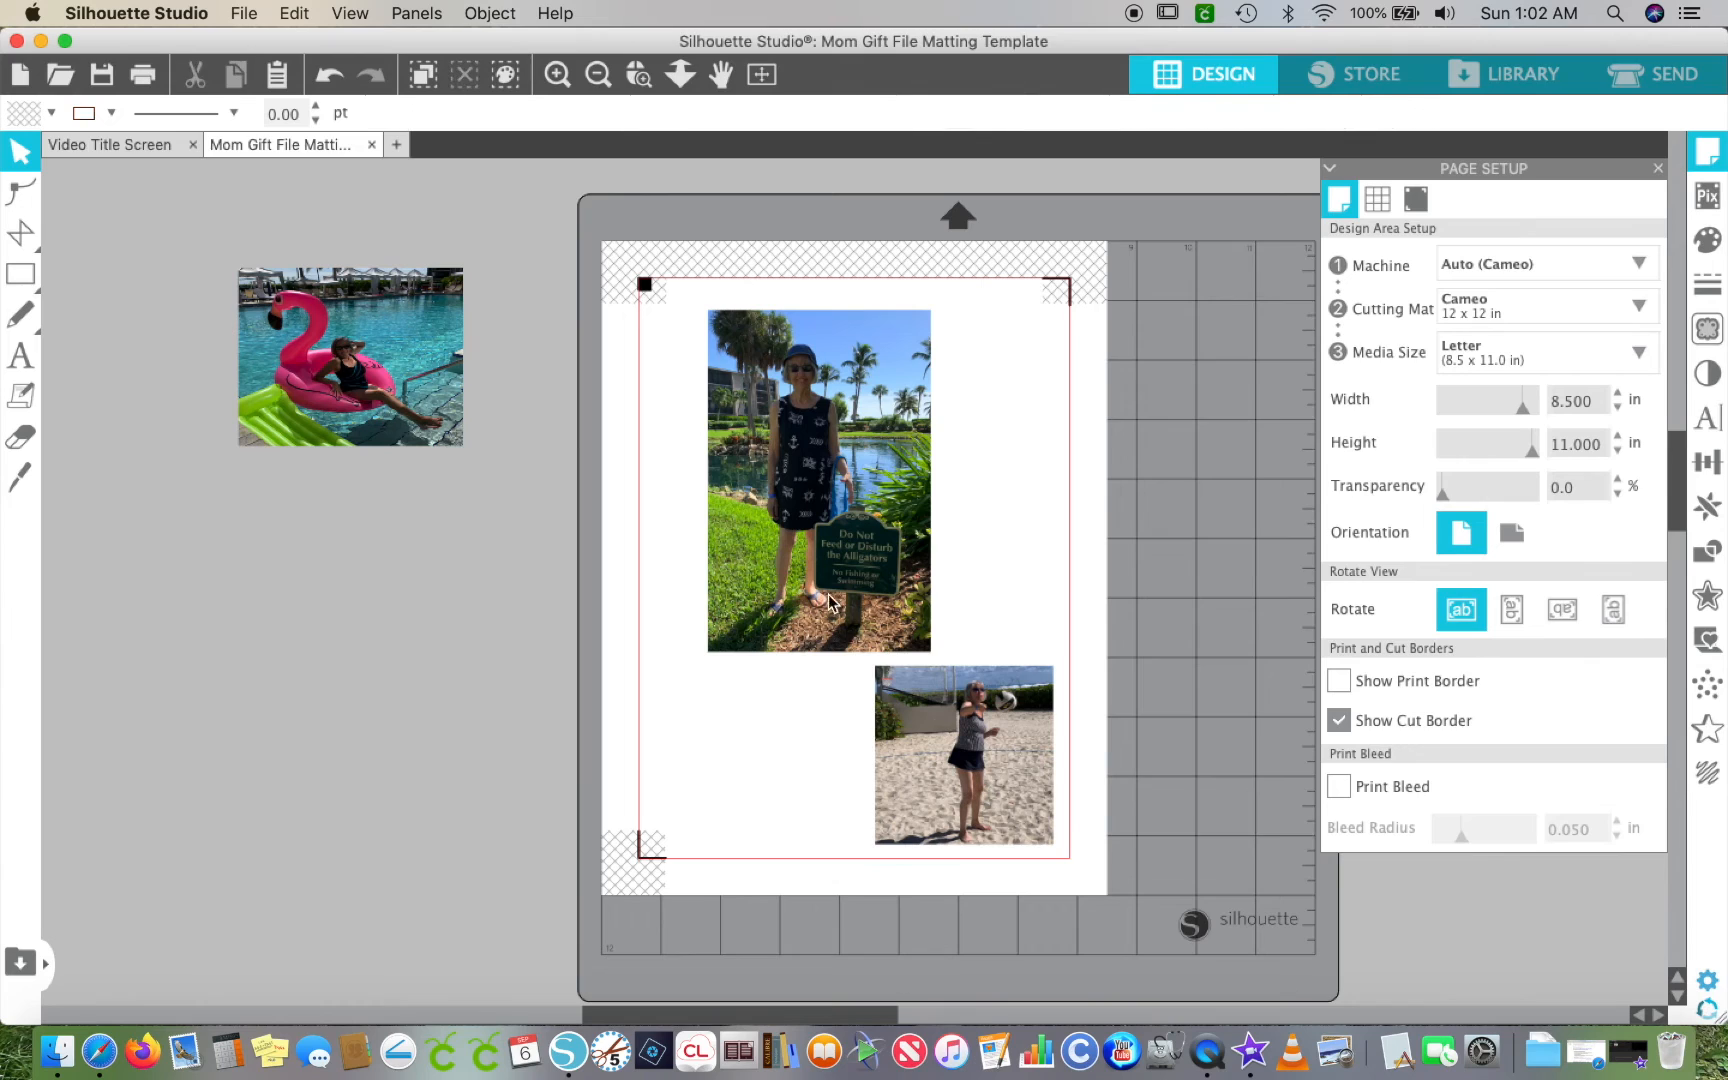
left_click_drag(822, 578, 296, 832)
left_click(378, 503)
left_click_drag(357, 337, 865, 422)
left_click_drag(946, 718, 807, 610)
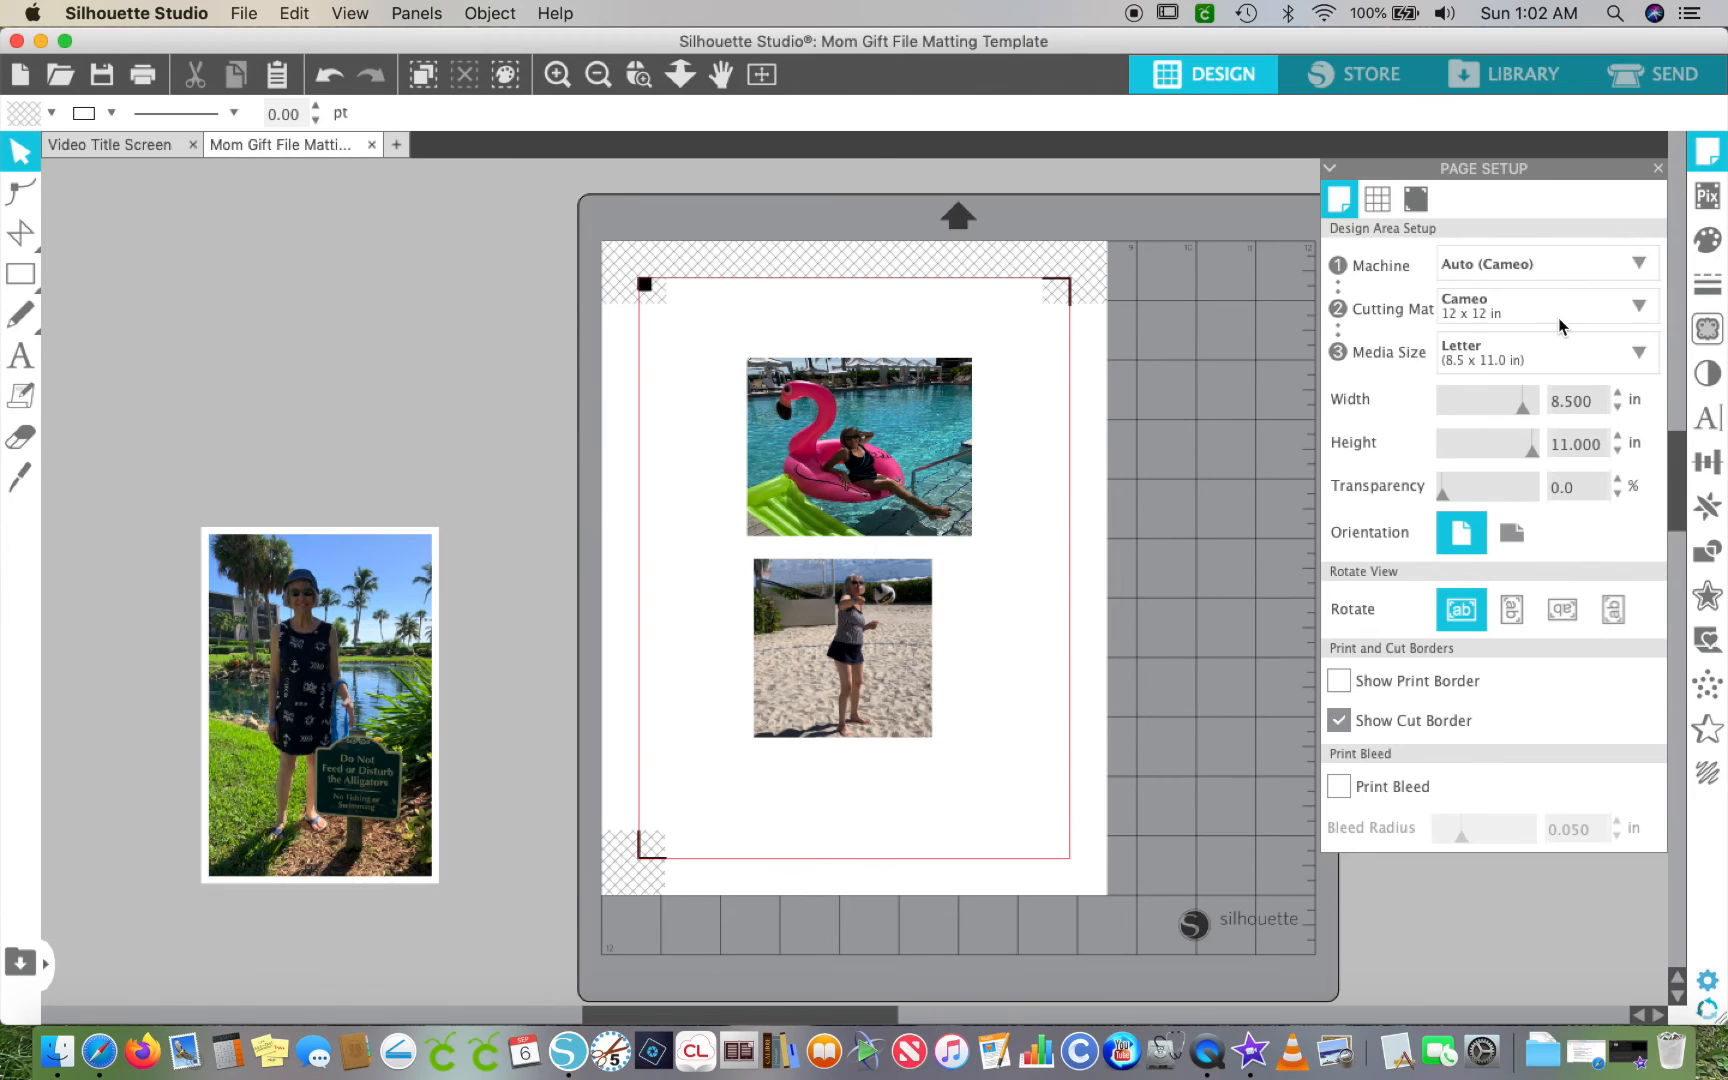
- Show the print border and align the flamingo and beach photos one above the other near the left edge of the cut border
left_click(1340, 681)
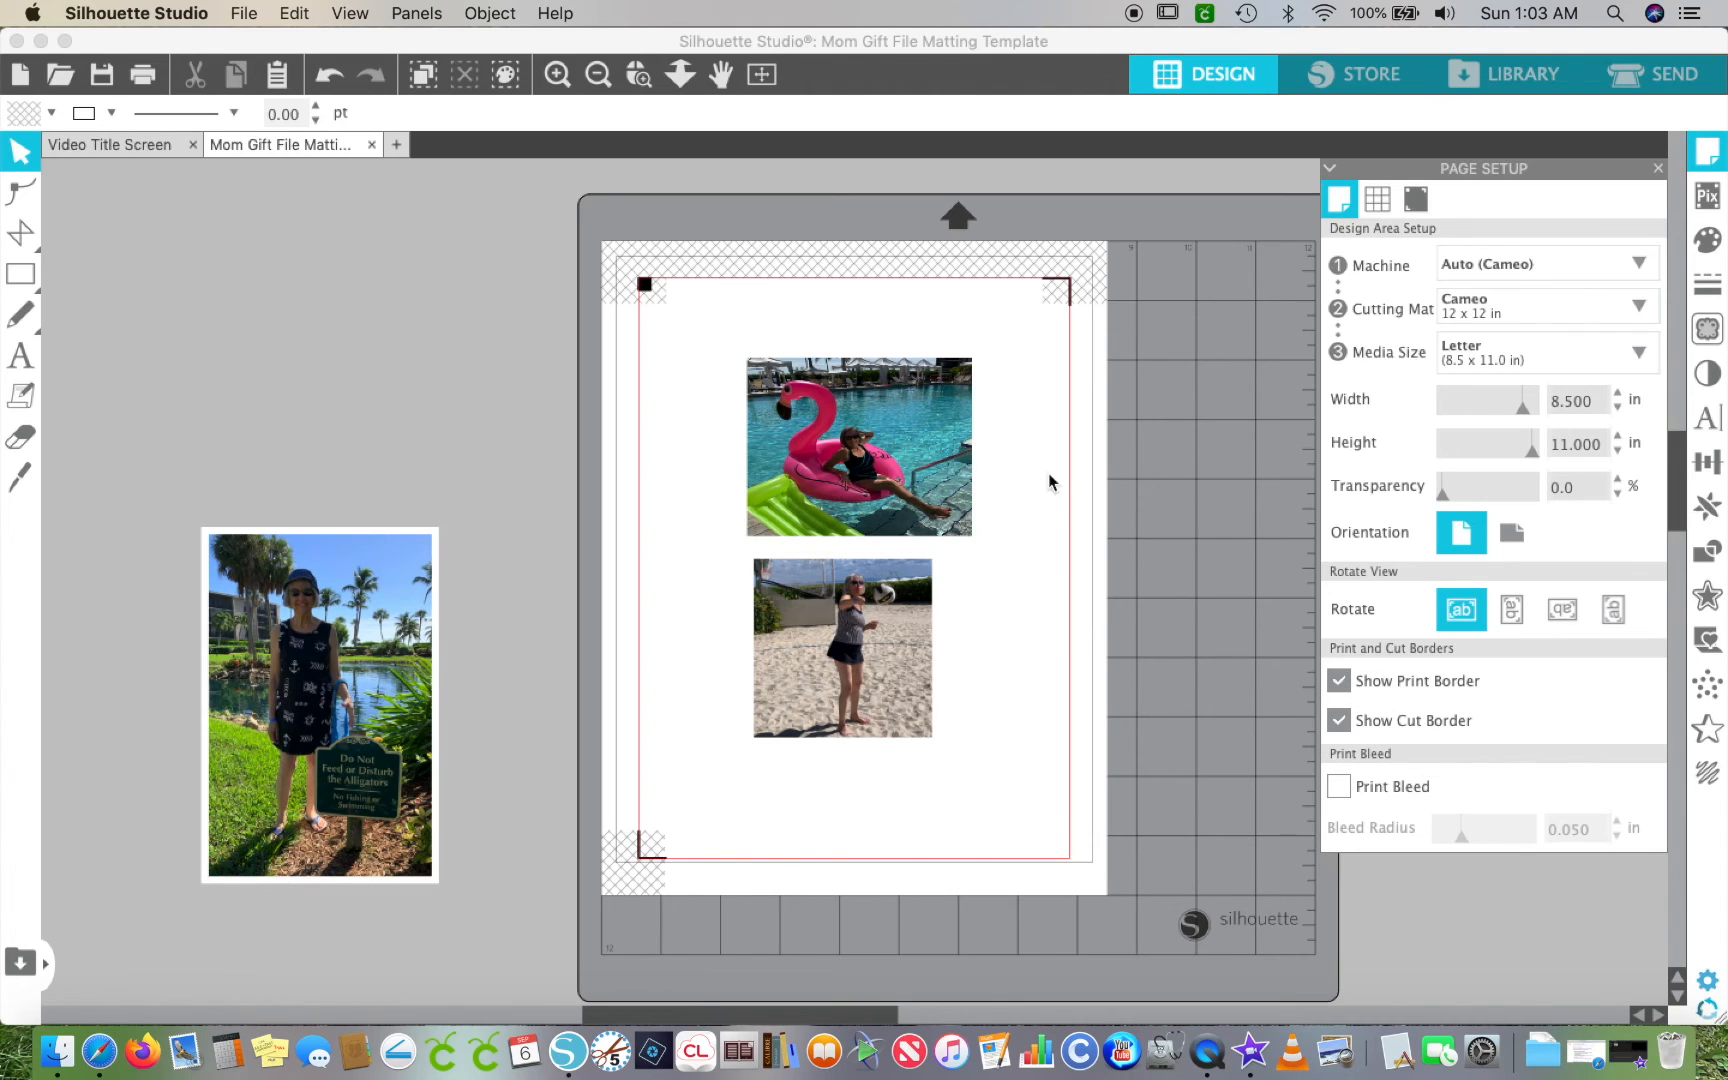
left_click_drag(868, 444, 795, 408)
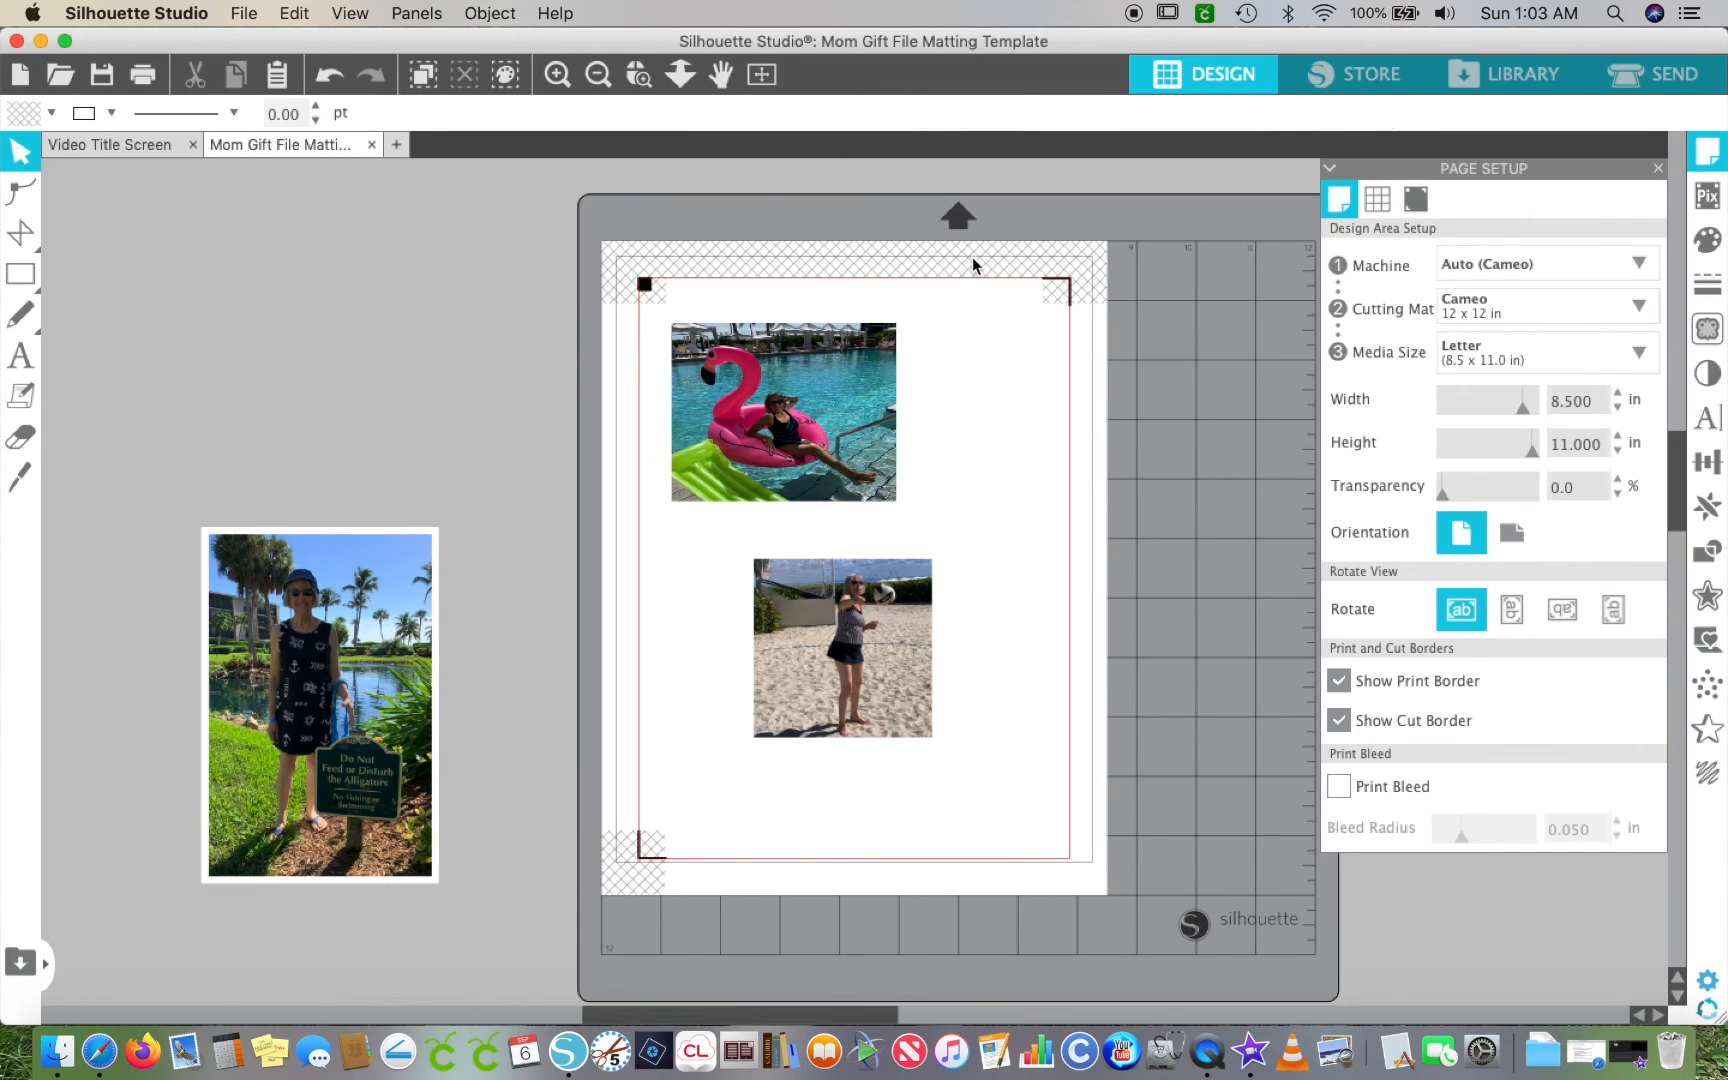
left_click_drag(855, 668, 774, 657)
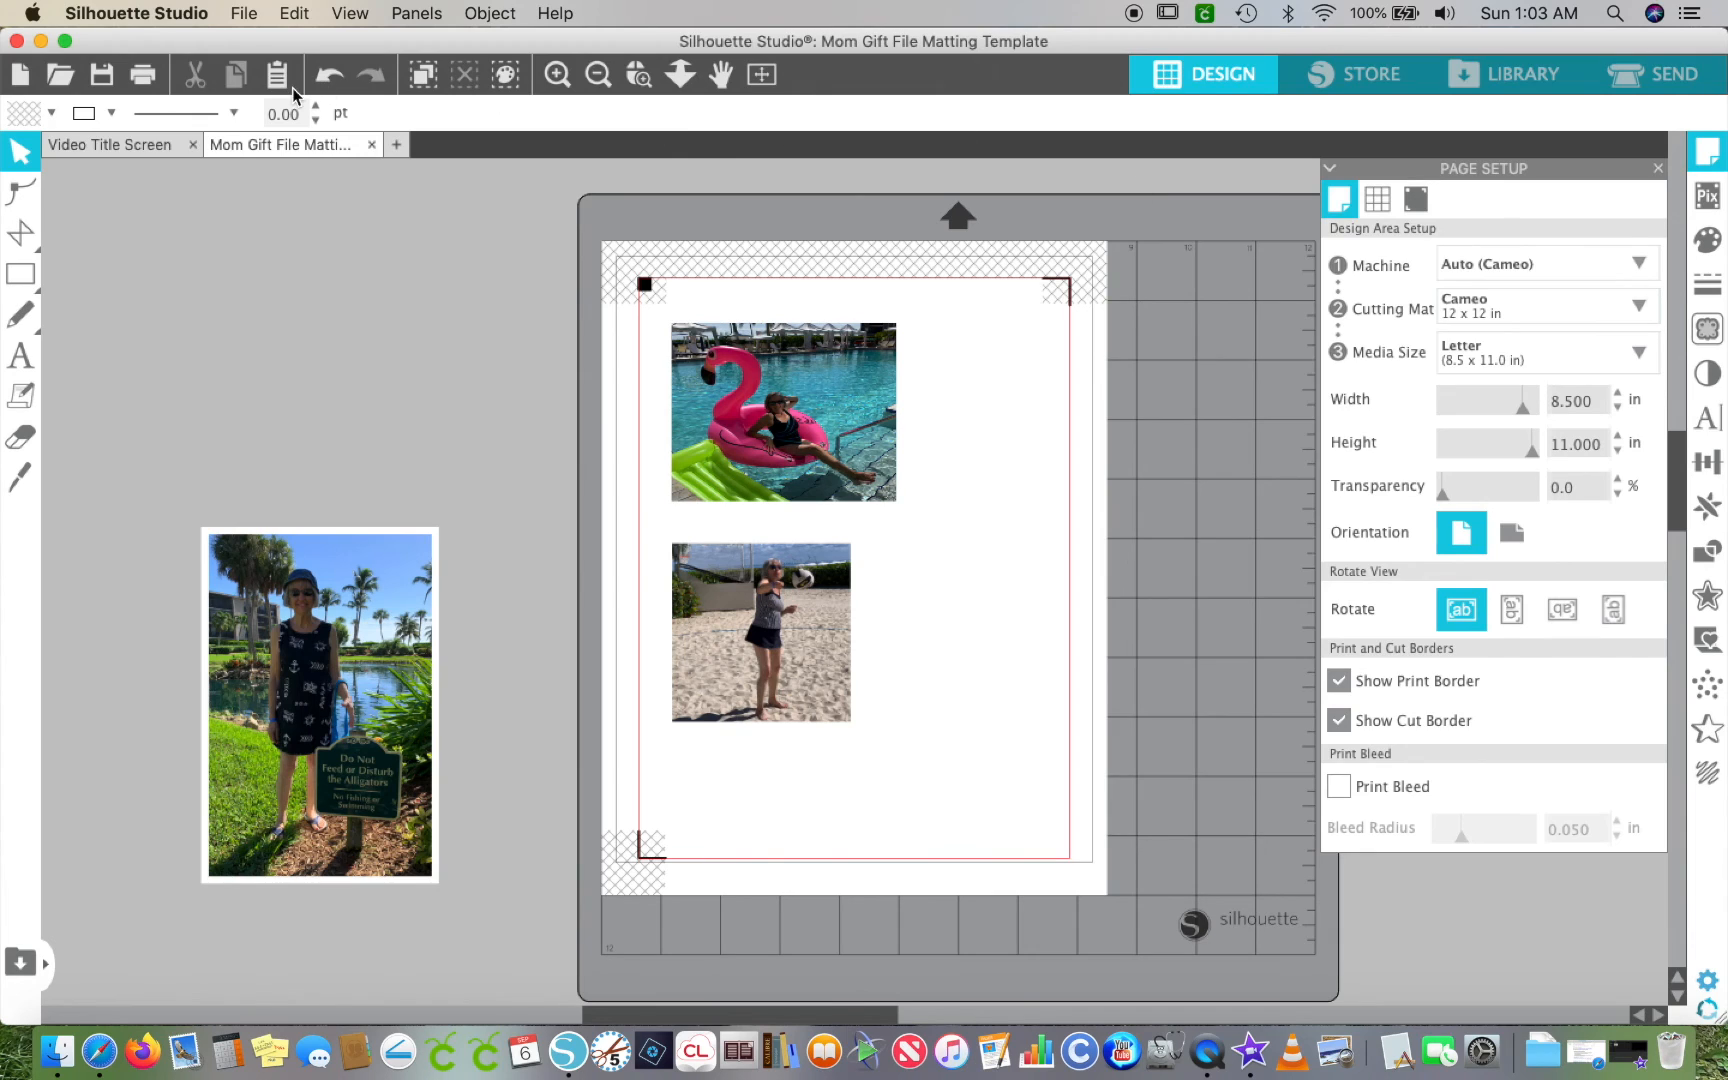
- Review the print settings for the photo page and close them without printing
left_click(145, 76)
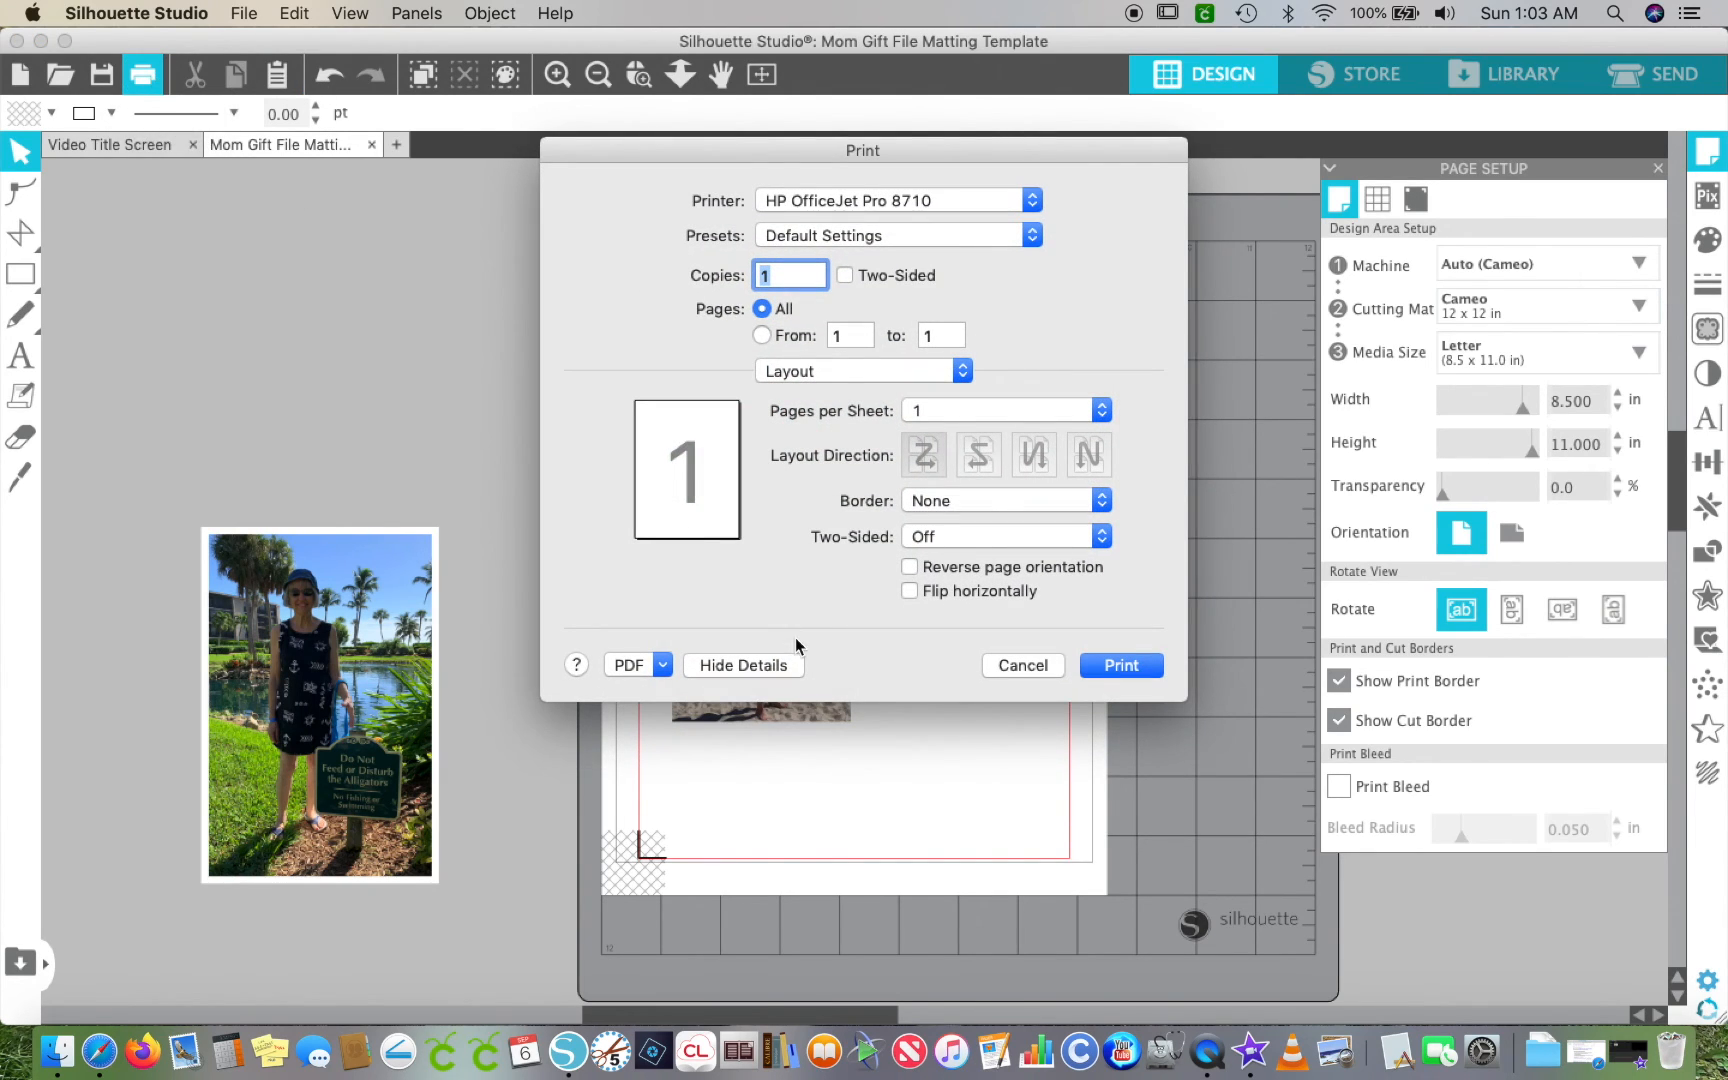
left_click(1020, 666)
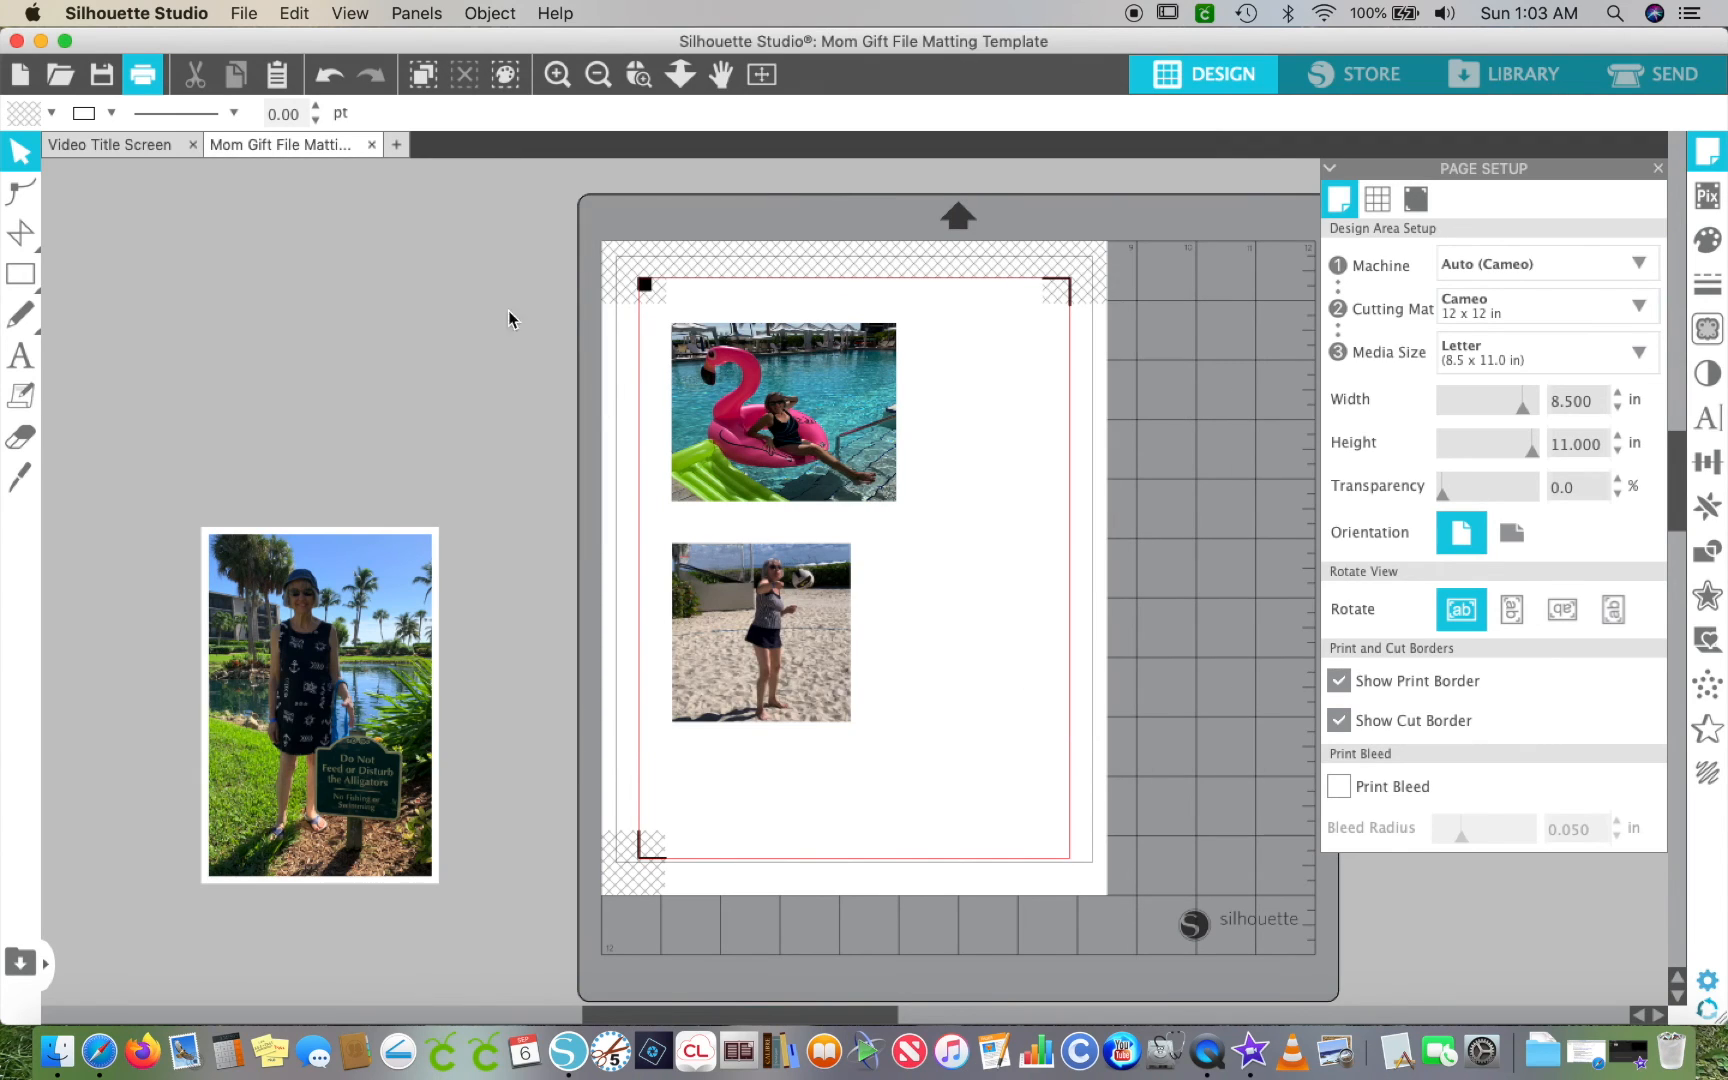